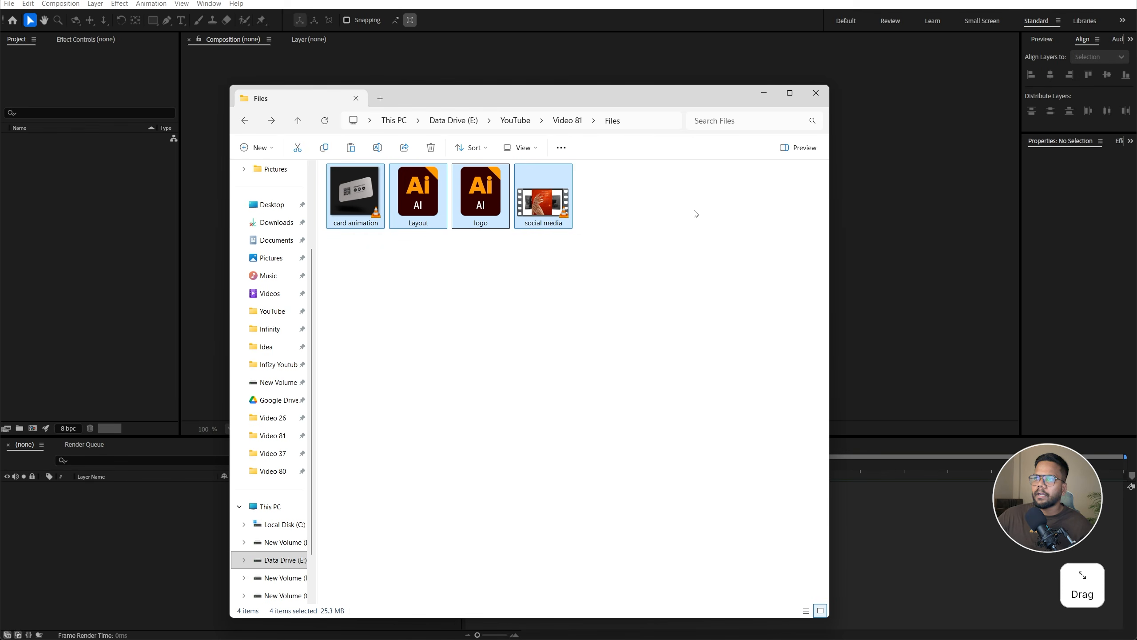
Import Layout.ai from the Files folder as a composition with footage dimensions set to Layer Size
left_click(447, 254)
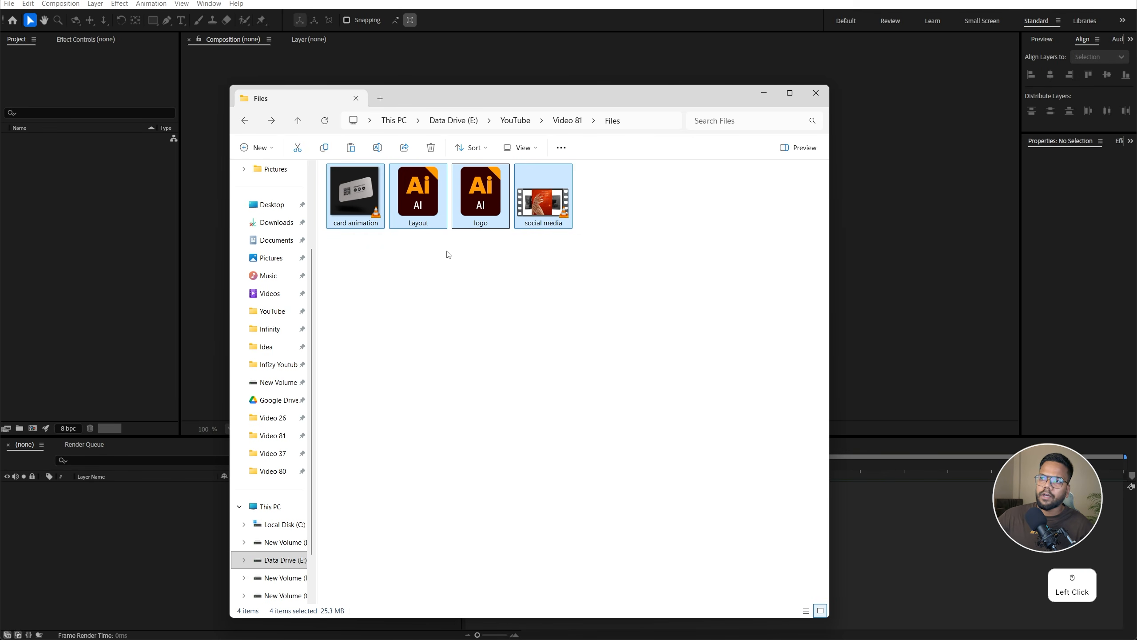
left_click_drag(356, 249, 668, 216)
left_click(414, 254)
left_click_drag(418, 192, 36, 236)
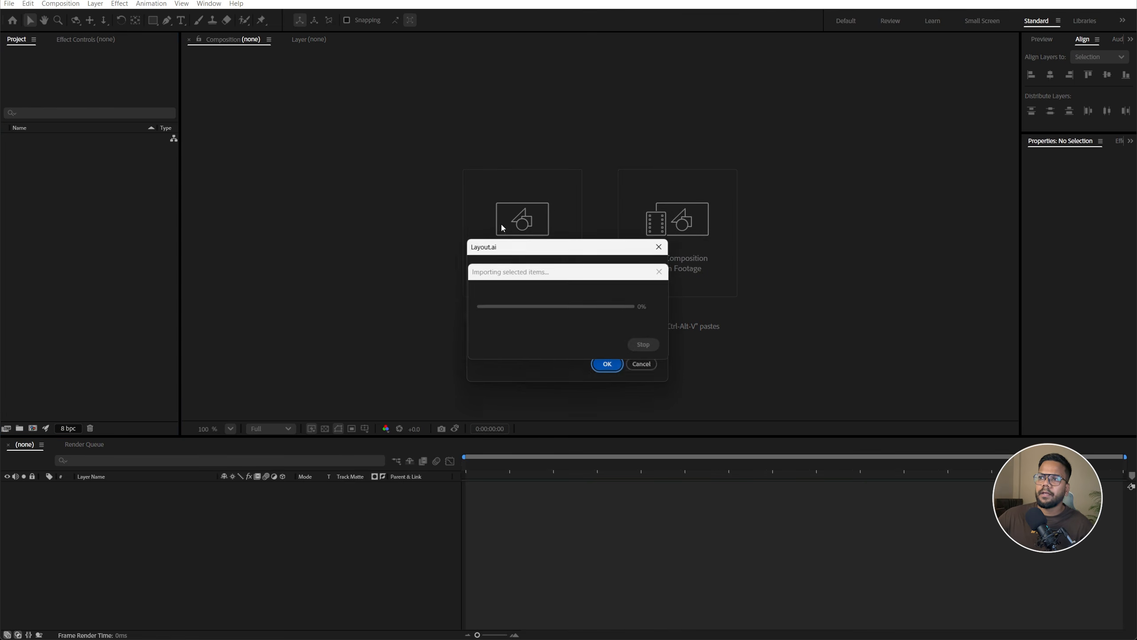
left_click(558, 271)
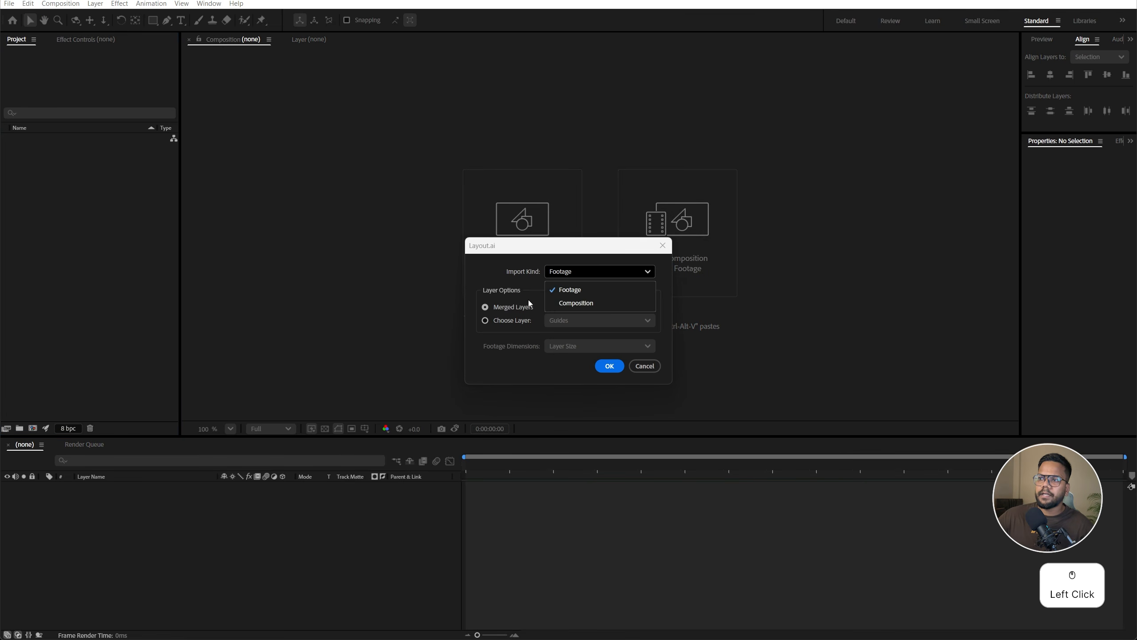
left_click(584, 303)
left_click(609, 366)
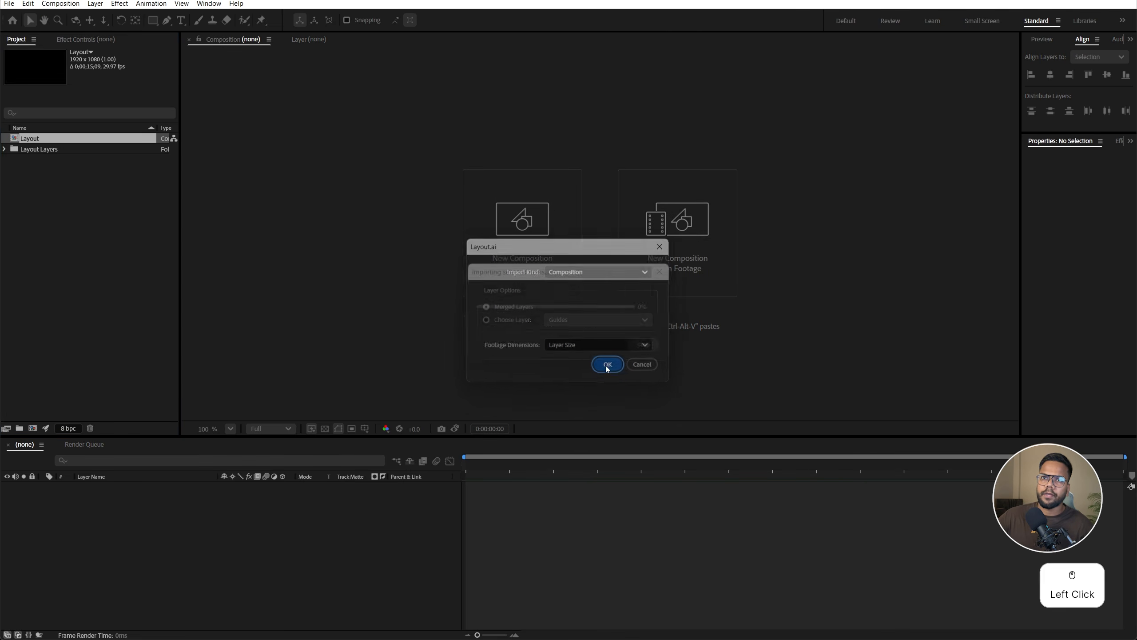
Open the Layout composition and check its separate block layers
left_click(39, 138)
double_click(51, 139)
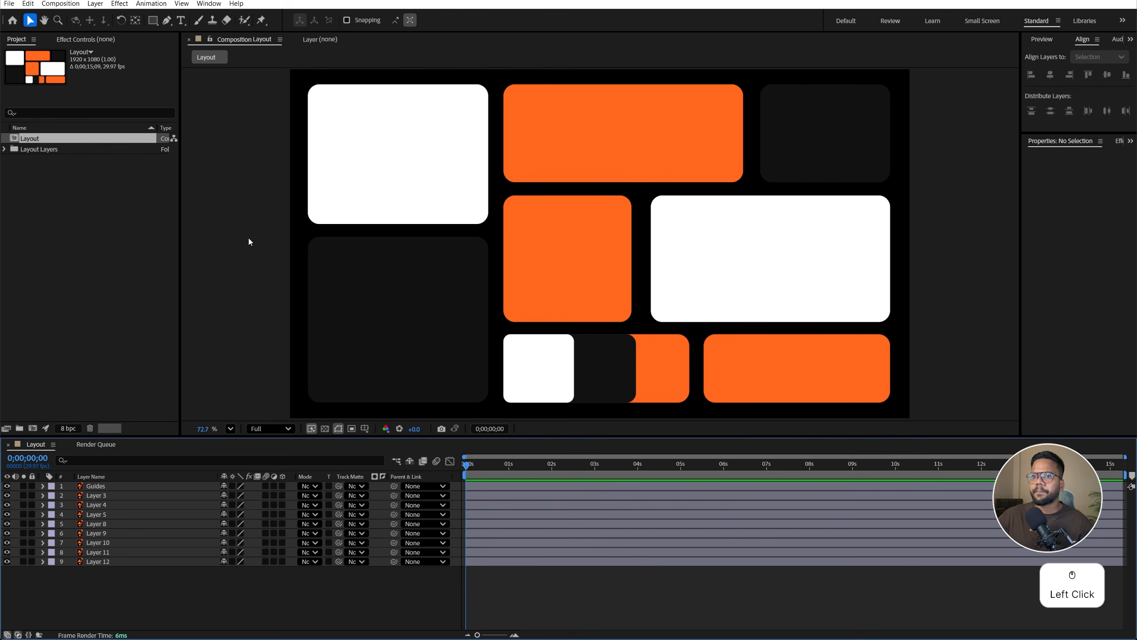
left_click_drag(264, 78, 959, 384)
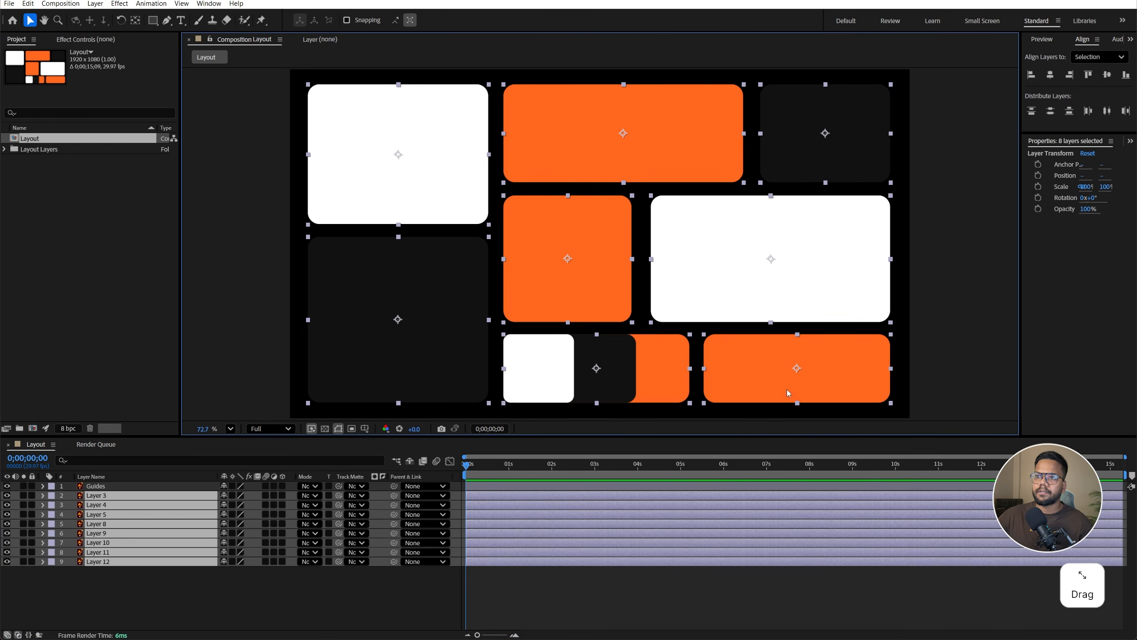
left_click(217, 148)
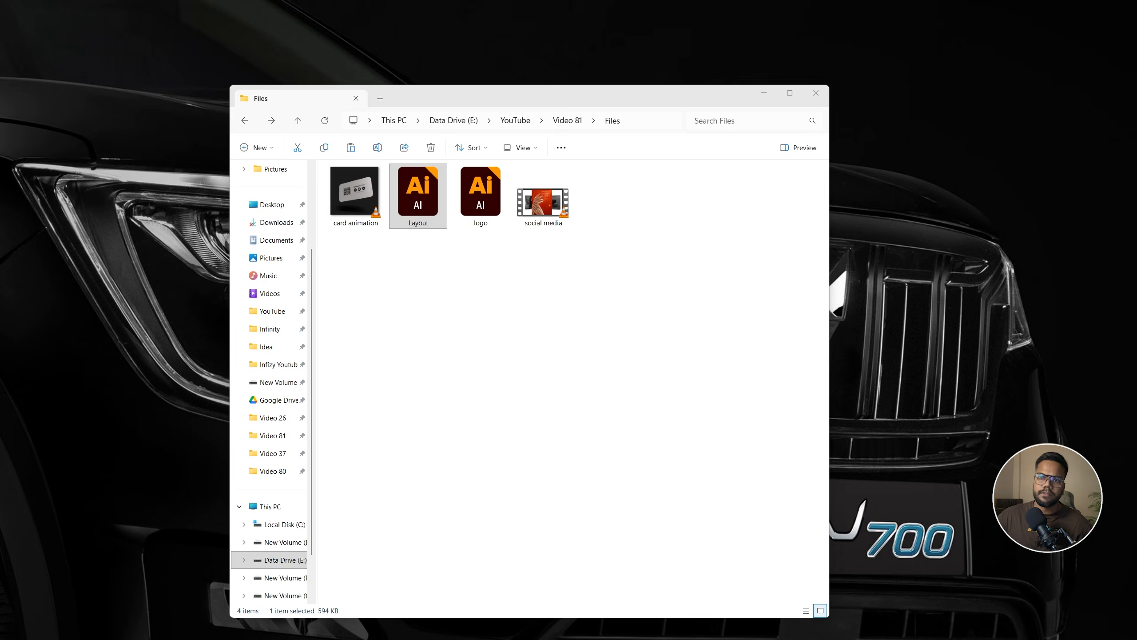
Import logo.ai from the Files folder as footage with merged layers
left_click(510, 299)
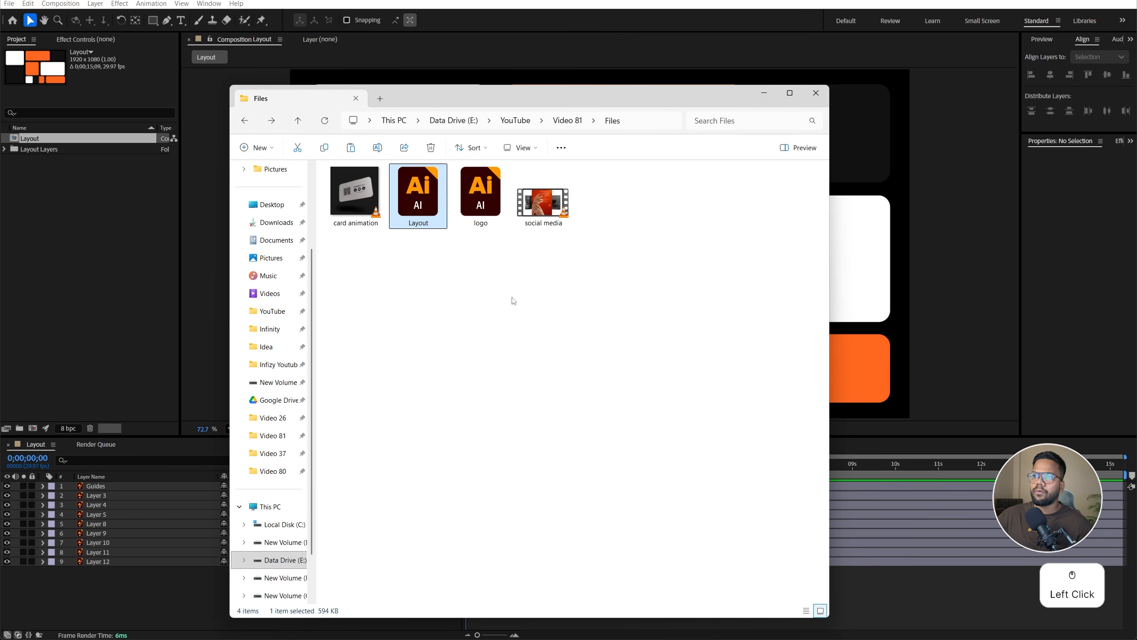
left_click_drag(482, 204, 69, 232)
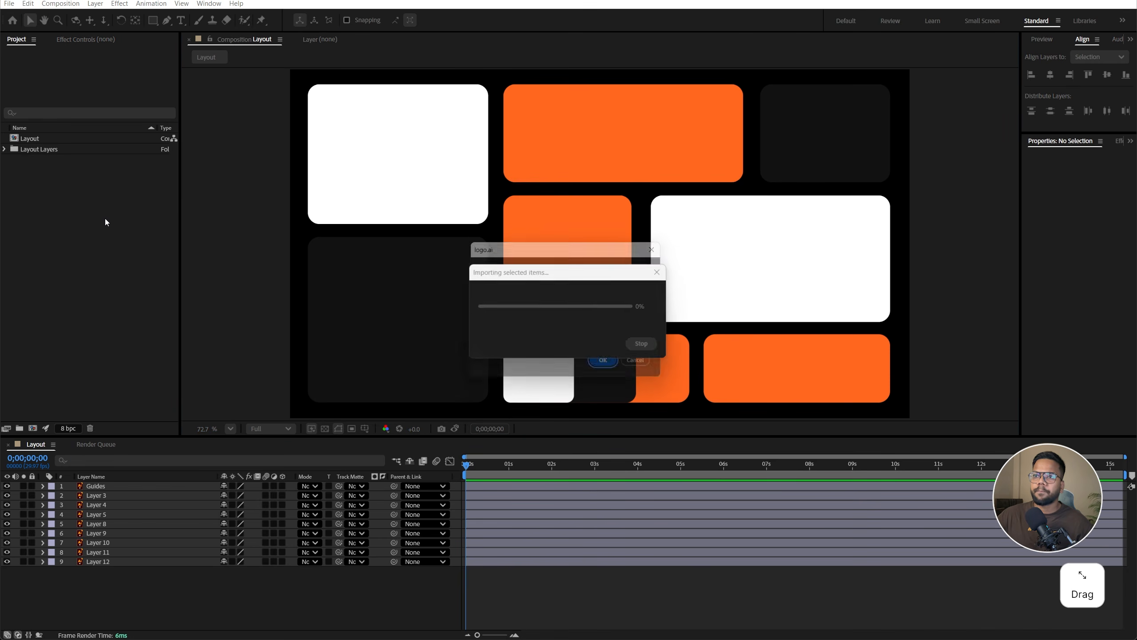
left_click(609, 277)
left_click(584, 291)
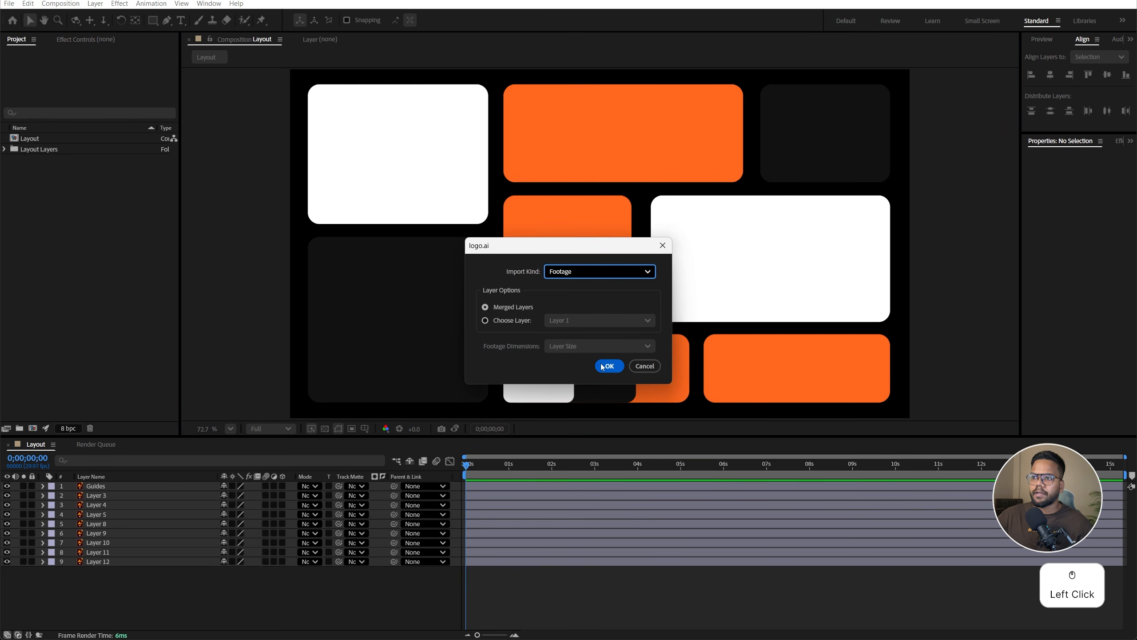
left_click(609, 366)
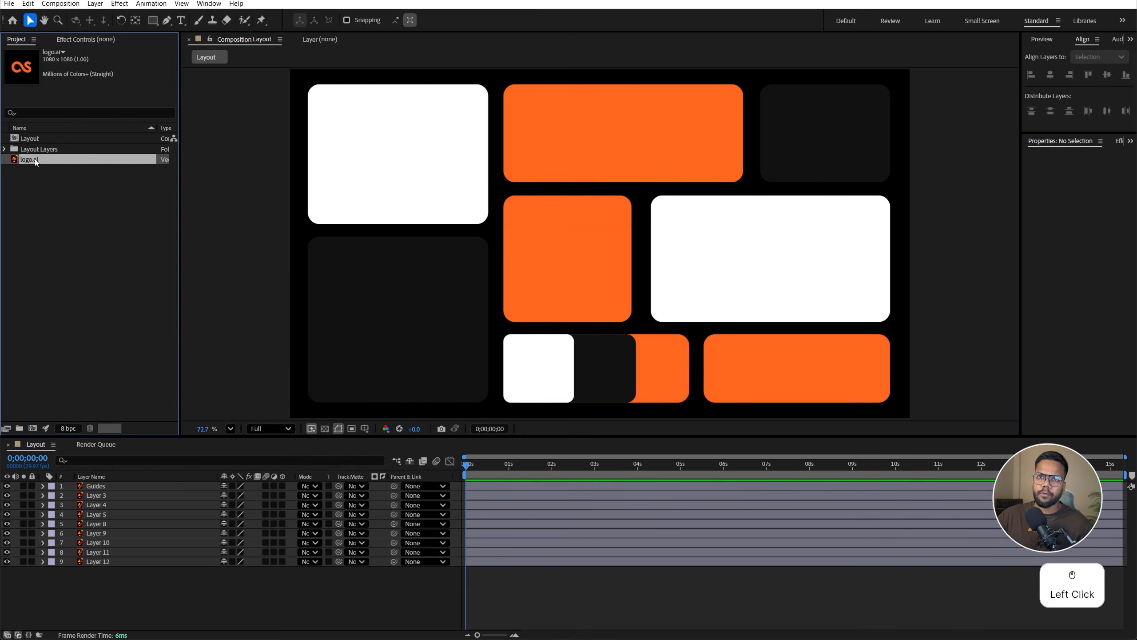
Add logo.ai as the top layer of the Layout composition and hide every other layer
left_click_drag(36, 162, 124, 486)
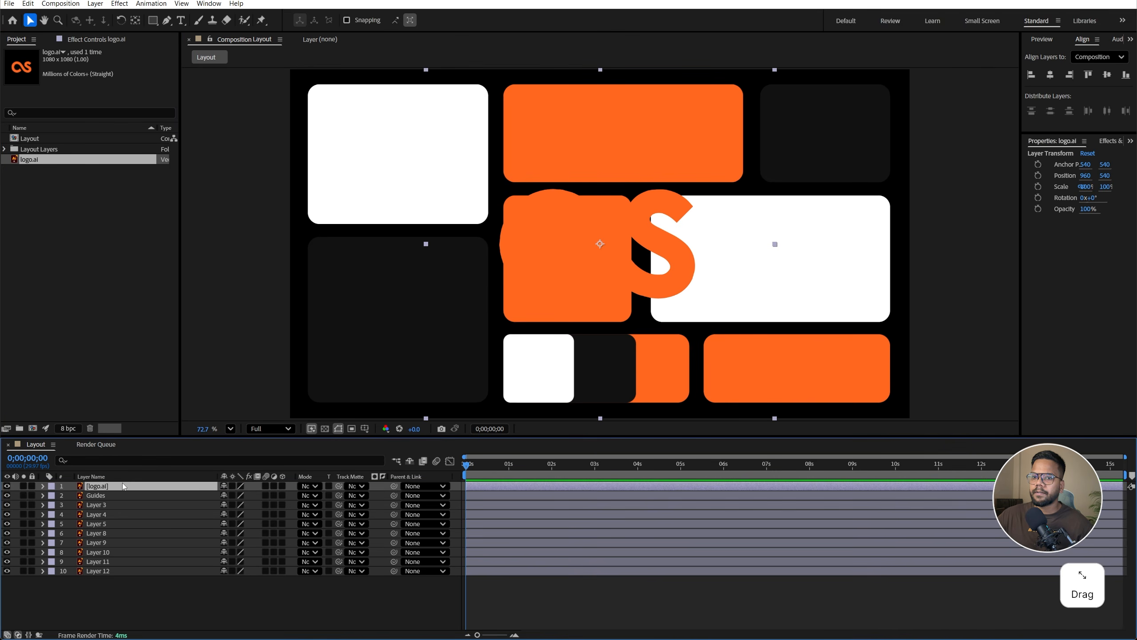
left_click_drag(7, 505, 18, 578)
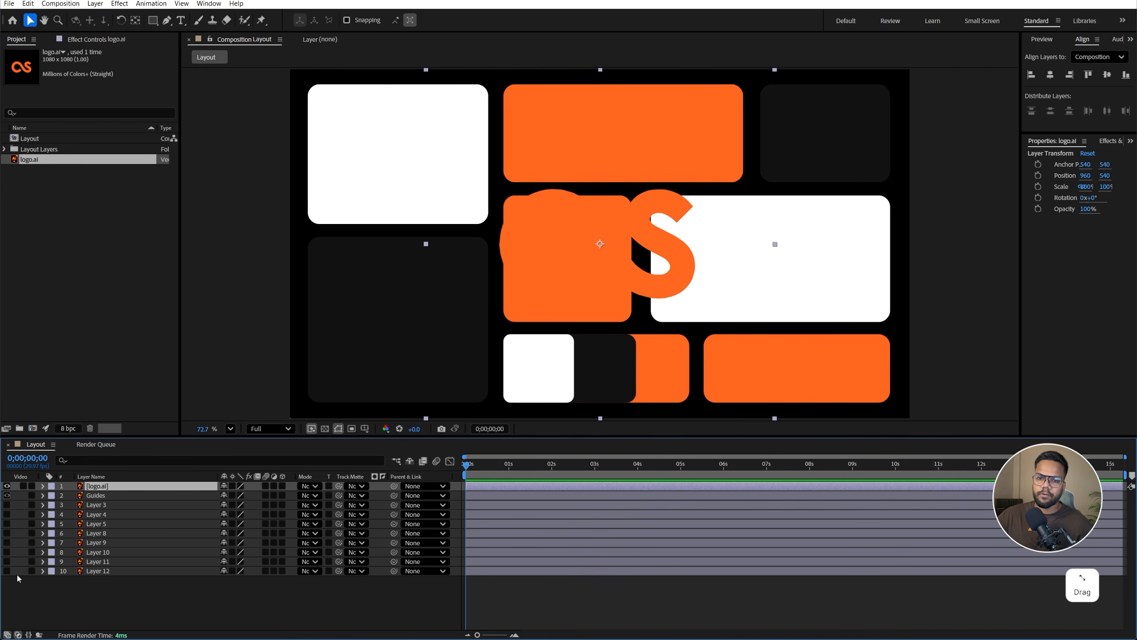
left_click(7, 495)
left_click(108, 601)
Create a shape layer with the Pen tool, set its fill to none, and undo the first path point
key("g")
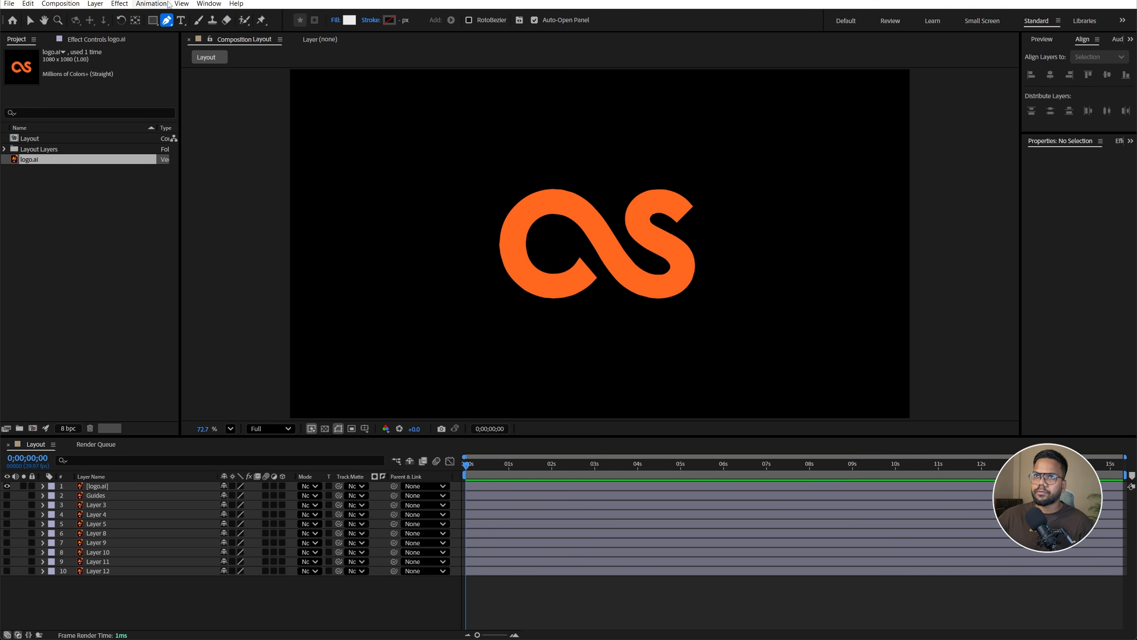
left_click(166, 20)
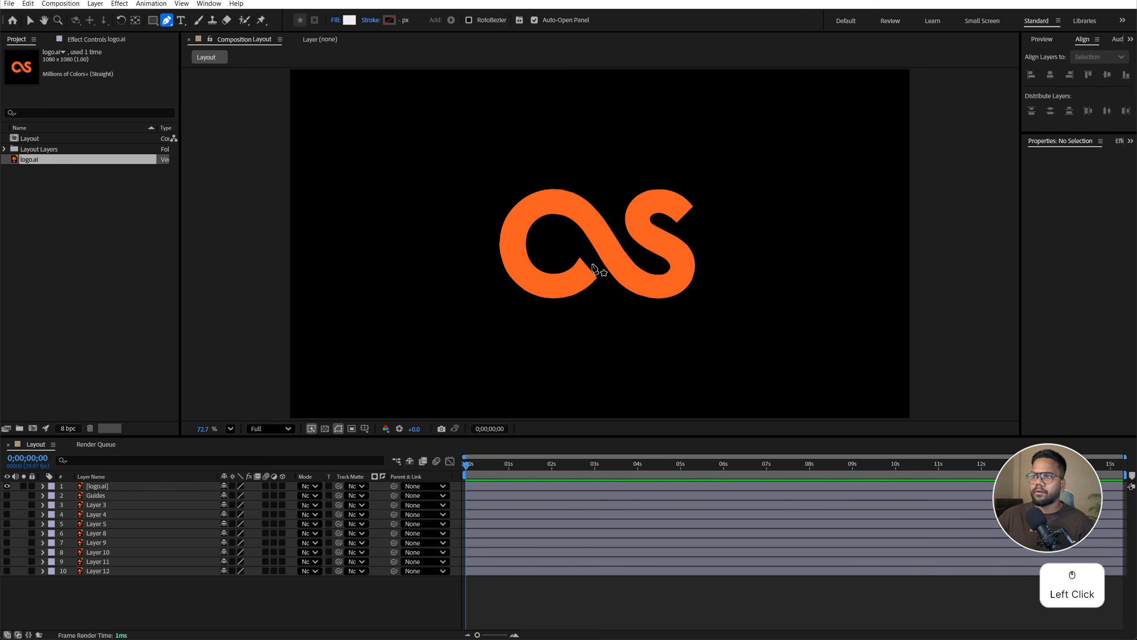
left_click(592, 262)
left_click(335, 20)
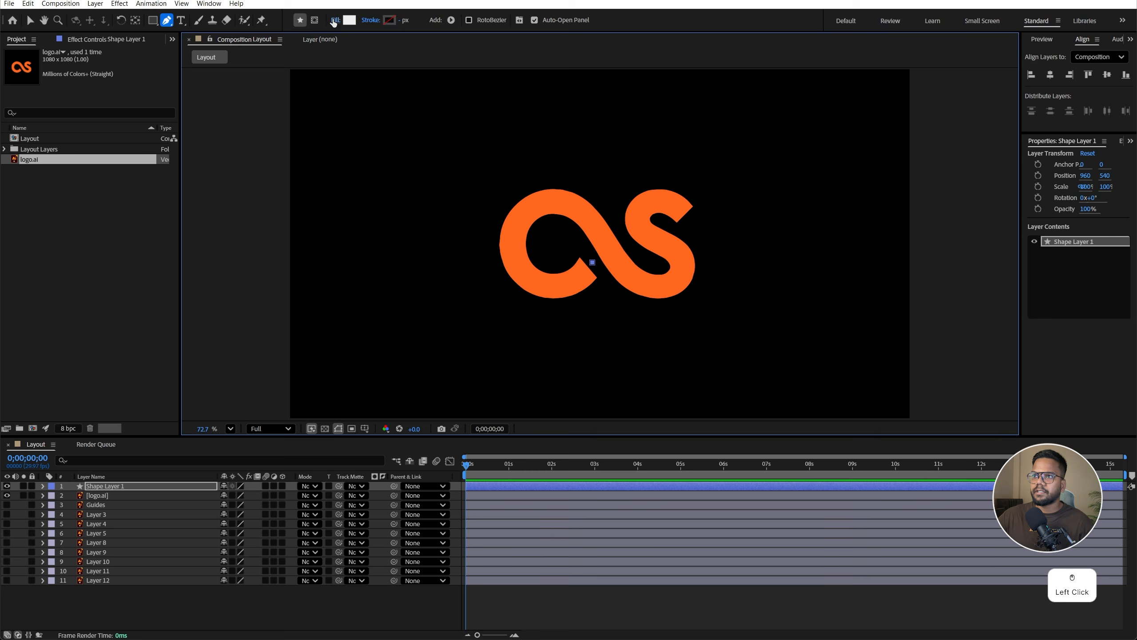
left_click(510, 289)
left_click(582, 349)
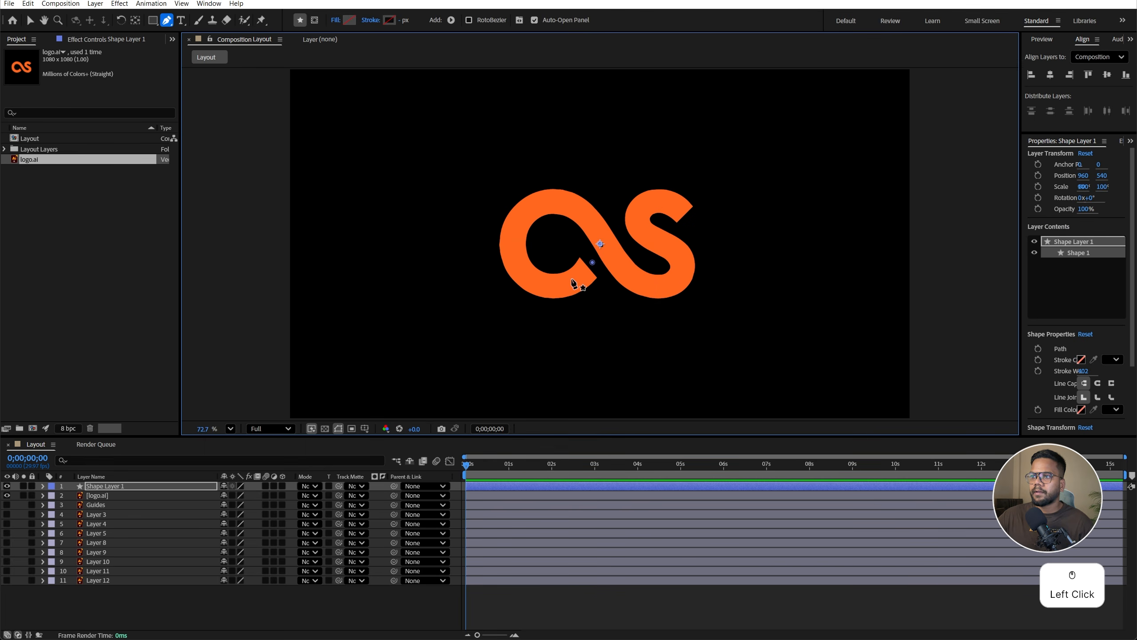
key("ctrl+z")
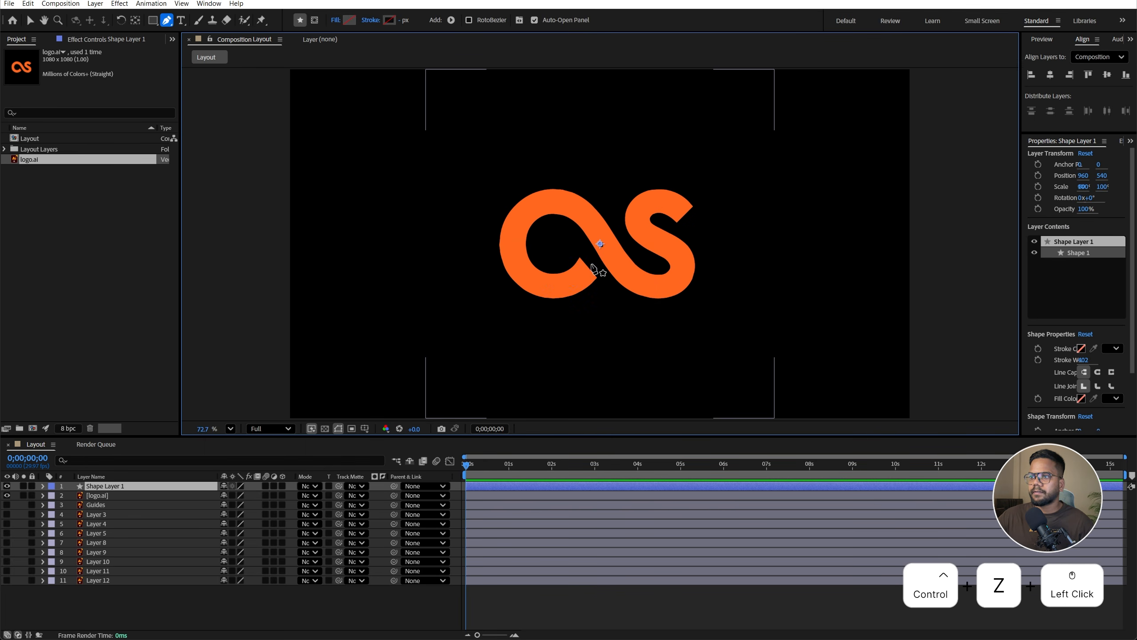
Trace the logo's centerline with a curved Pen path from the first letter's lower end to the upper end of the S
left_click(588, 262)
left_click_drag(544, 283, 510, 267)
left_click_drag(549, 206, 586, 201)
left_click_drag(638, 284, 660, 292)
mouse_move(674, 250)
left_mouse_down()
mouse_move(653, 228)
mouse_move(665, 234)
left_mouse_up()
left_click_drag(639, 216, 696, 226)
left_click_drag(549, 206, 543, 207)
left_click_drag(545, 284, 590, 266)
key("ctrl+z")
left_click_drag(673, 250, 679, 256)
left_click_drag(543, 207, 541, 205)
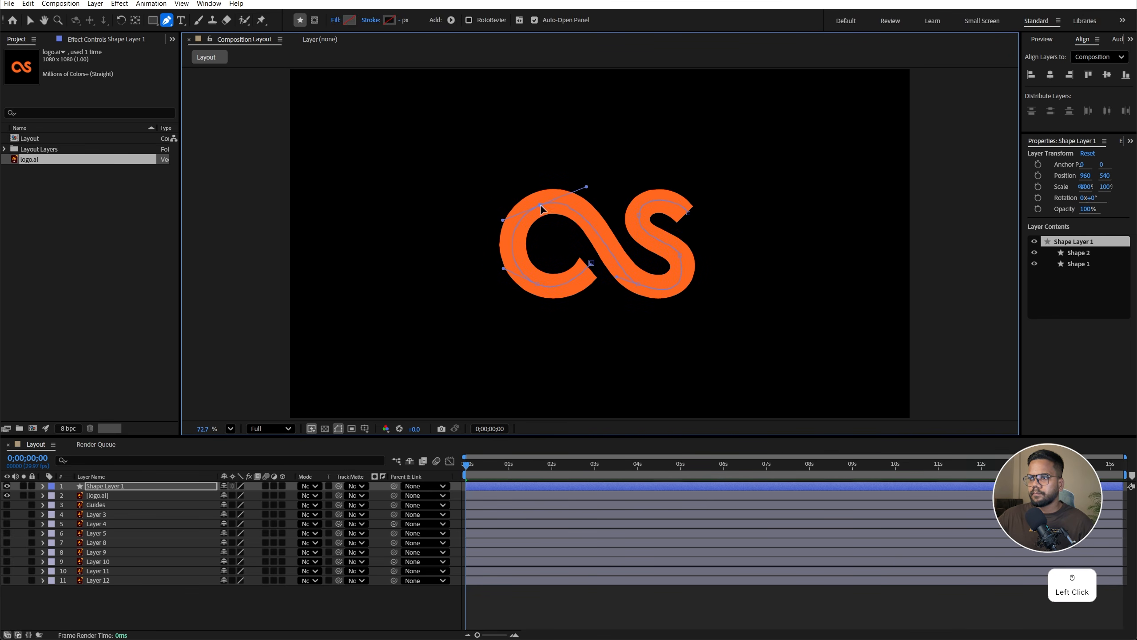
Give the traced path a white stroke with a width of 96 px so it covers the logo
left_click(390, 19)
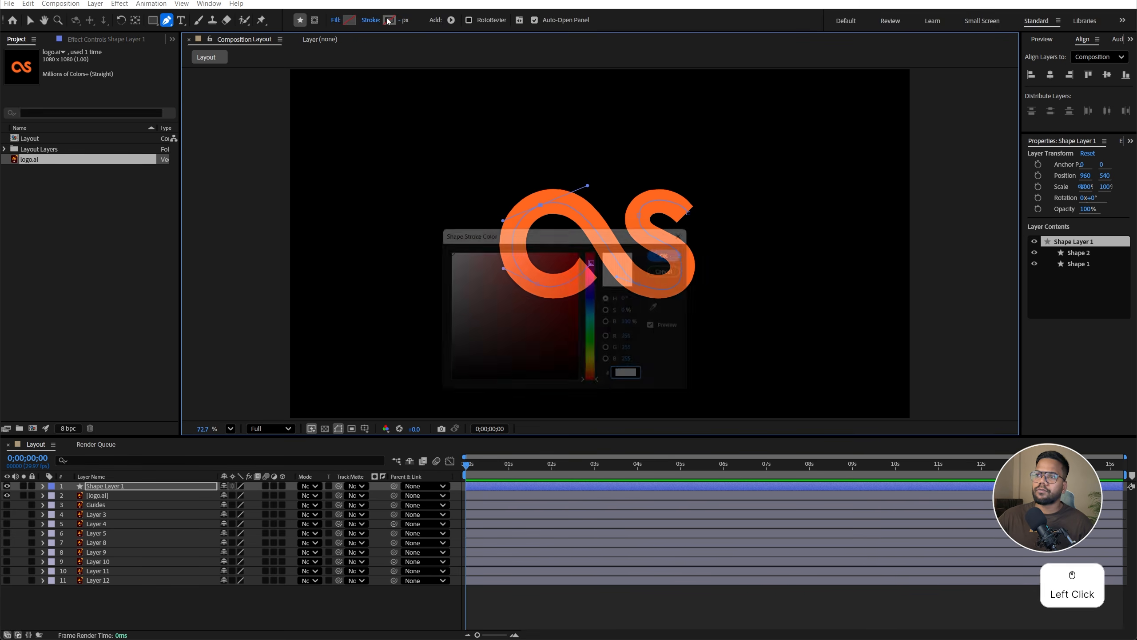
left_click_drag(533, 330, 398, 236)
left_click(679, 251)
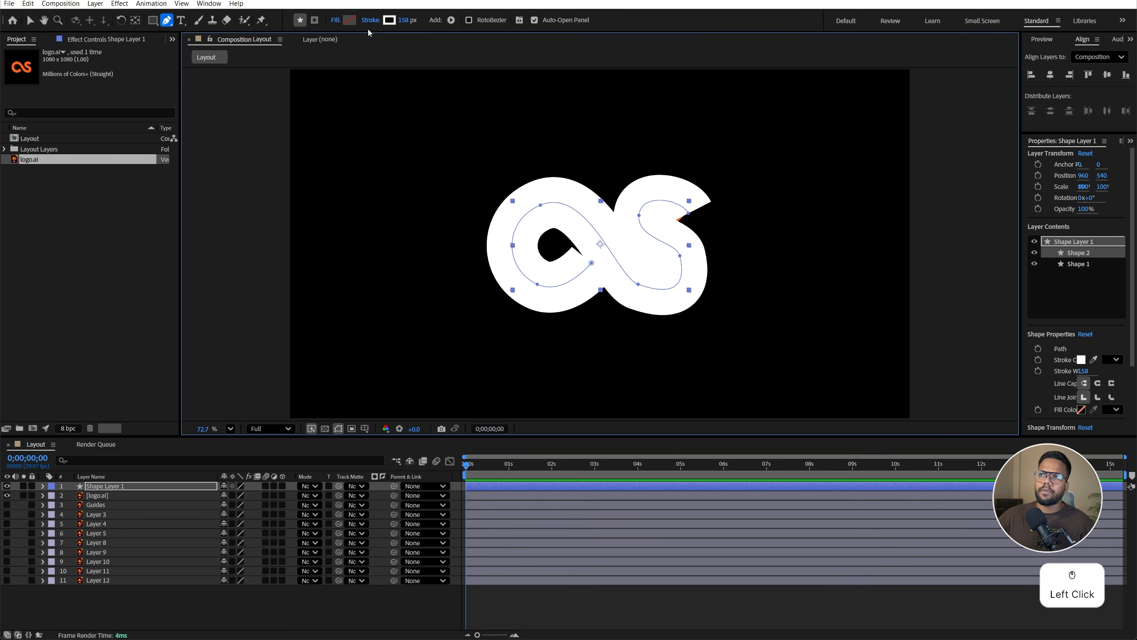
mouse_move(408, 23)
left_mouse_down()
mouse_move(364, 35)
mouse_move(384, 38)
left_mouse_up()
Add Trim Paths to Shape Layer 1 and expand its properties
left_click(113, 487)
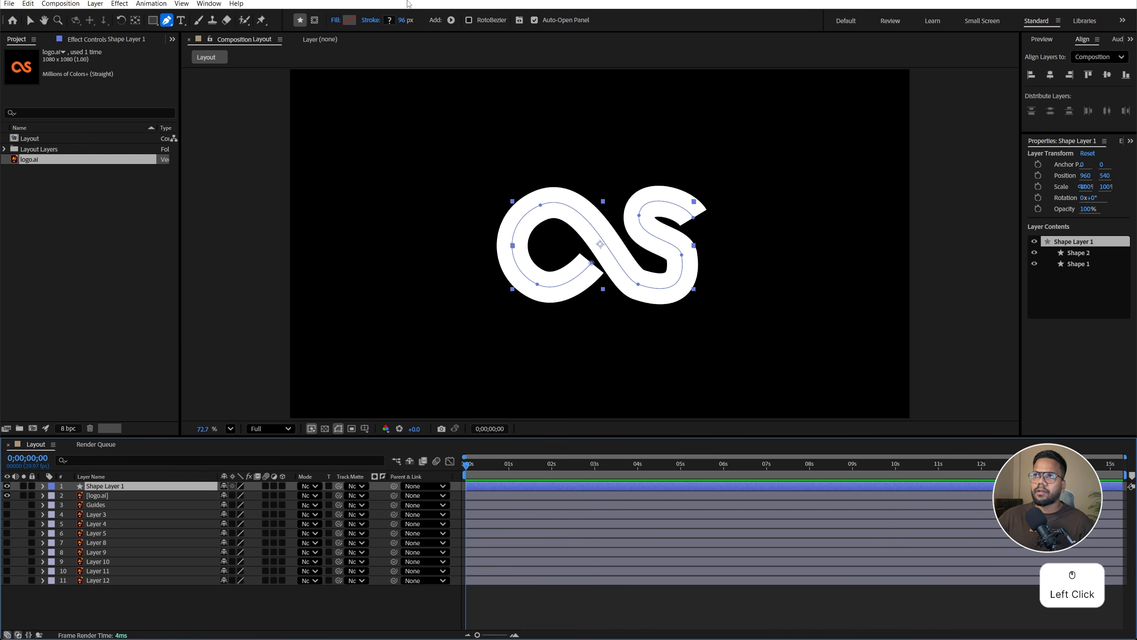
left_click(452, 21)
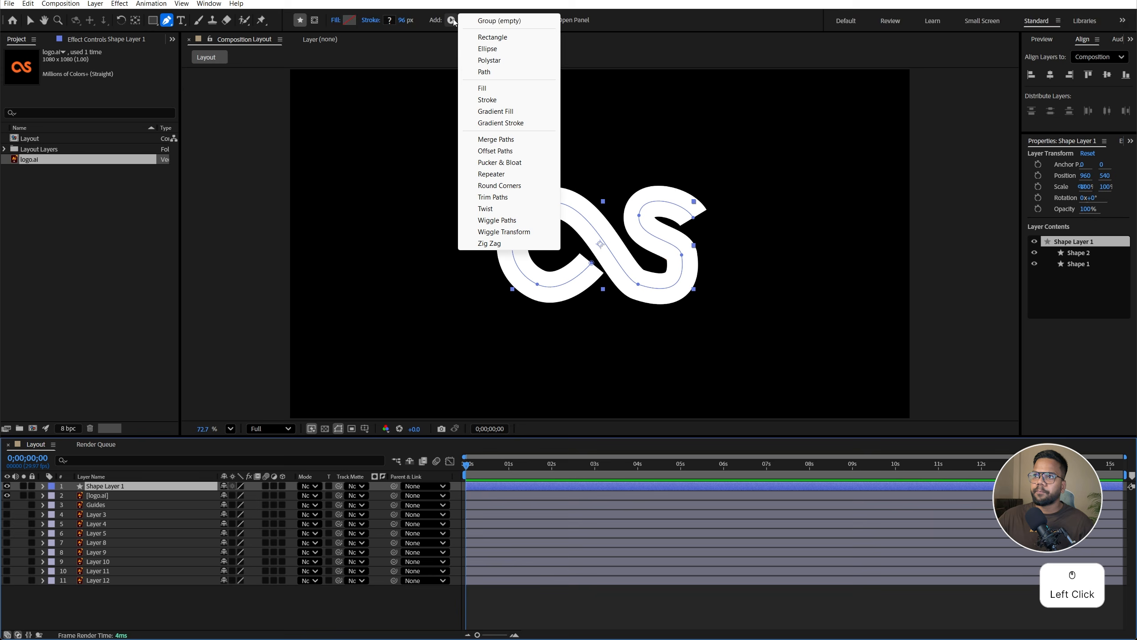
left_click(497, 198)
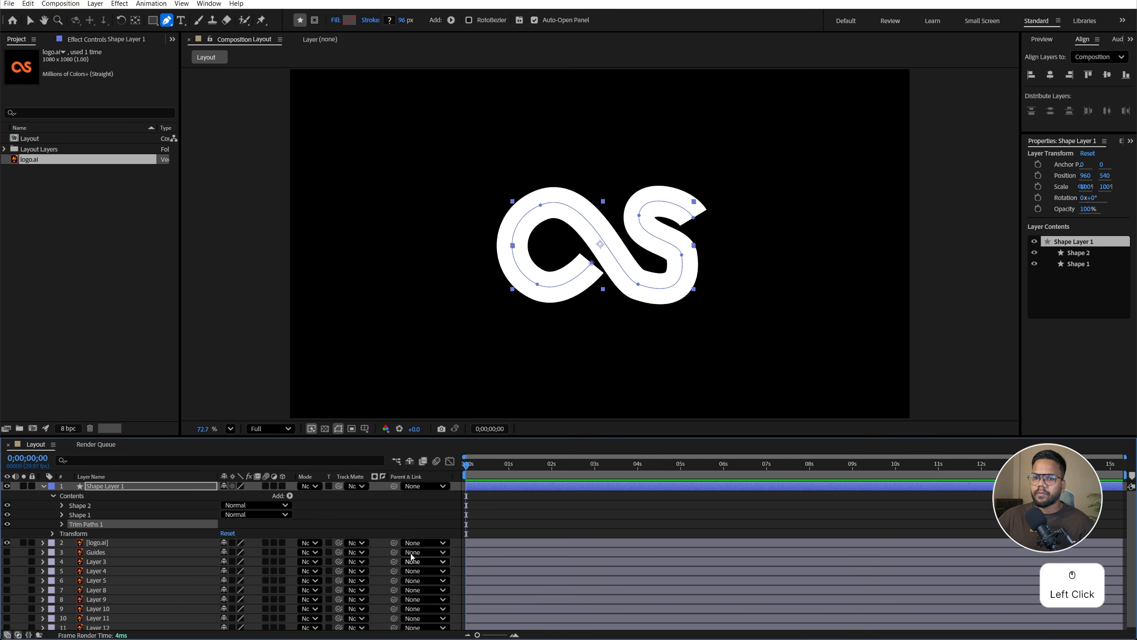
left_click(61, 525)
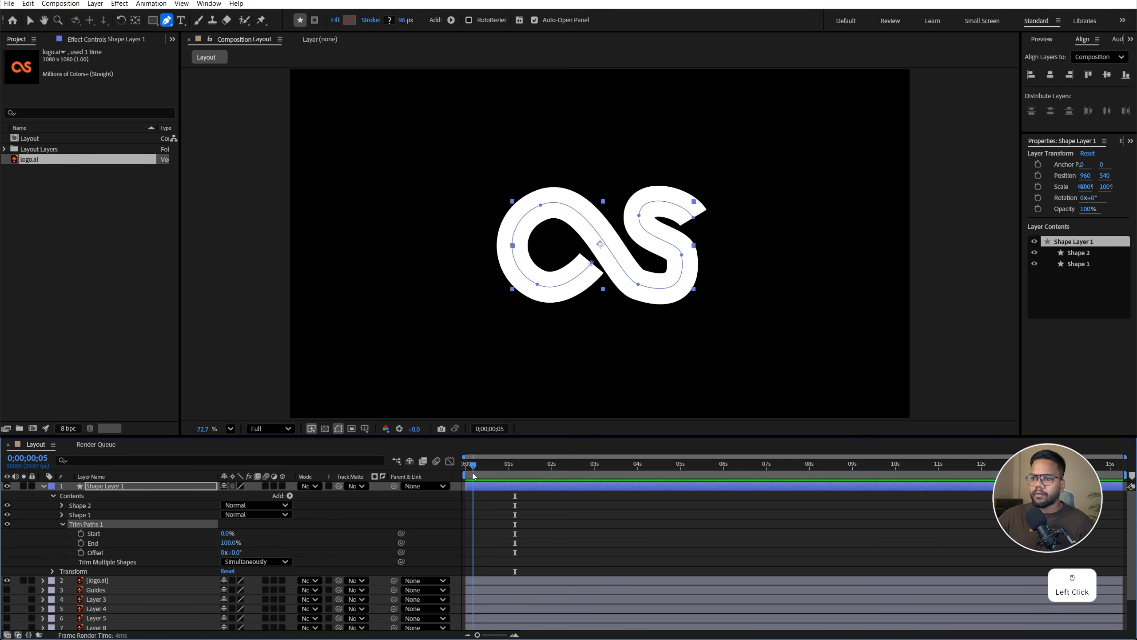
Keyframe the Trim Paths End from 0% at 0;00;00;00 to 100% at 0;00;01;13, and preview the animation
left_click_drag(467, 458, 527, 454)
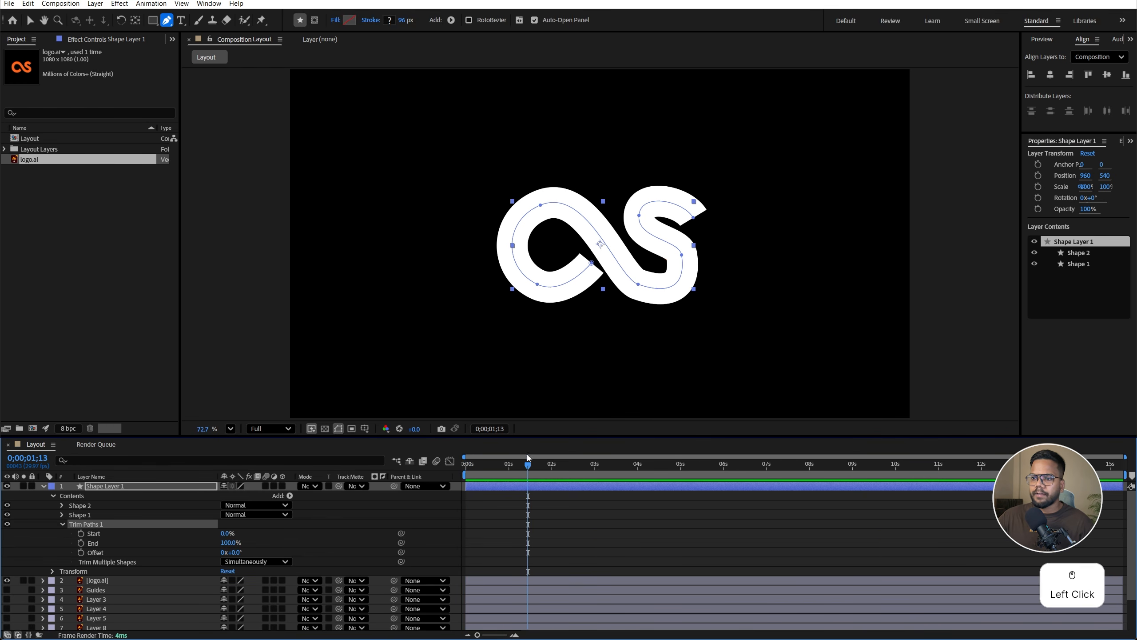
left_click(82, 543)
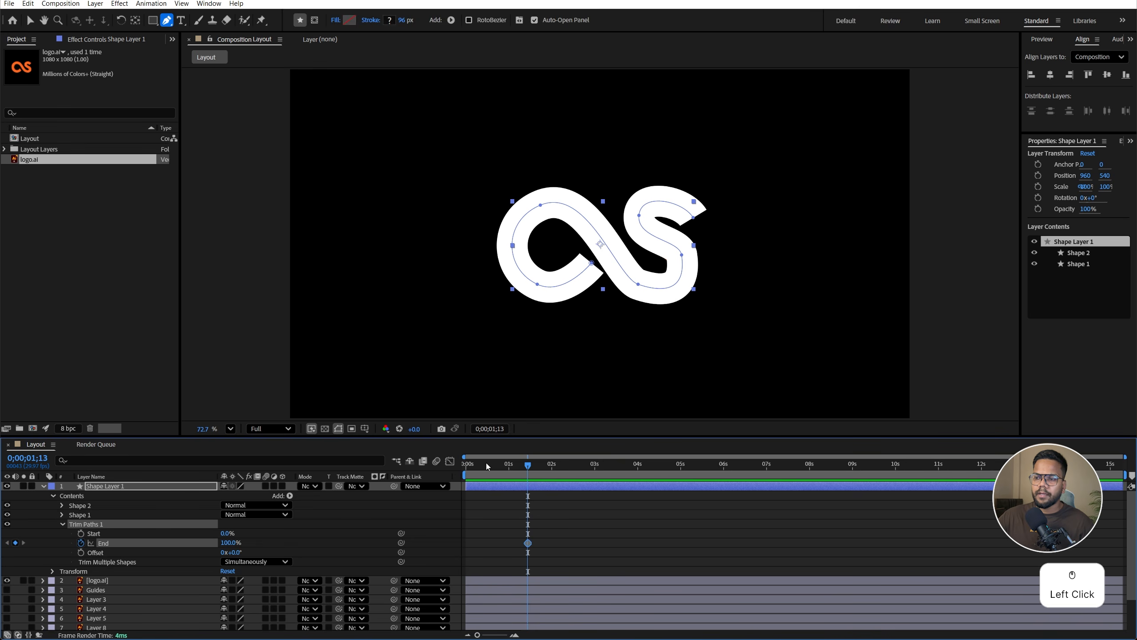
left_click_drag(497, 467, 466, 465)
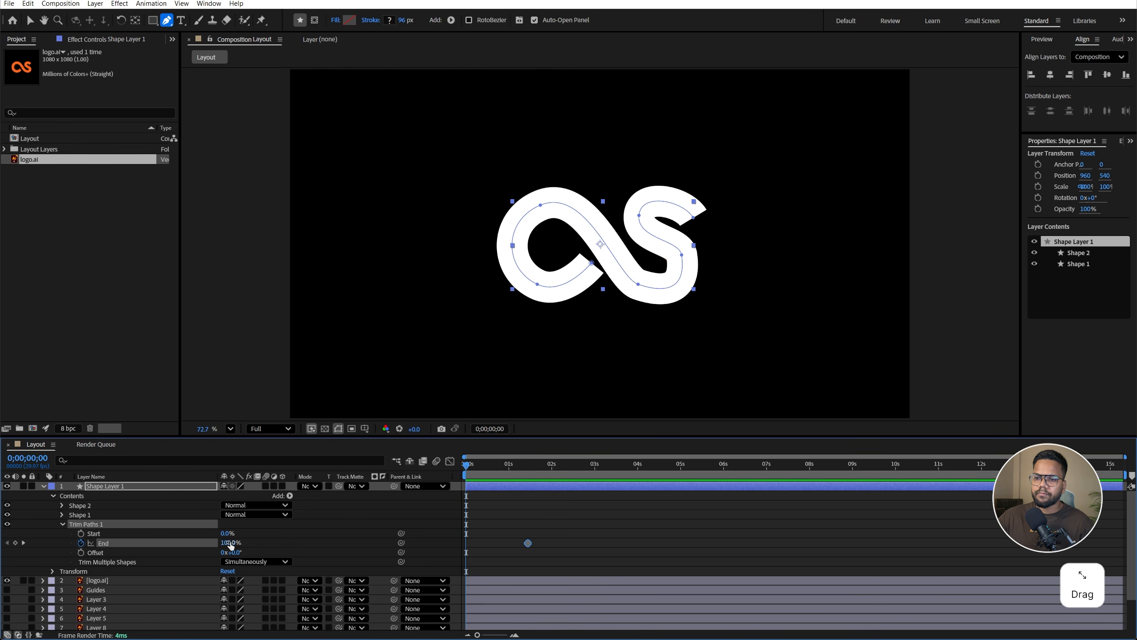
left_click_drag(230, 545, 179, 545)
key("space")
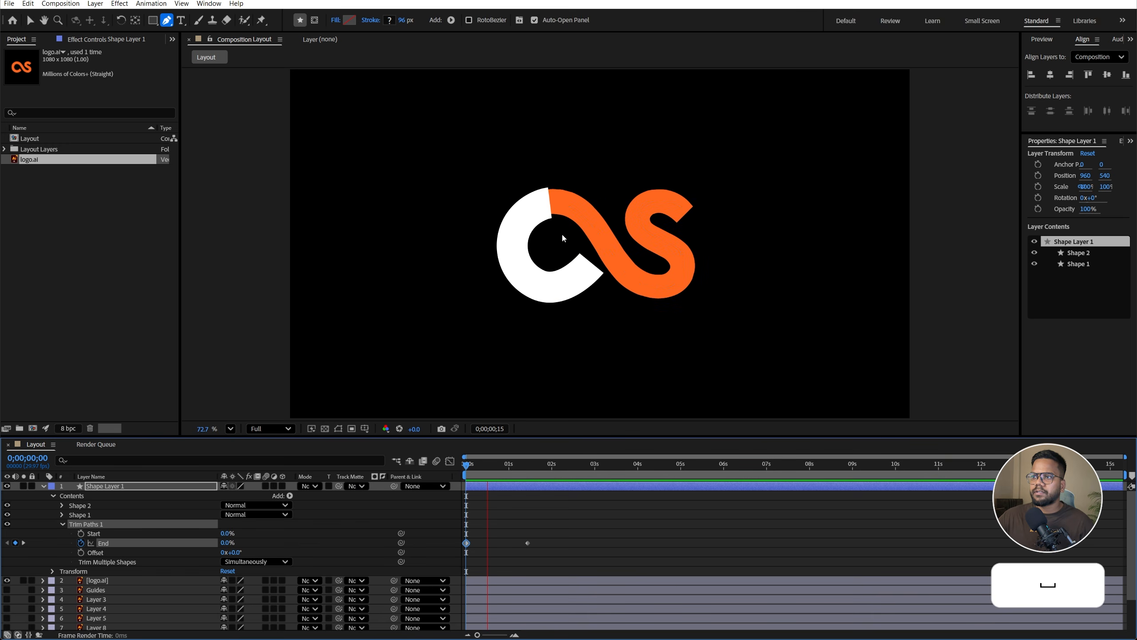
Apply Easy Ease to both Trim Paths End keyframes and collapse the shape layer's properties
mouse_move(599, 513)
left_mouse_down()
mouse_move(581, 527)
mouse_move(439, 547)
left_mouse_up()
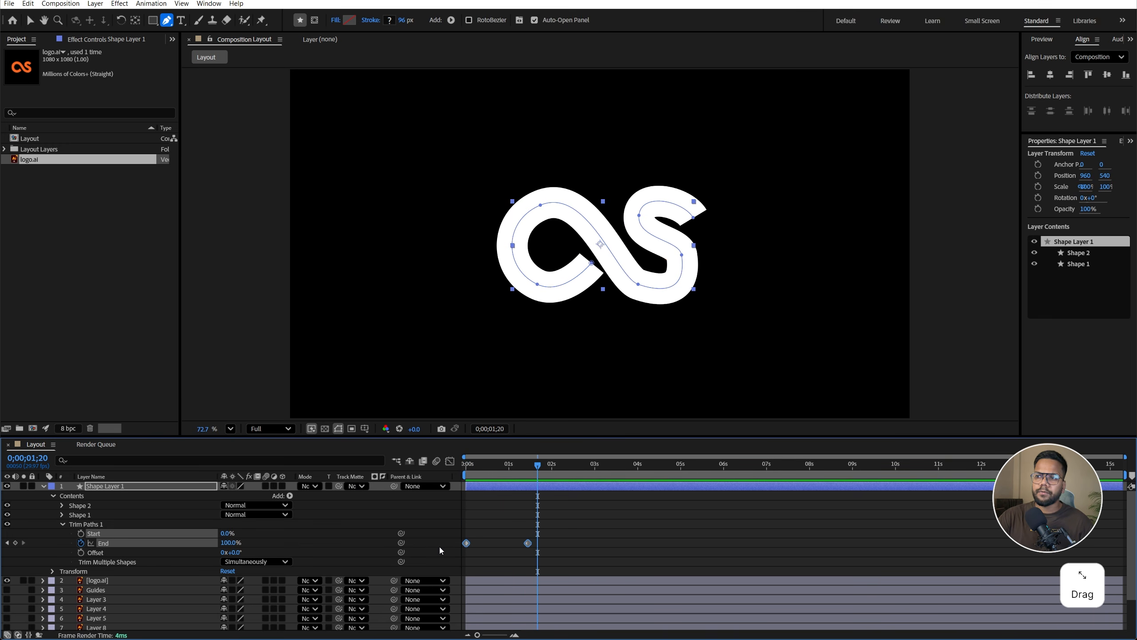
key("F9")
left_click(43, 486)
Set Shape Layer 1 as the track matte of the logo.ai layer and preview the reveal from the start
left_click(97, 496)
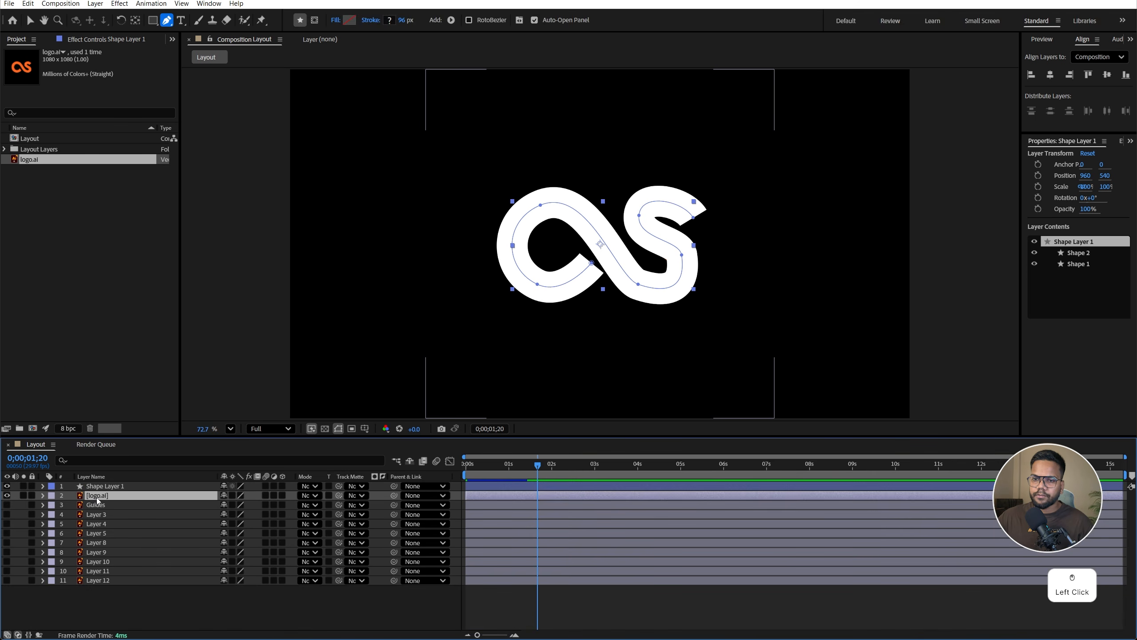
left_click(362, 495)
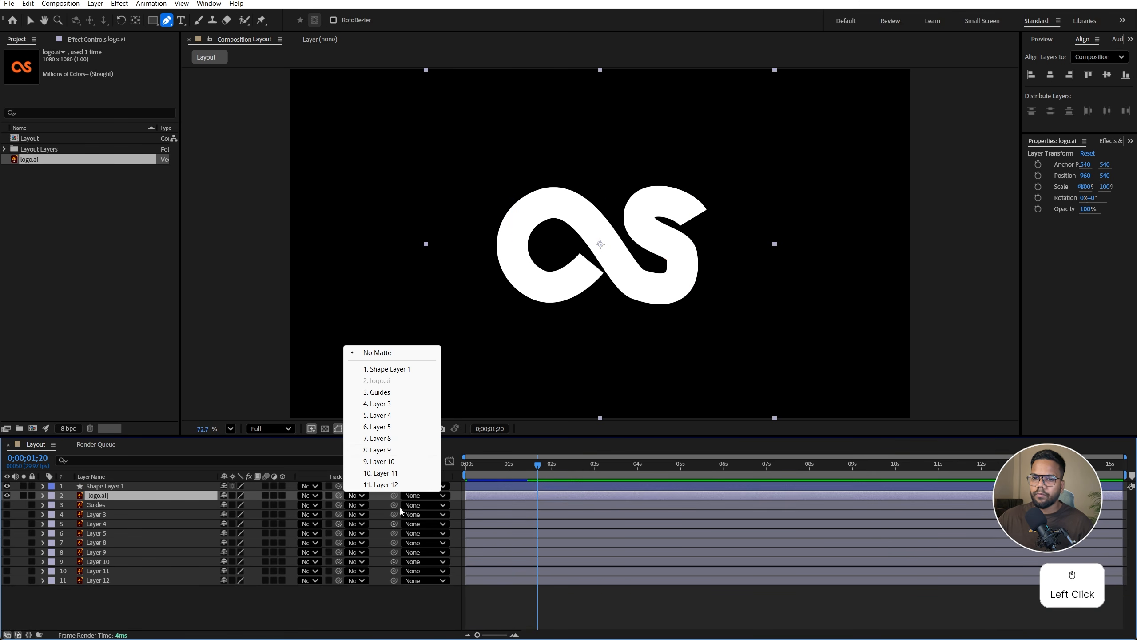
left_click(387, 368)
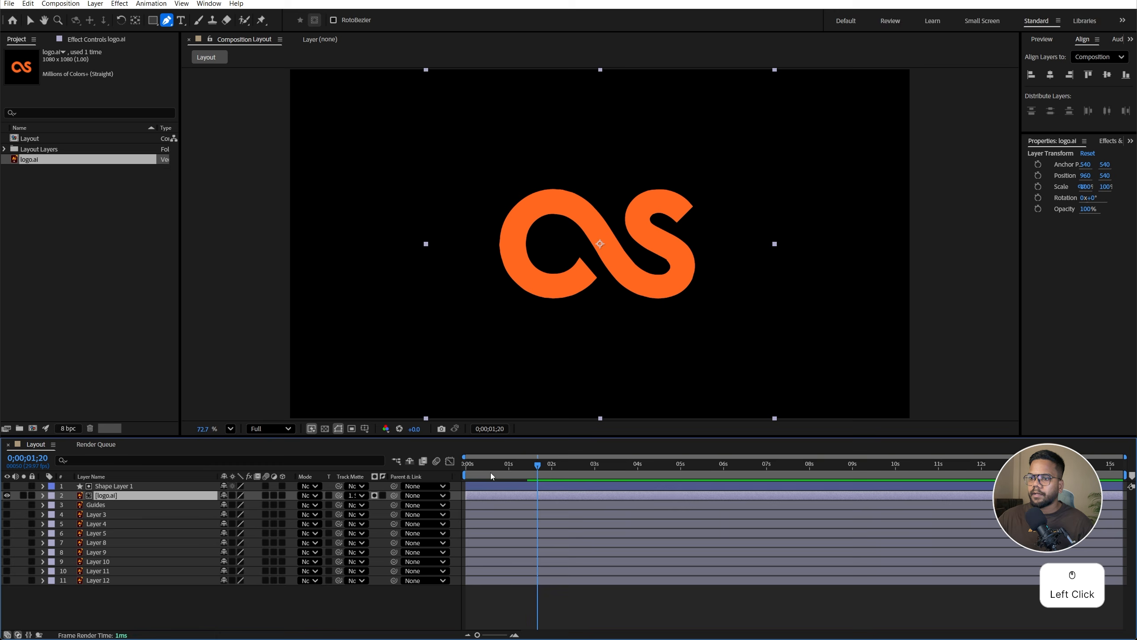
left_click_drag(491, 473, 419, 475)
key("space")
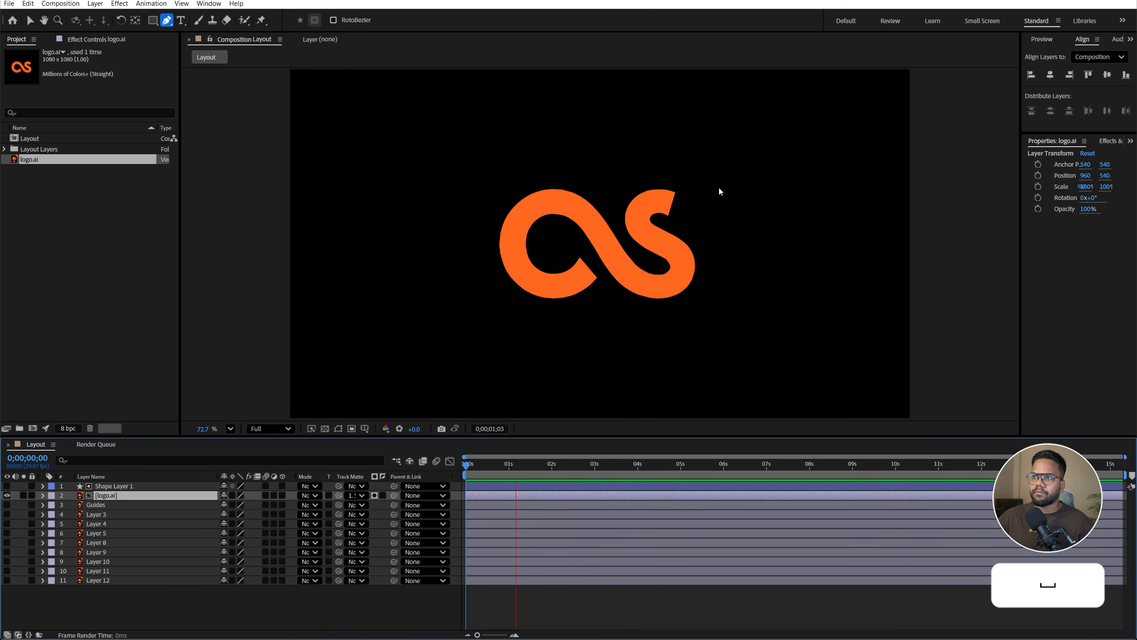
Reshape the speed graph of Shape Layer 1's Trim Paths End keyframes so the speed peaks early and eases out gradually
left_click(154, 487)
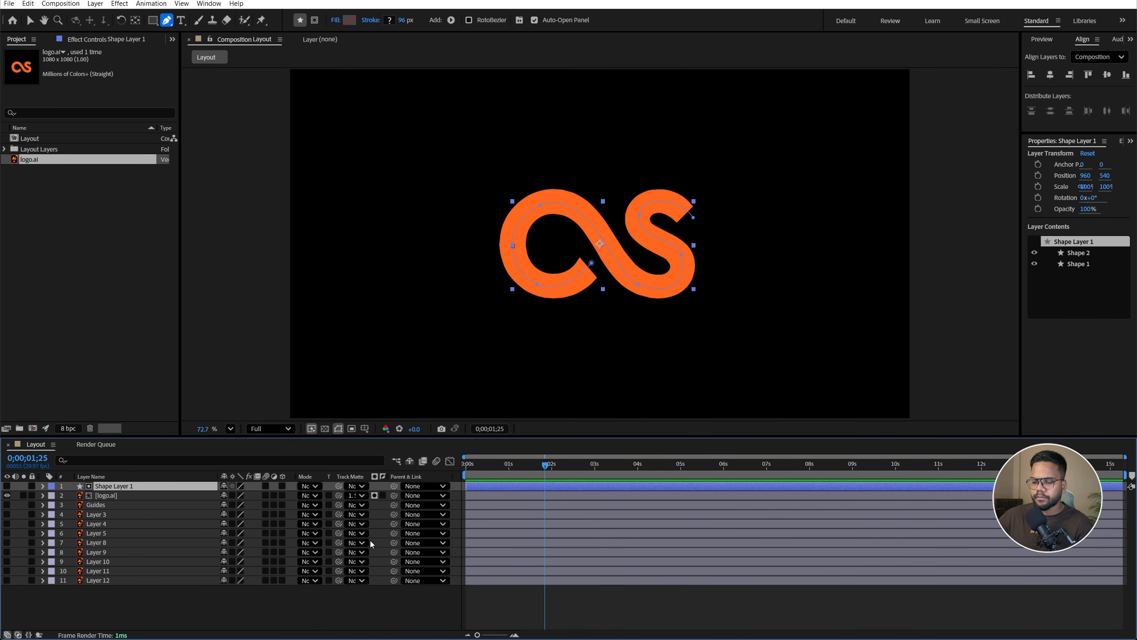
key("u")
left_click_drag(565, 498, 448, 494)
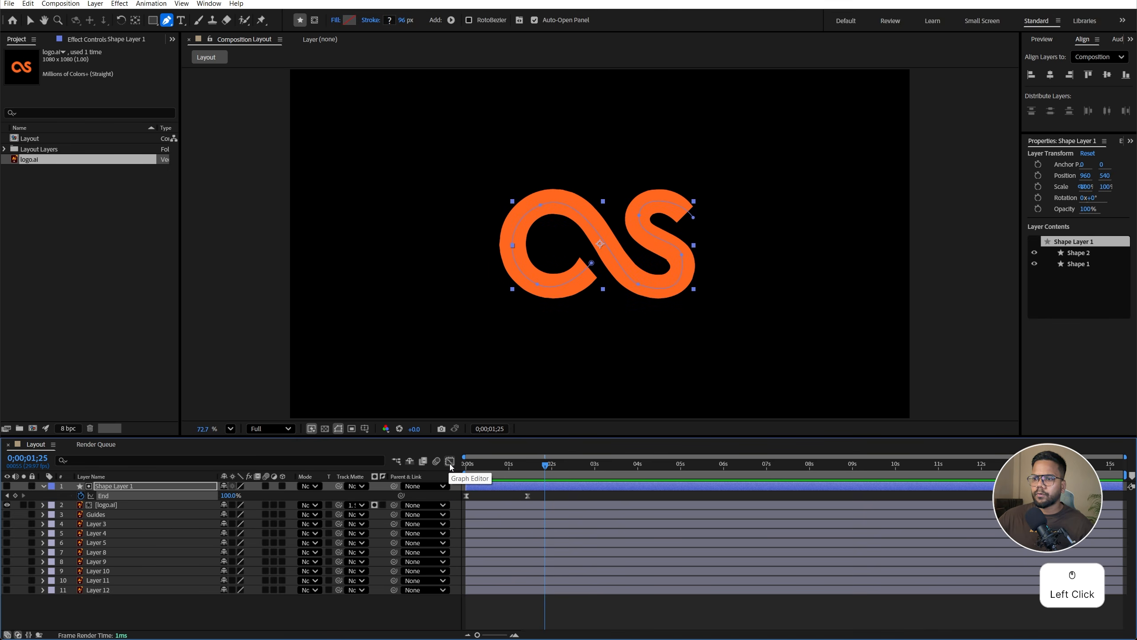
left_click(449, 462)
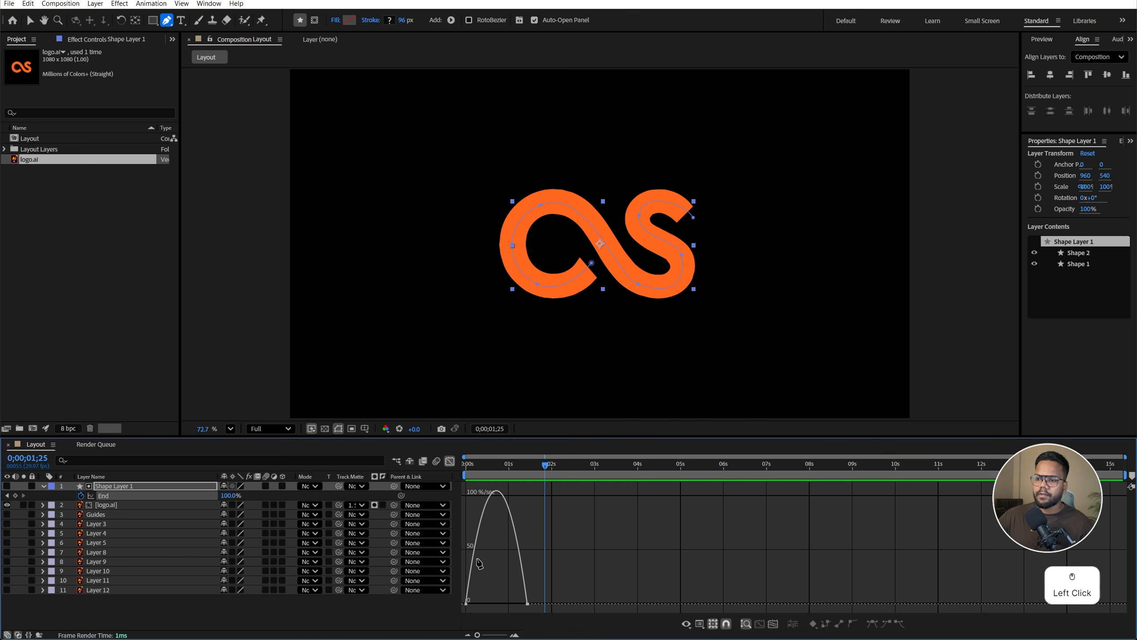
right_click(488, 533)
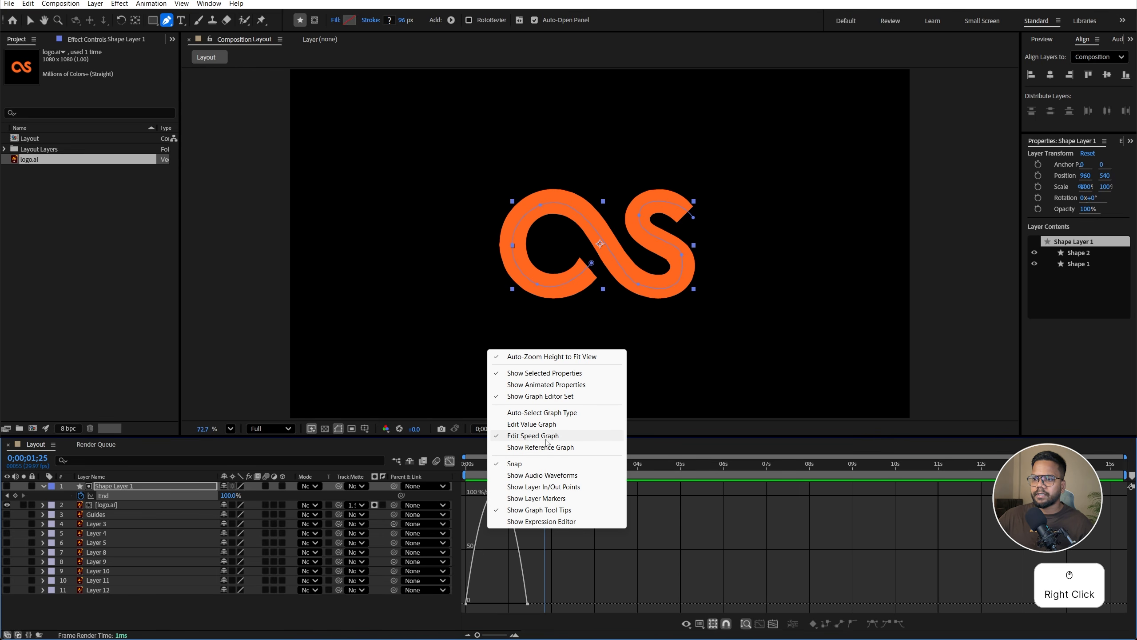
left_click(519, 595)
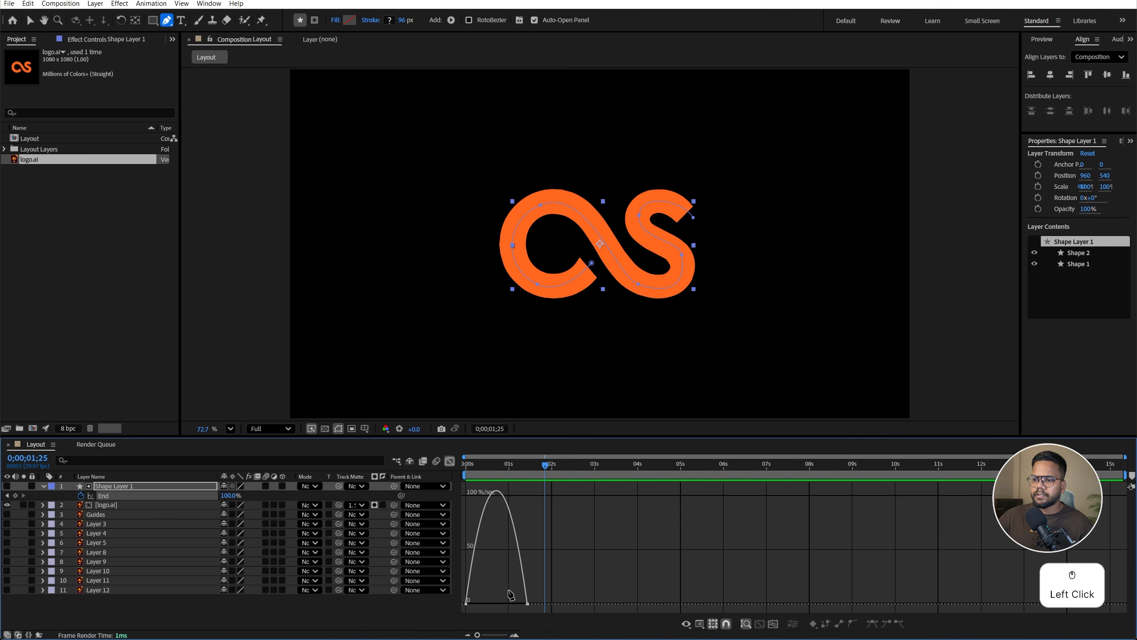
mouse_move(509, 591)
left_mouse_down()
mouse_move(556, 611)
mouse_move(499, 608)
left_mouse_up()
Preview the logo reveal from the start with the new easing, leaving the Graph Editor for the normal timeline
key("Home")
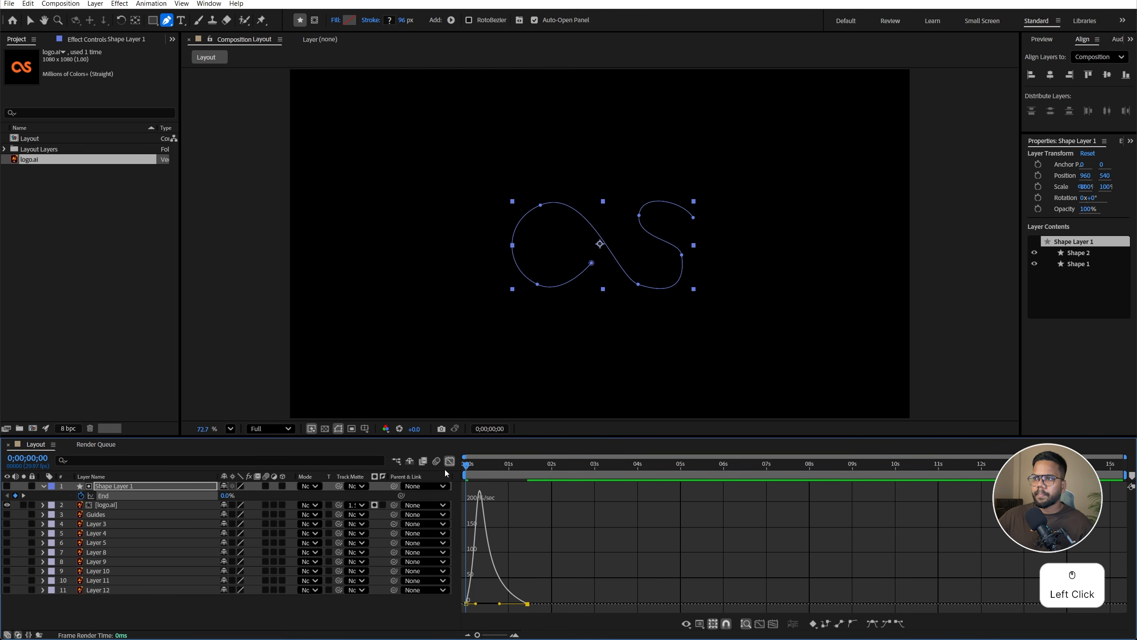
key("space")
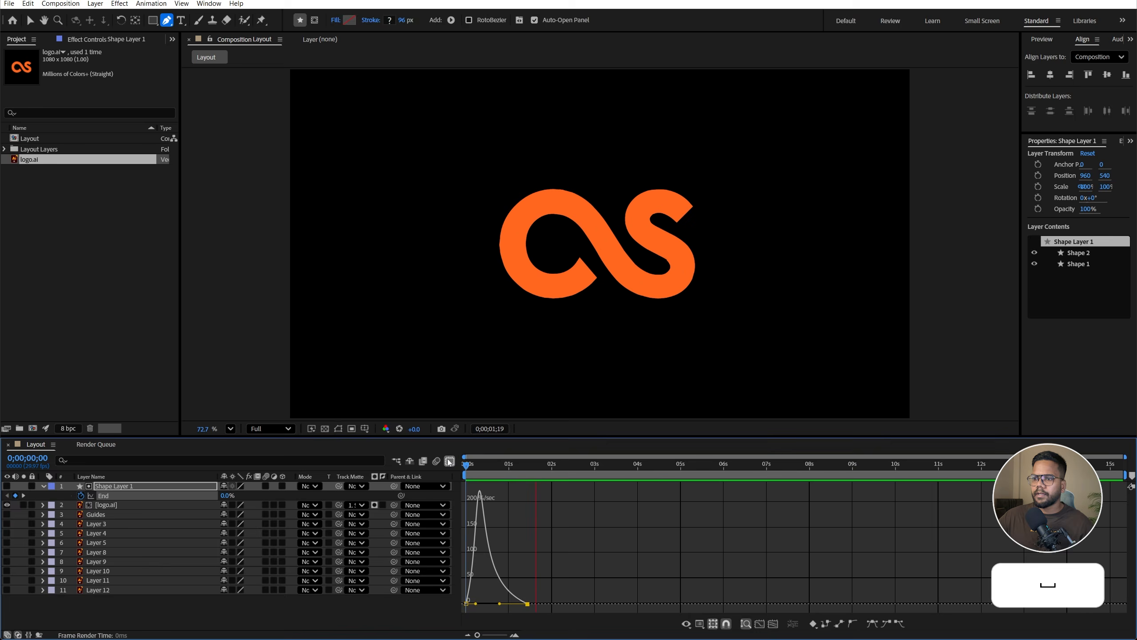
left_click(449, 460)
key("space")
key("space")
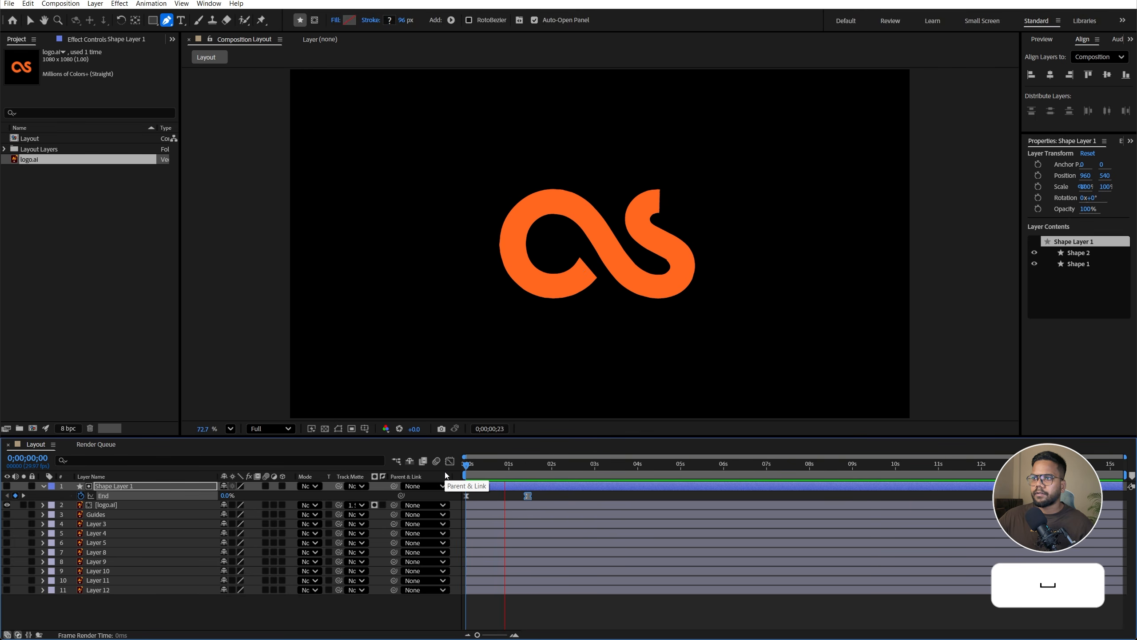
key("Home")
key("space")
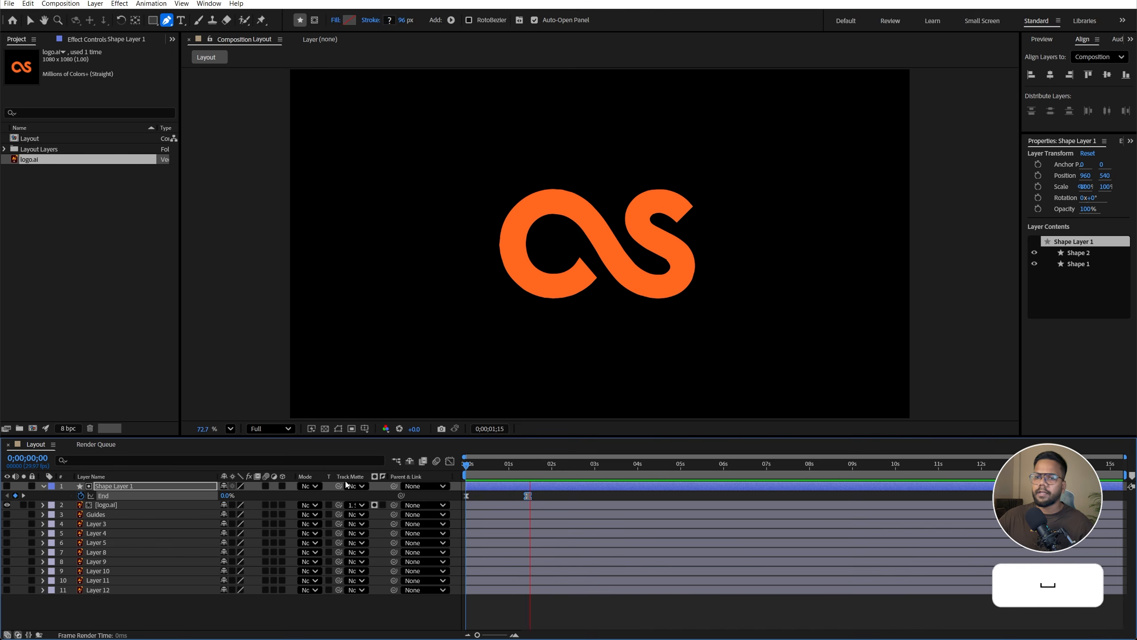
key("space")
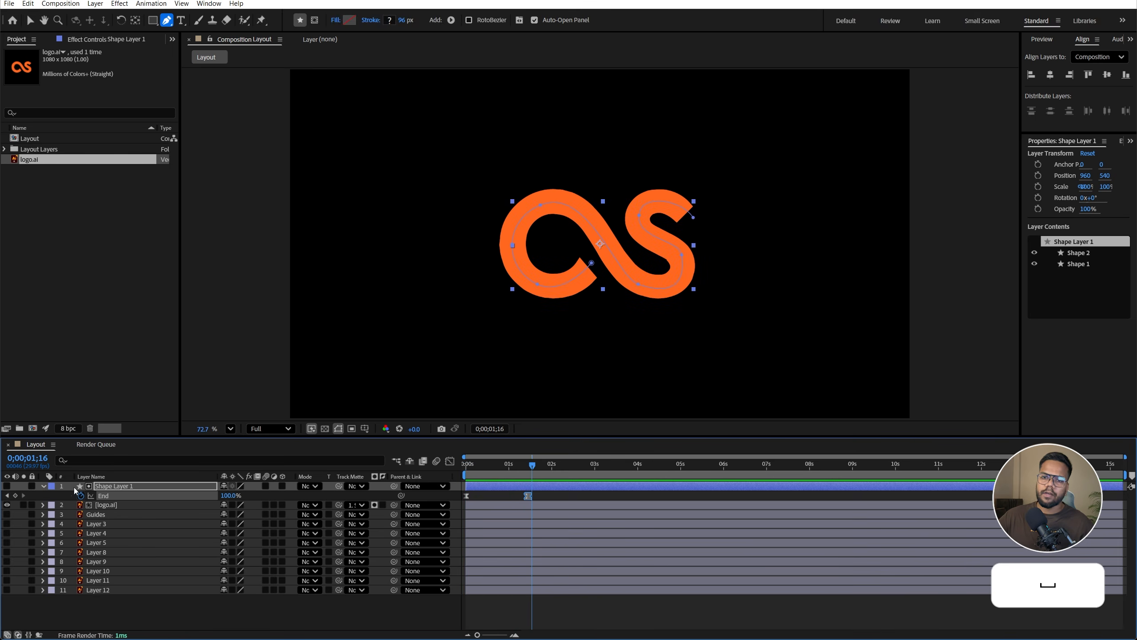
Collapse Shape Layer 1, show the layers from Guides to Layer 12, and hide the logo.ai layer
left_click(43, 486)
left_click_drag(8, 505, 9, 584)
left_click(67, 600)
key("v")
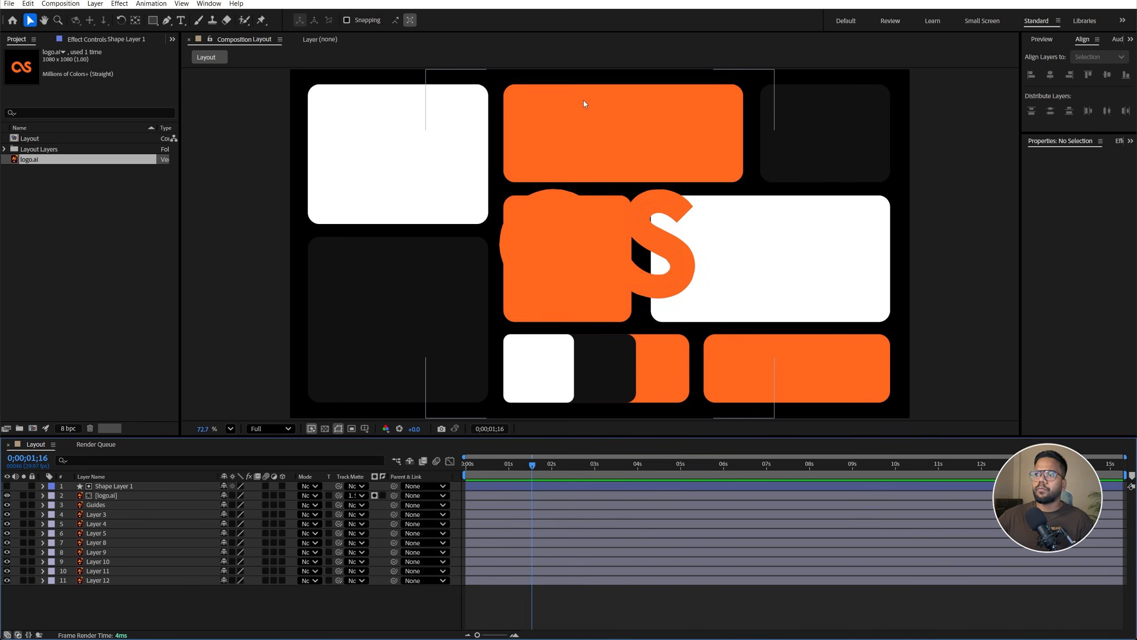
left_click(606, 94)
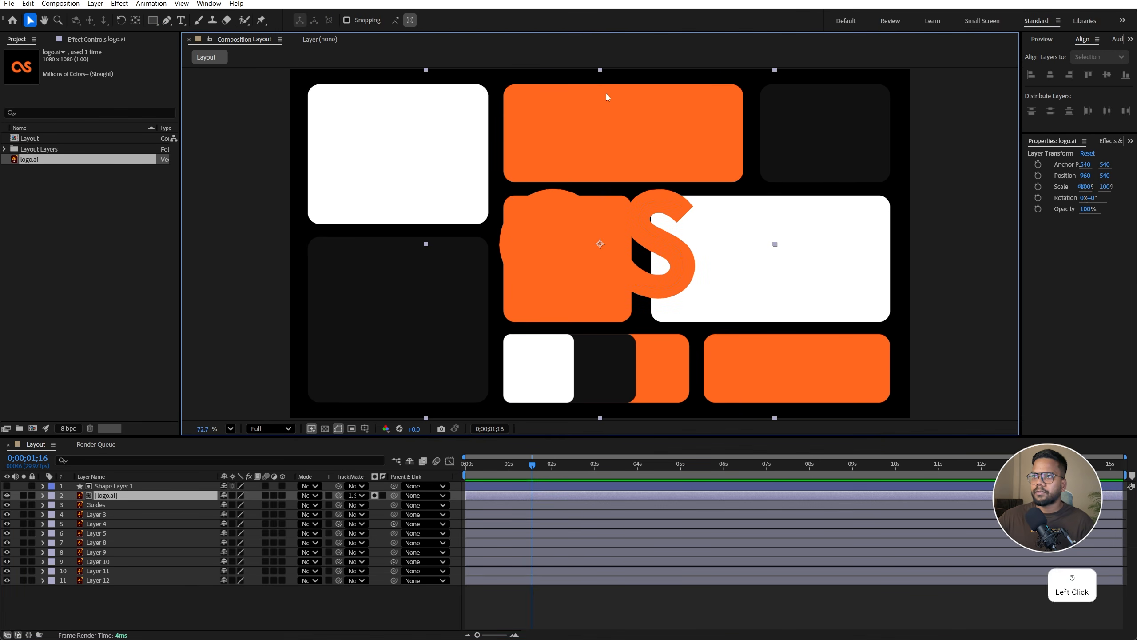
left_click(6, 495)
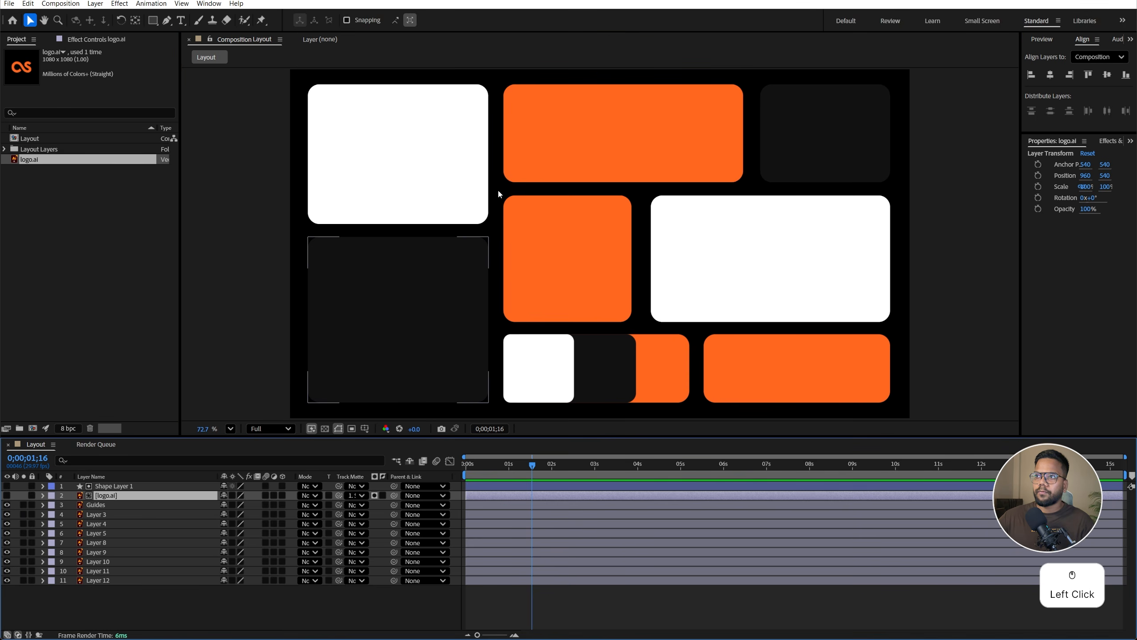
Rename Layer 11, the wide orange tile in the layout's top row, as Logo Section
left_click(556, 143)
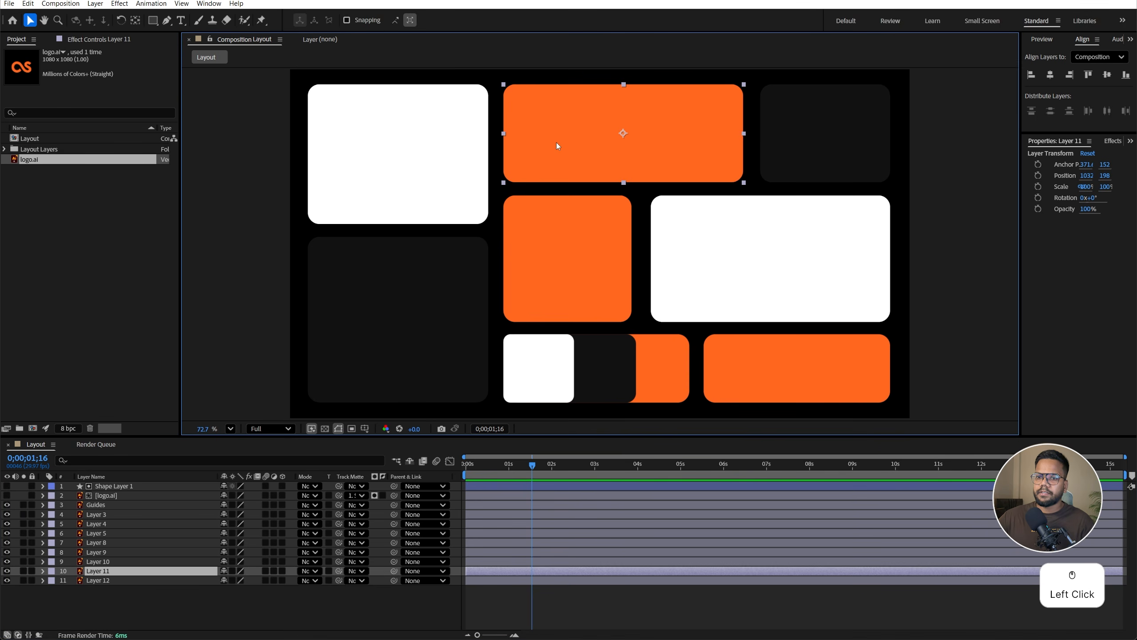
right_click(108, 575)
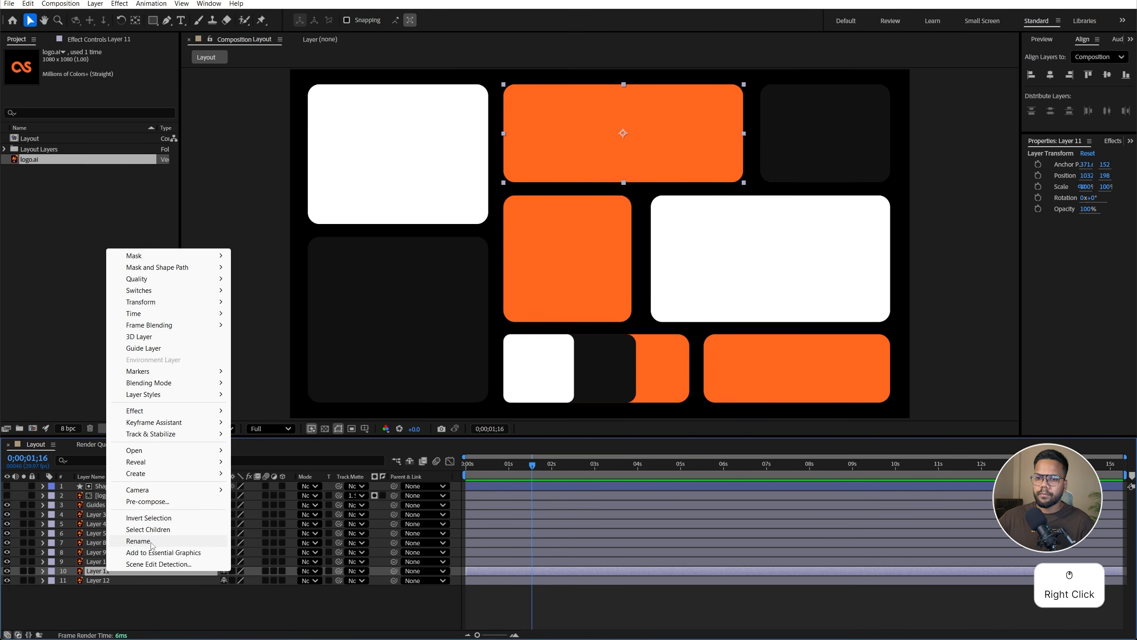
left_click(152, 543)
type("Logo Section")
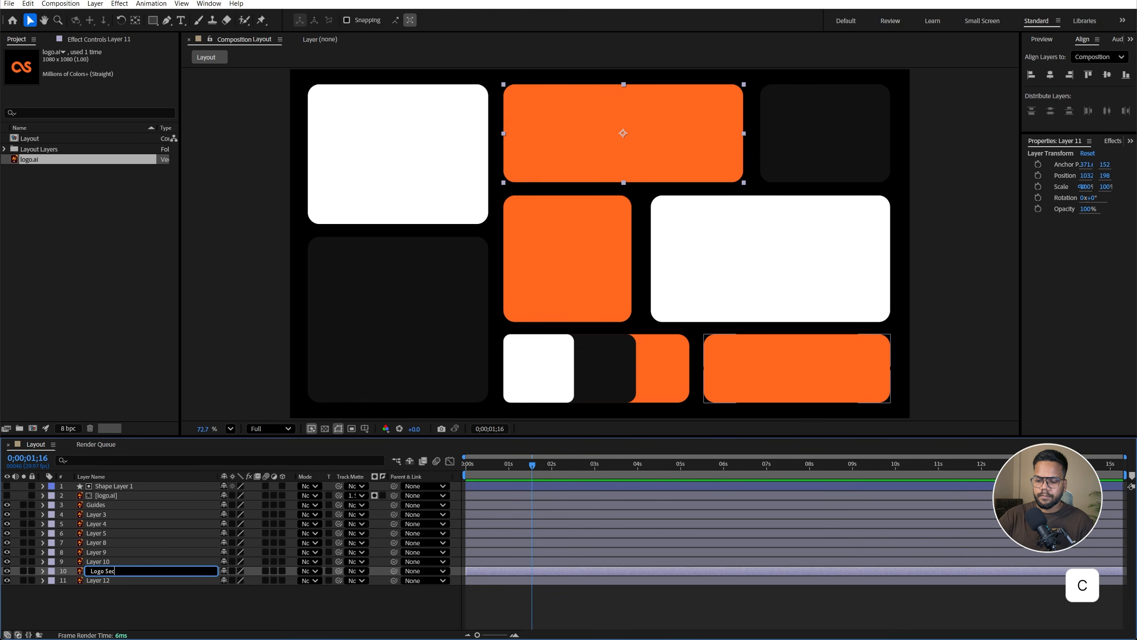
key("Return")
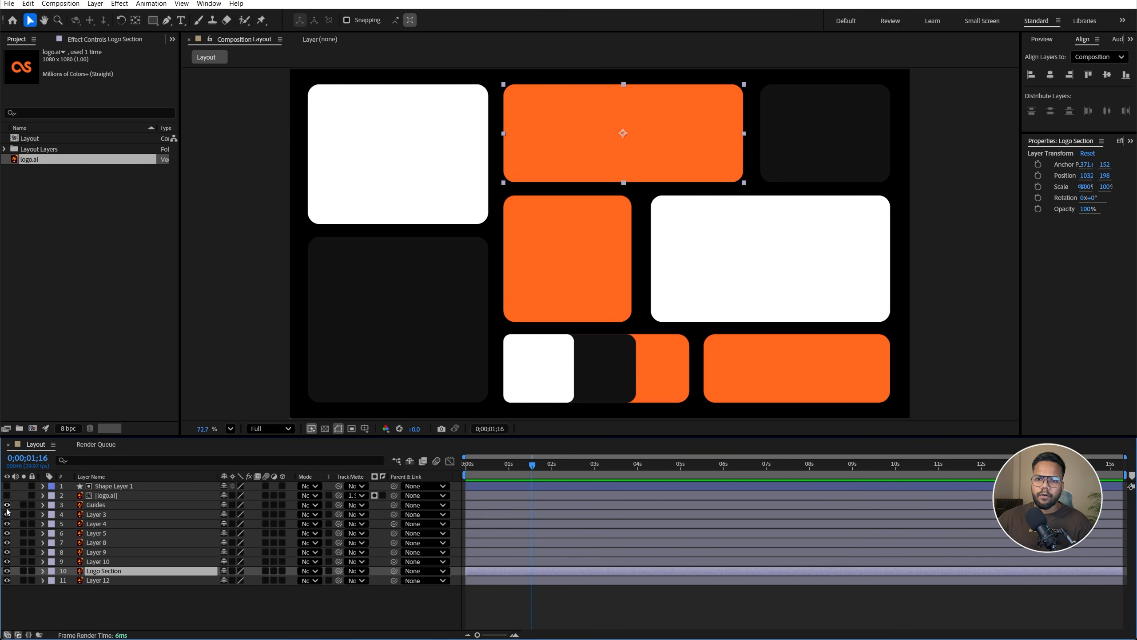
Hide all the layout layers except Logo Section and clear the layer selection
left_click_drag(8, 505, 11, 580)
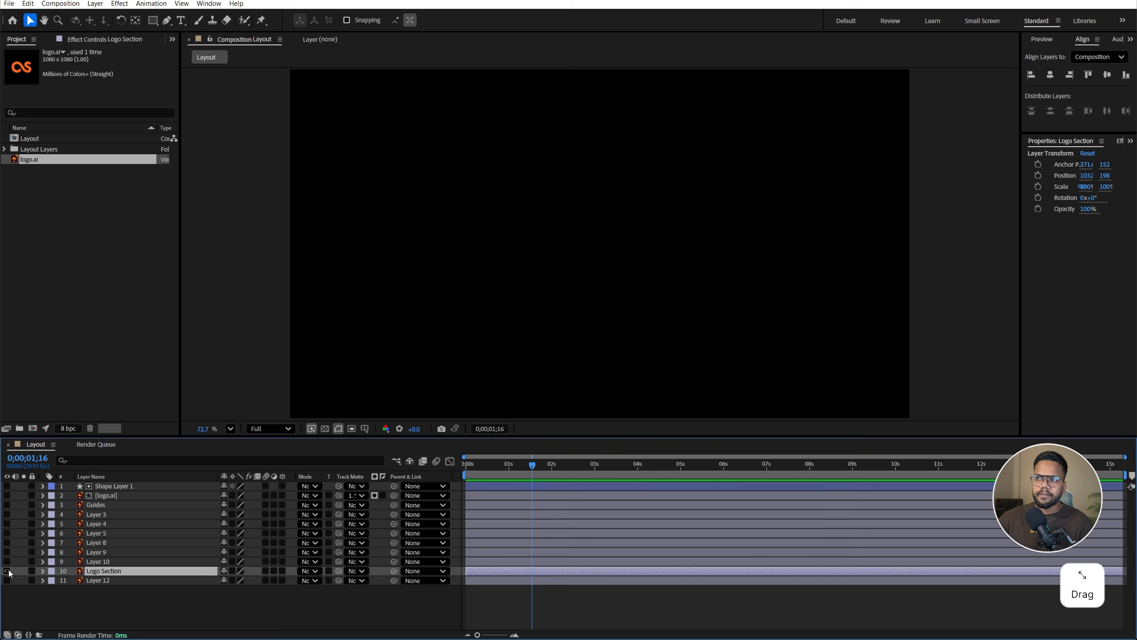
left_click(7, 571)
left_click(193, 98)
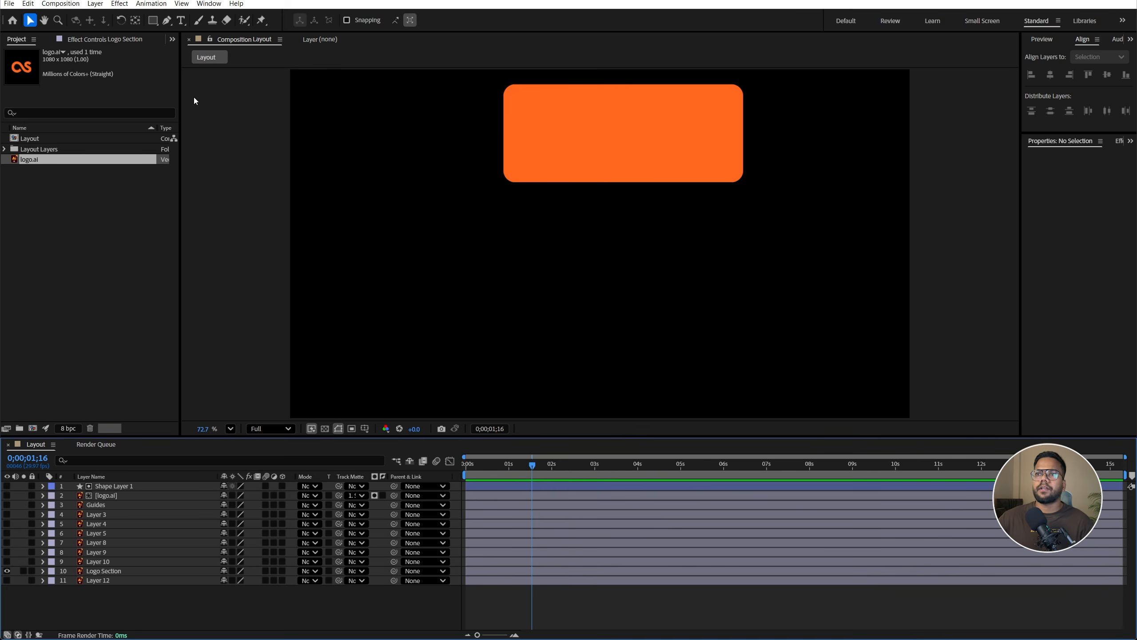
Create a rectangle shape layer that fills the whole composition and set its stroke to None
double_click(155, 22)
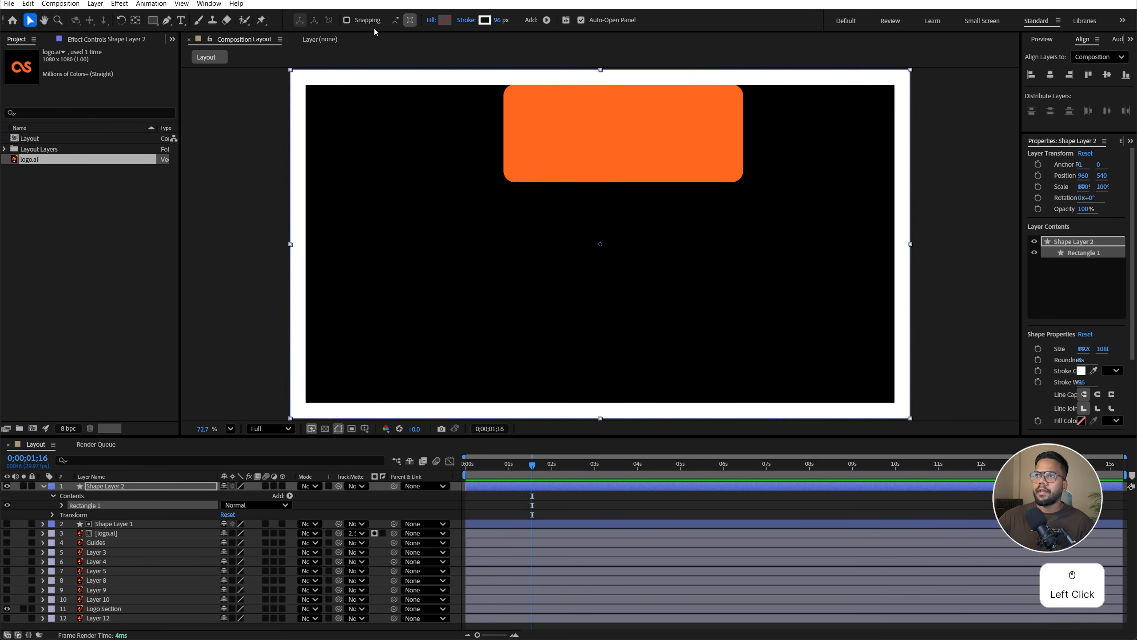
left_click(468, 21)
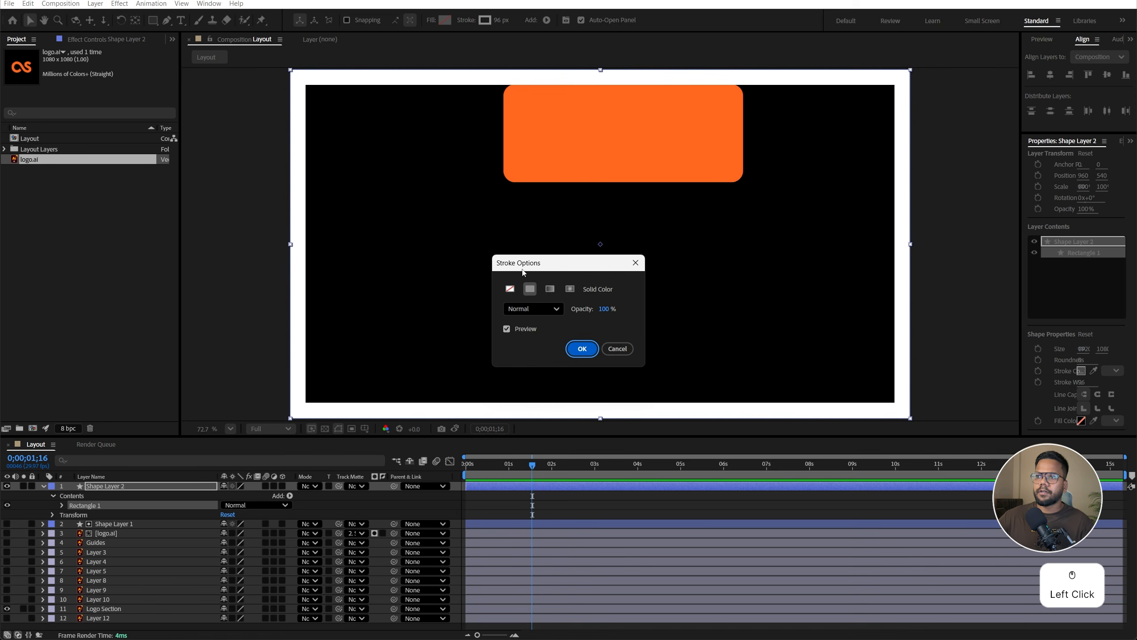
left_click(510, 288)
left_click(582, 349)
Set the full-frame rectangle's fill to the orange sampled from the Logo Section tile, hiding the shape layer while sampling
left_click(445, 19)
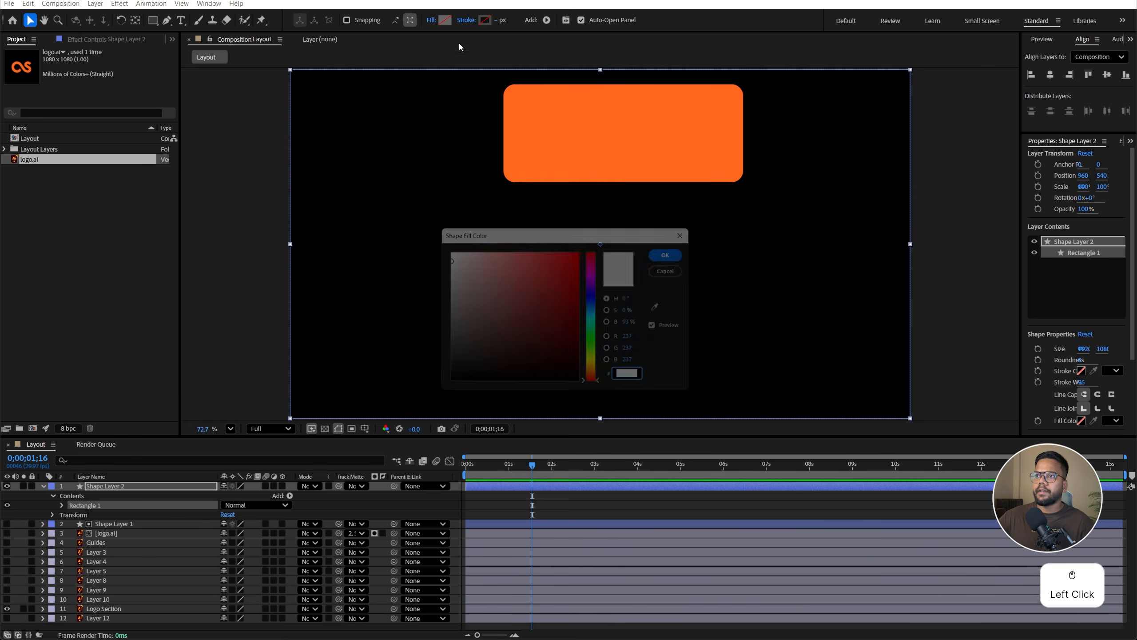
left_click(668, 308)
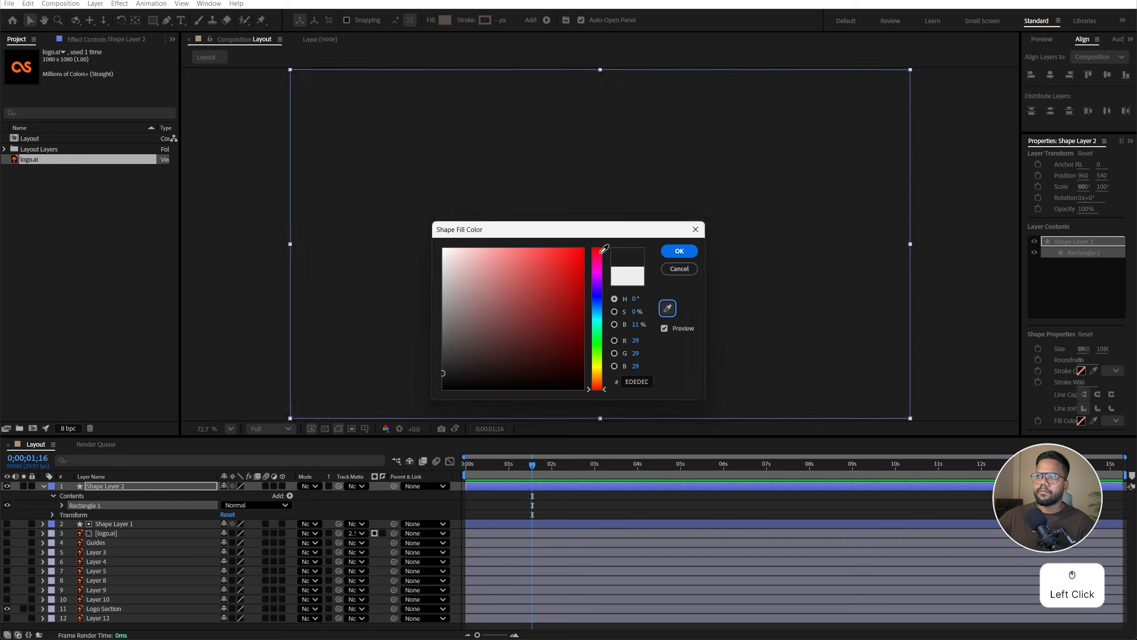
left_click(628, 124)
left_click(10, 486)
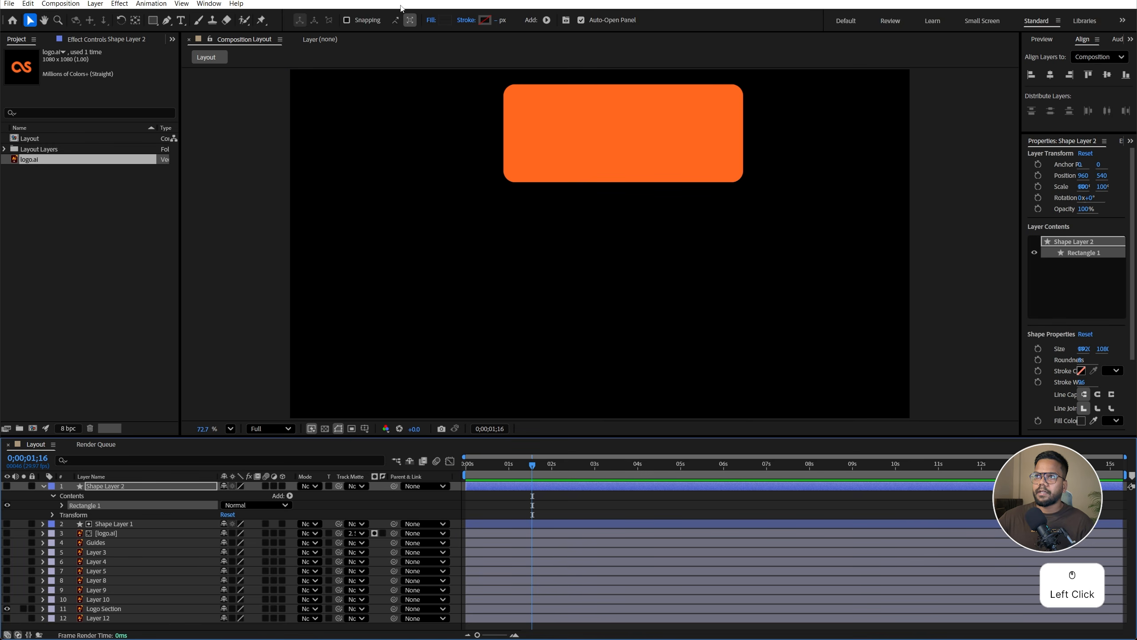
left_click(446, 20)
left_click(667, 309)
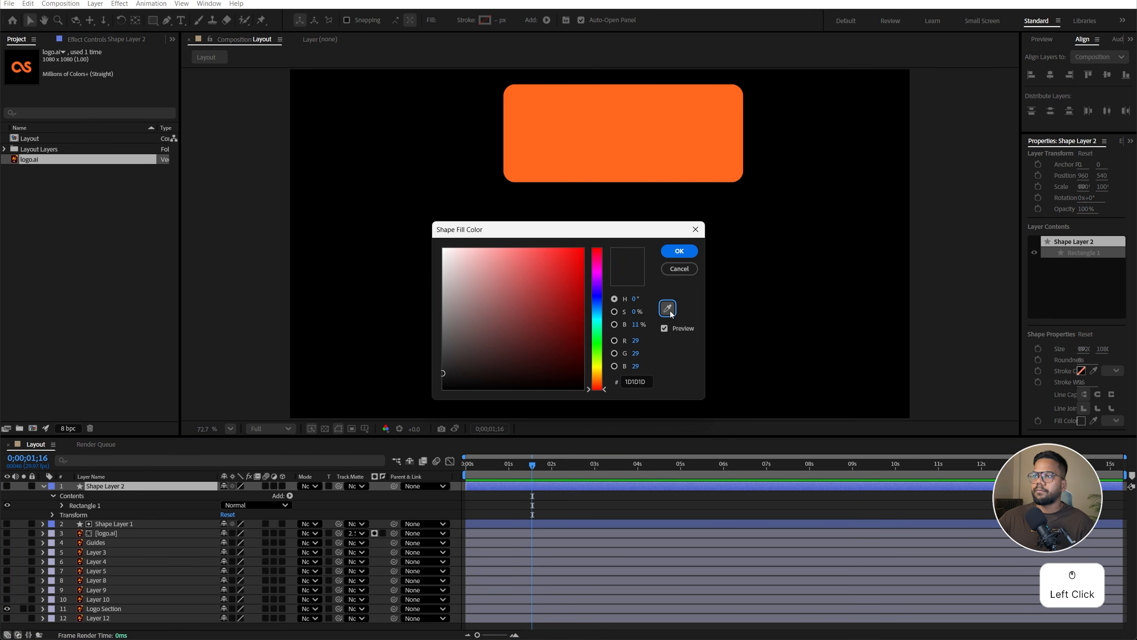
left_click(633, 111)
left_click(687, 254)
Unlink Shape Layer 2's Scale proportions, set Scale to 96% by 93%, and save the project
left_click(171, 488)
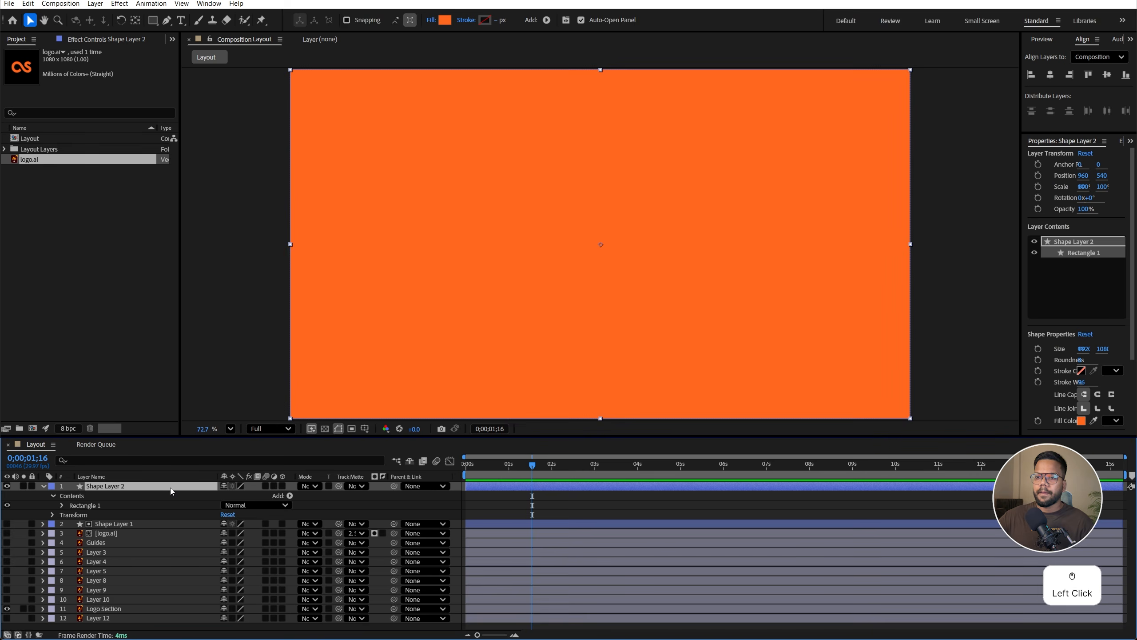
key("s")
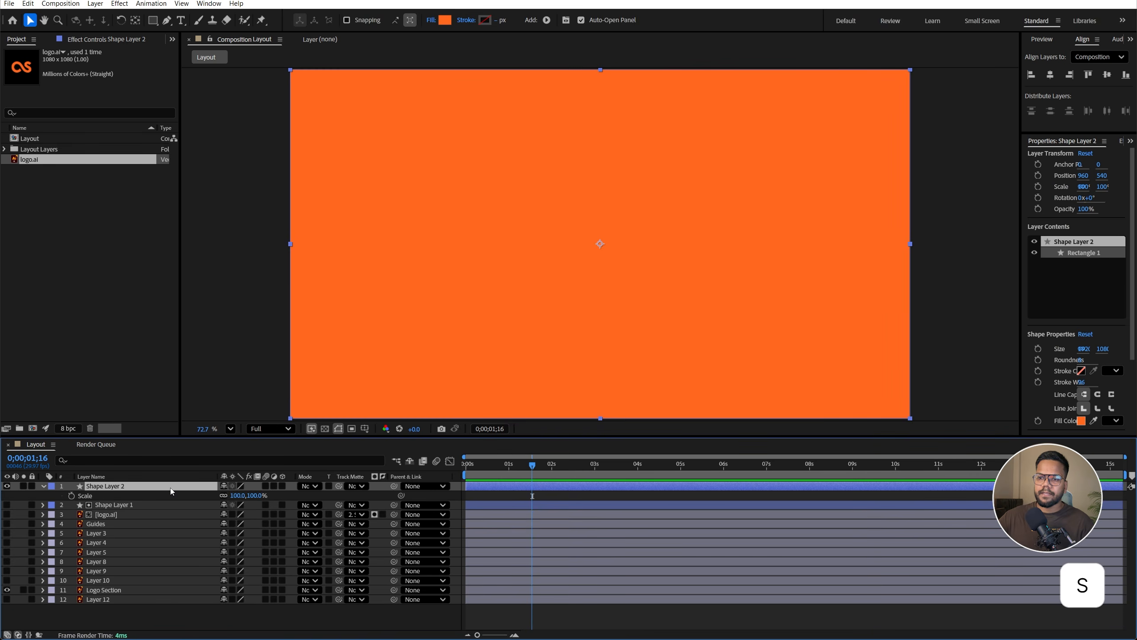
left_click(239, 496)
left_click(209, 490)
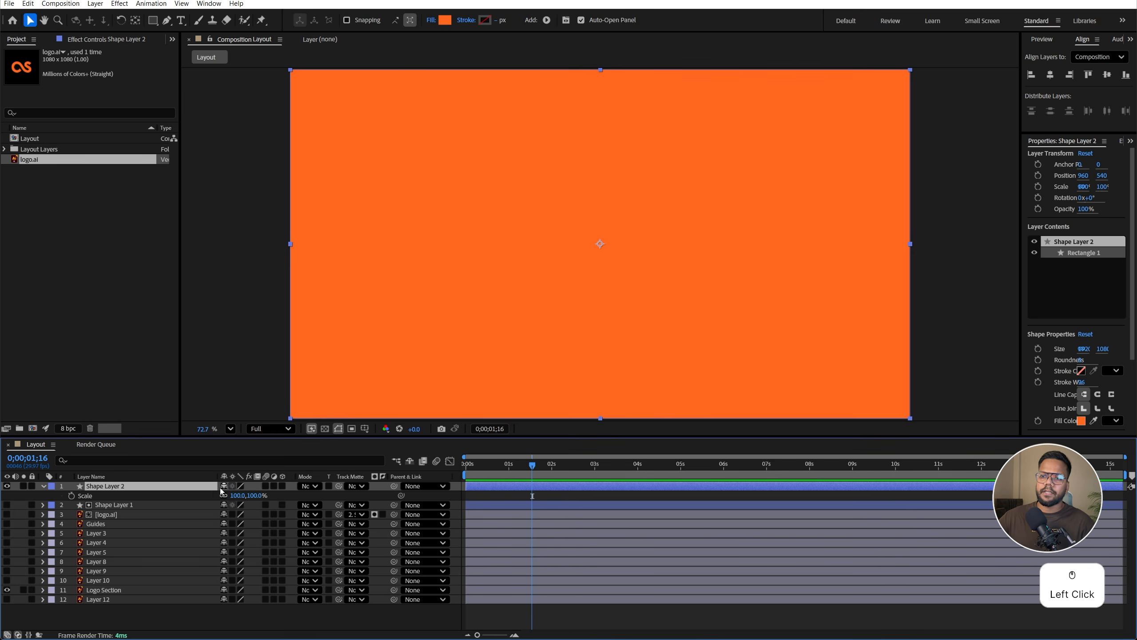
left_click_drag(235, 495, 233, 495)
left_click(224, 495)
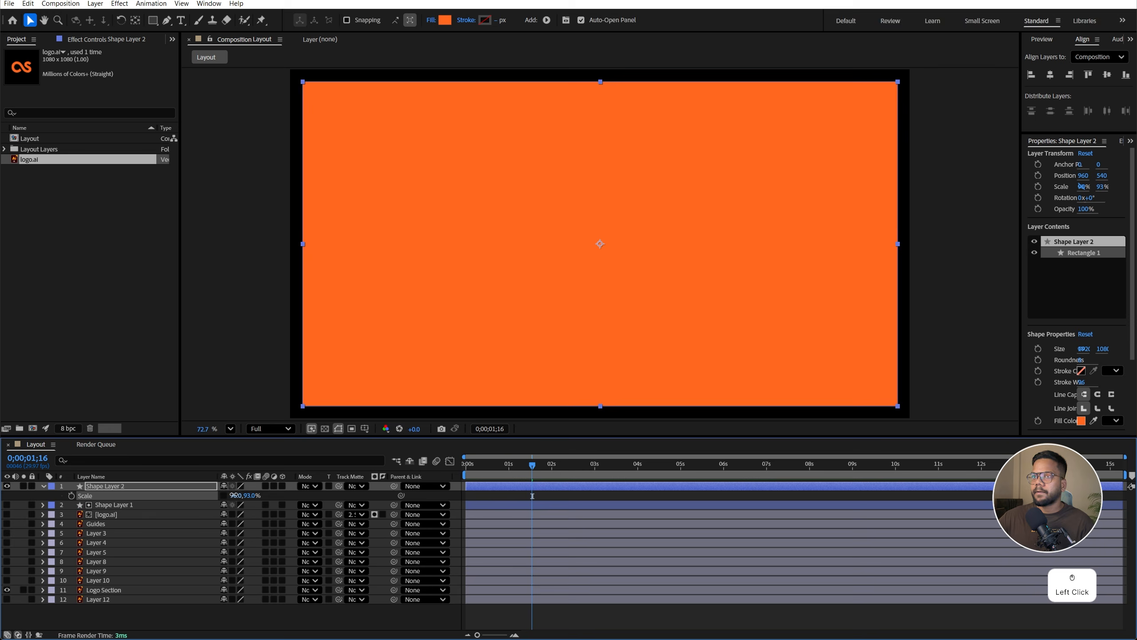
key("ctrl+s")
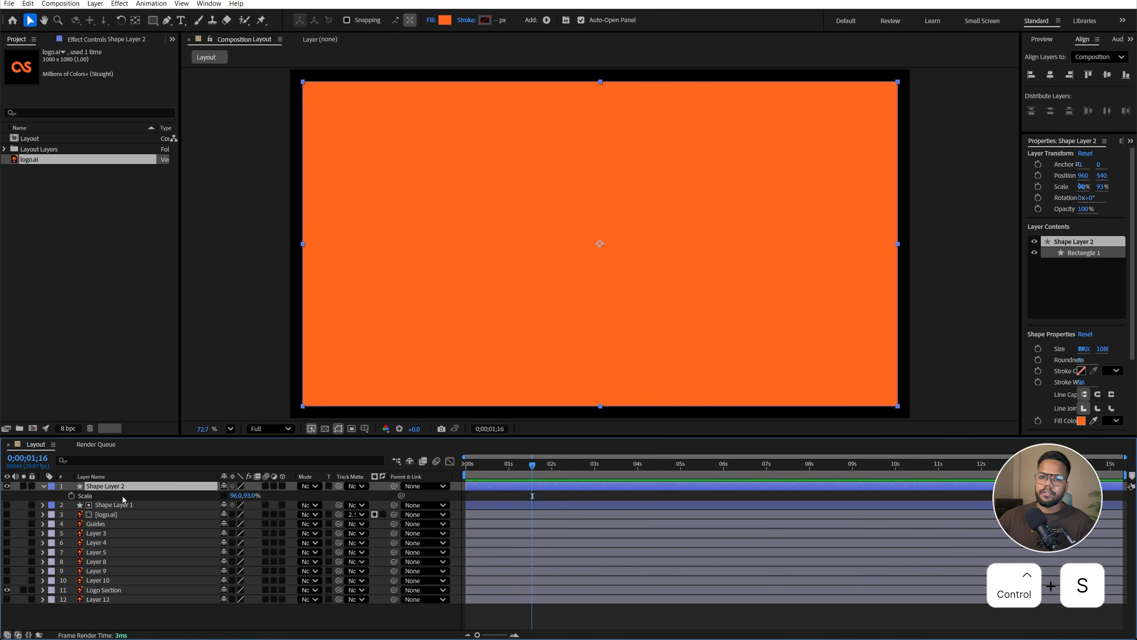
Expand Rectangle Path 1 of Shape Layer 2 and add keyframes for Size, Position and Roundness at 0;00;01;25
left_click(44, 486)
left_click(54, 505)
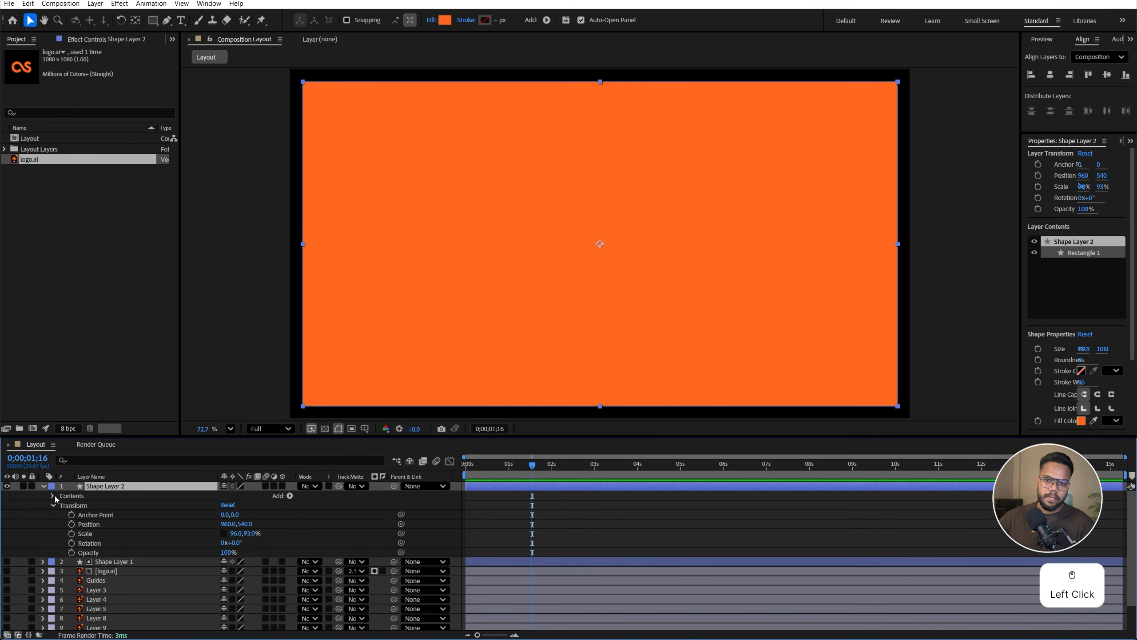
left_click(53, 496)
left_click(62, 505)
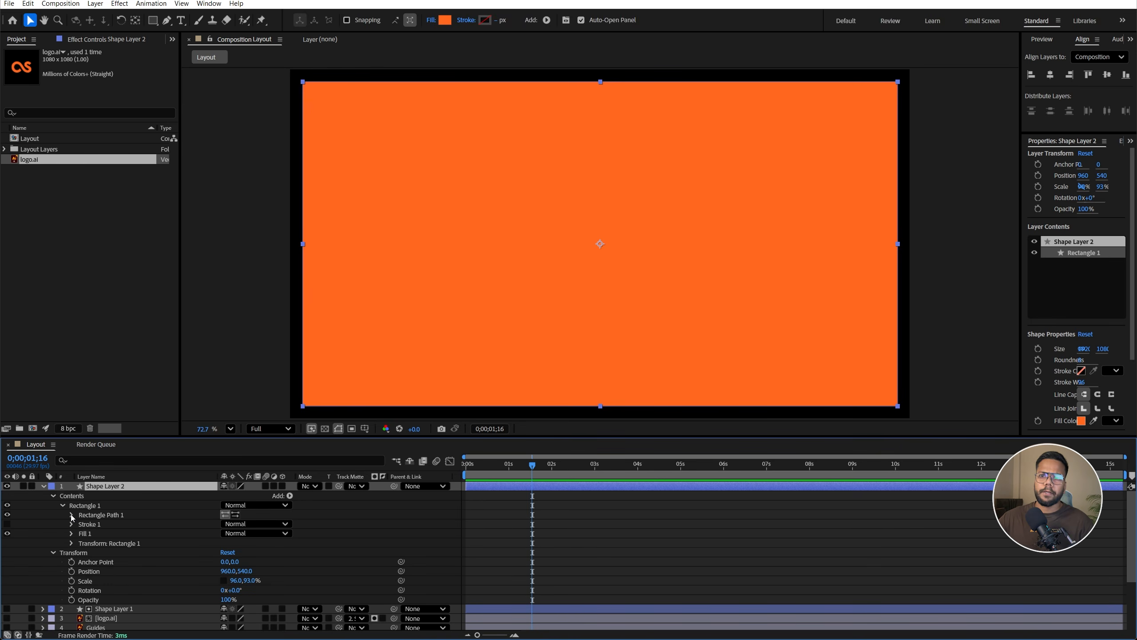
left_click(71, 515)
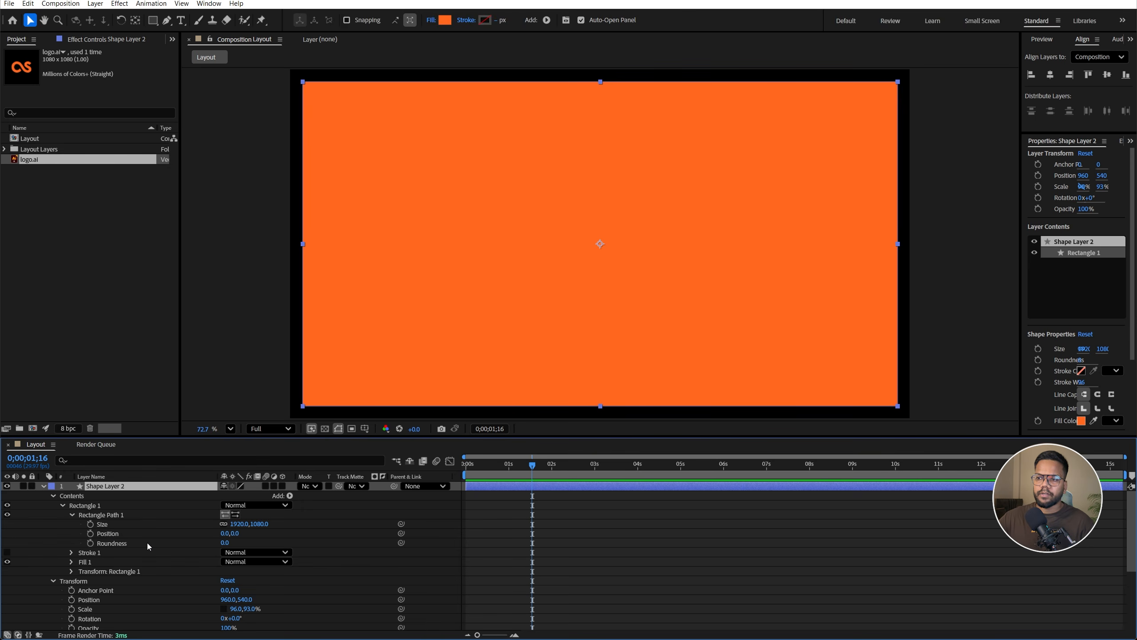
left_click_drag(512, 467, 546, 469)
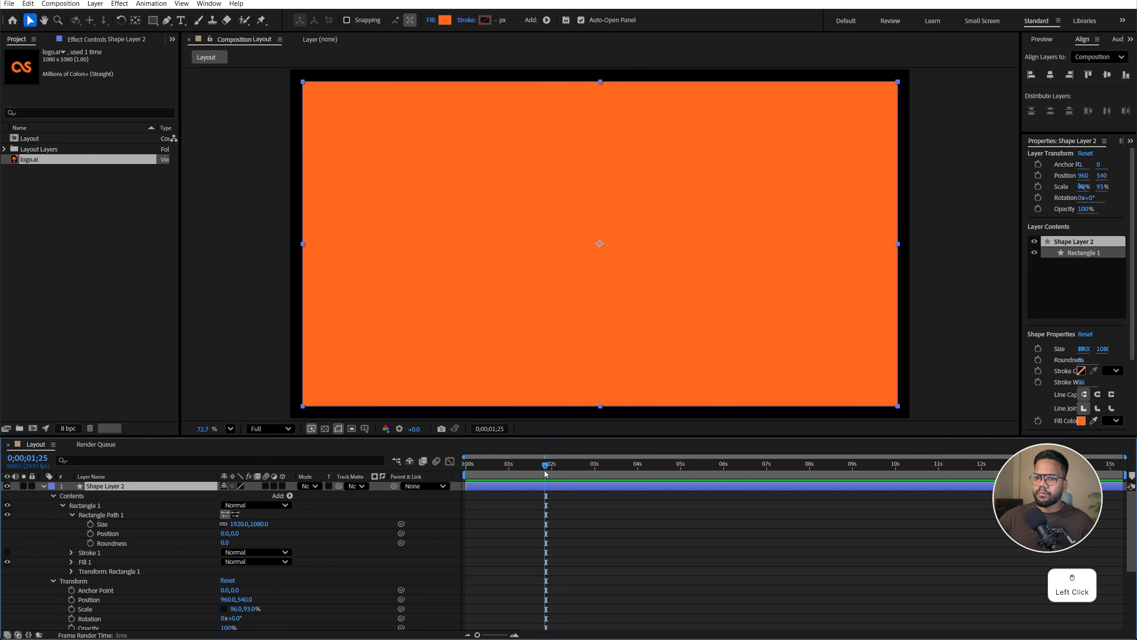
left_click(91, 525)
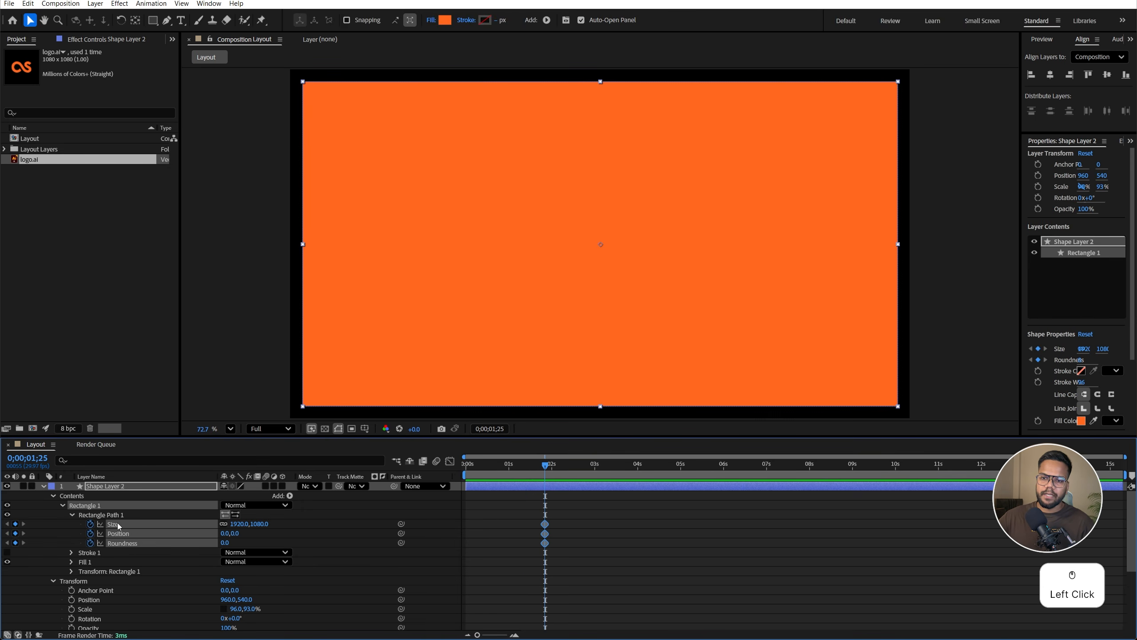
Lower Shape Layer 2's Opacity to 51% so the Logo Section tile shows through
left_click(172, 488)
key("t")
left_click_drag(227, 495, 77, 497)
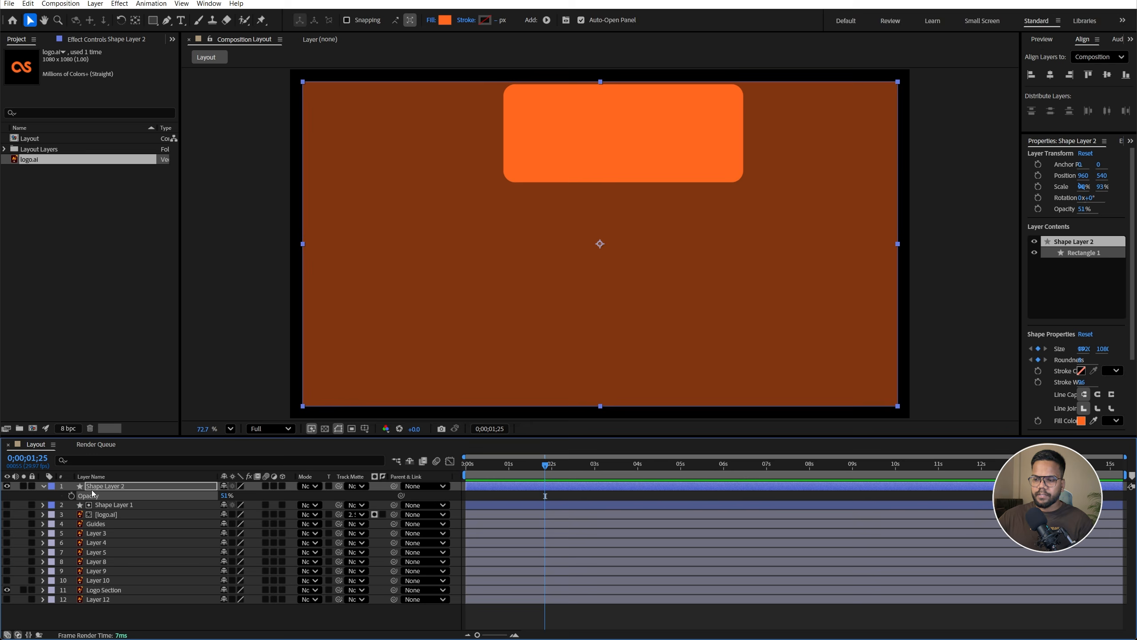
Reveal Shape Layer 2's keyframed properties and set Roundness to 60 at 0;00;01;25
key("u")
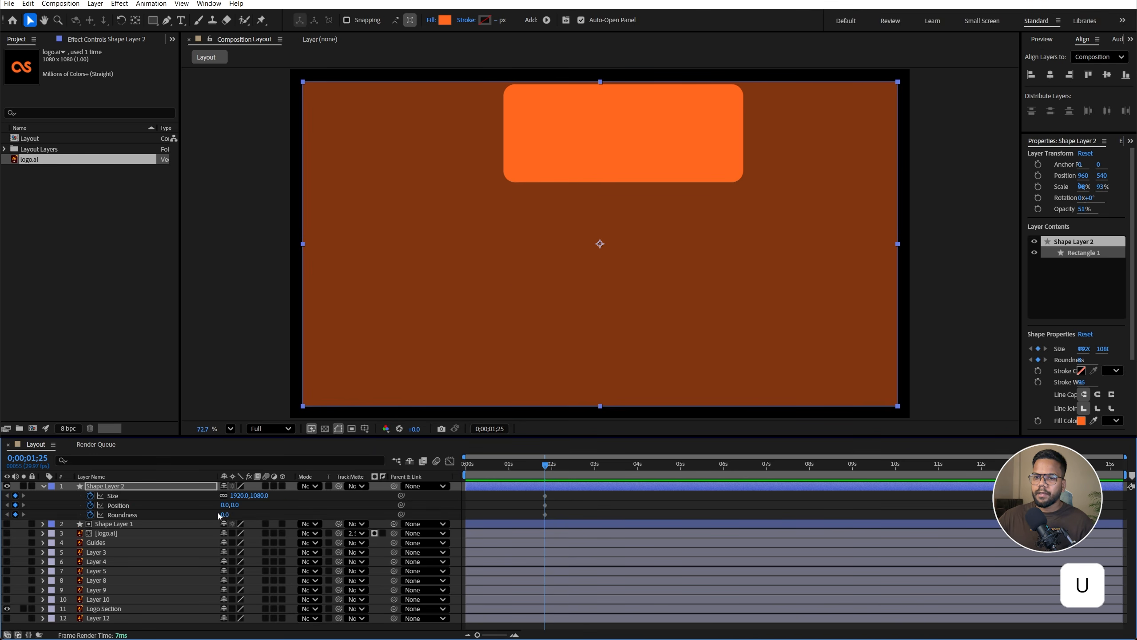
key("ctrl+z")
left_click_drag(225, 515, 242, 511)
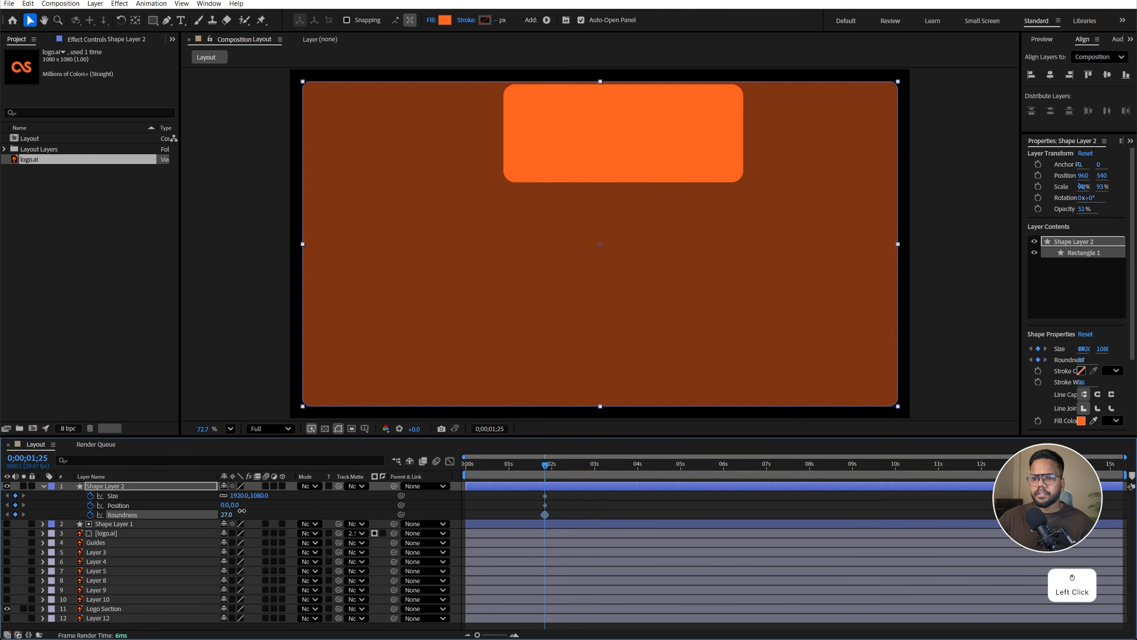
left_click(227, 515)
type("60")
key("Return")
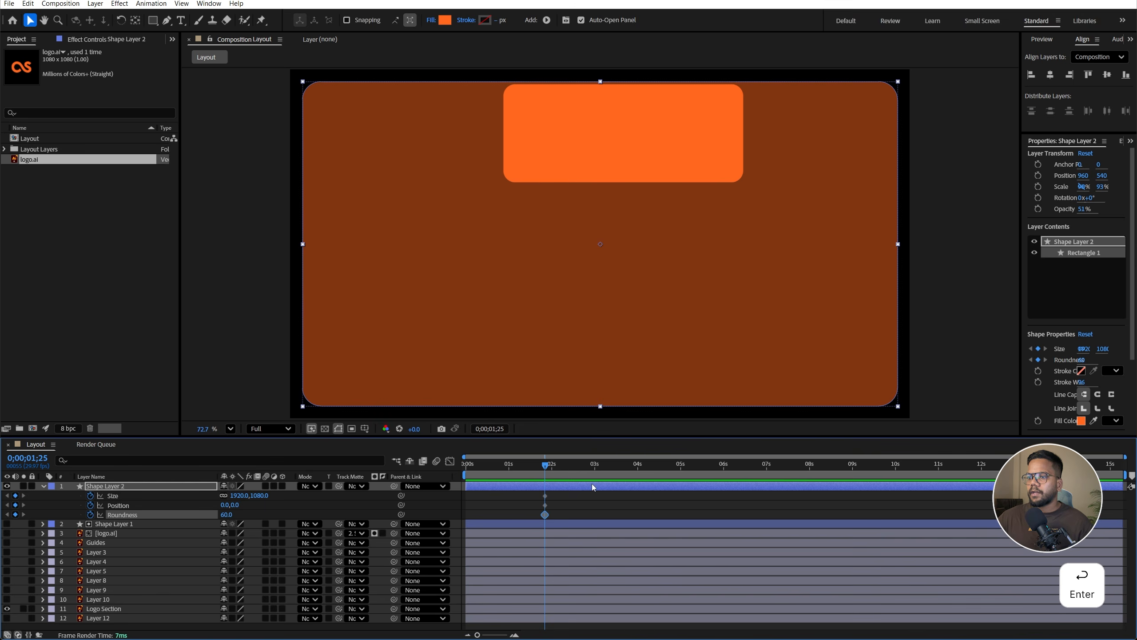
At 0;00;02;12, unlink the Size proportions and shrink the rectangle to about 780 by 338
left_click(568, 473)
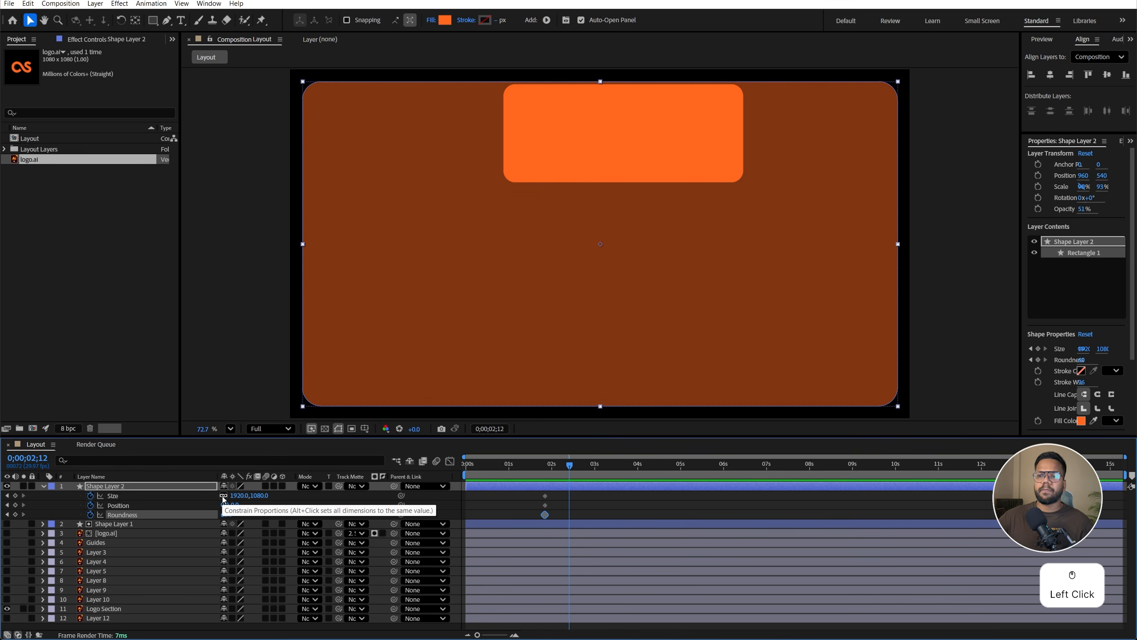
left_click(223, 495)
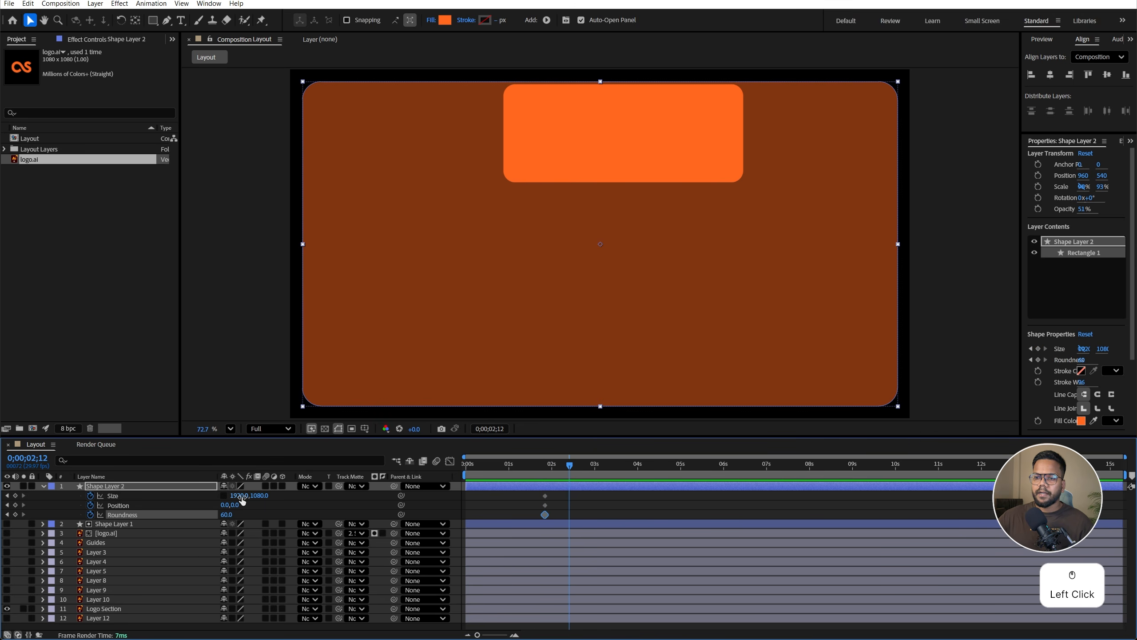
left_click_drag(241, 496, 71, 507)
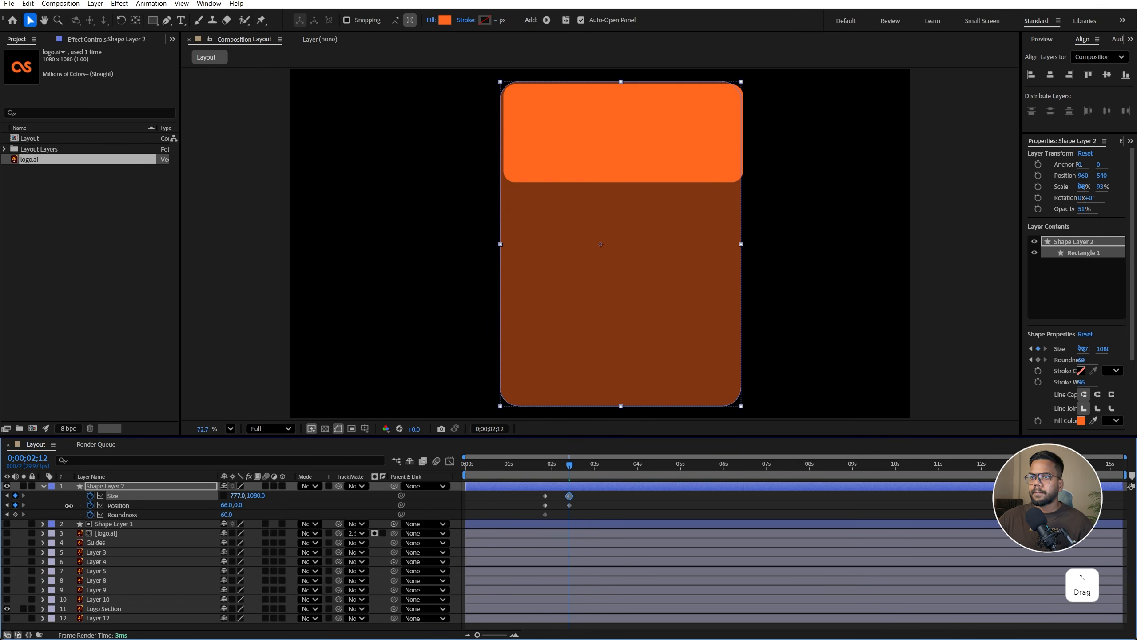
left_click_drag(249, 498, 13, 504)
key("ctrl+z")
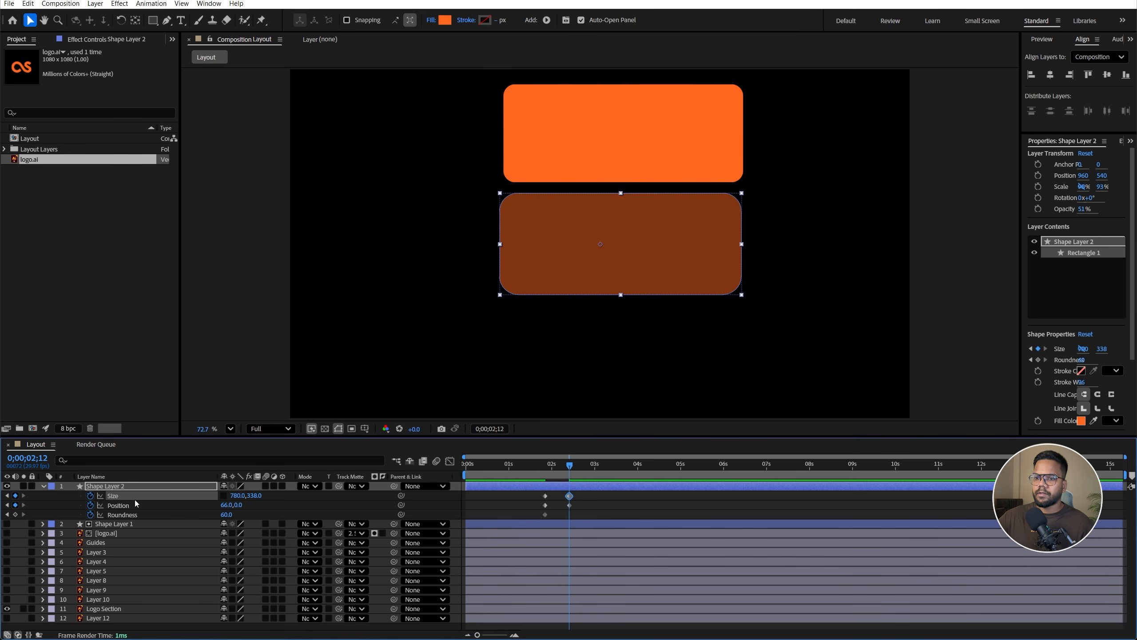
Move the rectangle onto the Logo Section tile with Position 76, -370 and Size 774 by 327
left_click_drag(239, 505, 47, 497)
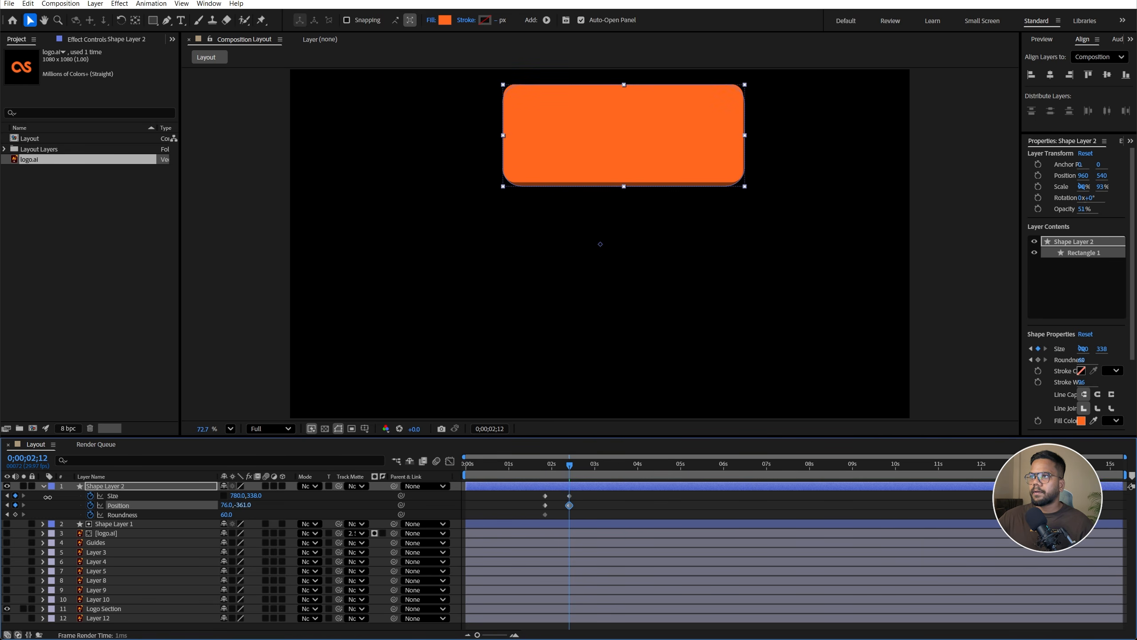
left_click_drag(244, 503, 242, 495)
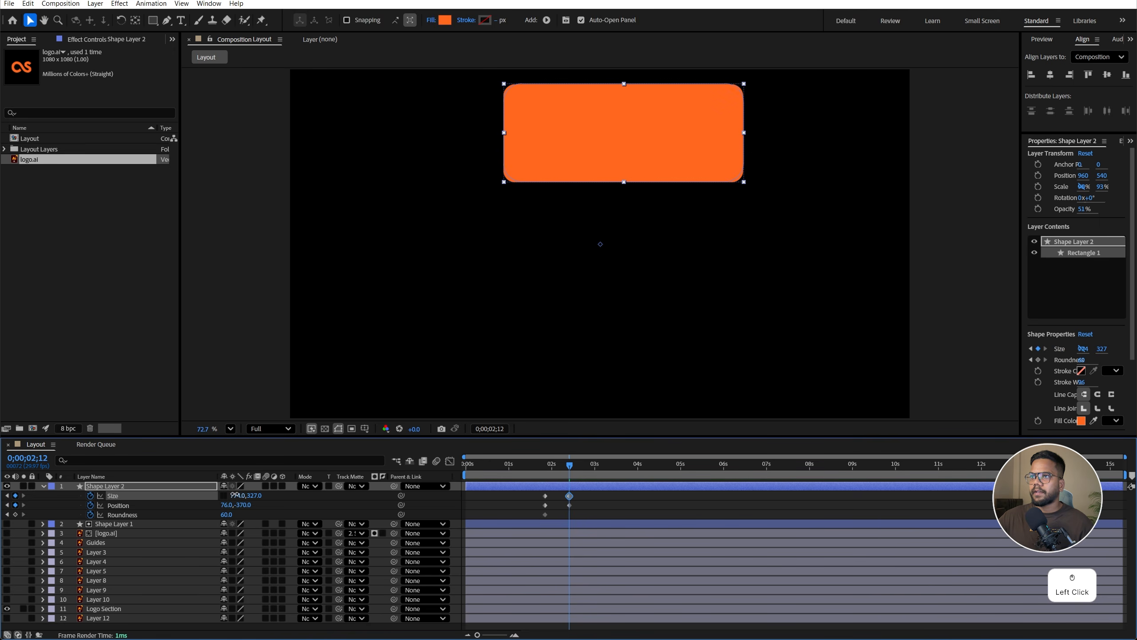
Match the tile's rounded corners with Roundness 37 and fine-tune the rectangle's Position to 75, -369
left_click_drag(225, 514, 210, 514)
scroll(698, 134, "up", 4)
left_click_drag(721, 142, 666, 242)
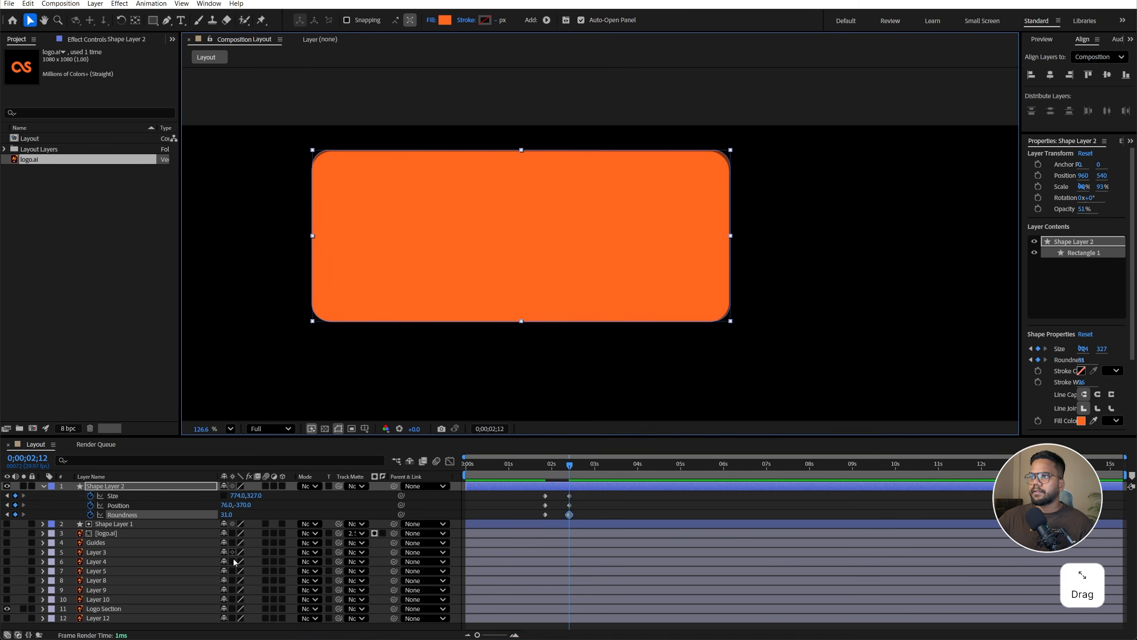
left_click_drag(242, 504, 235, 516)
left_click(228, 504)
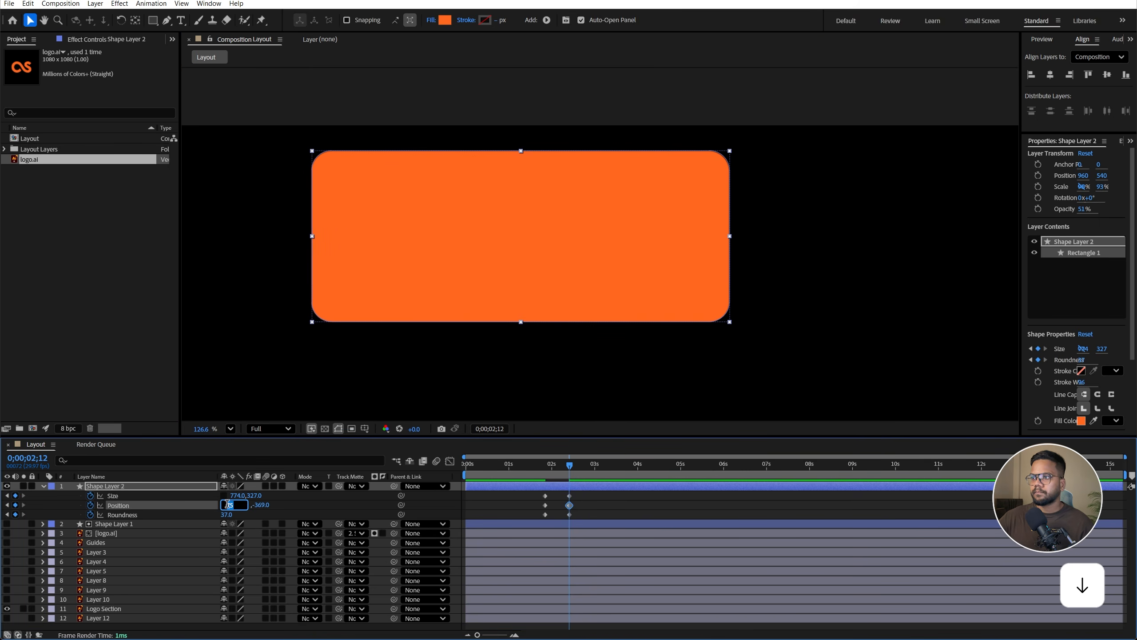
left_click(528, 488)
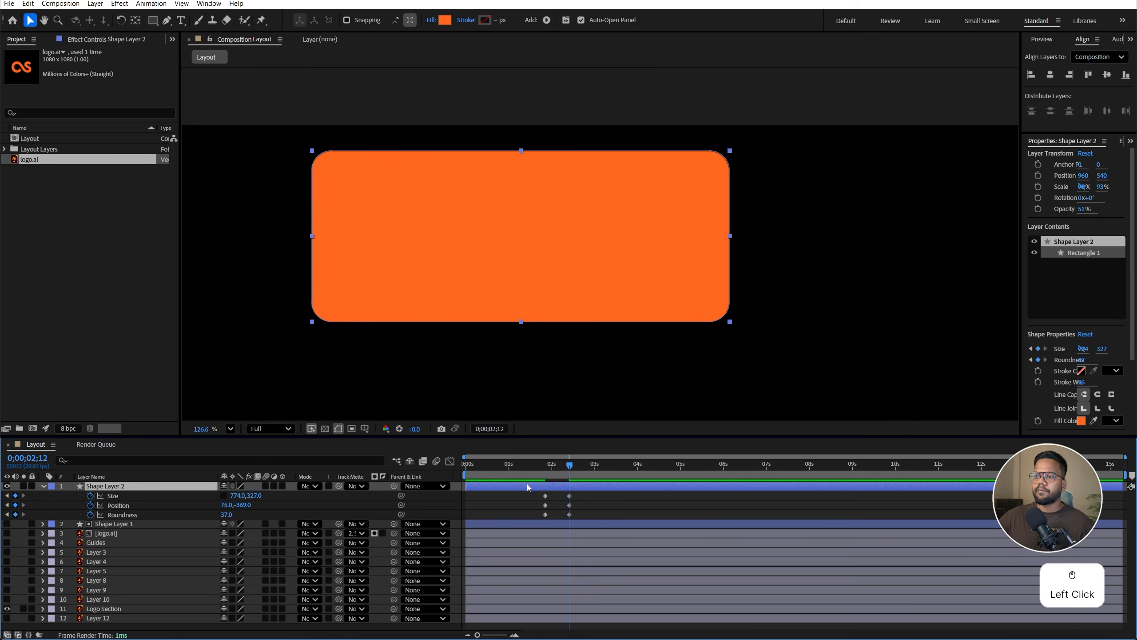
Preview the shrinking rectangle at fitted view, and apply Easy Ease to all its Size, Position and Roundness keyframes
left_click(542, 466)
left_click(230, 429)
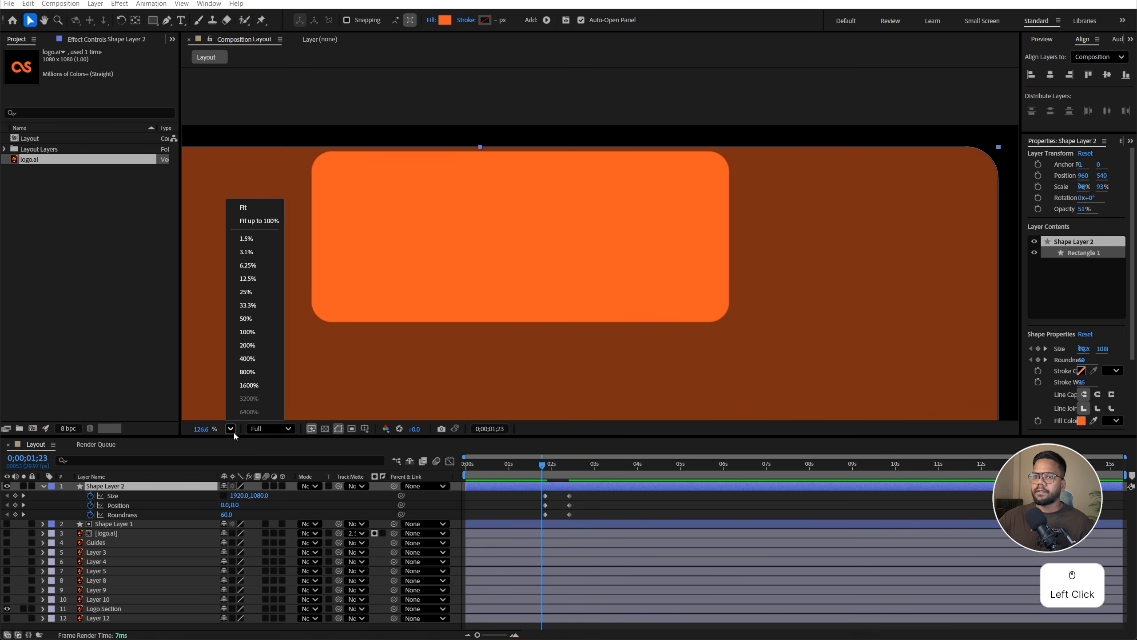
left_click(243, 207)
key("space")
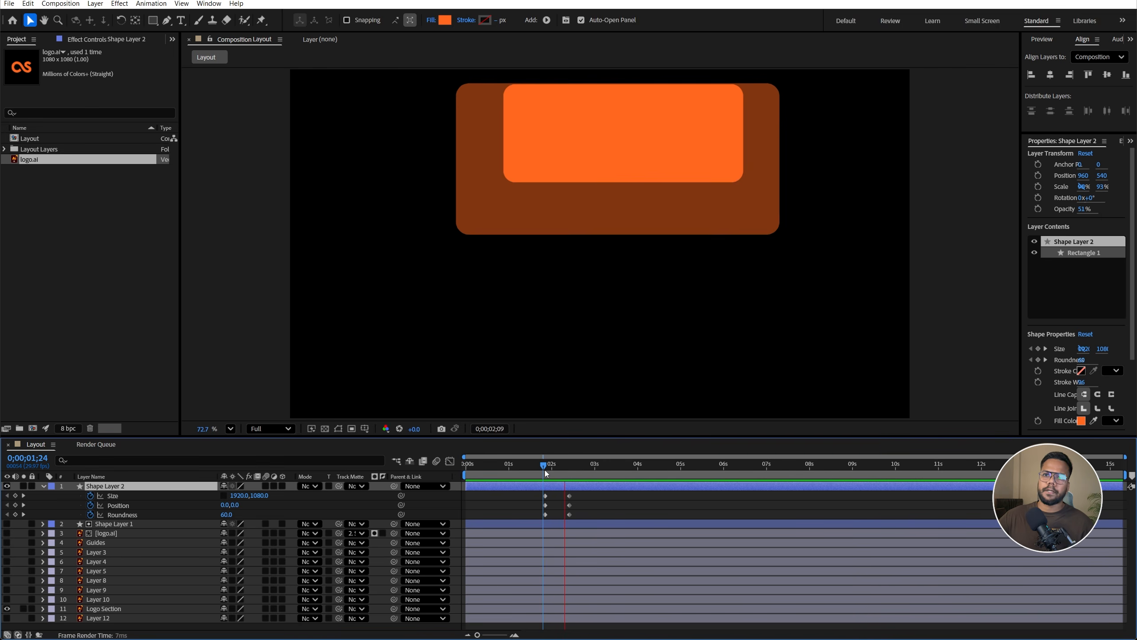
left_click(545, 473)
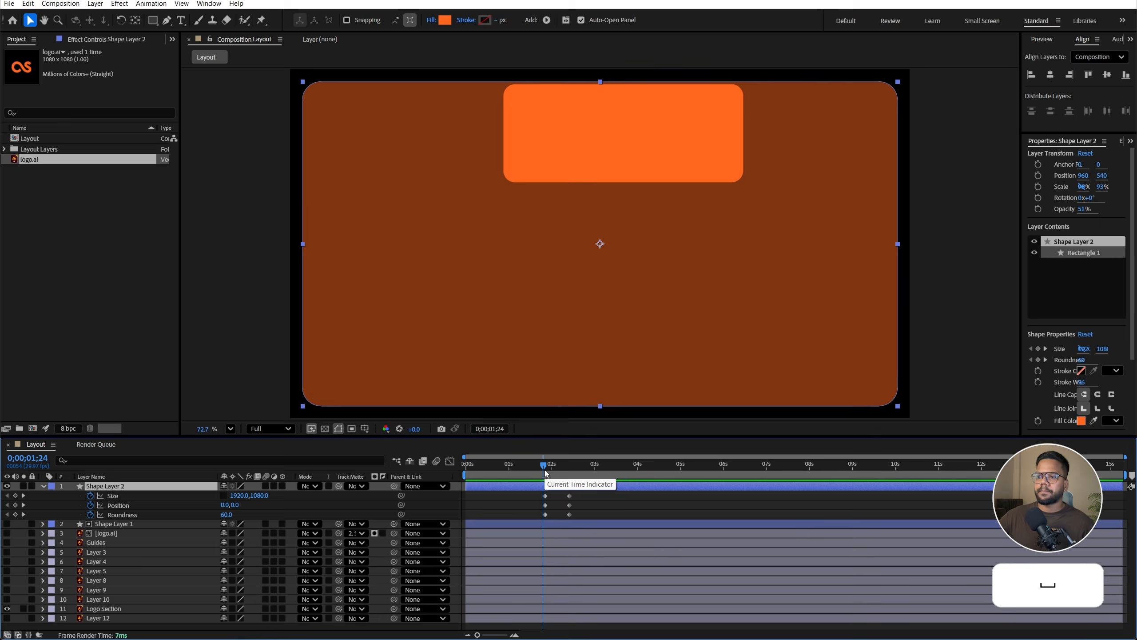
key("space")
left_click_drag(519, 495, 590, 519)
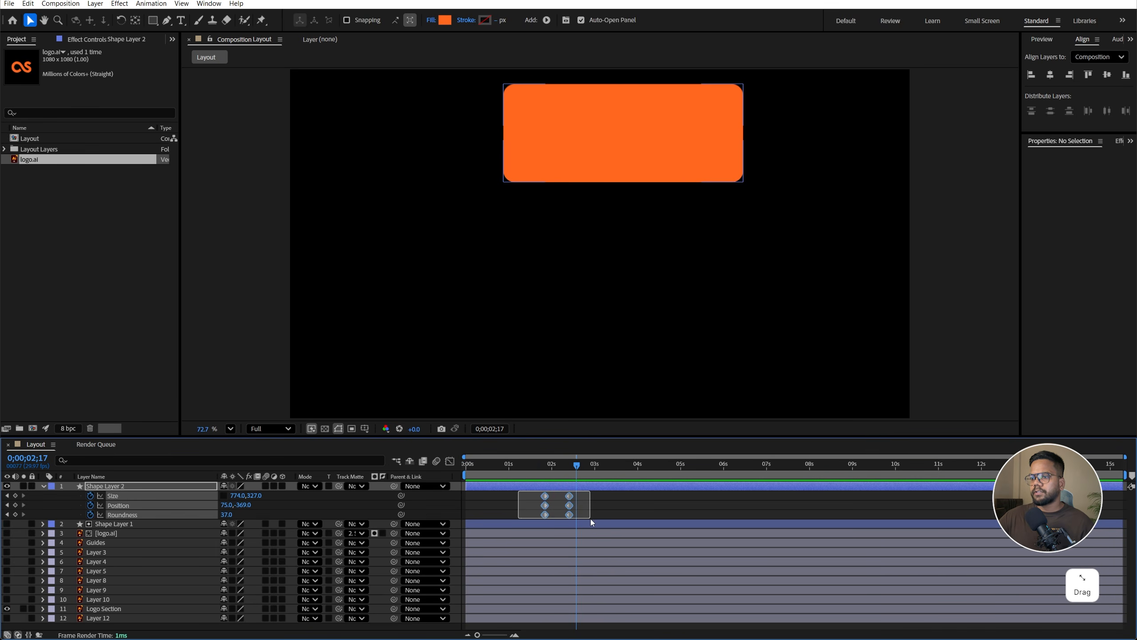
key("F9")
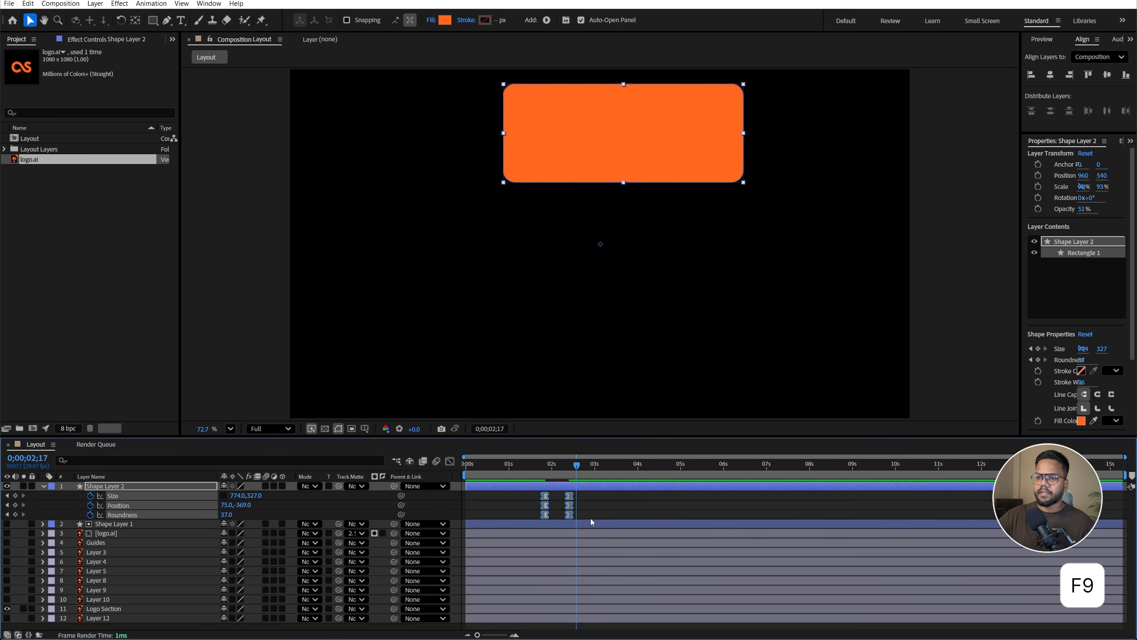
left_click(65, 492)
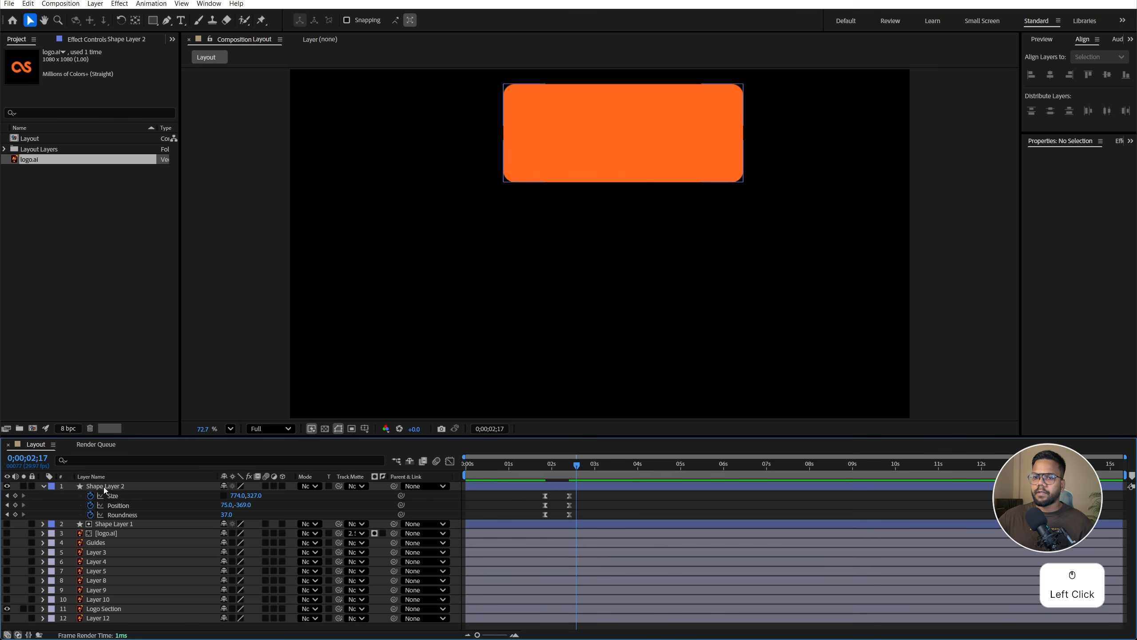
Move Shape Layer 2 below the logo.ai layer and rename it Background
left_click(127, 488)
left_click_drag(130, 487, 115, 540)
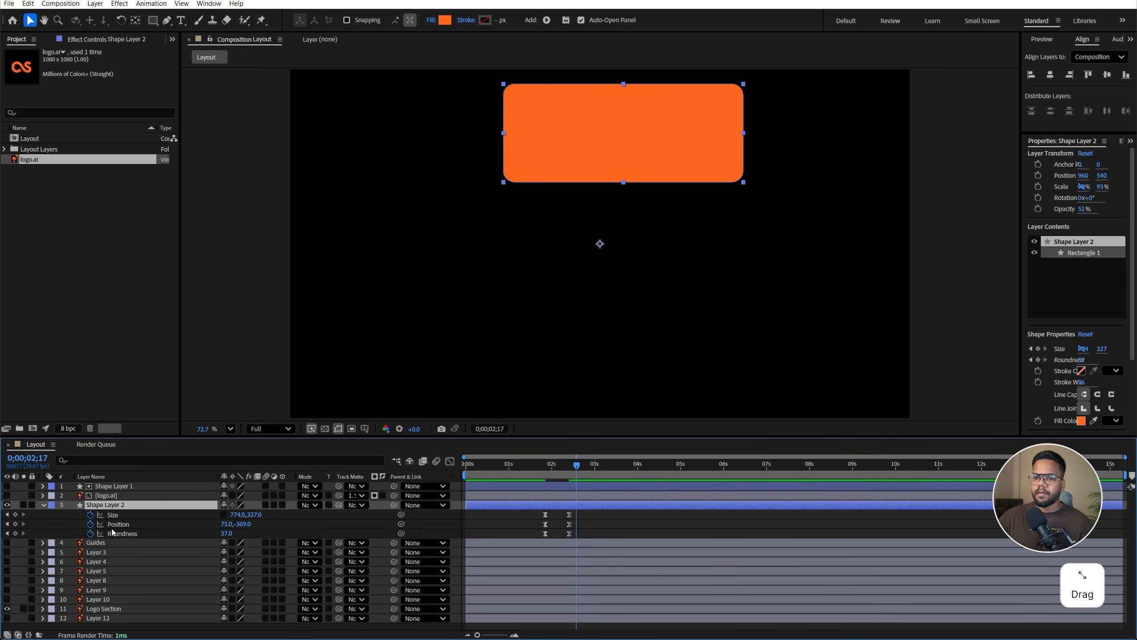
right_click(128, 505)
left_click(175, 476)
key("Caps_Lock")
type("B")
key("Caps_Lock")
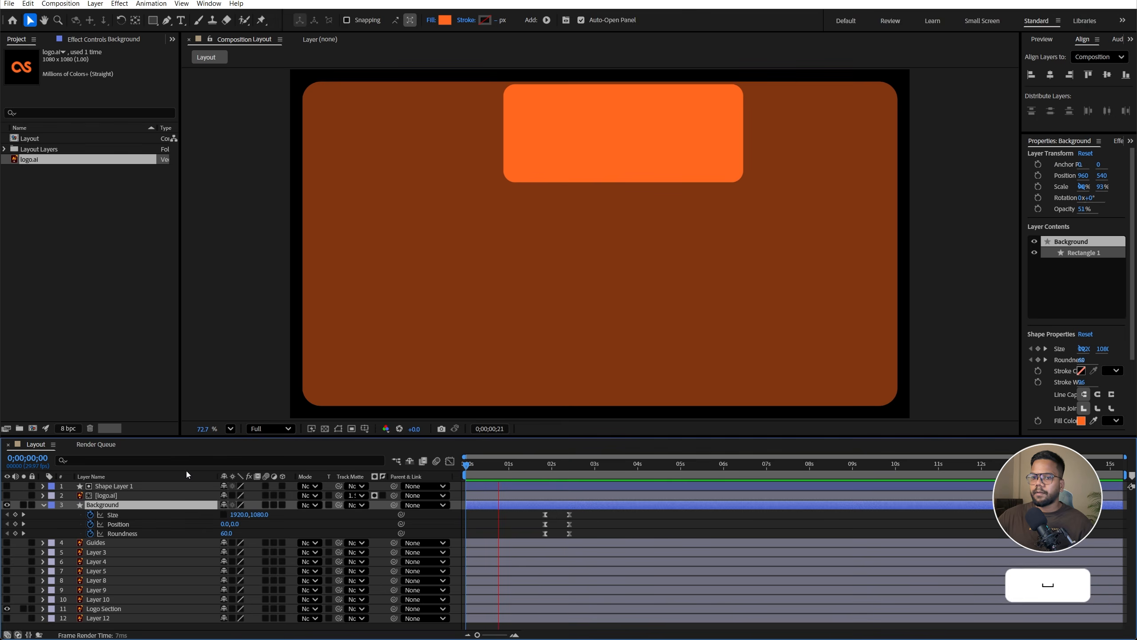
Restore the Background layer's Opacity to 100% and collapse its properties
key("space")
key("t")
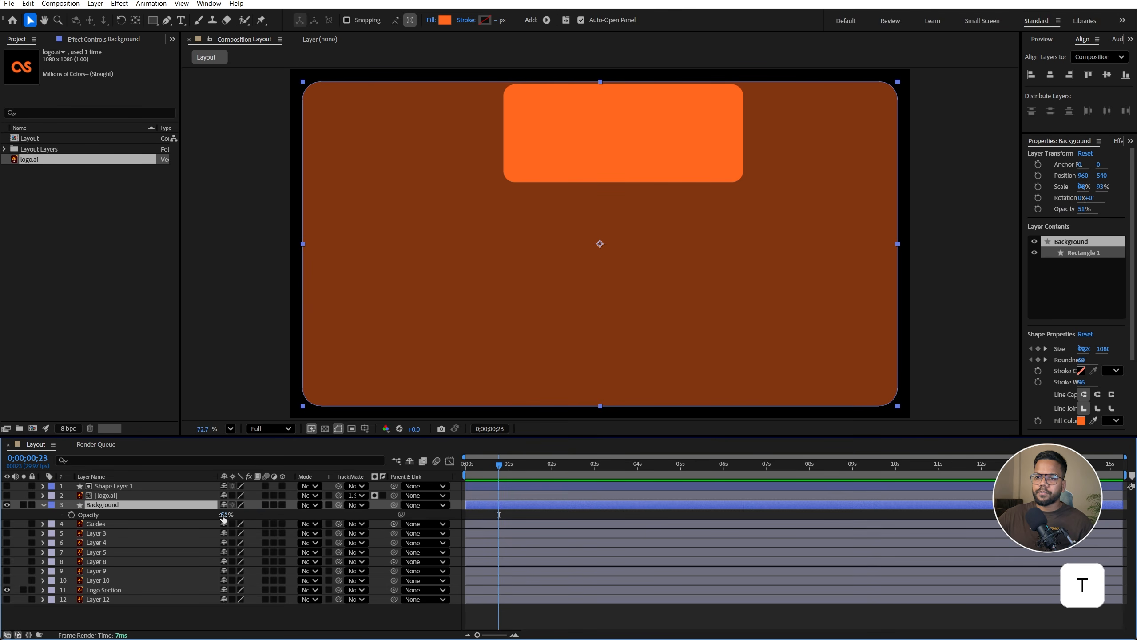
left_click_drag(223, 516, 484, 521)
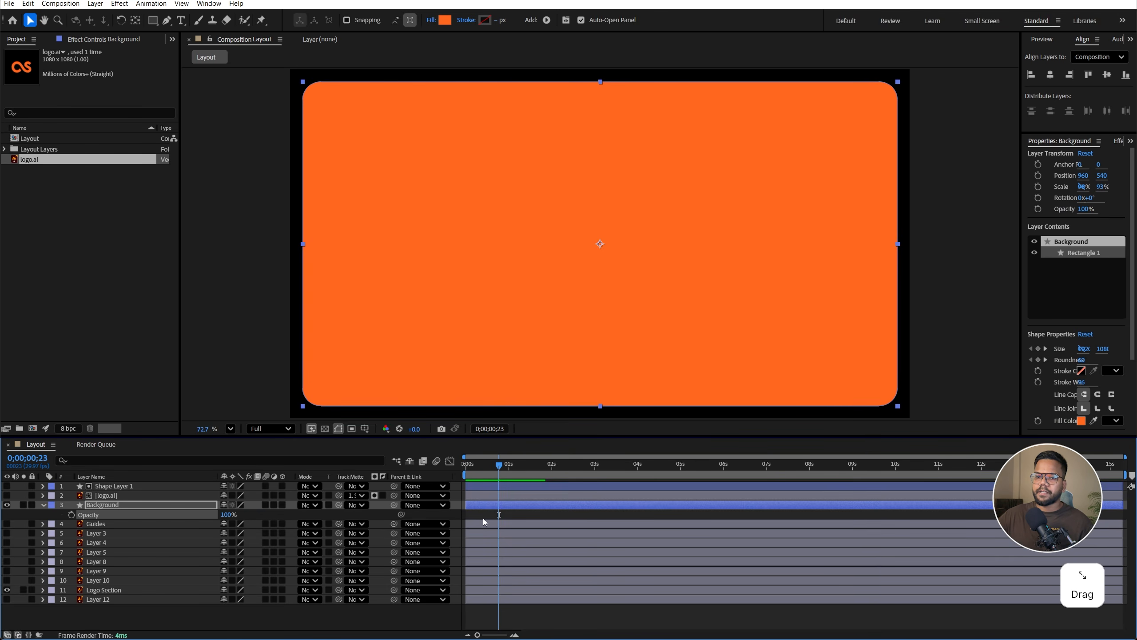
left_click(43, 504)
Find the Fill effect among the effects and apply it to the logo.ai layer
left_click(131, 496)
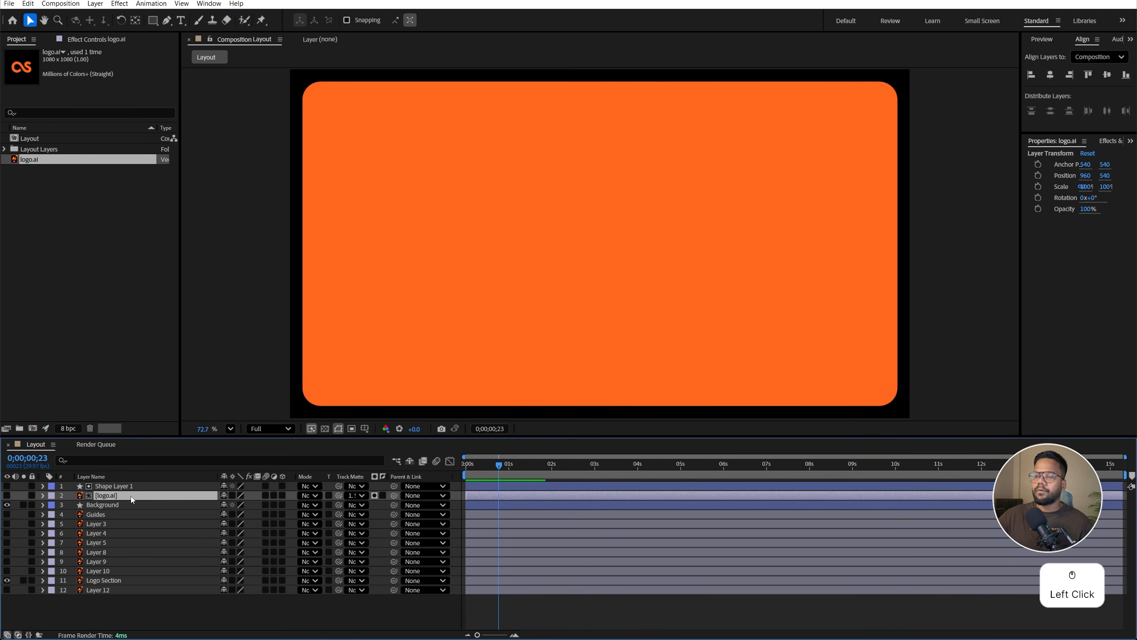
left_click(1107, 141)
left_click(1069, 155)
key("ctrl+q")
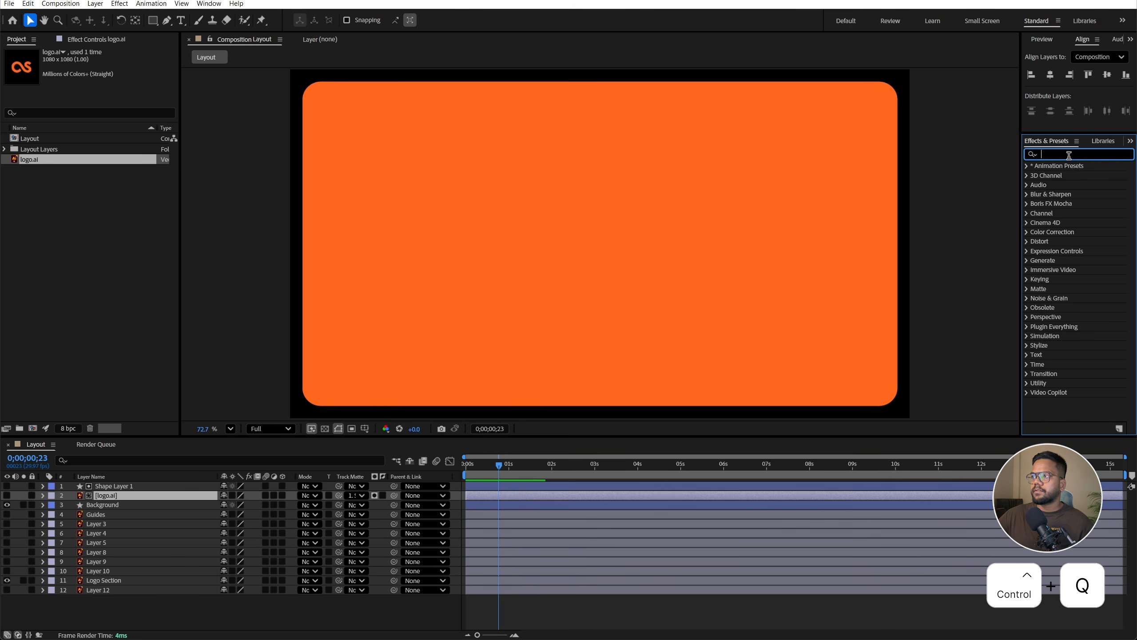
left_click(1078, 155)
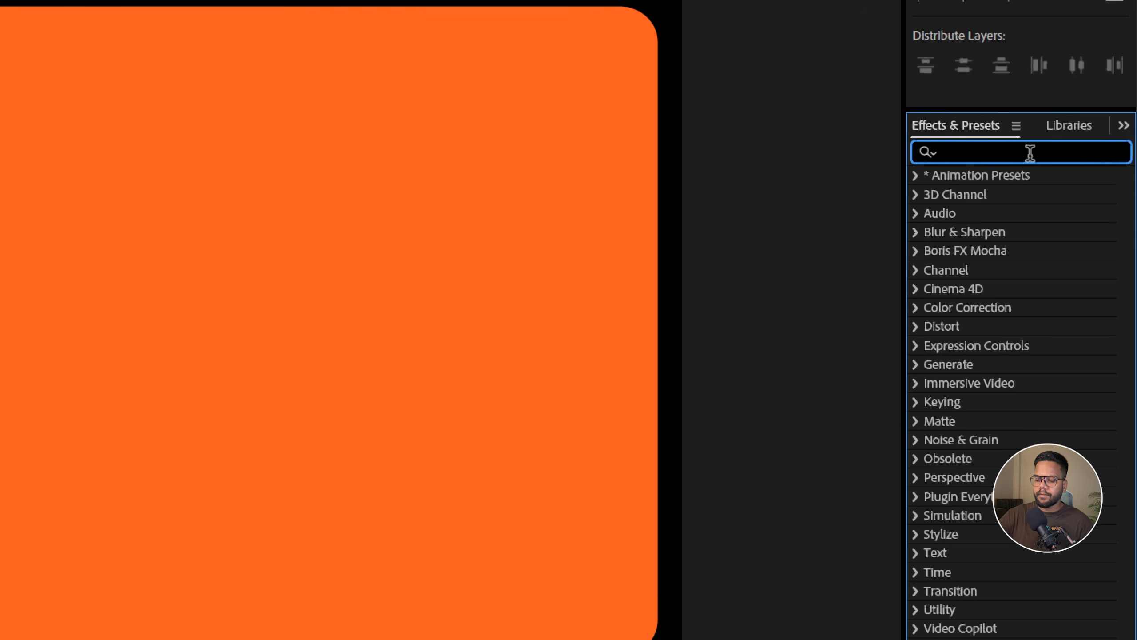
type("fill")
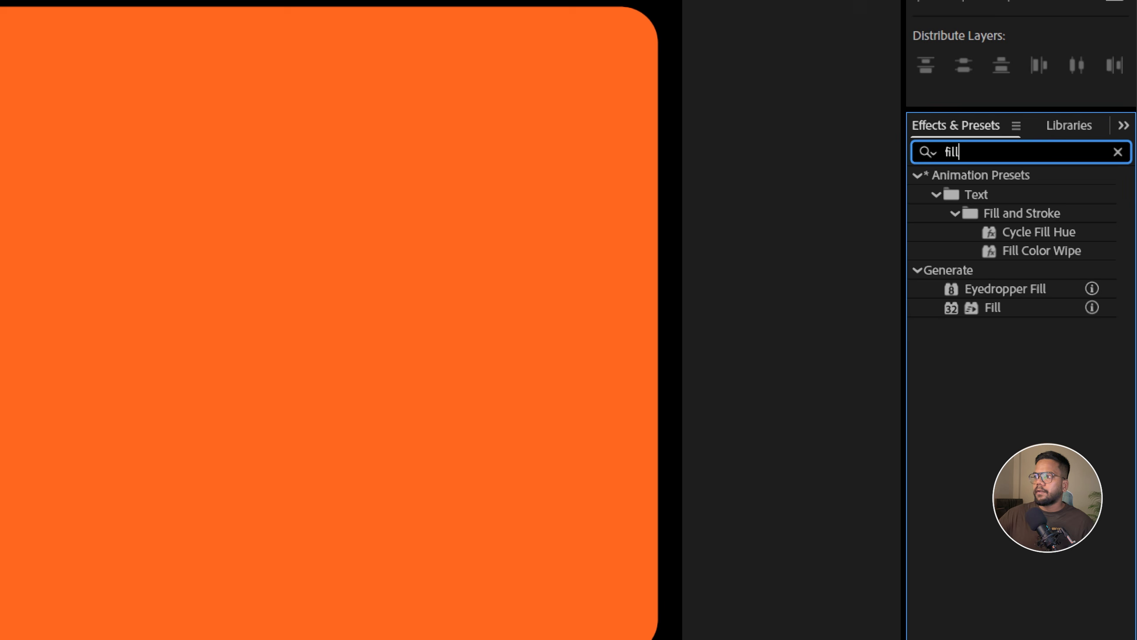
left_click(1000, 307)
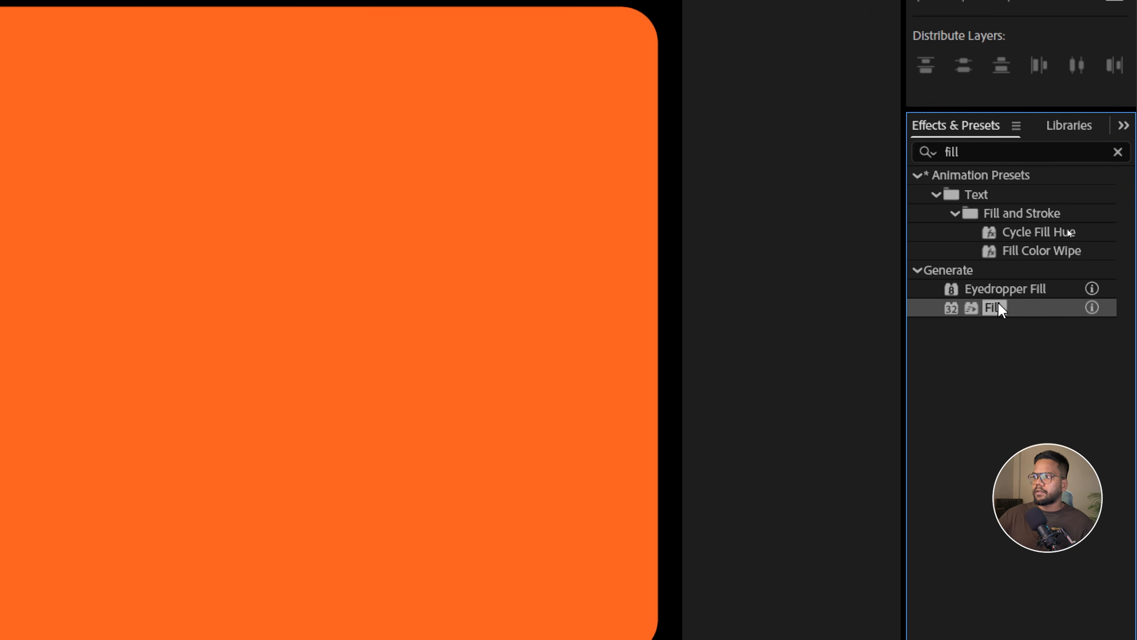
key("ctrl+1")
double_click(1071, 233)
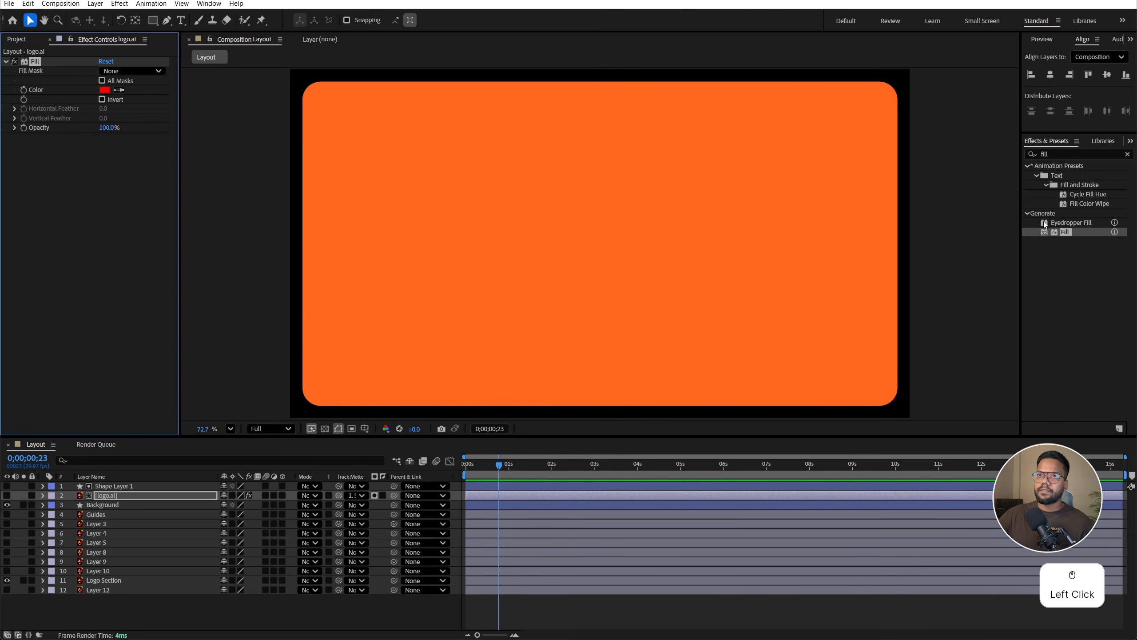
Set the logo's Fill effect color to white (FFFFFF) and save the project
left_click(104, 90)
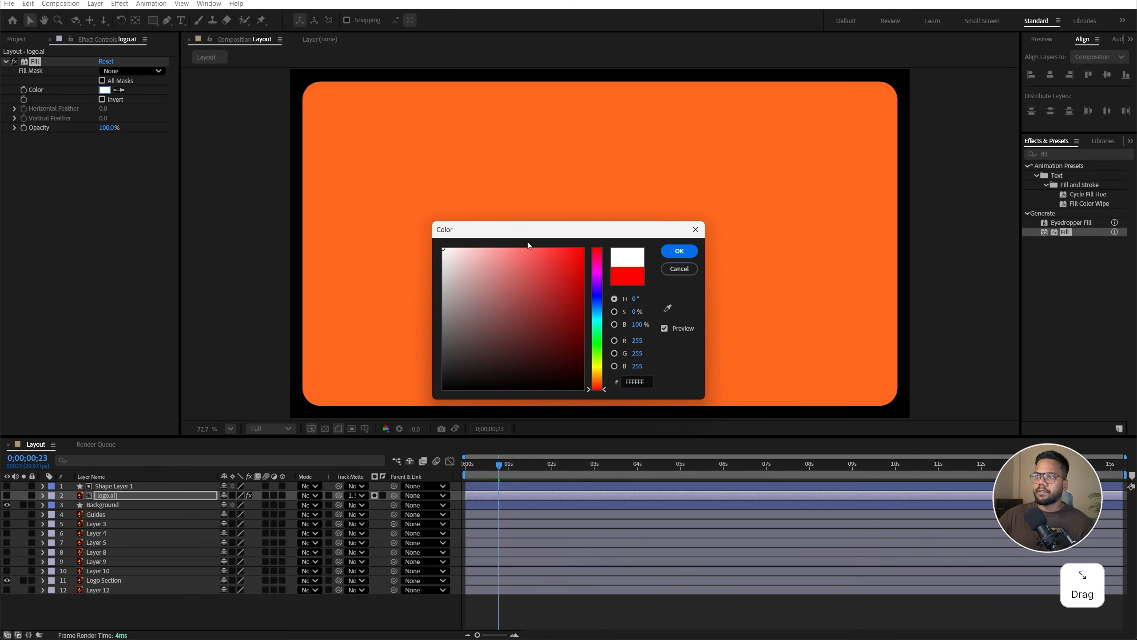
left_click(680, 251)
key("ctrl+s")
Make the logo.ai layer visible, and move the current time to Background's first keyframes at 0;00;01;25
left_click(476, 492)
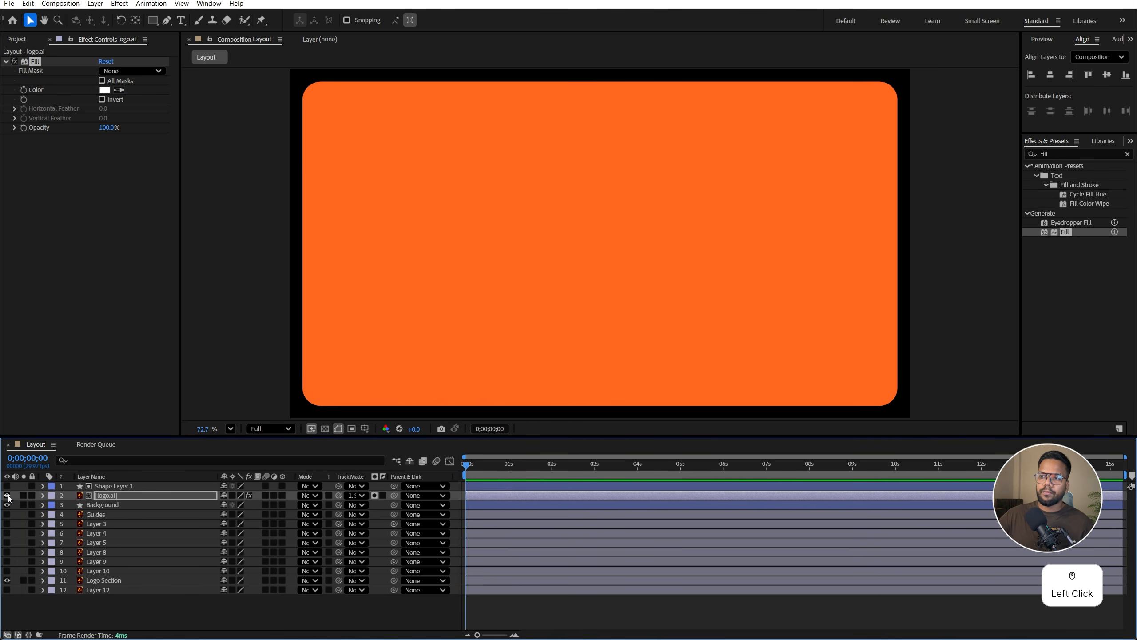
left_click(145, 504)
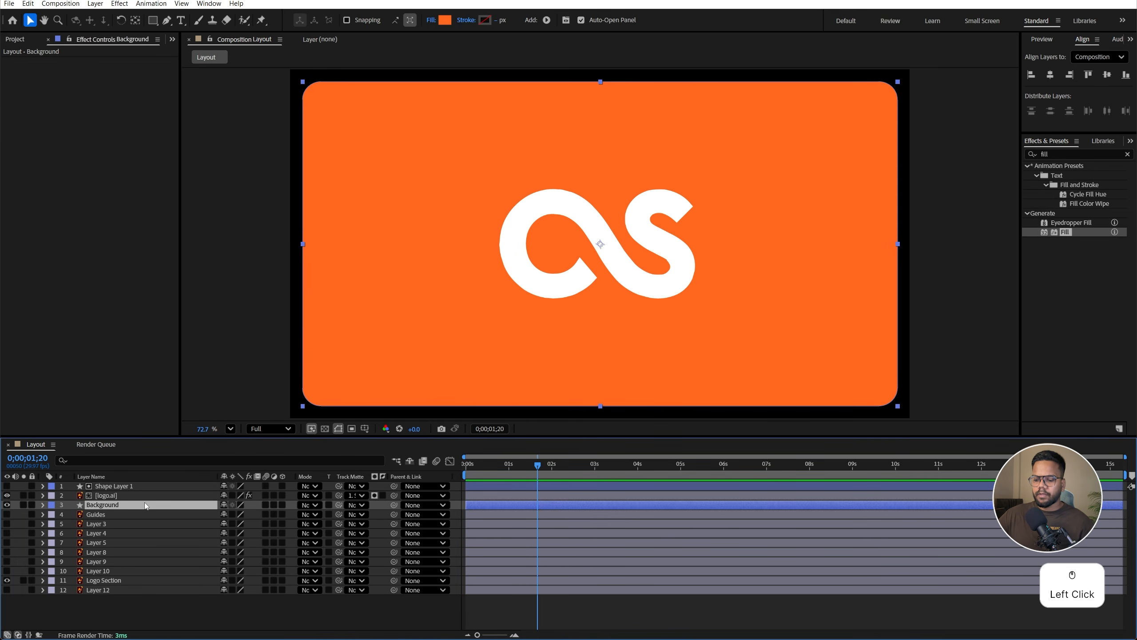
key("u")
left_click_drag(539, 481, 545, 480)
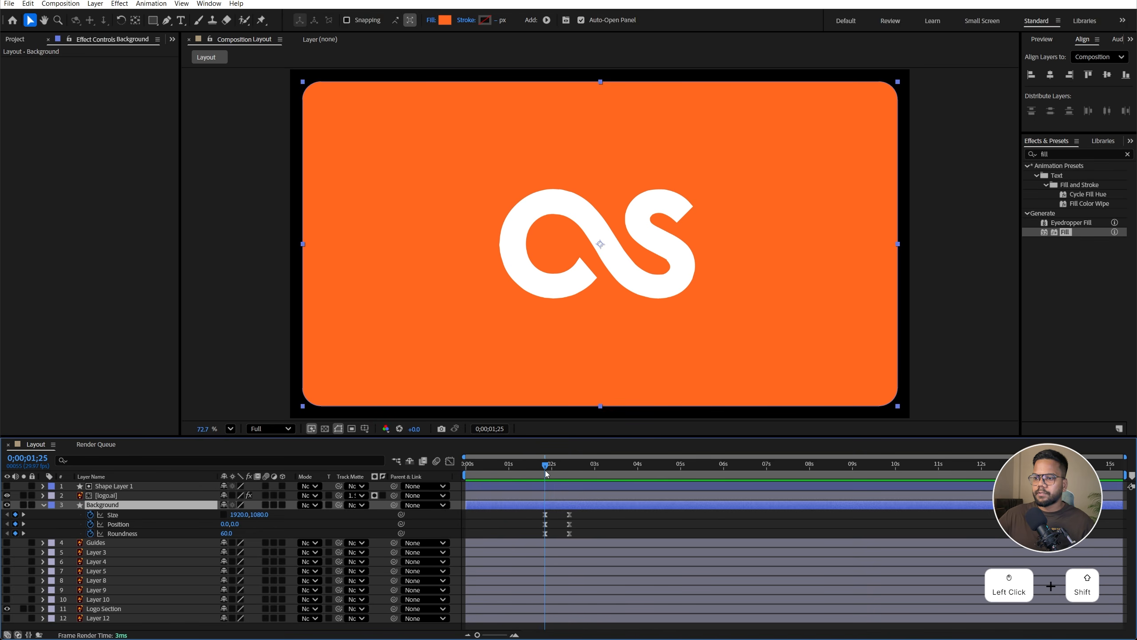
Pre-compose Shape Layer 1 and logo.ai into a new composition named "logo animation", moving all attributes into it
left_click(112, 495)
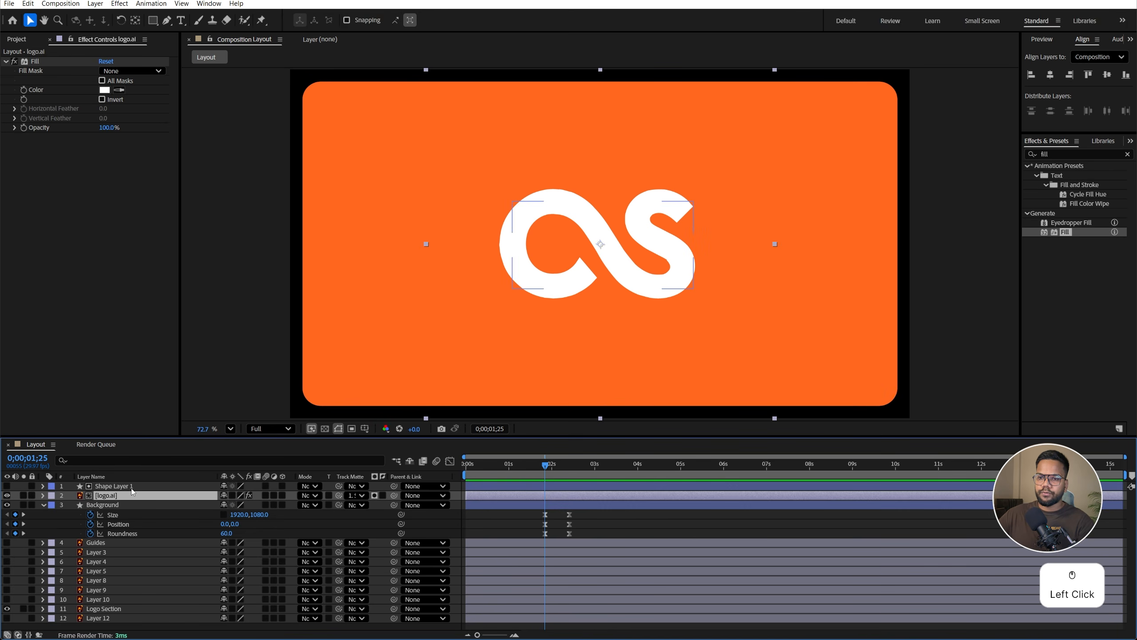
left_click(124, 487, "shift")
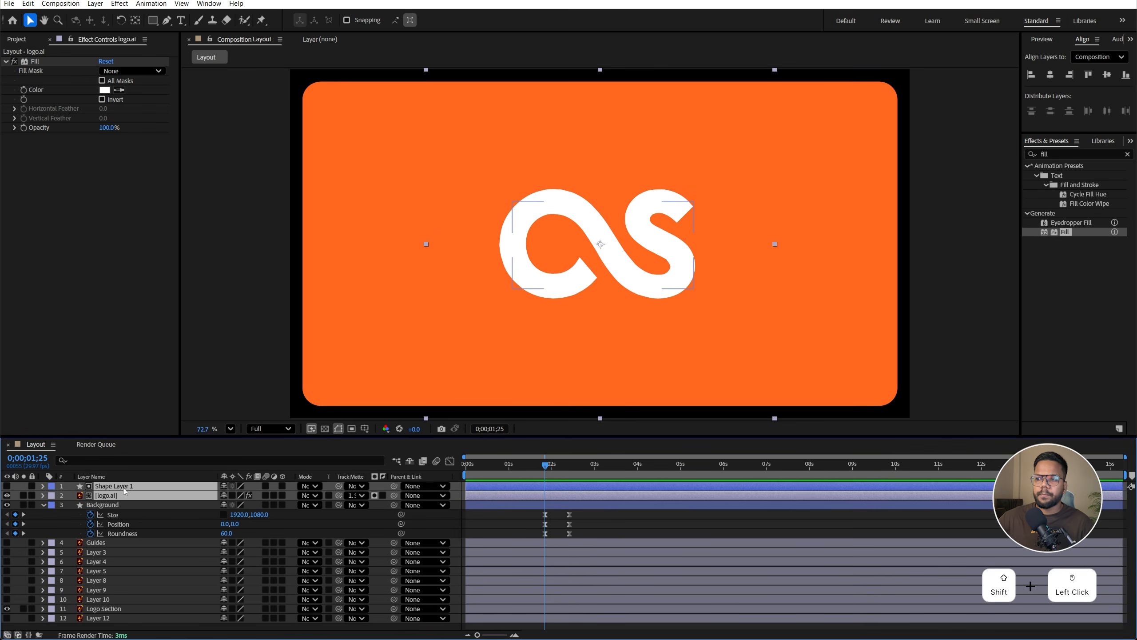
right_click(124, 489)
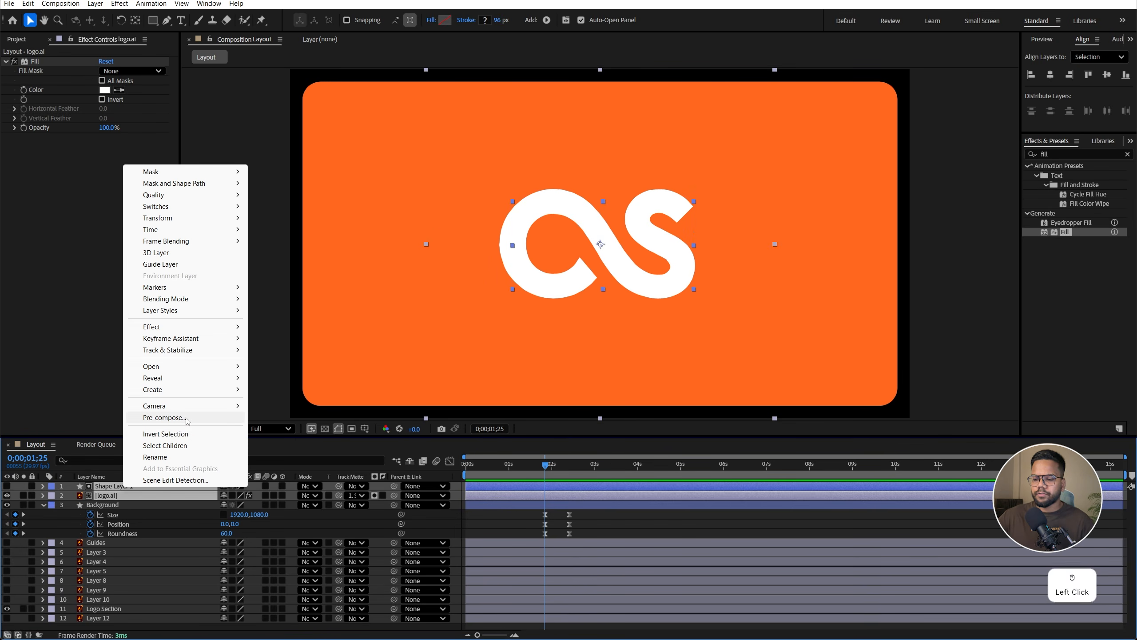
left_click(163, 418)
type("logo animation")
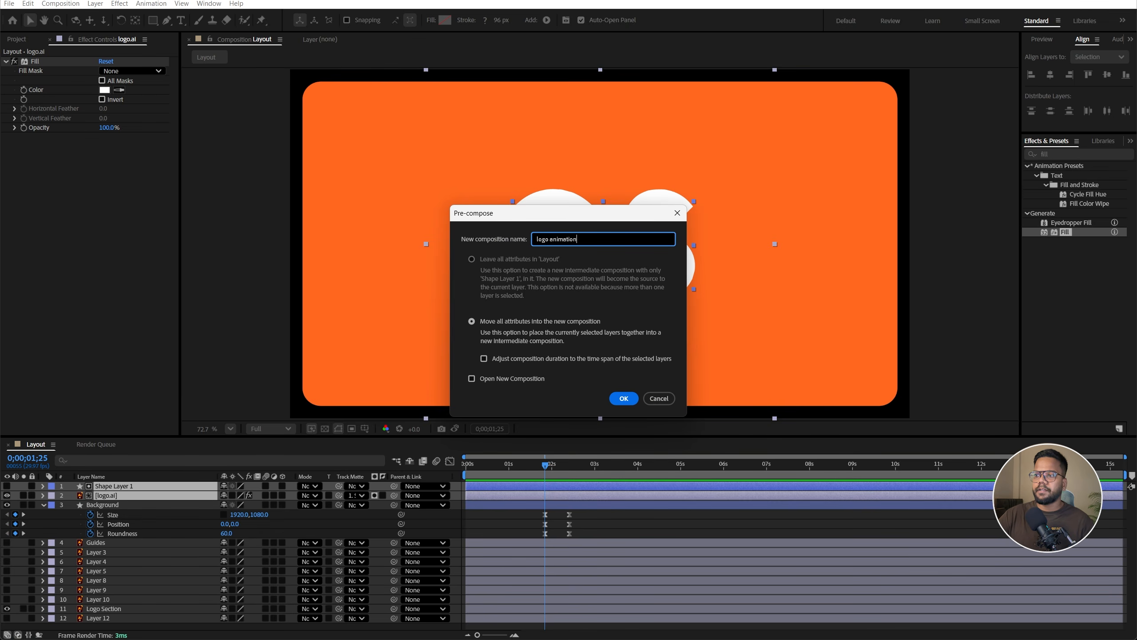
key("Return")
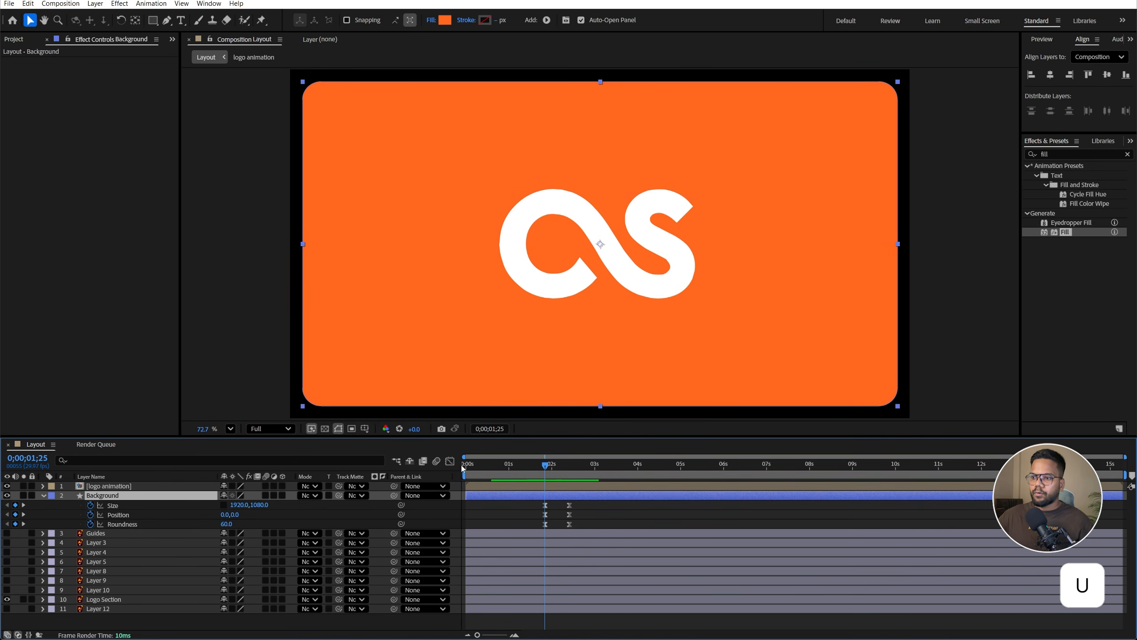
Set starting Scale and Position keyframes on the logo animation layer at 0;00;01;25 and reveal its keyframed properties
left_click_drag(511, 467, 549, 490)
left_click(131, 487)
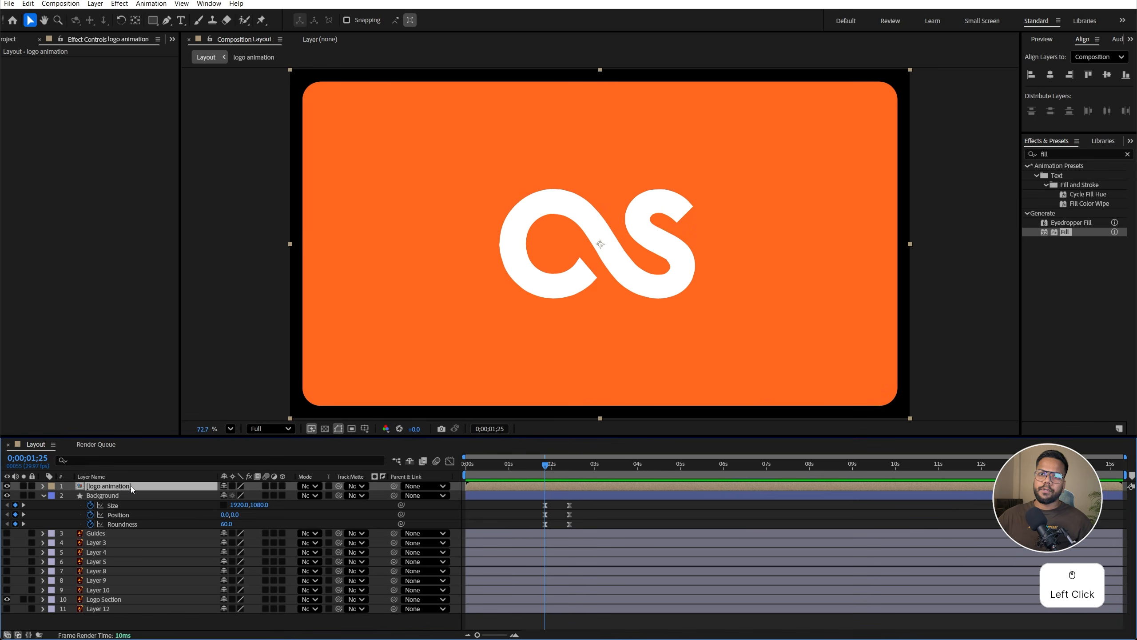
key("s")
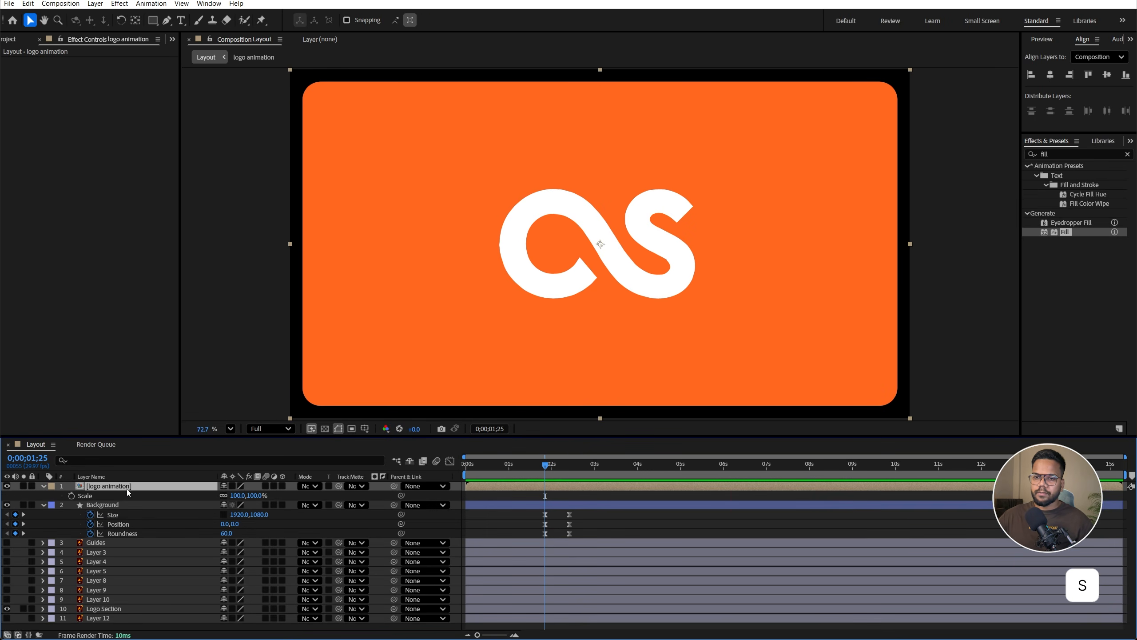
left_click(72, 495)
key("p")
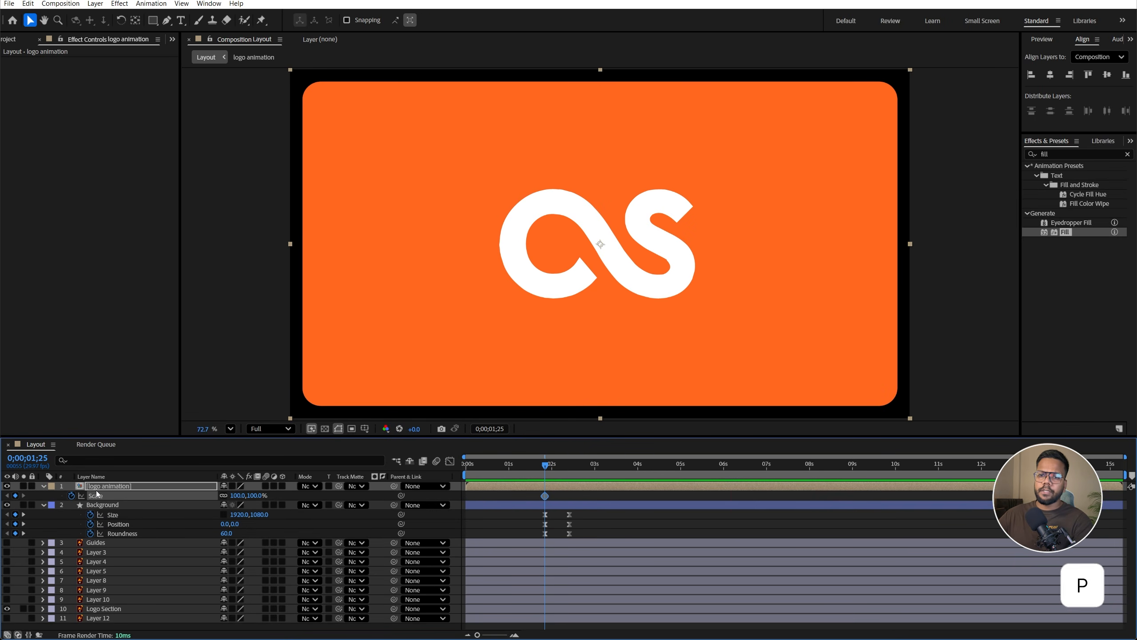
left_click(72, 496)
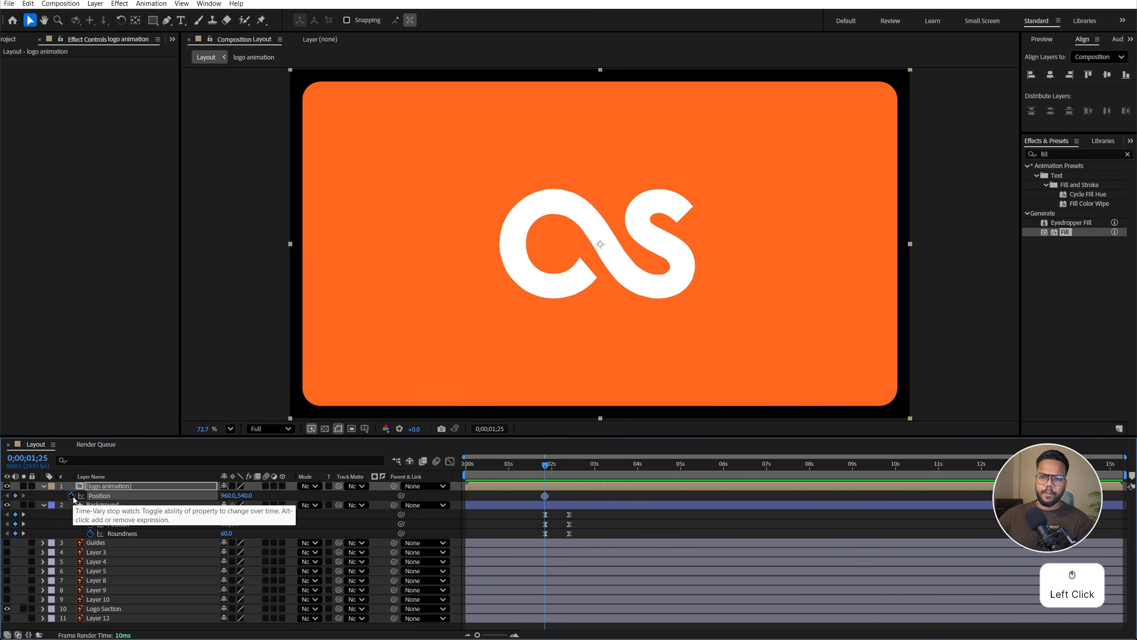
key("u")
key("u")
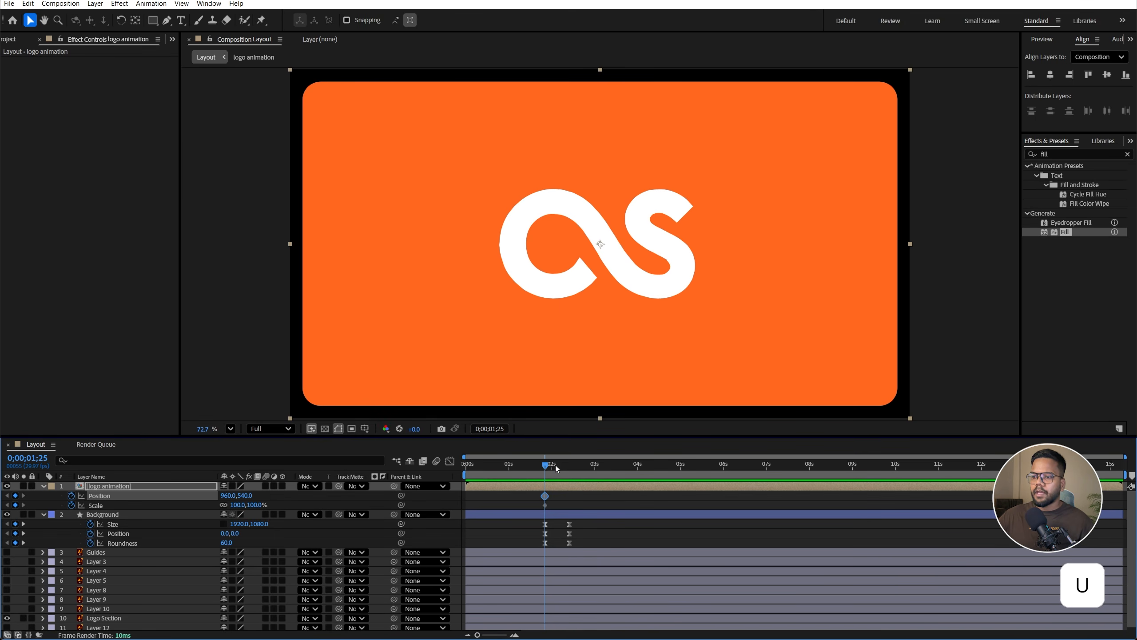
At 0;00;02;12, scale the logo animation layer to 53% and center it on the orange tile, at about 1022, 199
left_click_drag(557, 469, 570, 521)
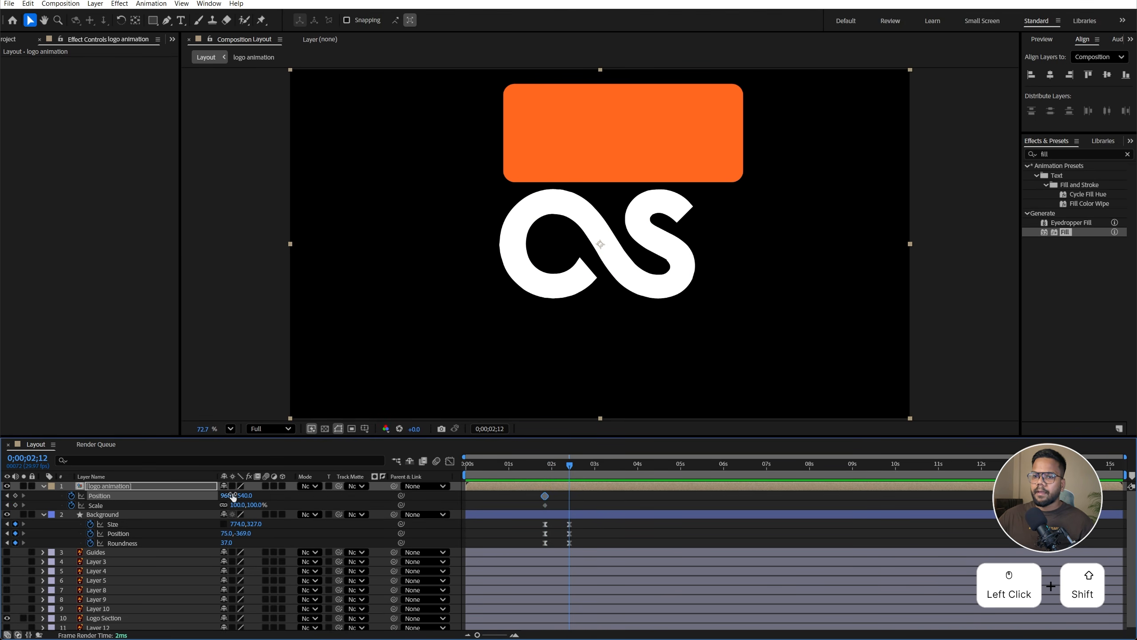
left_click_drag(240, 505, 216, 510)
left_click(628, 300)
key("ctrl+z")
left_click_drag(642, 260, 649, 138)
scroll(658, 137, "up", 3)
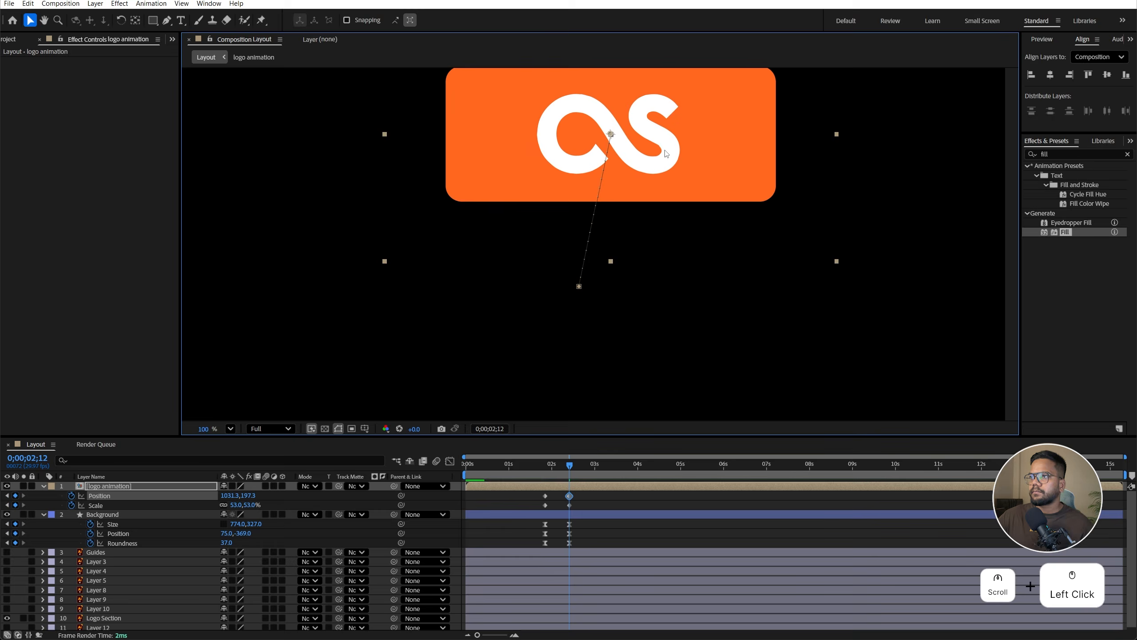
scroll(648, 138, "down", 3)
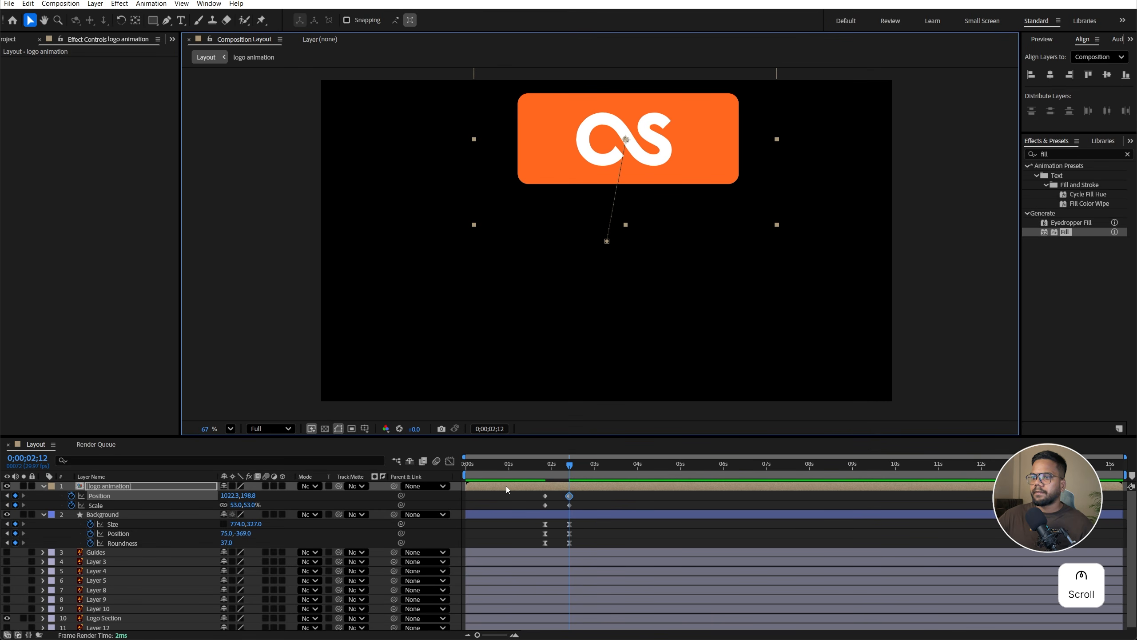
Return the current time to 0;00;01;25 and apply Easy Ease to the logo animation layer's Position and Scale keyframes
left_click_drag(533, 465, 598, 507)
left_click(530, 494)
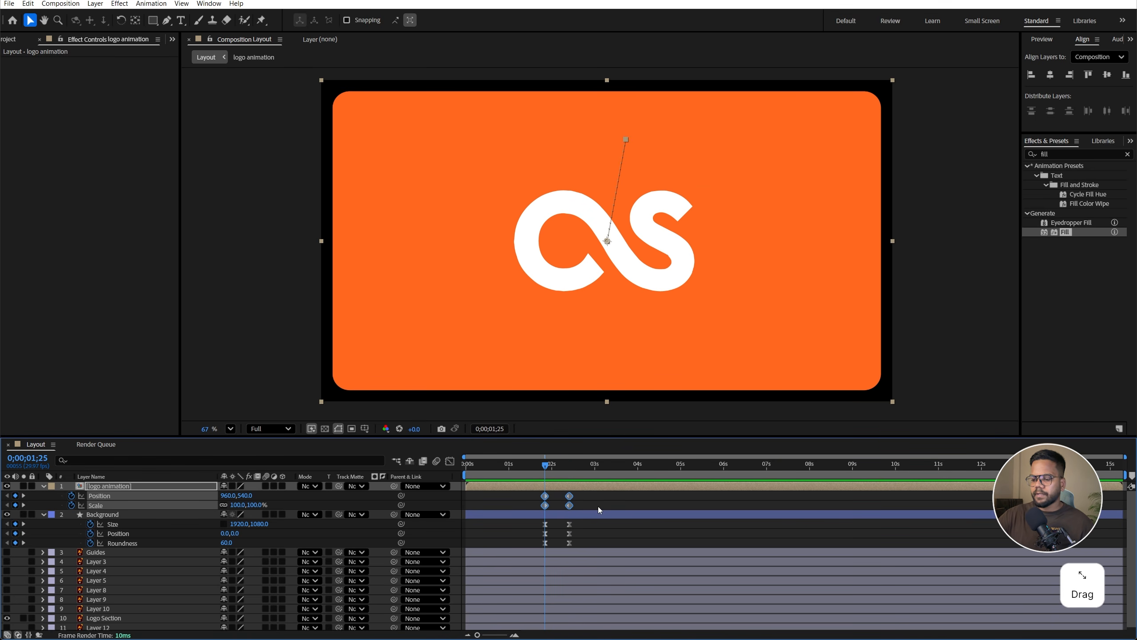
key("F9")
left_click(530, 496)
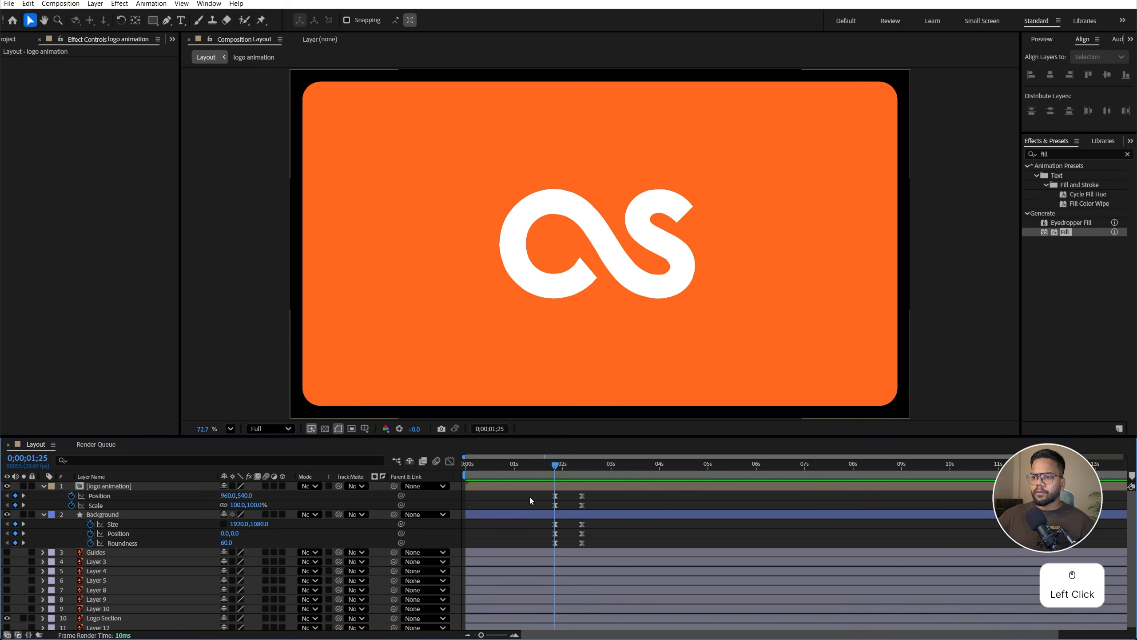
Reshape the easing curve of the logo animation layer's Position and Scale keyframes in the Graph Editor
left_click_drag(531, 494, 629, 510)
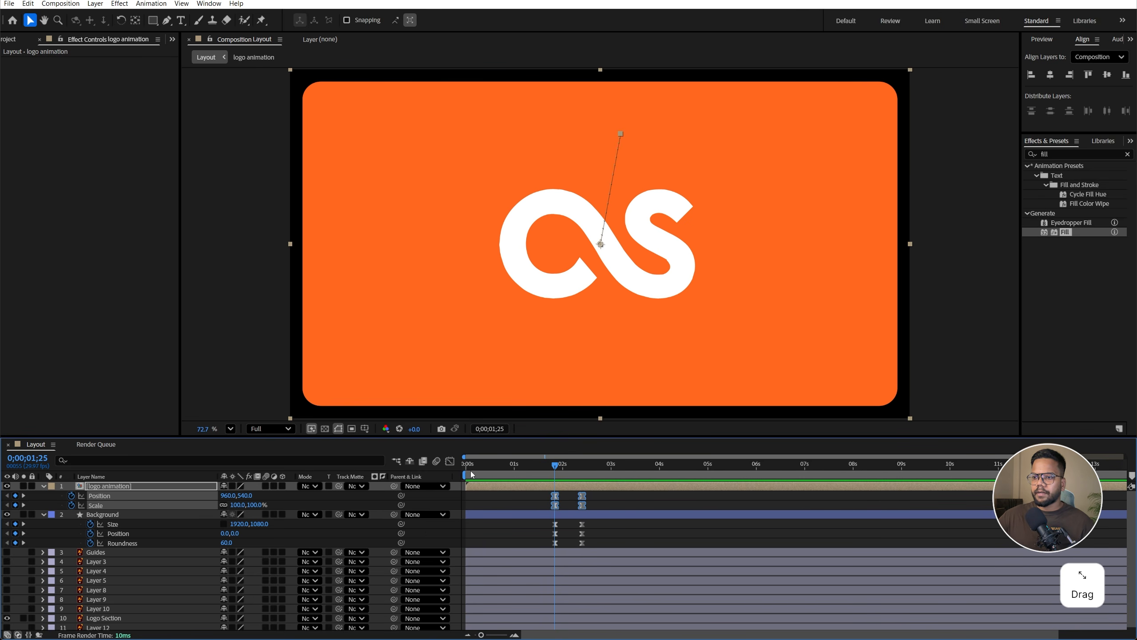
left_click(449, 462)
left_click_drag(482, 634, 500, 635)
left_click_drag(832, 578, 736, 591)
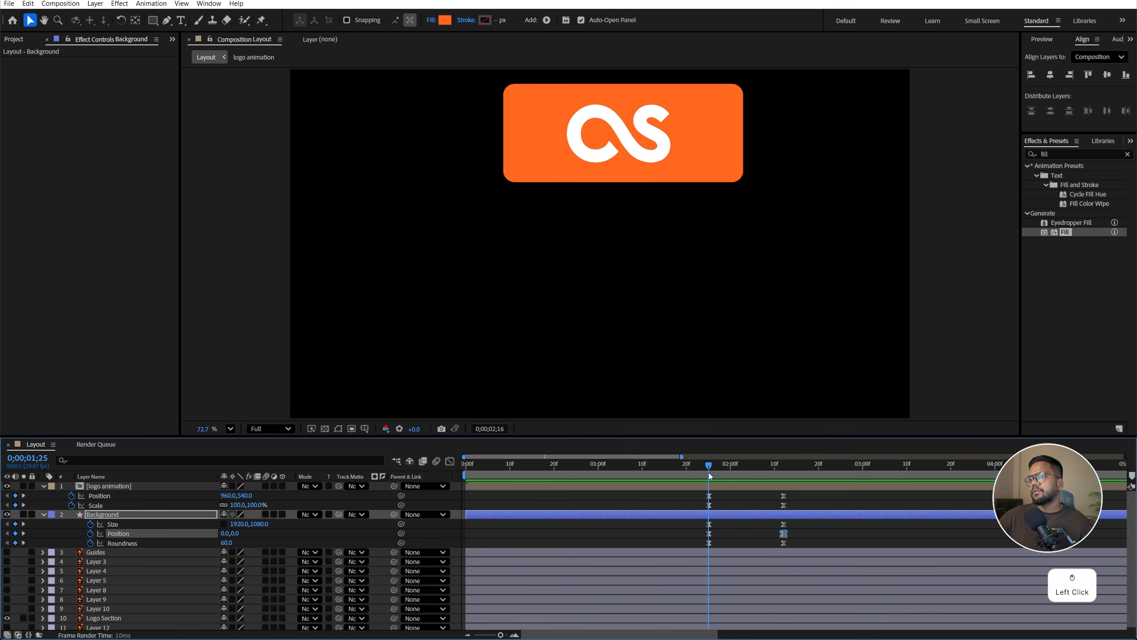
Preview the logo and background shrinking into the tile from 0;00;01;25
key("space")
mouse_move(709, 473)
left_mouse_down()
mouse_move(734, 474)
mouse_move(722, 473)
left_mouse_up()
key("space")
key("space")
At 0;00;02;12, open the logo animation composition and set an Opacity keyframe of 100% on logo.ai
left_click_drag(707, 473, 783, 474)
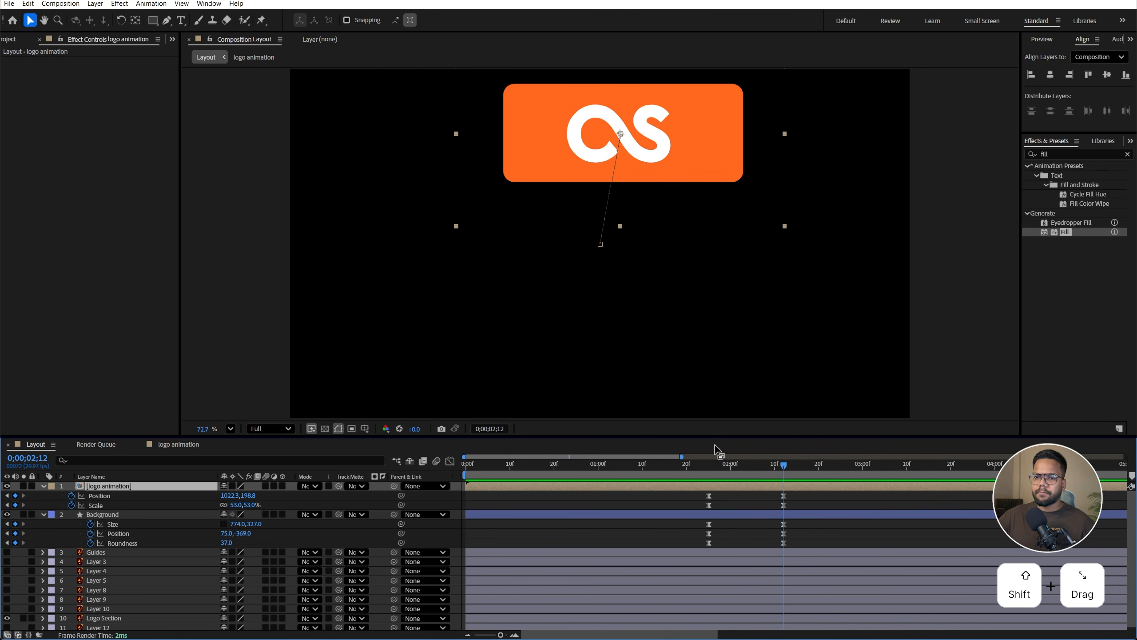
double_click(123, 486)
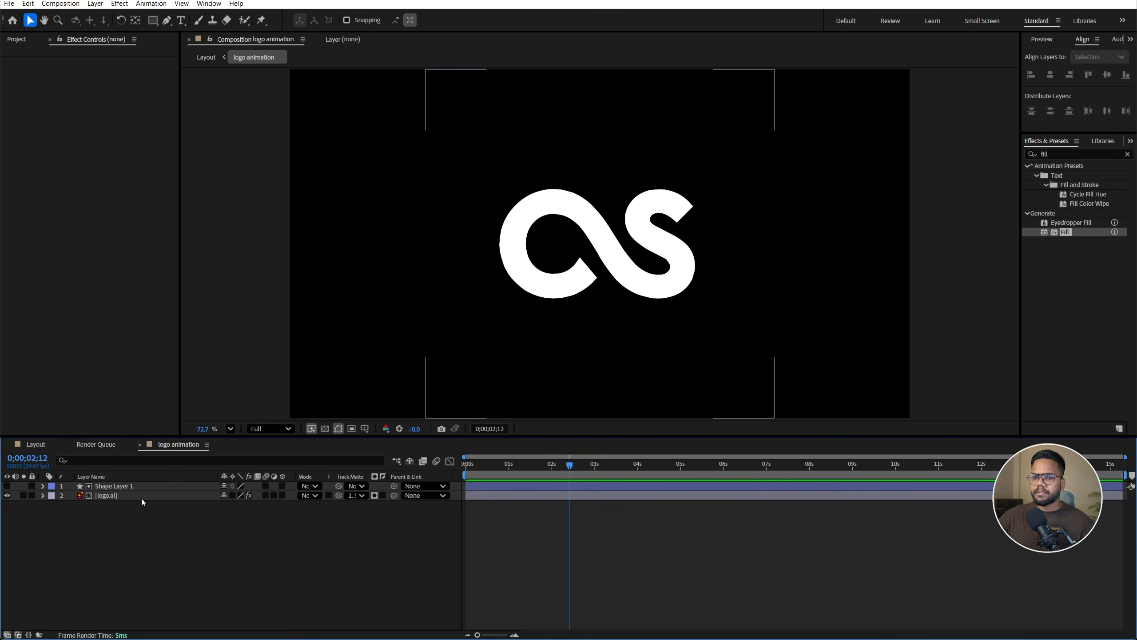
left_click(145, 497)
key("t")
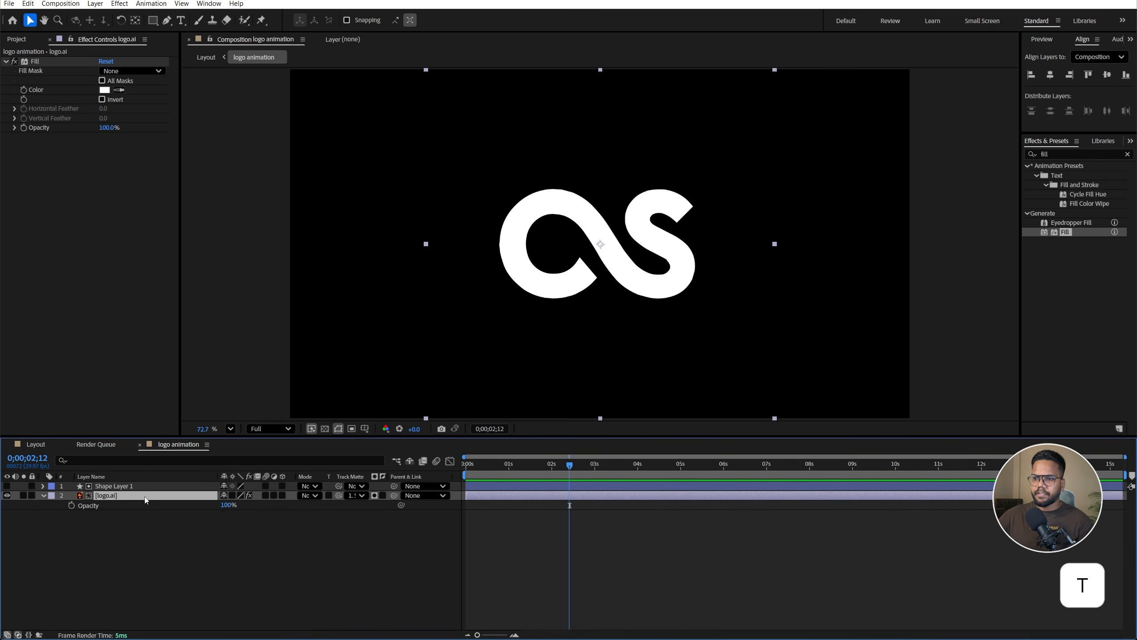
left_click(72, 505)
Fade out logo.ai with a second Opacity keyframe of 0% at 0;00;02;19
left_click_drag(572, 467, 583, 469)
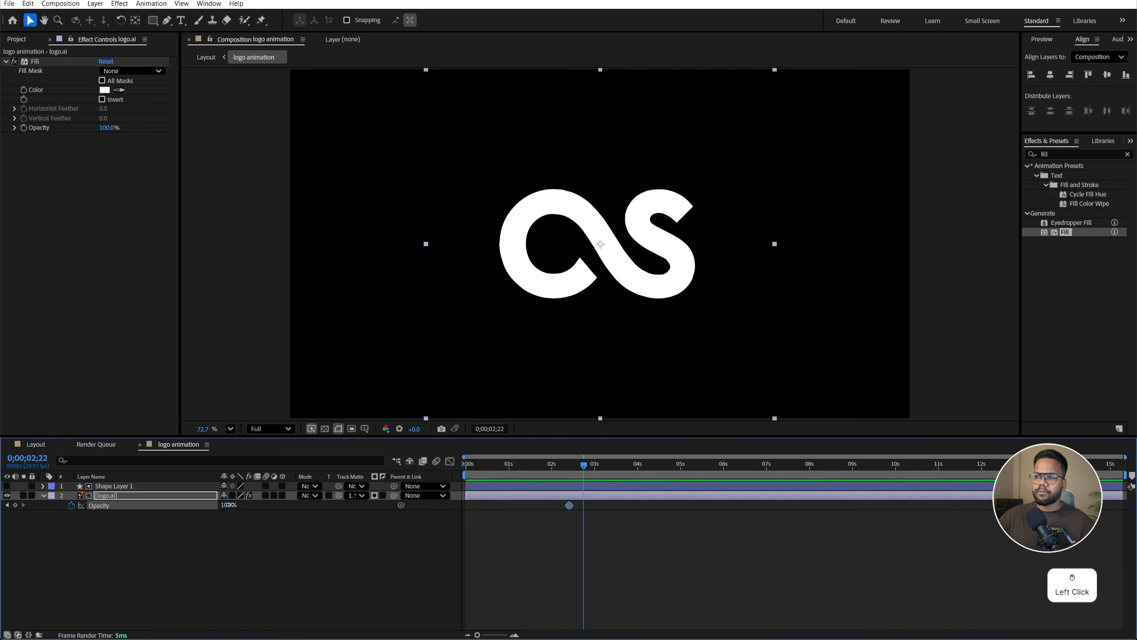
left_click_drag(229, 505, 135, 512)
left_click(566, 470)
left_click_drag(488, 635, 485, 635)
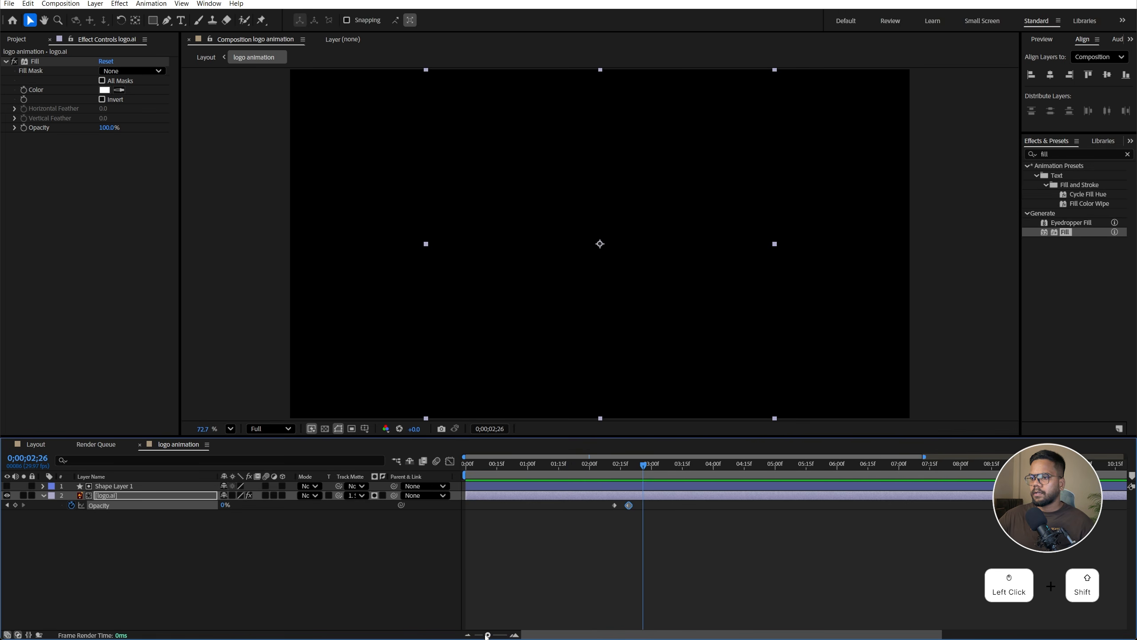
Add a white text layer reading "Cosmic Screen" and center it horizontally and vertically in the composition
left_click(323, 574)
left_click(463, 249)
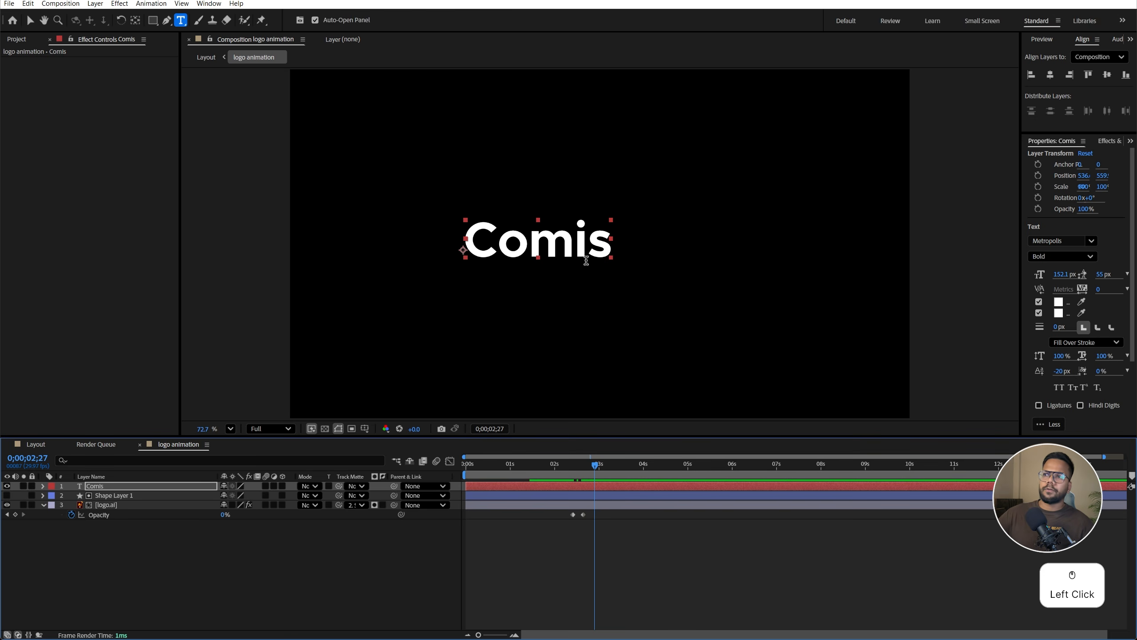
left_click(611, 240)
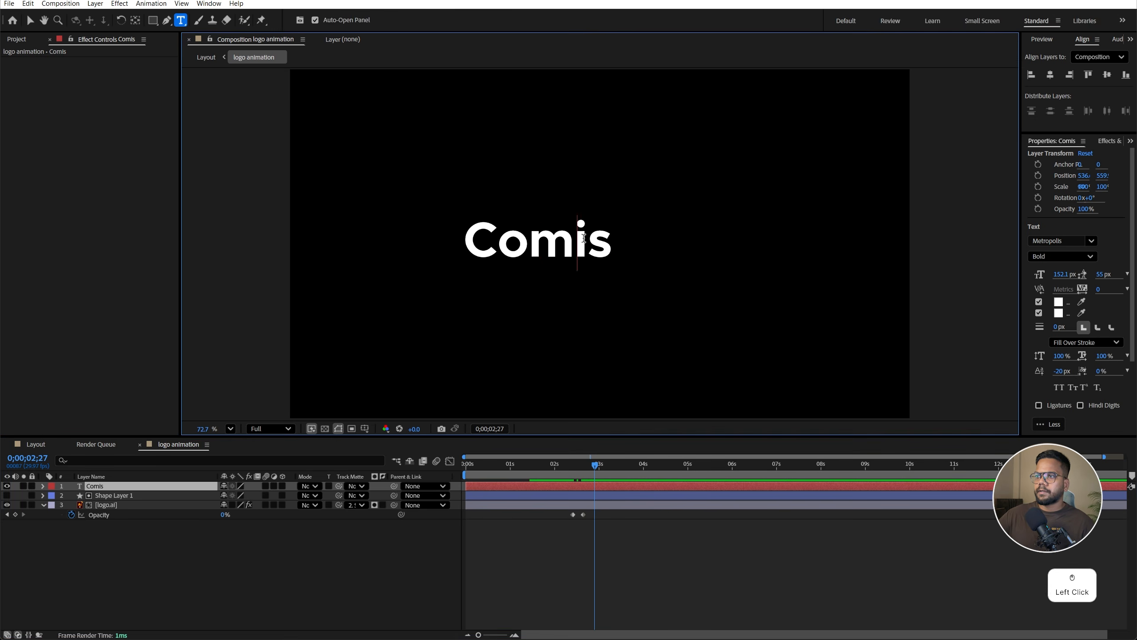
key("BackSpace")
key("BackSpace")
key("BackSpace")
type("smic Screen")
left_click(30, 20)
left_click(1052, 75)
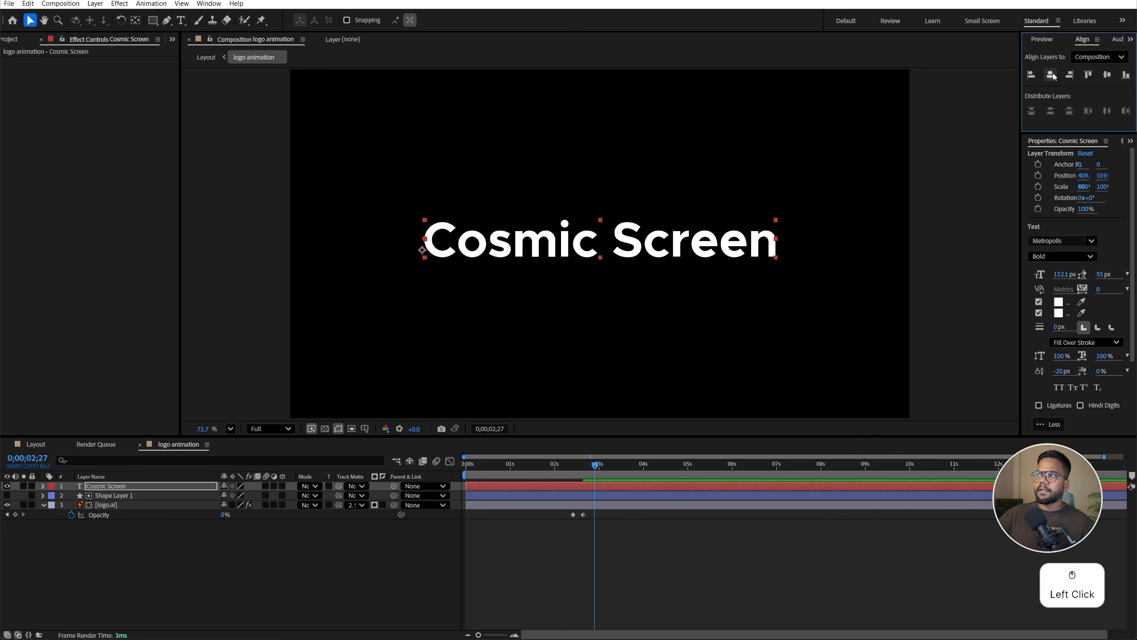
left_click(1105, 76)
At logo.ai's second Opacity keyframe, add an Opacity text animator to the Cosmic Screen layer and set it to 0%
left_click(8, 515)
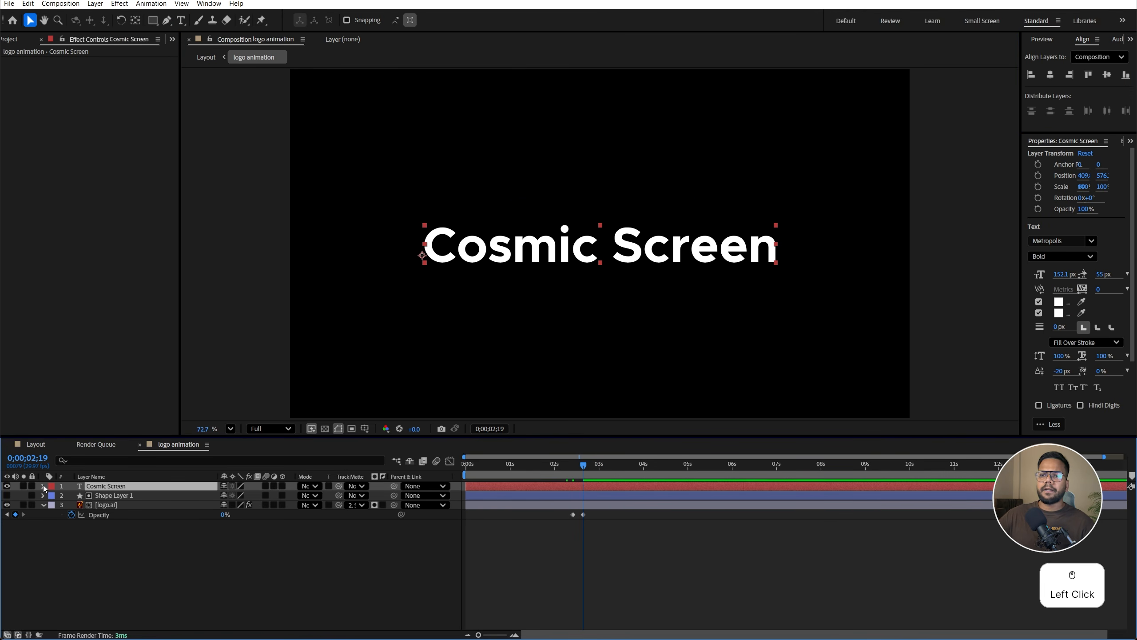
left_click(43, 487)
left_click(293, 498)
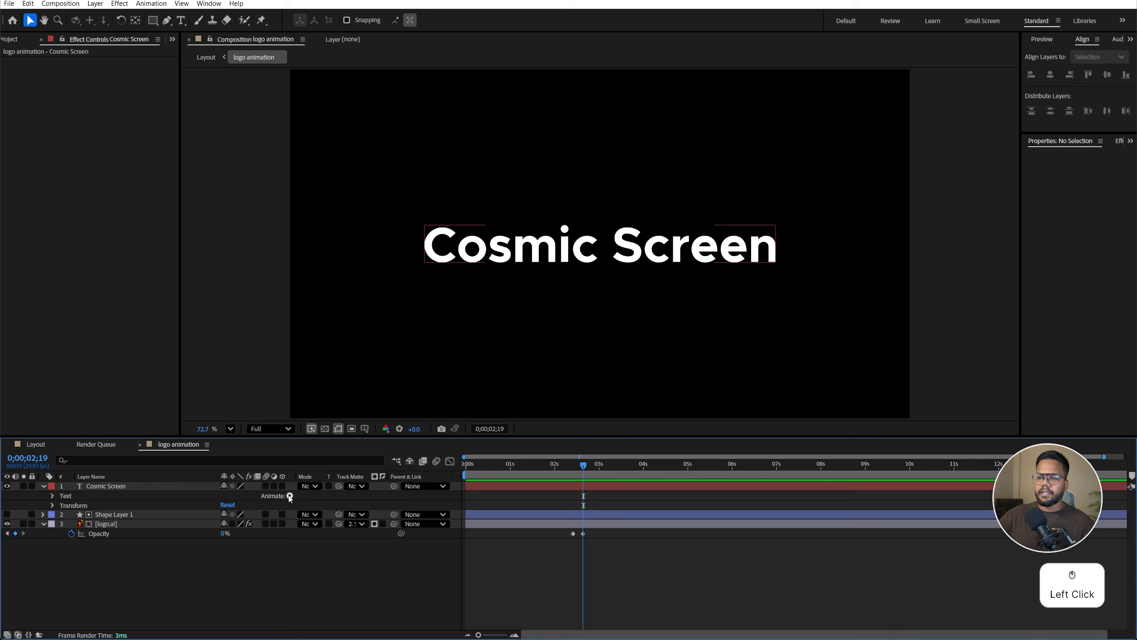
left_click(290, 496)
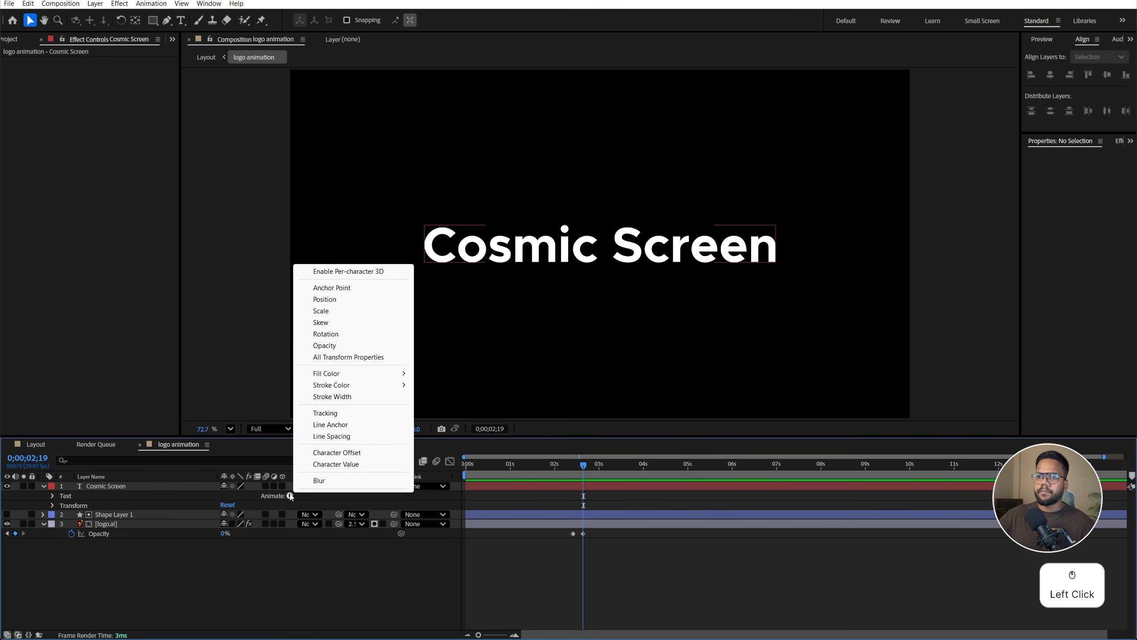
left_click(341, 347)
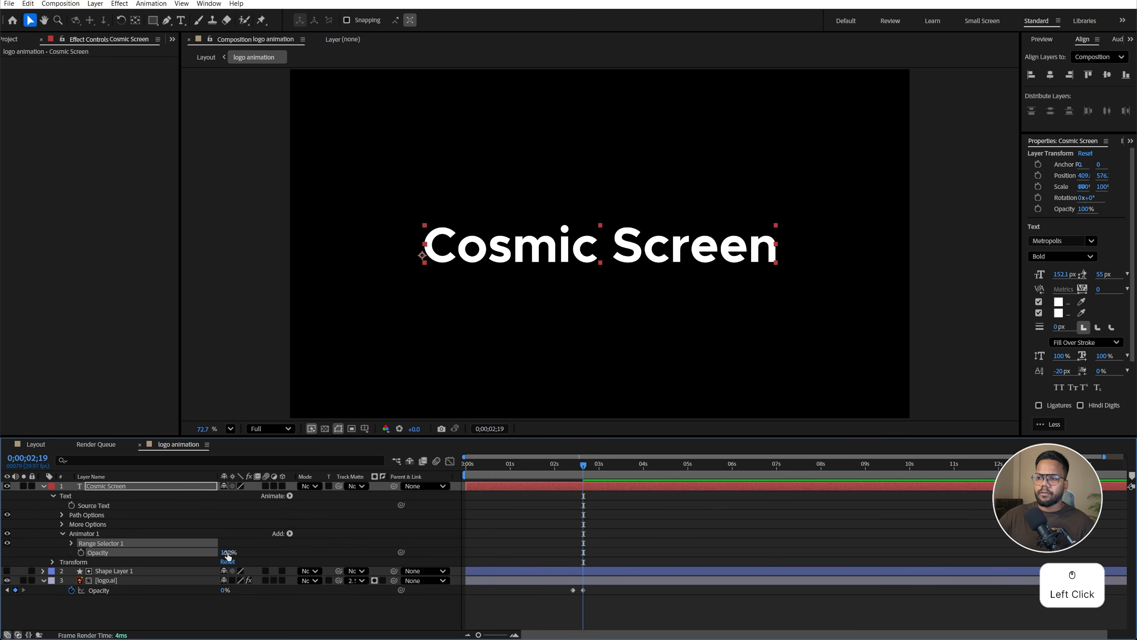
left_click_drag(227, 555, 114, 555)
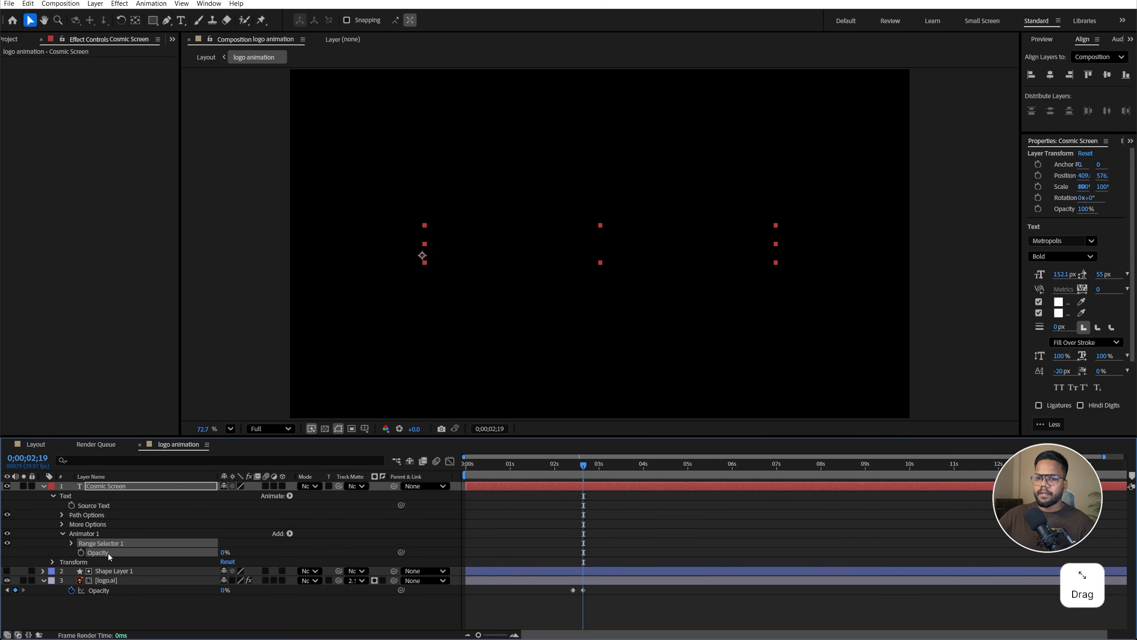
Keyframe the text animator's Range Selector Start at 0% at 0;00;02;19 and 100% at 0;00;04;00
left_click(71, 543)
left_click(91, 553)
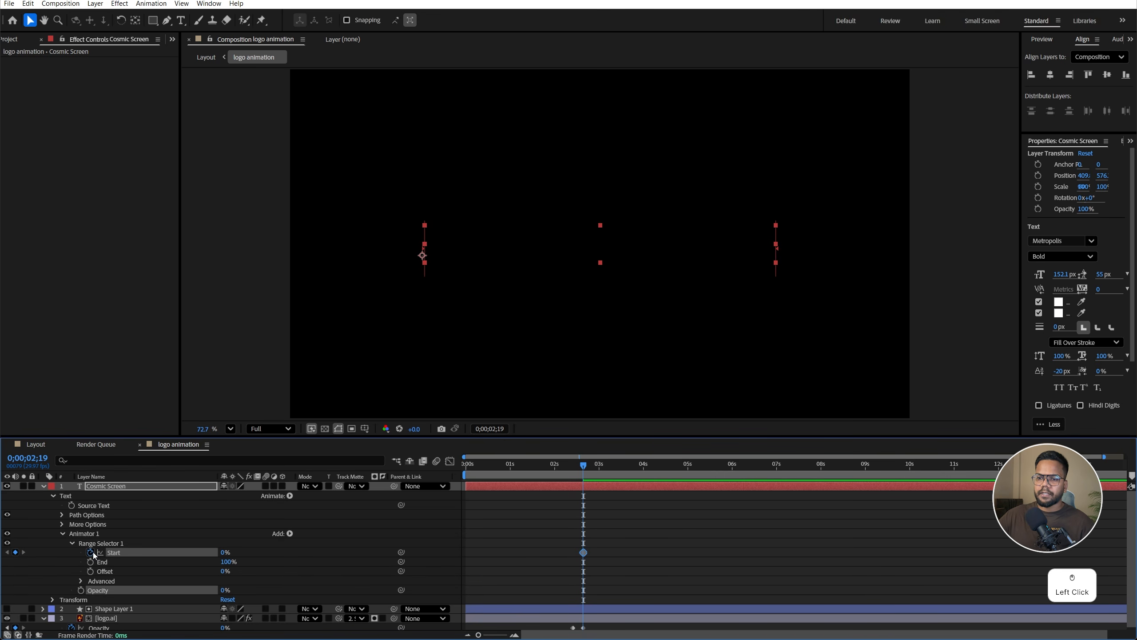
left_click_drag(595, 471, 644, 476)
left_click_drag(226, 554, 290, 560)
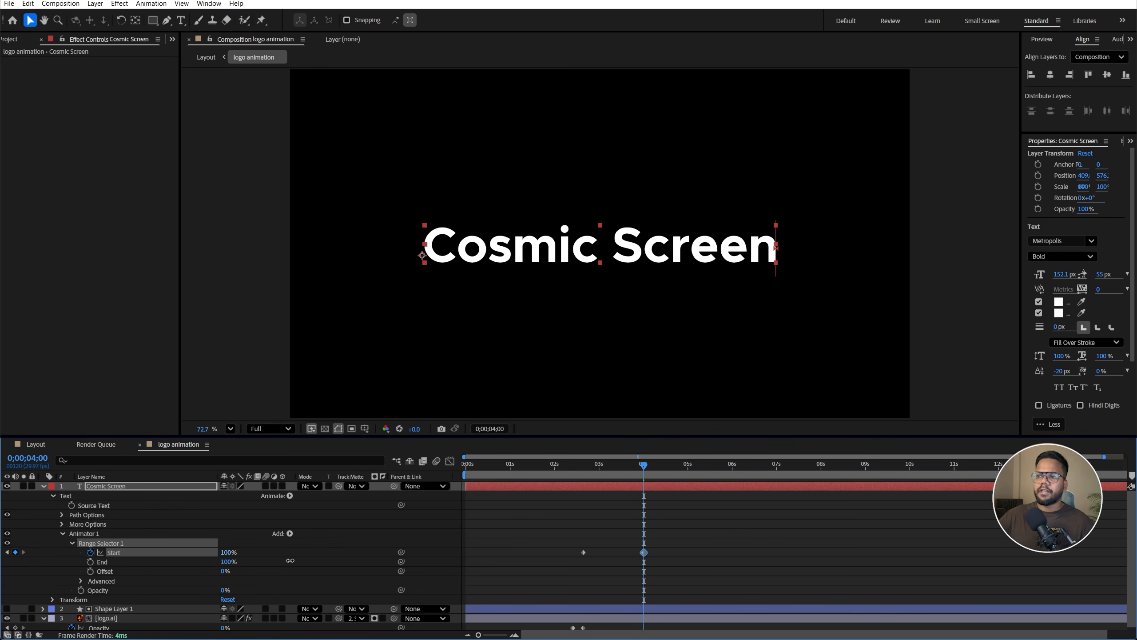
Turn on Randomize Order in the Range Selector's Advanced settings and preview the text reveal from 0;00;02;17
left_click(80, 580)
scroll(80, 579, "down", 3)
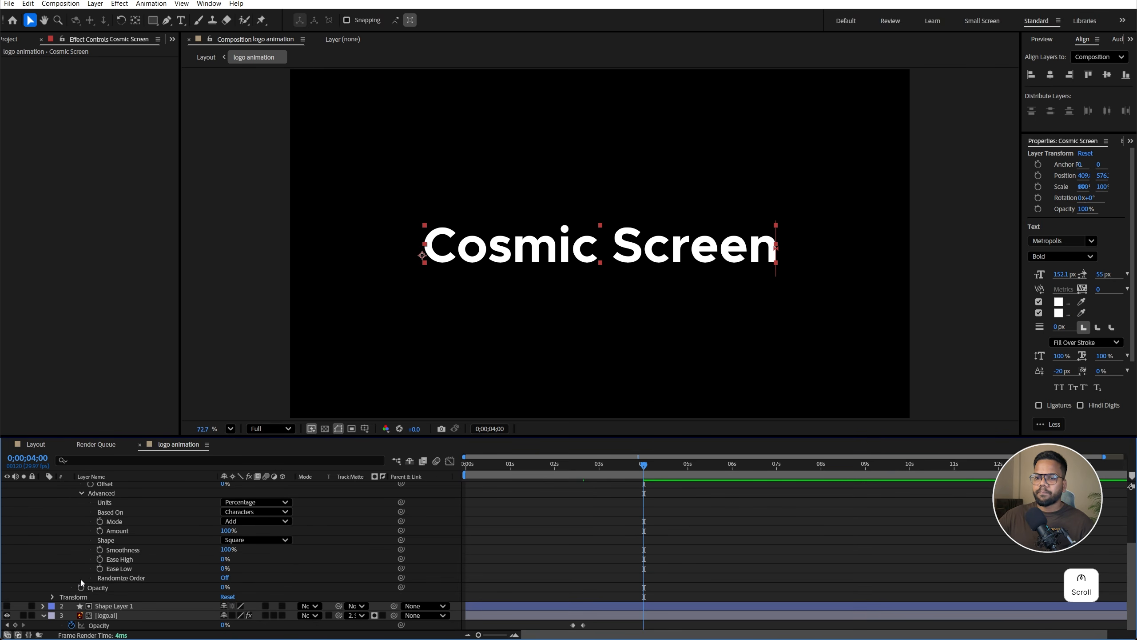
left_click(225, 578)
left_click_drag(576, 472, 580, 473)
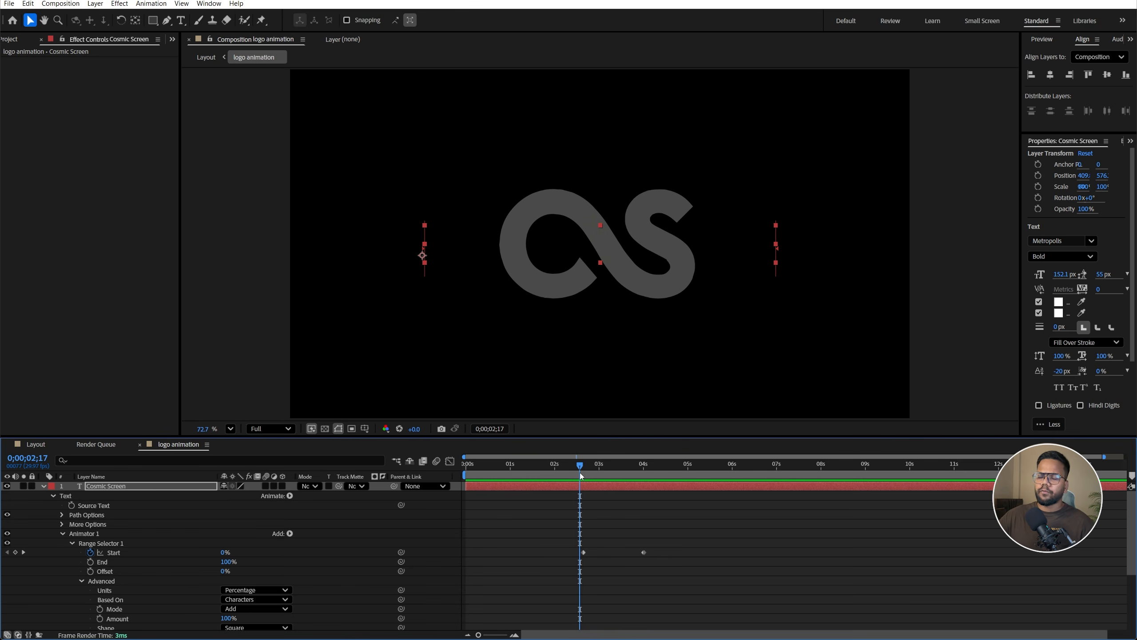
key("space")
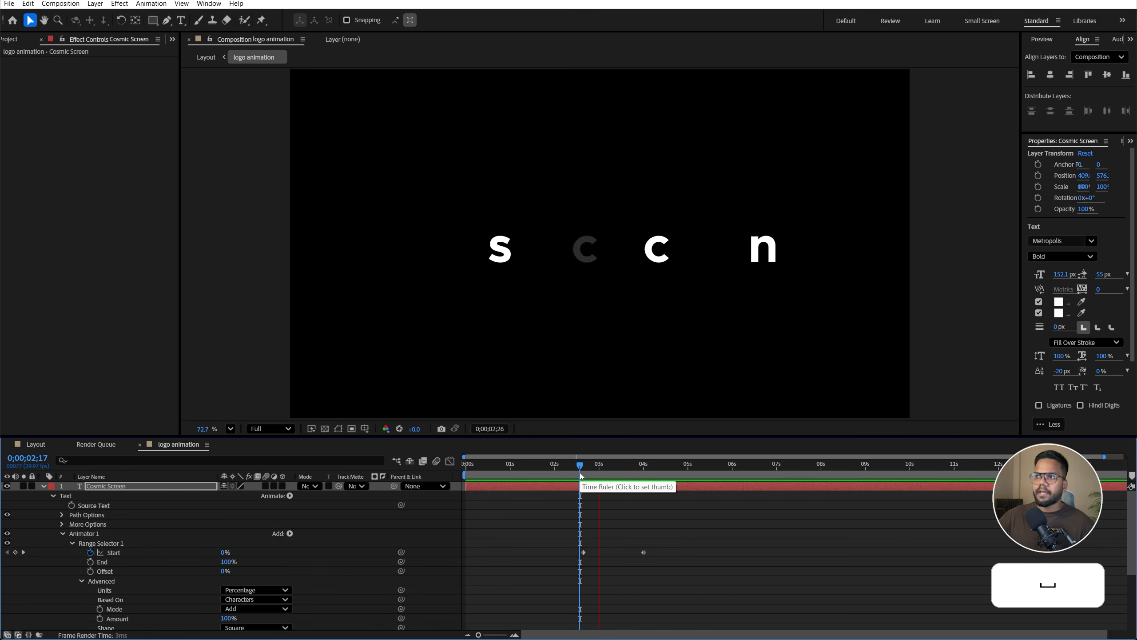
Shorten the text reveal by moving the last Start keyframe back to about 3.5 seconds, and apply Easy Ease to both Start keyframes
key("space")
left_click(575, 466)
key("space")
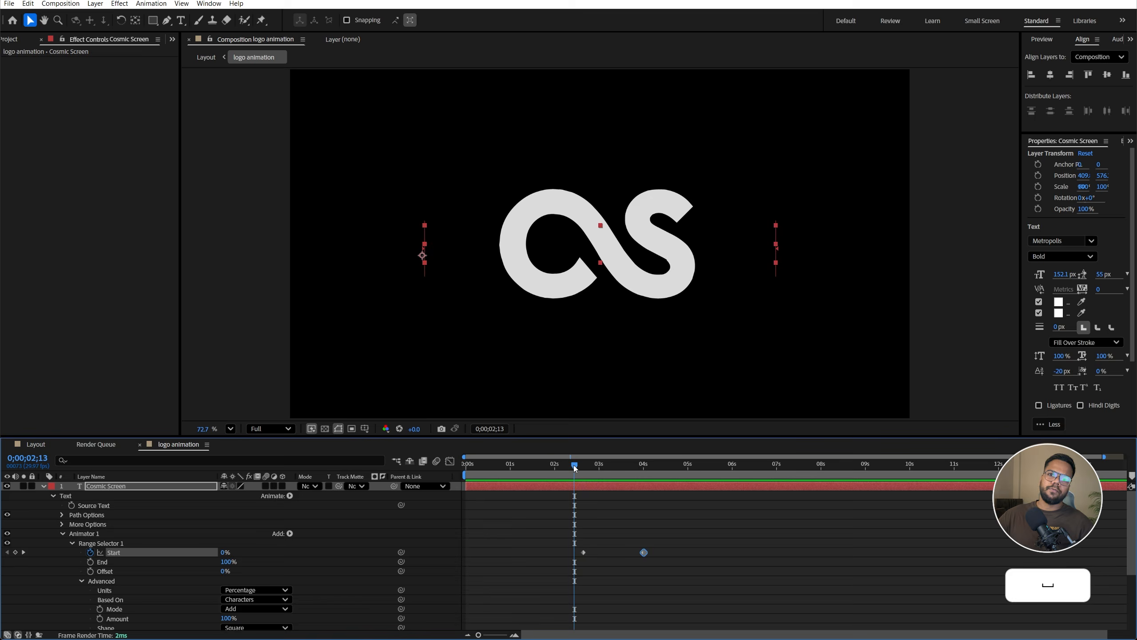
key("space")
left_click(588, 466)
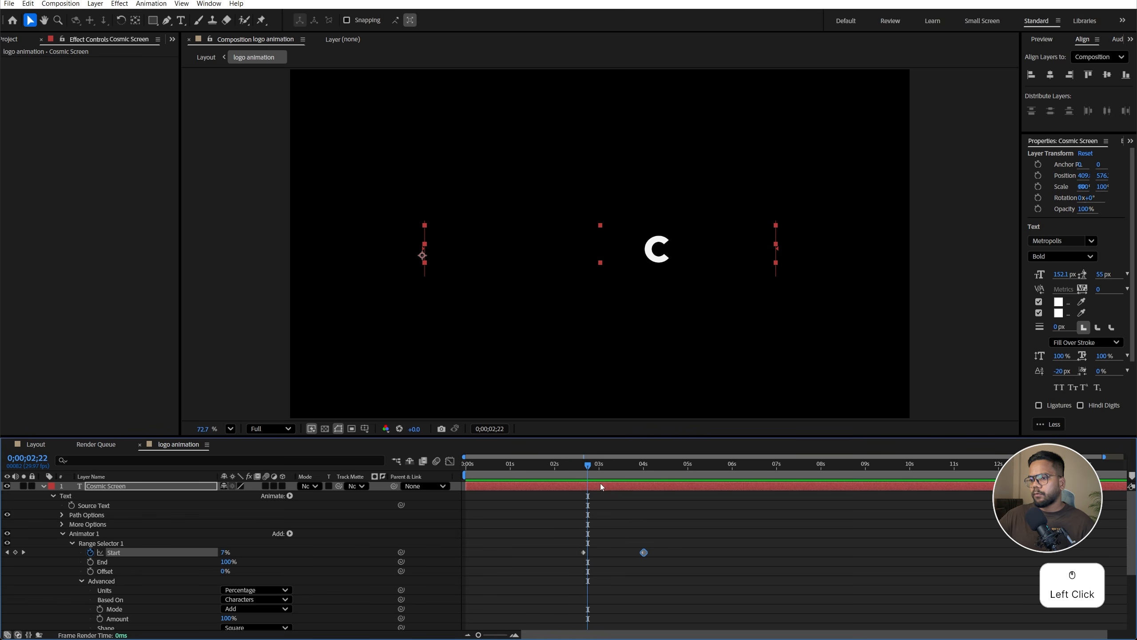
left_click_drag(644, 553, 537, 570)
key("space")
key("F9")
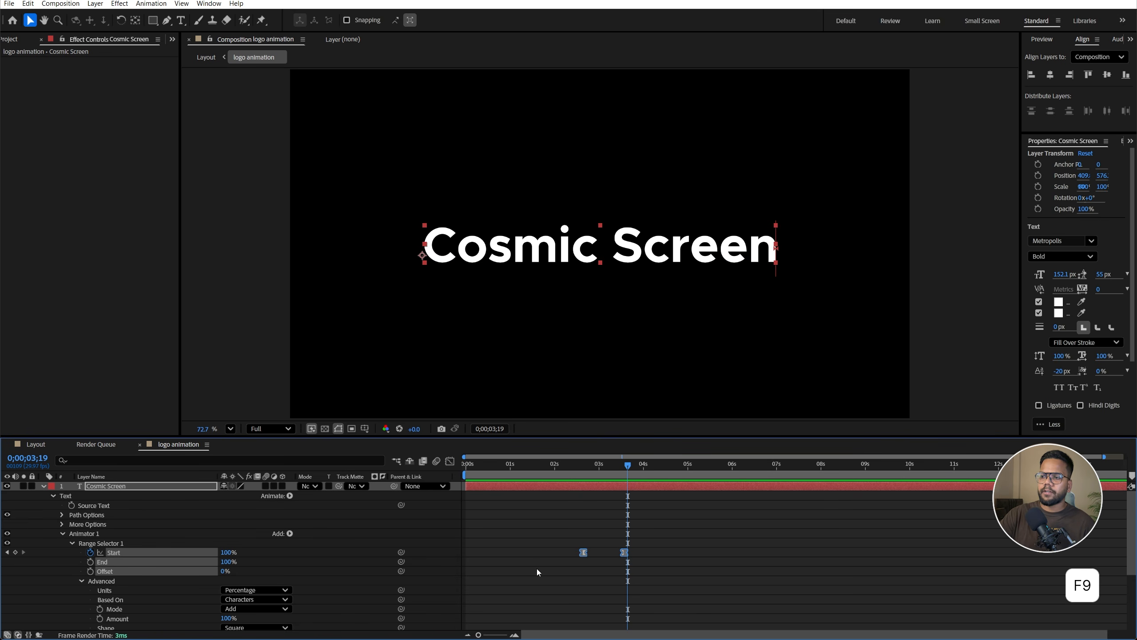
Preview the eased Cosmic Screen reveal and move its last Start keyframe earlier, to about 3.4 seconds
left_click(43, 488)
left_click(572, 466)
key("space")
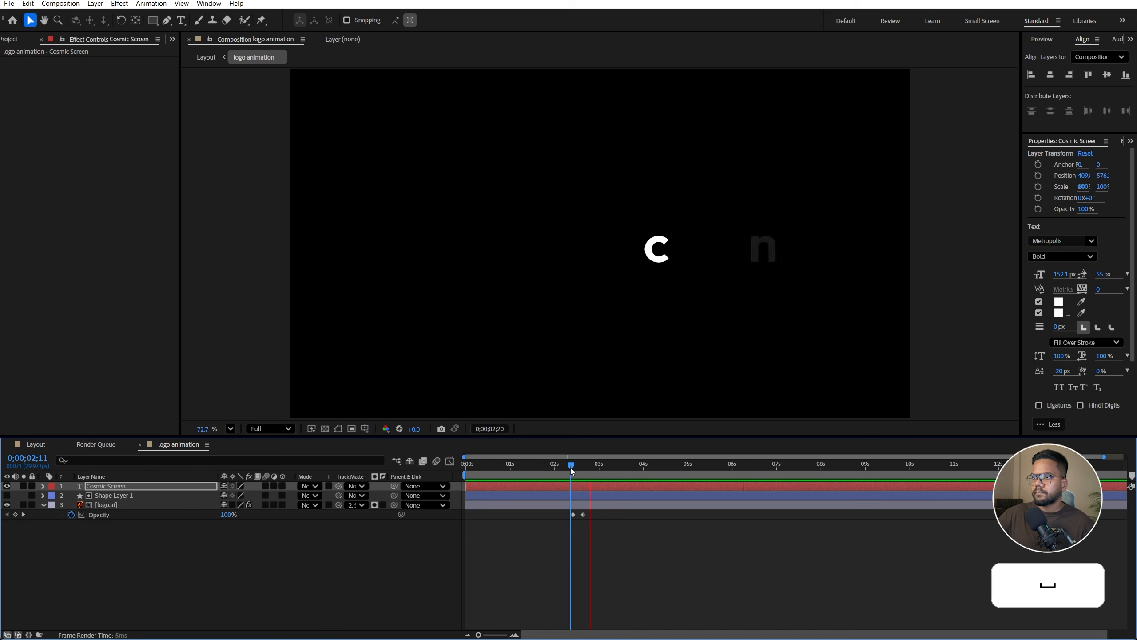
key("space")
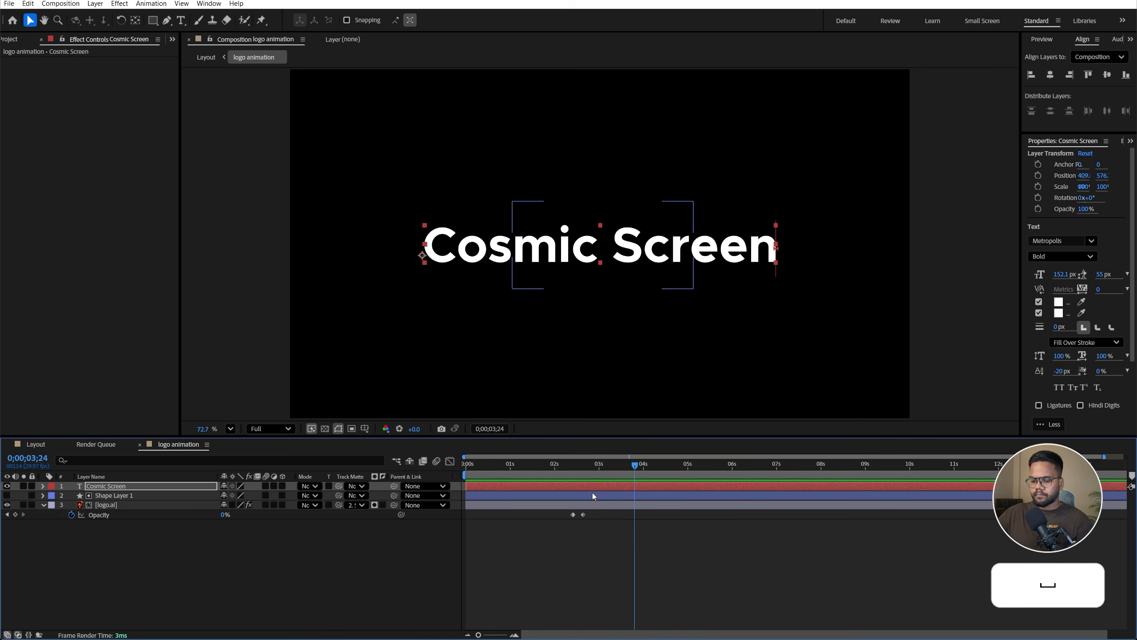
key("u")
left_click(620, 518)
left_click(615, 505)
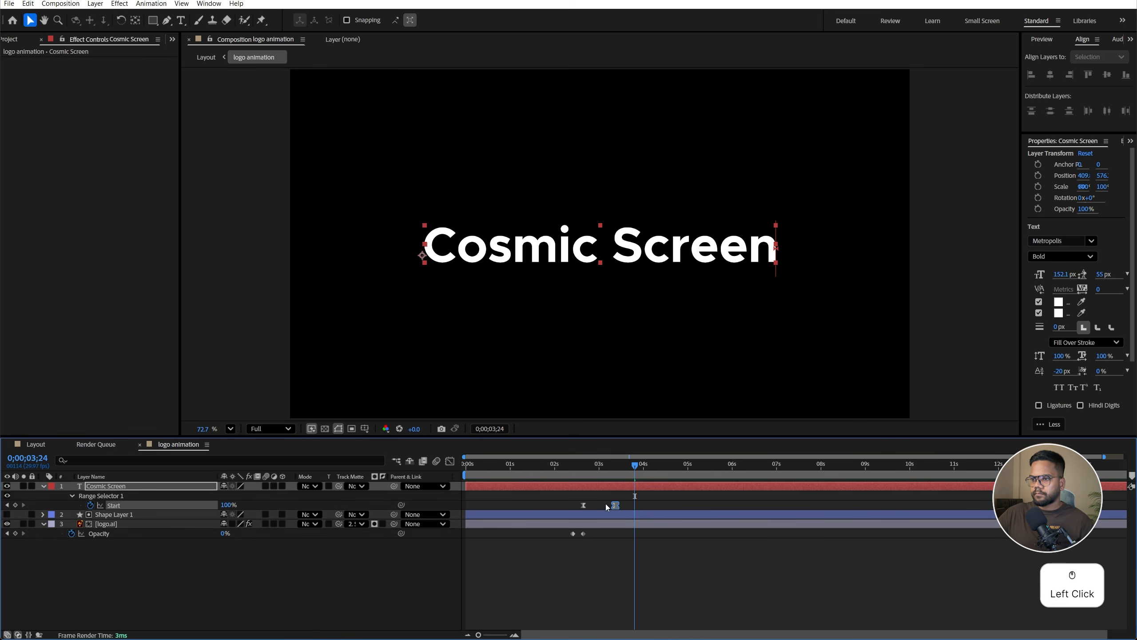
Move the first Start keyframe to about 2.5 seconds, between the logo's two Opacity keyframes, and preview the transition
left_click(584, 505)
key("ctrl+z")
left_click_drag(584, 505, 579, 505)
left_click(572, 468)
key("space")
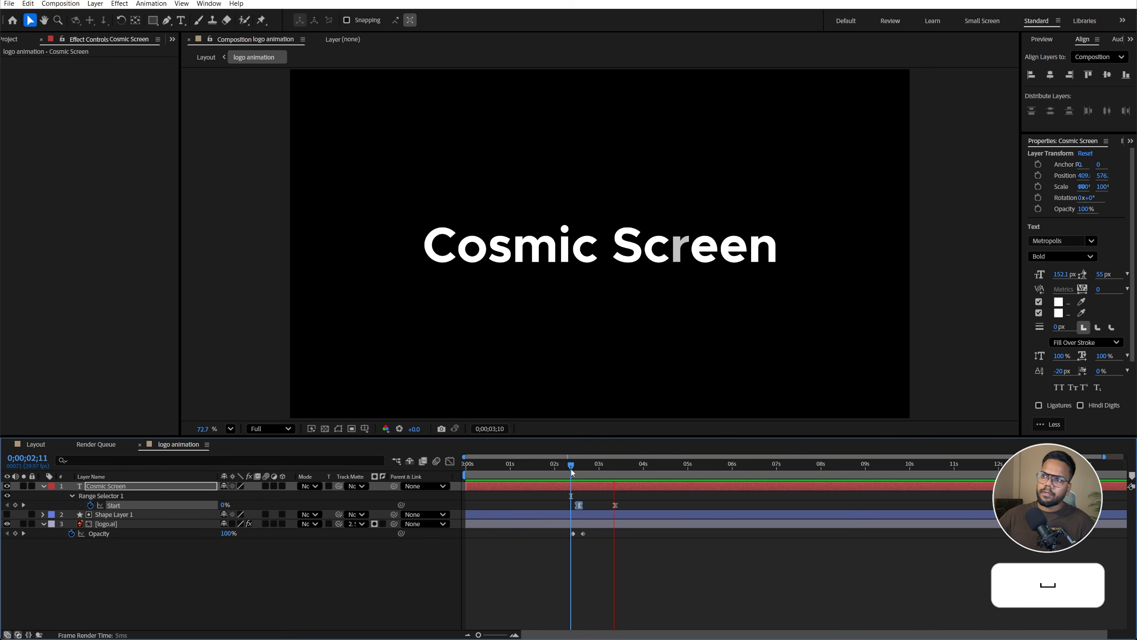
key("space")
Preview the logo-to-text animation from the start of the composition and replay the transition around 2.5 seconds
left_click(568, 464)
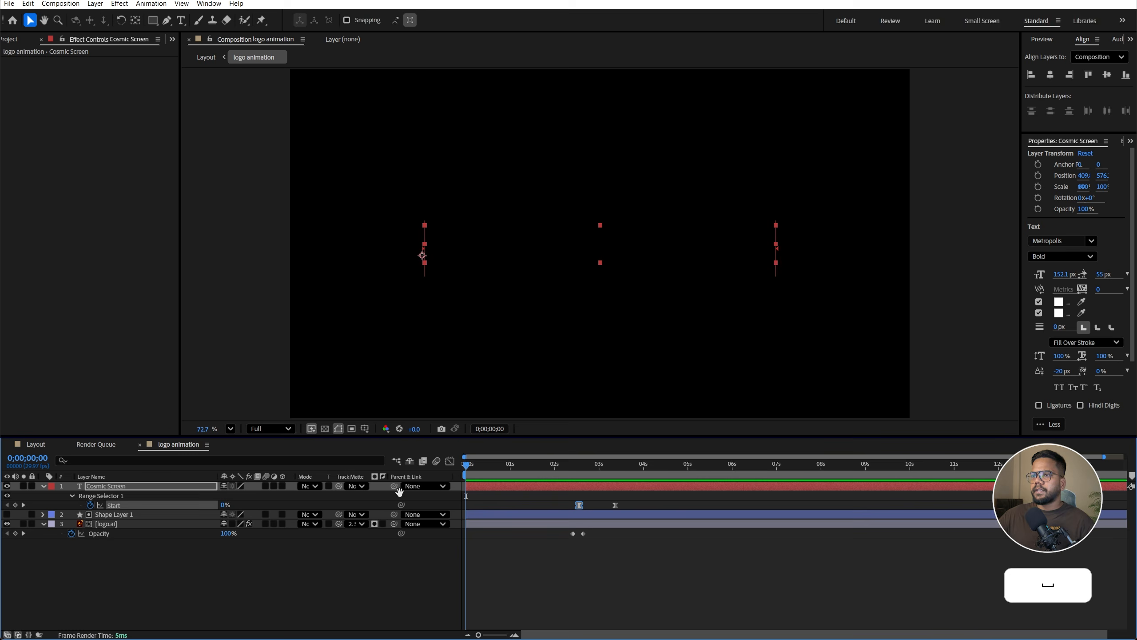
key("Home")
key("space")
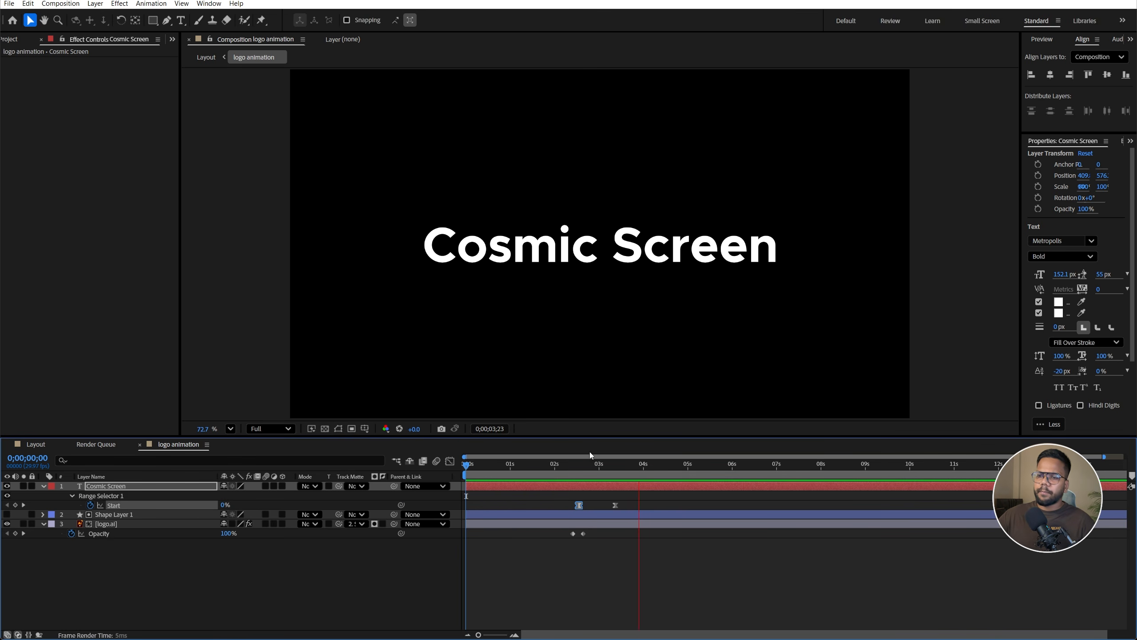
key("space")
left_click(575, 466)
key("space")
key("space")
Add a Start keyframe at 100% at 0;00;04;26 and keyframe Start down to 0% at 0;00;05;26 to hide the text
left_click(594, 466)
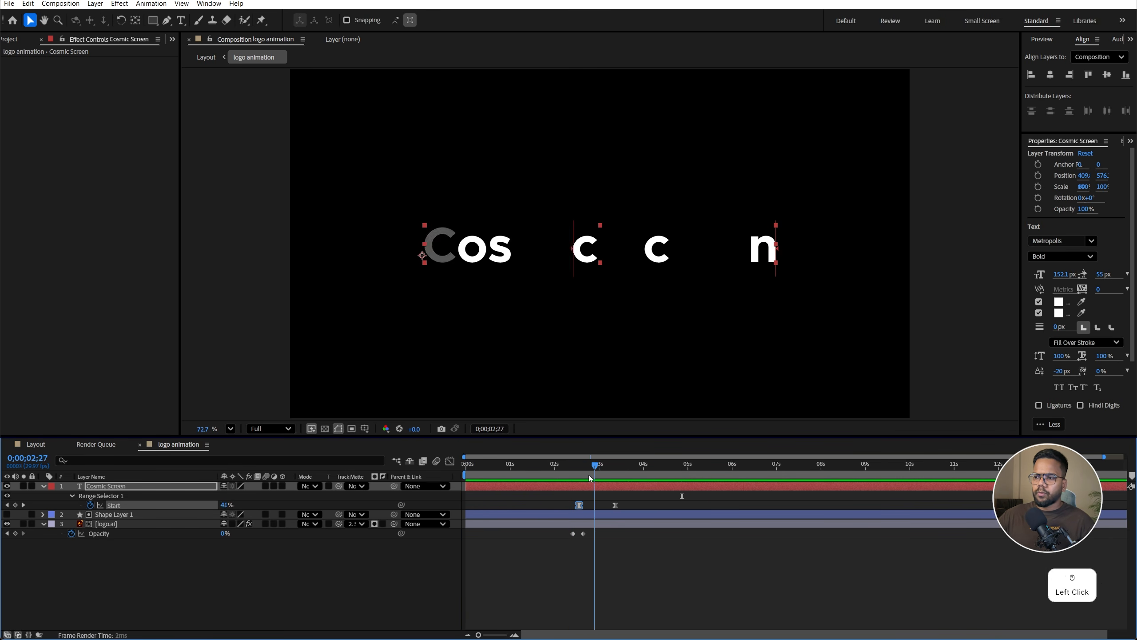
left_click_drag(590, 478, 681, 480)
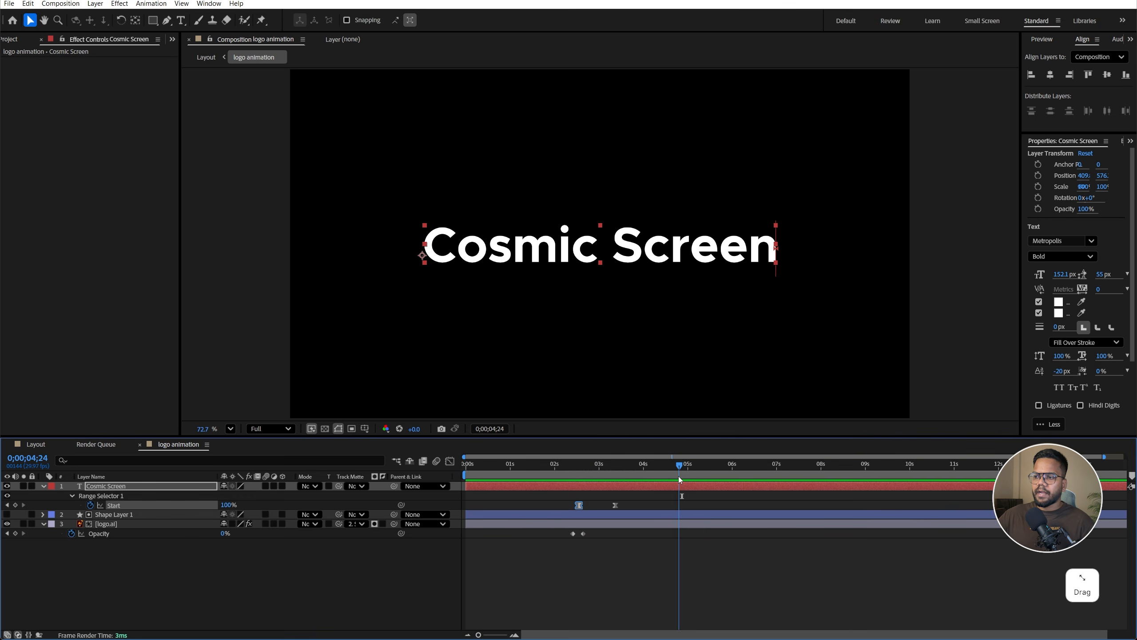
left_click(15, 505)
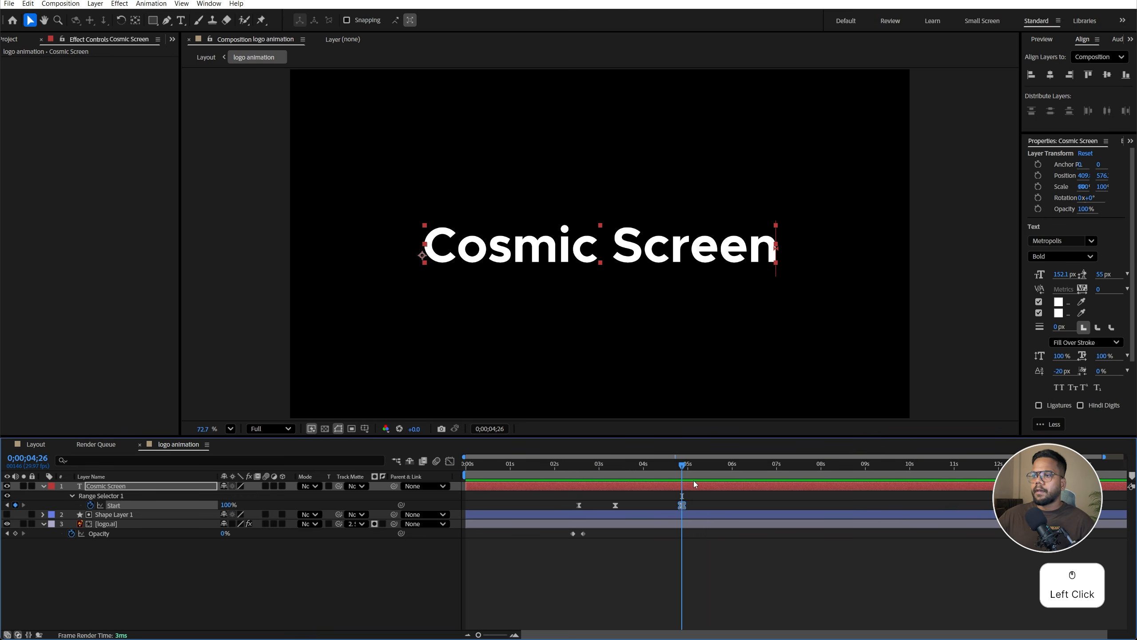
left_click_drag(688, 470, 724, 470)
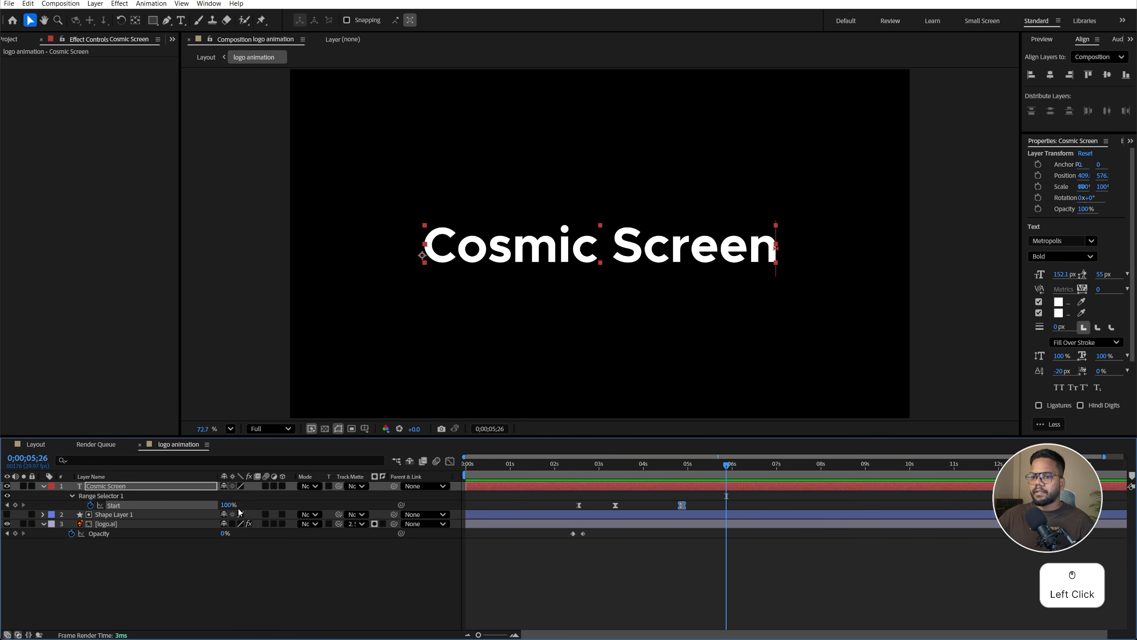
left_click_drag(226, 509, 142, 510)
Pre-compose the Cosmic Screen, Shape Layer 1 and logo.ai layers into a new composition named "Final logo animation"
left_click_drag(92, 536, 158, 487)
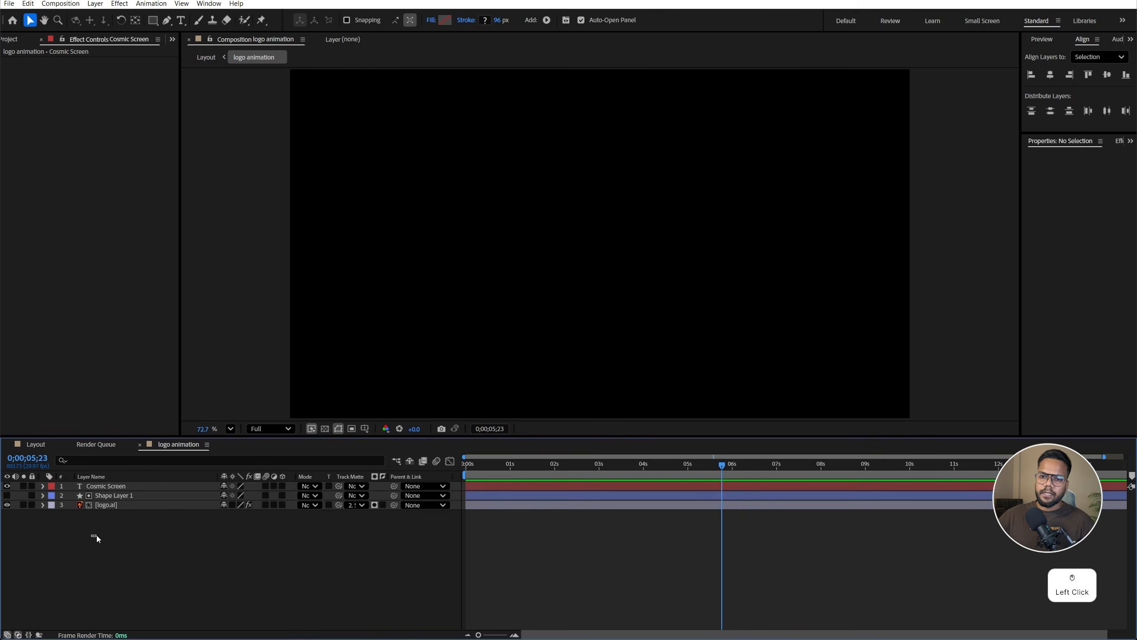
right_click(153, 500)
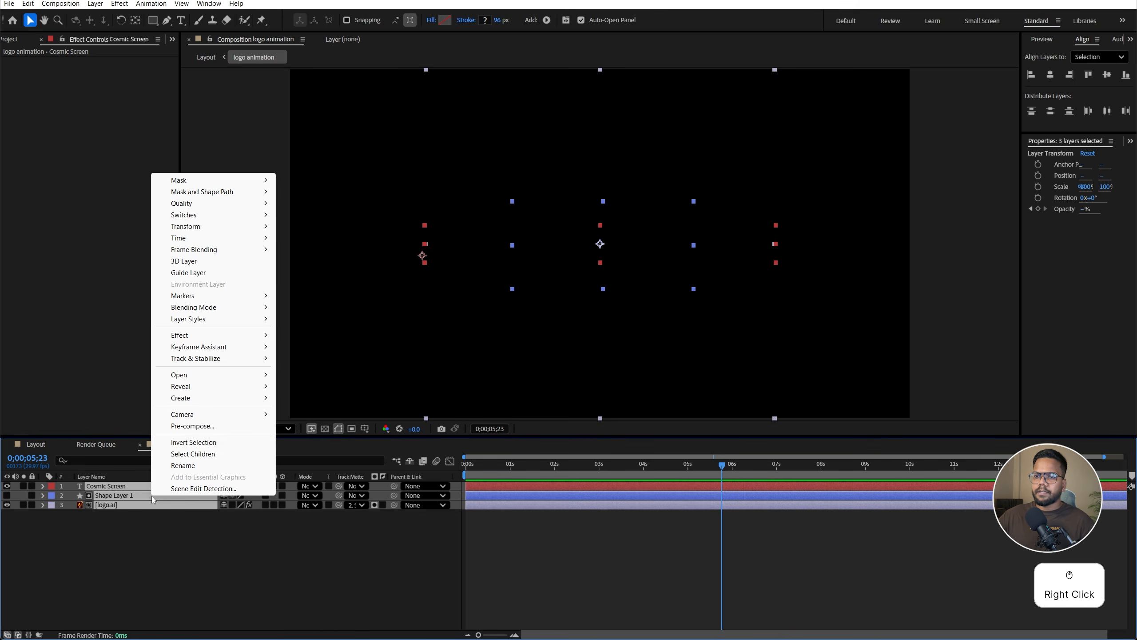
left_click(201, 426)
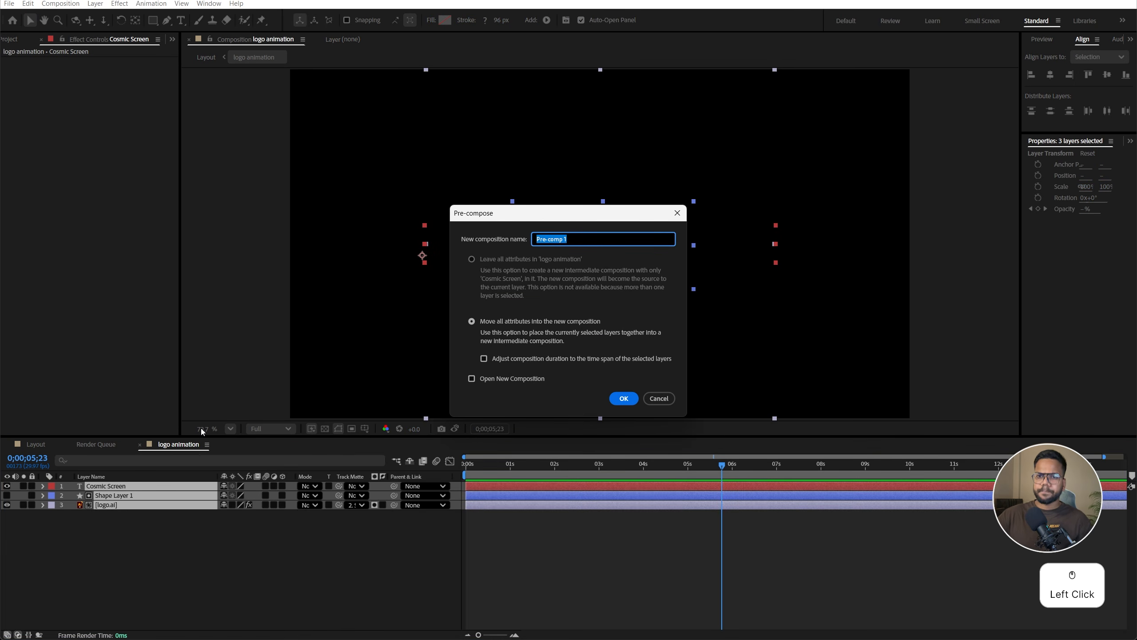
type("Final Logo")
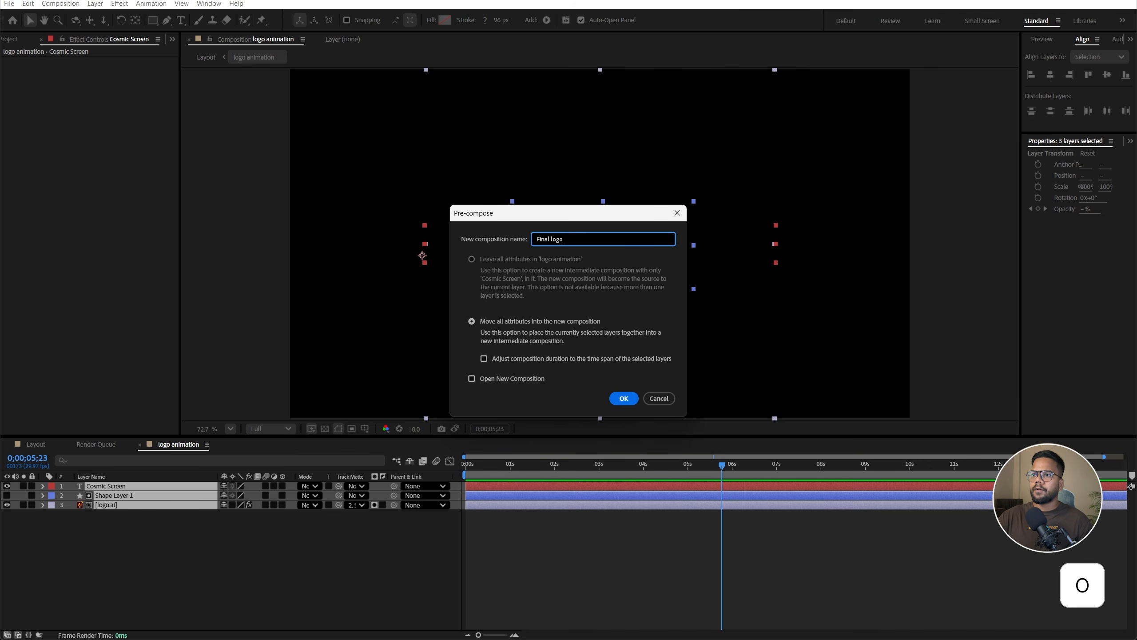
type(" animati")
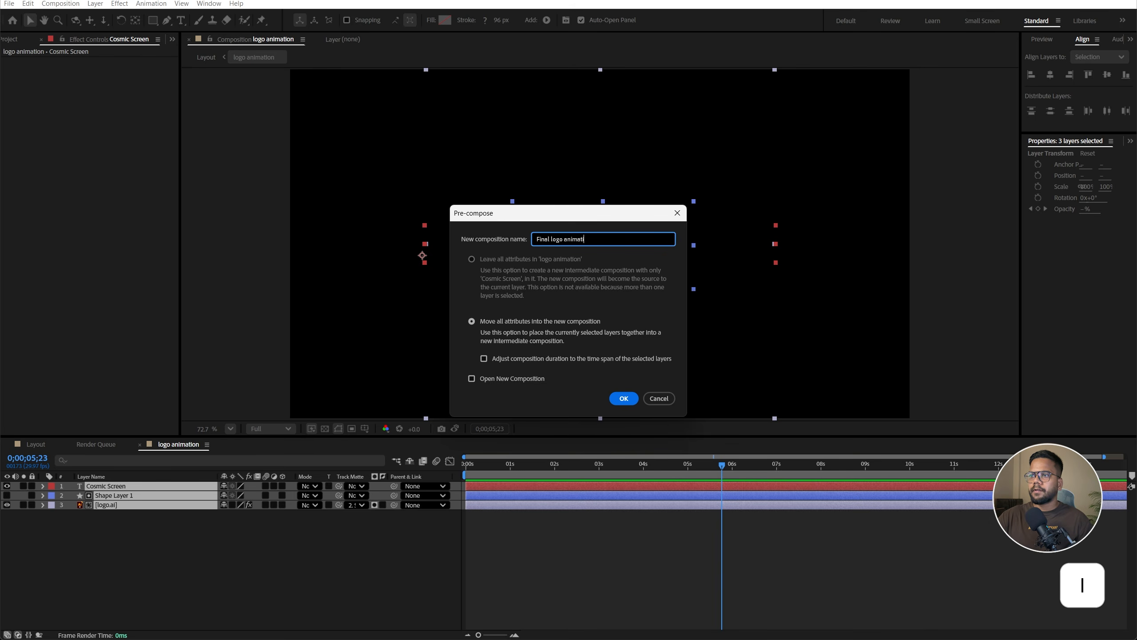
type("on")
key("Return")
Trim the end of the Final logo animation layer to 0;00;05;23
left_click_drag(648, 466, 723, 470)
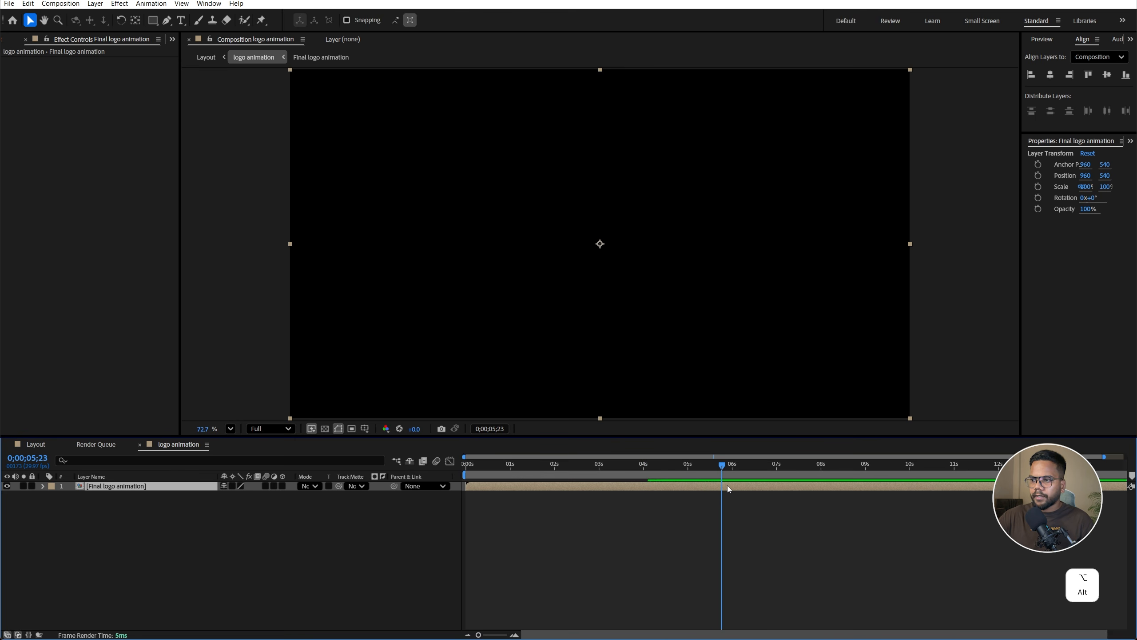
key("alt+bracketright")
left_click(145, 492)
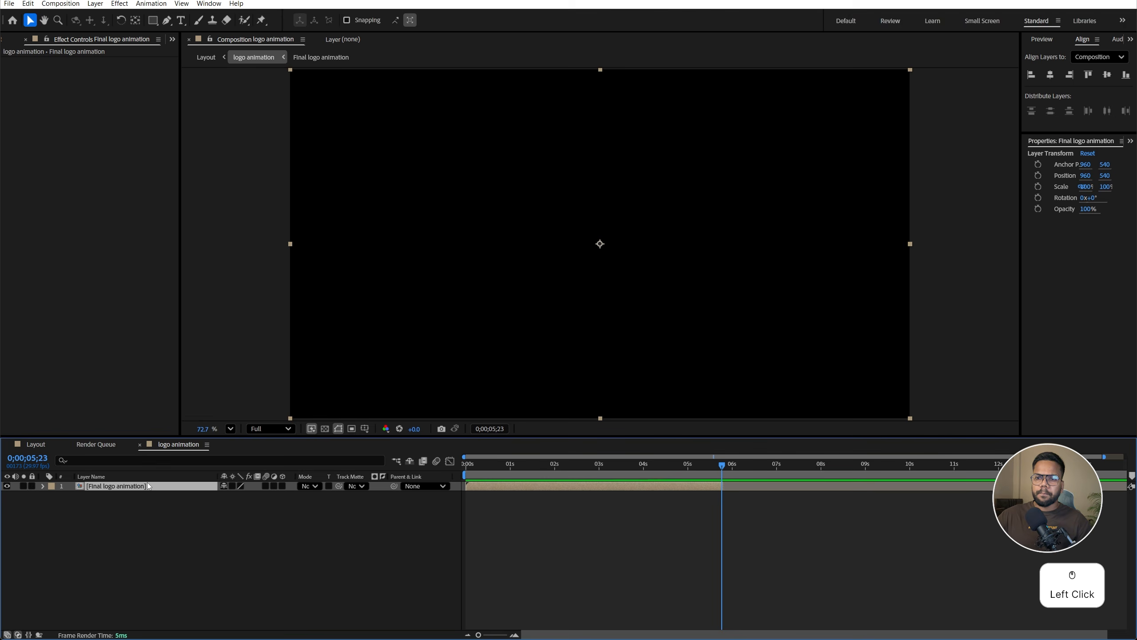
Enable time remapping on the Final logo animation layer, add a Time Remap keyframe at 0;00;05;23 and delete the end keyframe
right_click(149, 486)
mouse_move(207, 231)
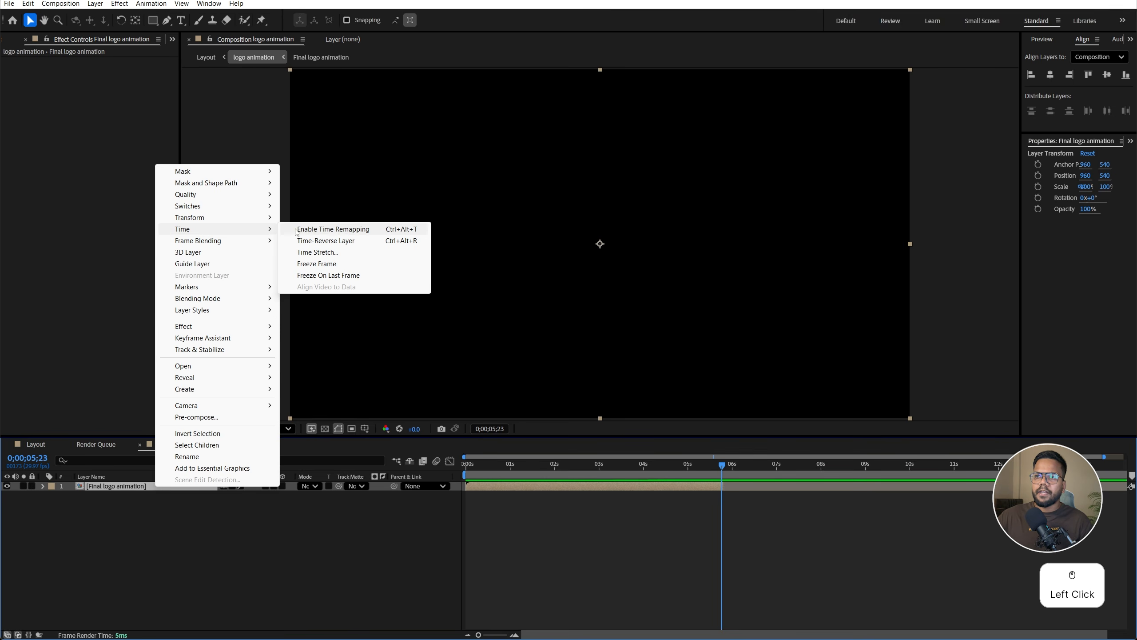
left_click(361, 229)
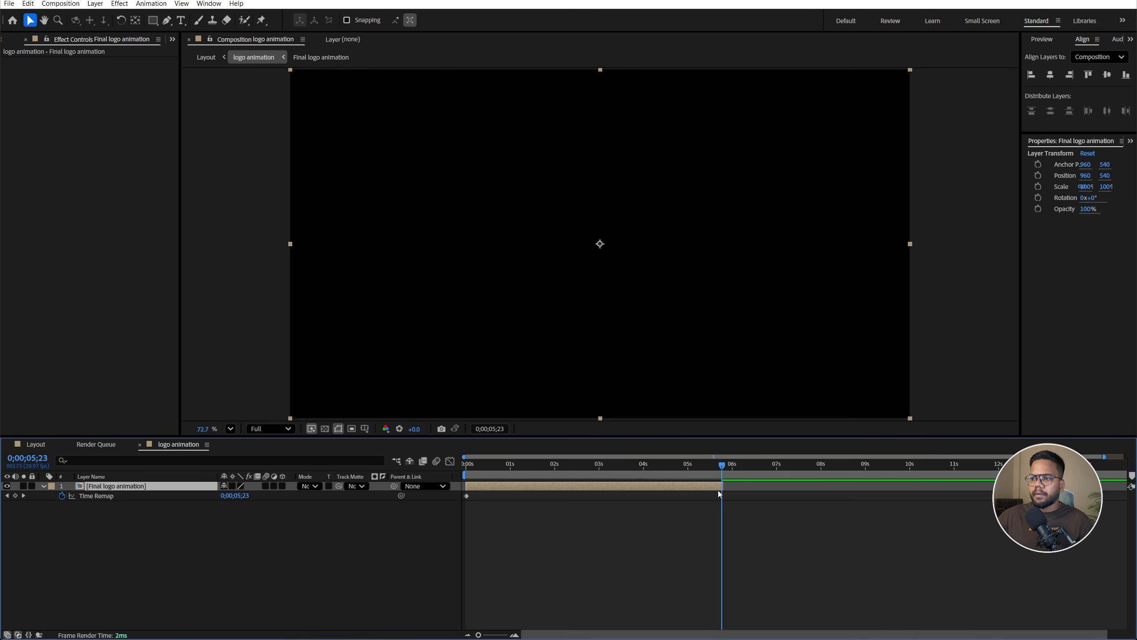
left_click(15, 495)
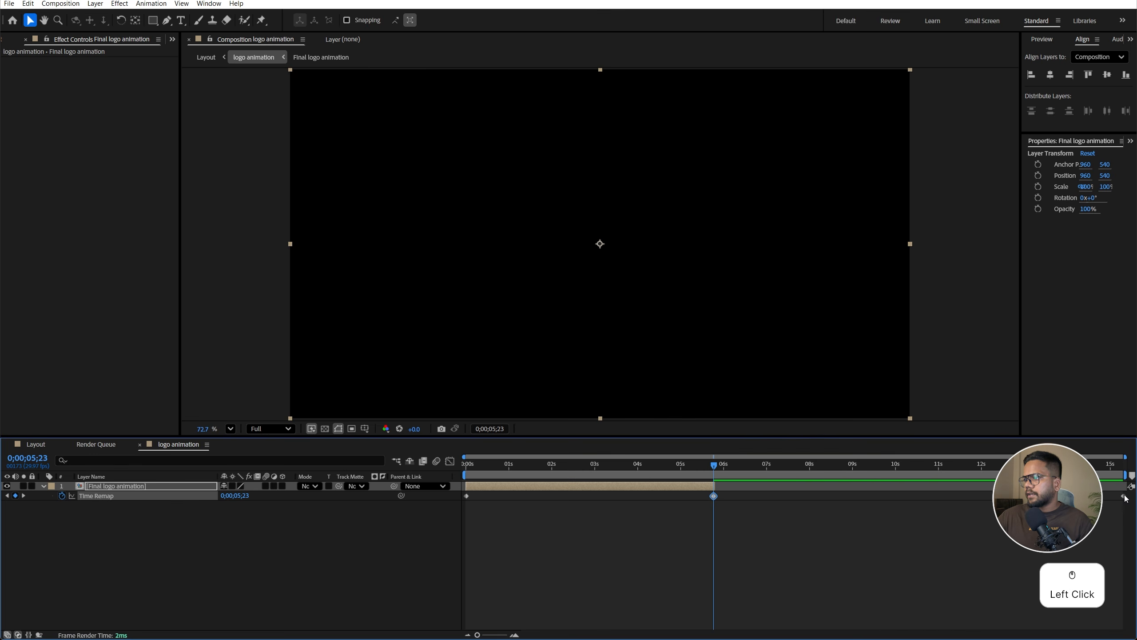
key("Delete")
Add a loopOut() expression to Time Remap and extend the Final logo animation layer to the end of the composition
left_click(64, 512)
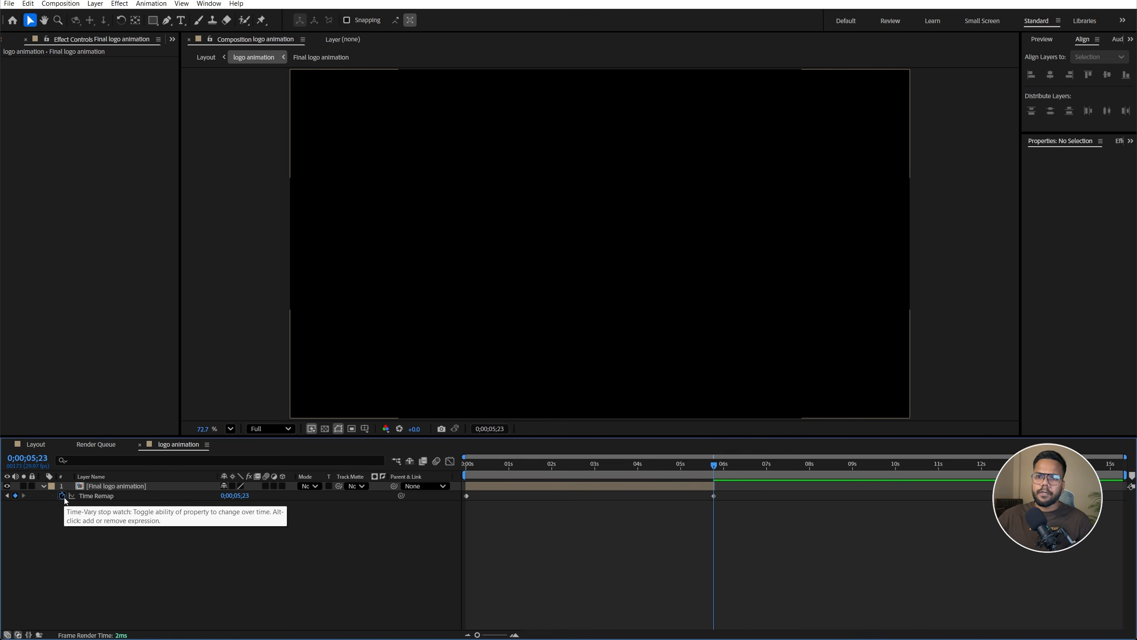
left_click(64, 498, "alt")
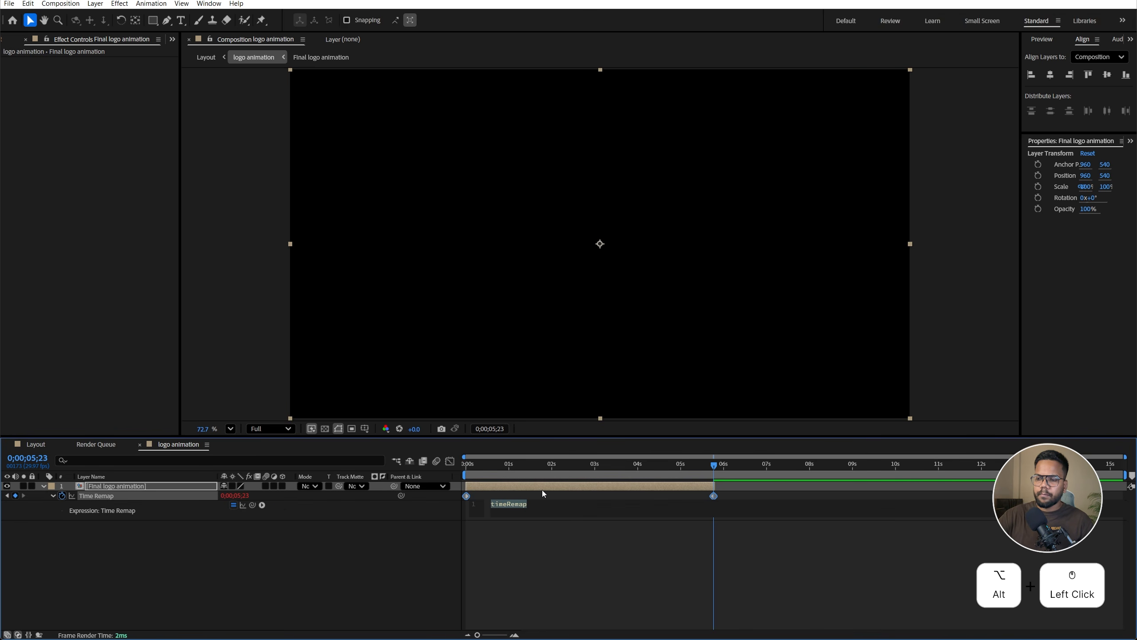
type("loo")
key("Down")
key("Down")
key("Down")
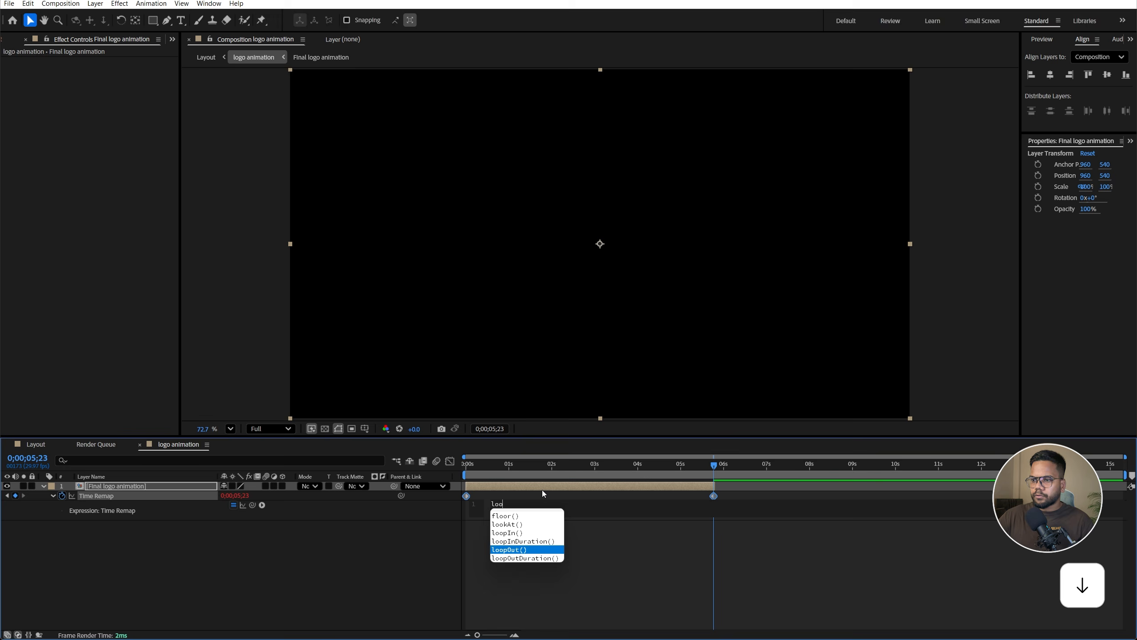
key("Return")
left_click(716, 485)
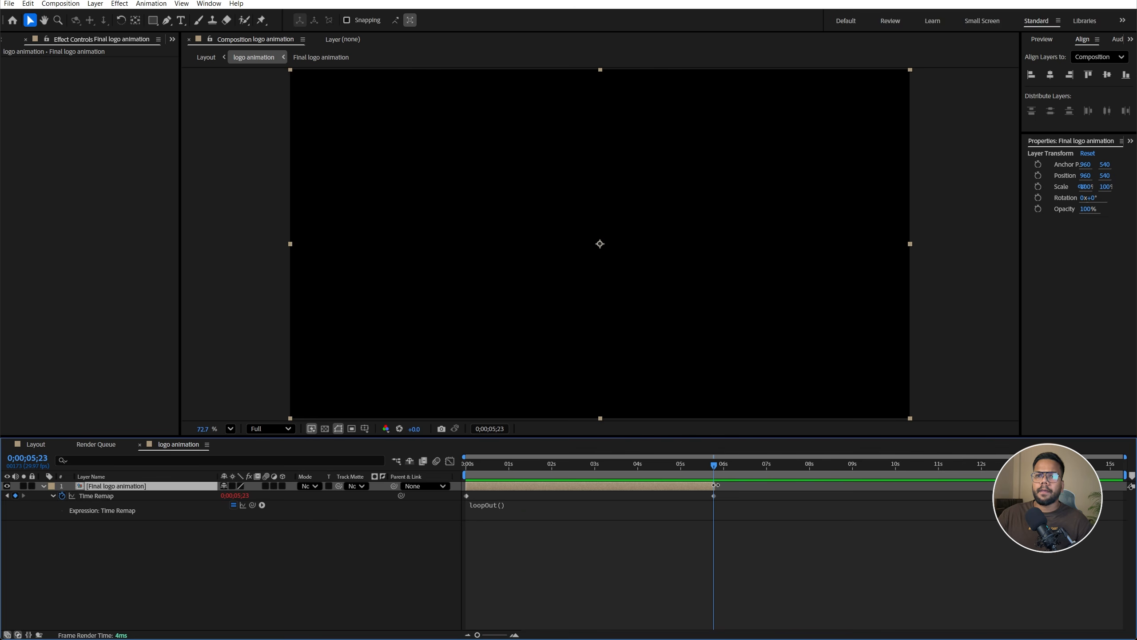
left_click_drag(716, 484, 1125, 484)
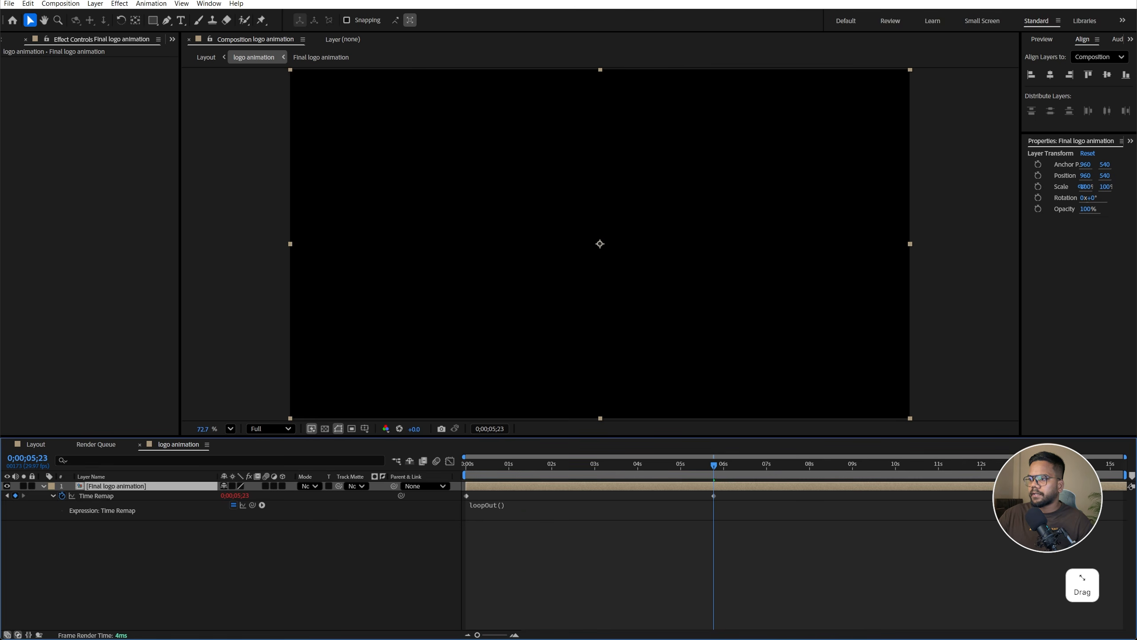
Switch to the Layout composition and preview the looping logo inside its orange tile
left_click(38, 444)
key("space")
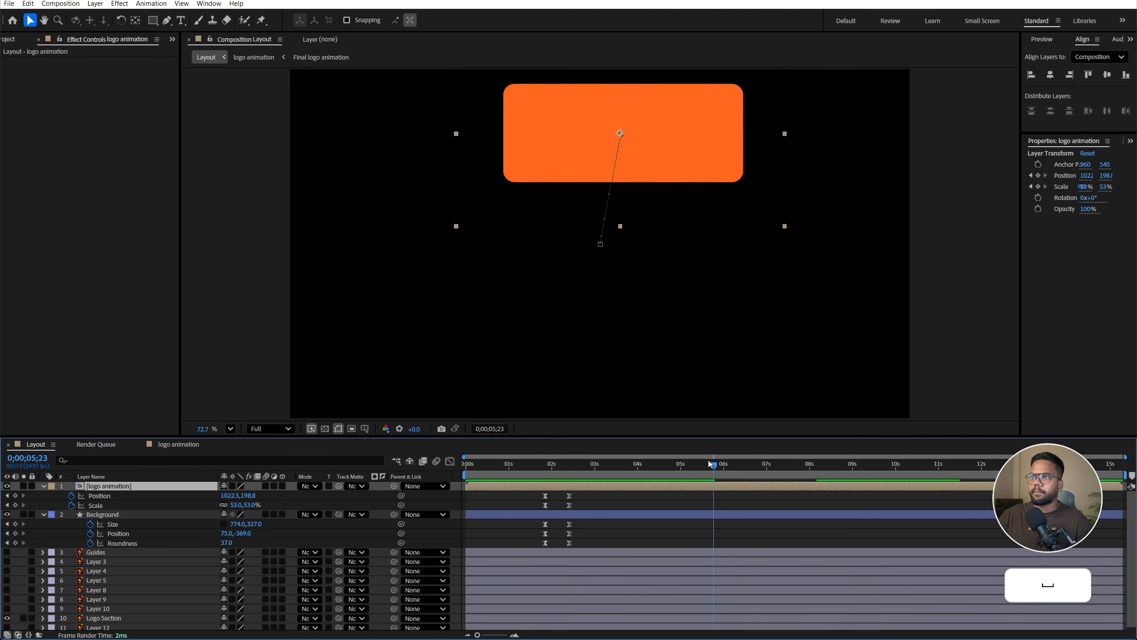
left_click(541, 469)
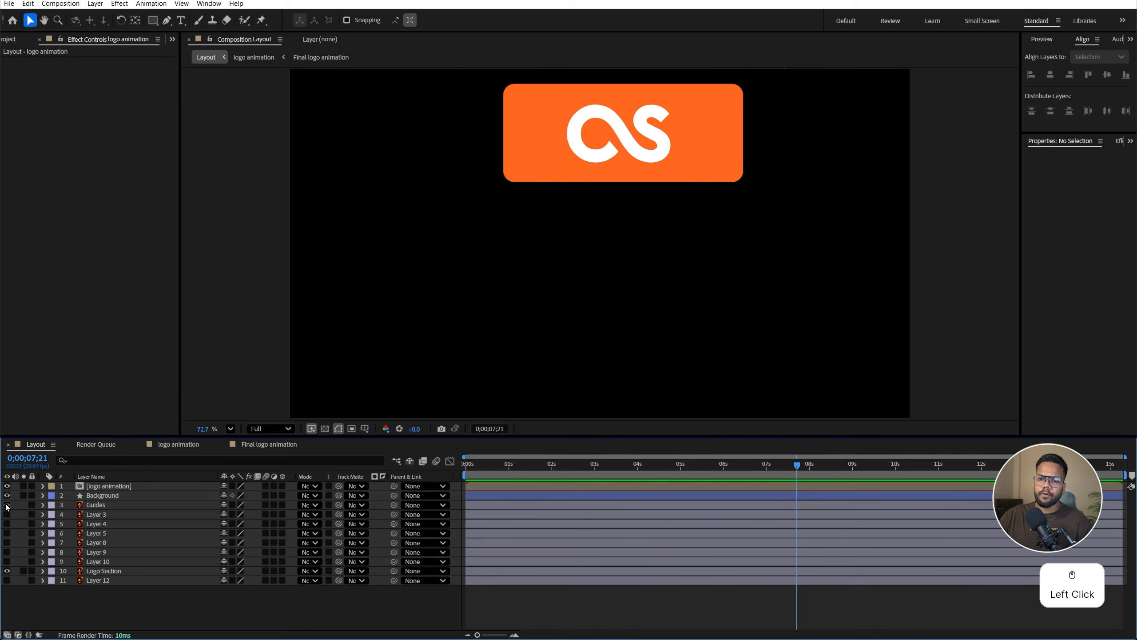
Make all the hidden tile layers in Layout visible and delete the Logo Section layer
left_click(7, 532)
left_click_drag(7, 542, 5, 595)
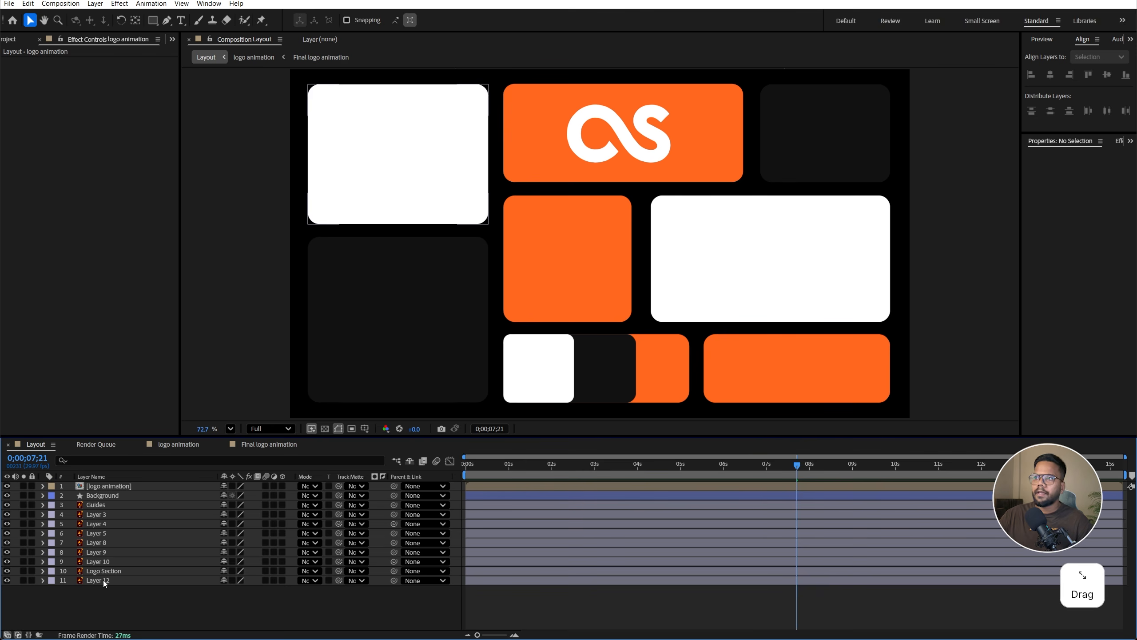
left_click(121, 572)
key("Delete")
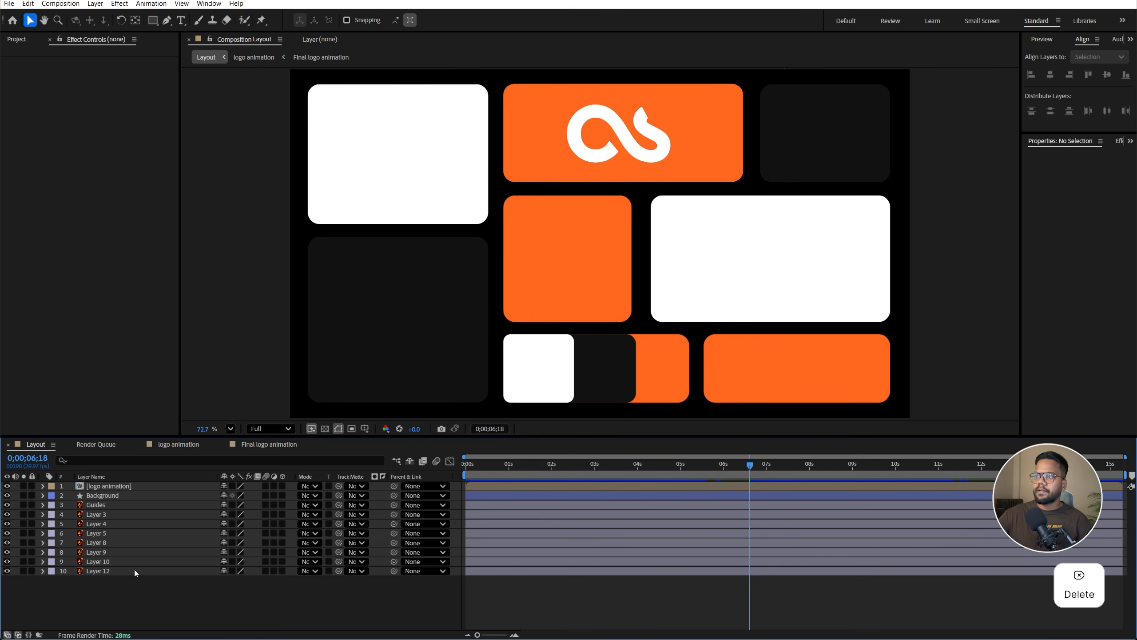
Pre-compose the small dark upper tile (Layer 4) as "3d icon", leaving all attributes in Layout
left_click(859, 122)
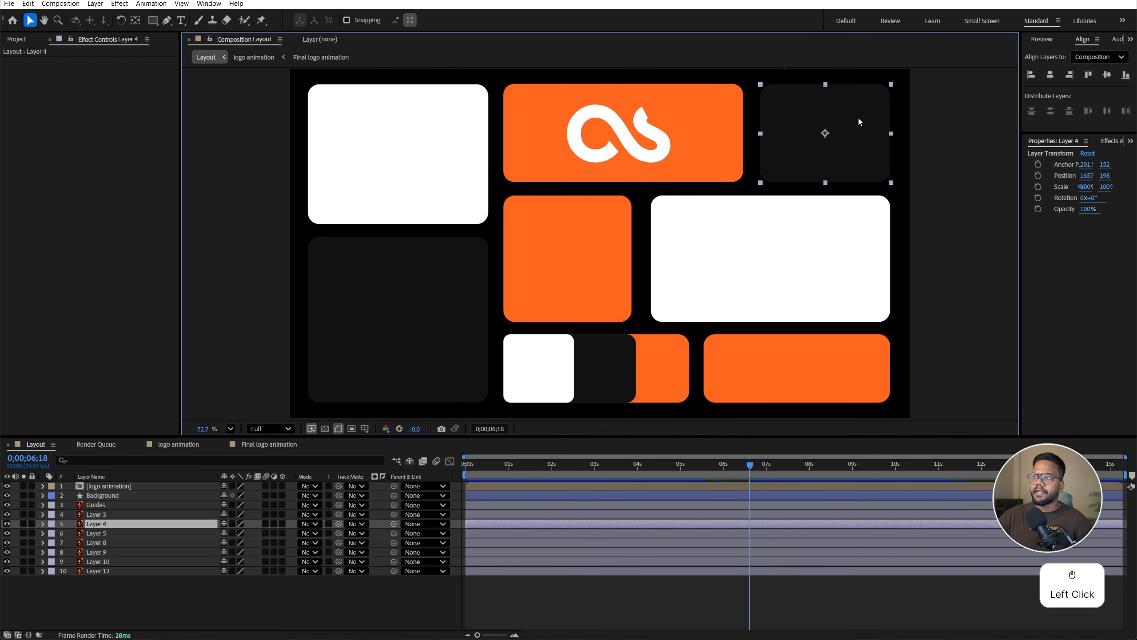
right_click(114, 524)
left_click(179, 450)
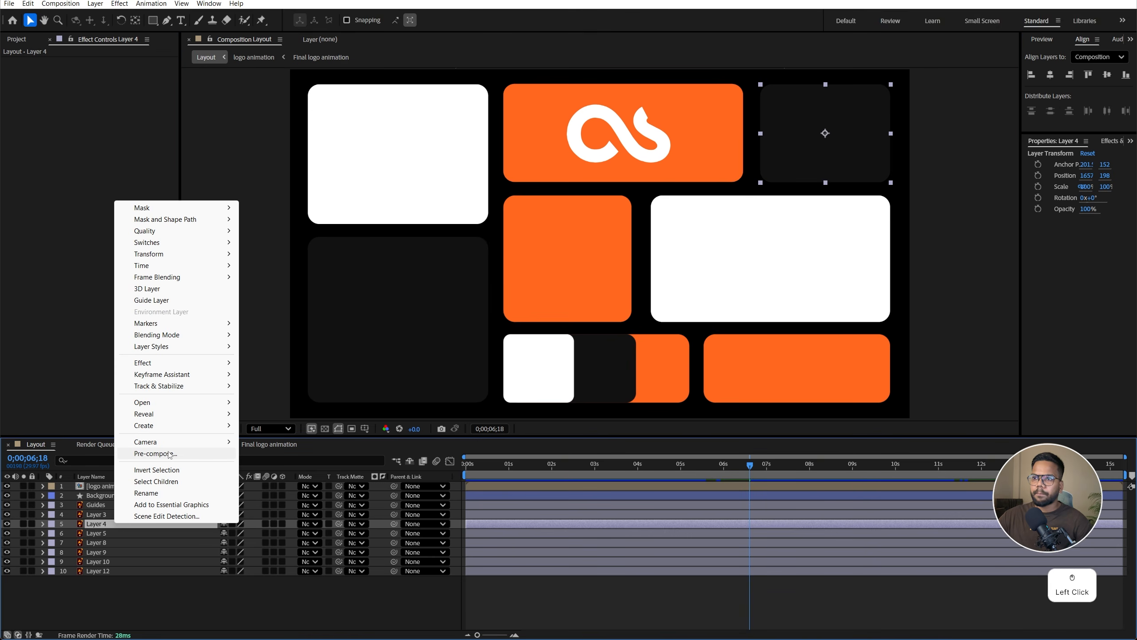
type("3d icon")
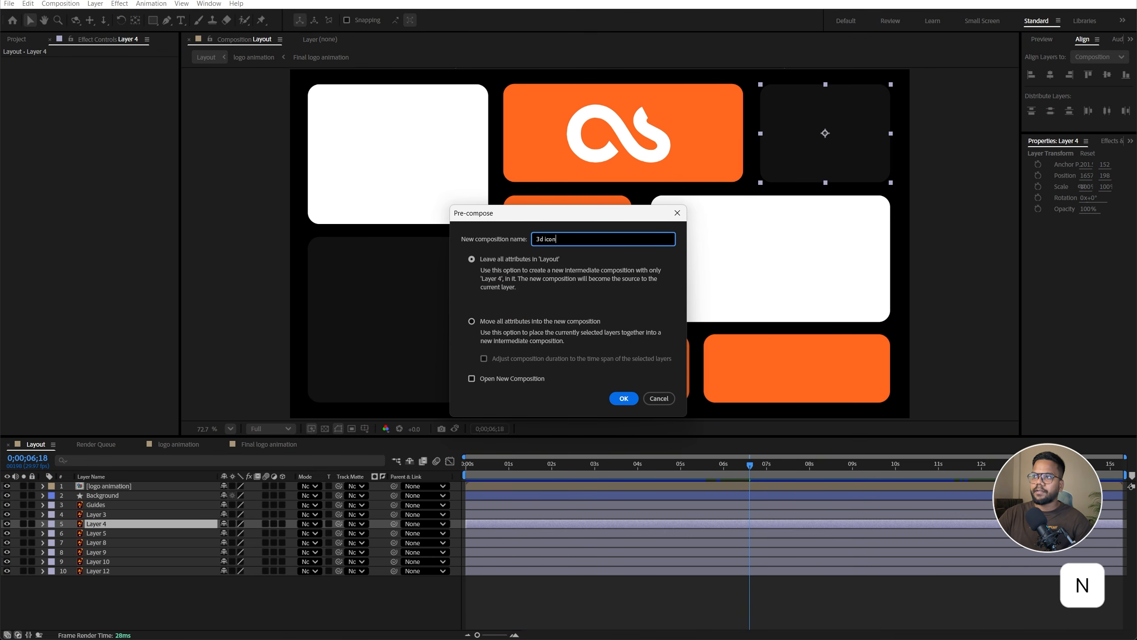
key("Return")
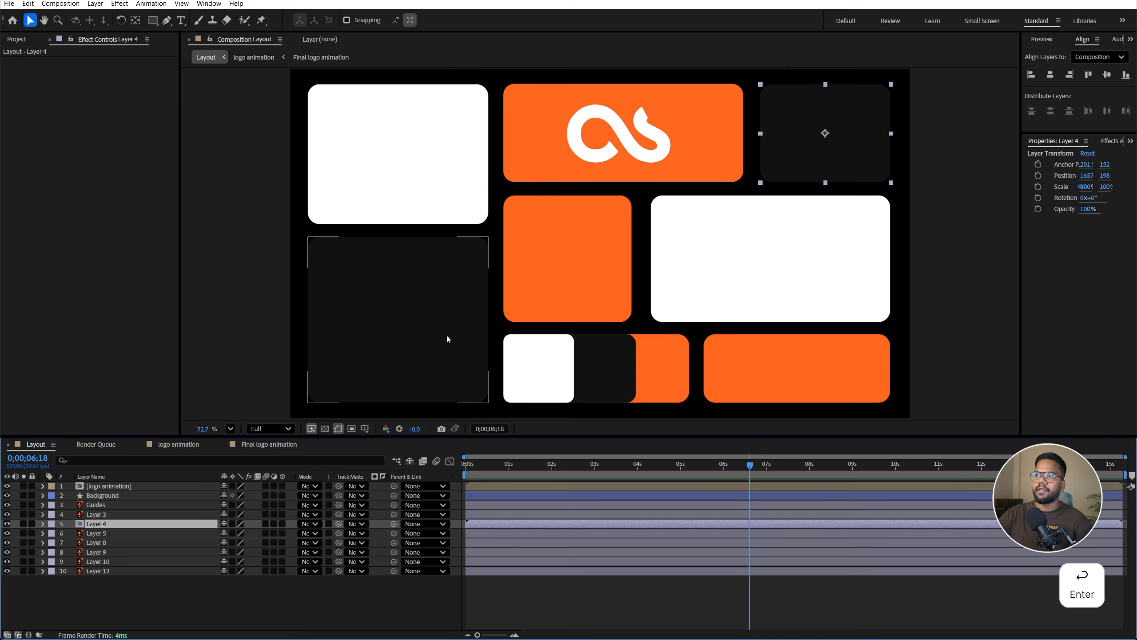
Open the 3d icon composition and set its width to 1000 px with the aspect ratio locked
left_click(114, 476)
double_click(106, 525)
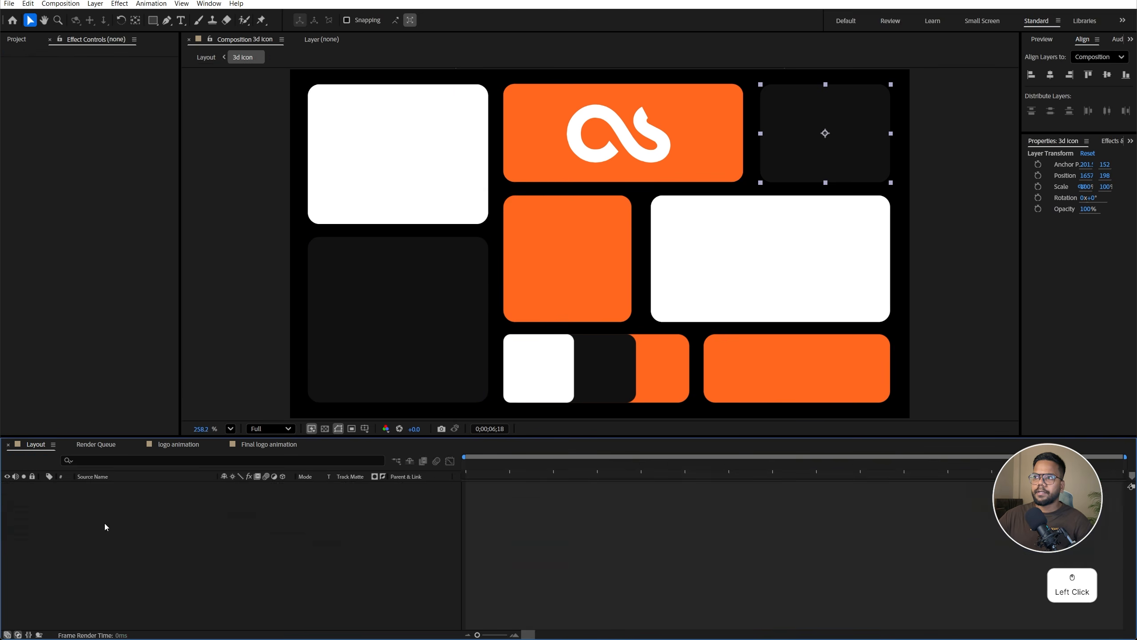
left_click(60, 4)
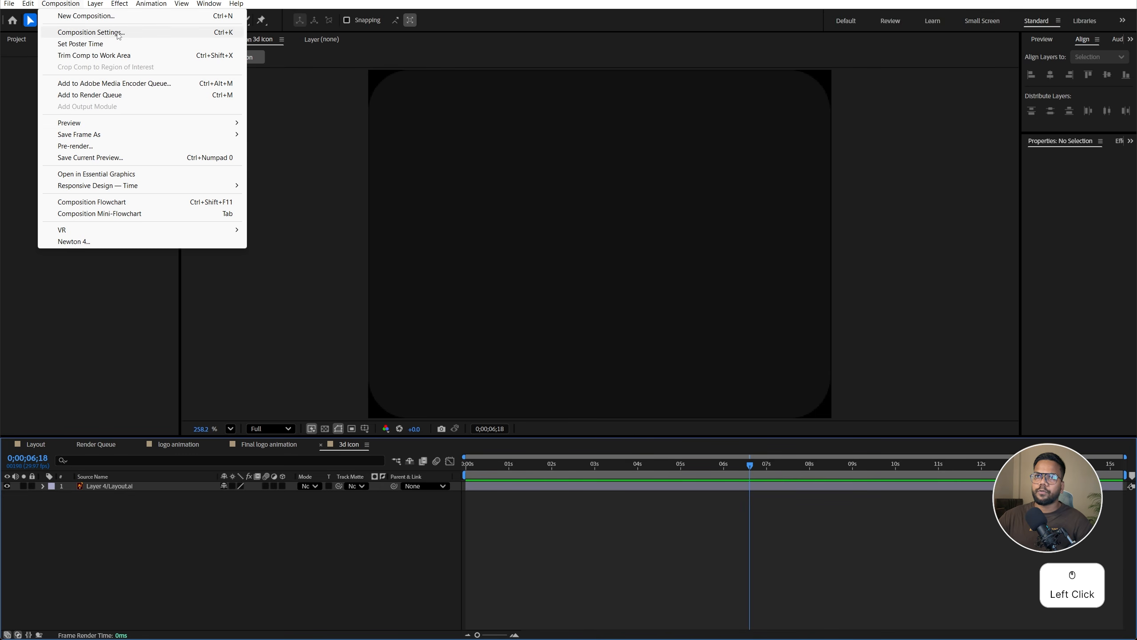
left_click(118, 33)
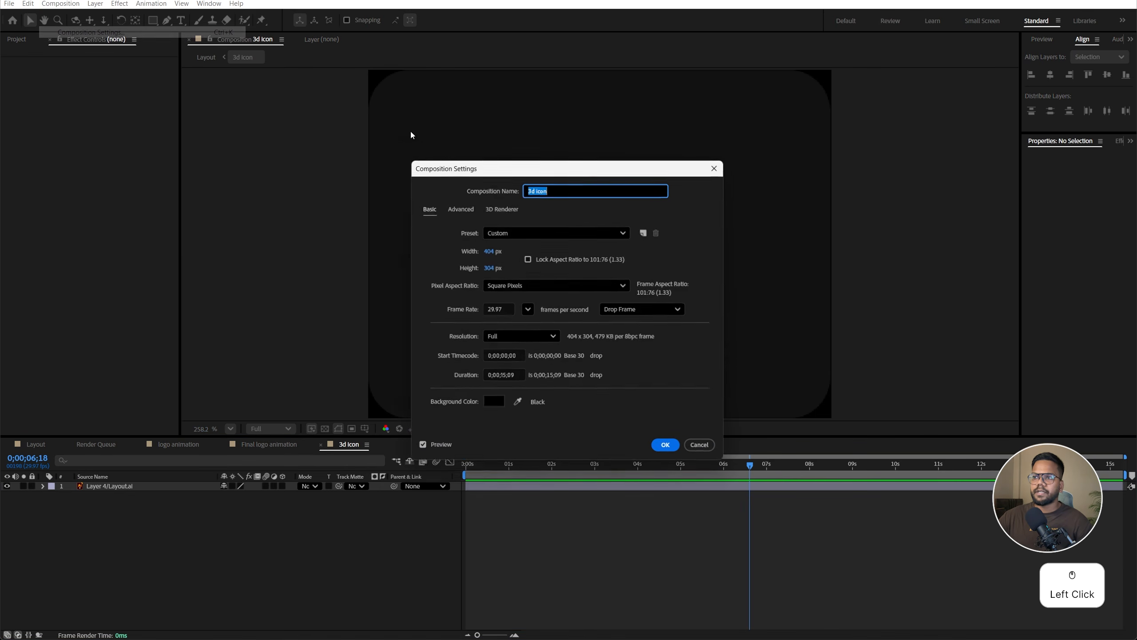
left_click(528, 258)
left_click(488, 249)
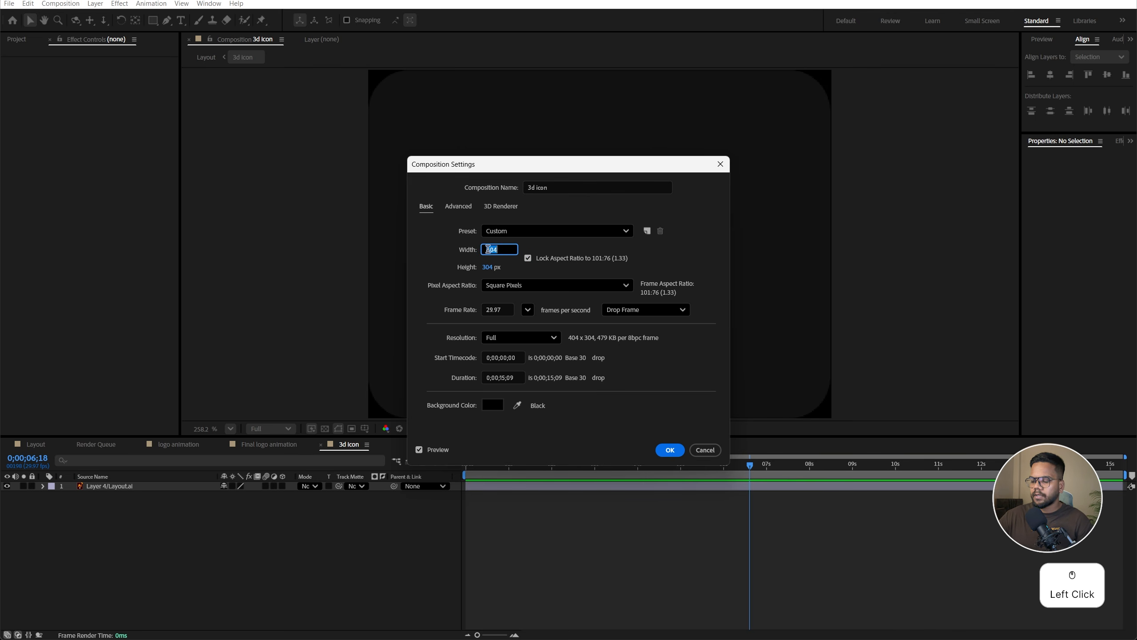
type("1000")
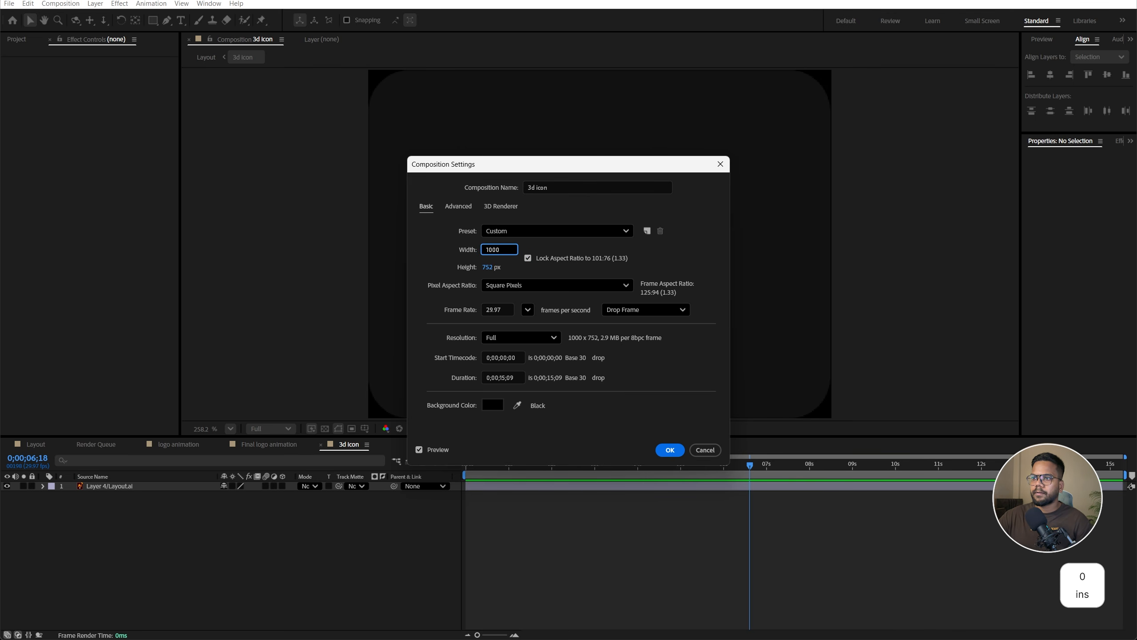
key("Return")
Fit the Layer 4 tile to the 3d icon composition and lock the layer
left_click(129, 486)
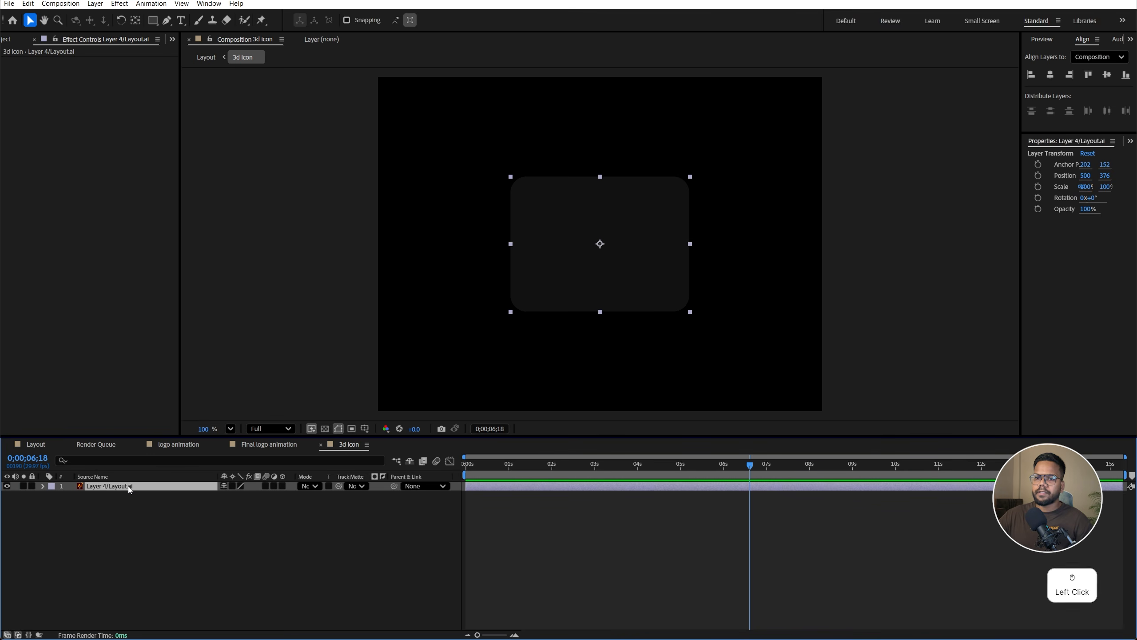
right_click(129, 488)
mouse_move(179, 216)
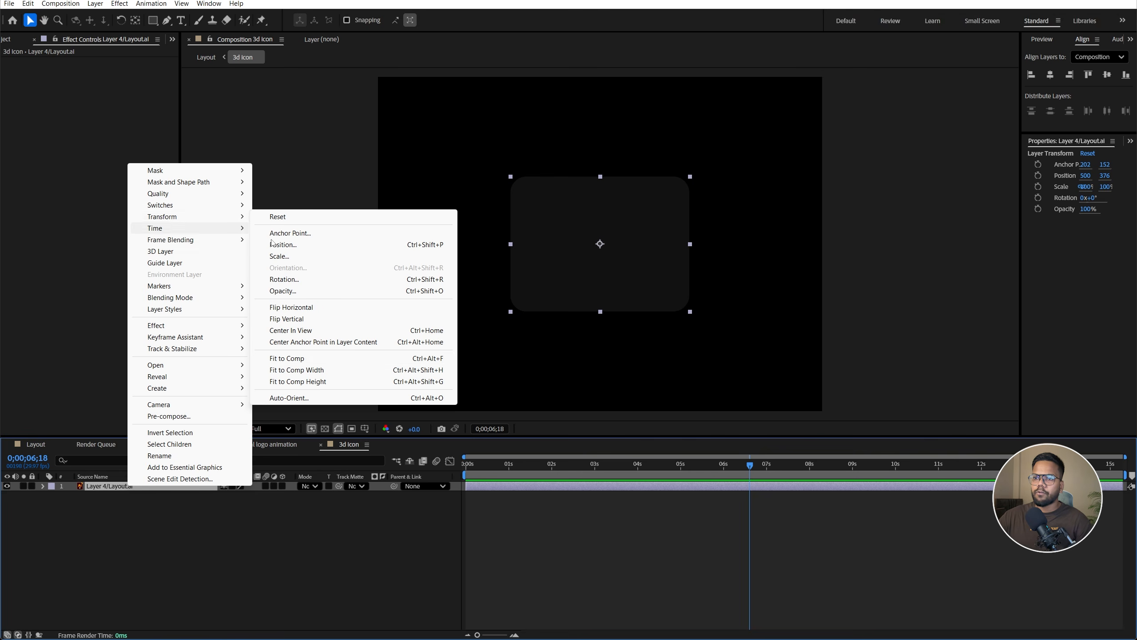
left_click(326, 361)
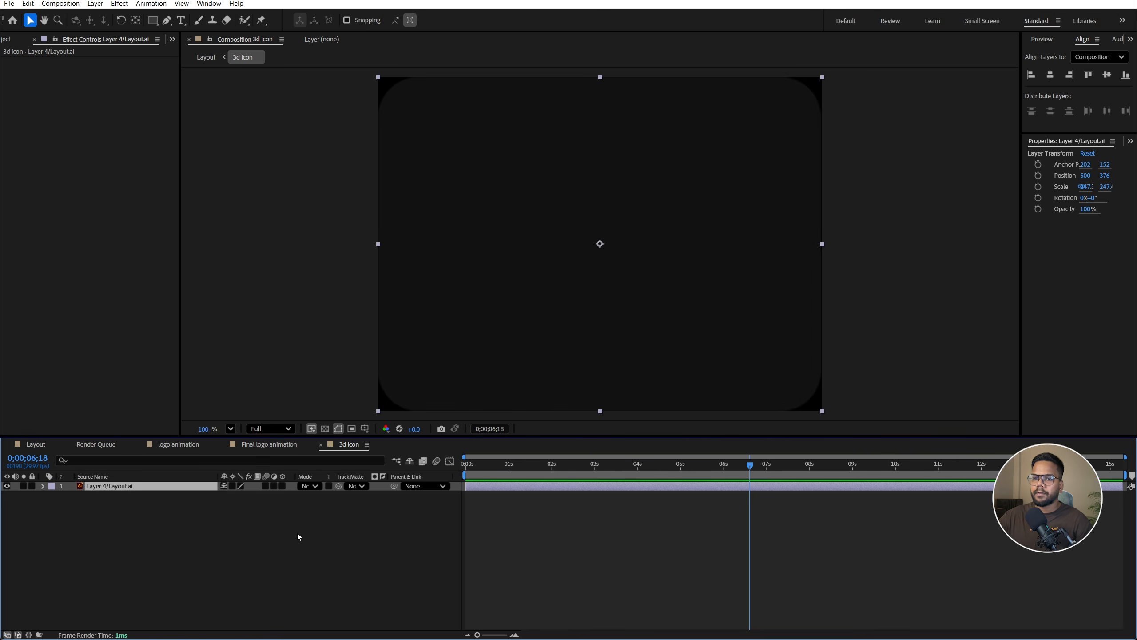
left_click(34, 488)
Add logo.ai to the 3d icon composition, scale it to 78% and move it down to about Y 342
key("ctrl+0")
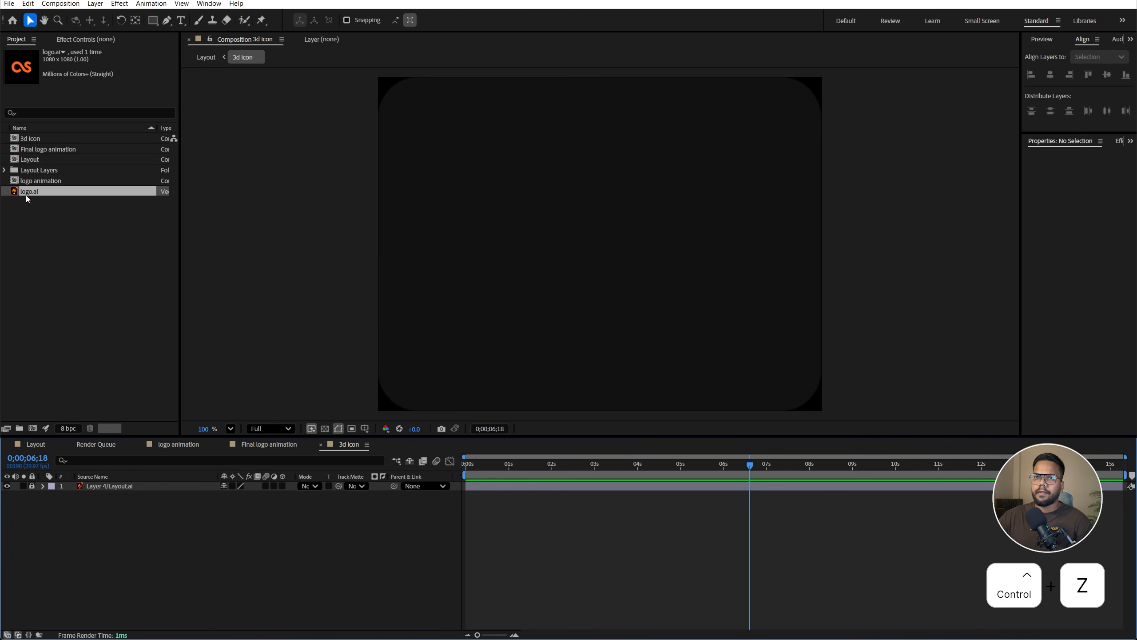
left_click_drag(27, 192, 512, 290)
key("s")
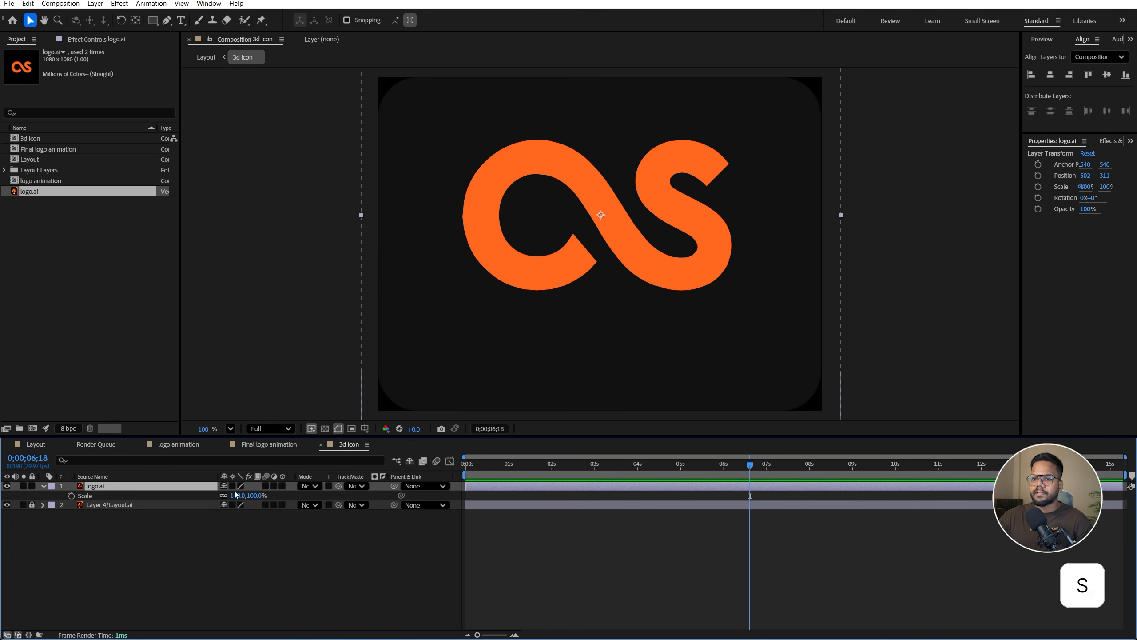
left_click_drag(238, 495, 230, 498)
left_click_drag(581, 246, 581, 259)
key("ctrl+z")
Create shapes from the logo.ai vector layer and delete the original logo.ai layer
right_click(162, 486)
left_click(206, 388)
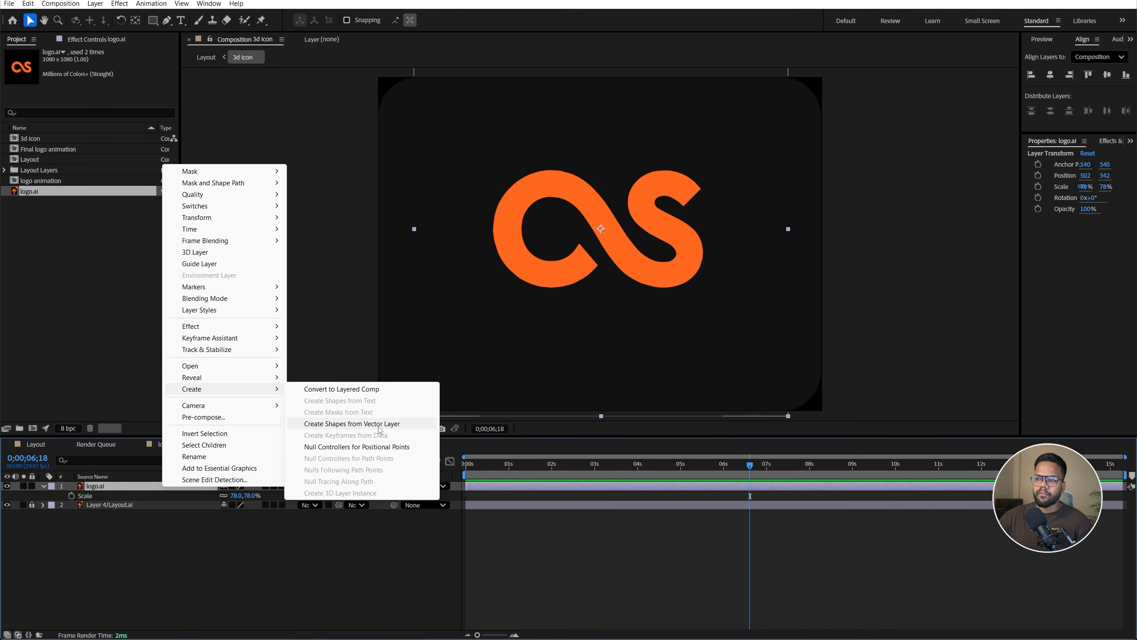
left_click(356, 425)
left_click(150, 496)
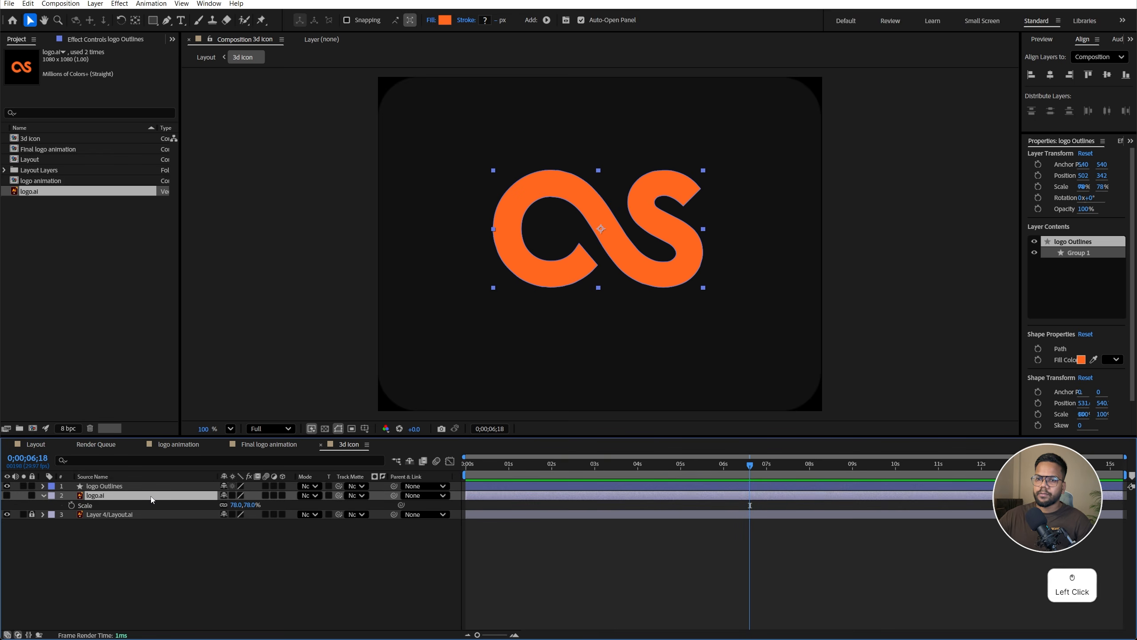
key("Delete")
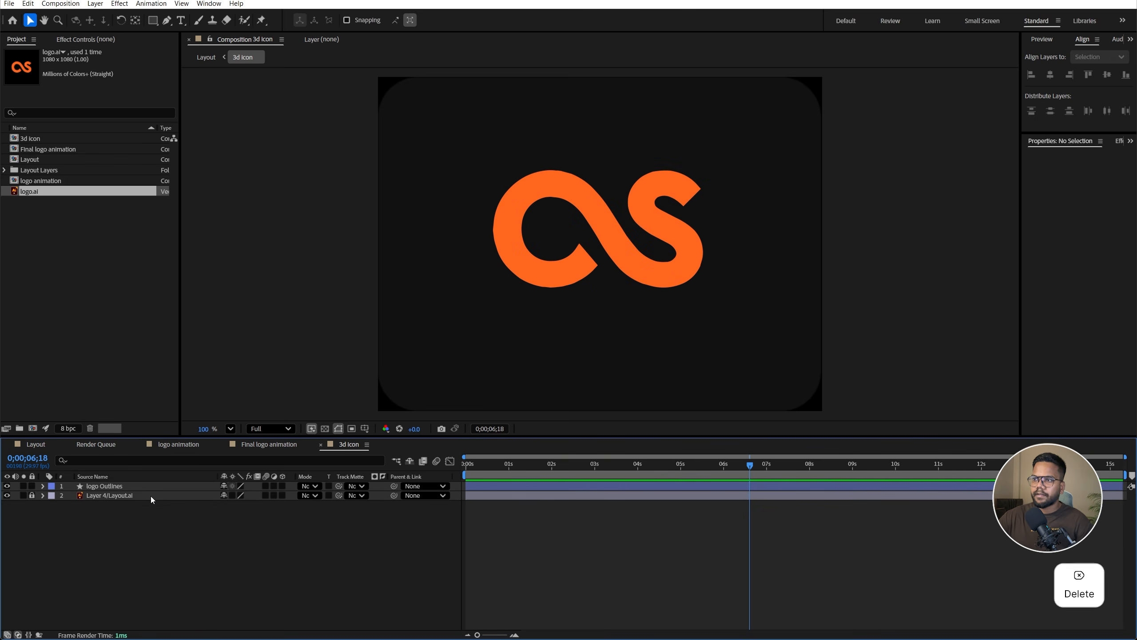
Draw an orange circle about 652 px in diameter over the logo with the Ellipse tool
left_click(153, 21)
key("q")
key("q")
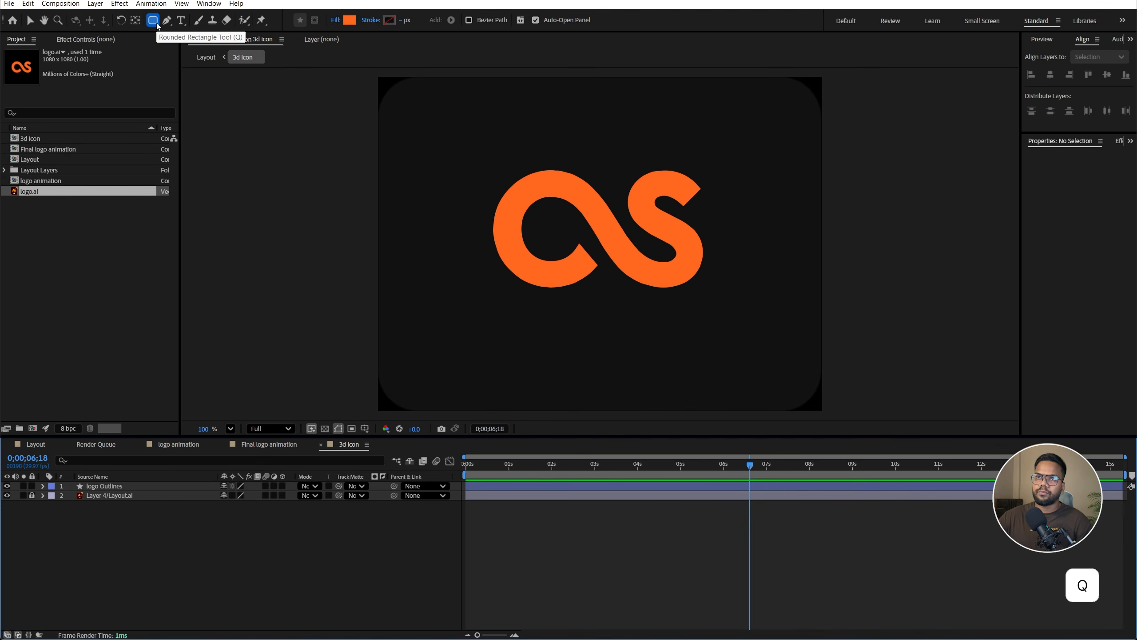
left_click_drag(476, 104, 767, 390)
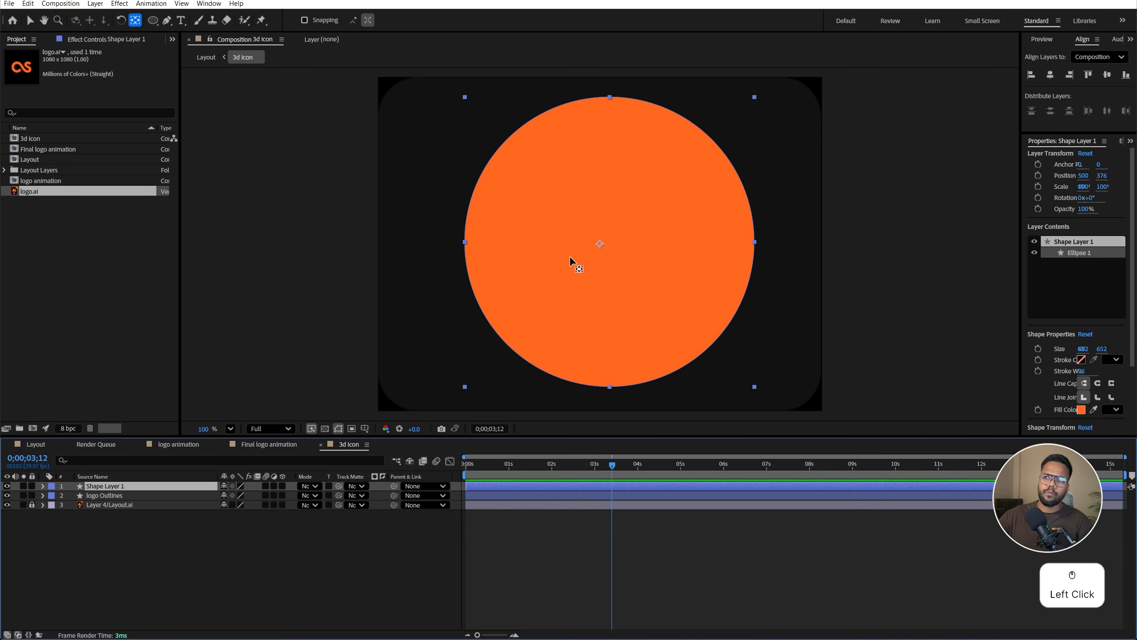
Center the circle's anchor point and place its shape layer beneath logo Outlines
left_click(31, 21)
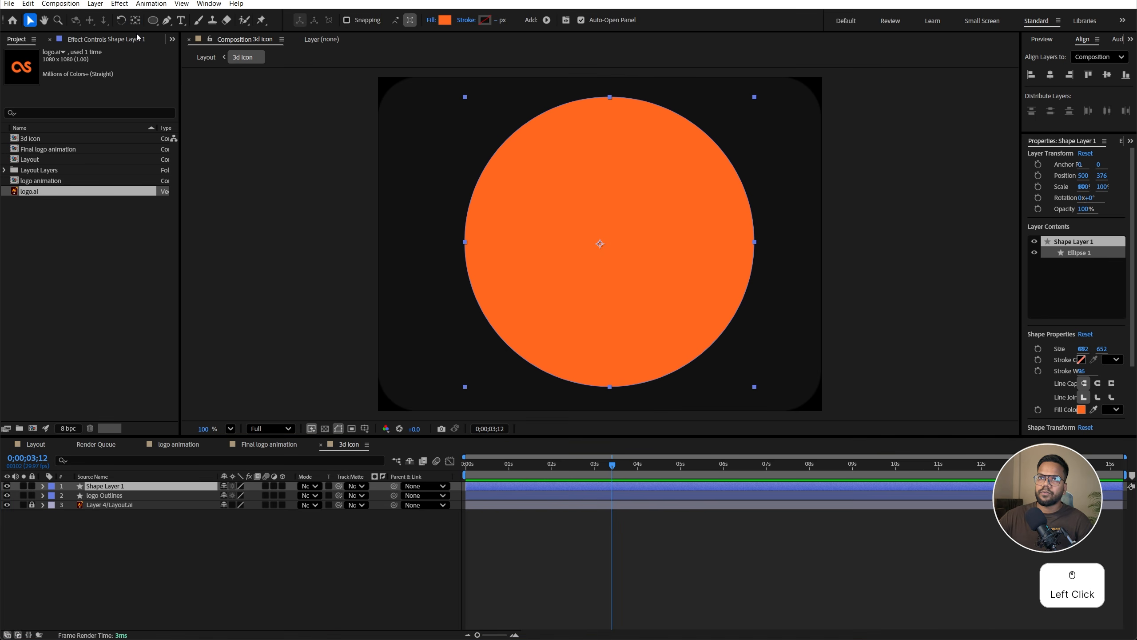
key("ctrl")
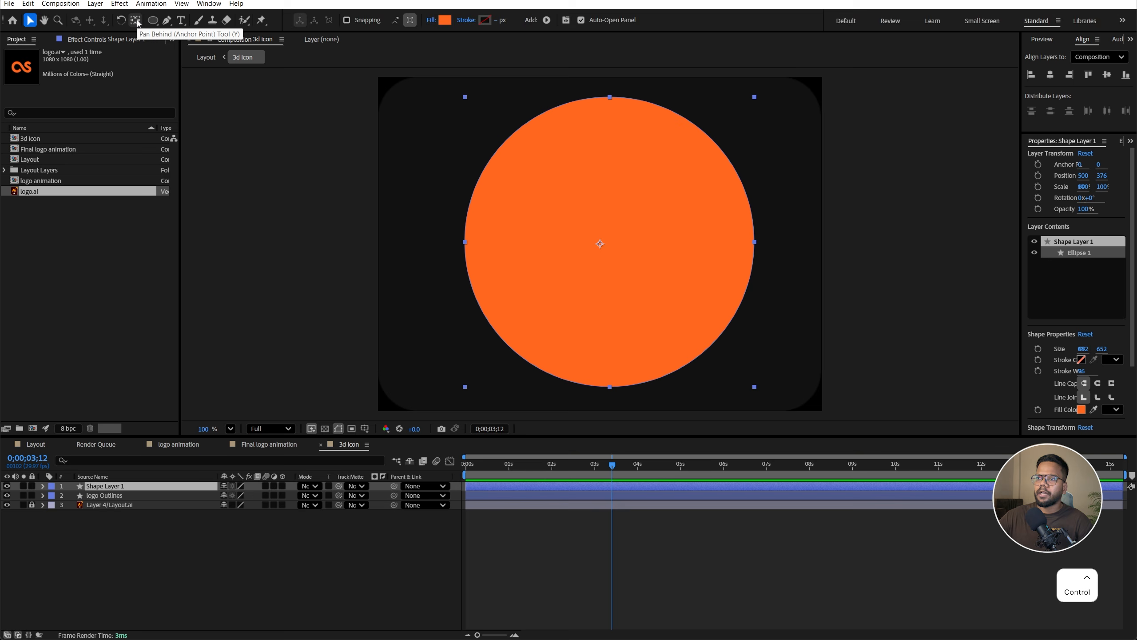
left_click(137, 22, "ctrl")
left_click(139, 494)
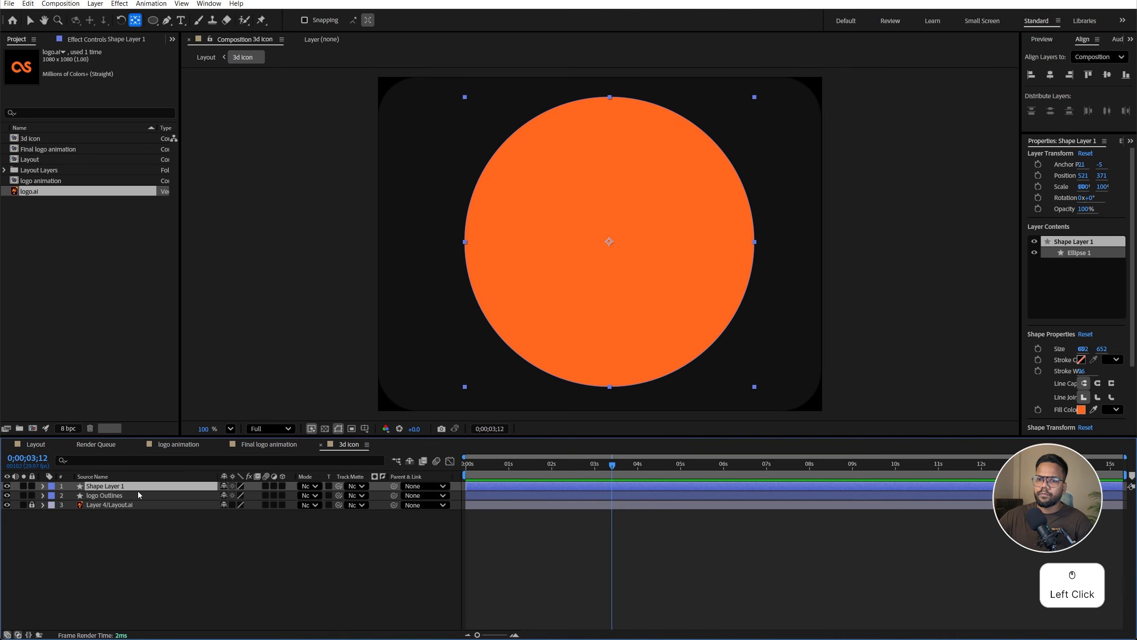
left_click_drag(146, 492, 102, 500)
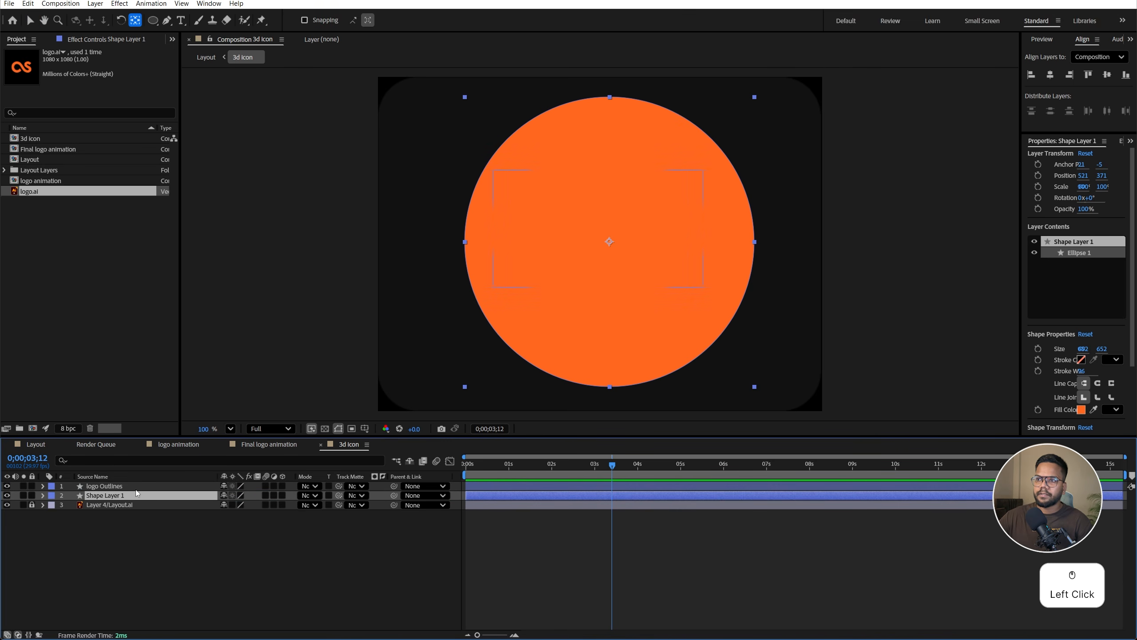
Change the fill color of the logo Outlines layer to white
left_click(104, 486)
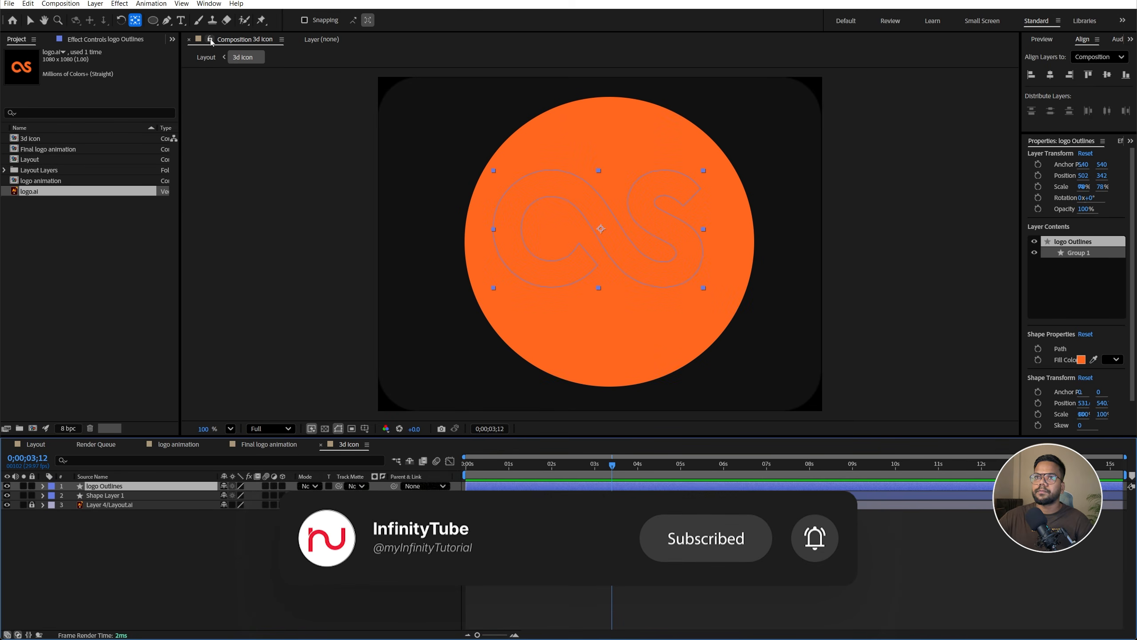
left_click(153, 19)
left_click(349, 19)
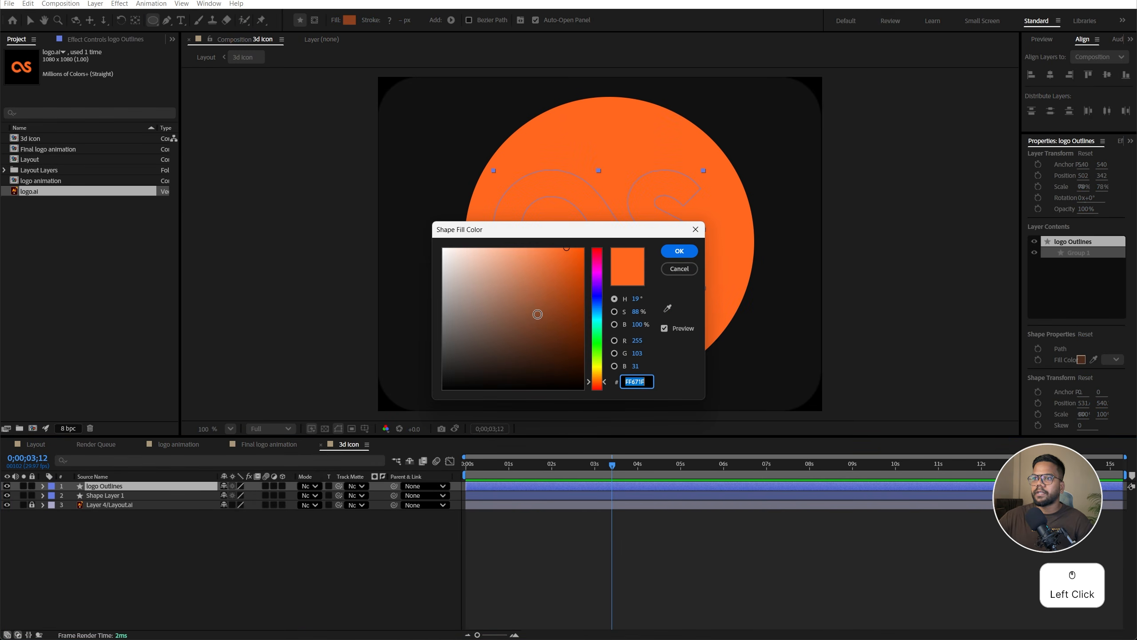
left_click_drag(538, 316, 443, 249)
left_click(679, 251)
key("v")
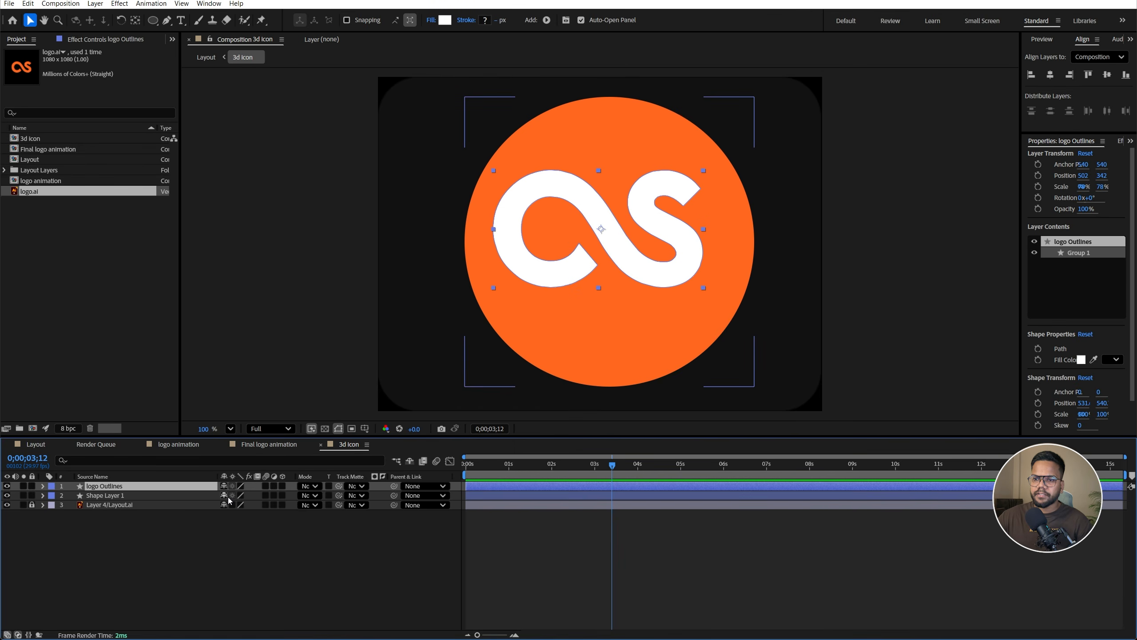
Scale logo Outlines to 65% and move it to the middle of the orange circle
key("s")
left_click_drag(235, 496, 230, 496)
key("v")
left_click_drag(643, 260, 649, 274)
Make the logo Outlines and circle layers 3D and set the composition's renderer to Advanced 3D
left_click(114, 505)
left_click(128, 487, "shift")
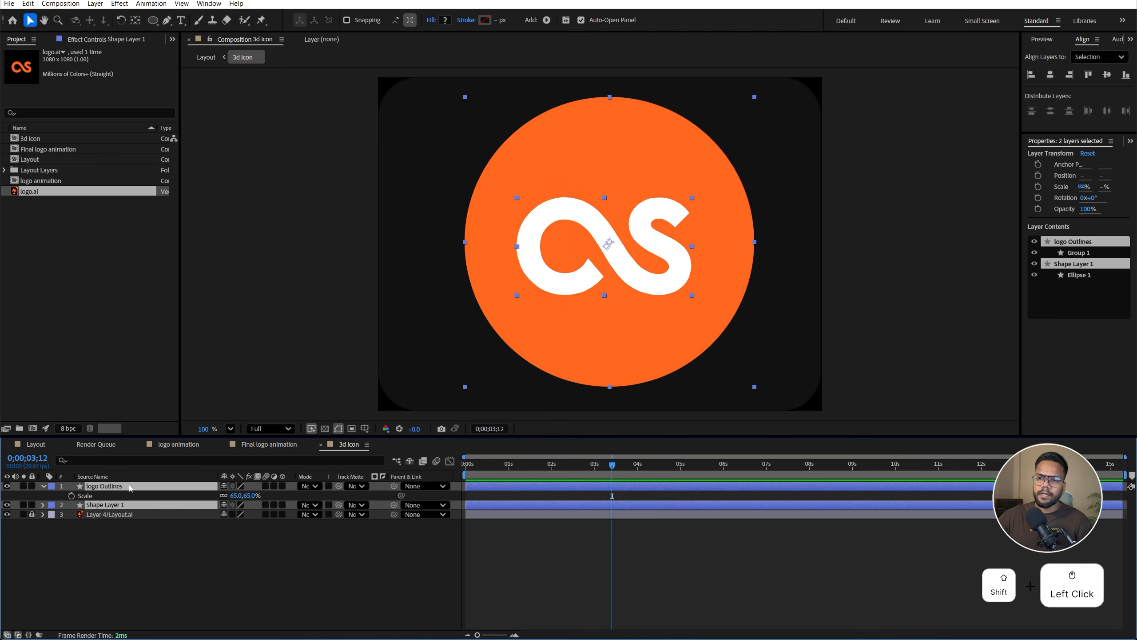
left_click(283, 485)
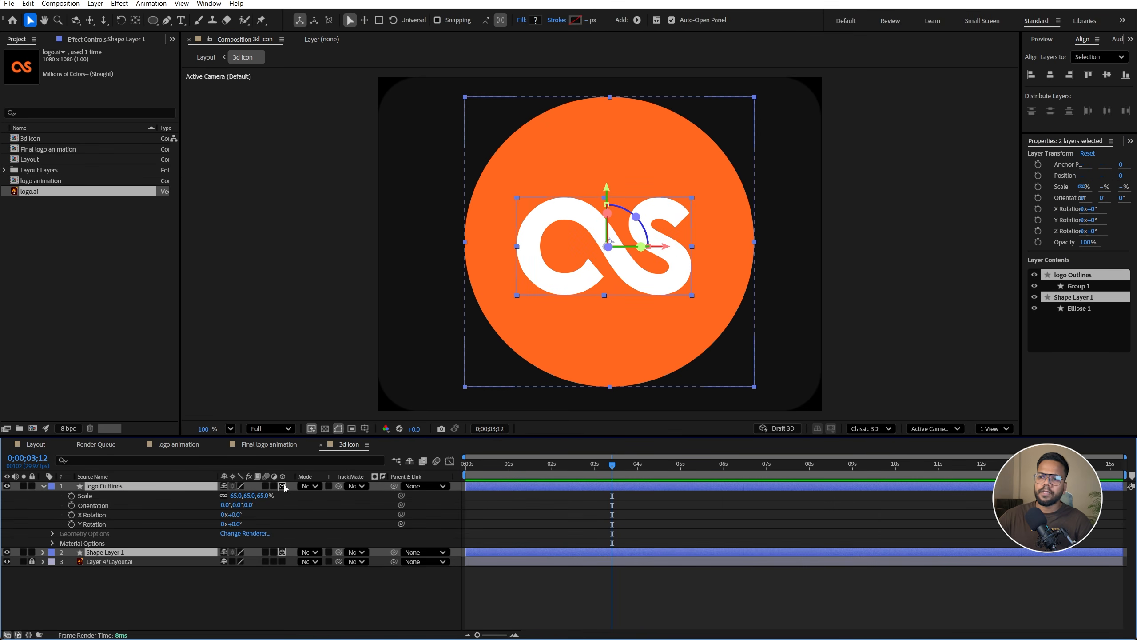
left_click(870, 428)
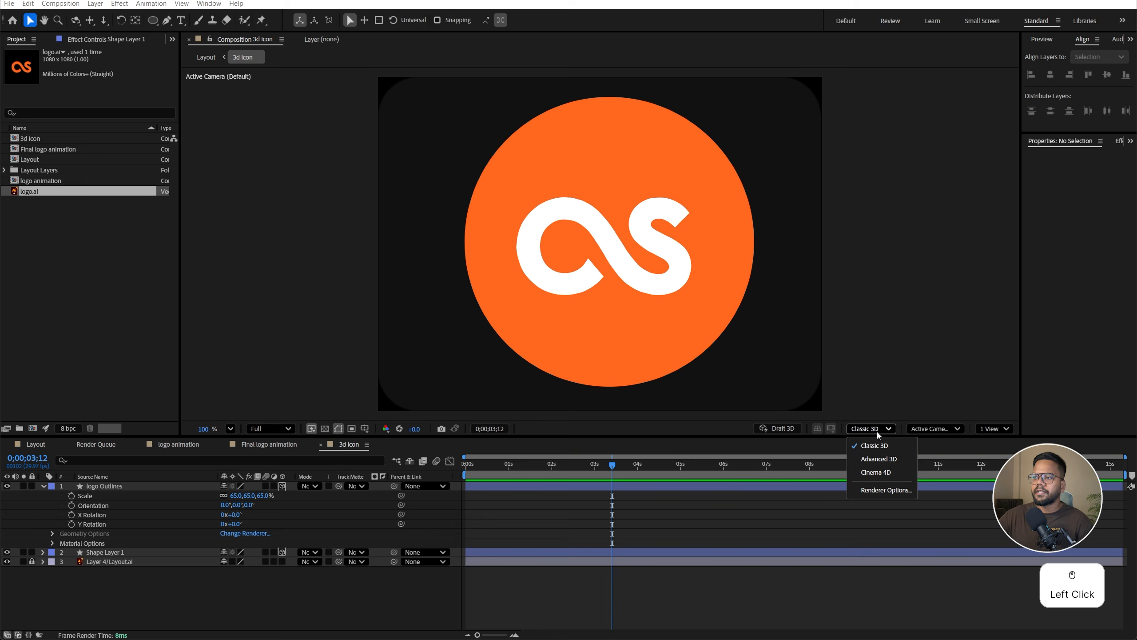
left_click(878, 459)
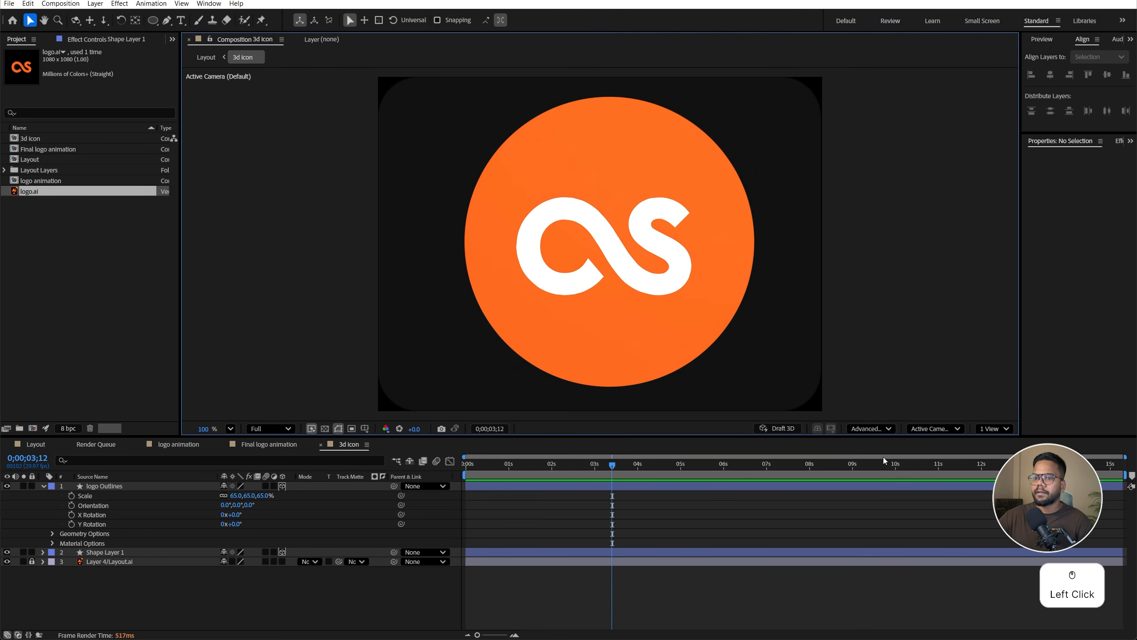
Set the geometry of the logo and circle layers to a Convex bevel style with a bevel depth of 5
left_click(100, 495, "shift")
left_click(43, 486)
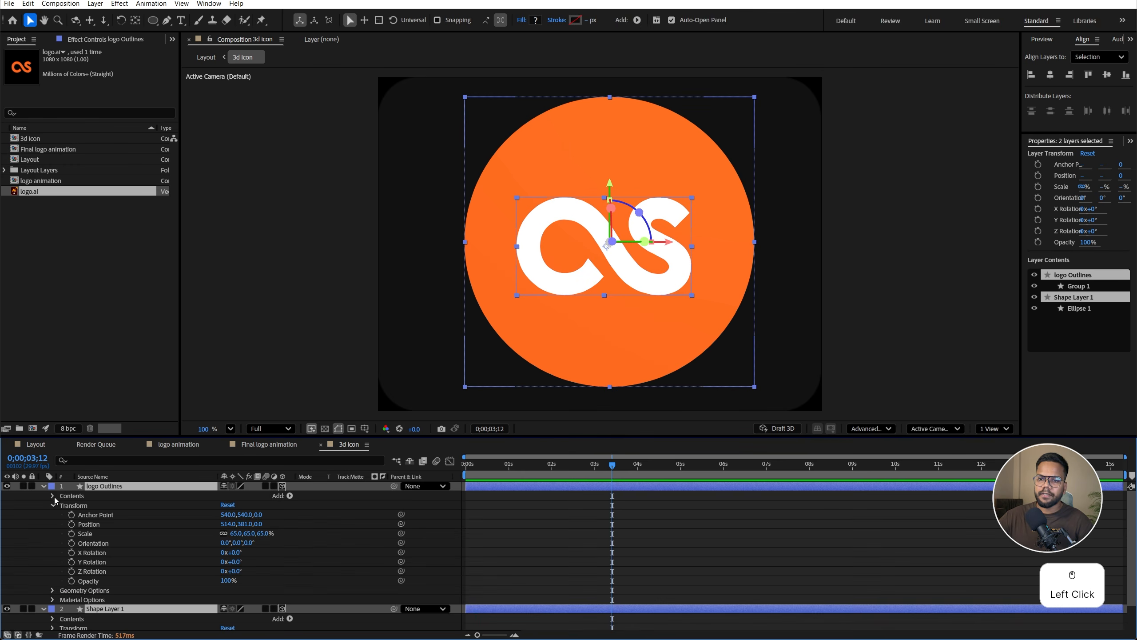
left_click(52, 591)
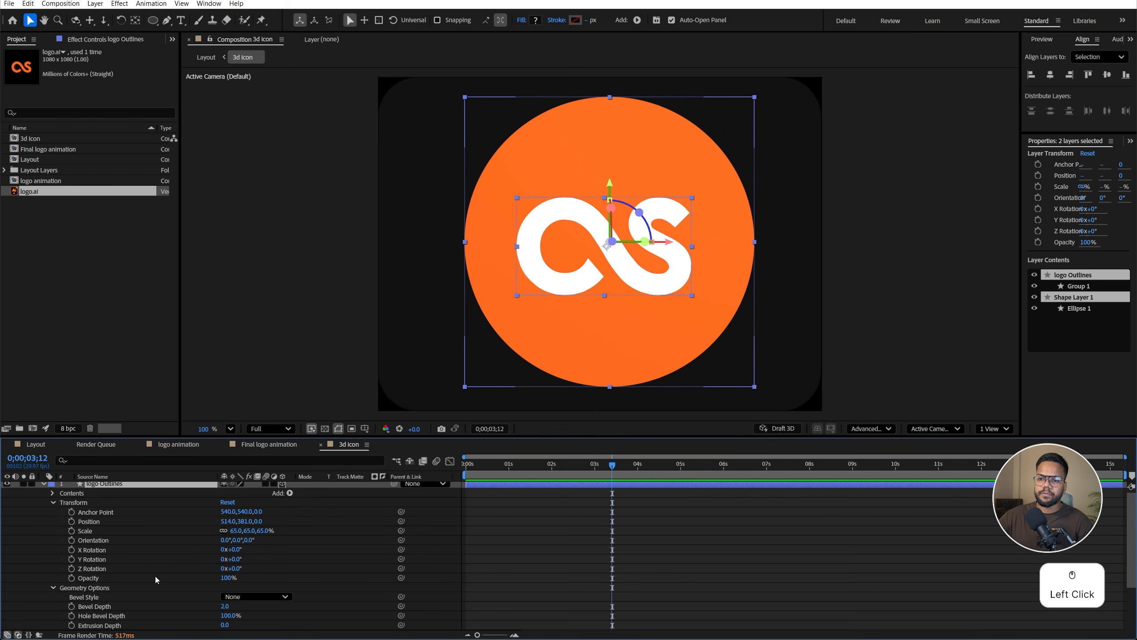
left_click(221, 597)
left_click(253, 587)
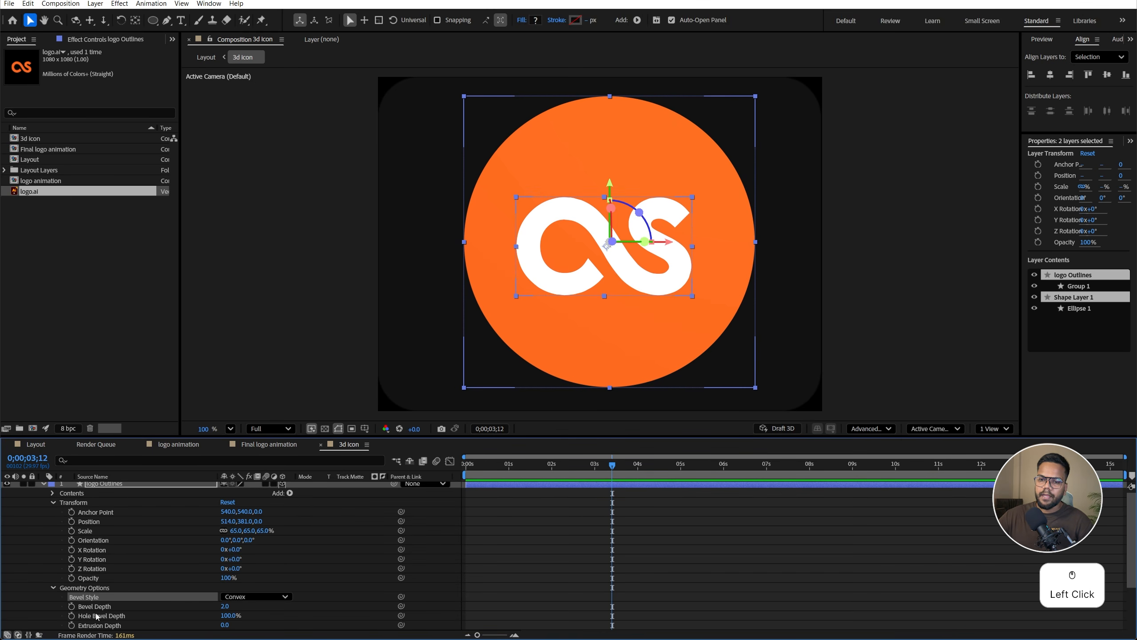
left_click(224, 607)
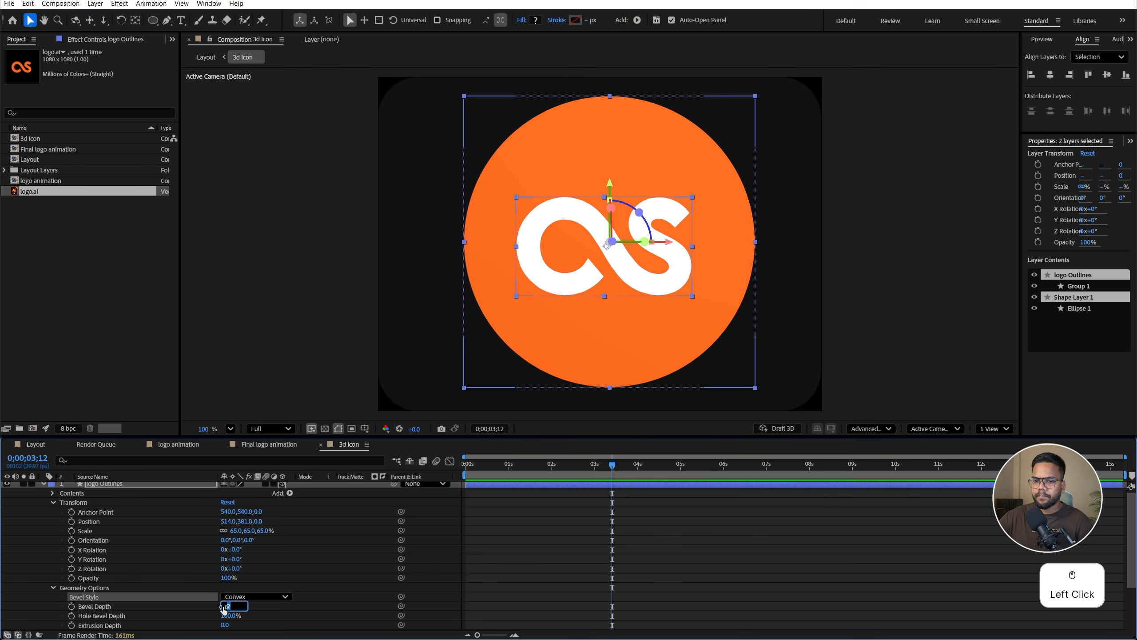
type("5")
key("Return")
Set the extrusion depth of the logo Outlines and circle layers to 84, working in the Top view
left_click(942, 430)
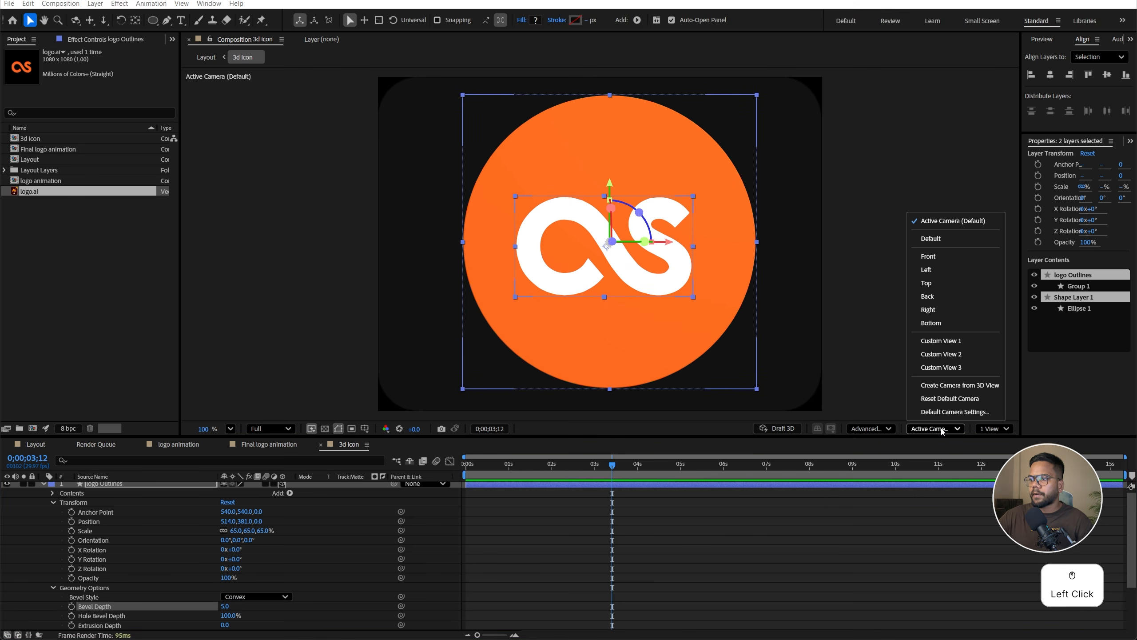
left_click(935, 283)
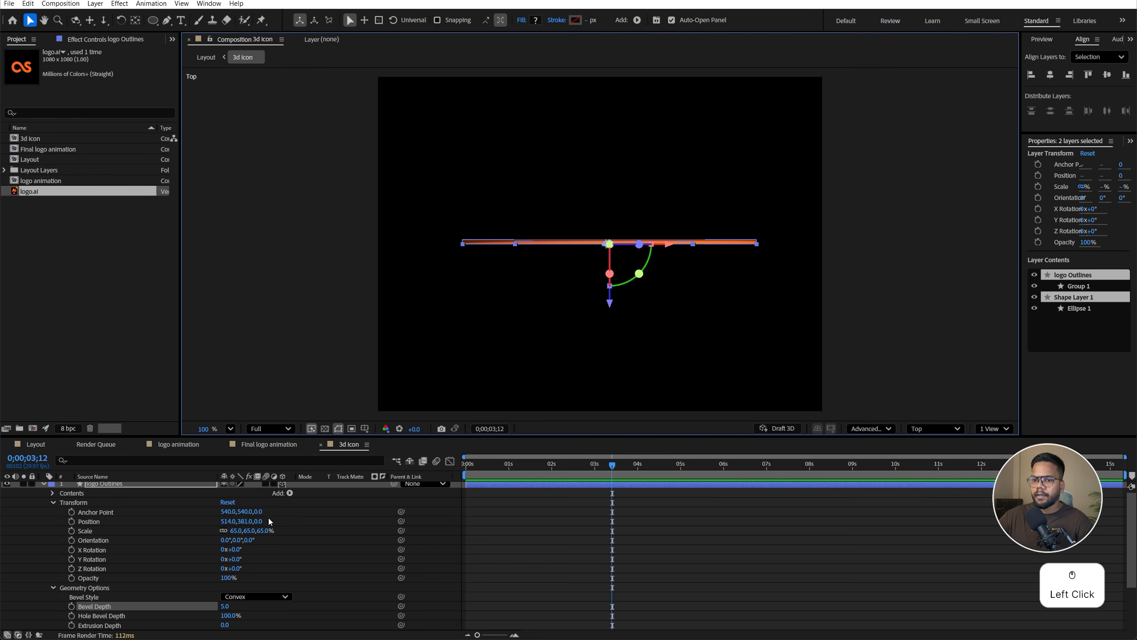
scroll(169, 608, "down", 1)
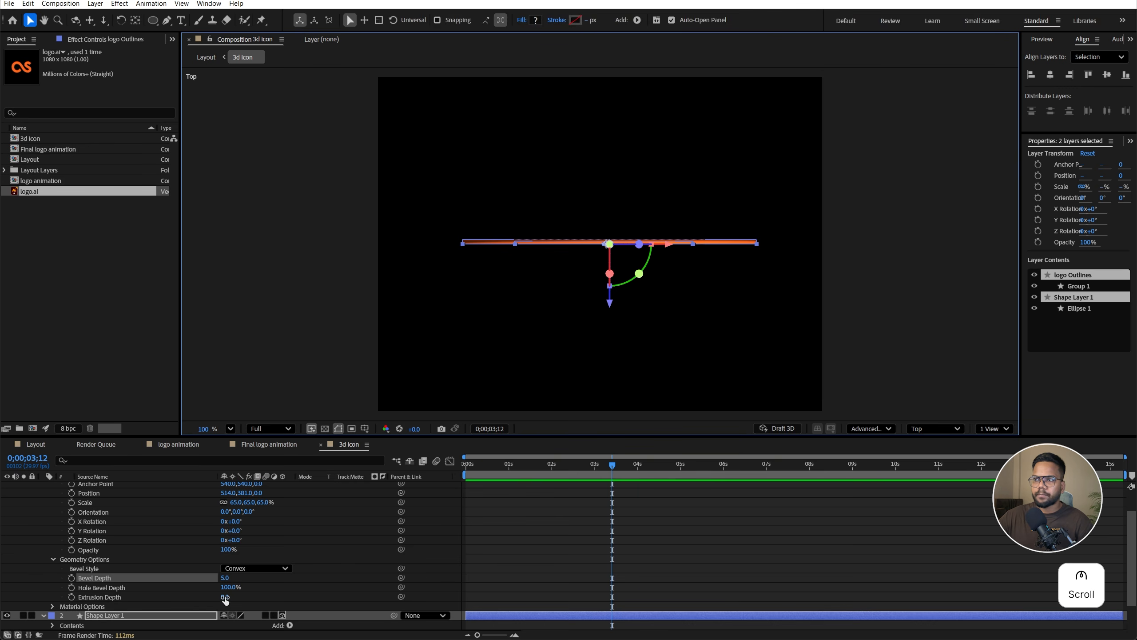
left_click_drag(225, 598, 268, 593)
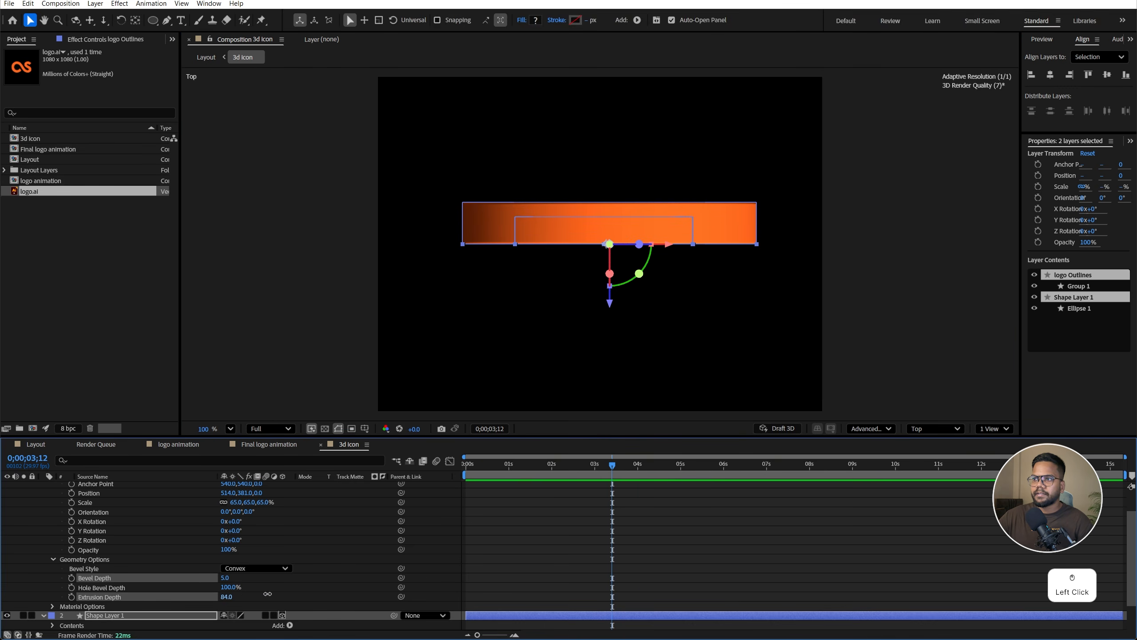
left_click(226, 597)
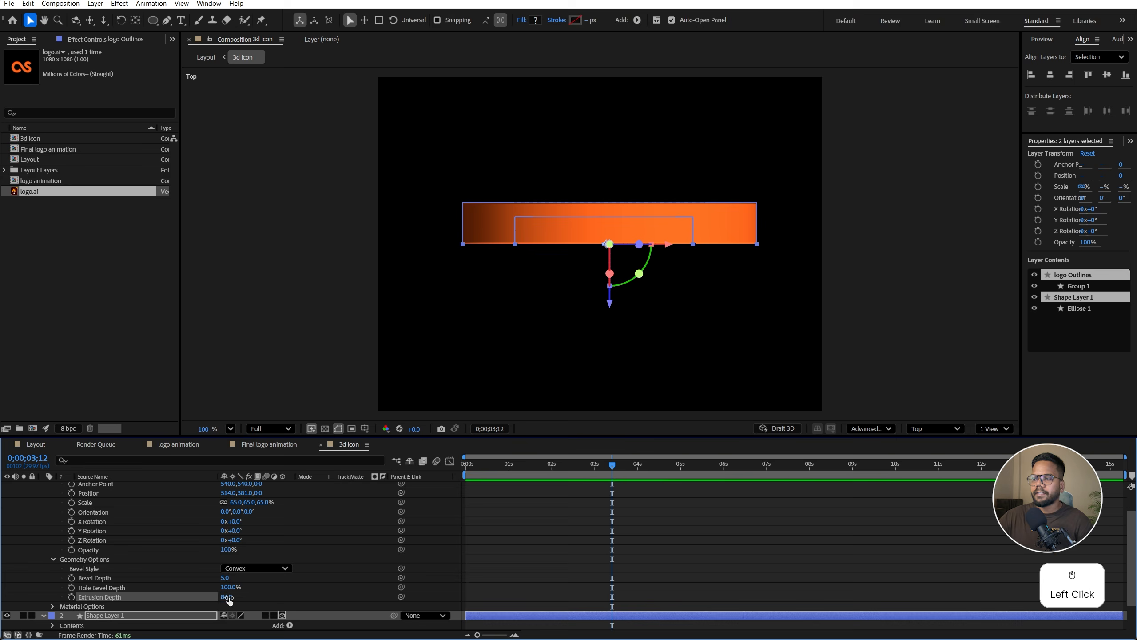
Move only the logo Outlines forward to a Z position of -49 and return to the Active Camera (Default) view
scroll(112, 515, "up", 3)
left_click(112, 485)
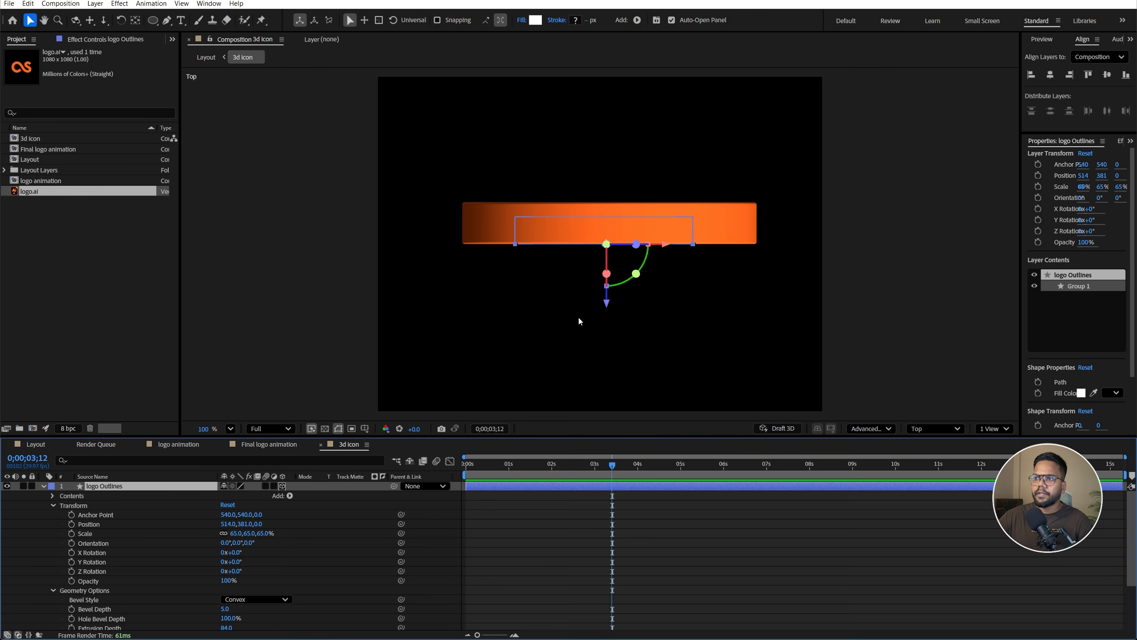
left_click_drag(608, 309, 610, 331)
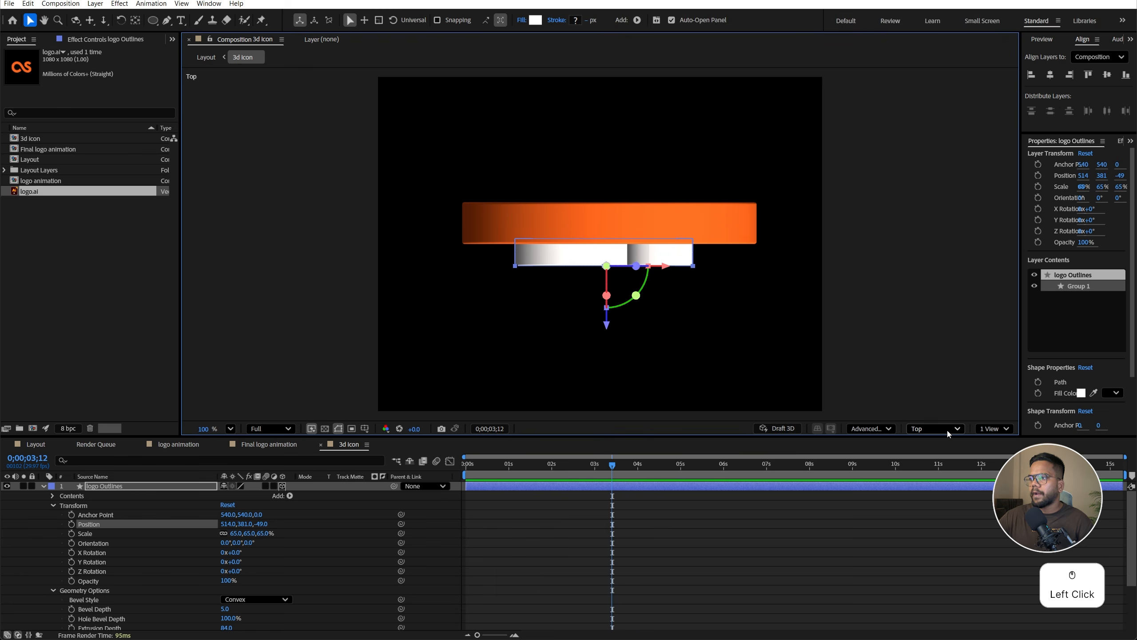
left_click(948, 429)
left_click(948, 221)
Set the specular shininess in the material options of both the logo Outlines and circle layers to 40%
key("ctrl+a")
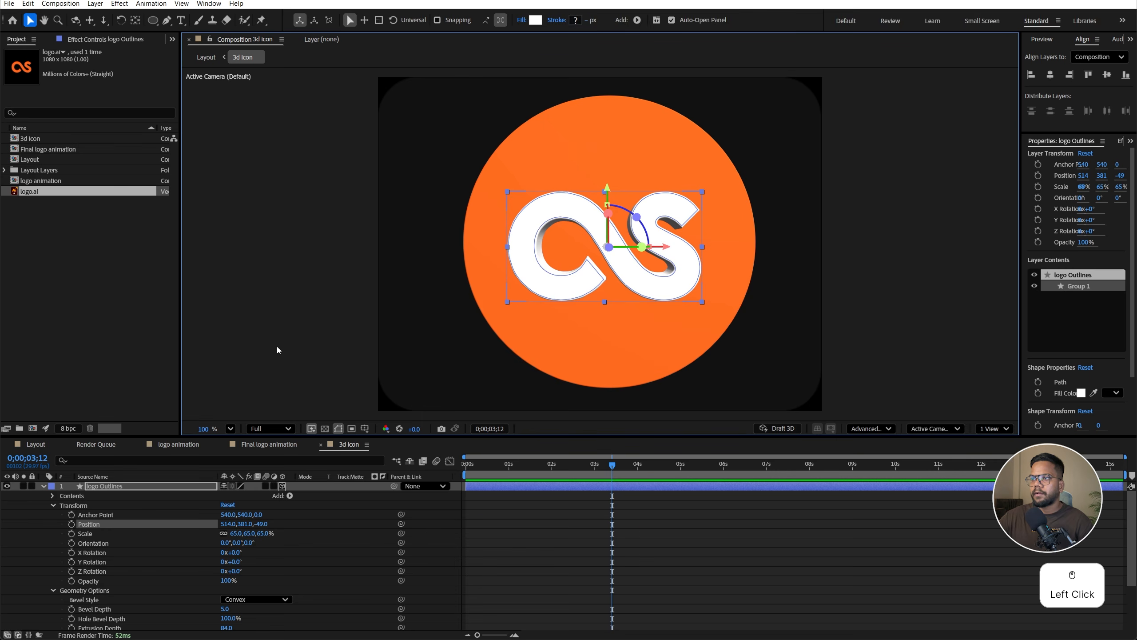
scroll(55, 564, "down", 3)
left_click(52, 568)
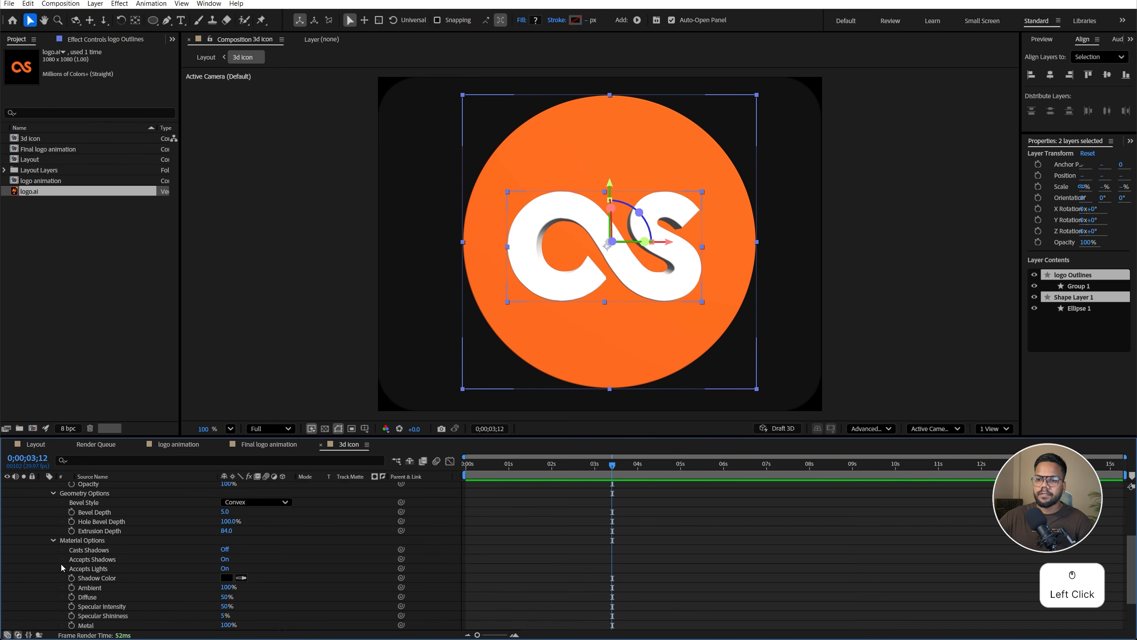
scroll(152, 579, "down", 3)
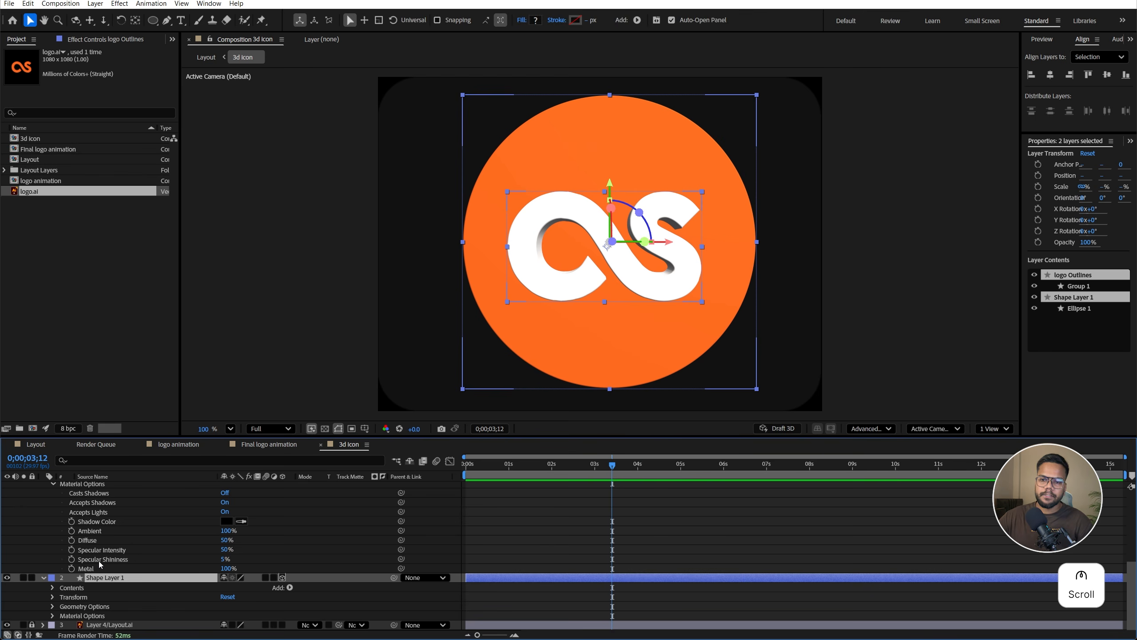
left_click_drag(223, 562, 241, 556)
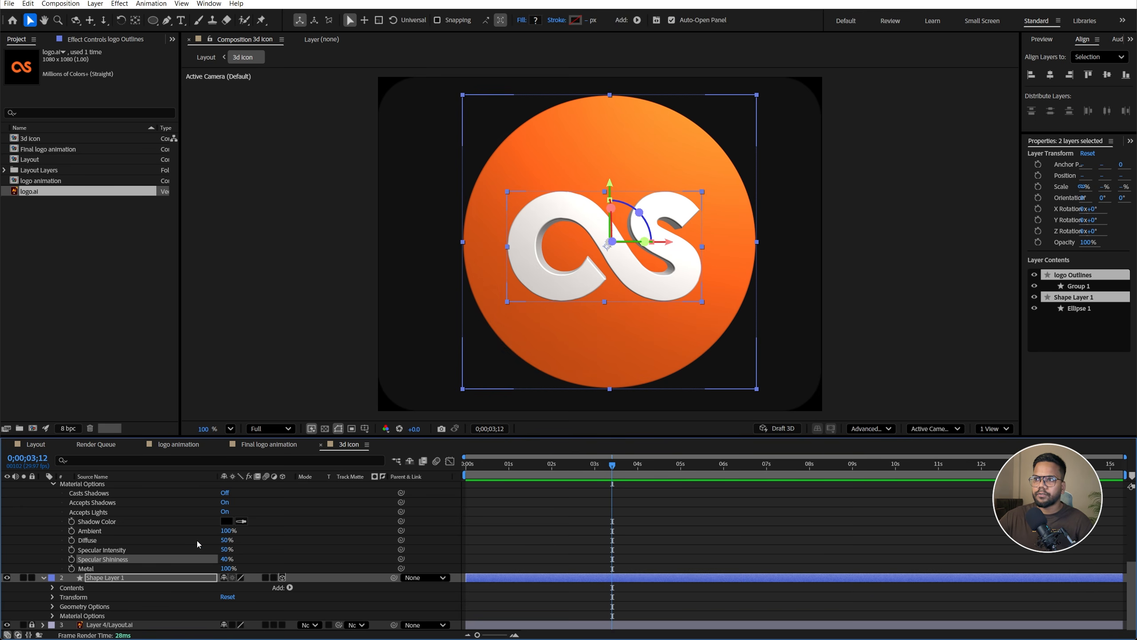
scroll(59, 492, "up", 3)
left_click(42, 485)
Add a null object to the 3d Icon composition and rename it Icon Controller
left_click(156, 551)
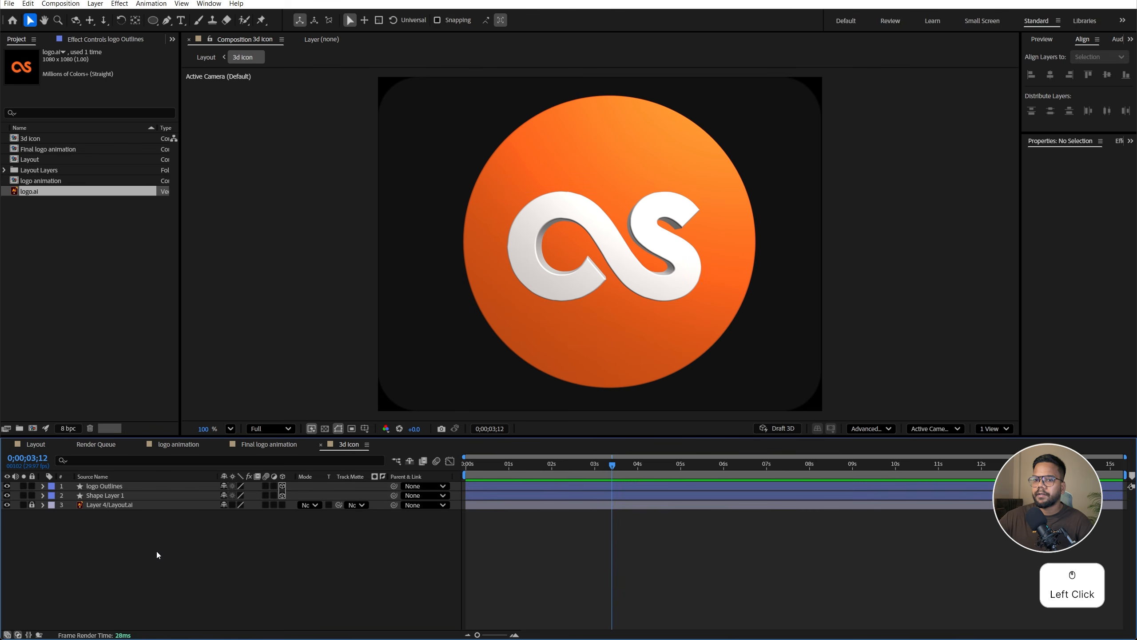
right_click(153, 531)
mouse_move(188, 398)
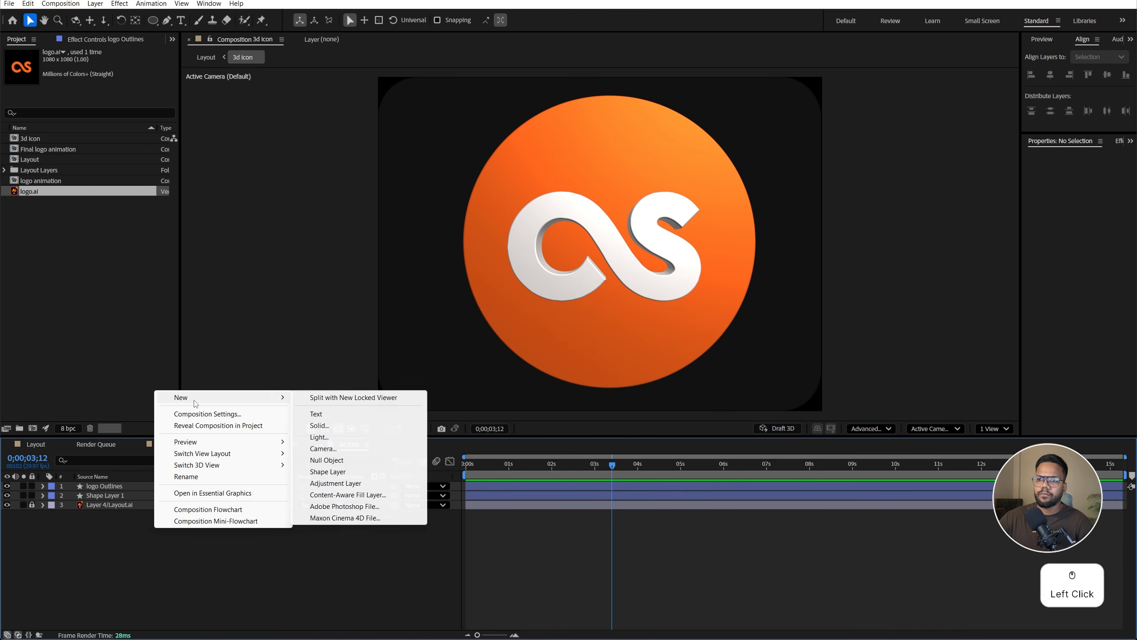
left_click(336, 461)
key("Return")
key("Caps_Lock")
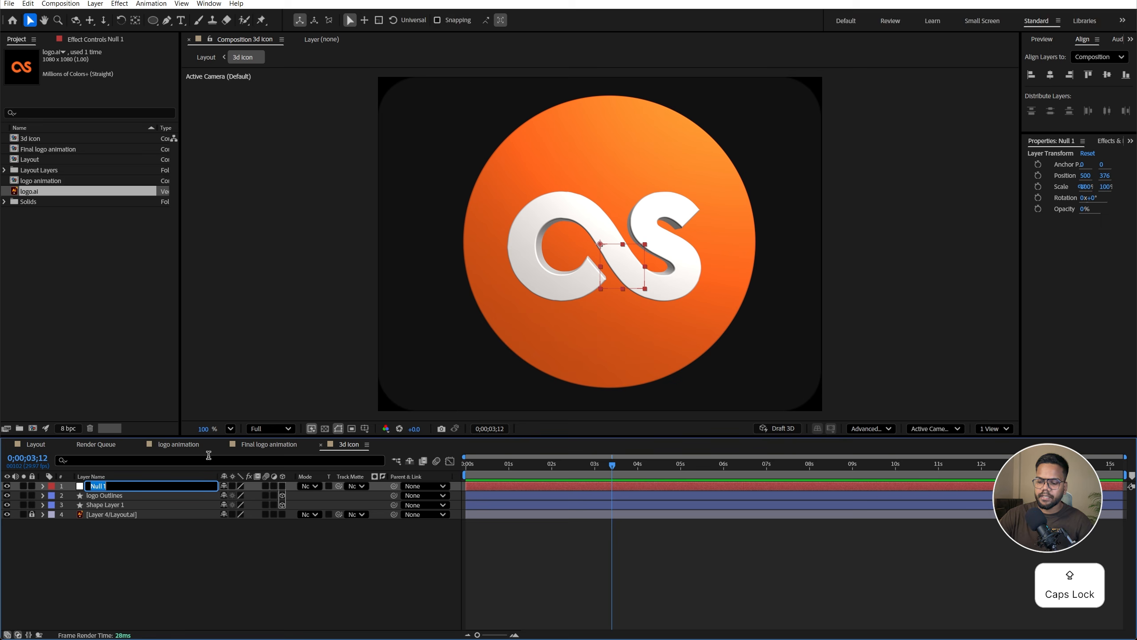
type("Icon Controll")
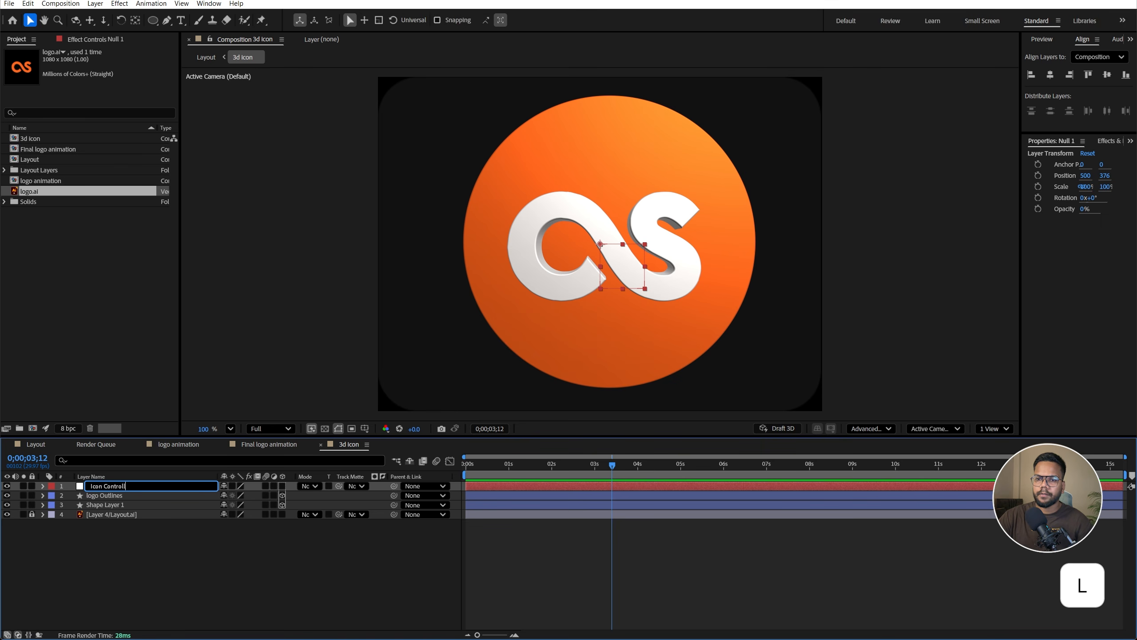
type("er")
key("Return")
Parent logo Outlines and Shape Layer 1 to Icon Controller and make the controller a 3D layer
left_click(134, 496)
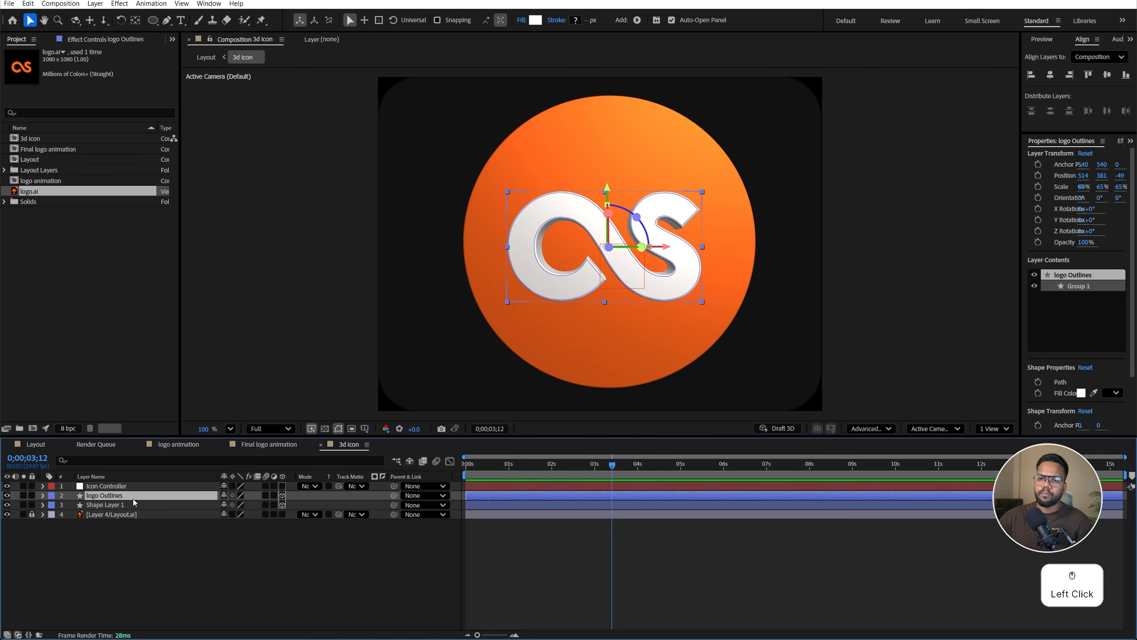
left_click(132, 504, "shift")
left_click_drag(394, 495, 157, 486)
left_click(123, 485)
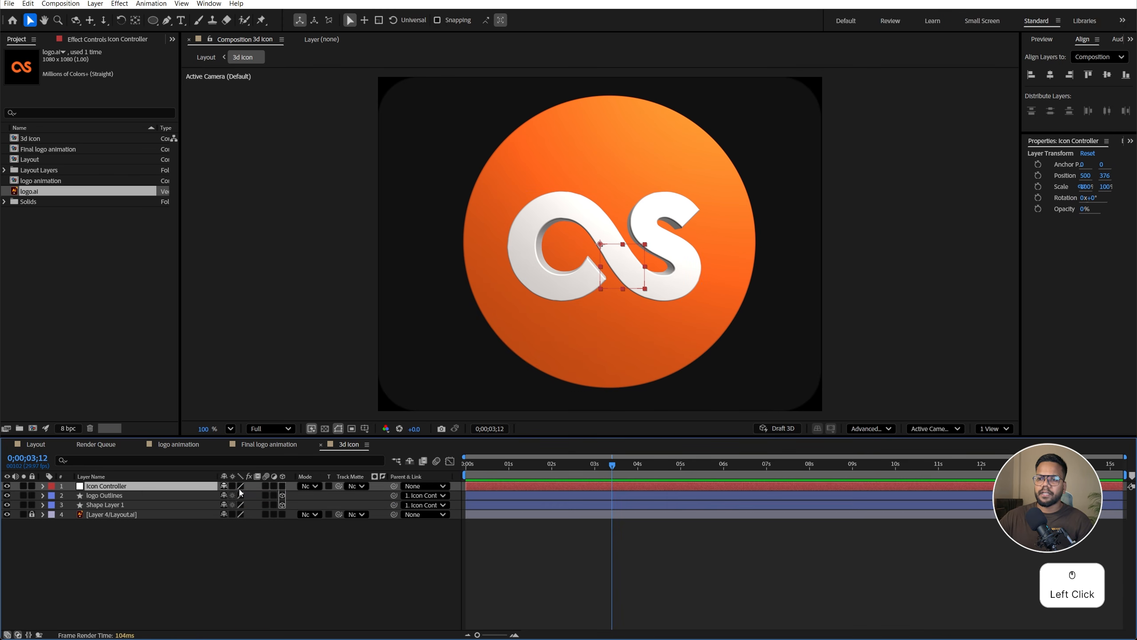
left_click(282, 485)
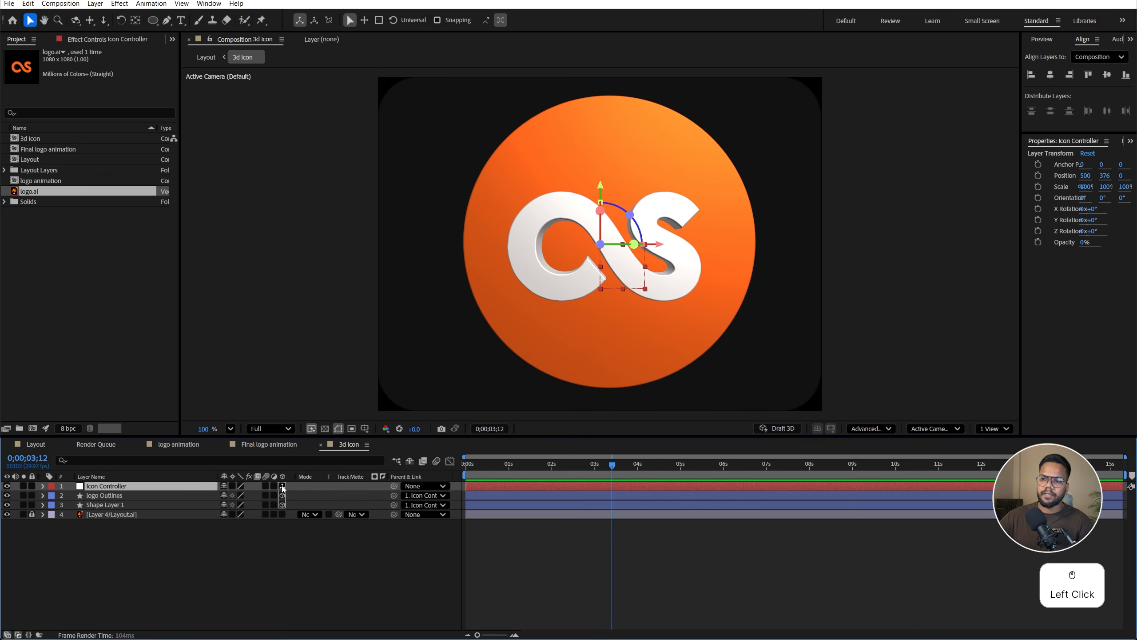
Try rotating Icon Controller about its Y axis at the composition start and undo the rotation
key("Home")
key("r")
key("ctrl+z")
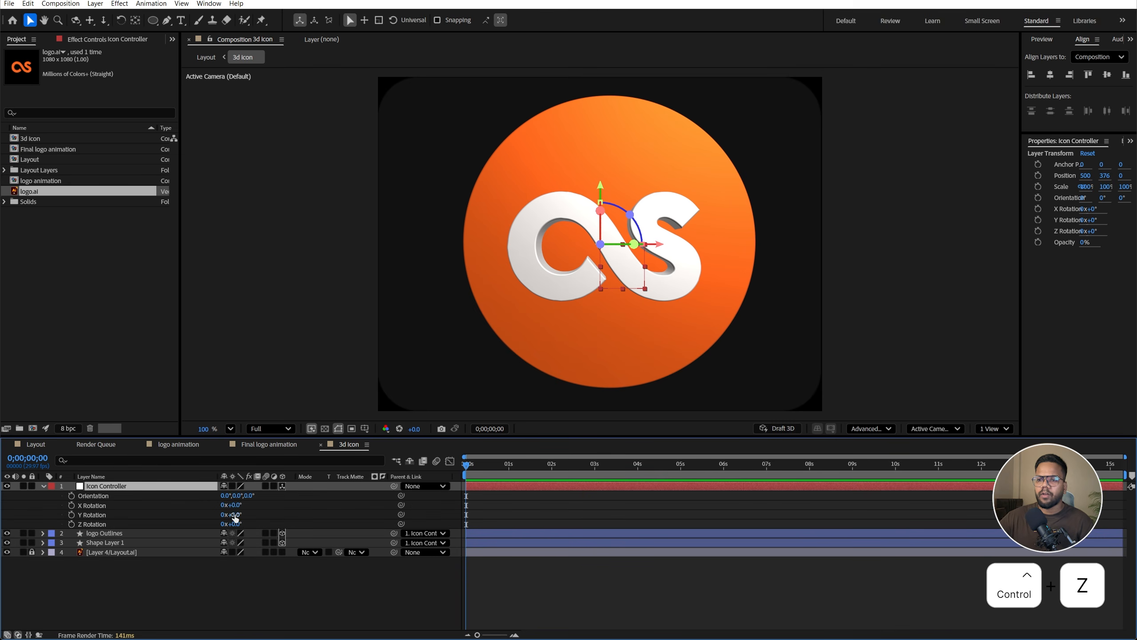
mouse_move(239, 517)
left_mouse_down()
mouse_move(196, 516)
mouse_move(236, 518)
left_mouse_up()
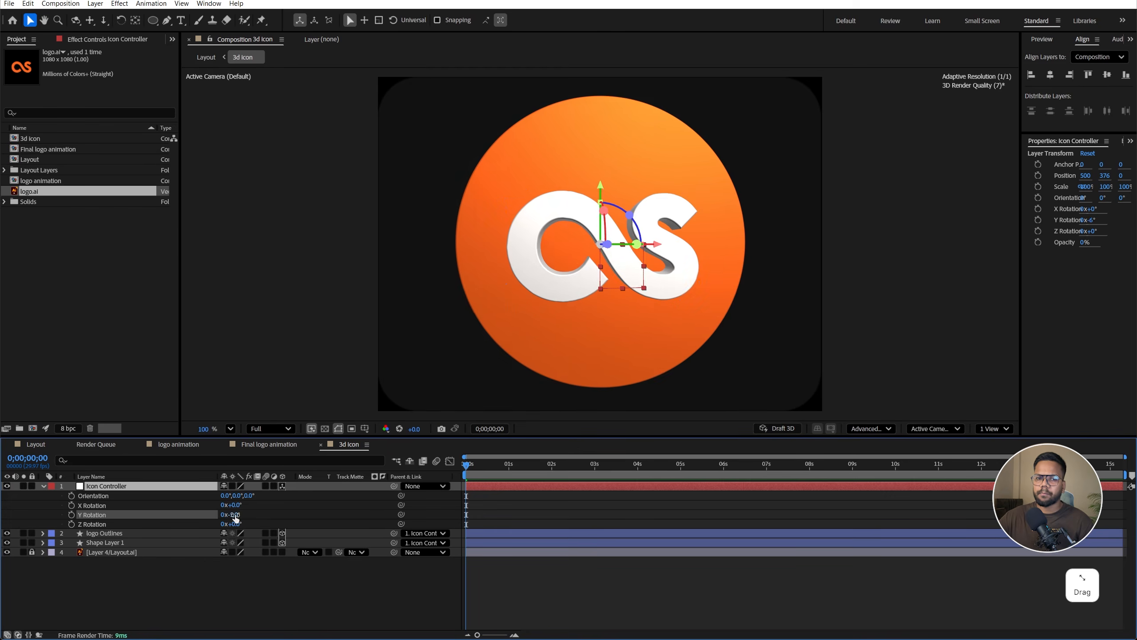
key("ctrl+z")
Add a two-node camera with the 35mm preset to the 3d Icon composition
right_click(194, 579)
left_click(219, 448)
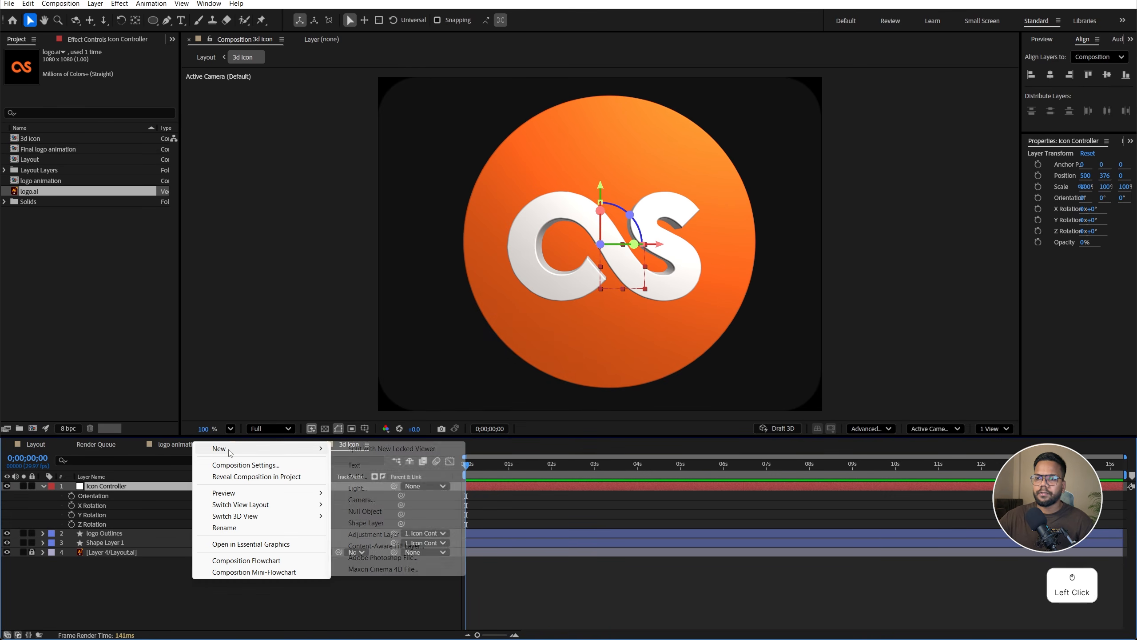
left_click(361, 499)
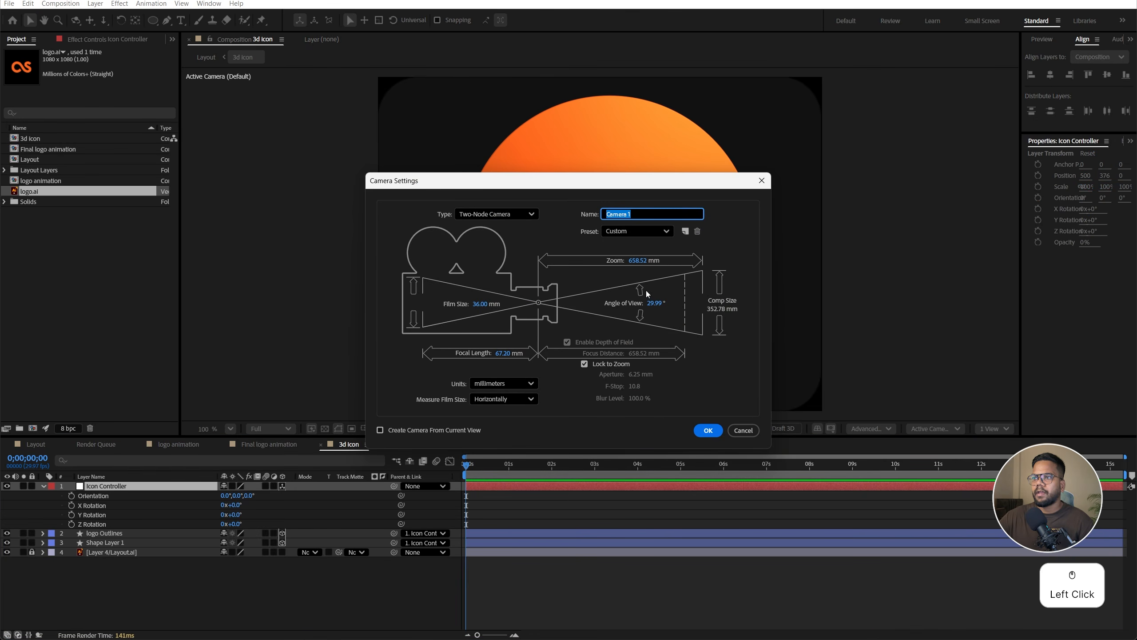
left_click(631, 231)
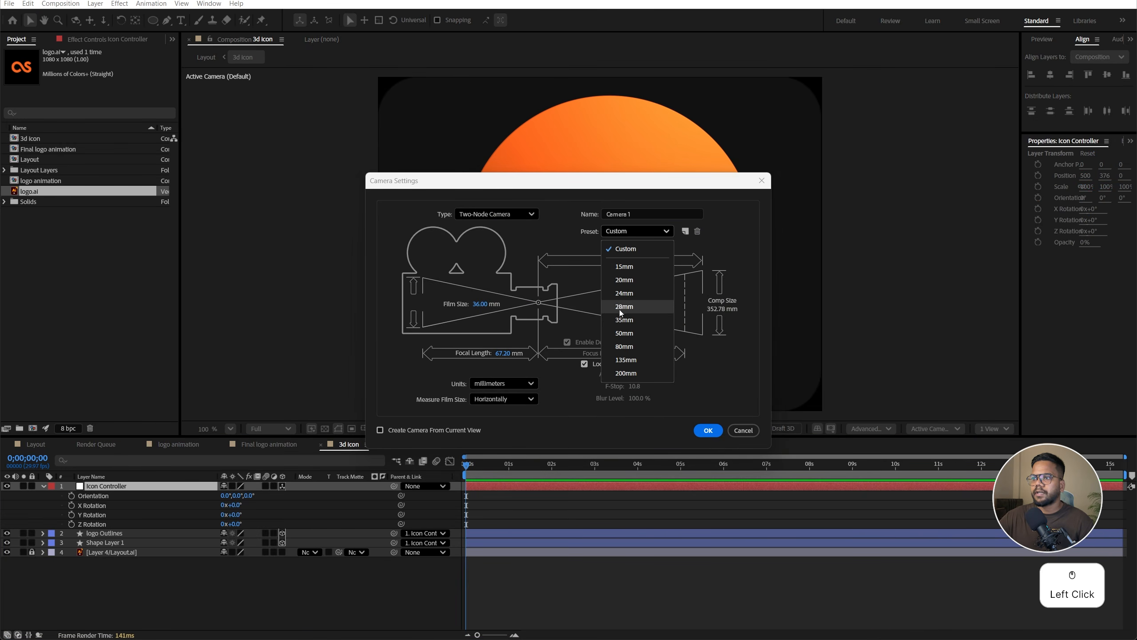
left_click(622, 320)
left_click(707, 430)
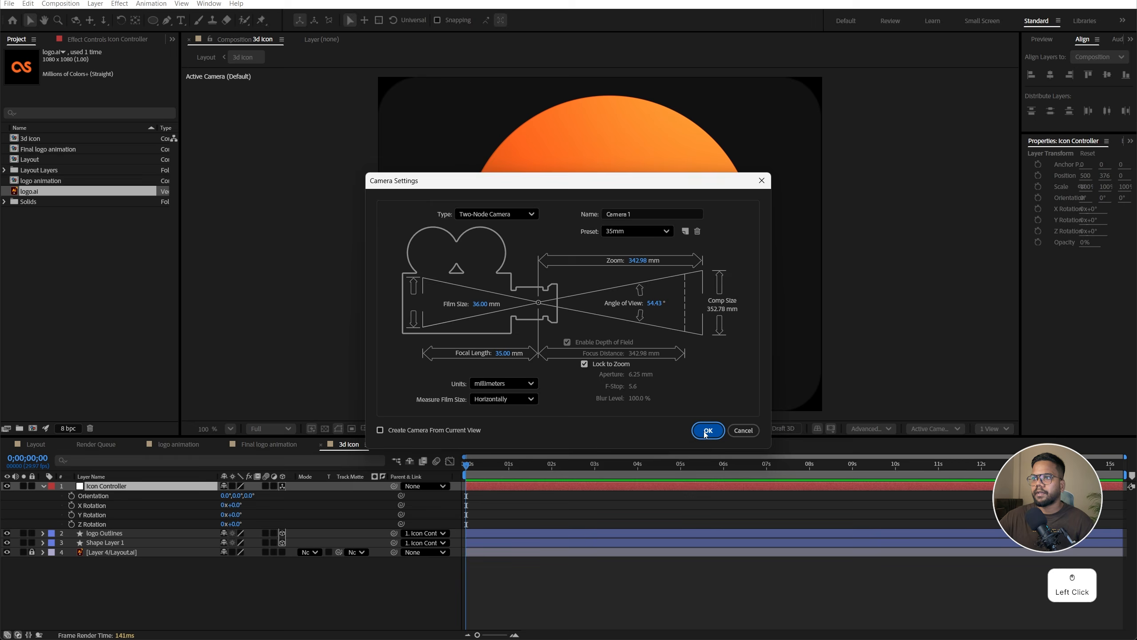
Scale the Icon Controller layer down to 70%
left_click_drag(227, 521, 258, 526)
left_click(217, 499)
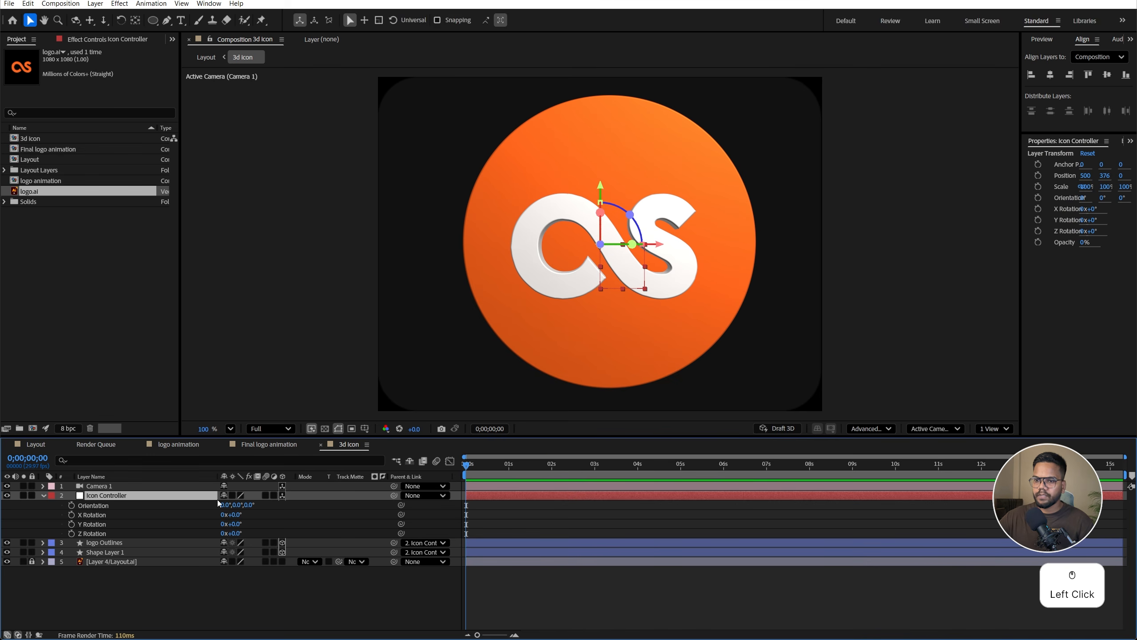
key("s")
mouse_move(243, 506)
left_mouse_down()
mouse_move(220, 543)
mouse_move(236, 524)
left_mouse_up()
Keyframe Icon Controller's Y Rotation from 0 at the composition start to one full turn at 0;00;01;01
key("r")
left_click(236, 523)
left_click(71, 524)
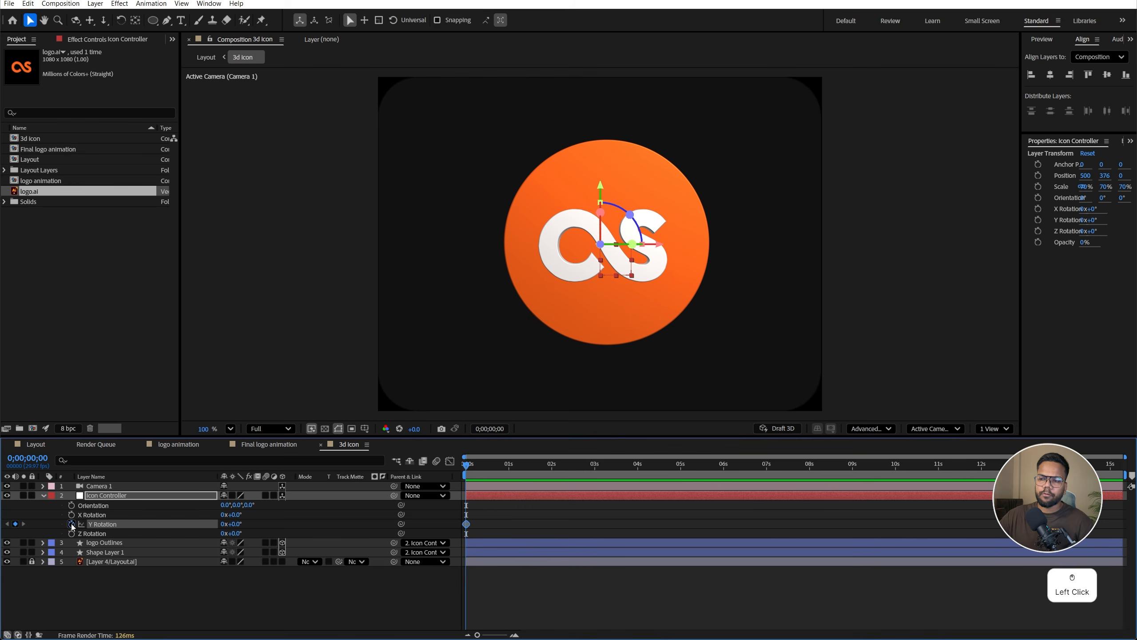
left_click_drag(500, 466, 512, 469)
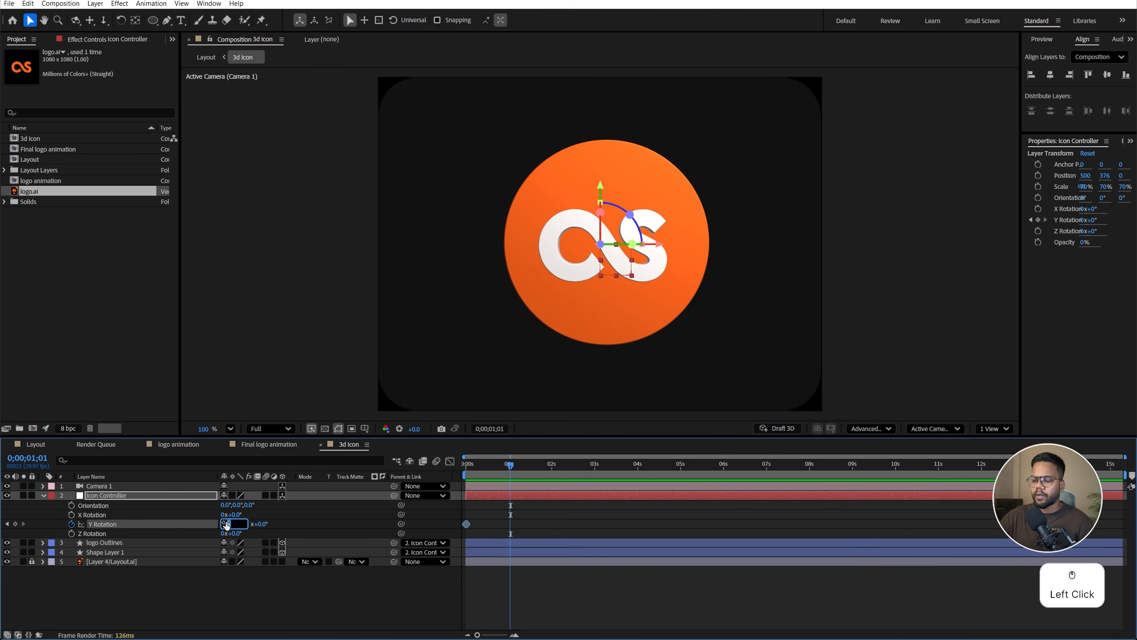
type("1")
key("Return")
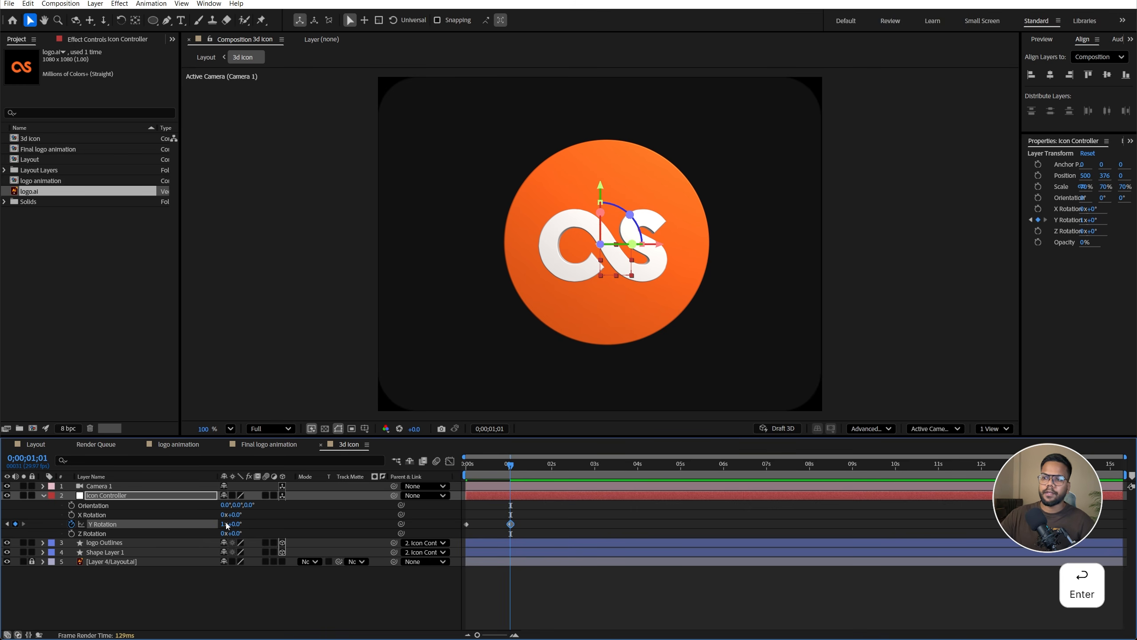
Apply Easy Ease to both Y Rotation keyframes and reshape the speed graph so the spin peaks early and slows gradually
left_click_drag(541, 514, 436, 527)
key("F9")
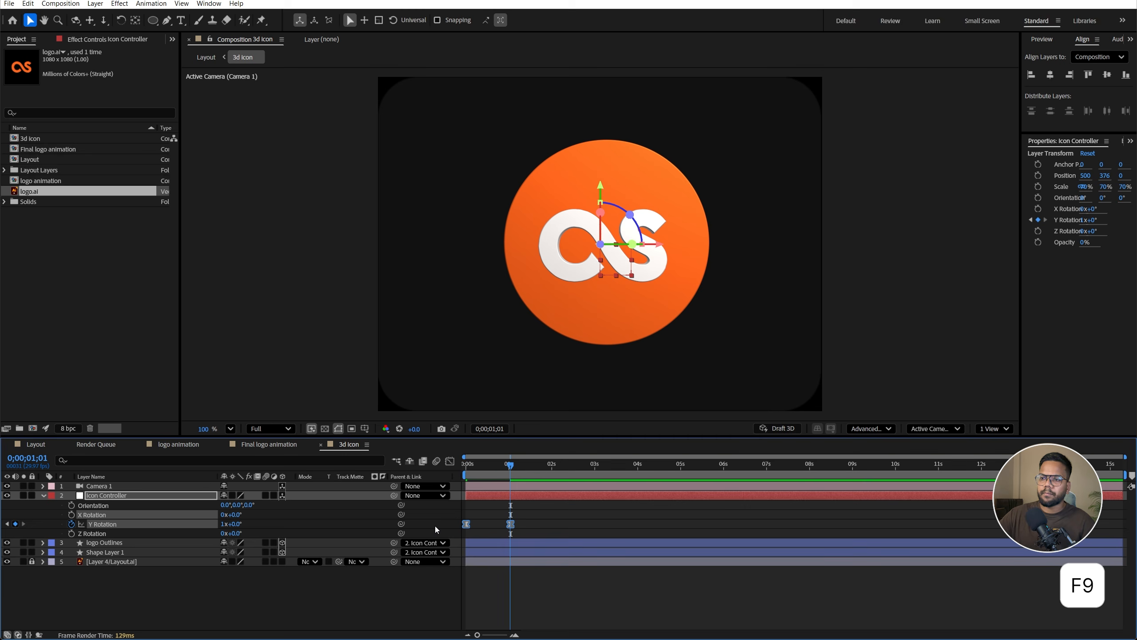
left_click(451, 462)
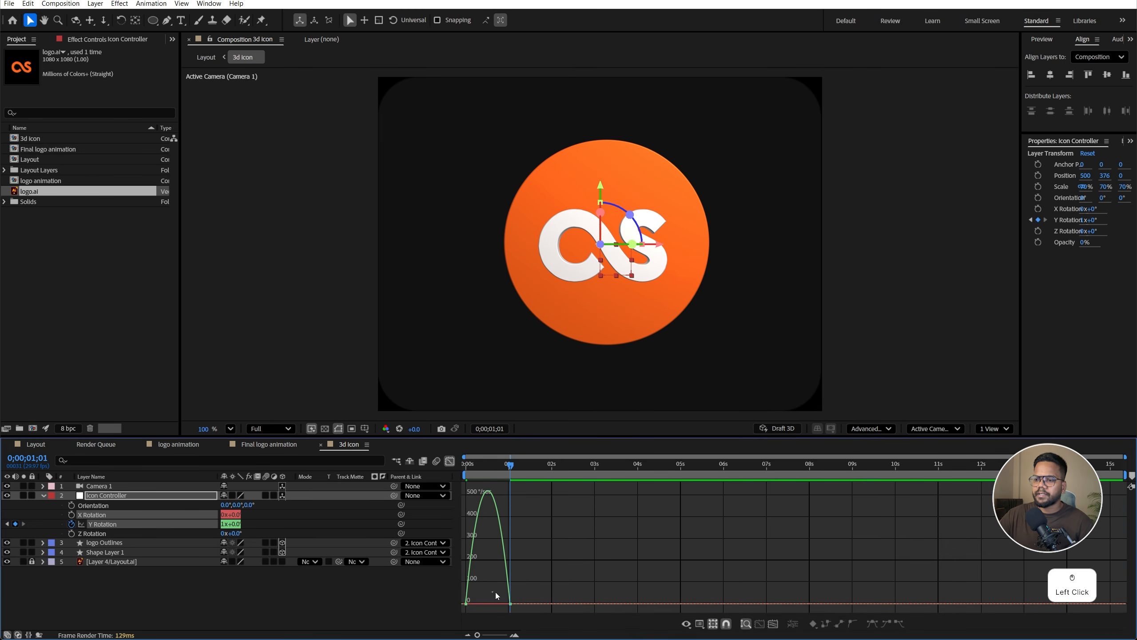
left_click_drag(493, 592, 470, 605)
left_click(468, 601)
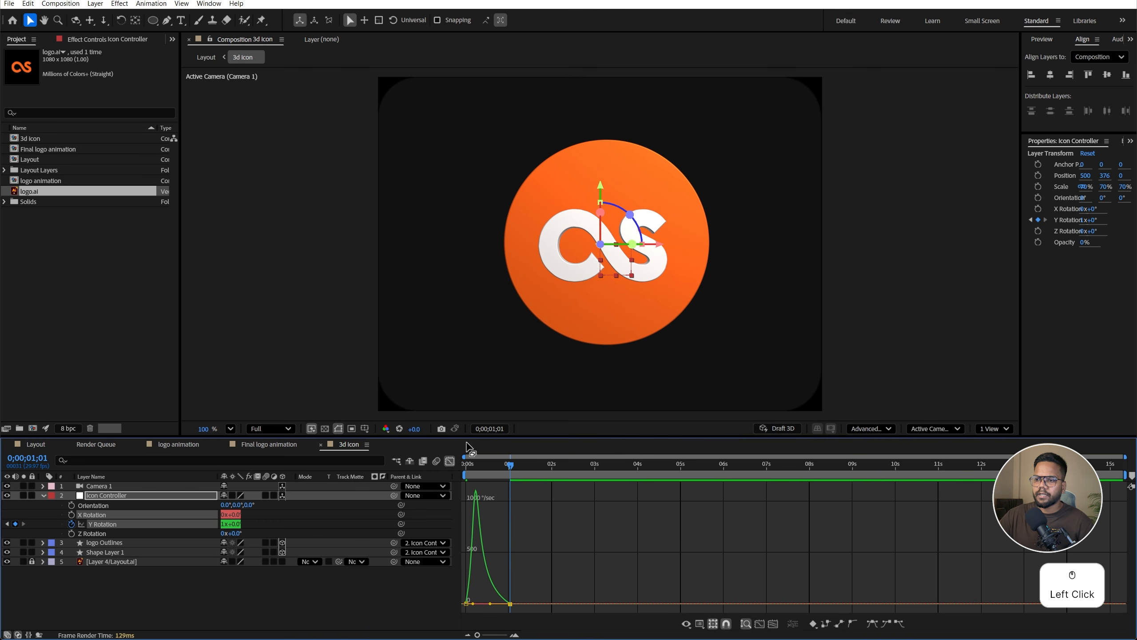
left_click(451, 462)
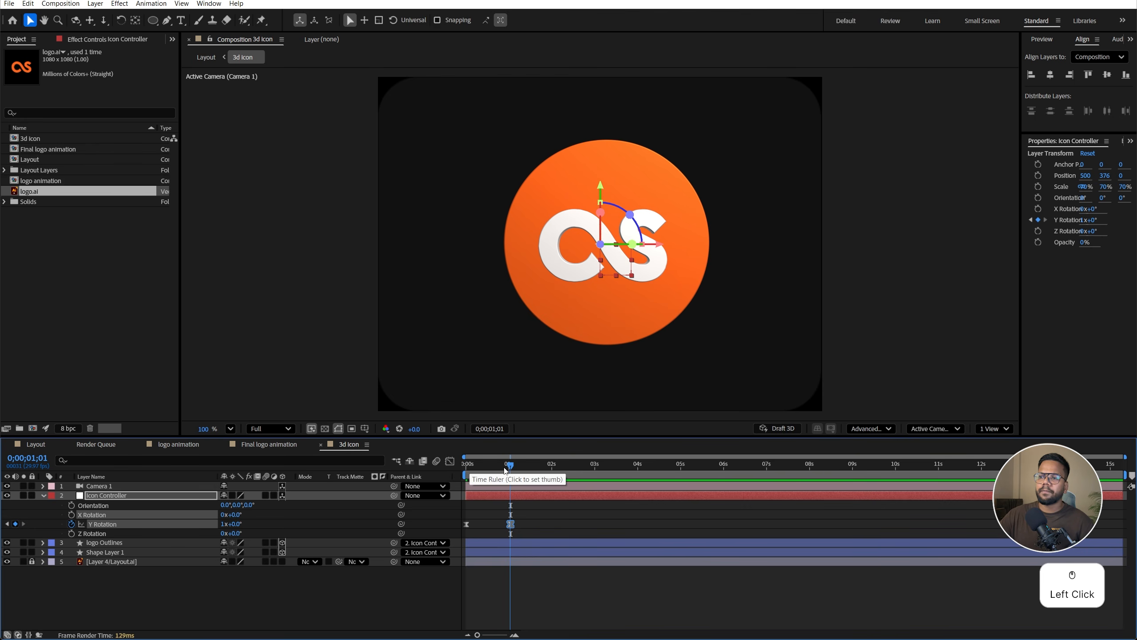
Preview the spin, move the second Y Rotation keyframe to 0;00;02;00, and replay the animation from the start
left_click_drag(510, 464, 433, 480)
key("space")
key("space")
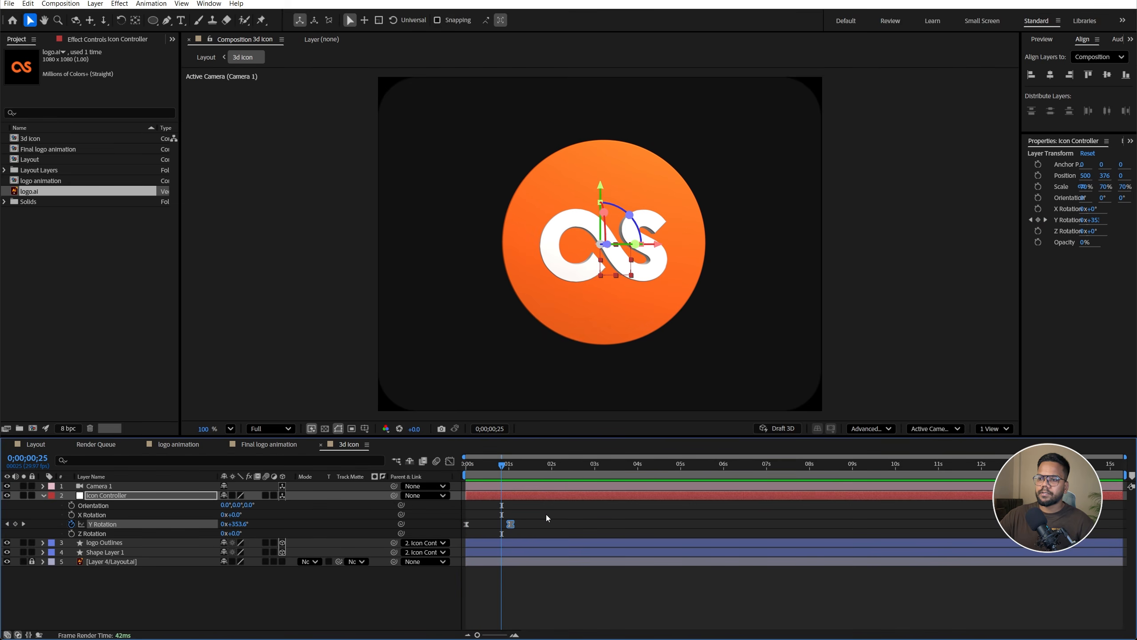
left_click_drag(526, 525, 555, 525)
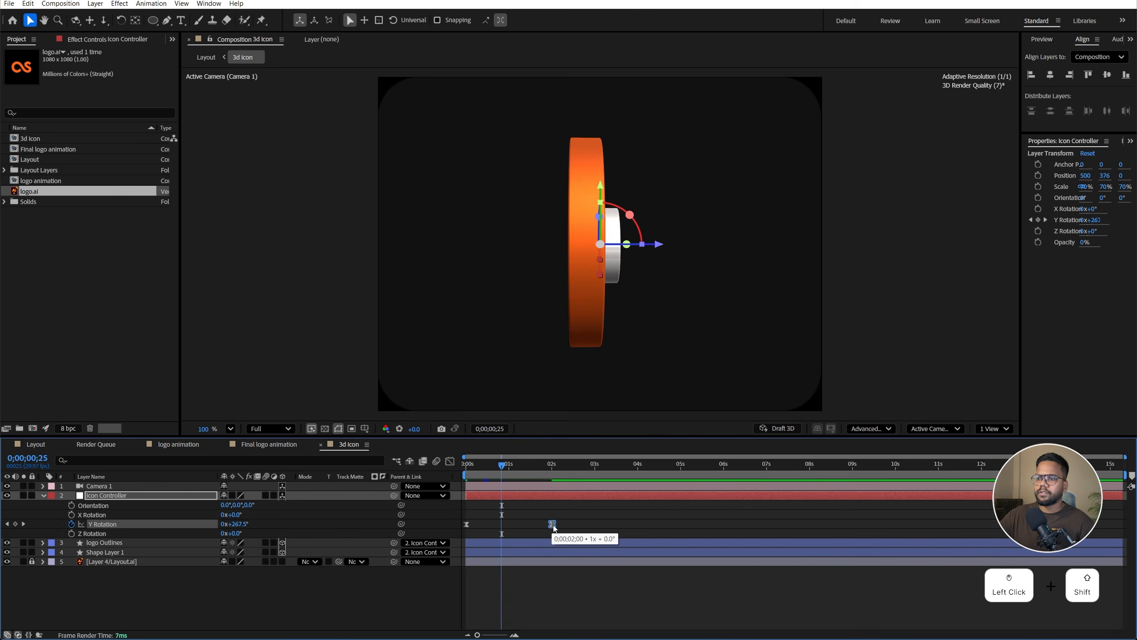
key("Home")
key("space")
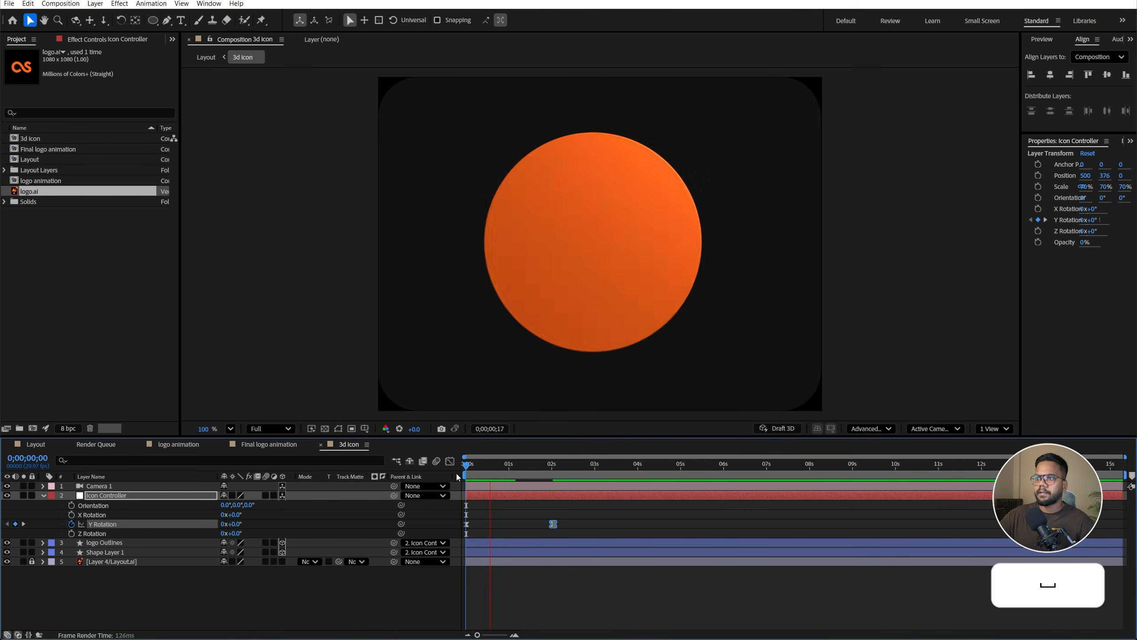
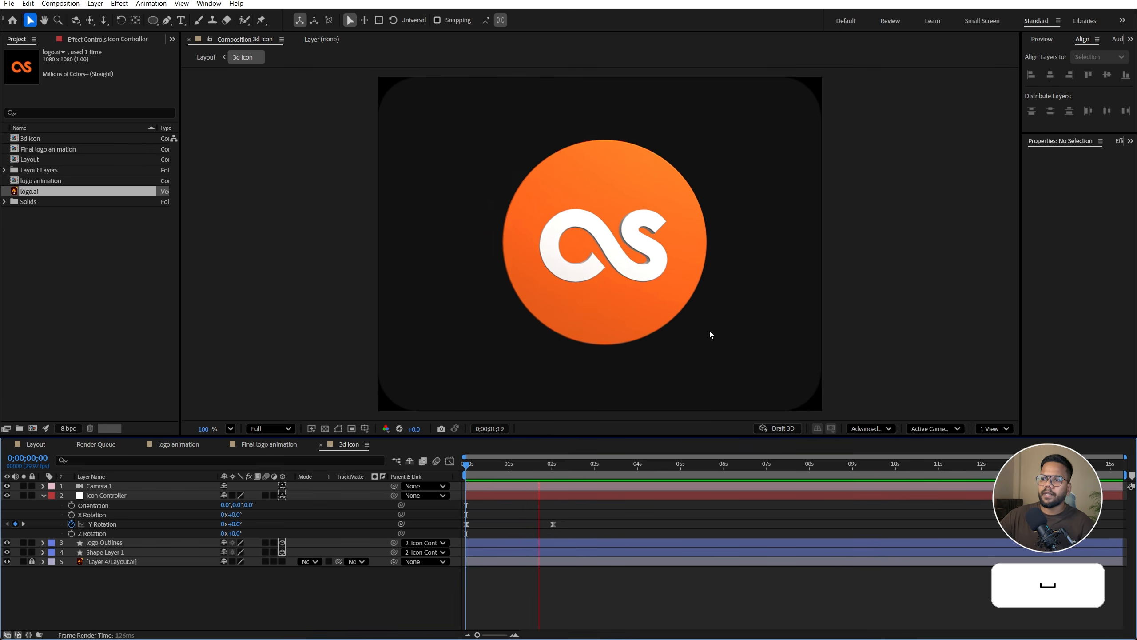
Add a loopOut() expression to Icon Controller's Y Rotation
key("space")
left_click(97, 522)
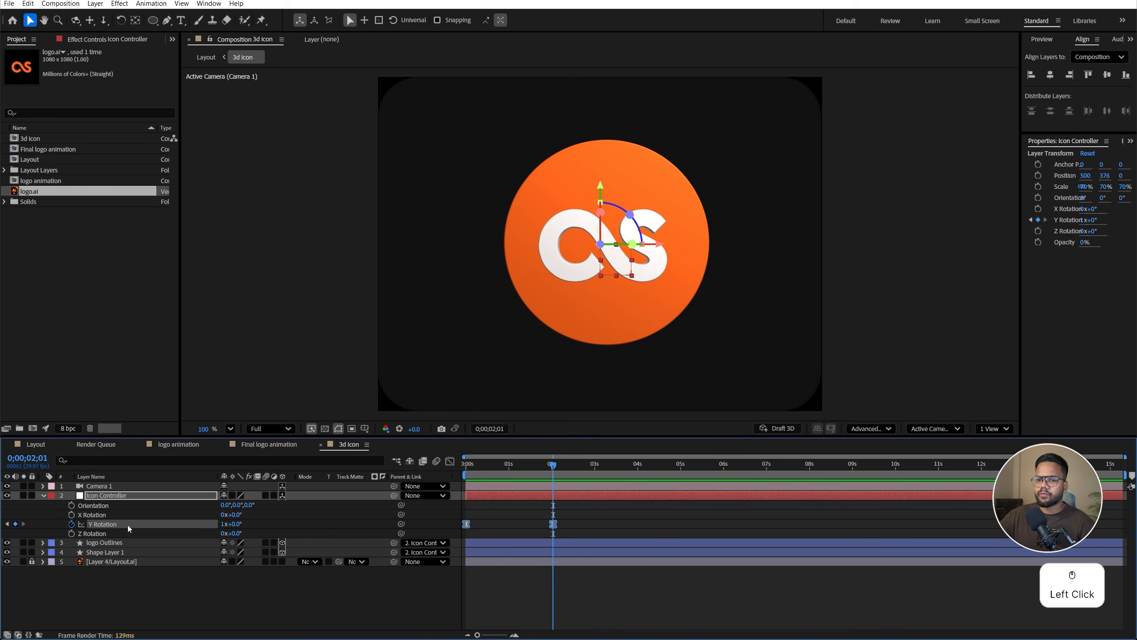
left_click(73, 525, "alt")
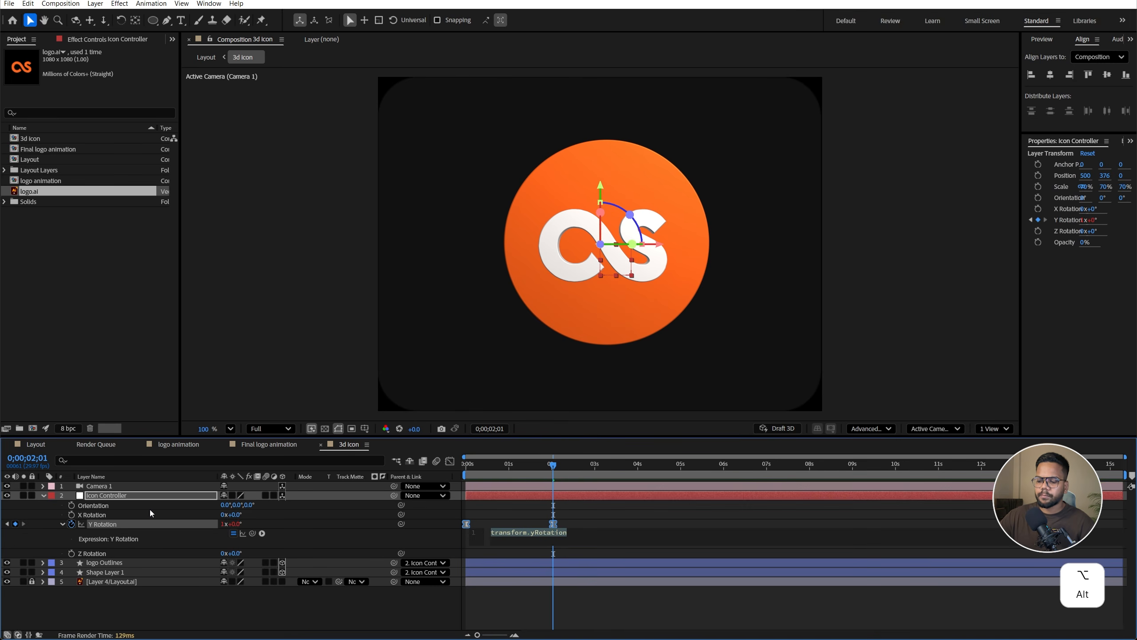
type("loo")
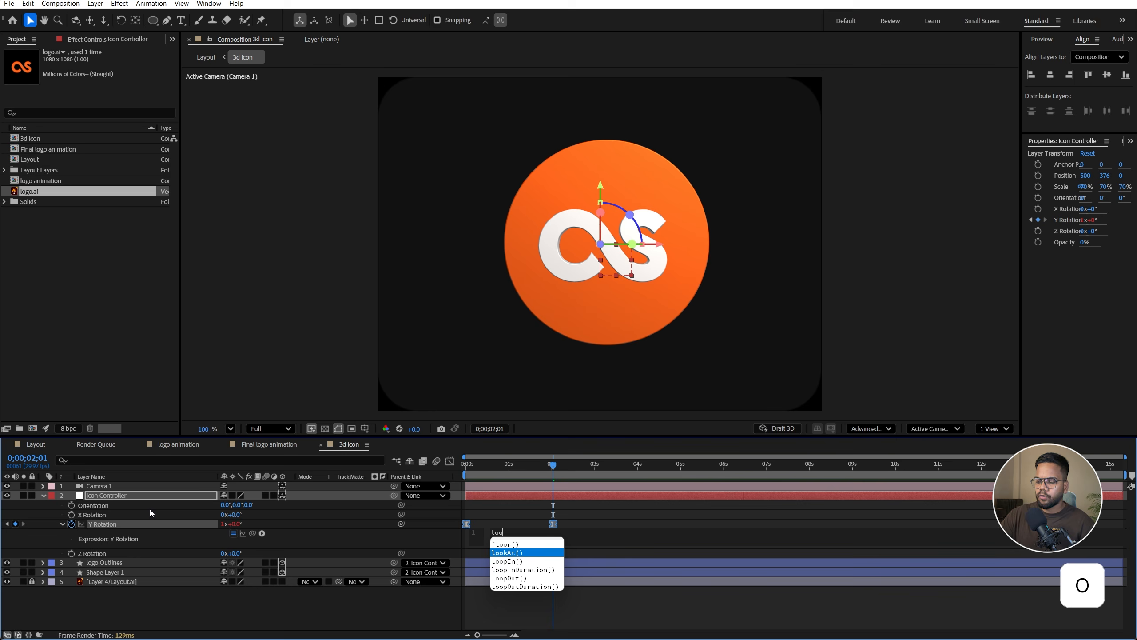
key("Down")
key("Down")
key("Down")
key("Down")
key("Return")
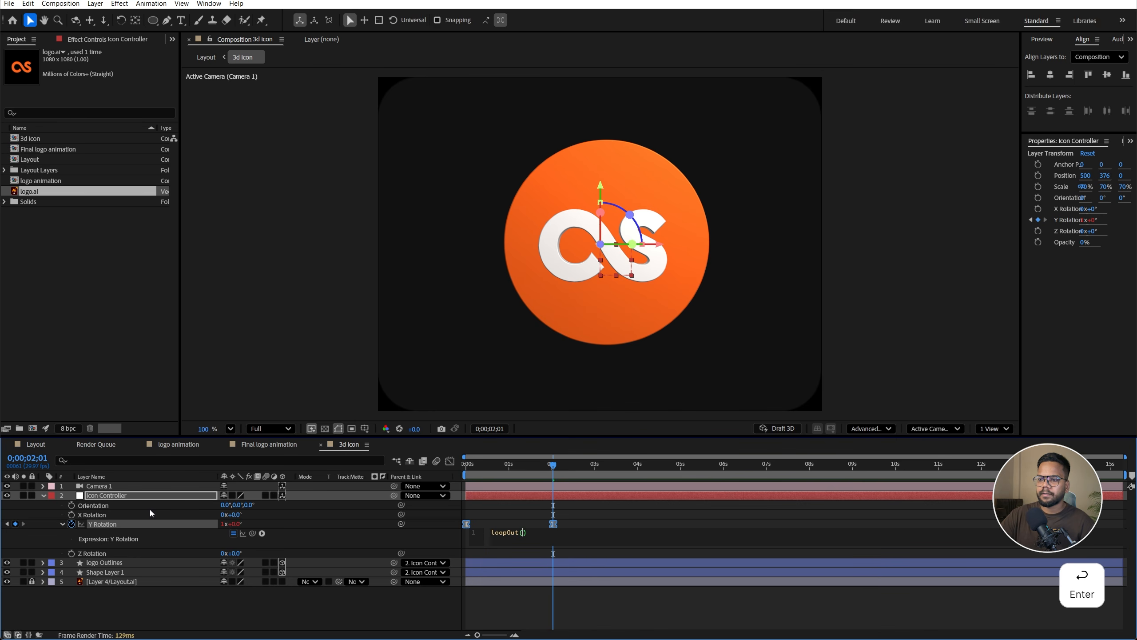
left_click(539, 465)
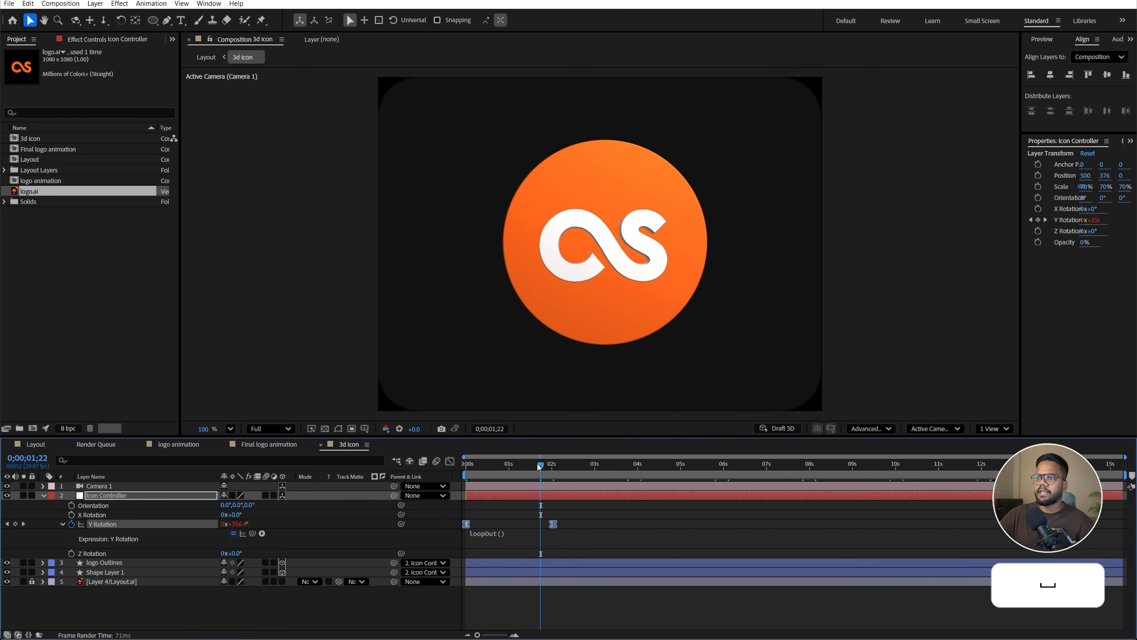
Play and scrub through the looping icon spin, and return to the Layout composition
key("space")
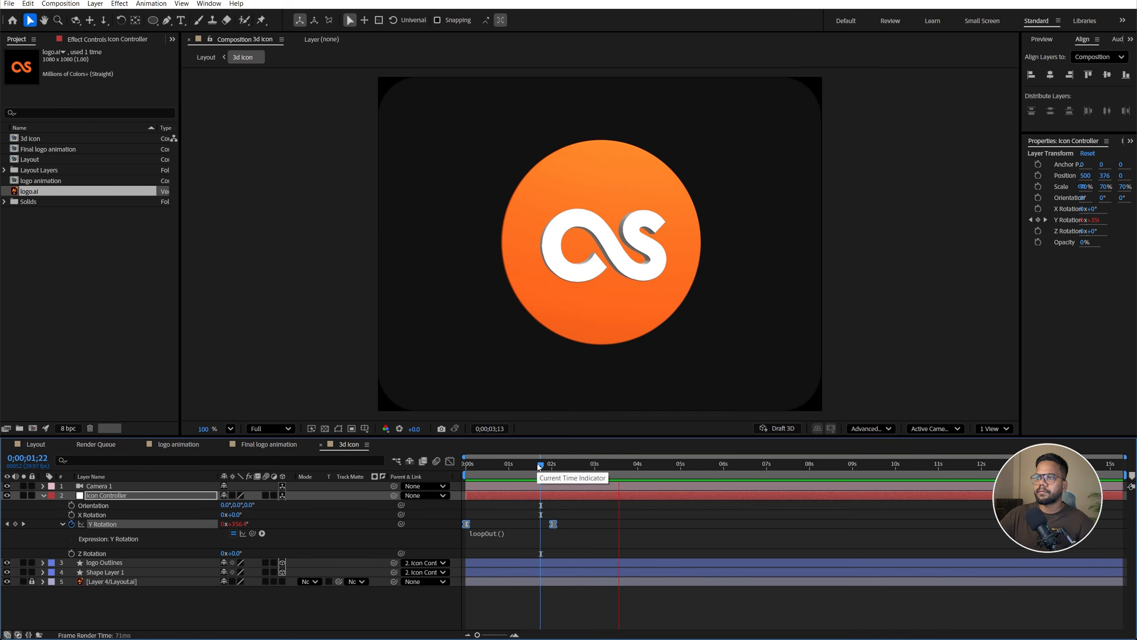
left_click_drag(539, 466, 577, 466)
left_click(32, 448)
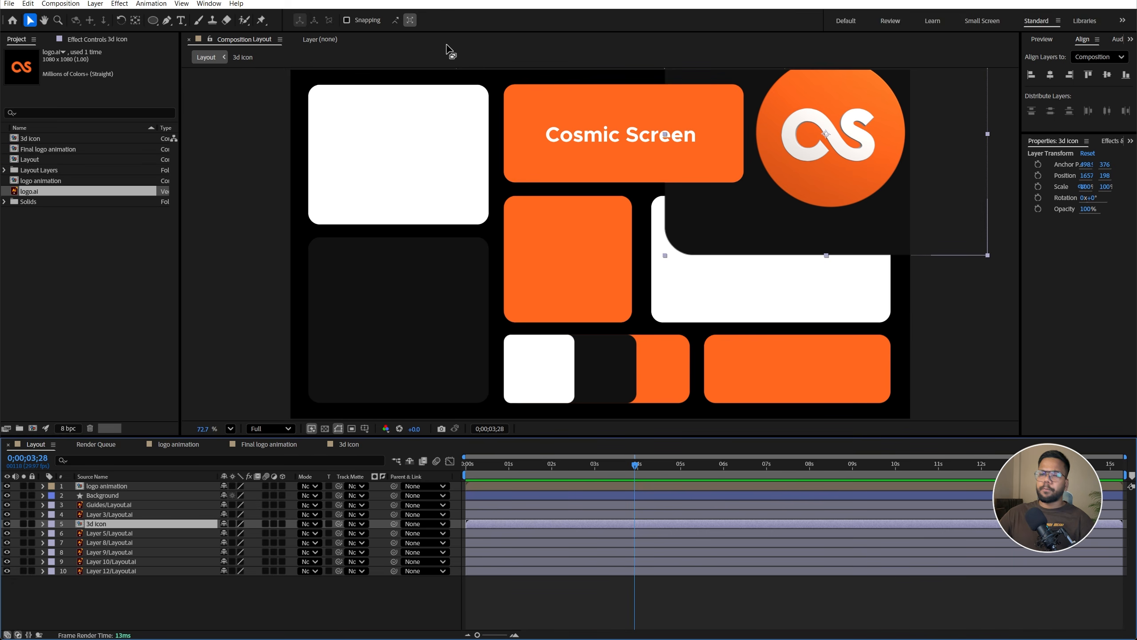
Import the Layout Illustrator file from the Files folder as Footage with merged layers
key("alt+Tab")
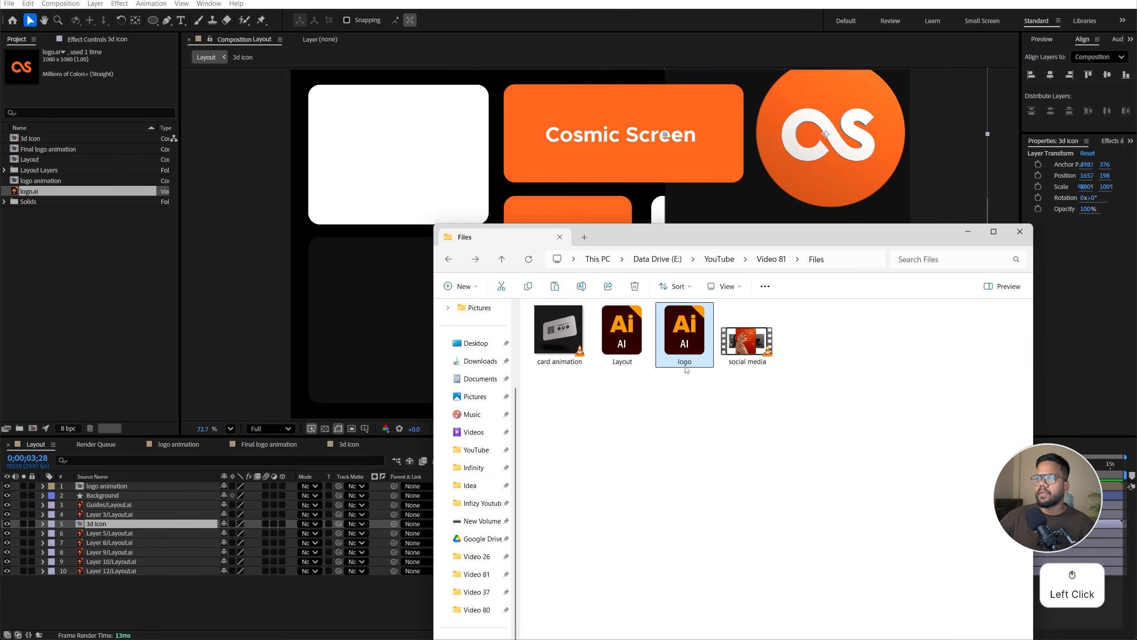
left_click(641, 350)
left_click_drag(645, 236, 670, 192)
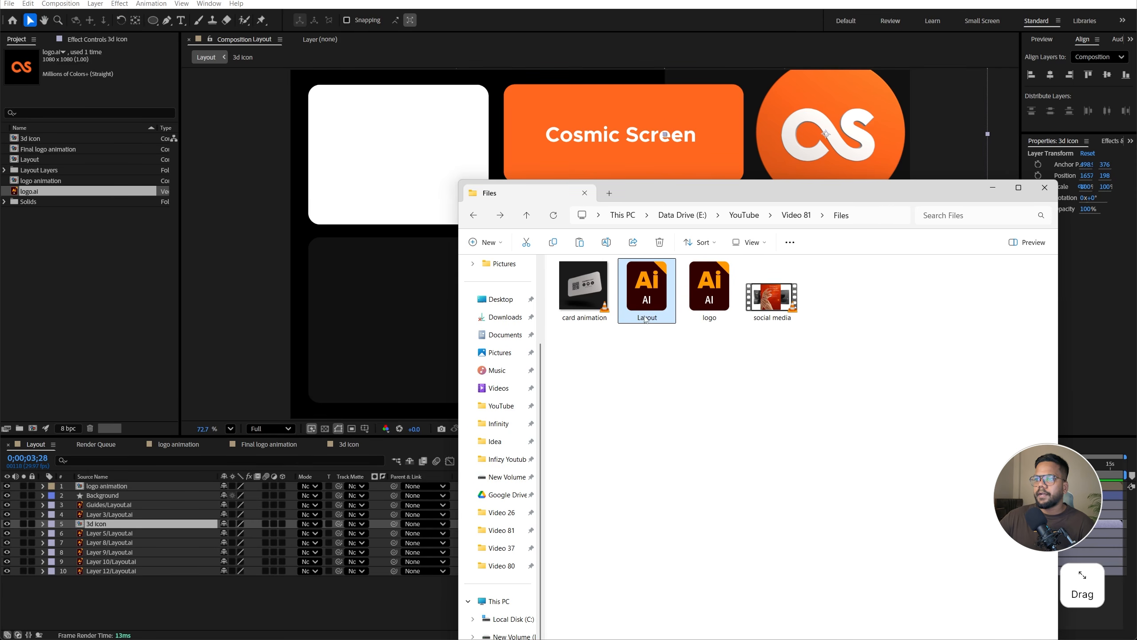
left_click_drag(647, 296, 108, 301)
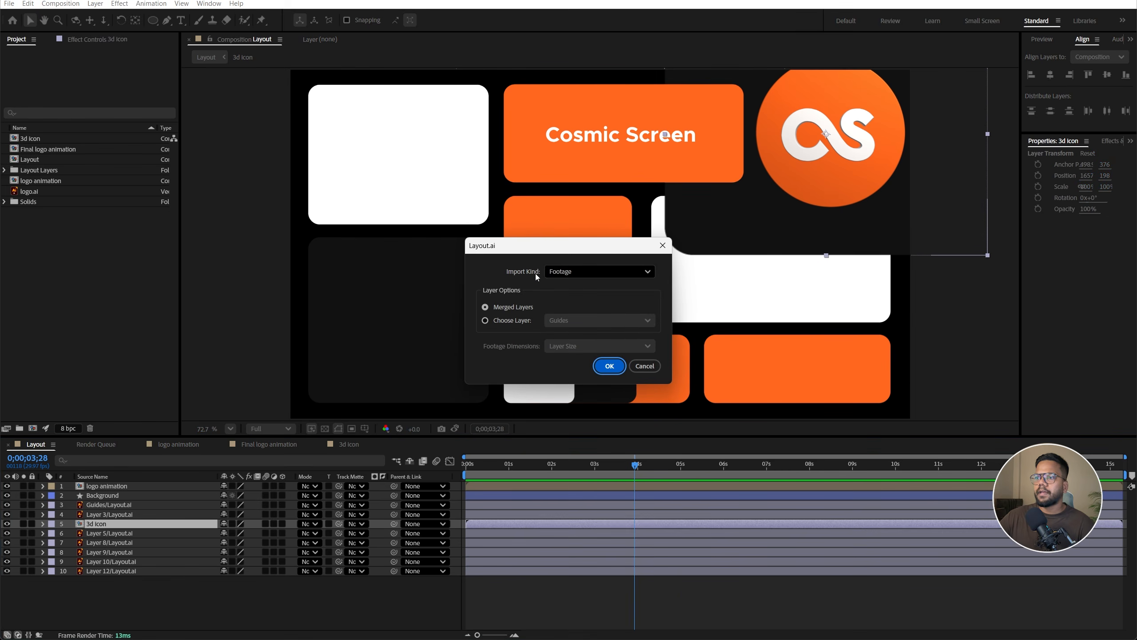
left_click(582, 271)
left_click(583, 290)
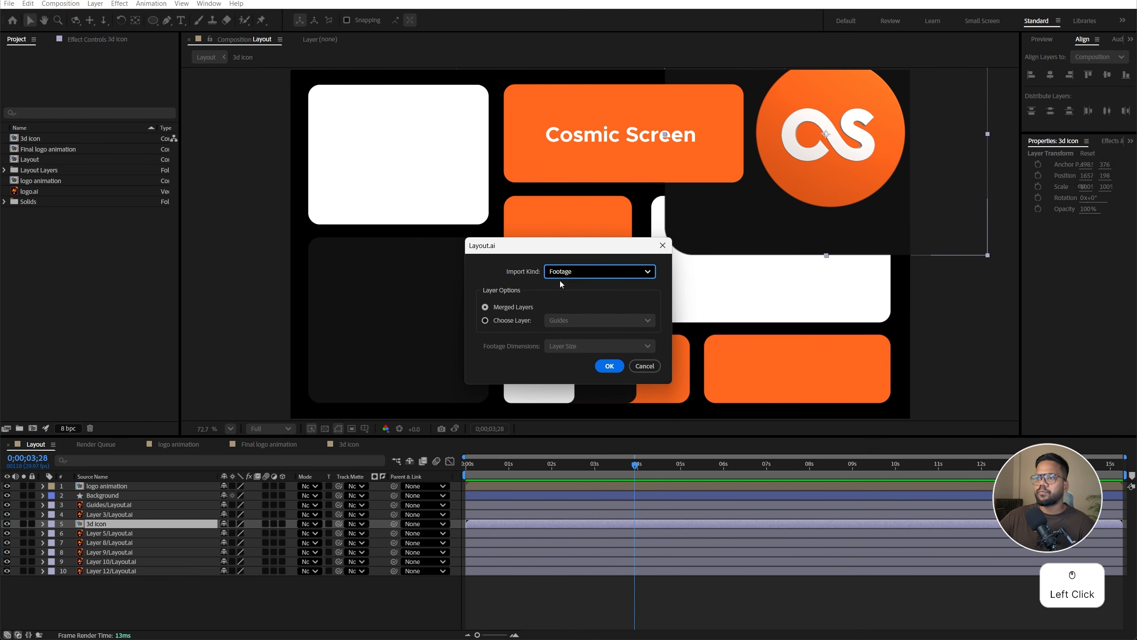
left_click(616, 368)
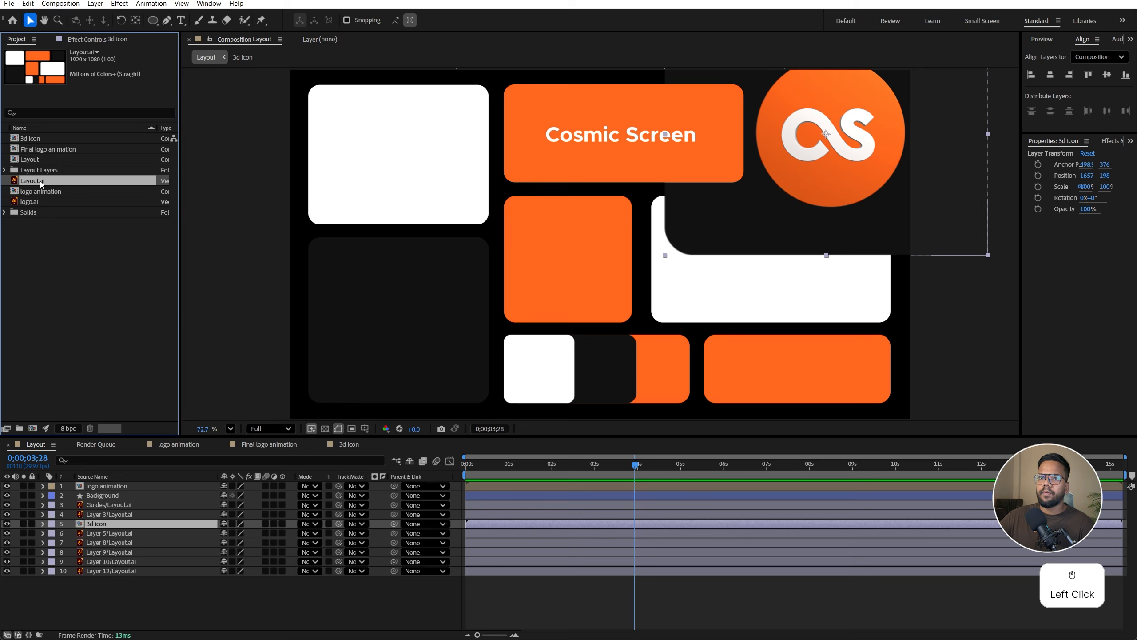
Place Layout.ai above all layers of the Layout composition as a locked reference at 64% opacity
left_click_drag(41, 183, 135, 487)
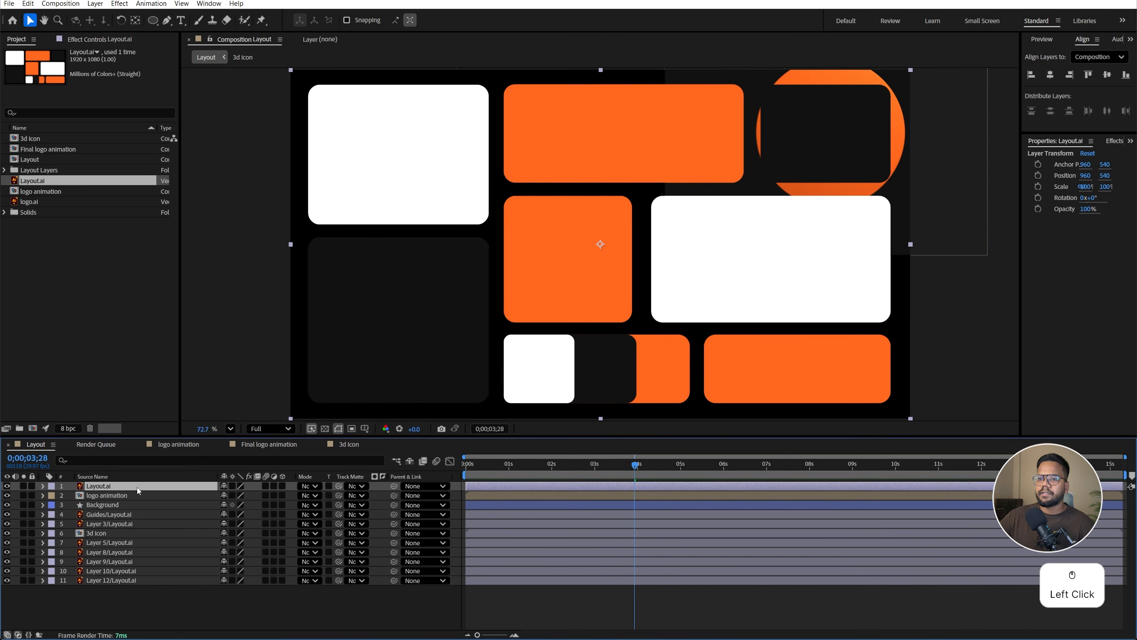
key("t")
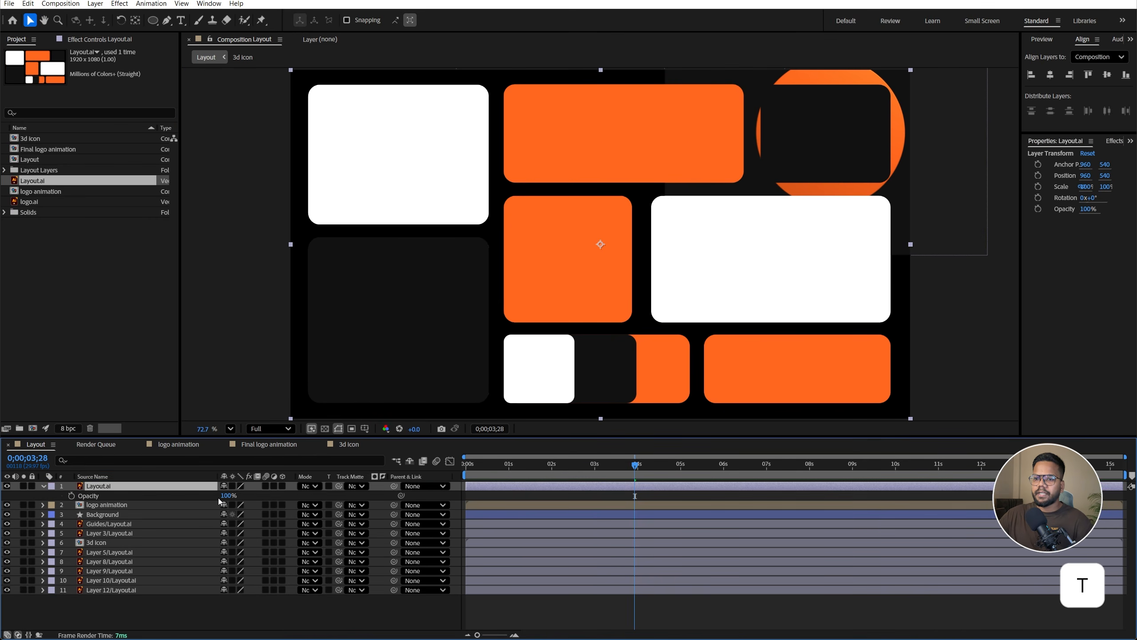
left_click_drag(228, 499, 203, 497)
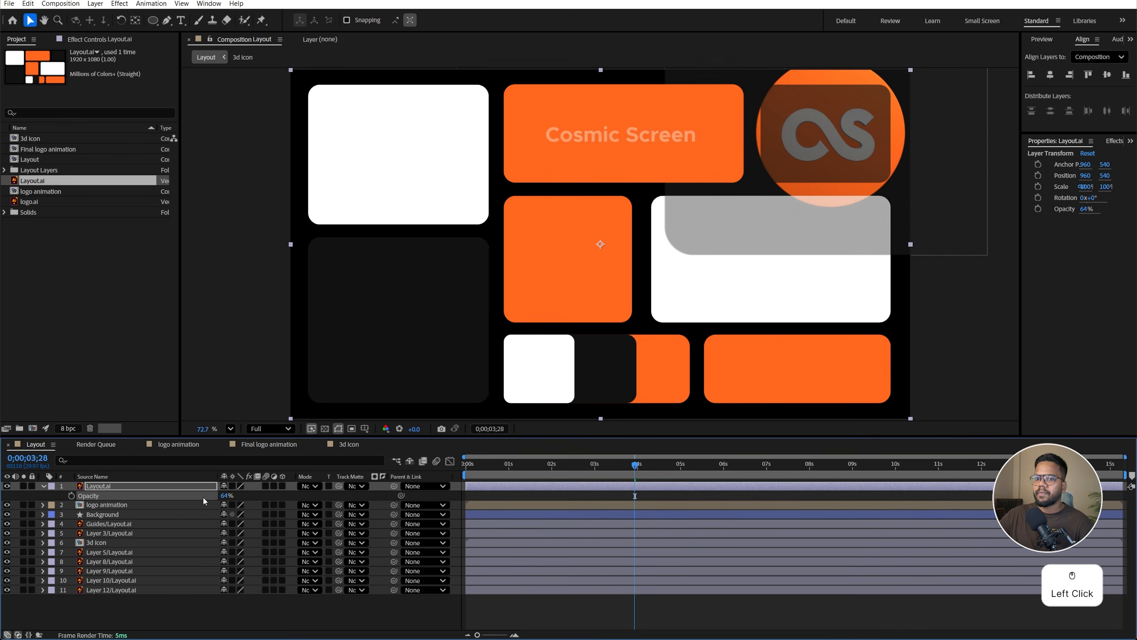
left_click(32, 485)
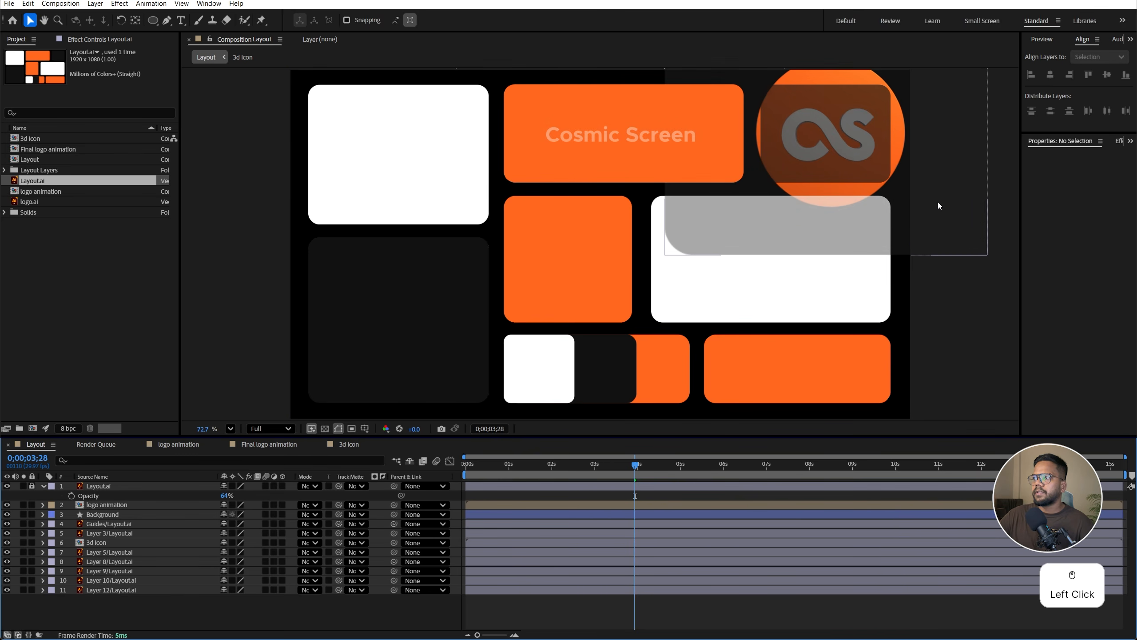
Turn on the transparency grid and scale the 3d Icon layer to 41% so it matches the reference tile
left_click(99, 542)
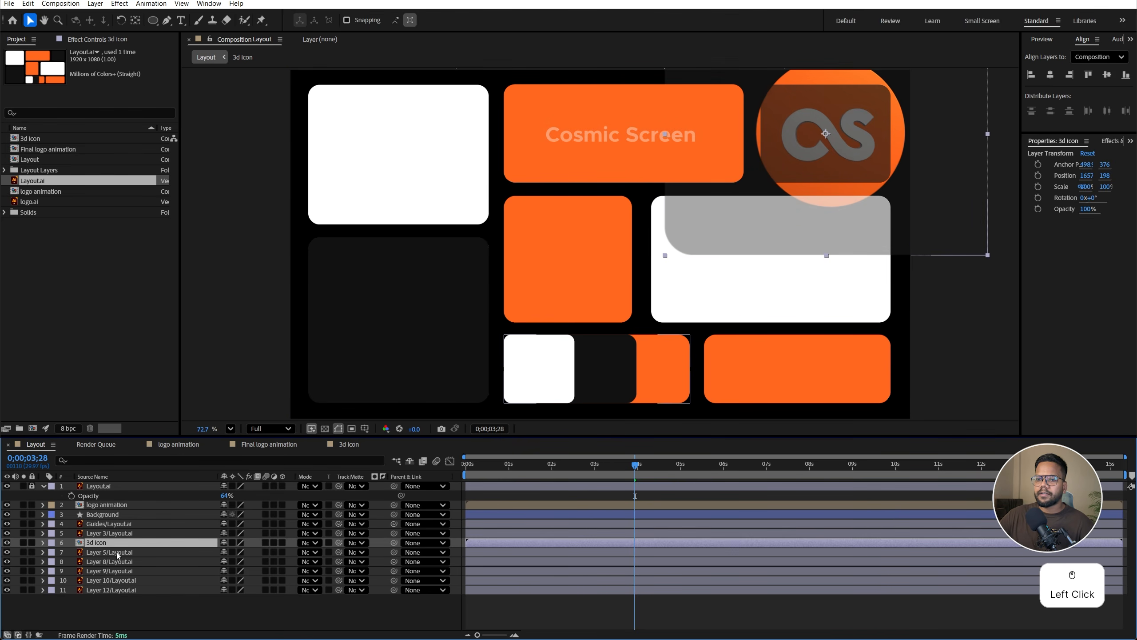
key("s")
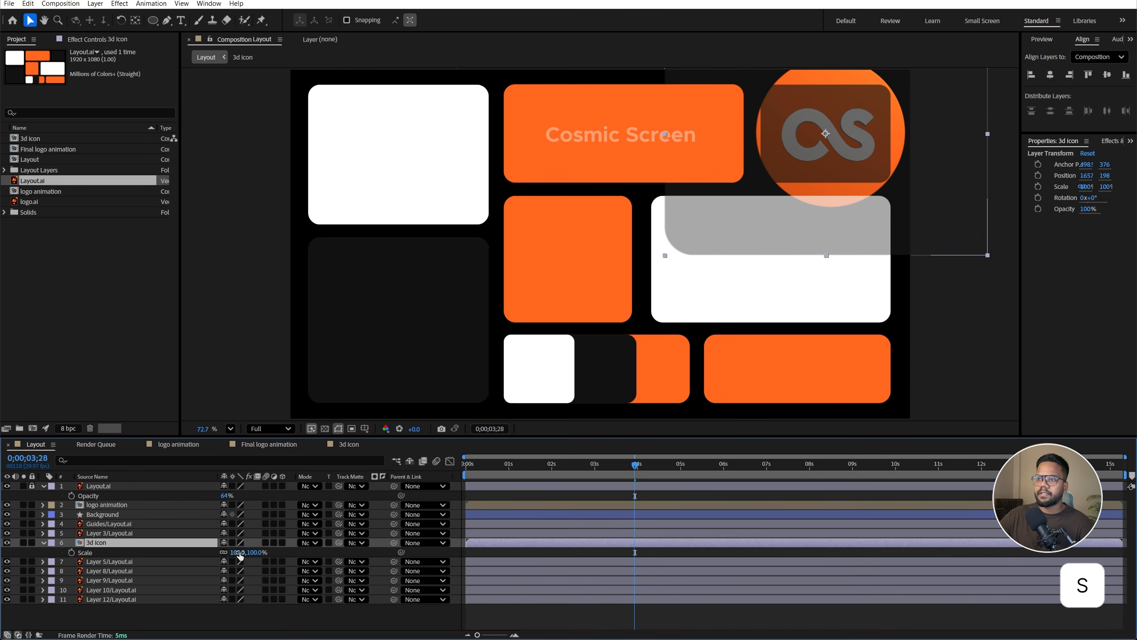
left_click_drag(240, 556, 219, 555)
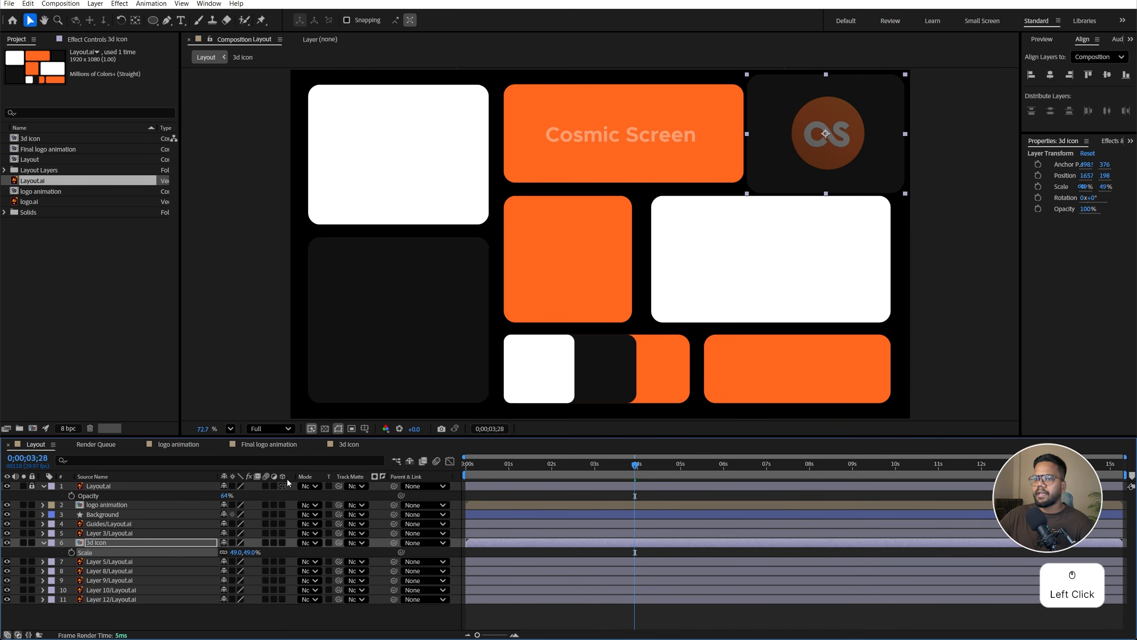
left_click(325, 428)
scroll(890, 114, "up", 2)
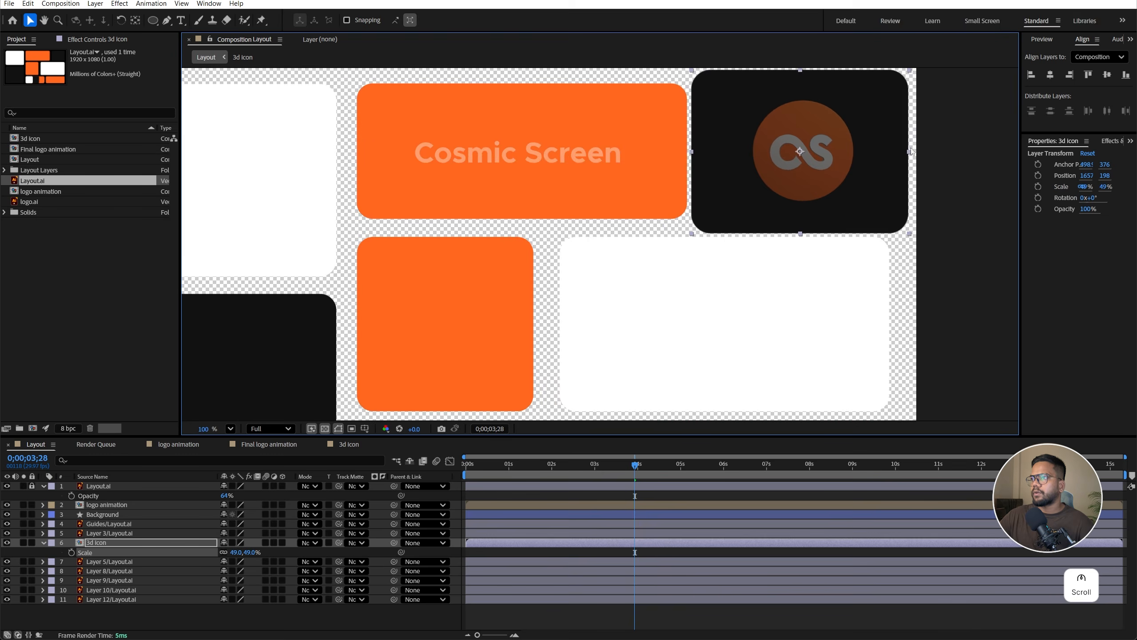
left_click_drag(912, 151, 654, 258)
left_click_drag(237, 553, 231, 553)
left_click(231, 553)
key("Up")
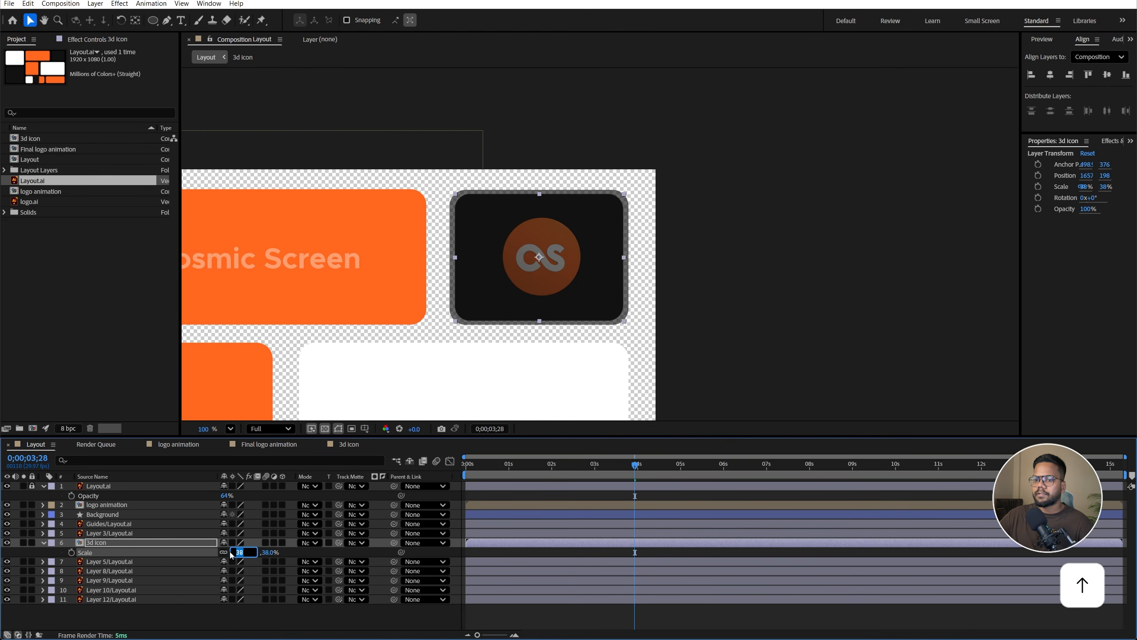
key("Up")
key("Up")
key("Up")
key("Down")
key("Up")
Show the rulers and check the icon tile's edges against the reference layout up close
left_click(717, 322)
scroll(553, 298, "up", 4)
key("ctrl+r")
left_click_drag(430, 71, 429, 104)
scroll(605, 235, "down", 5)
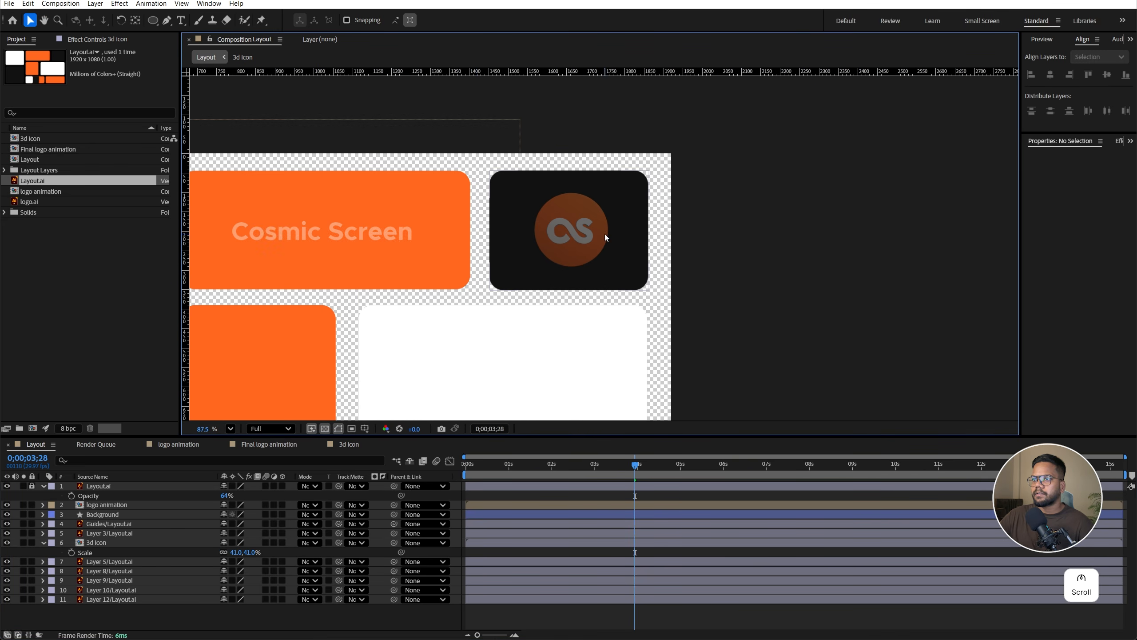
Hide the Layout.ai reference layer and fit the whole composition in the viewer
left_click(7, 486)
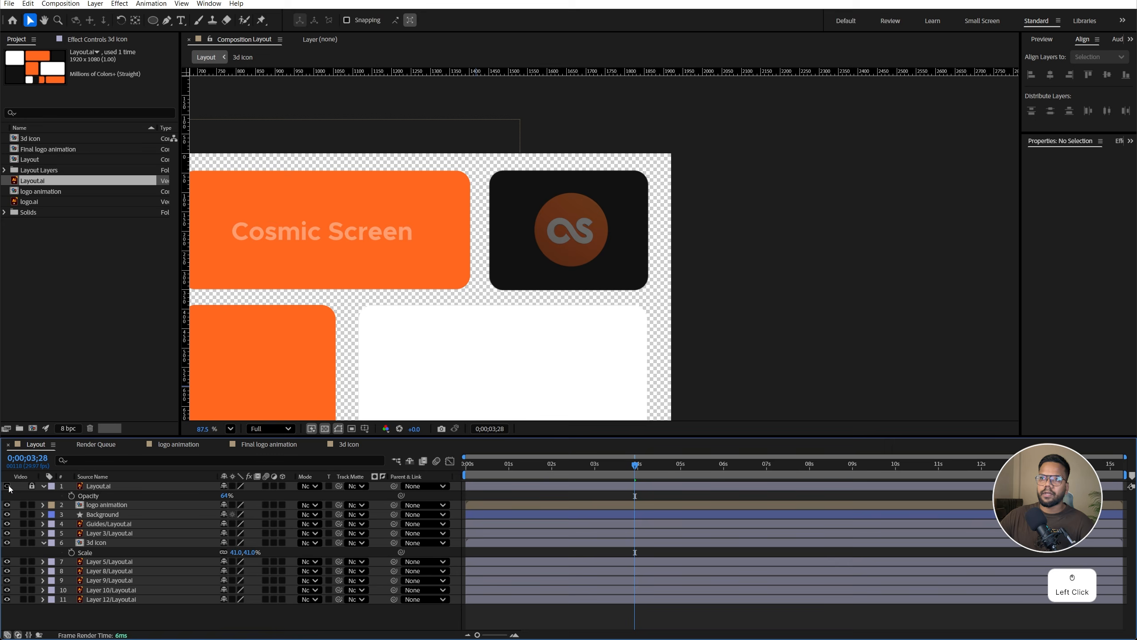
left_click(231, 428)
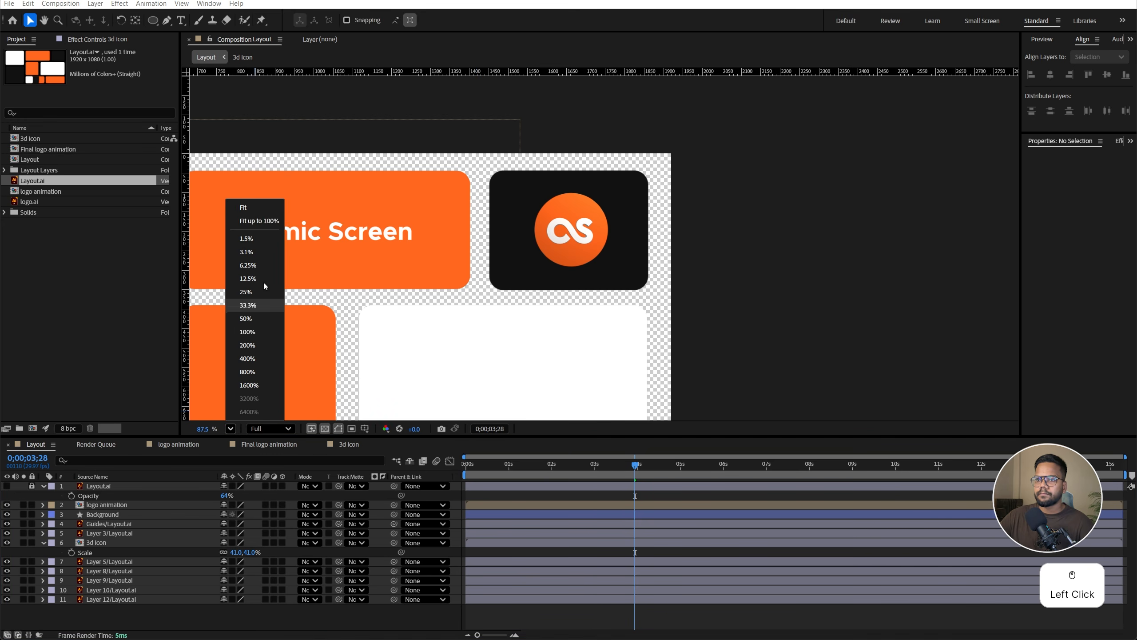
left_click(252, 209)
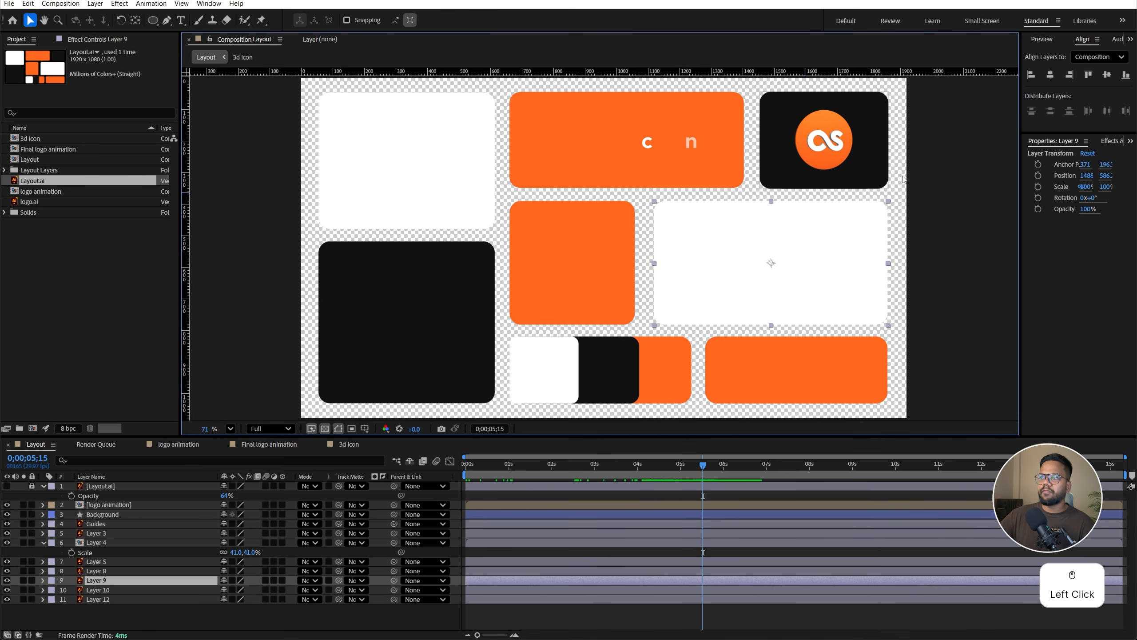
Pre-compose the wide white tile, Layer 9, as Typography with all attributes left in Layout, and open the new composition
right_click(118, 582)
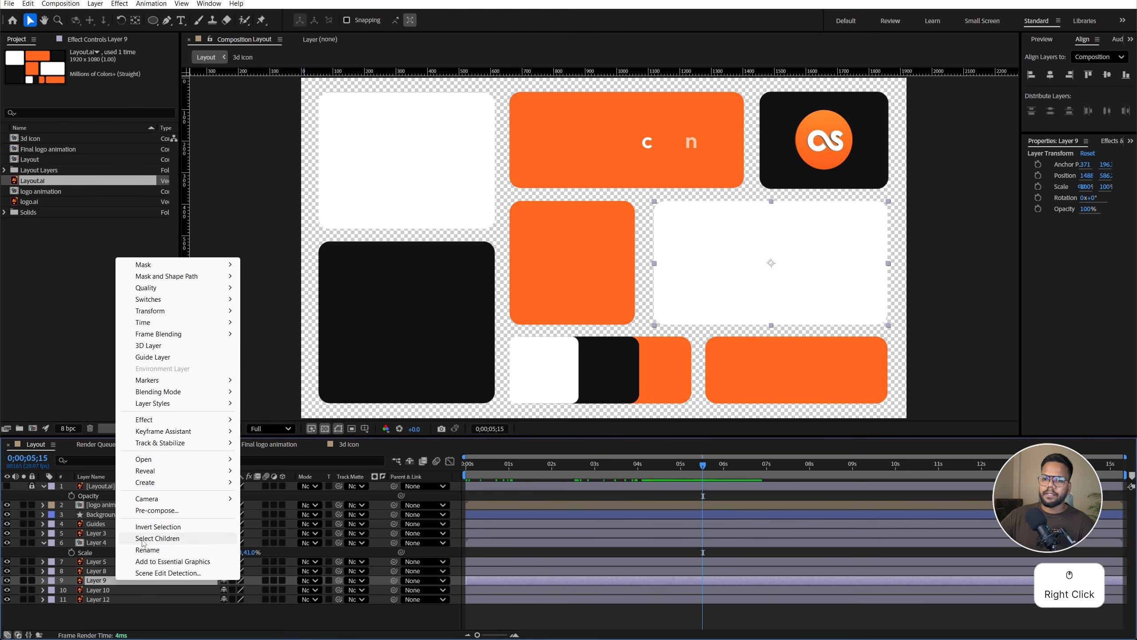
left_click(169, 512)
key("Caps_Lock")
type("Typography")
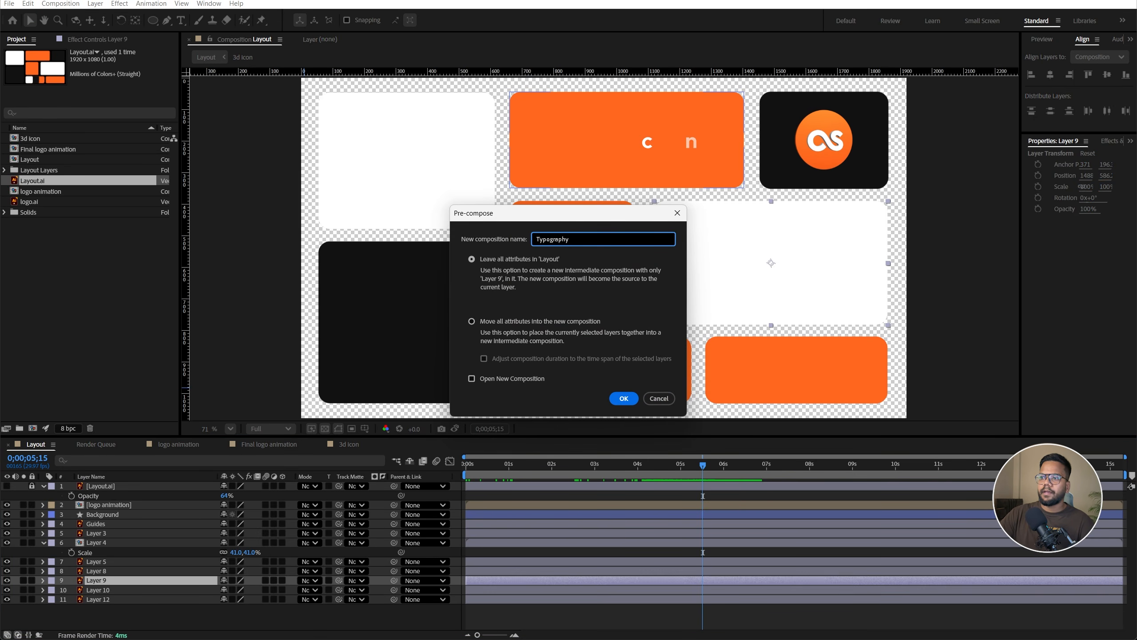
key("Return")
left_click(126, 580)
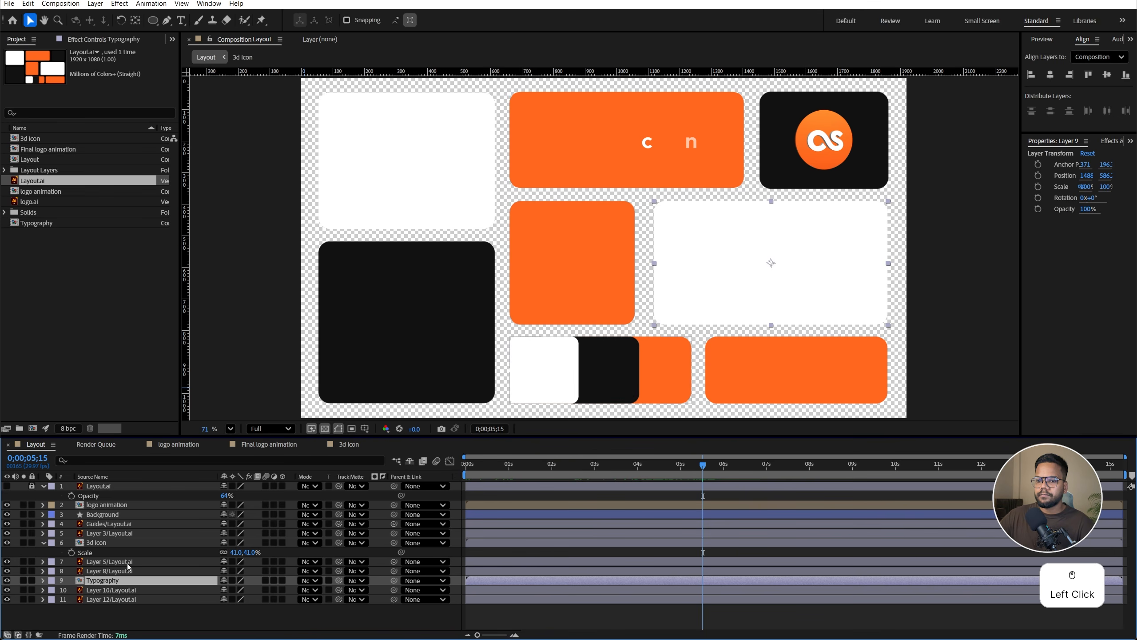
double_click(134, 580)
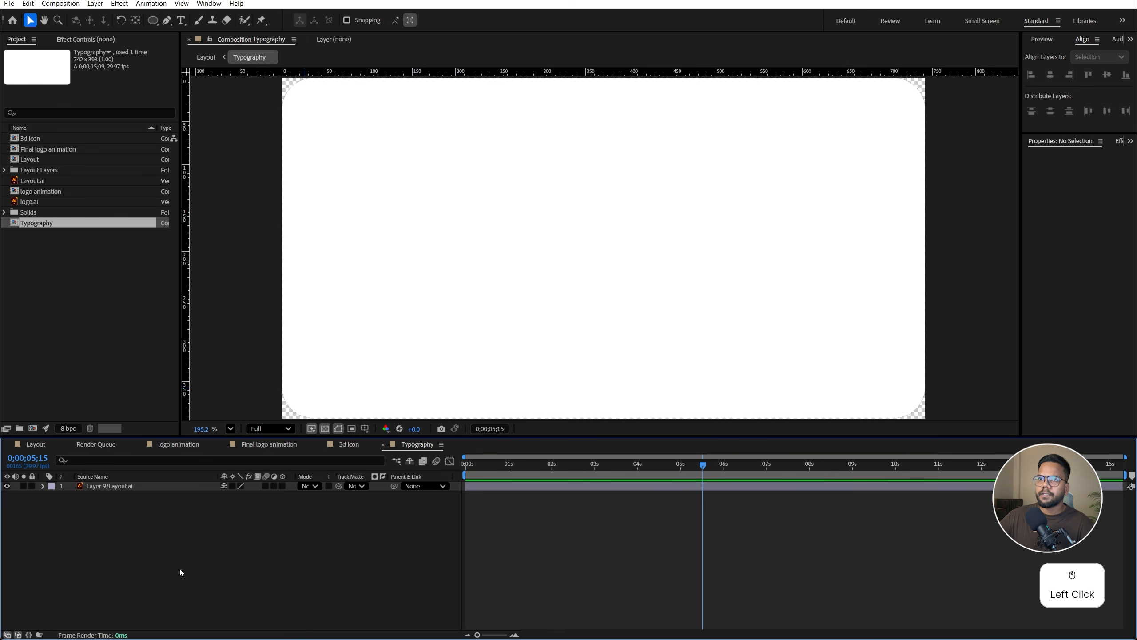
Set the Typography composition's width to 1000 px with the aspect ratio locked
left_click(61, 4)
left_click(91, 32)
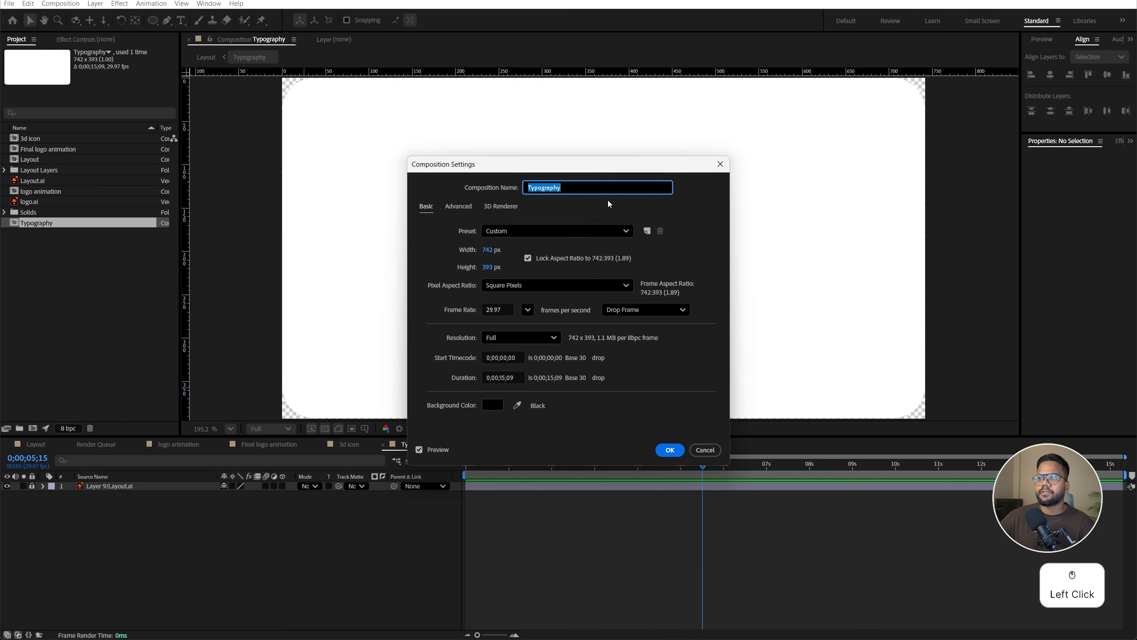
left_click(528, 259)
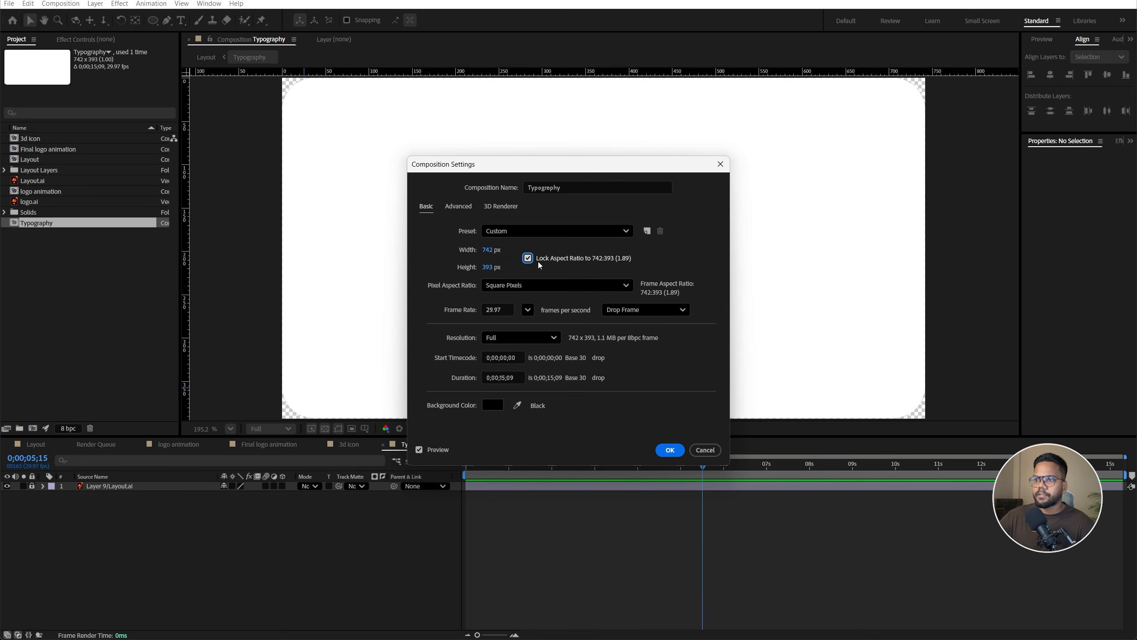
left_click(491, 249)
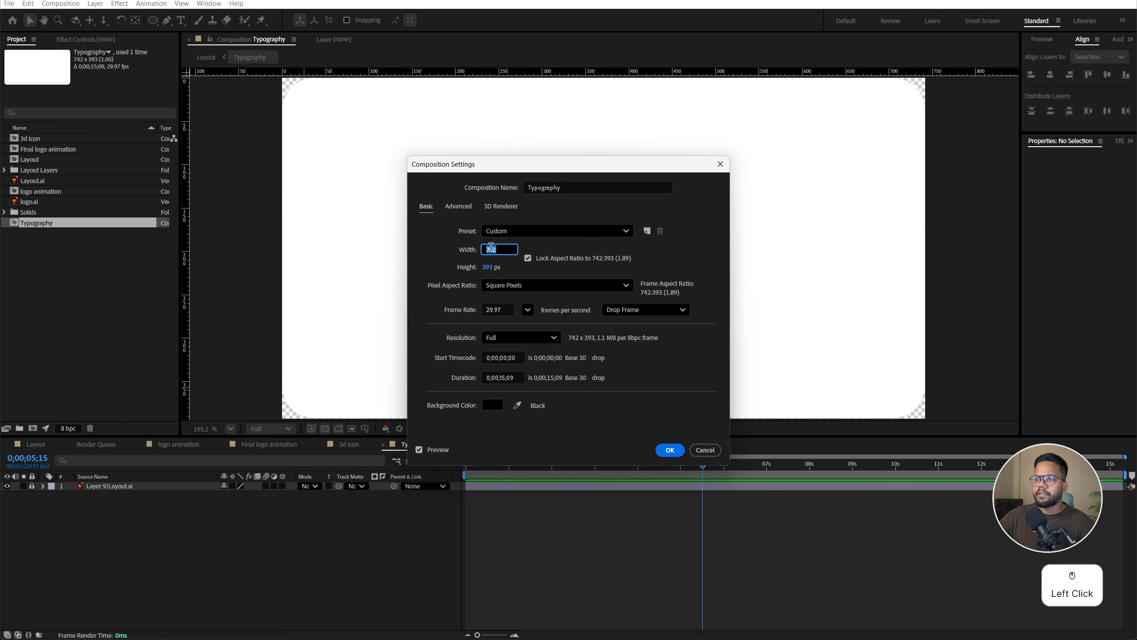
type("1000")
key("Return")
left_click(418, 266)
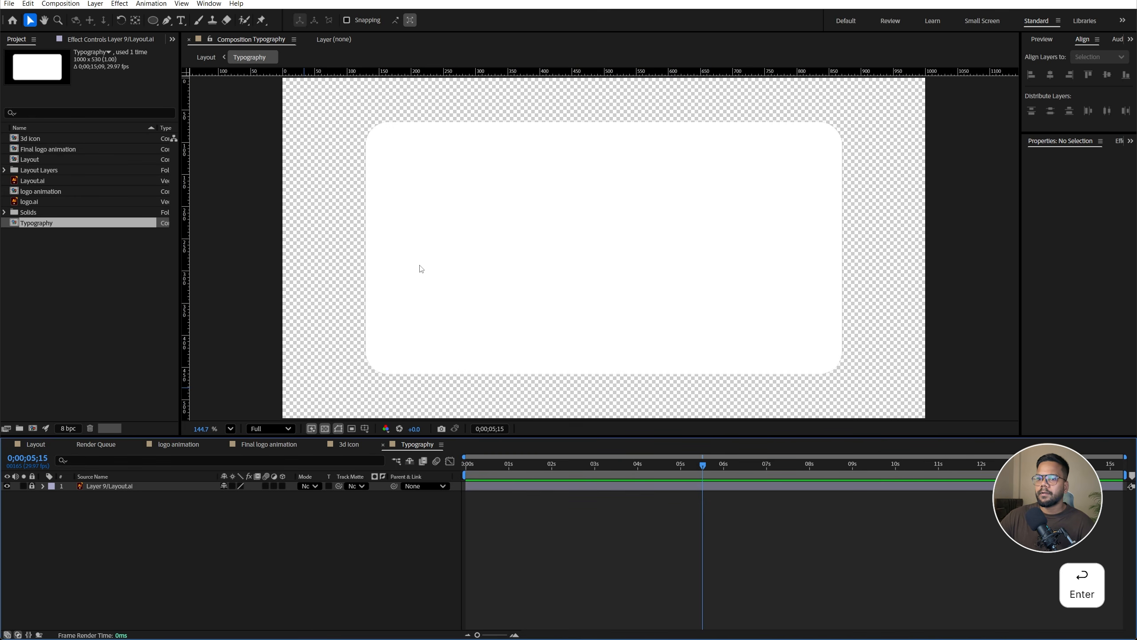
Fit the white Layer 9 tile to the Typography composition and lock it
scroll(419, 266, "down", 3)
right_click(154, 492)
mouse_move(212, 222)
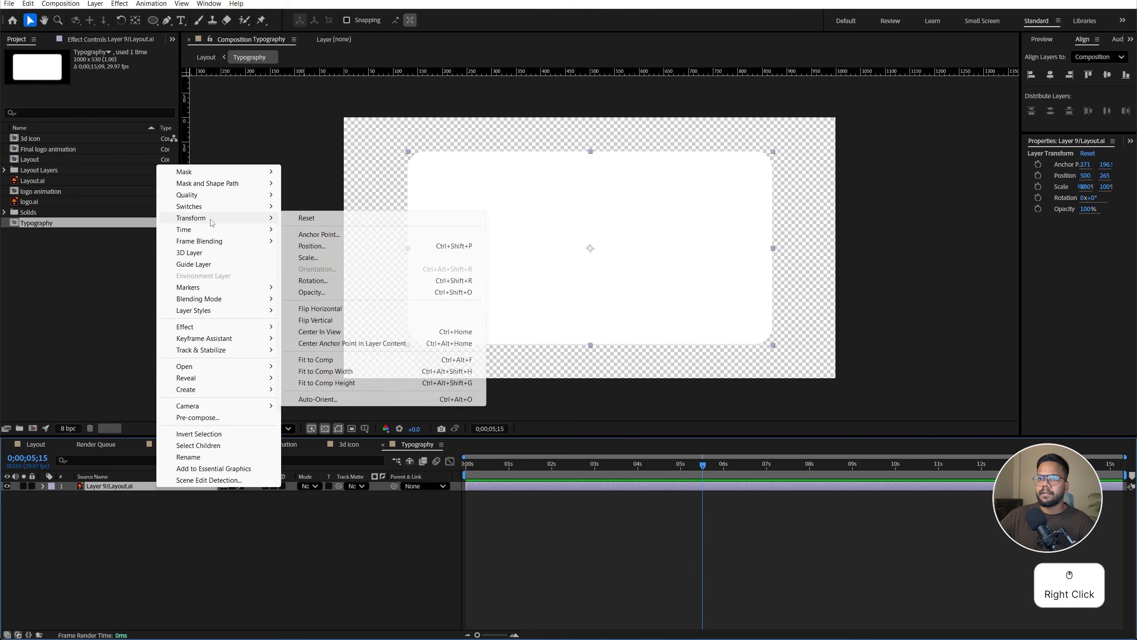
left_click(315, 360)
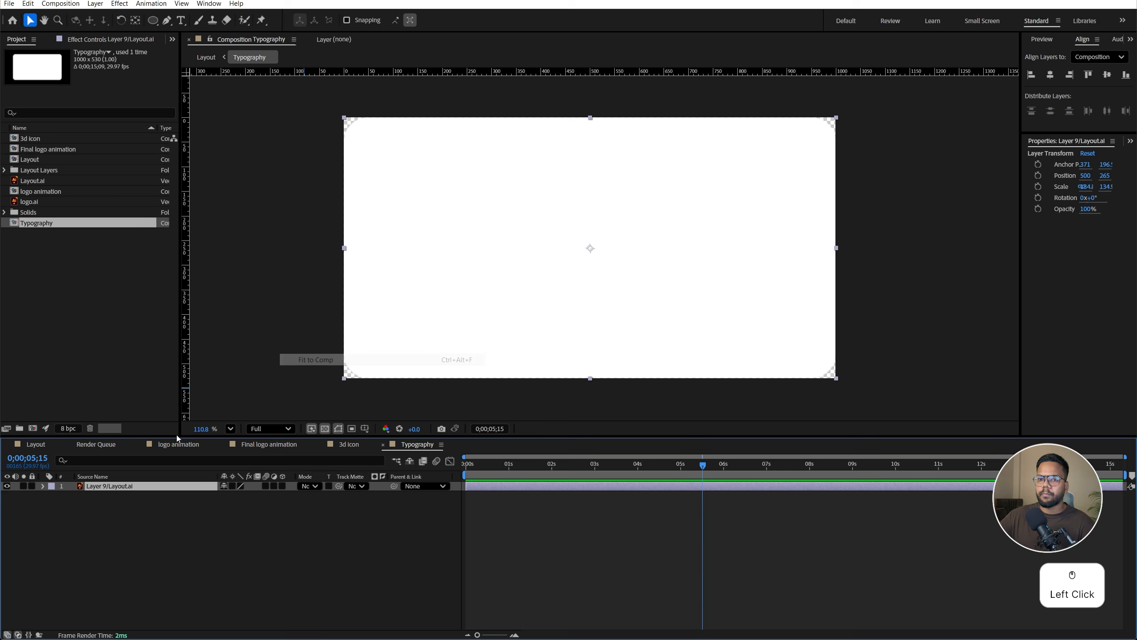
left_click(32, 486)
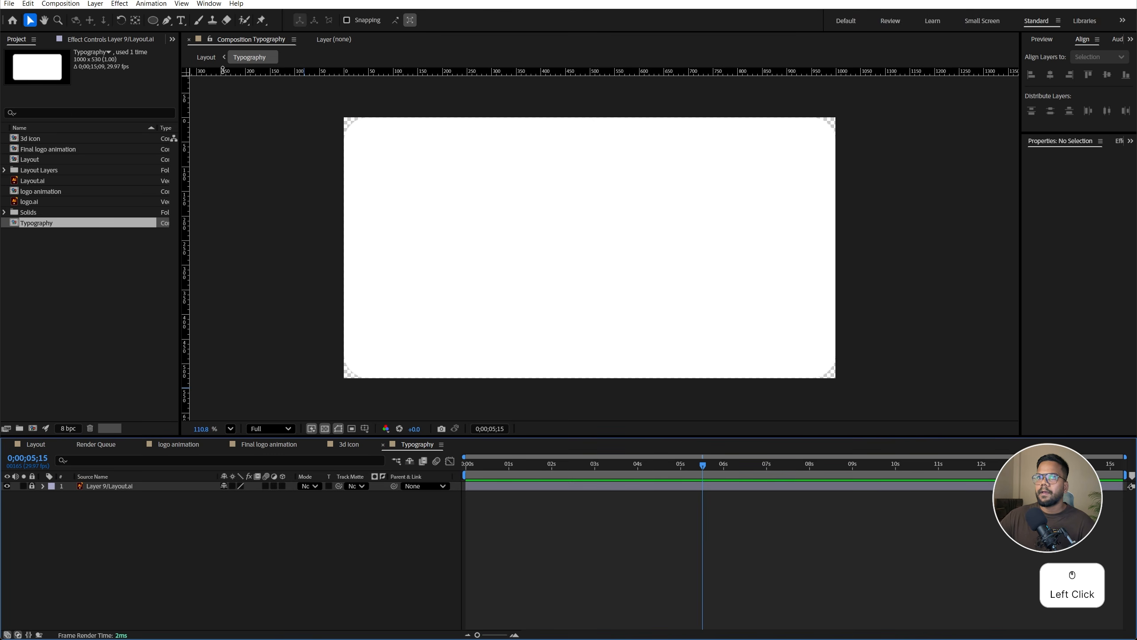
Add a text layer reading "Aa Bb" on the white tile
left_click(180, 21)
left_click(428, 237)
type("a")
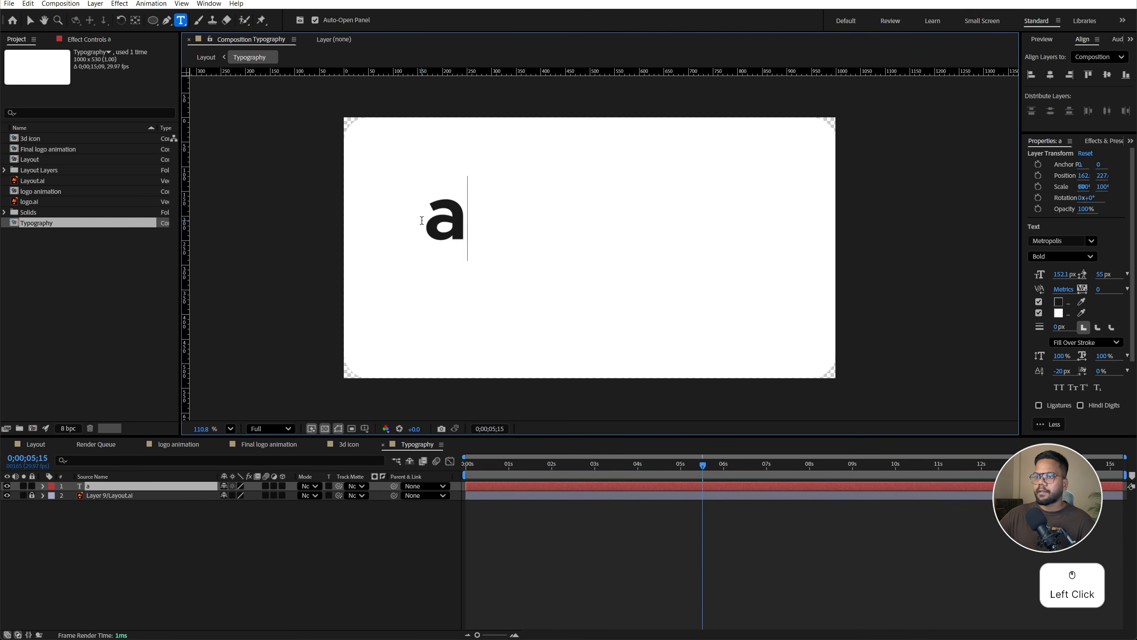
key("Caps_Lock")
type("A")
key("Caps_Lock")
type("a")
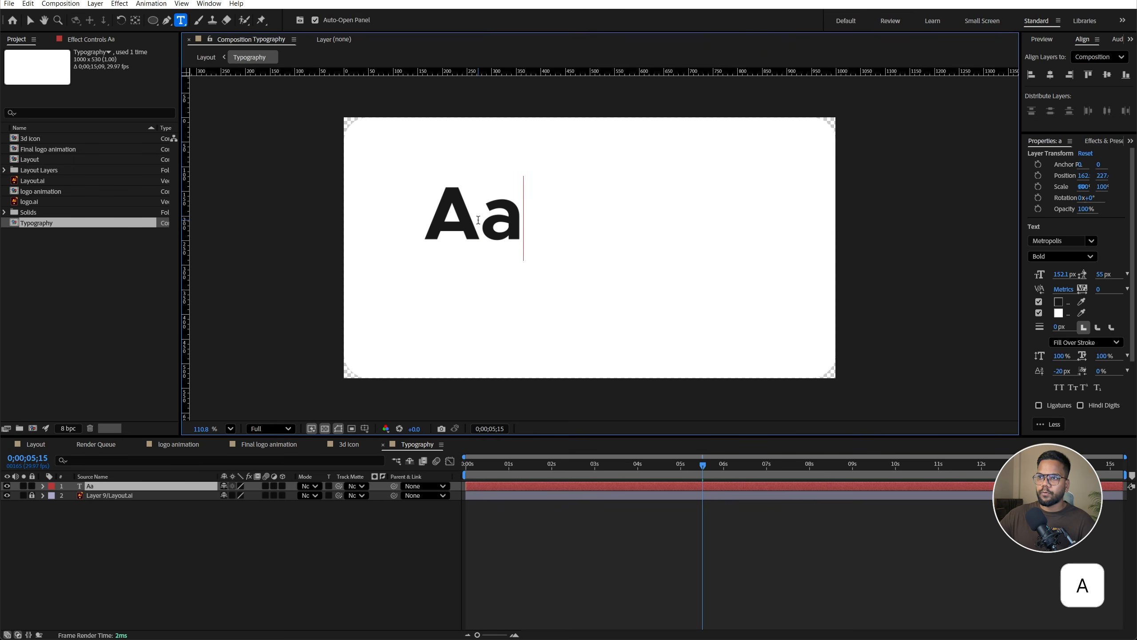
type(" b")
key("BackSpace")
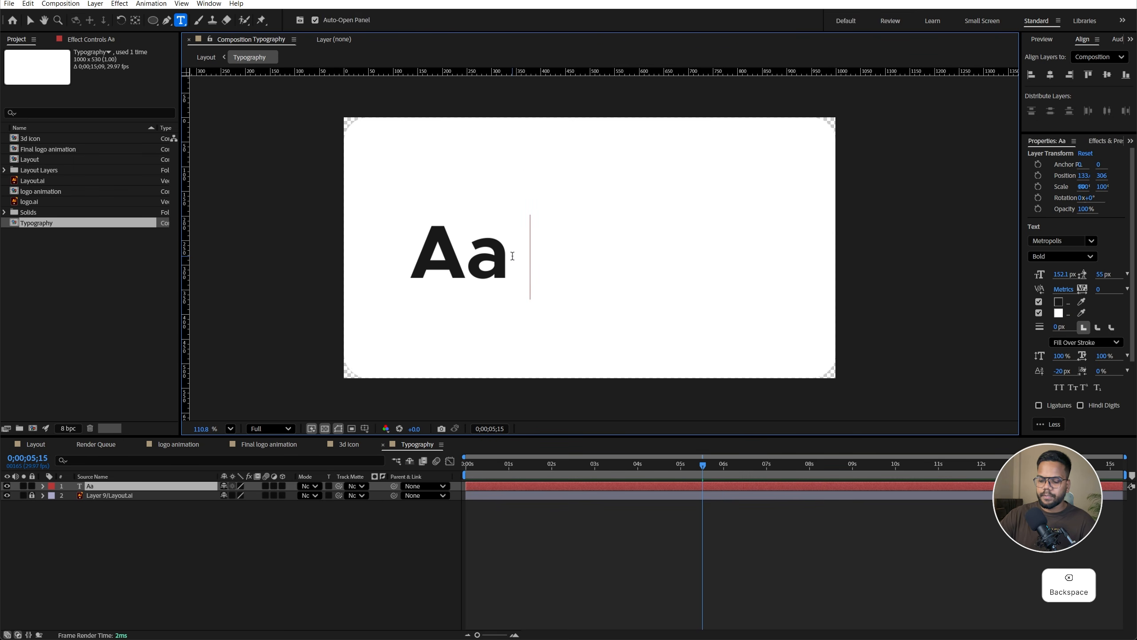
type("Bb")
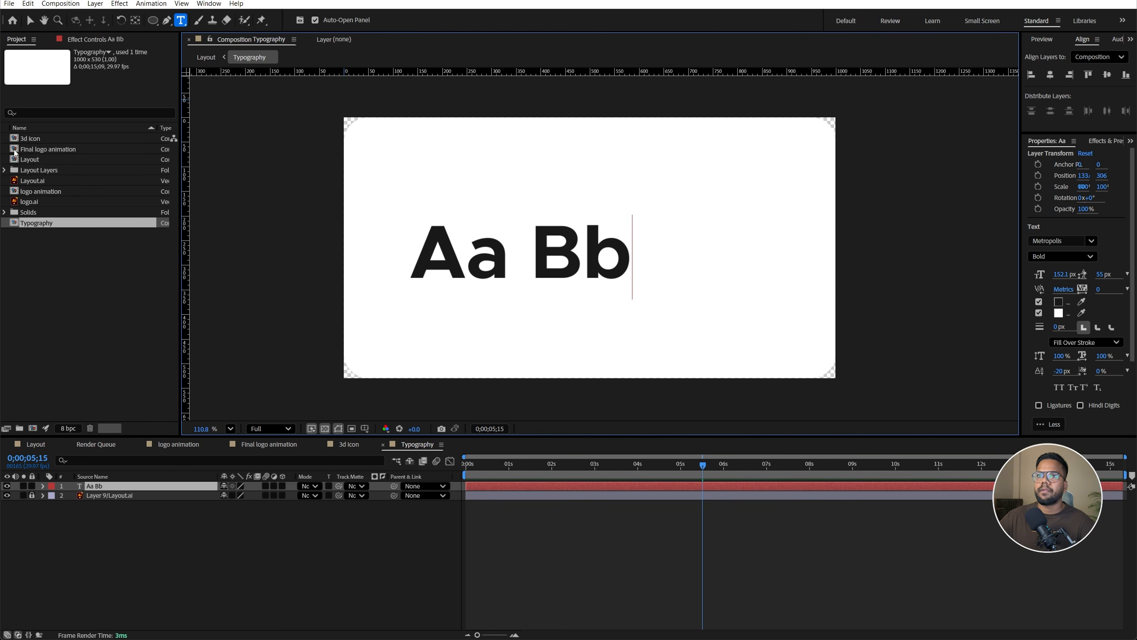
left_click(30, 21)
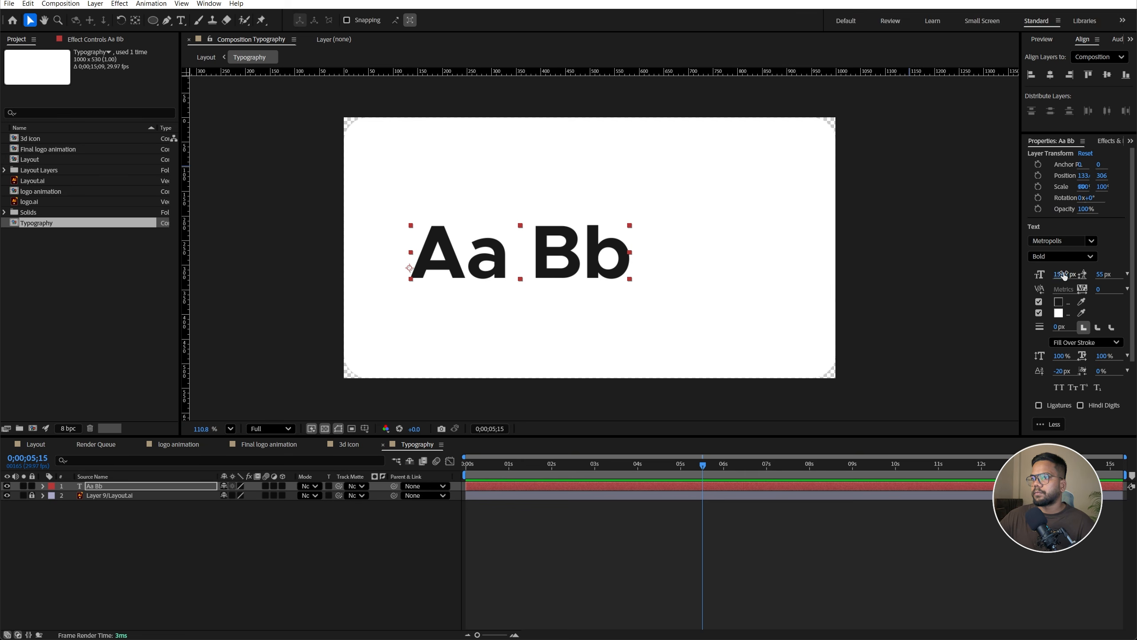
Enlarge the "Aa Bb" text to about 243 px and set its Metropolis font weight to Thin
left_click_drag(1064, 275, 1092, 275)
left_click_drag(1092, 275, 1100, 275)
left_click(1060, 287)
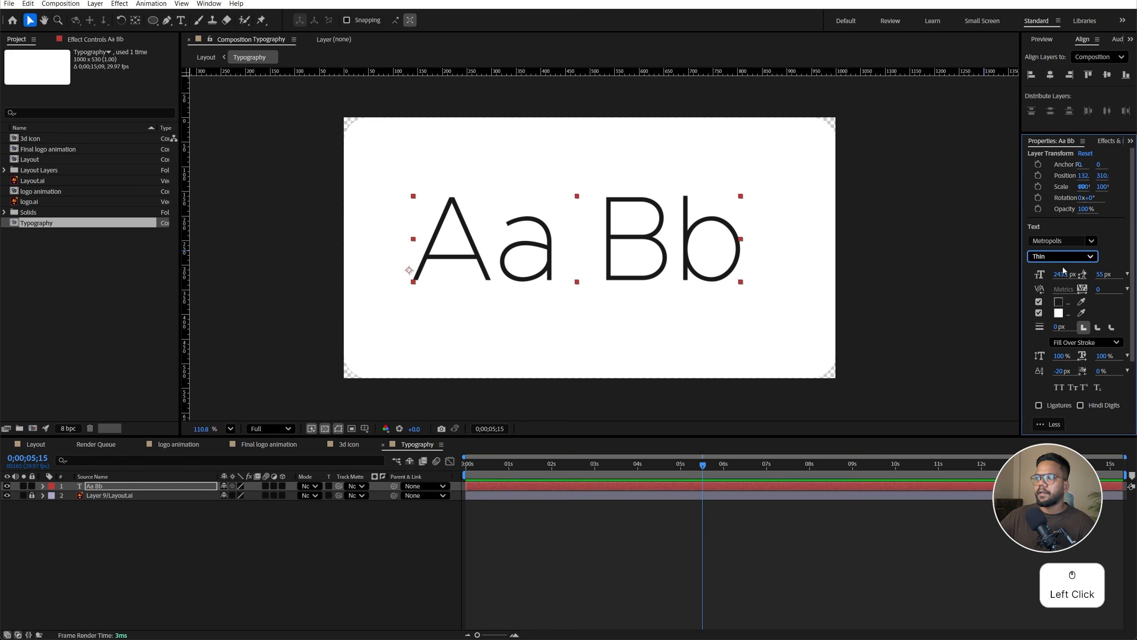
left_click(1069, 260)
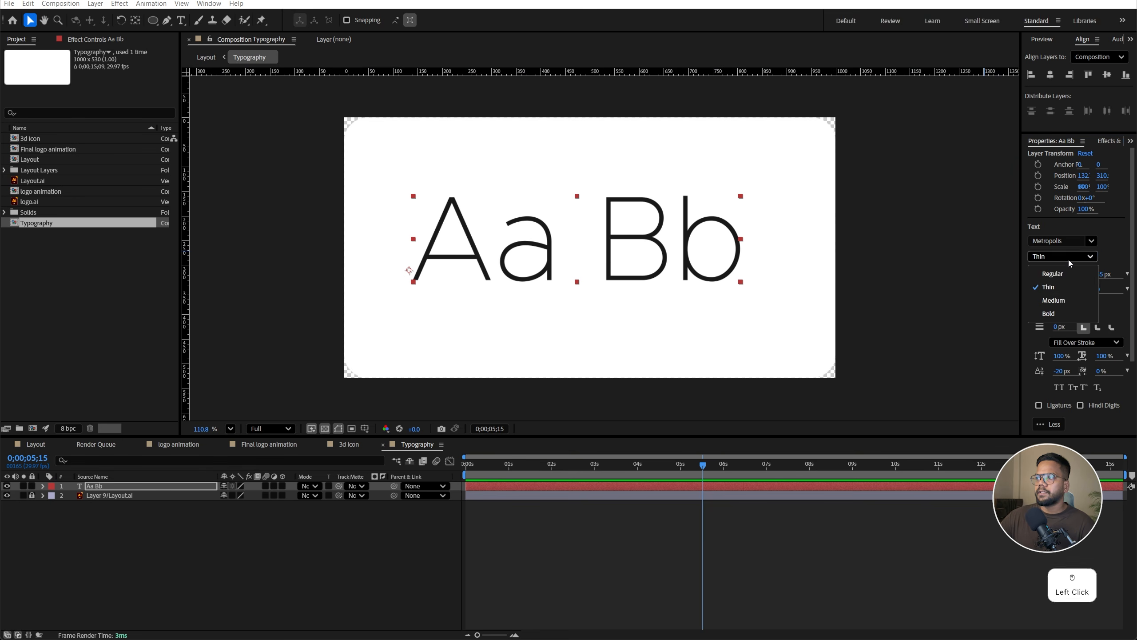
left_click(1060, 287)
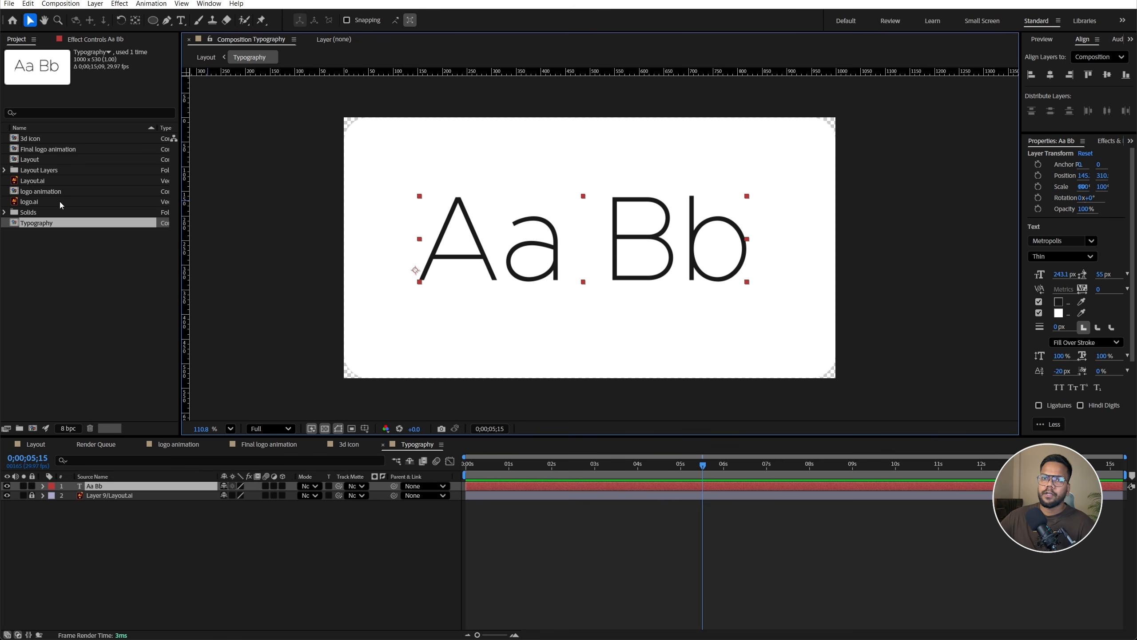
Fill the letters "Bb" with the orange sampled from a temporarily placed logo.ai, and delete that logo layer
left_click_drag(61, 205, 325, 194)
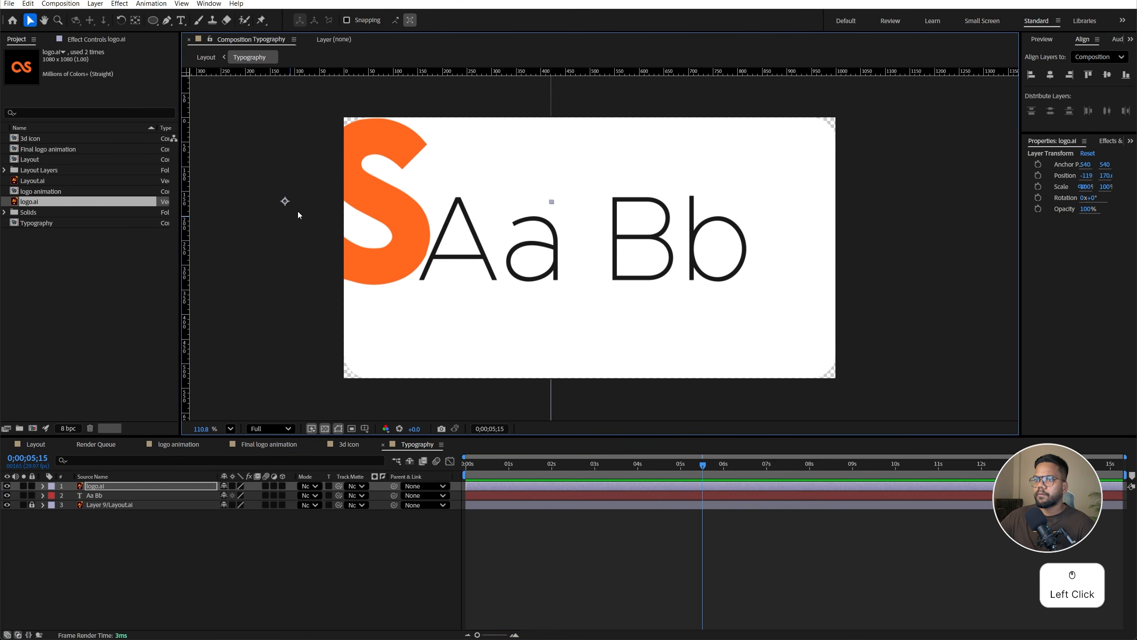
double_click(664, 242)
left_click_drag(611, 245, 866, 242)
left_click(1081, 301)
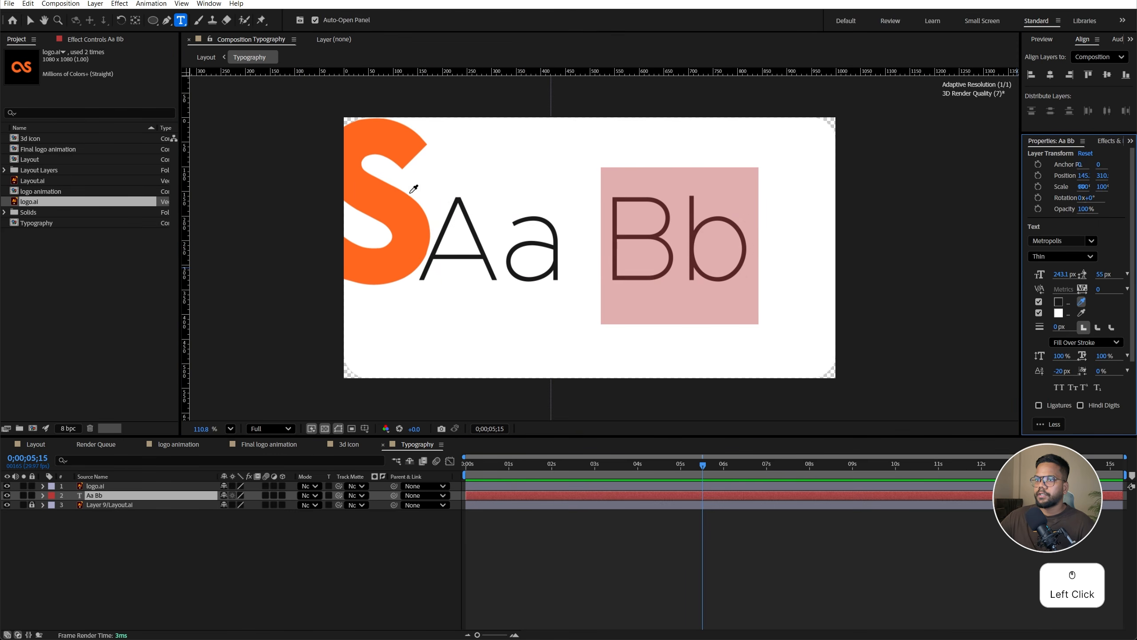
left_click(394, 207)
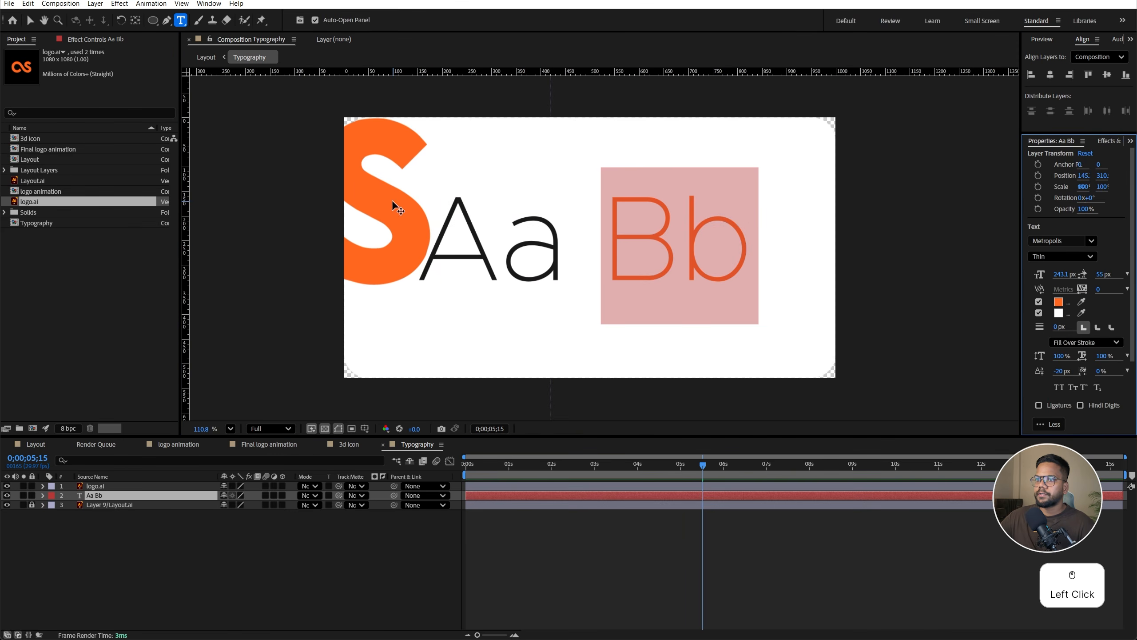
left_click(110, 487)
key("Delete")
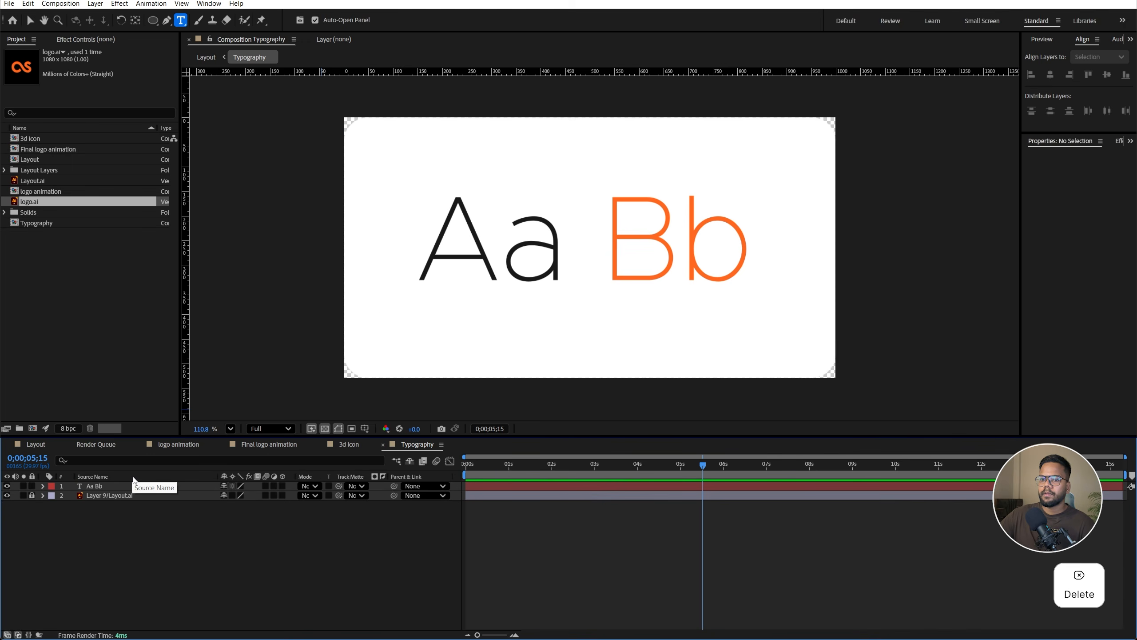
Scale the "Aa Bb" layer to 121% and reposition it in the middle of the tile
left_click(133, 486)
key("s")
left_click_drag(238, 494, 248, 494)
key("v")
left_click_drag(723, 267, 693, 268)
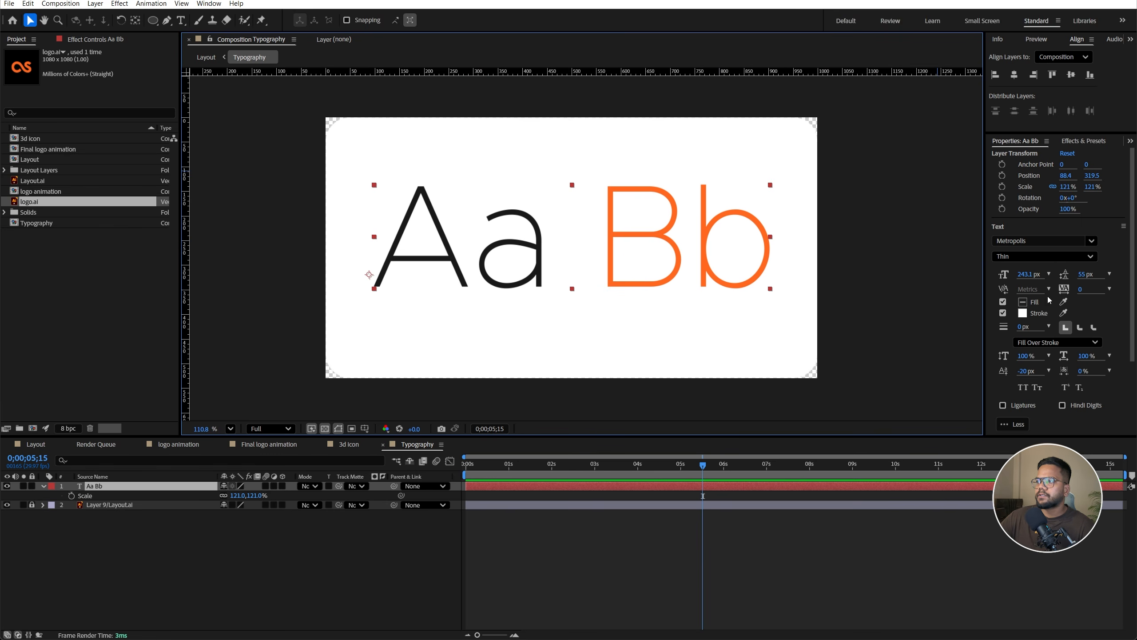
Set the tracking of the "Aa Bb" text to 50 and deselect it
left_click_drag(1081, 292, 1091, 297)
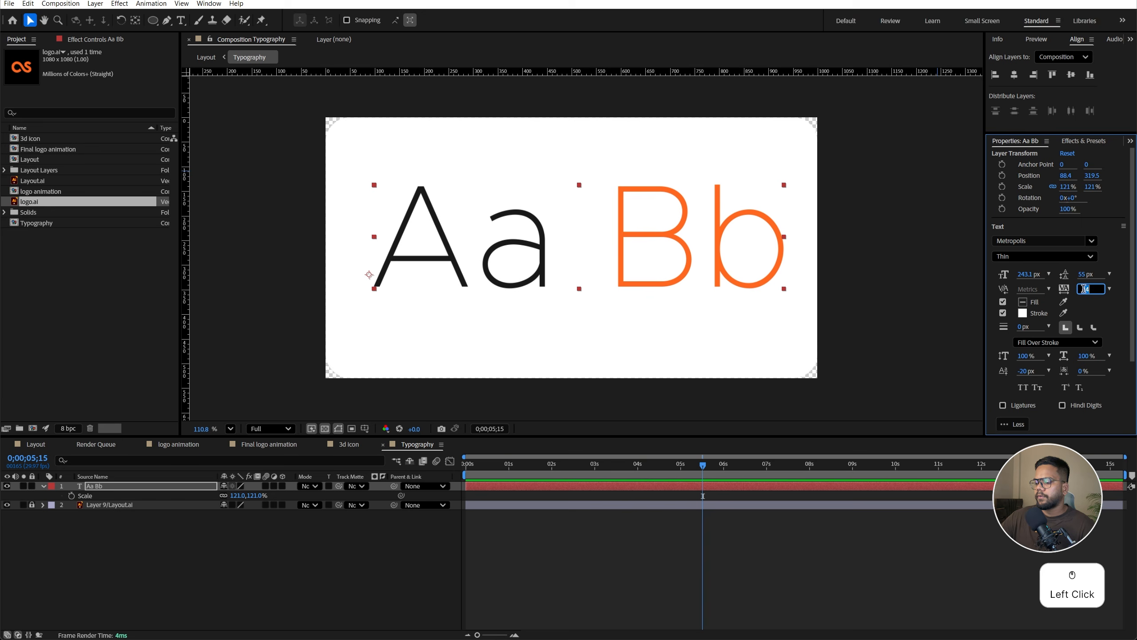
type("50")
key("Return")
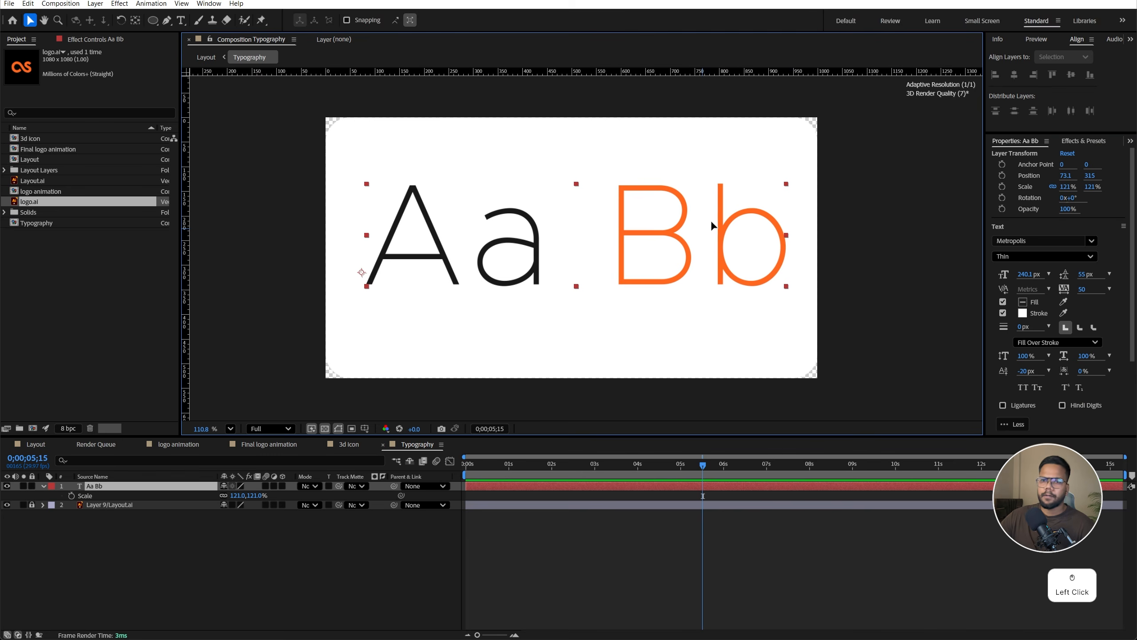
left_click(394, 538)
Add a text layer with the full lowercase alphabet, about 62 px in size, below the "Aa Bb" letters
left_click(180, 19)
left_click(354, 352)
type("ab")
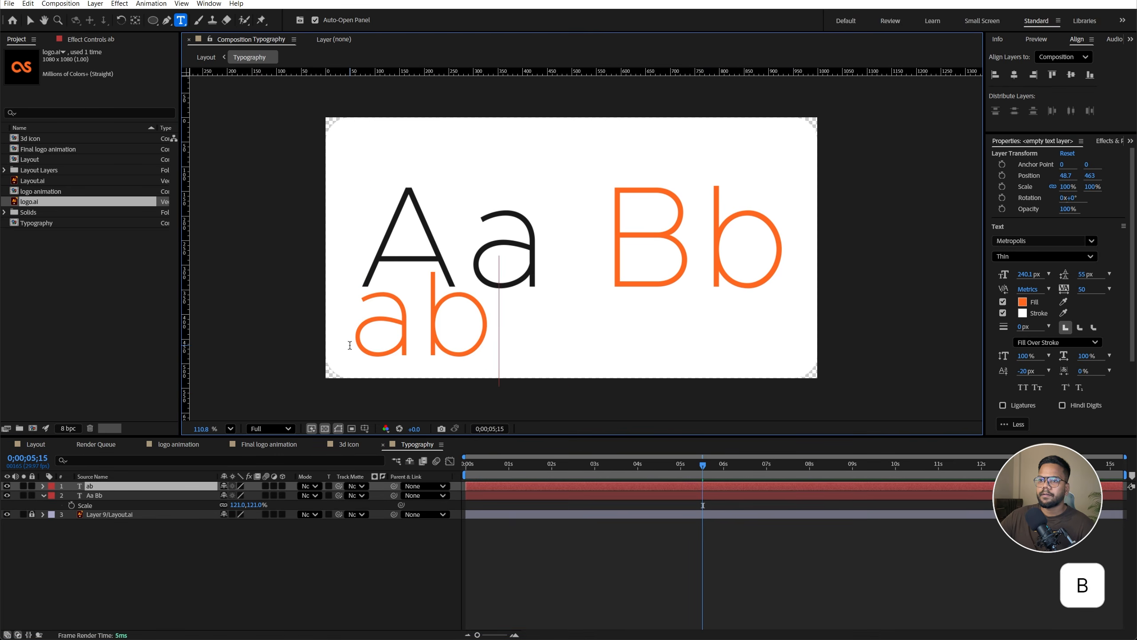
type("cdefghijklmnopqrsty")
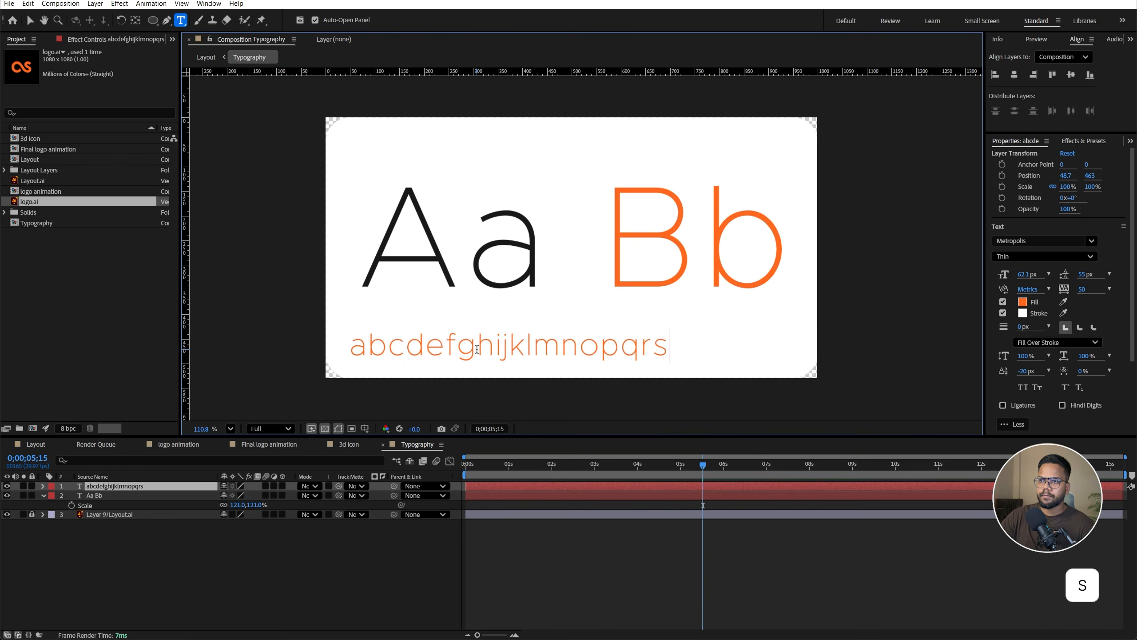
key("BackSpace")
type("uvwx")
type("yz")
Duplicate the alphabet onto a second line of the same text layer and set the first line to All Caps
double_click(505, 321)
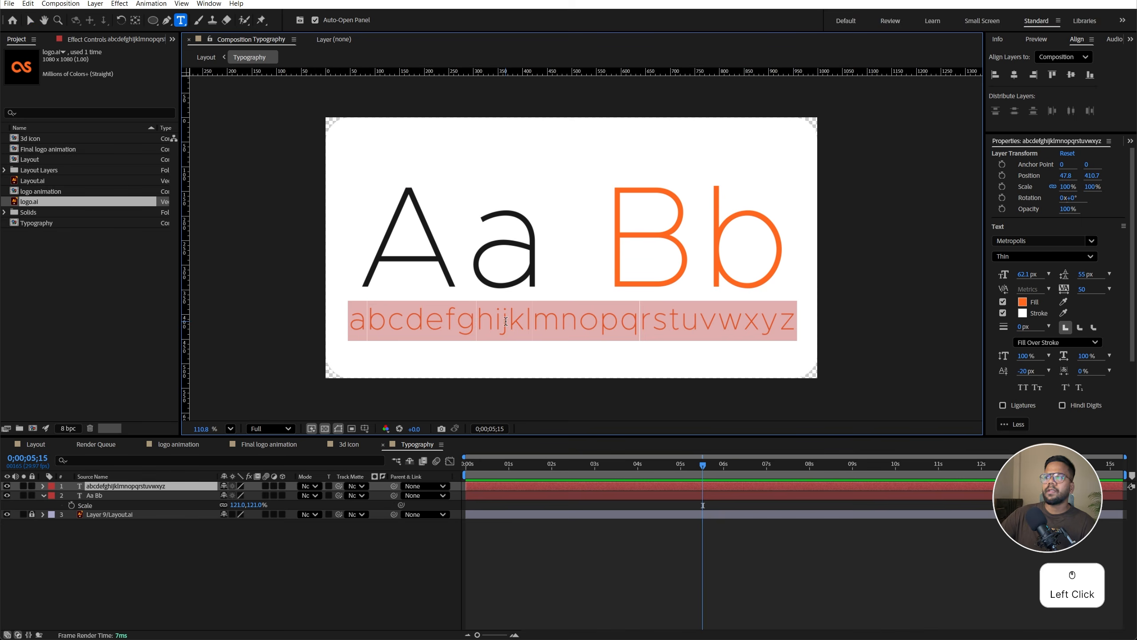
double_click(505, 321)
key("ctrl+c")
key("ctrl")
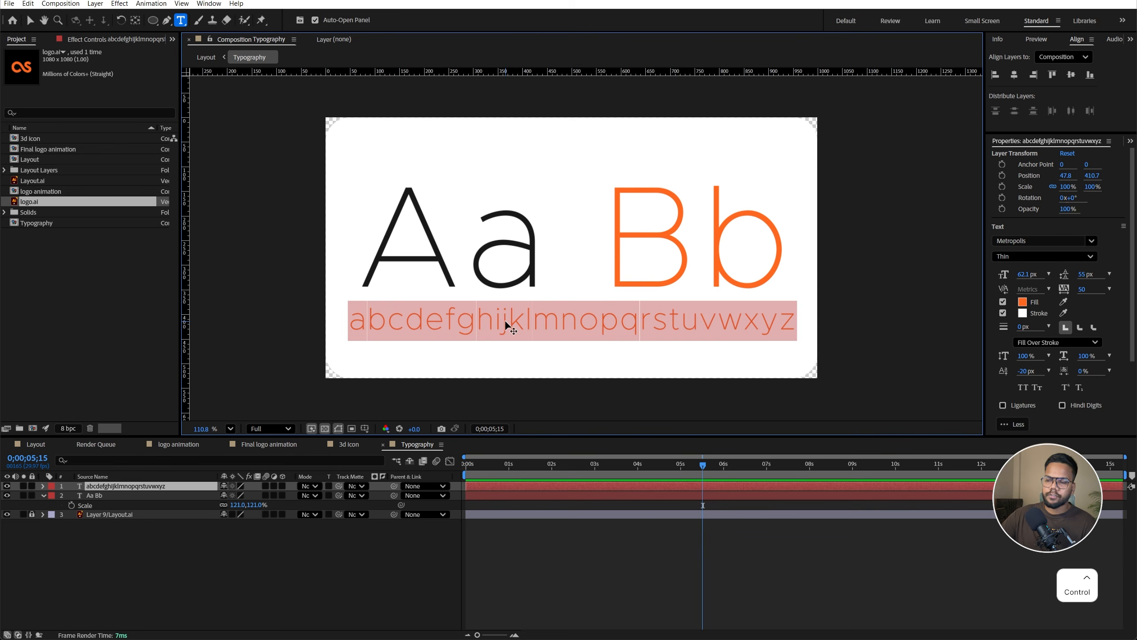
left_click(796, 320)
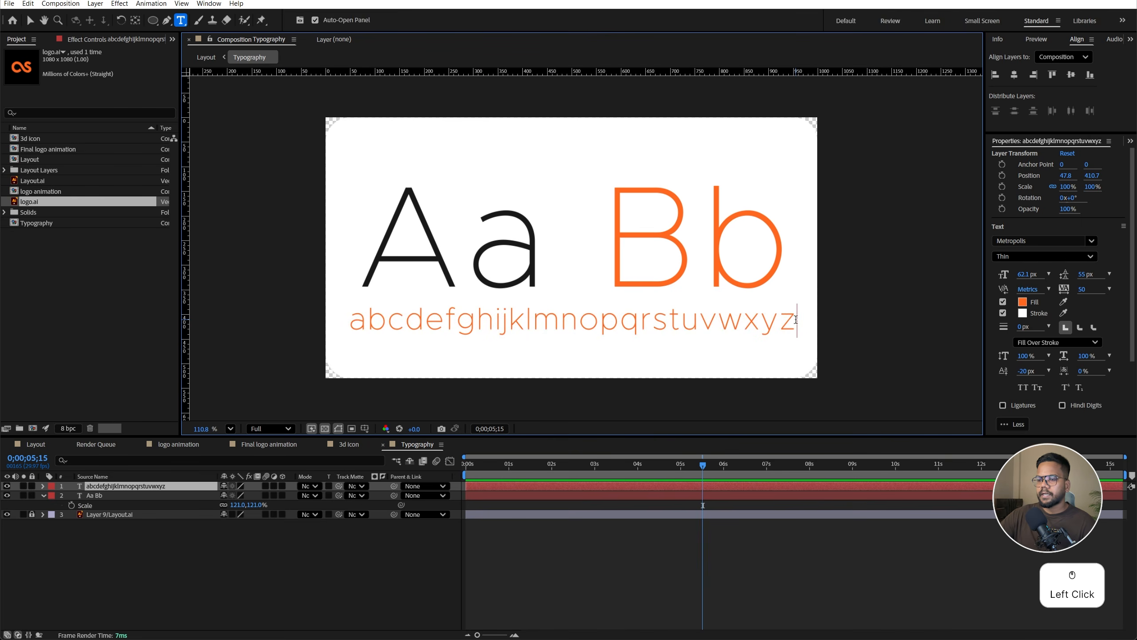
key("Return")
key("ctrl+v")
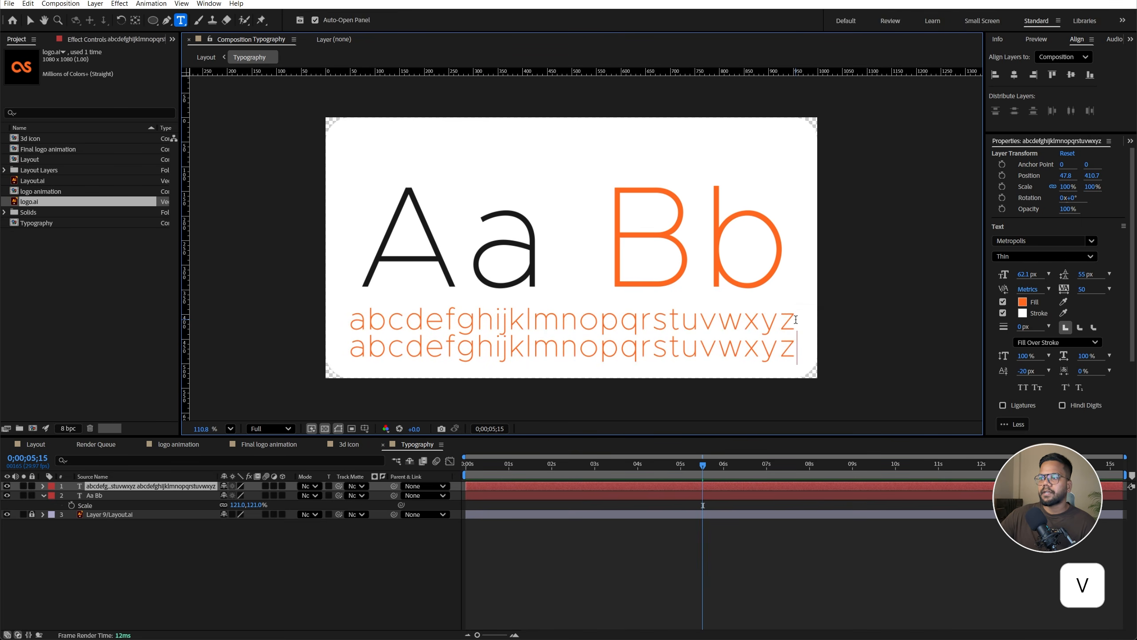
double_click(472, 318)
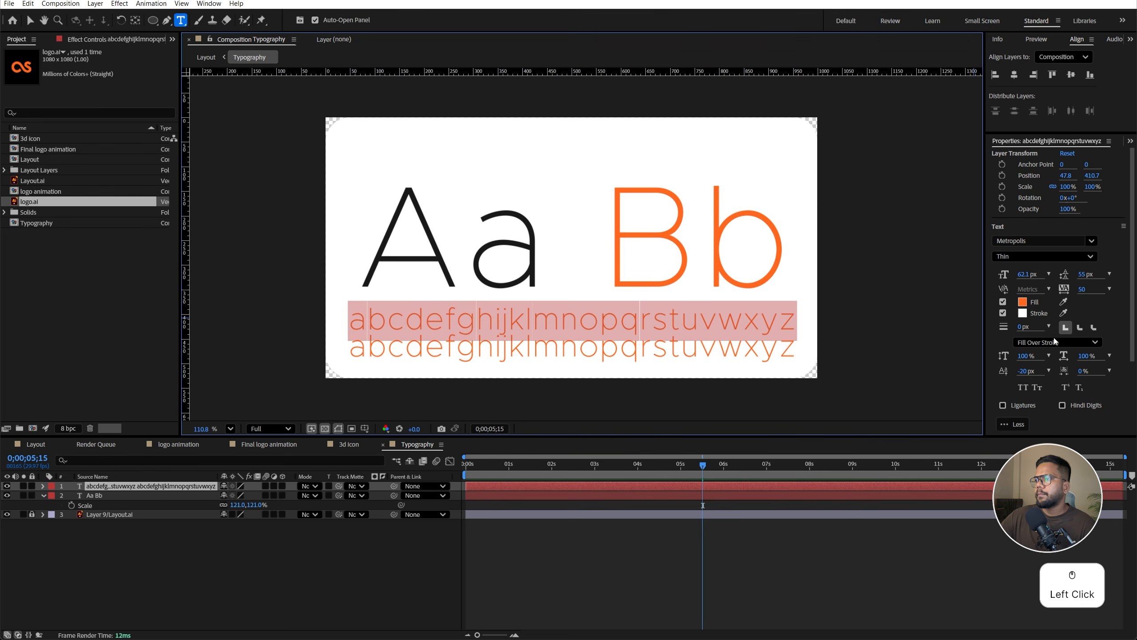
left_click(1024, 388)
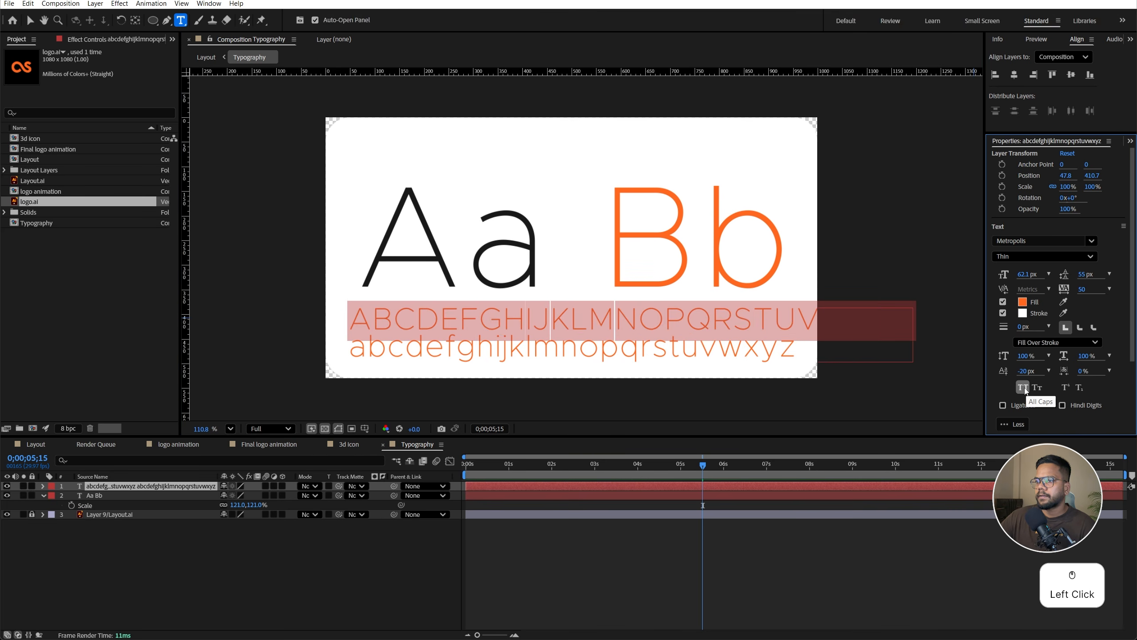
Set both alphabet lines to about 30 px with a tracking of 500, and center them beneath the "Aa Bb" letters
key("ctrl+a")
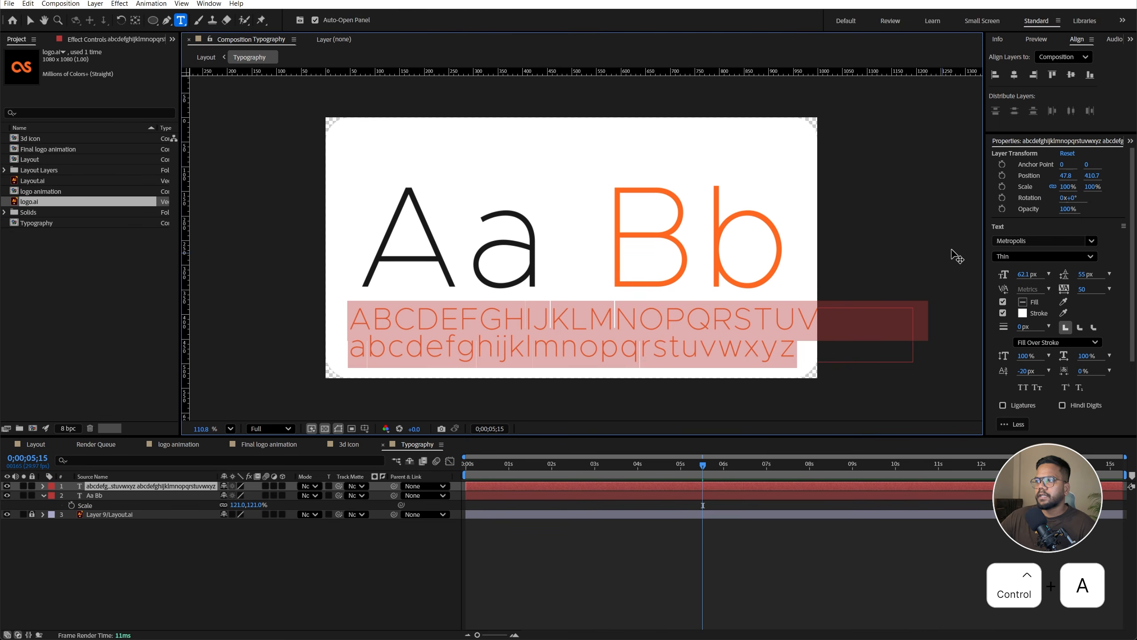
left_click_drag(1024, 272, 1008, 276)
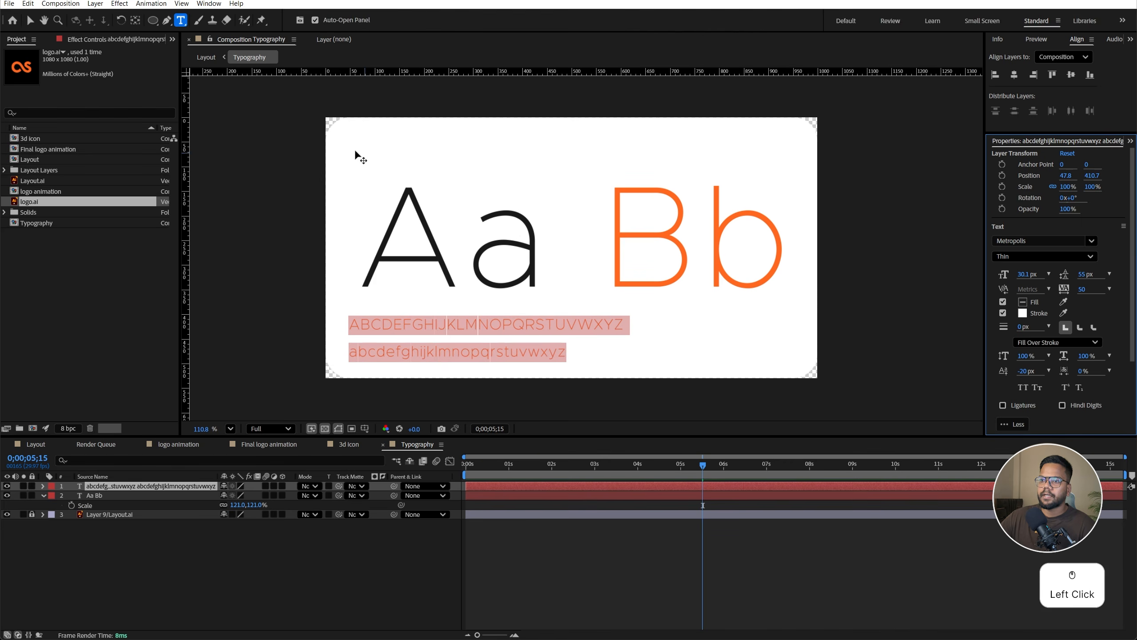
left_click_drag(1089, 292, 1095, 292)
left_click(1083, 290)
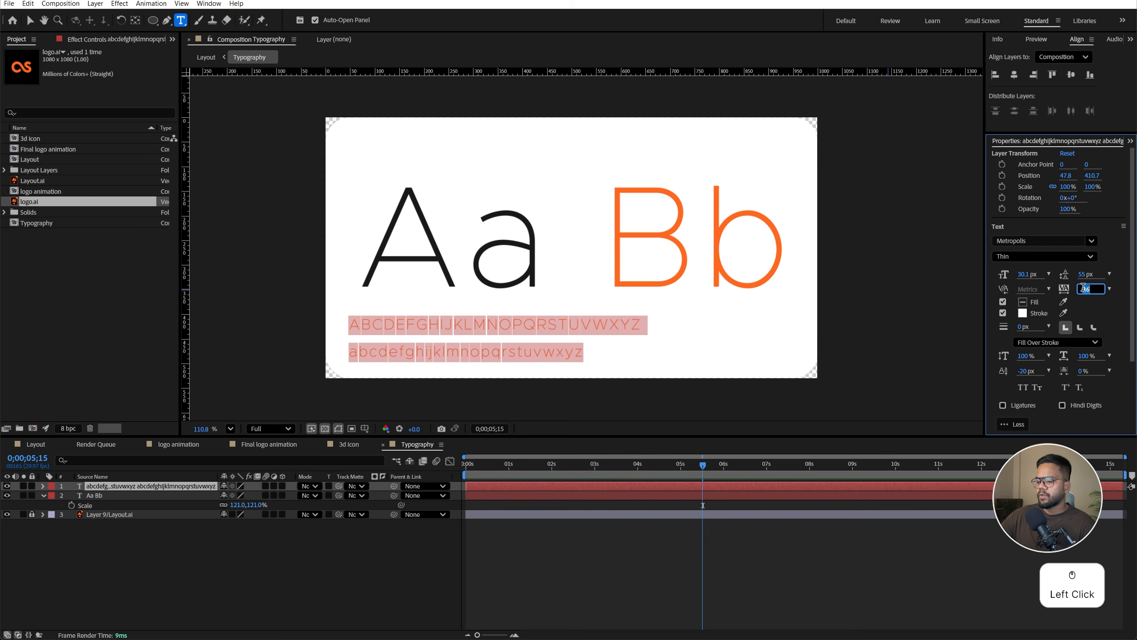
type("500")
key("Return")
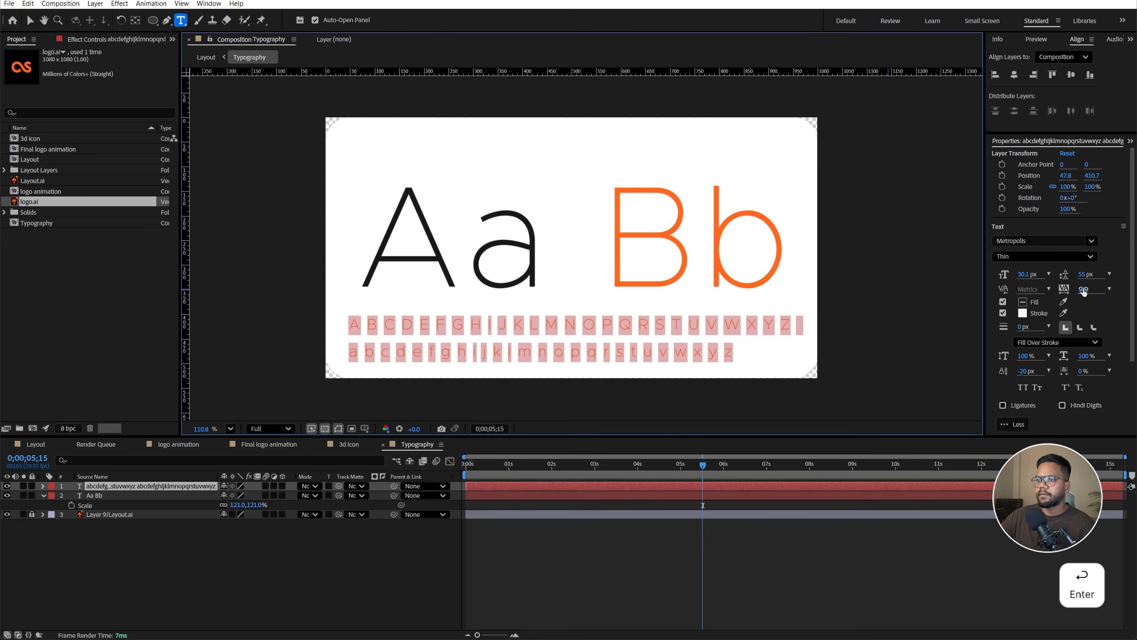
left_click(549, 125)
left_click_drag(415, 321, 418, 316)
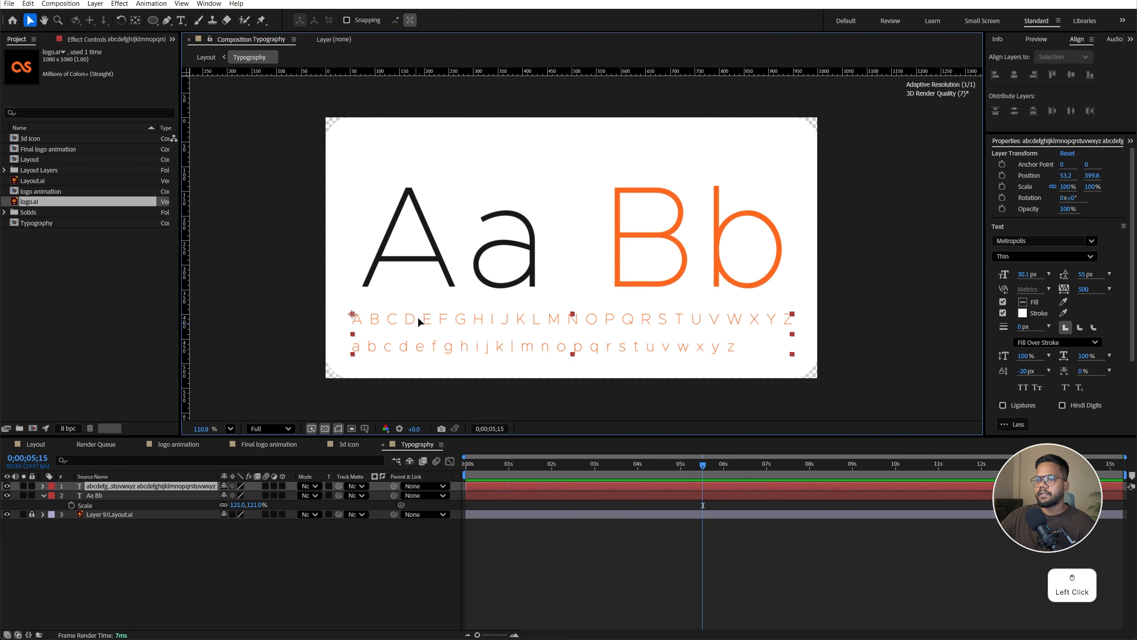
Give both alphabet lines a black 000000 fill and turn off their stroke
left_click(1025, 312)
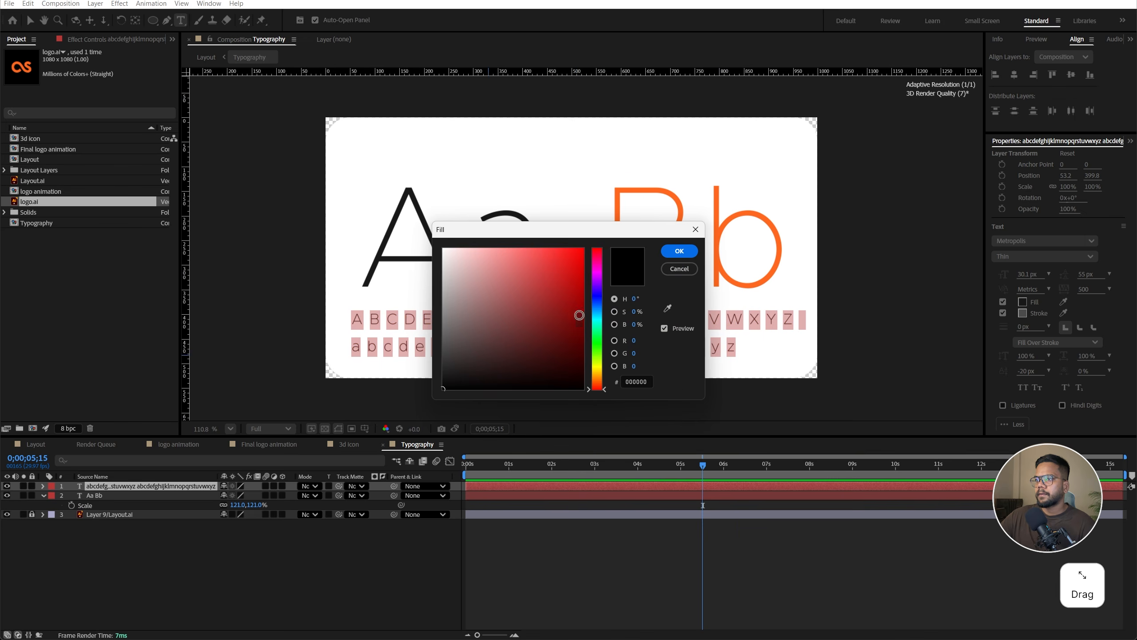
left_click(674, 255)
left_click(1003, 313)
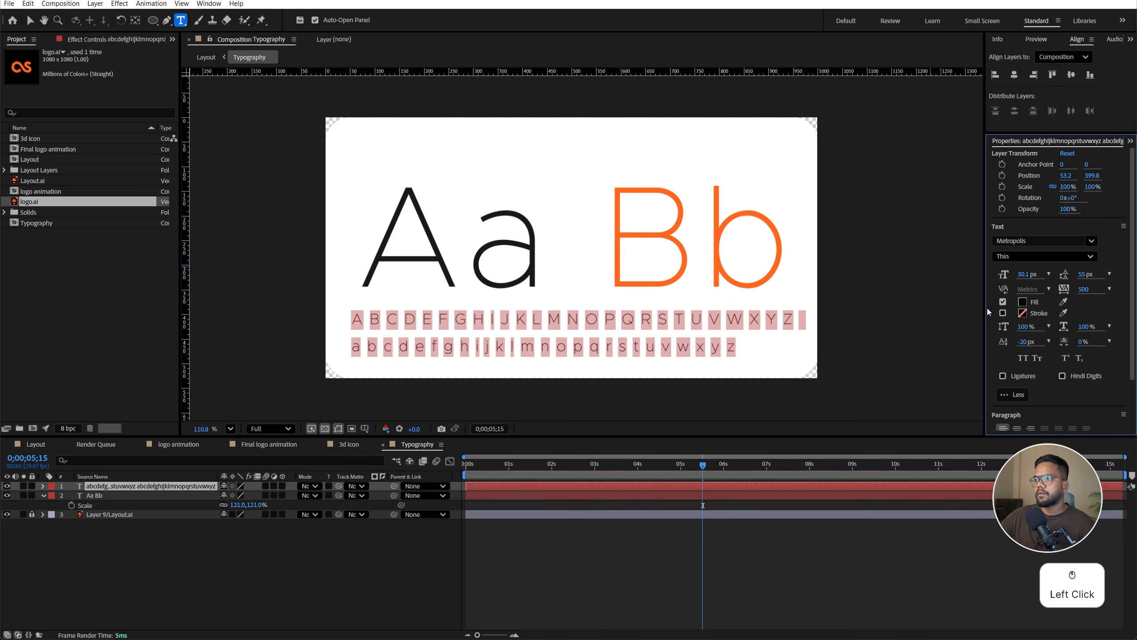
left_click(28, 20)
Create a shape layer from the "Aa Bb" text layer
left_click(414, 227)
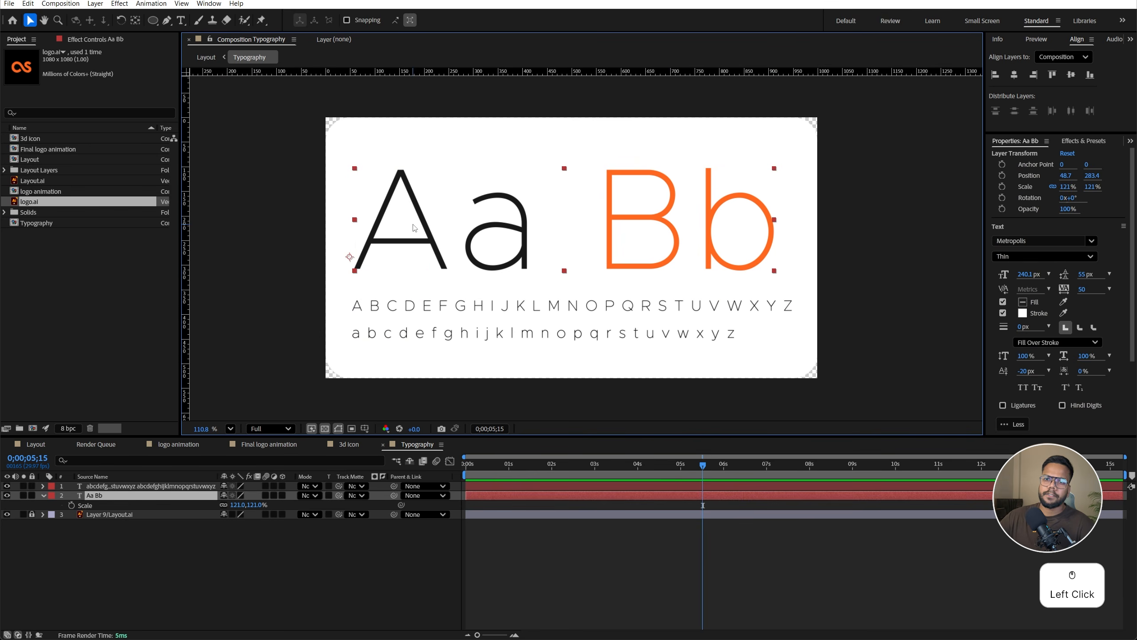
right_click(140, 501)
left_click(168, 401)
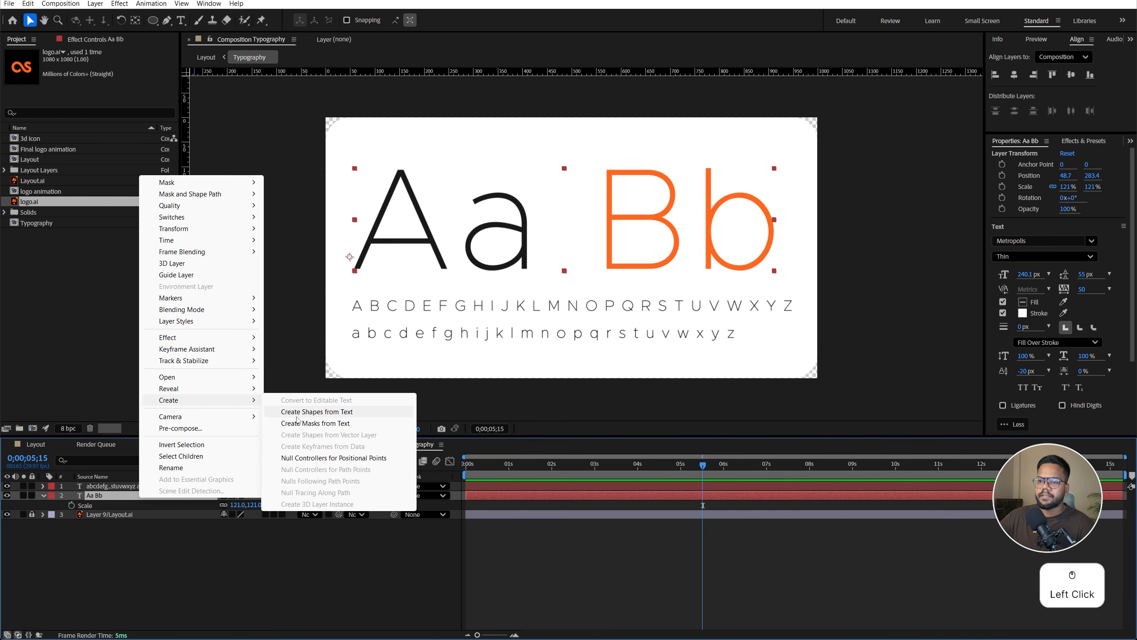
left_click(336, 414)
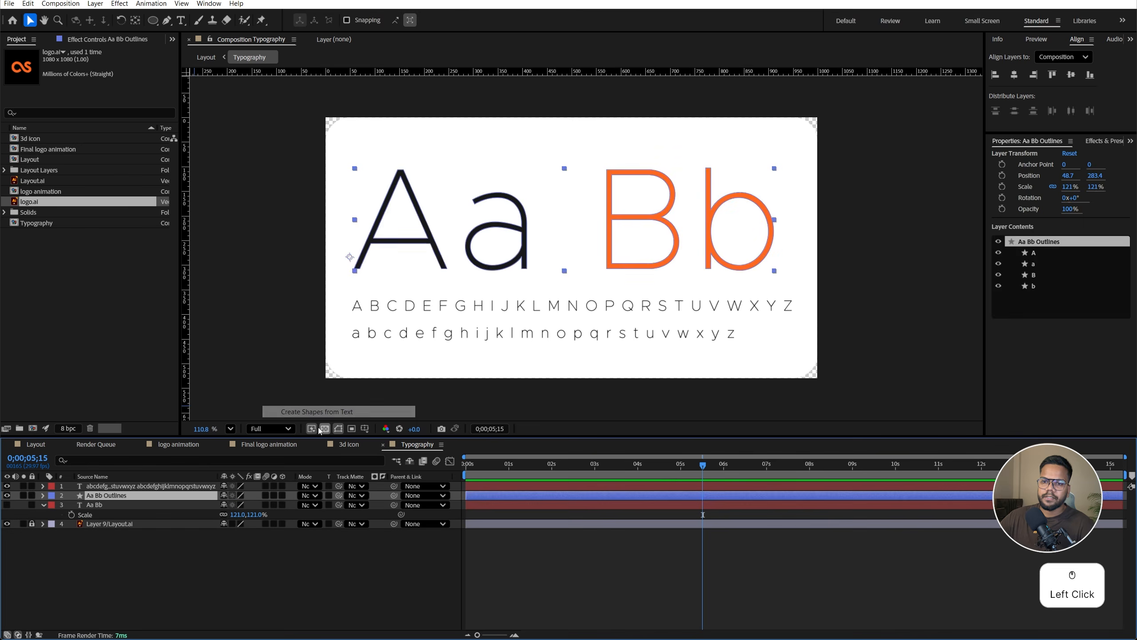
Create shapes from the two-line alphabet text layer and place the Aa Bb Outlines layer directly beneath the alphabet outlines
left_click(377, 339)
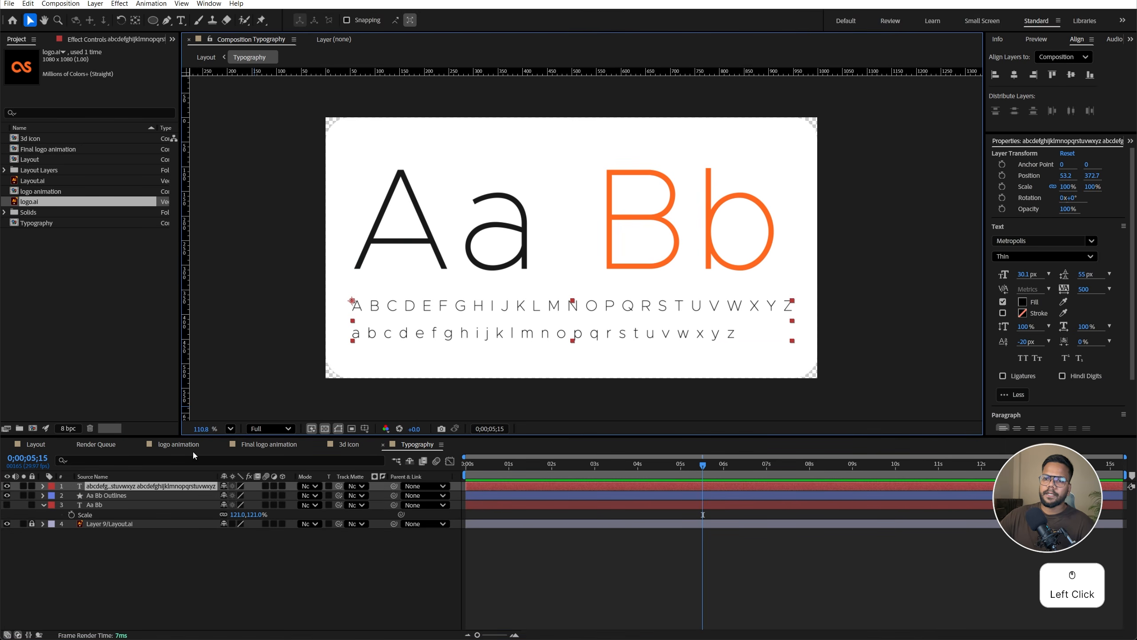
right_click(187, 485)
left_click(223, 387)
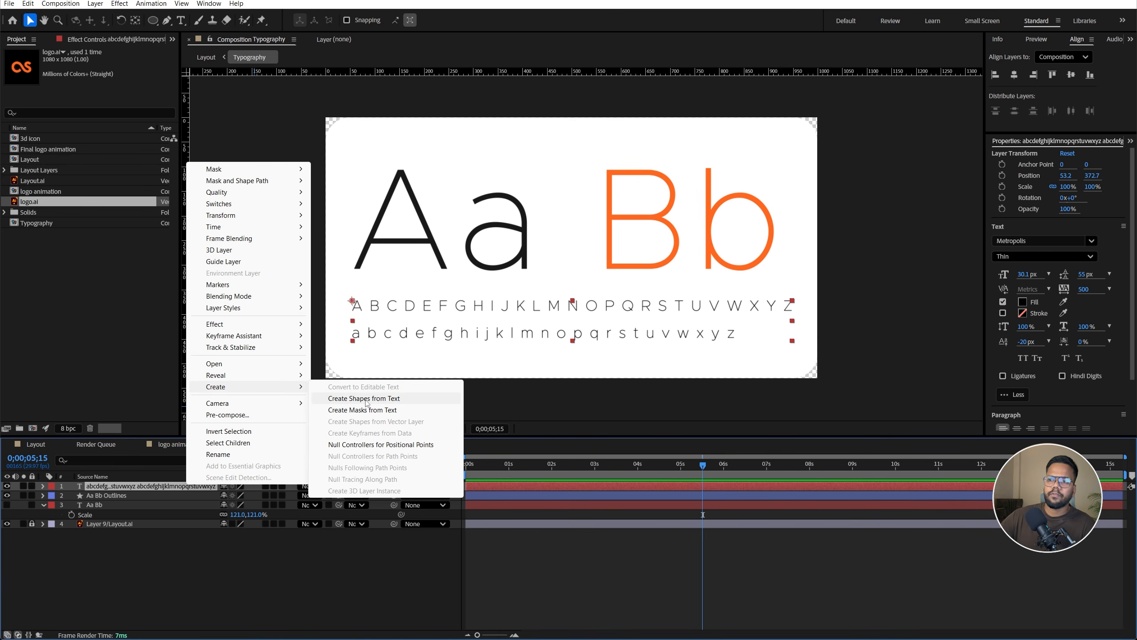
left_click(386, 402)
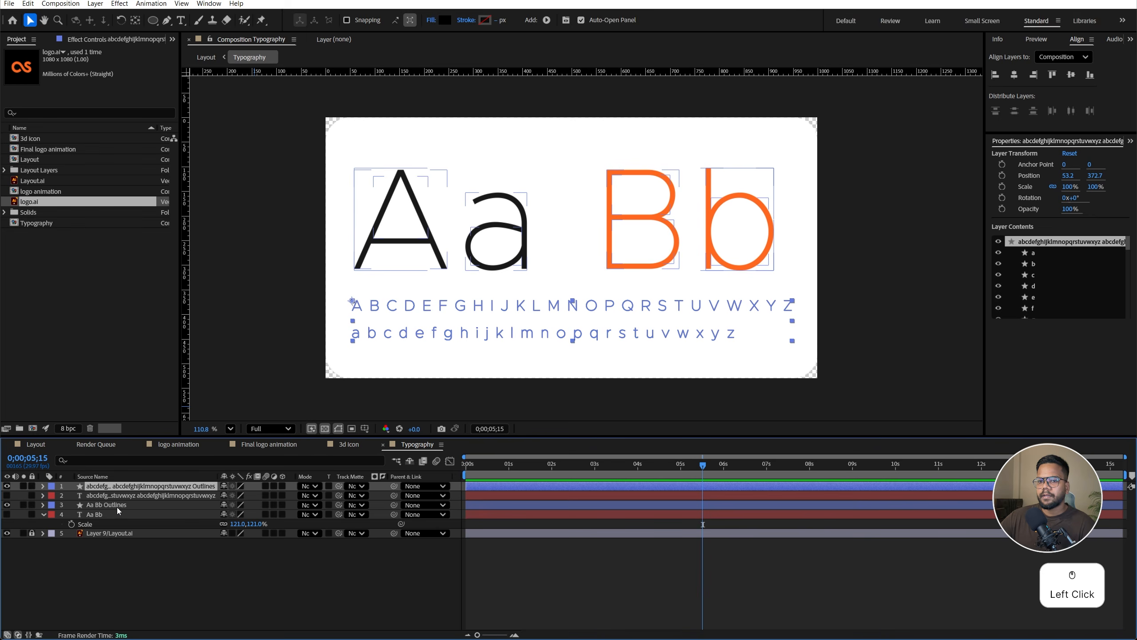
left_click(118, 505)
left_click_drag(127, 494, 127, 493)
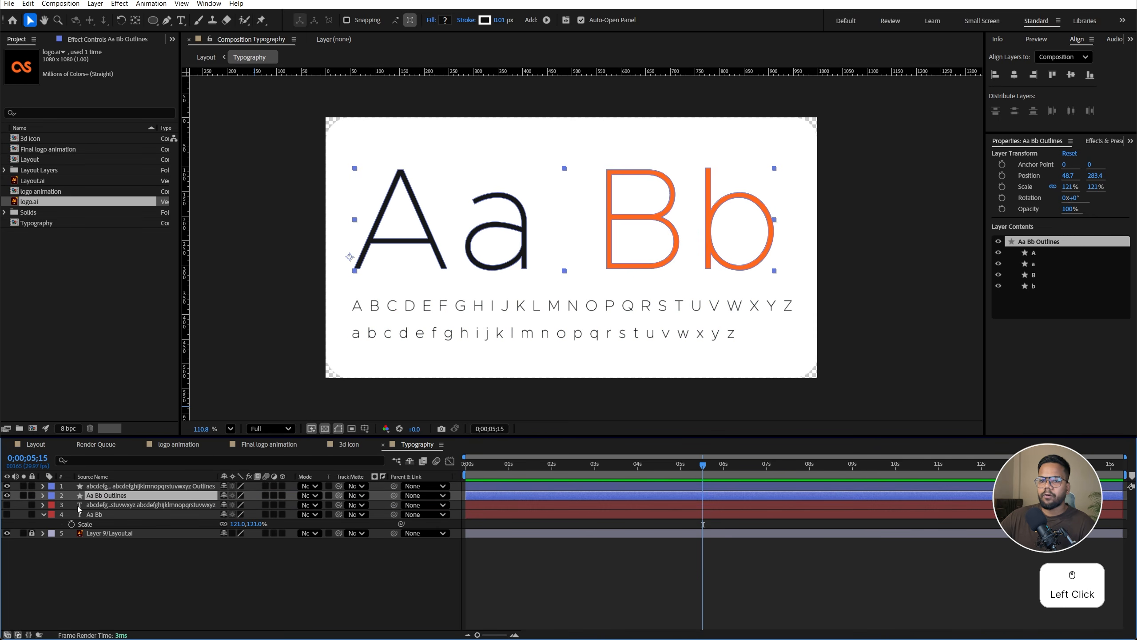
Move the playhead to 0;00;00;15 and add Offset Paths to both the alphabet and Aa Bb outline layers
left_click(126, 486)
left_click(156, 565)
key("Home")
left_click(120, 495)
left_click(127, 487, "shift")
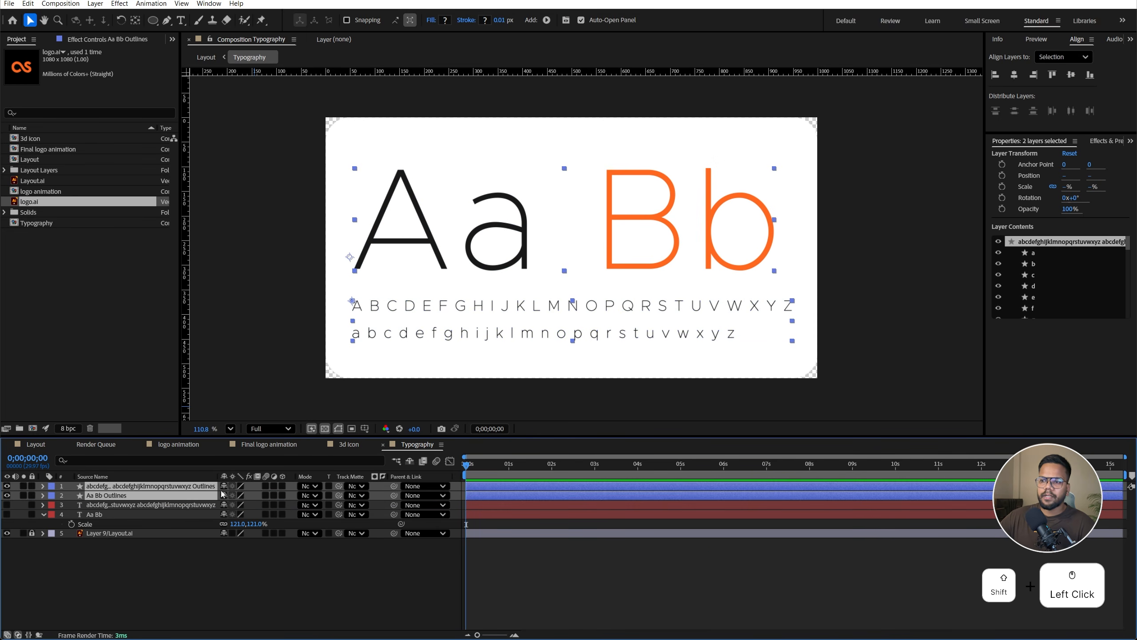
left_click(488, 464)
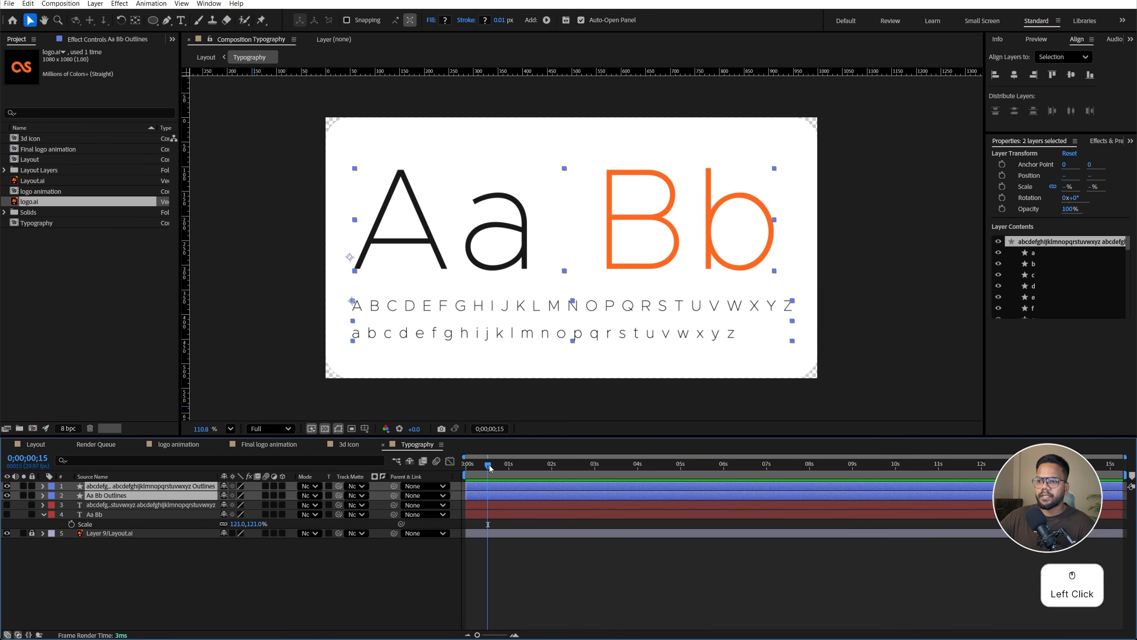
left_click(546, 20)
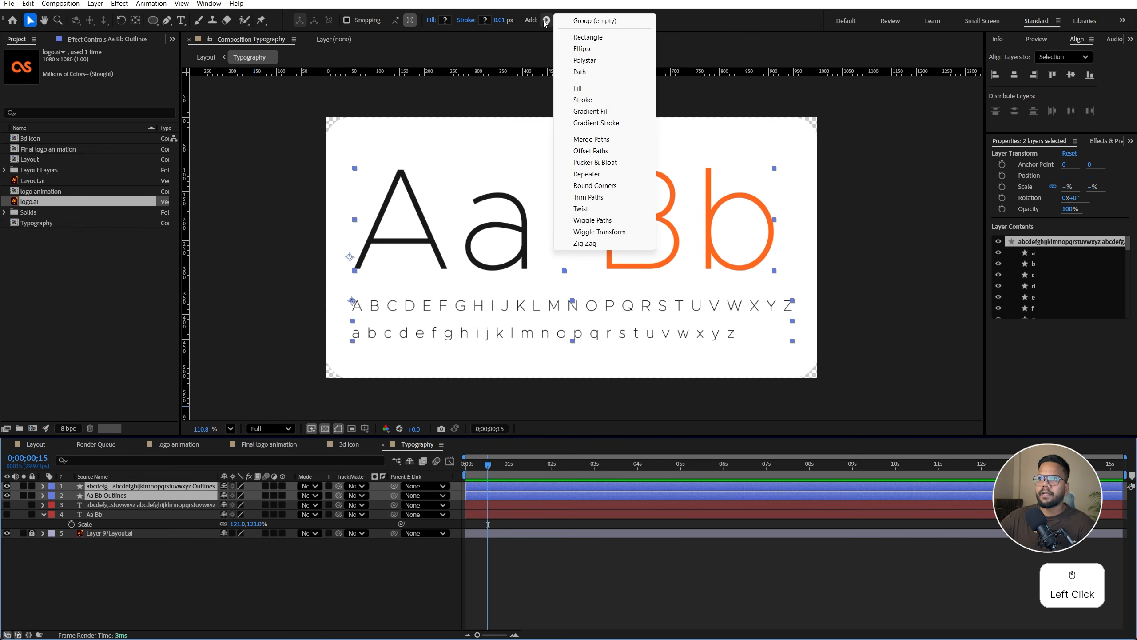
left_click(591, 151)
Set the alphabet outlines' Offset Paths amount to 0 and keyframe it at 0;00;00;15
left_click(62, 550)
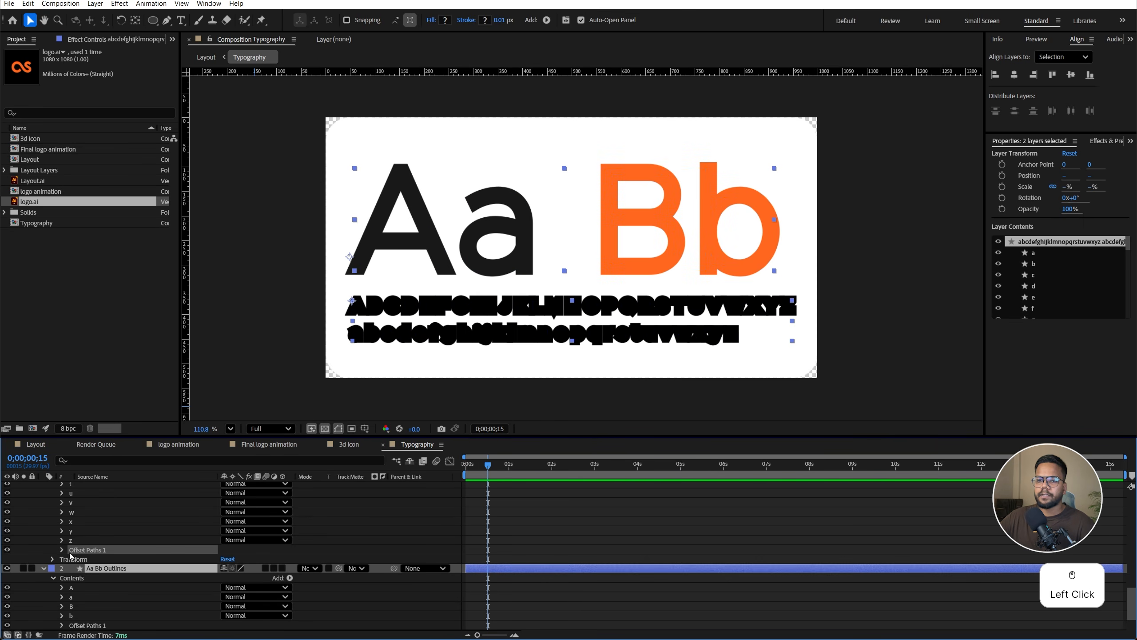
left_click(63, 550)
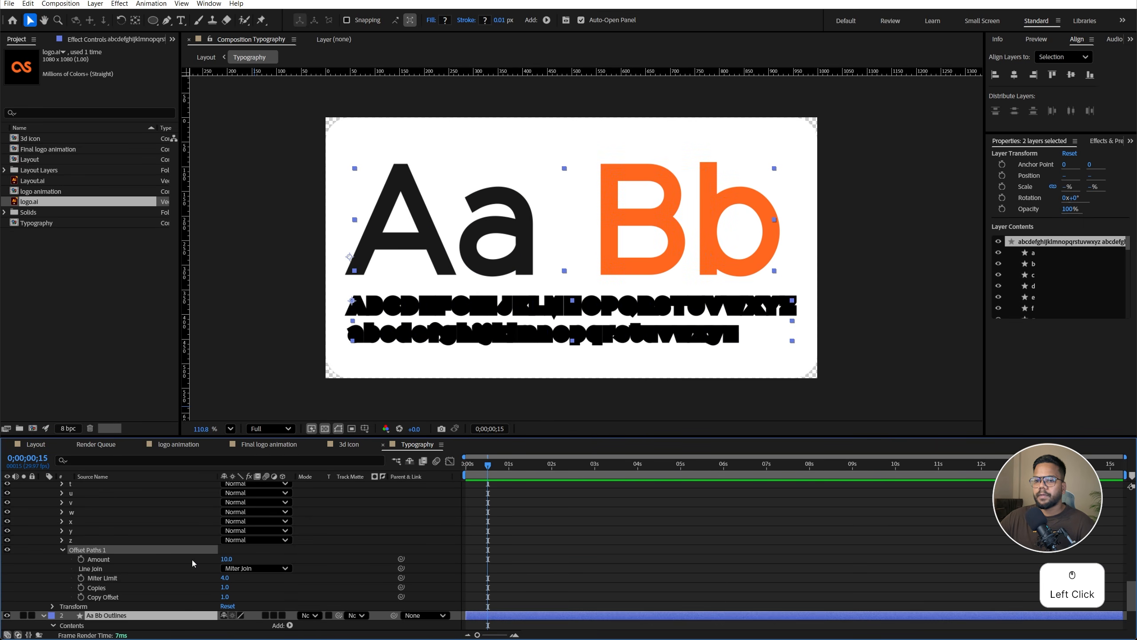
left_click(225, 559)
type("0")
key("Return")
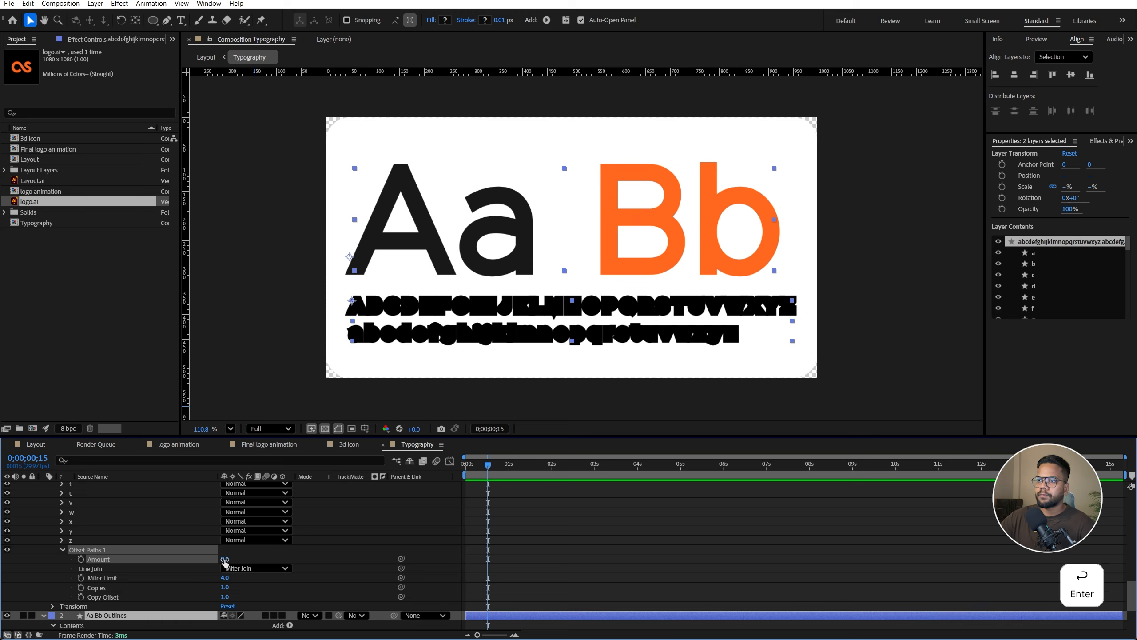
left_click(81, 559)
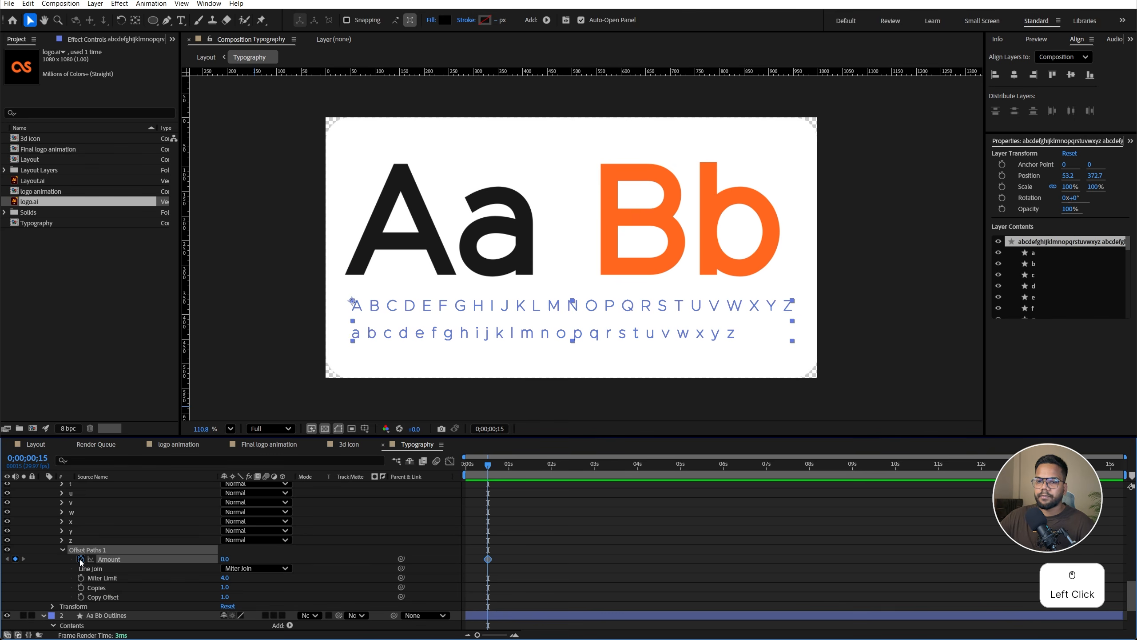
Keyframe the Aa Bb outlines' Offset Paths amount at 0;00;00;15 with a value of 0
scroll(123, 560, "down", 5)
left_click(115, 533)
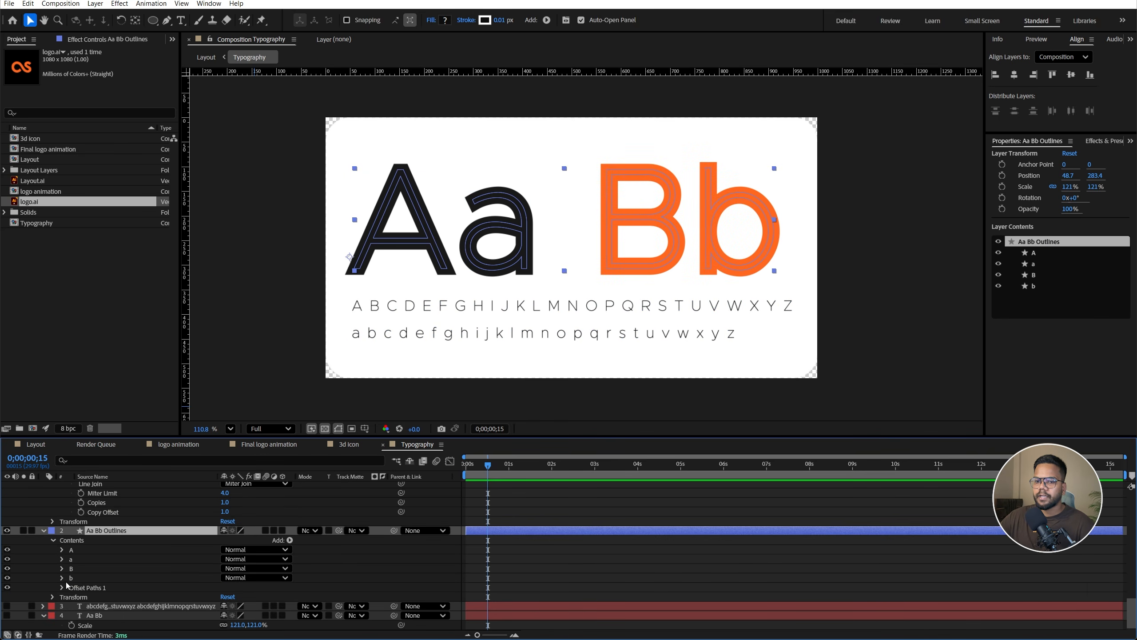
left_click(61, 588)
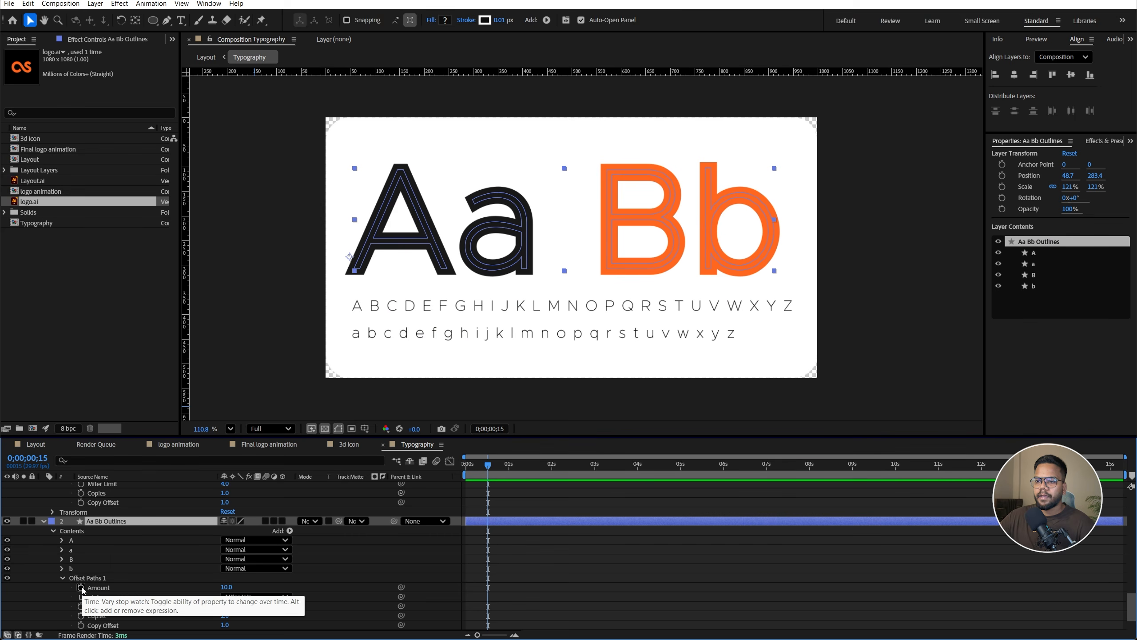
left_click(82, 587)
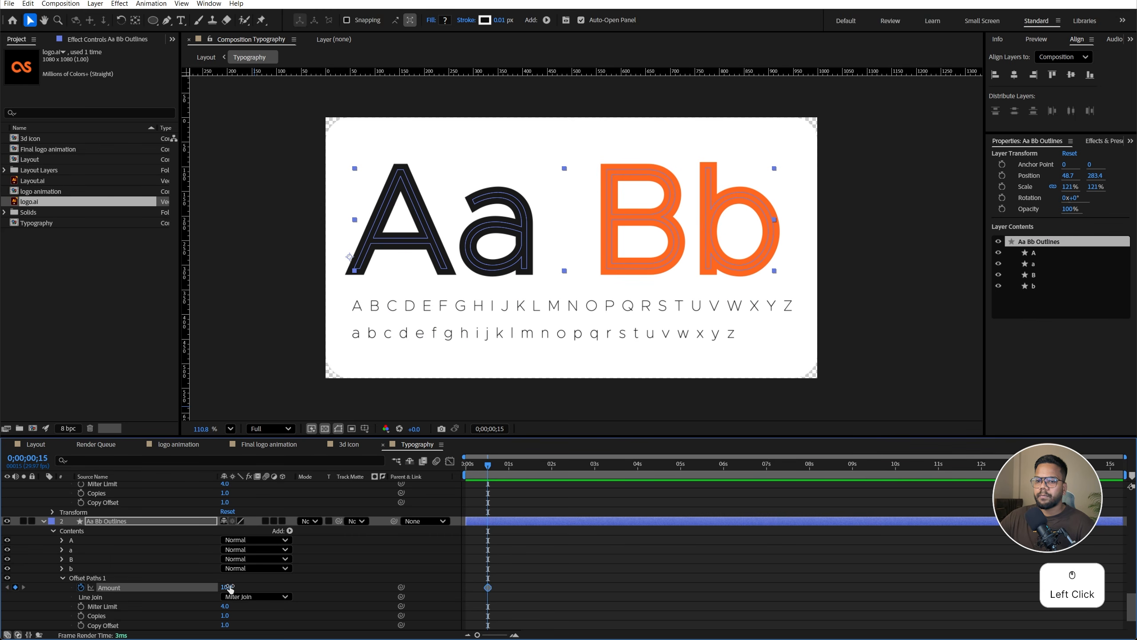
left_click(228, 587)
type("0")
key("Return")
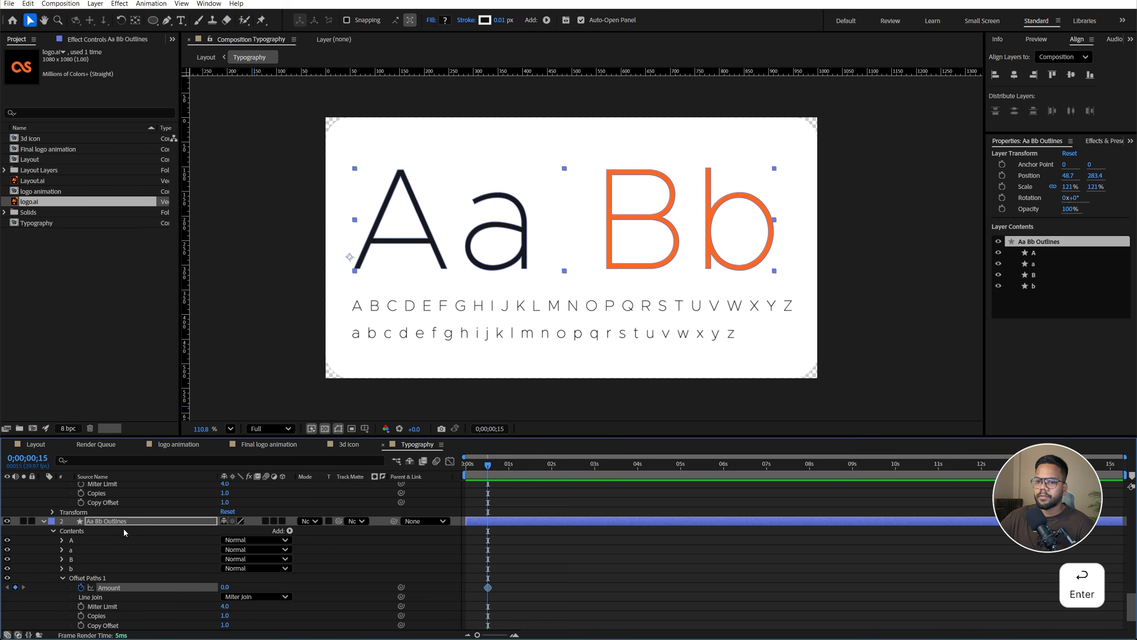
Show only the keyframed Offset Paths amounts of the alphabet and Aa Bb outline layers in the timeline
scroll(124, 529, "up", 15)
left_click(134, 487)
scroll(150, 569, "down", 6)
scroll(149, 566, "down", 8)
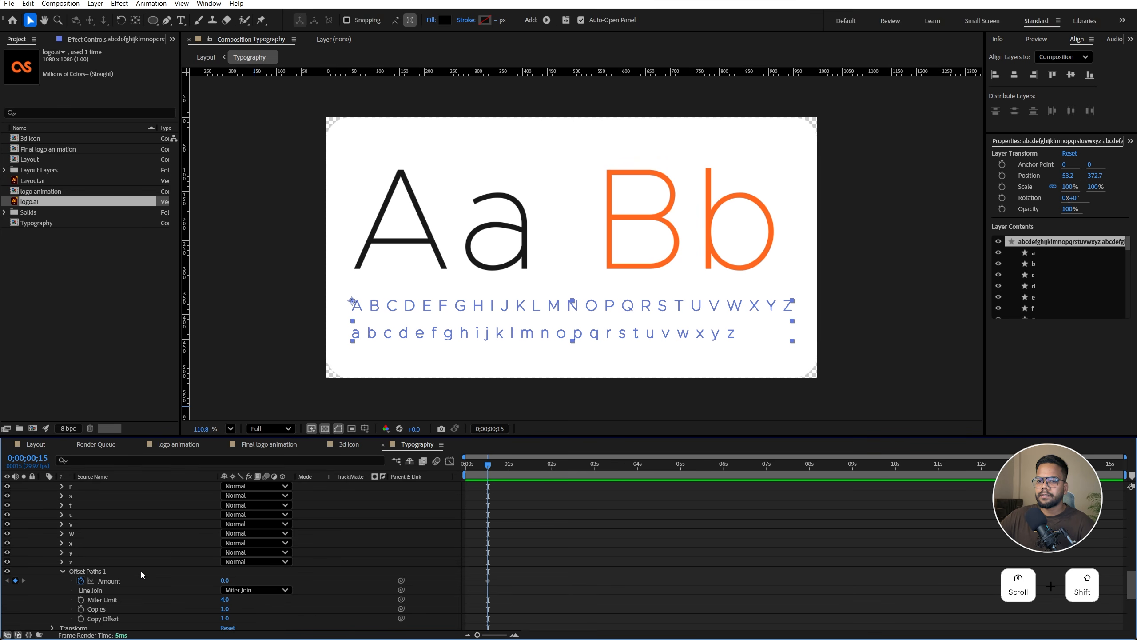
left_click(122, 496, "shift")
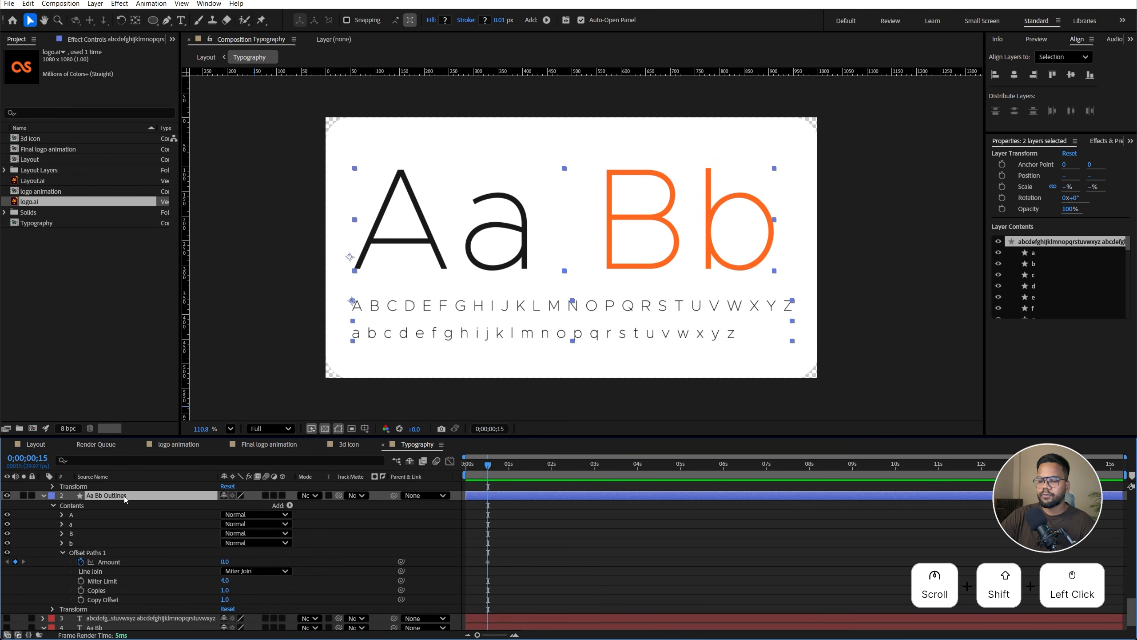
key("u")
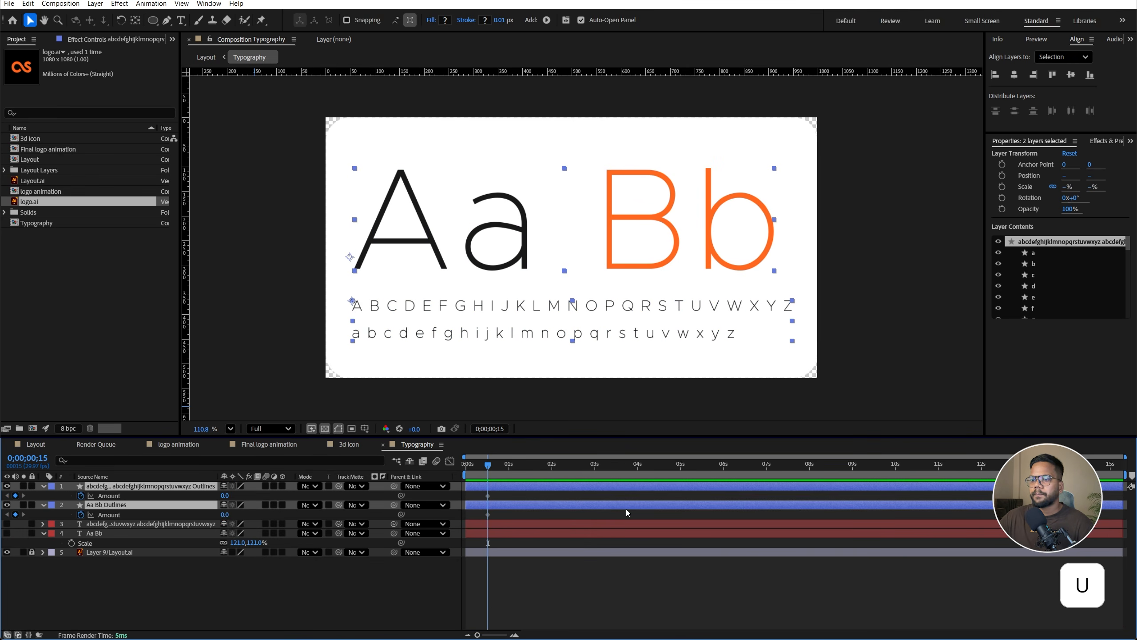
At 0;00;01;00, set the Aa Bb outlines' offset amount to 3
left_click(509, 465)
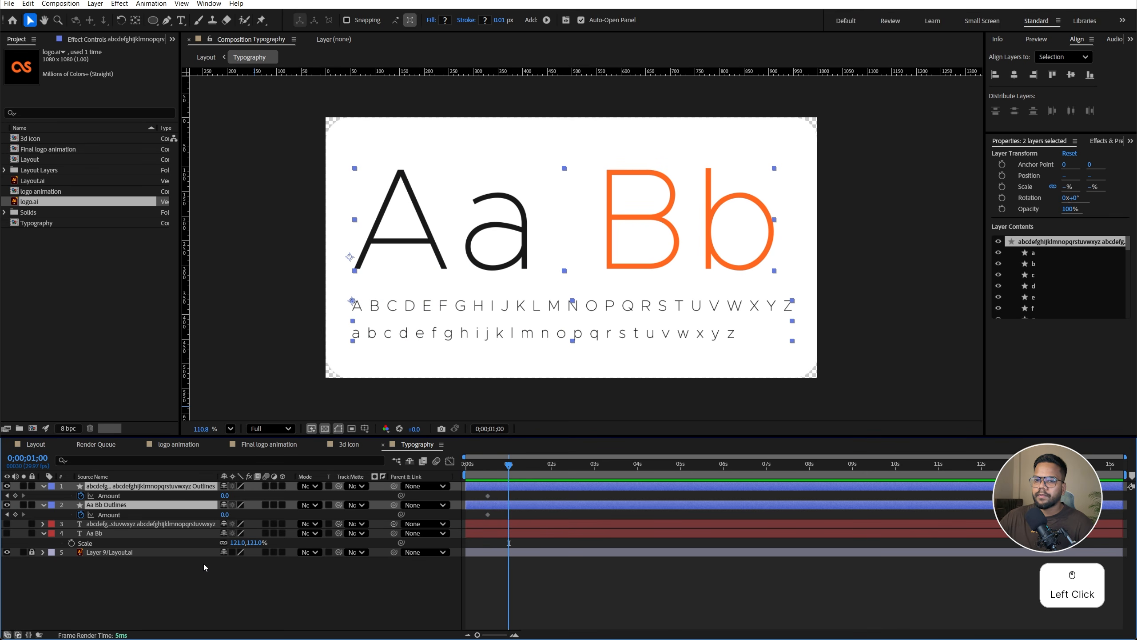
left_click(207, 505)
left_click(225, 515)
type("3")
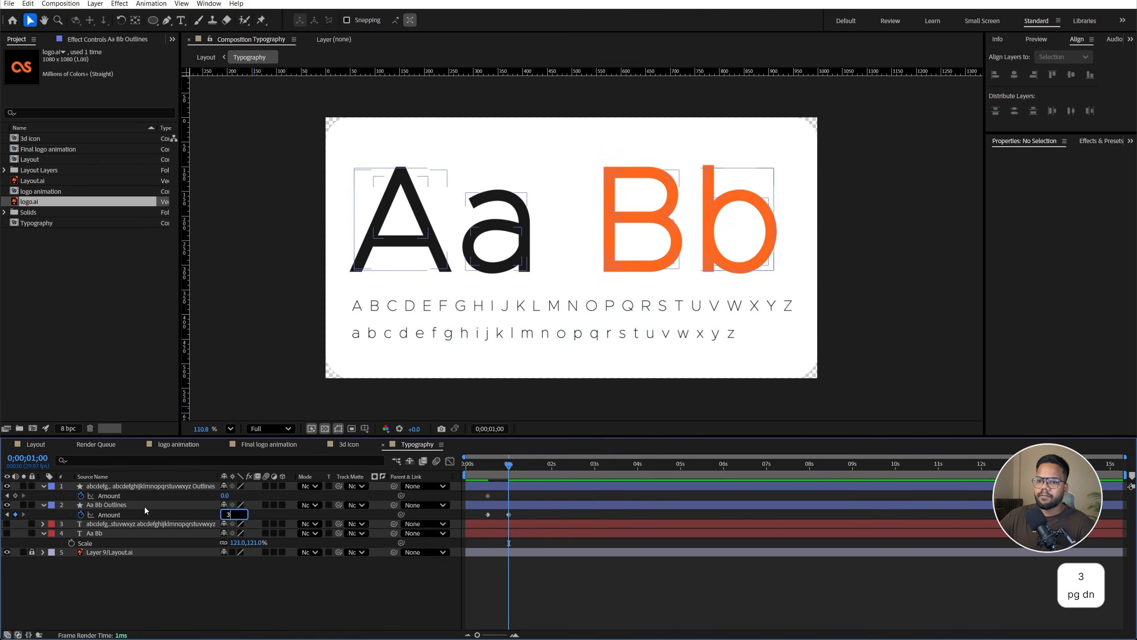
left_click(145, 506)
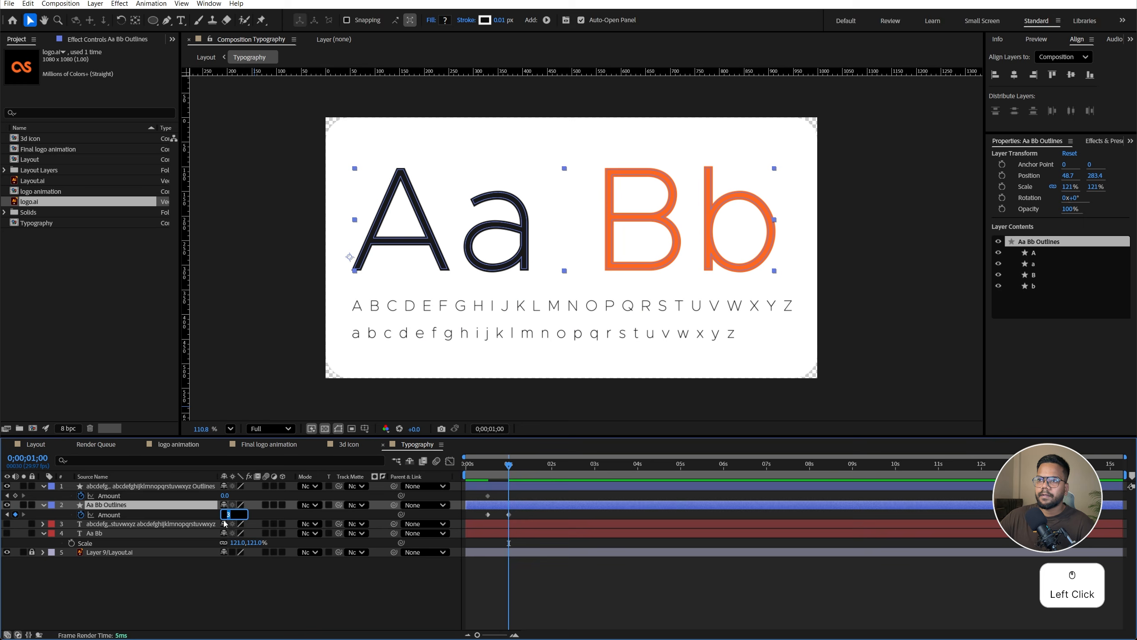
left_click(329, 578)
Set the alphabet outlines' offset amount to 0.5 at 0;00;01;00
left_click(472, 488)
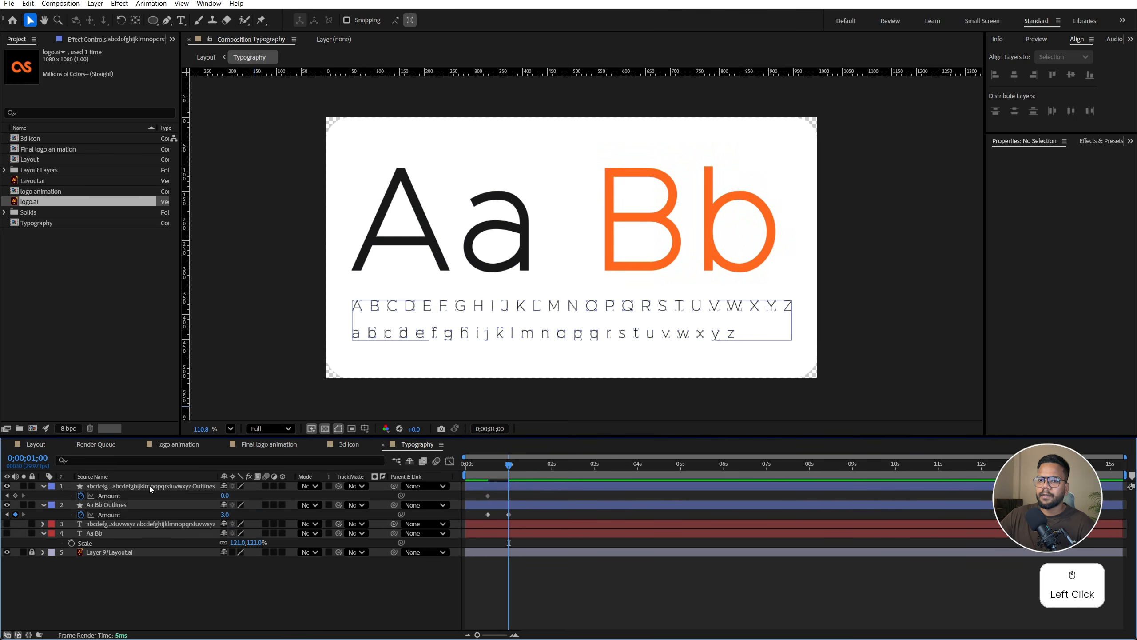
left_click(225, 496)
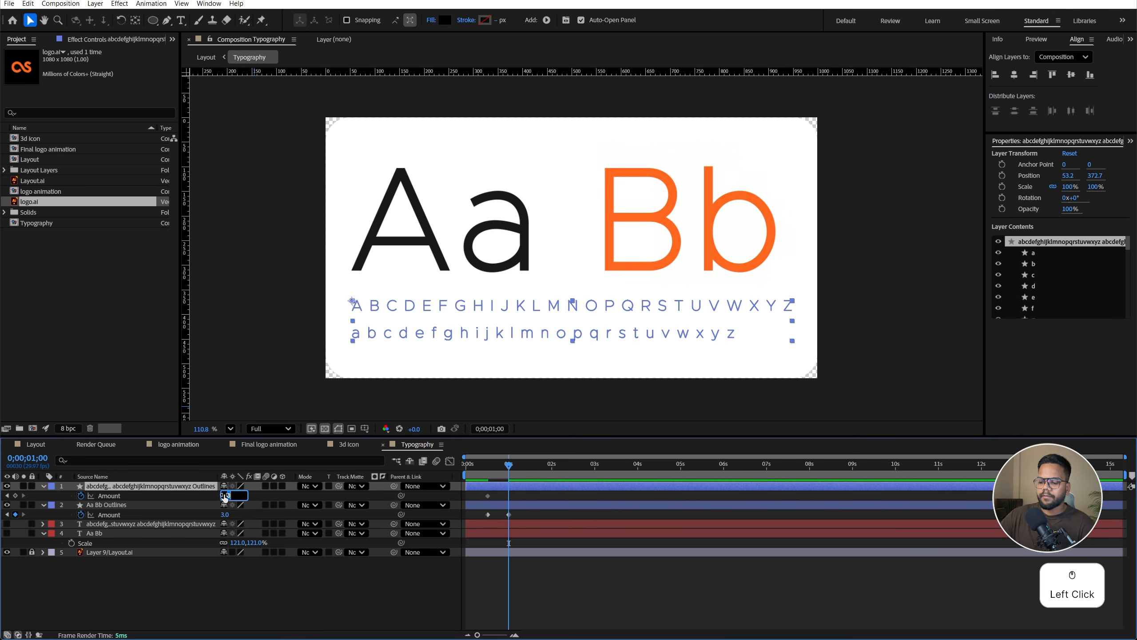
type("0.5")
key("Return")
left_click(314, 578)
Add hold keyframes with unchanged offset amounts on both outline layers at 0;00;01;21
left_click_drag(509, 466, 539, 469)
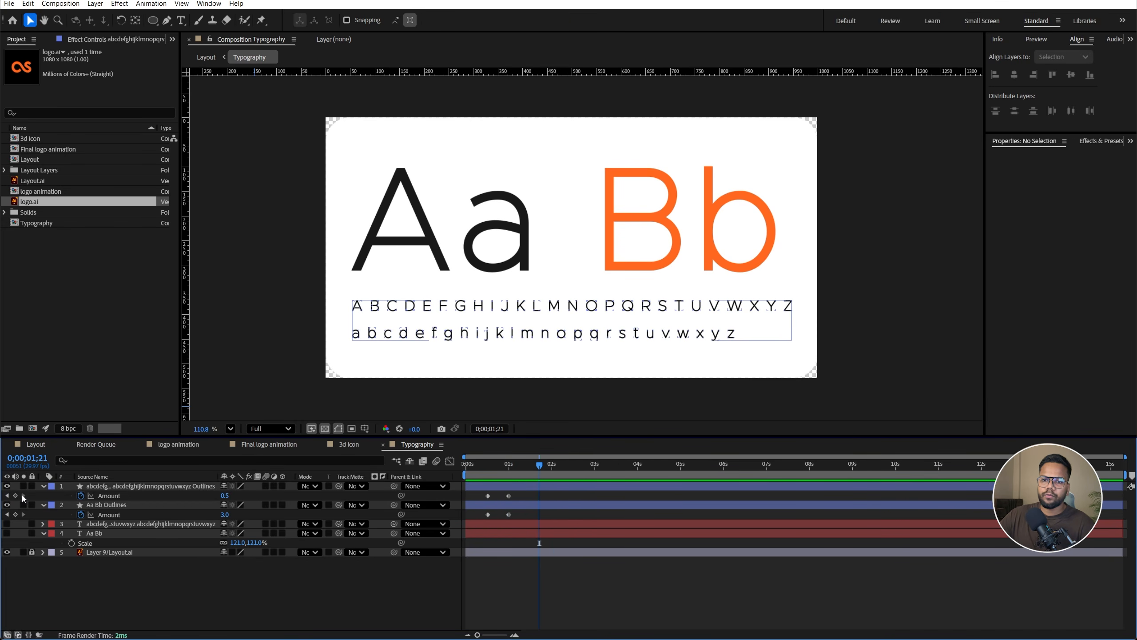
left_click(15, 495)
left_click(15, 514)
At 0;00;02;08, set the offset amount to 1 on the alphabet outlines and 5 on the Aa Bb outlines
left_click_drag(539, 468, 562, 476)
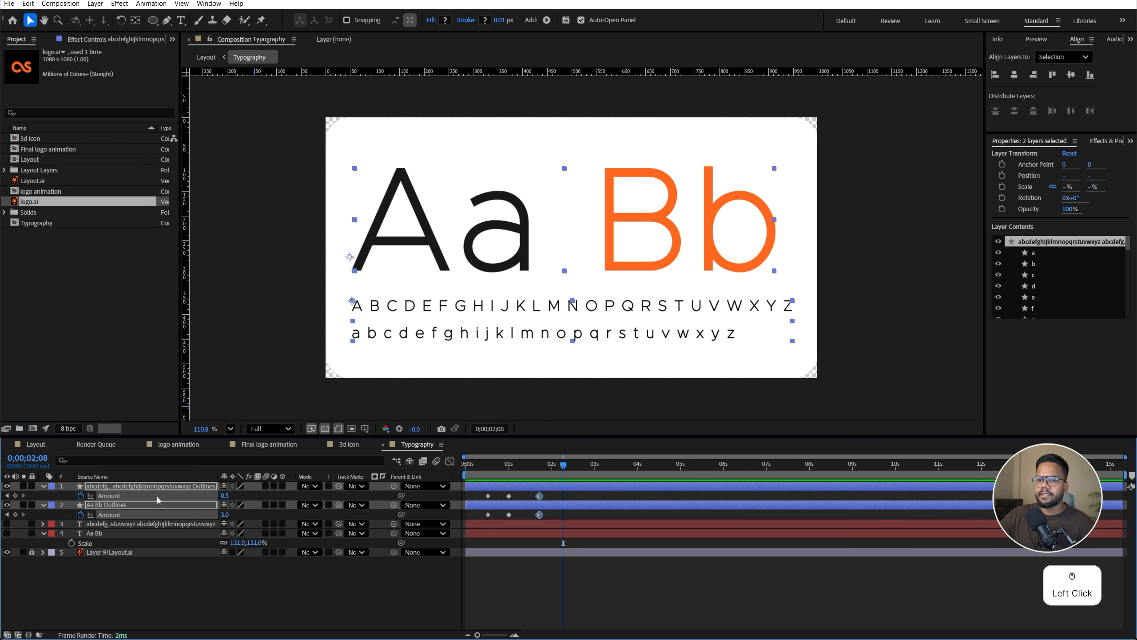
left_click(189, 560)
type("1")
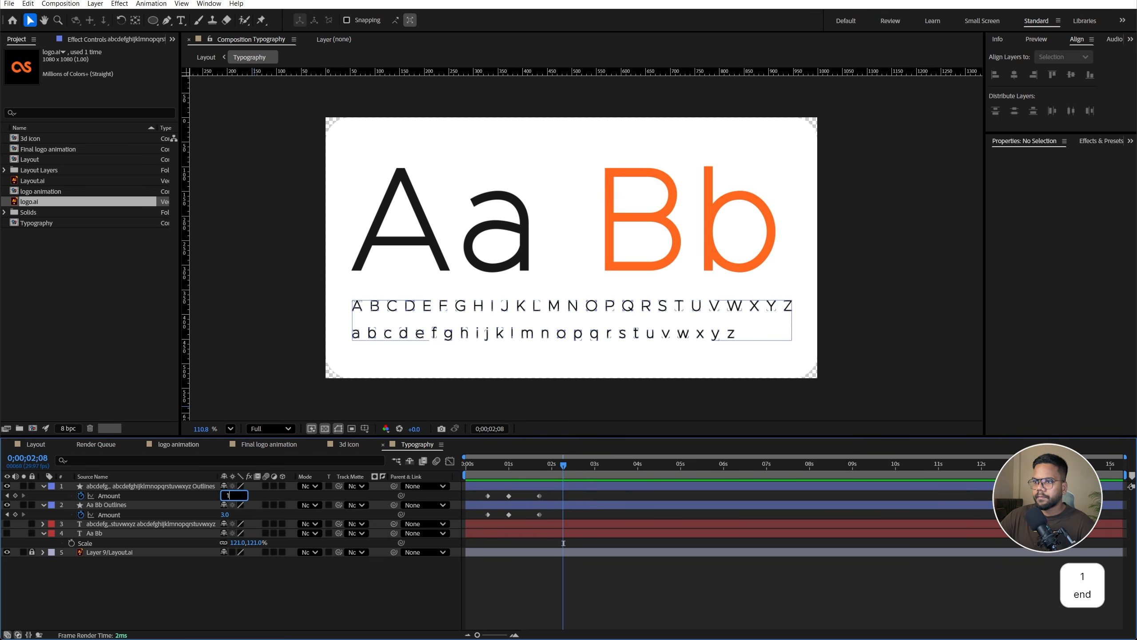
key("Return")
left_click(226, 515)
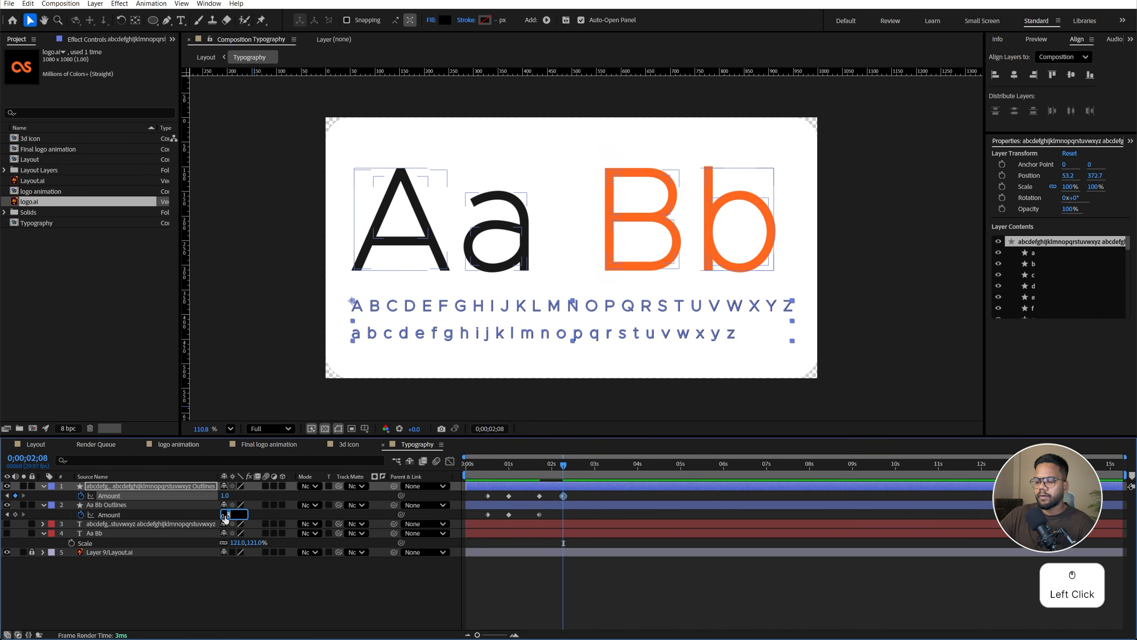
type("5")
key("Return")
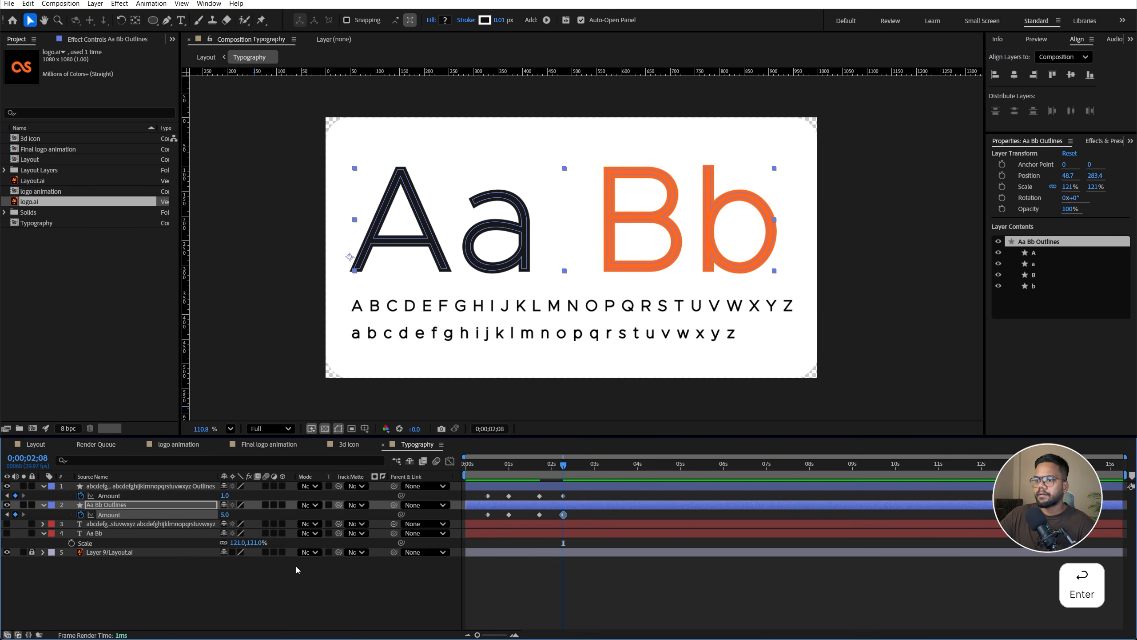
left_click(298, 570)
Keyframe the current offset amounts of both outline layers at 0;00;03;00
left_click_drag(563, 466, 594, 467)
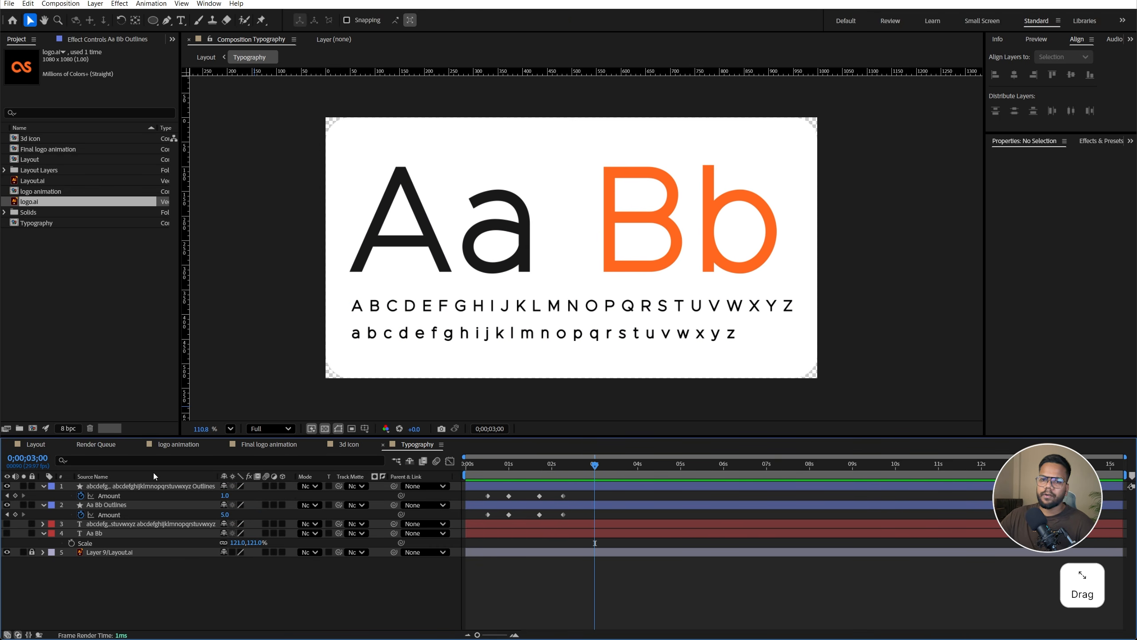
left_click(15, 496)
left_click(15, 515)
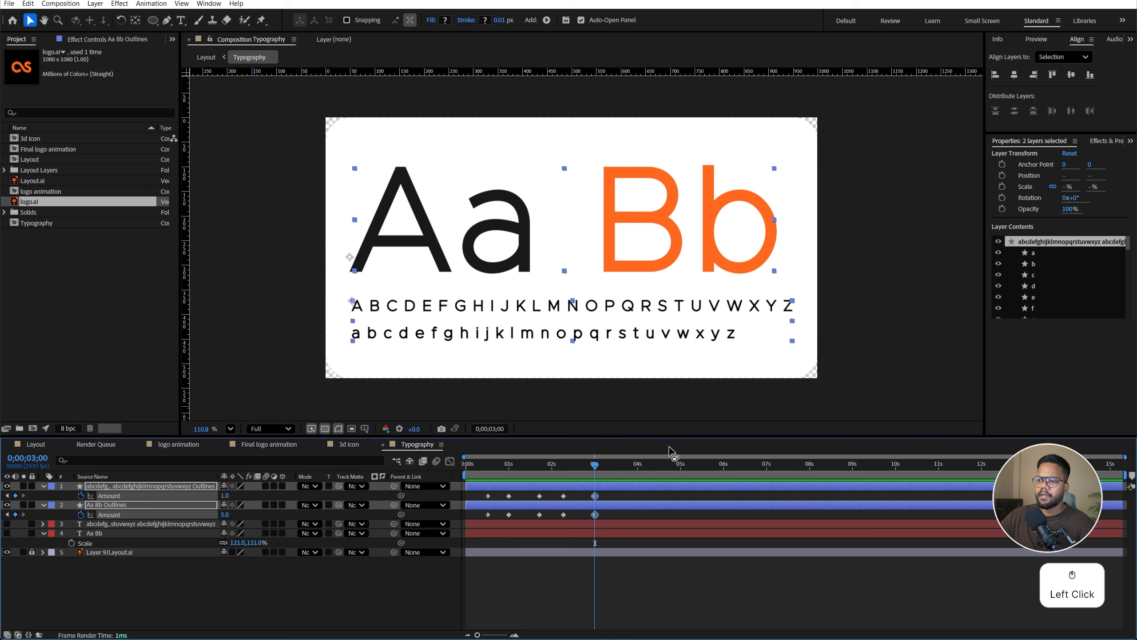
At 0;00;03;18, set the offset amount to 1.5 on the alphabet outlines and 8 on the Aa Bb outlines
left_click_drag(593, 469, 615, 473)
left_click(302, 598)
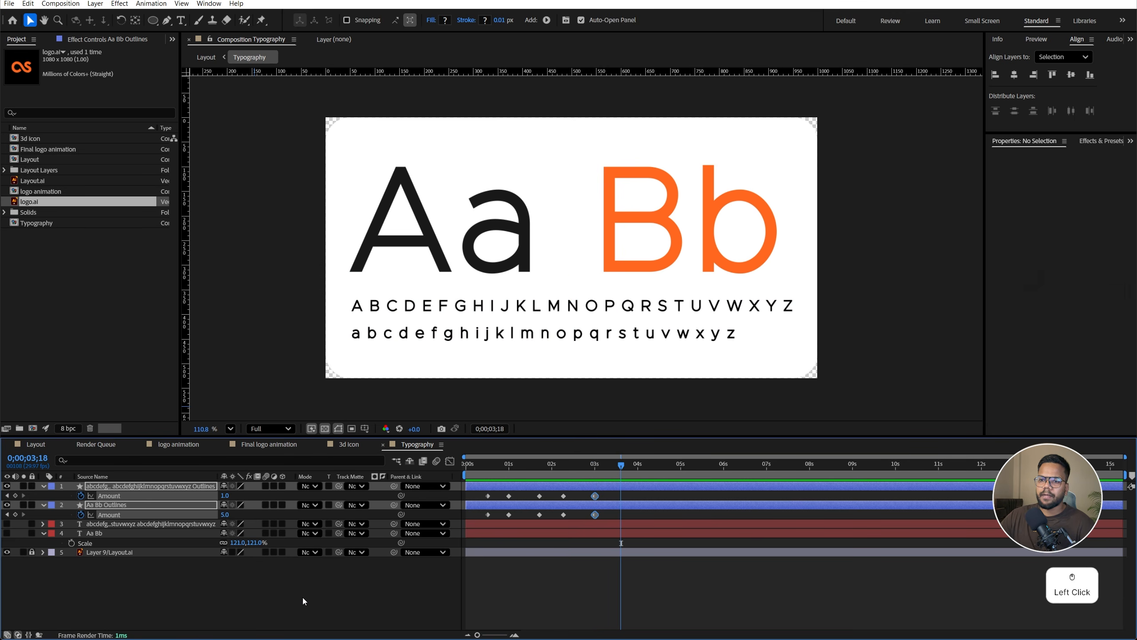
left_click(121, 496)
left_click(224, 494)
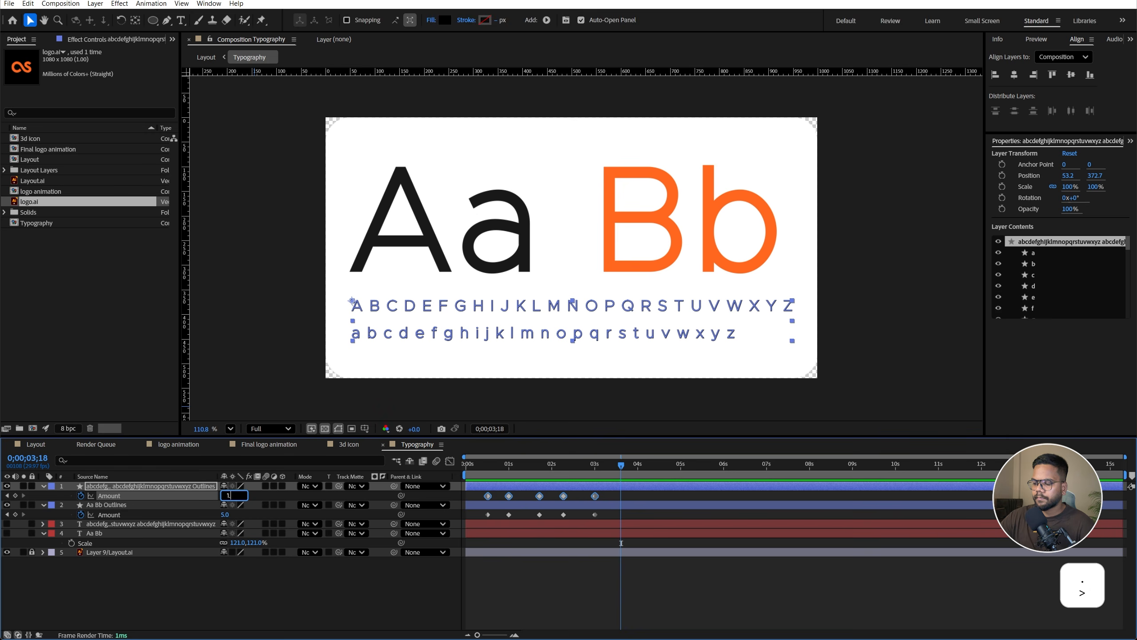
type("0")
key("Return")
left_click(168, 506)
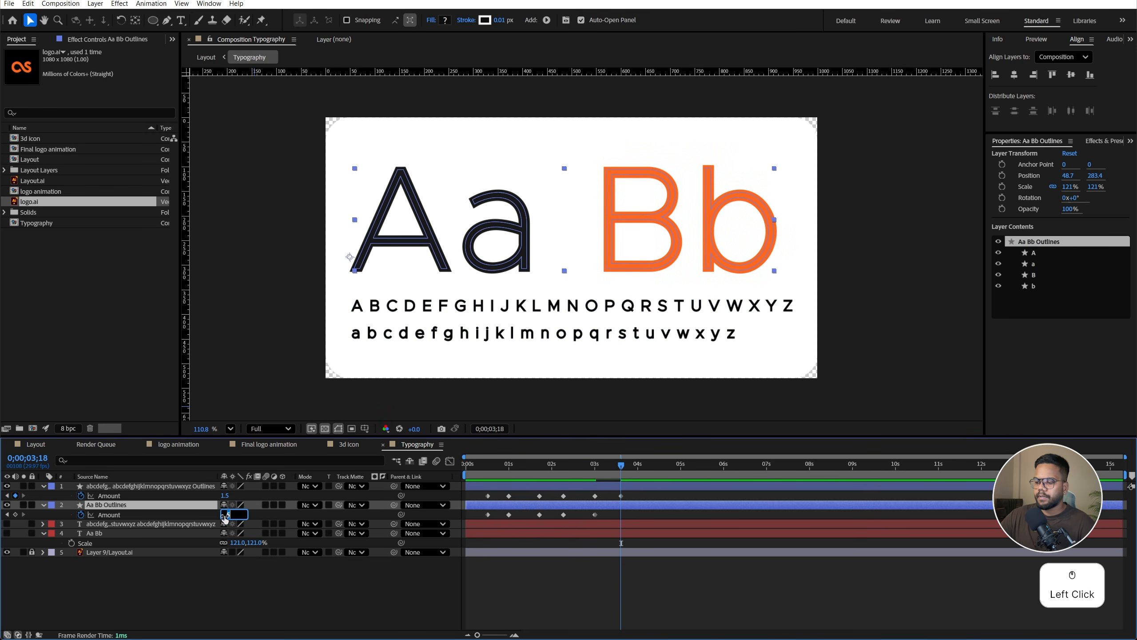
type("8")
key("Return")
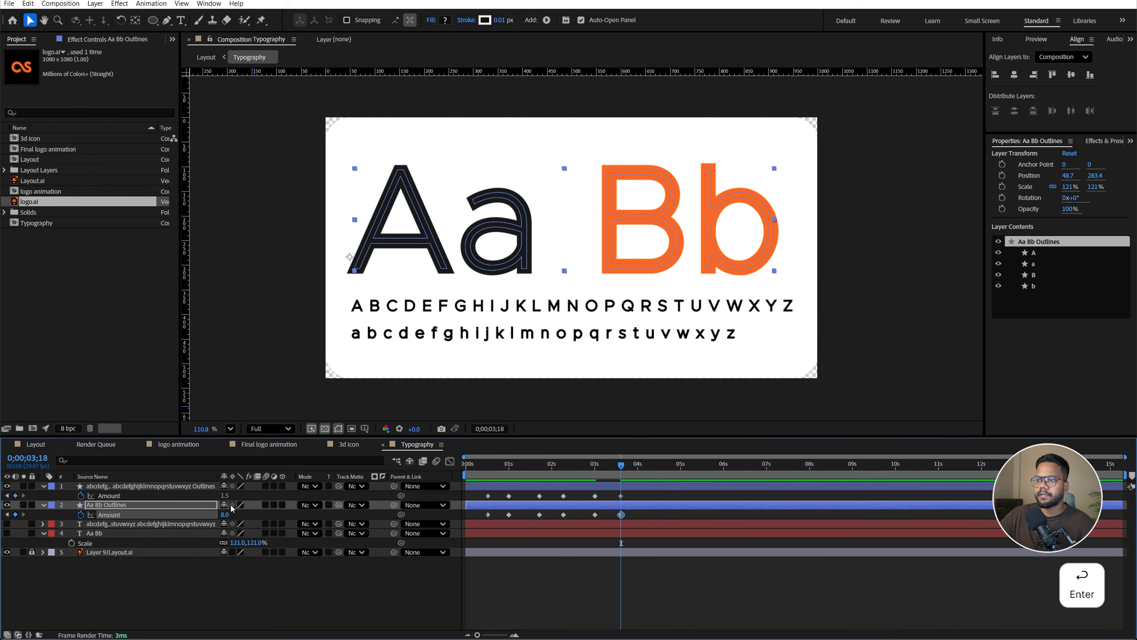
Add hold keyframes with unchanged offset amounts on both outline layers at 0;00;04;07
left_click(604, 481)
left_click_drag(604, 480, 653, 475)
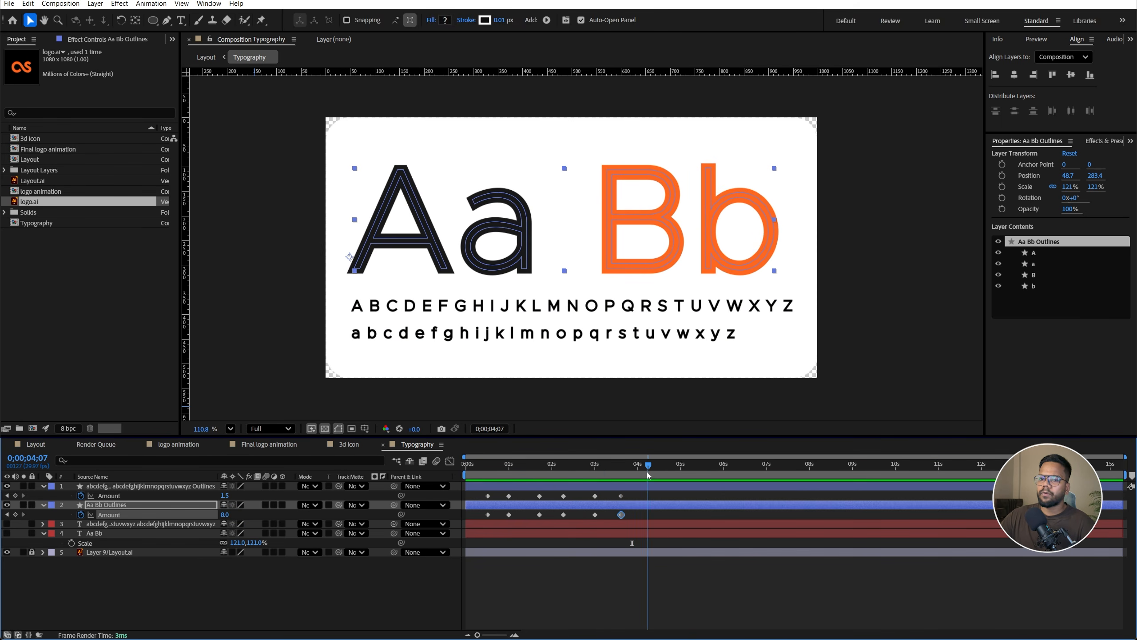
left_click(16, 495)
left_click(15, 515)
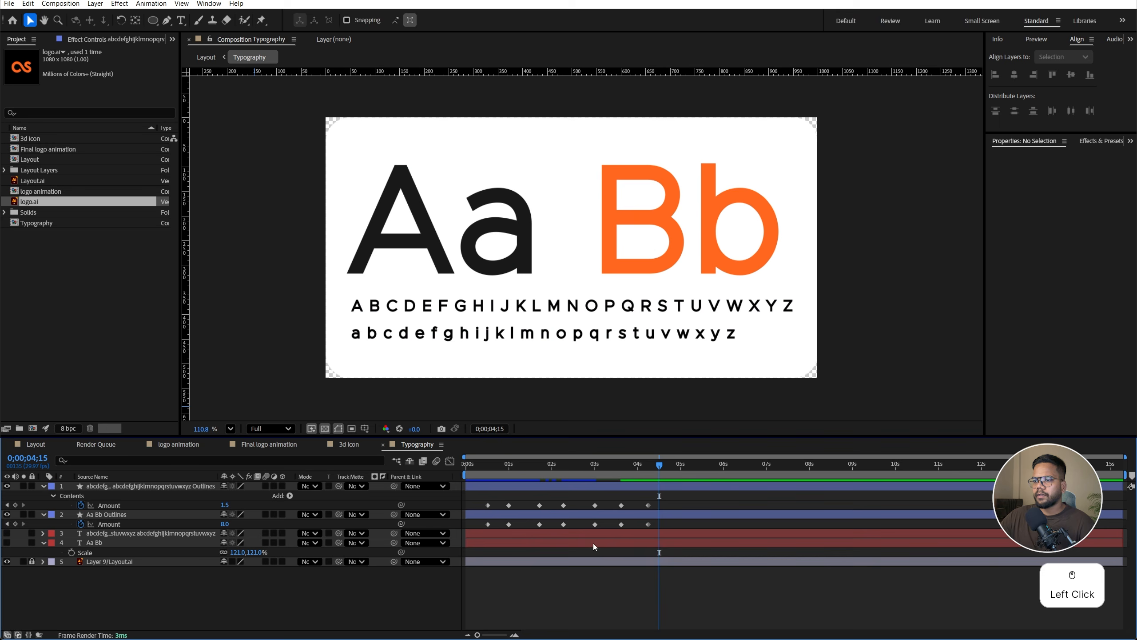
At 0;00;04;22, set the offset amount of both the alphabet and Aa Bb outlines to 0
left_click(644, 480)
left_click_drag(644, 479, 670, 482)
left_click(225, 505)
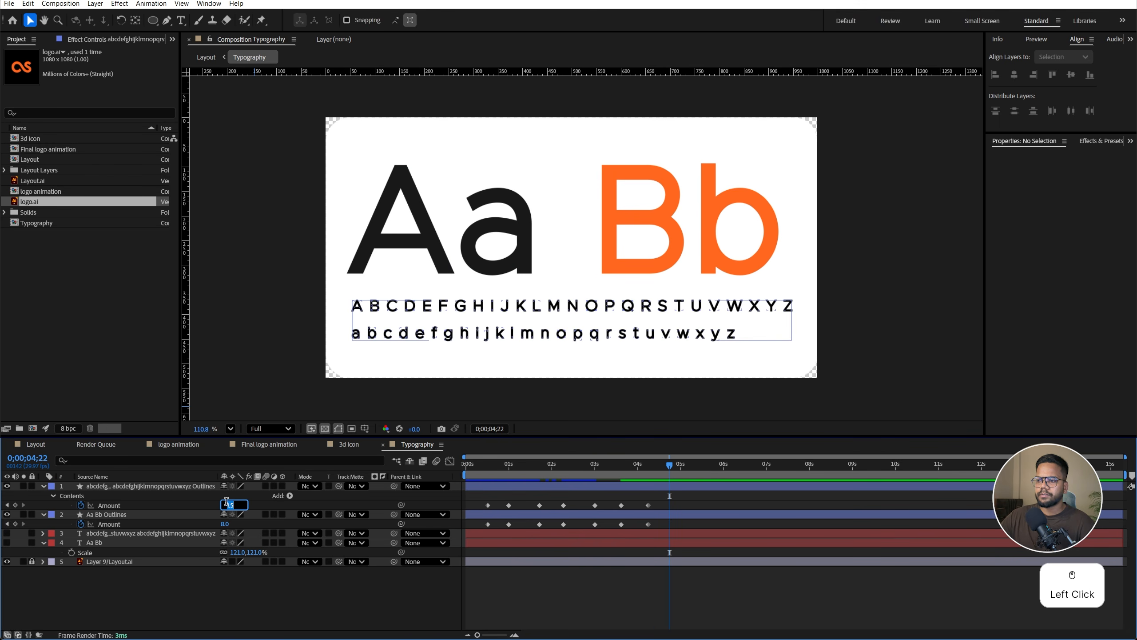
type("0")
key("Return")
left_click(184, 518)
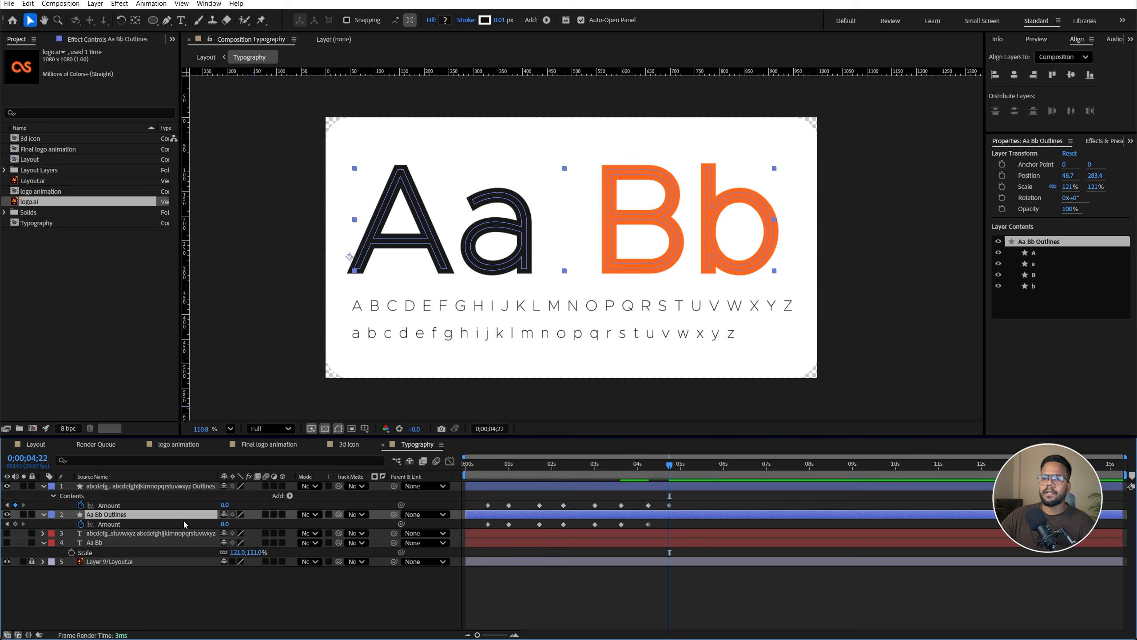
left_click(225, 524)
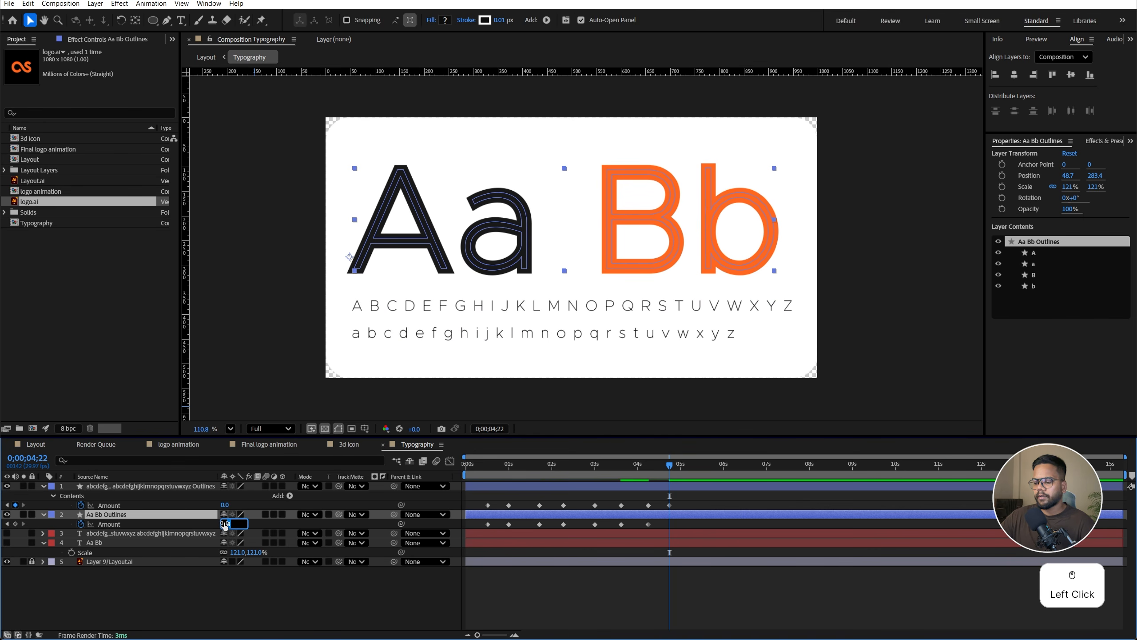
type("0")
key("Return")
key("space")
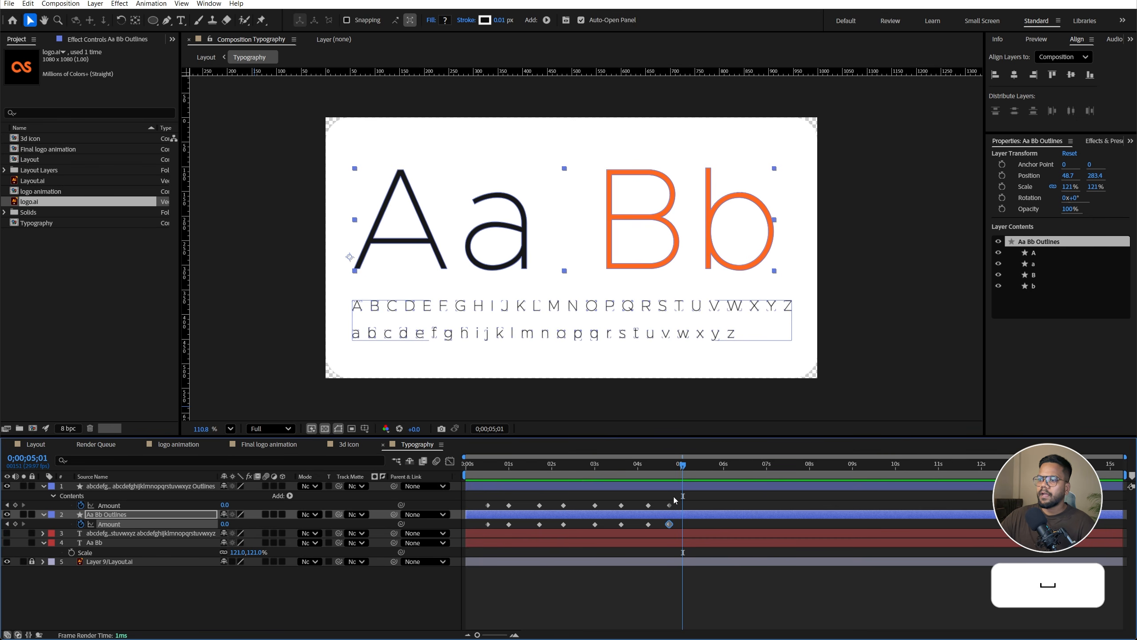
Apply Easy Ease to all offset amount keyframes on both outline layers and preview the weight animation
left_click_drag(752, 490, 450, 543)
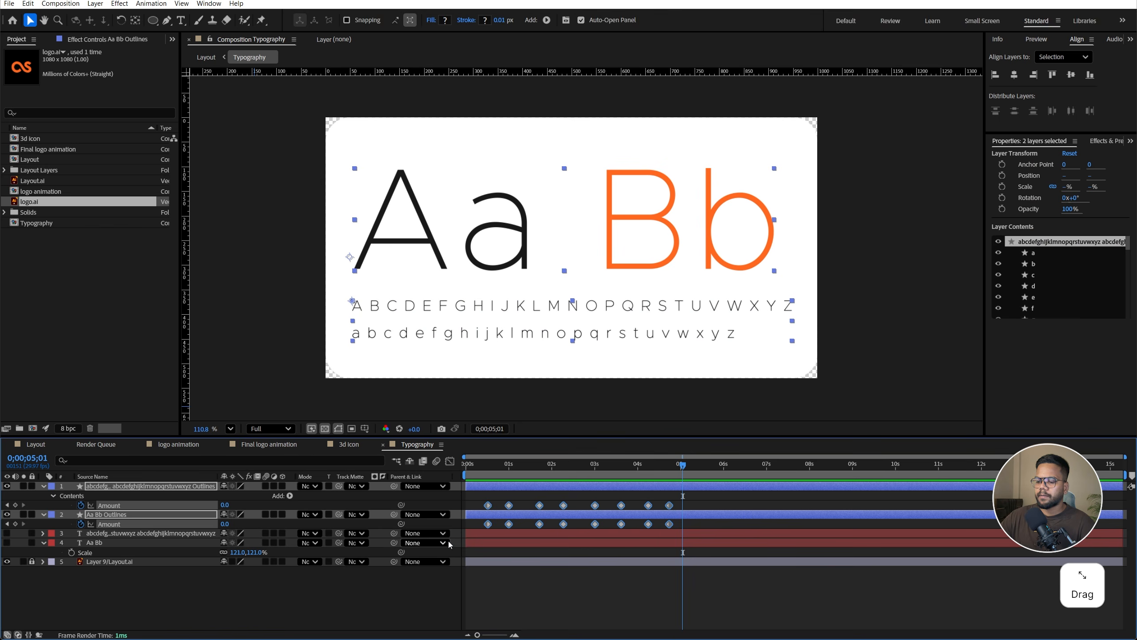
key("F9")
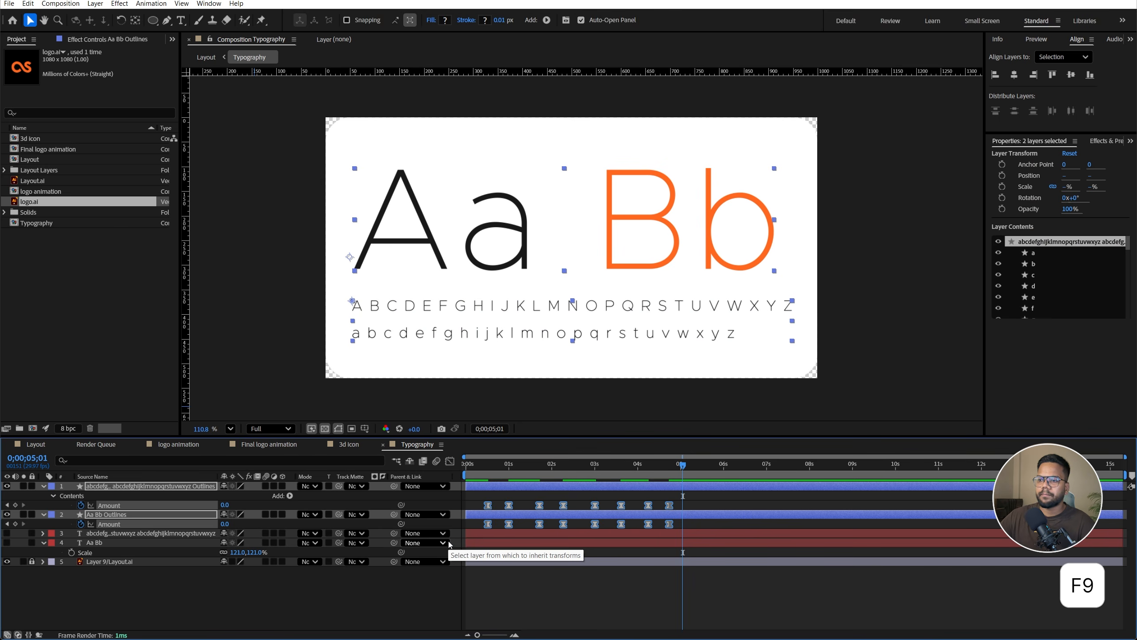
left_click(488, 476)
left_click(485, 476)
key("space")
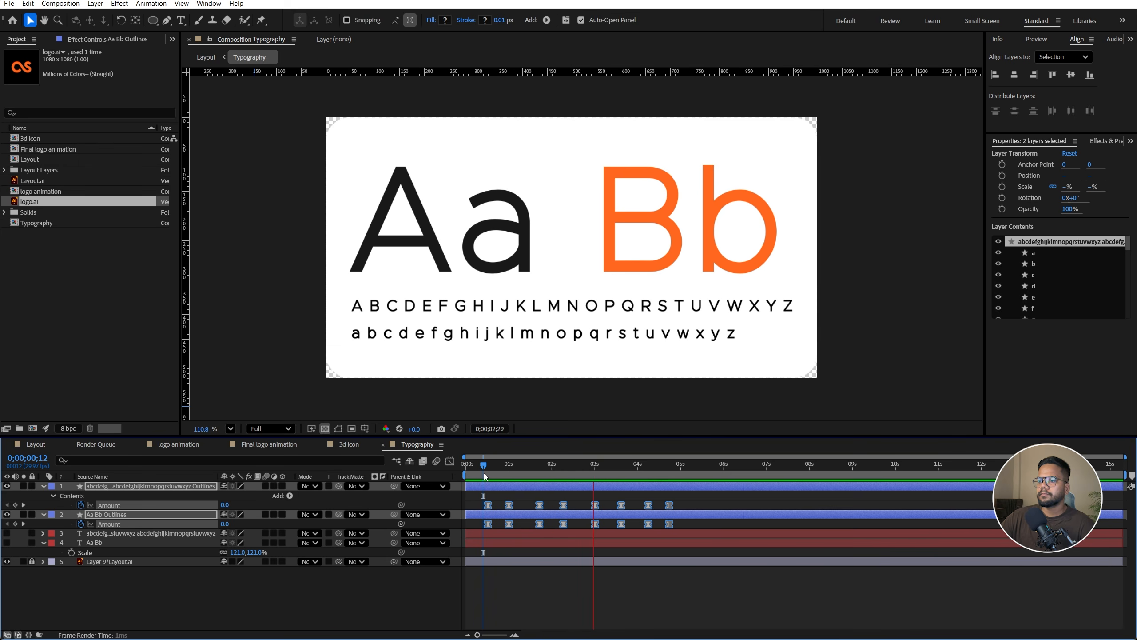
Pre-compose both outline layers as "Typography Animation" with all attributes moved, and trim the new layer's end to 0;00;04;22
left_click(631, 469, "shift")
left_click(665, 473, "shift")
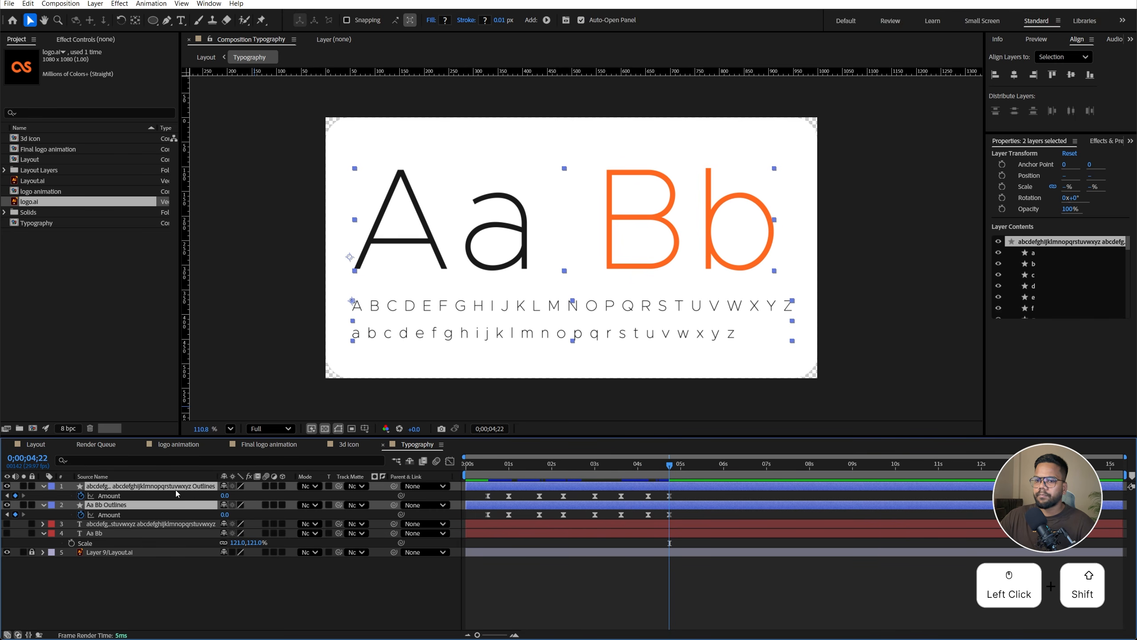
right_click(136, 482)
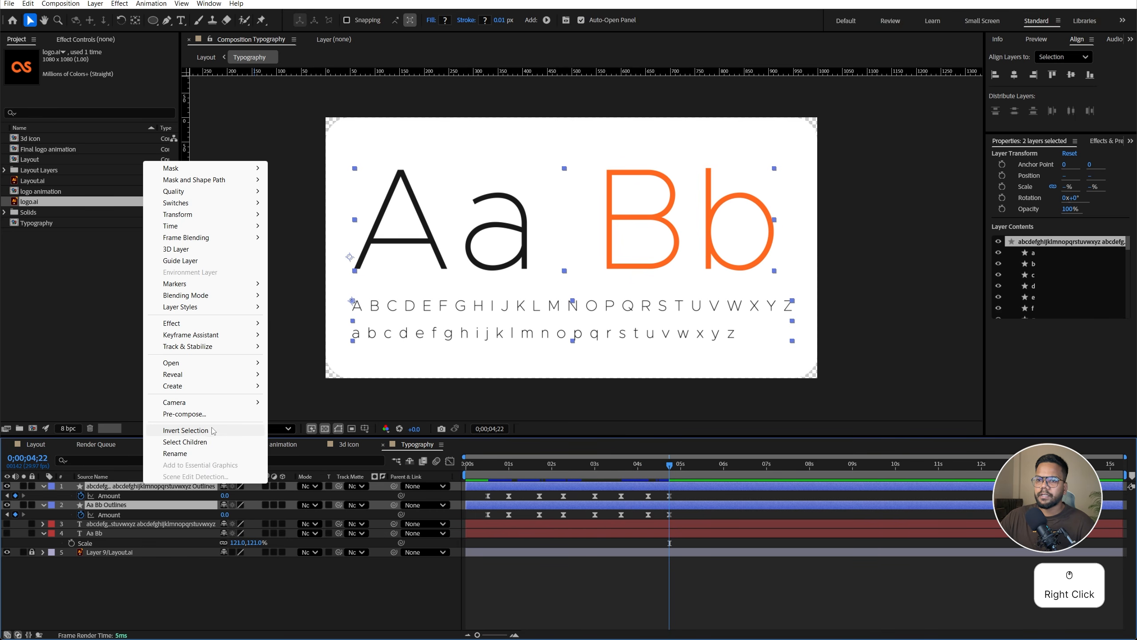
left_click(215, 417)
type("Typ")
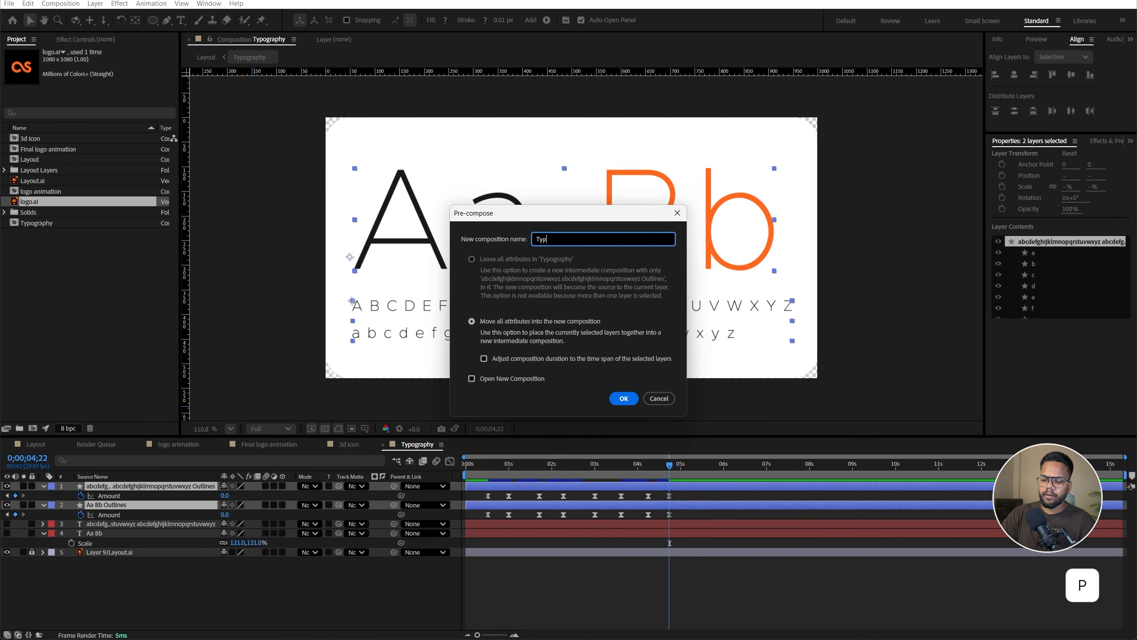
type("ography An")
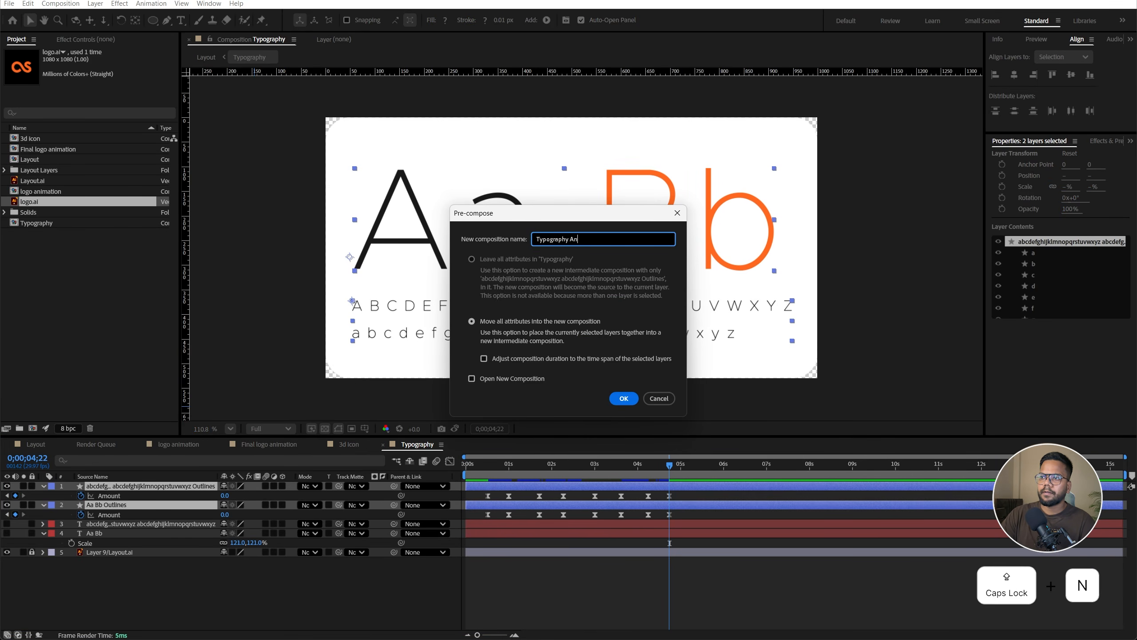
type("imation")
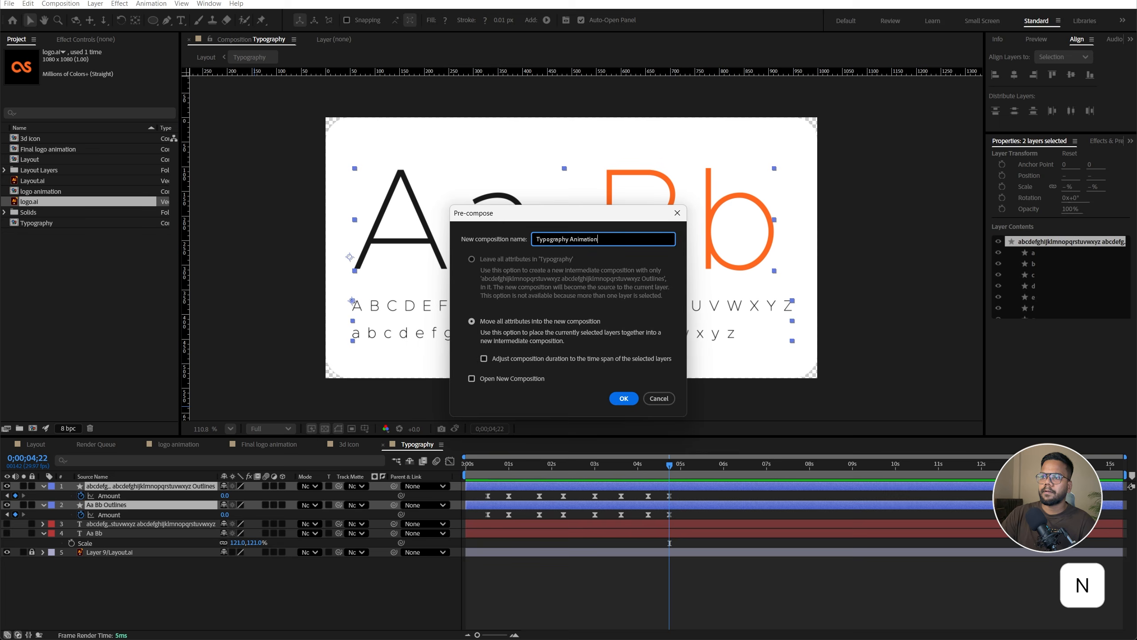
key("Return")
key("alt+bracketright")
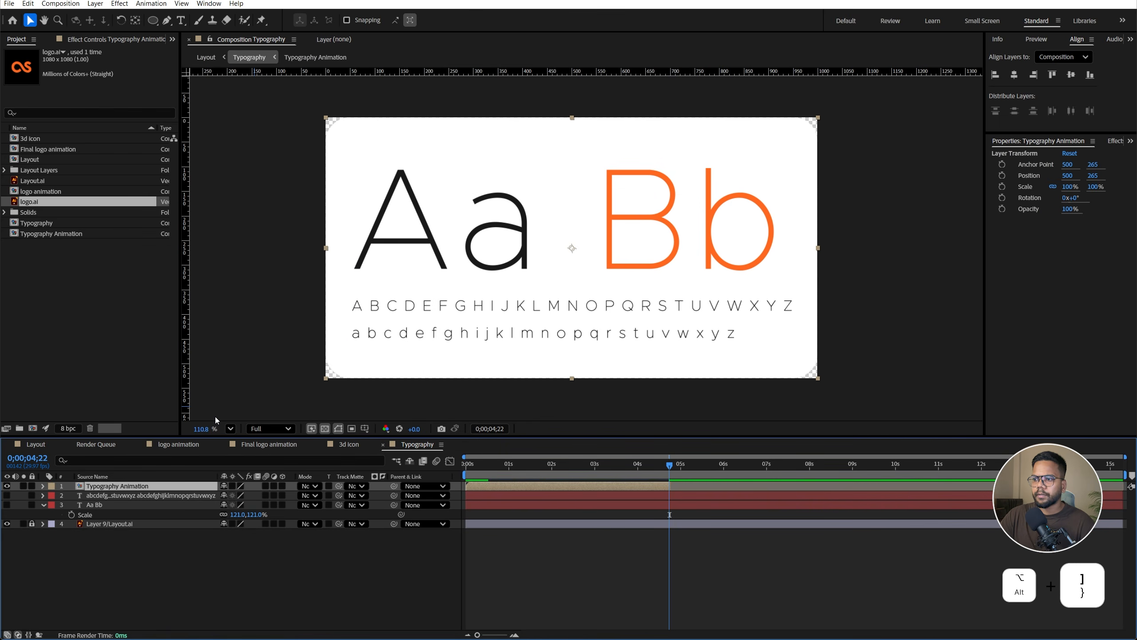
Enable time remapping on the Typography Animation layer, add a keyframe at 0;00;04;22 and delete the last keyframe at the composition's end
right_click(163, 486)
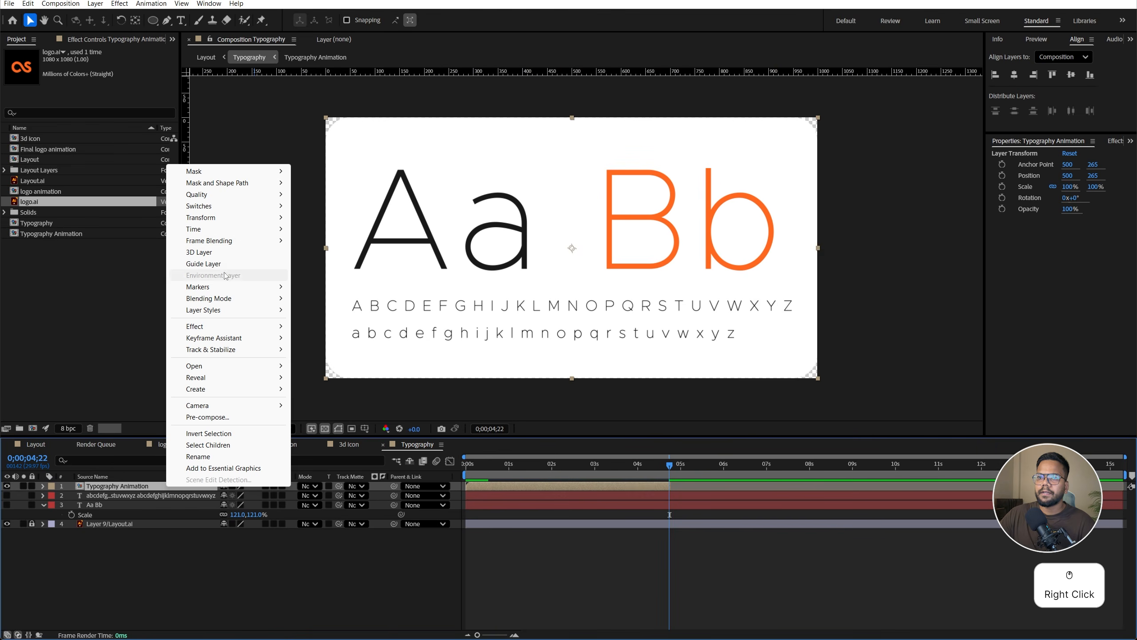
left_click(220, 229)
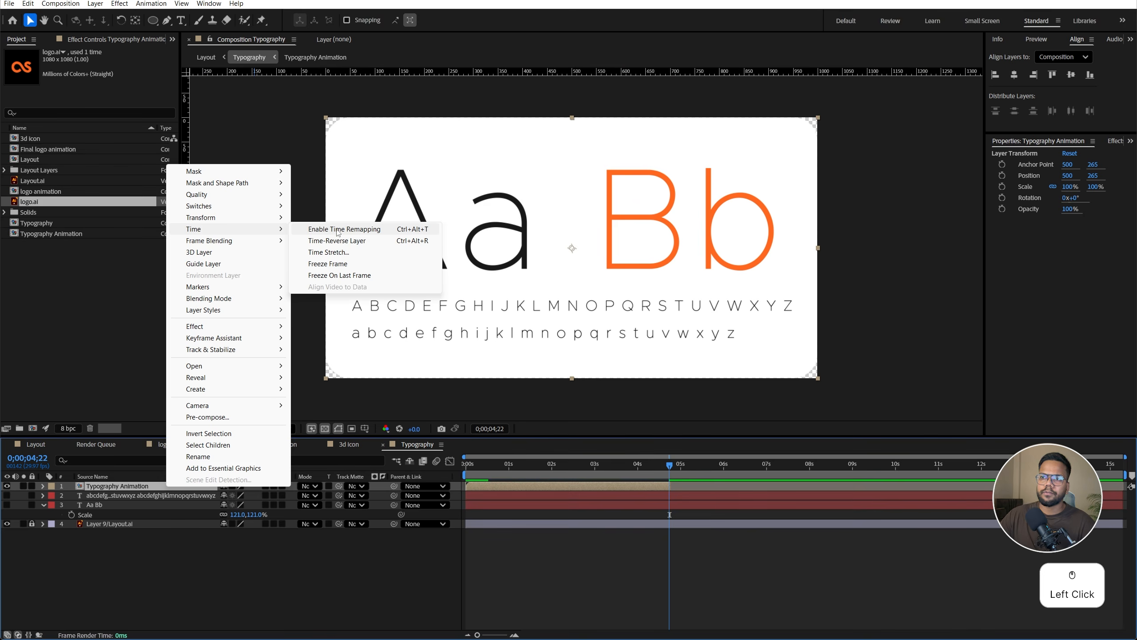
left_click(339, 229)
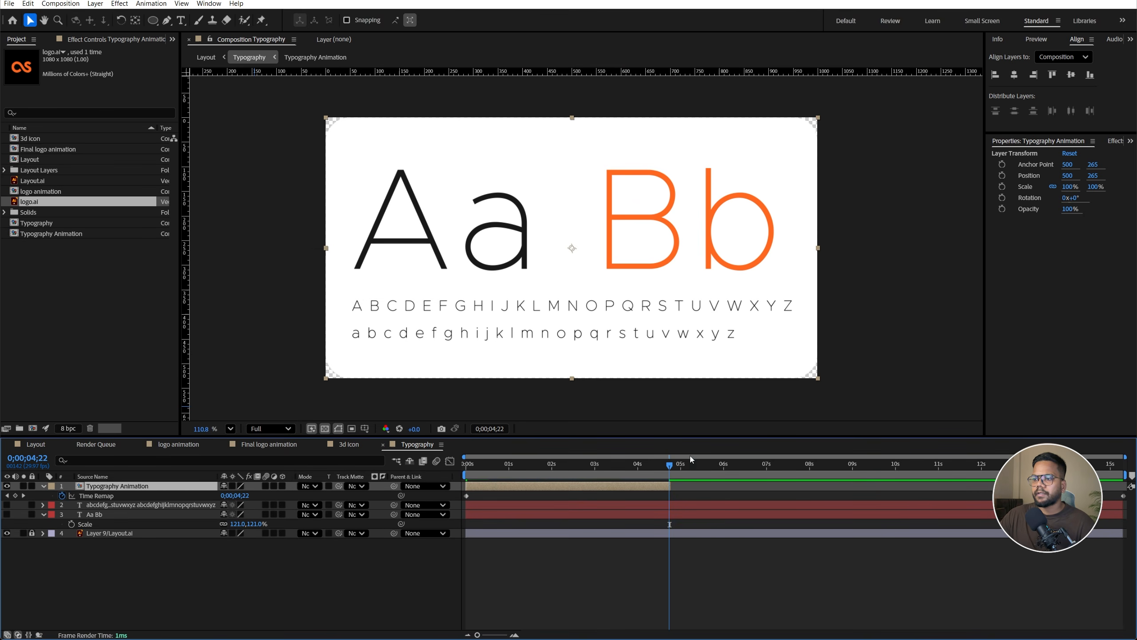
left_click(14, 495)
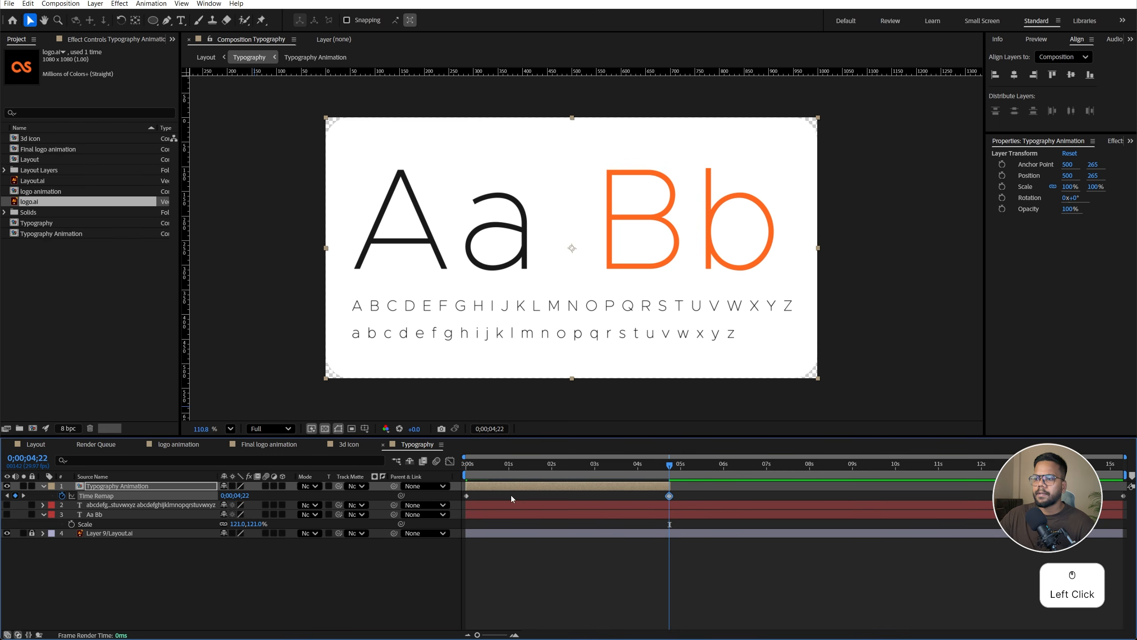
left_click_drag(1117, 494, 1127, 499)
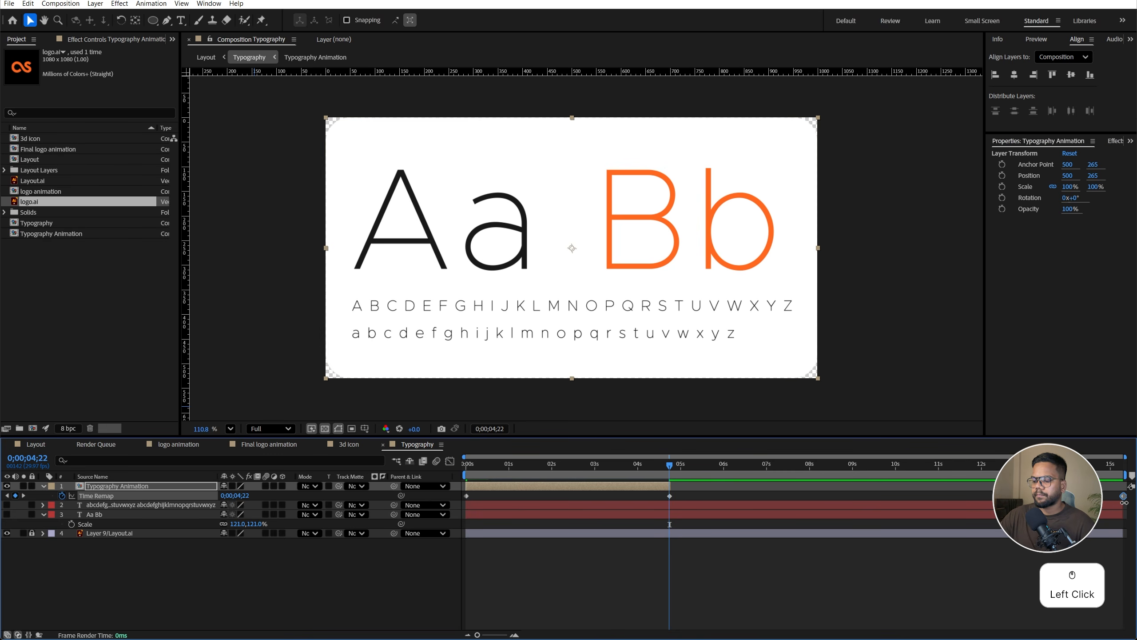
key("Delete")
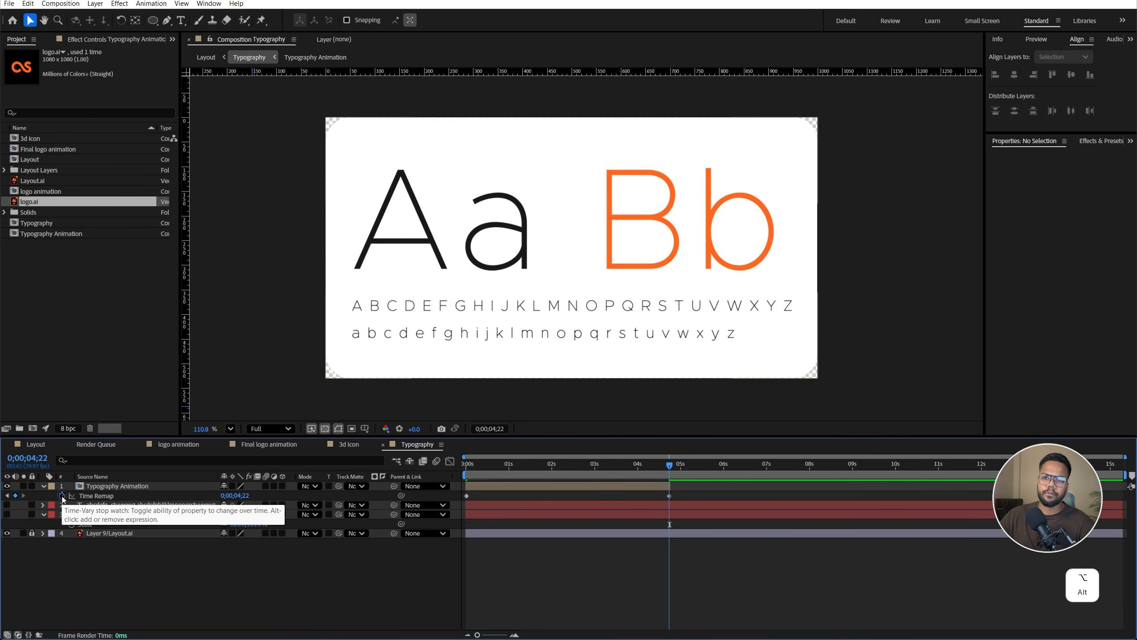
Add a loopOut() expression to the Time Remap property of the Typography Animation layer
left_click(62, 495, "alt")
type("l")
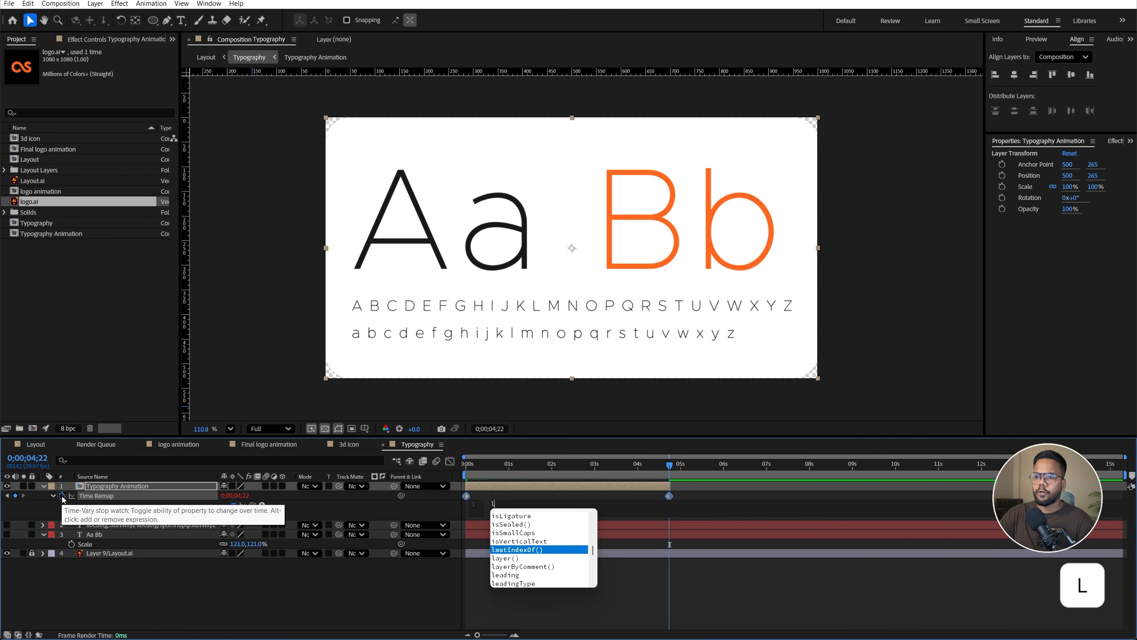
type("oo")
key("Down")
key("Down")
key("Down")
key("Return")
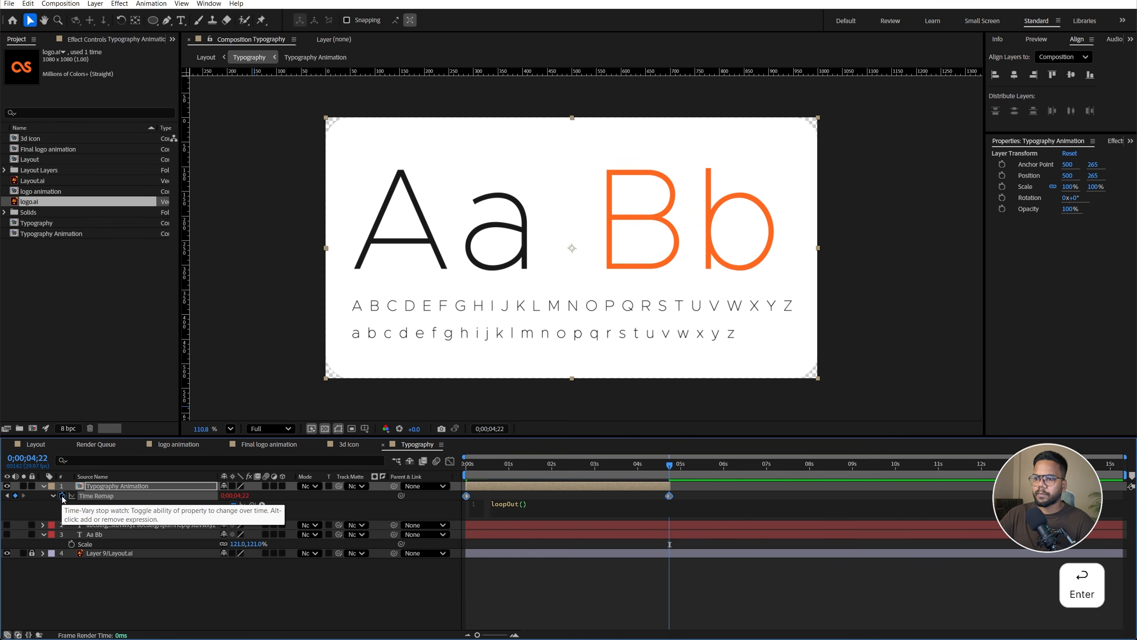
left_click(691, 490)
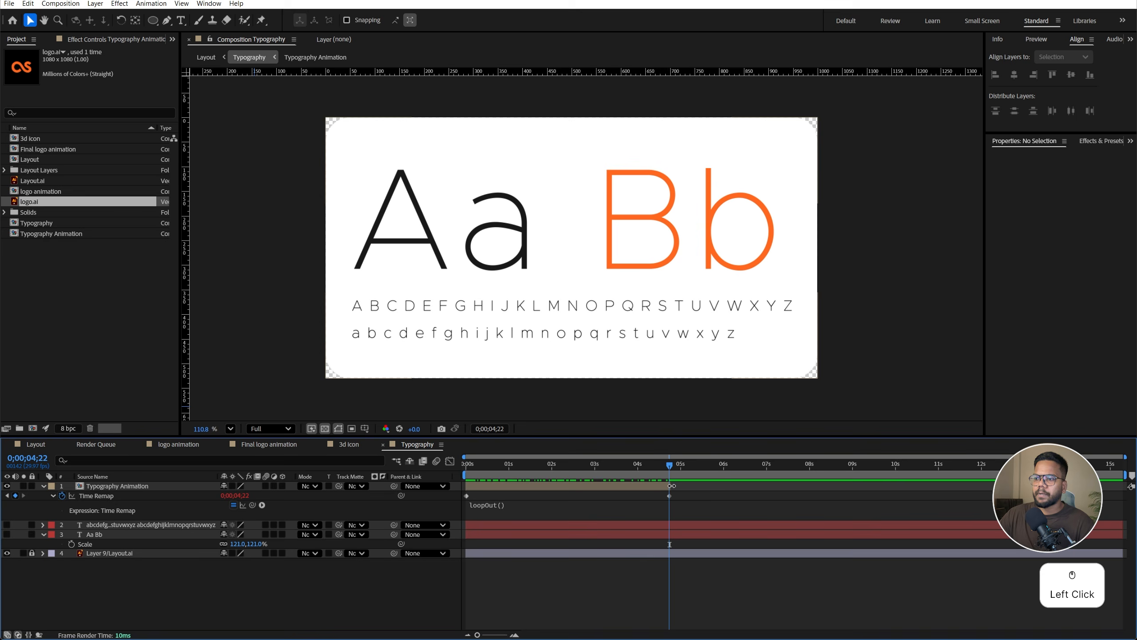
Extend the Typography Animation layer to the end of the composition and preview the loop
left_click_drag(672, 485, 1124, 486)
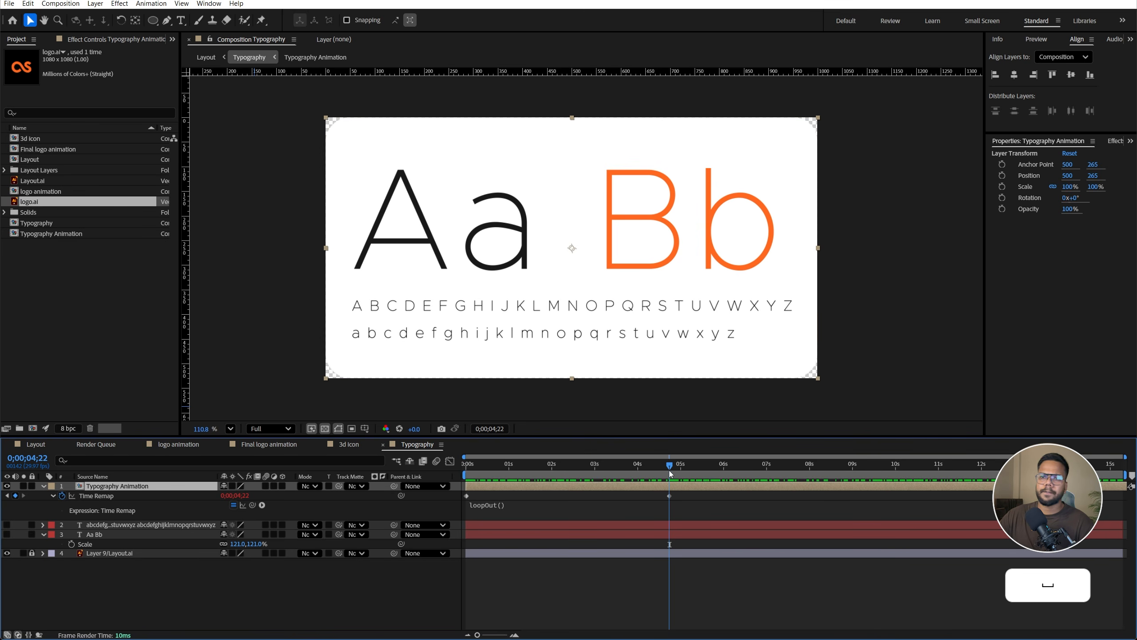
key("space")
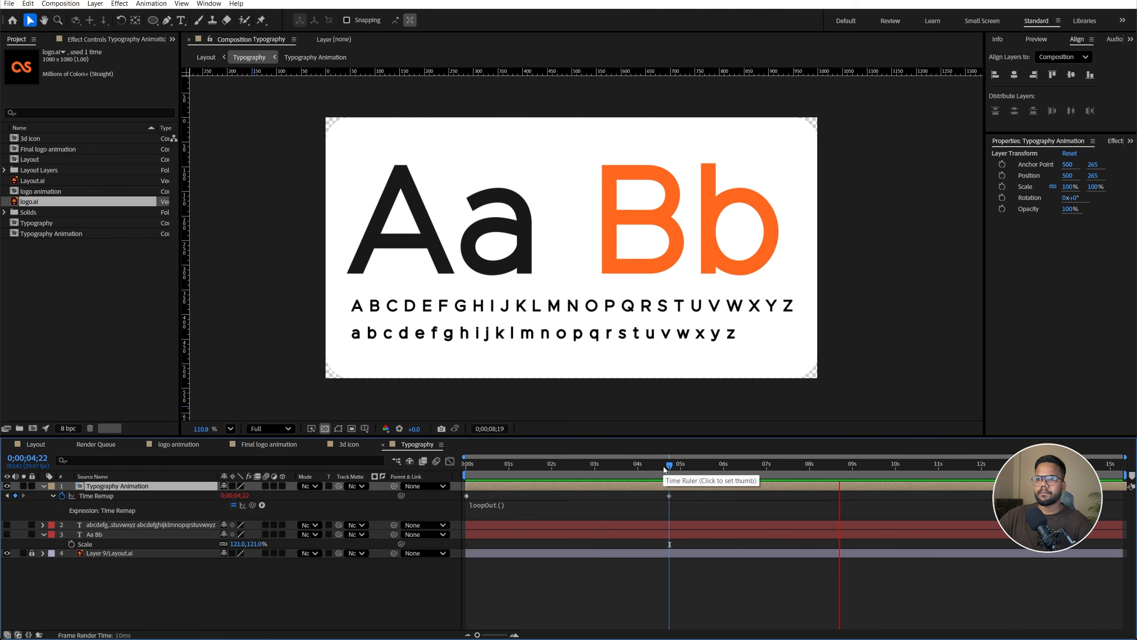
left_click(582, 464)
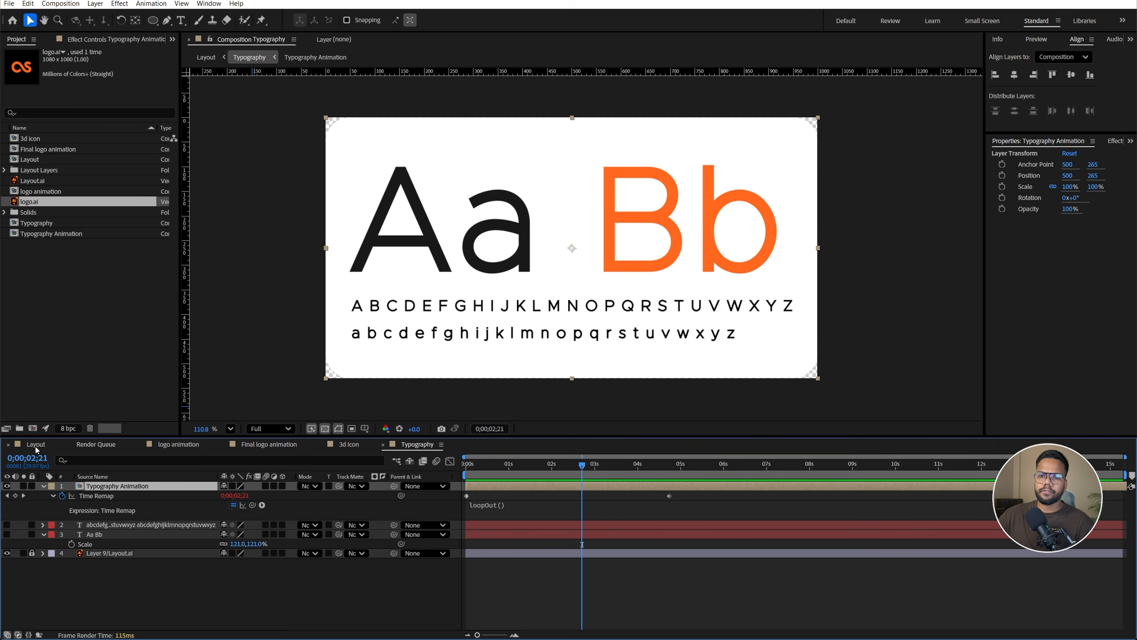
In the Layout composition, show the Layout.ai reference layer and reveal the Typography layer's scale property
left_click(52, 447)
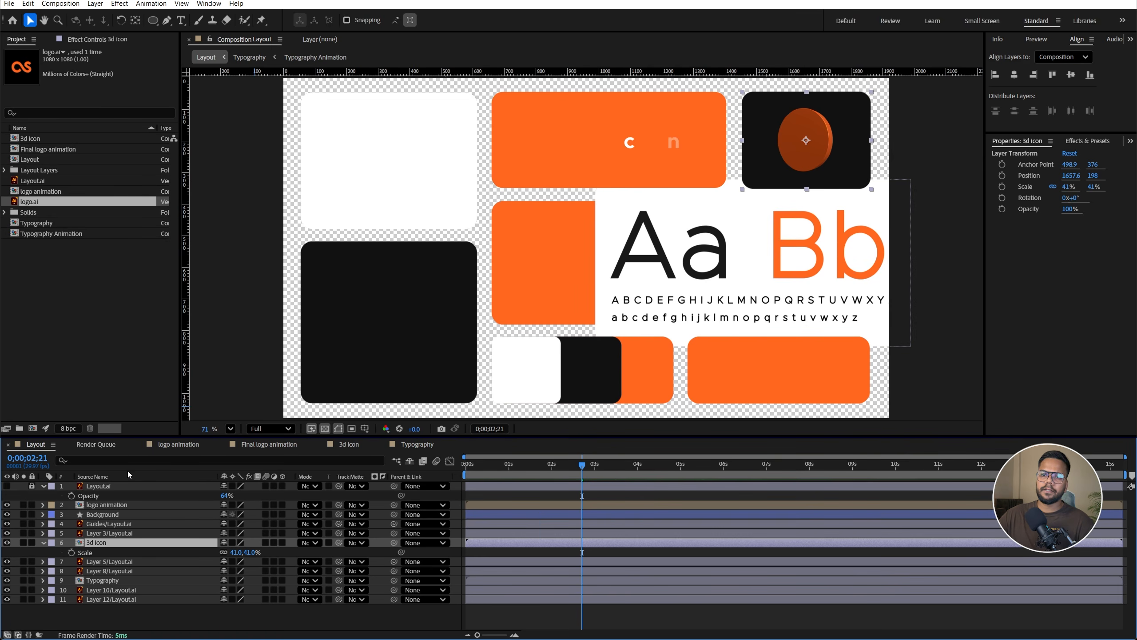
left_click(103, 580)
left_click(8, 486)
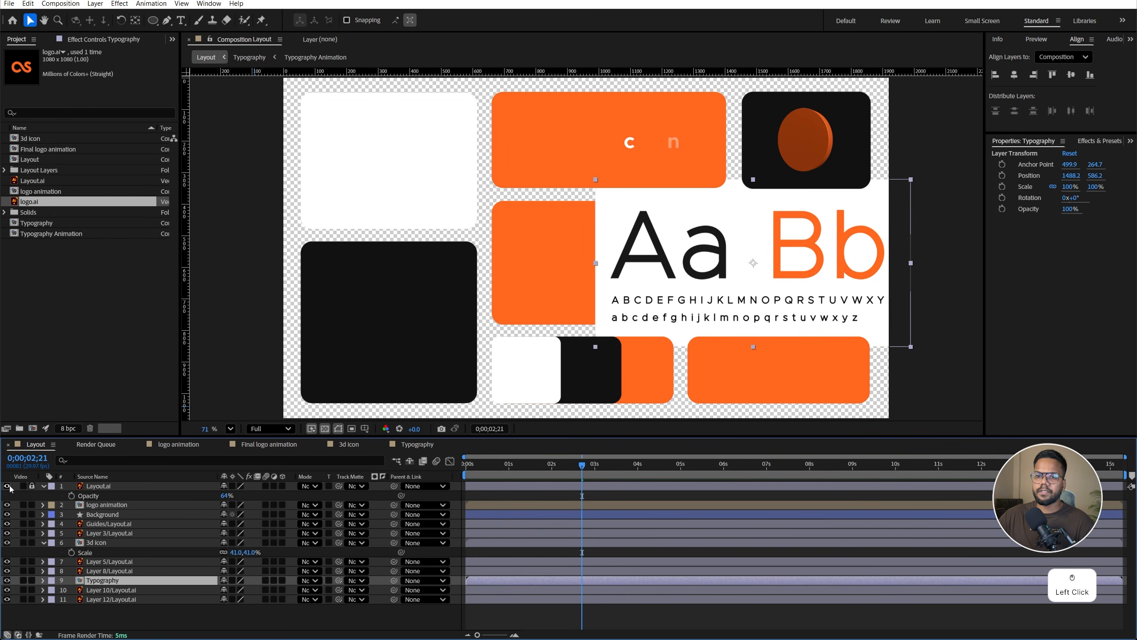
key("s")
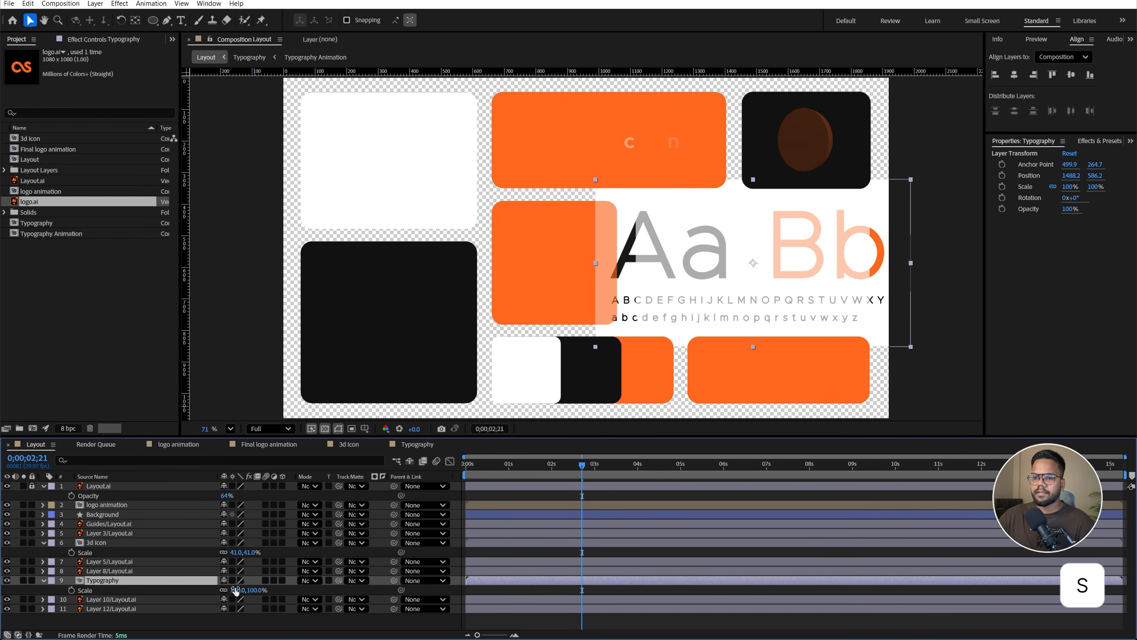
Scale the Typography layer to 74% to fill its white card, and turn off the viewer's transparency grid
left_click_drag(235, 590, 225, 589)
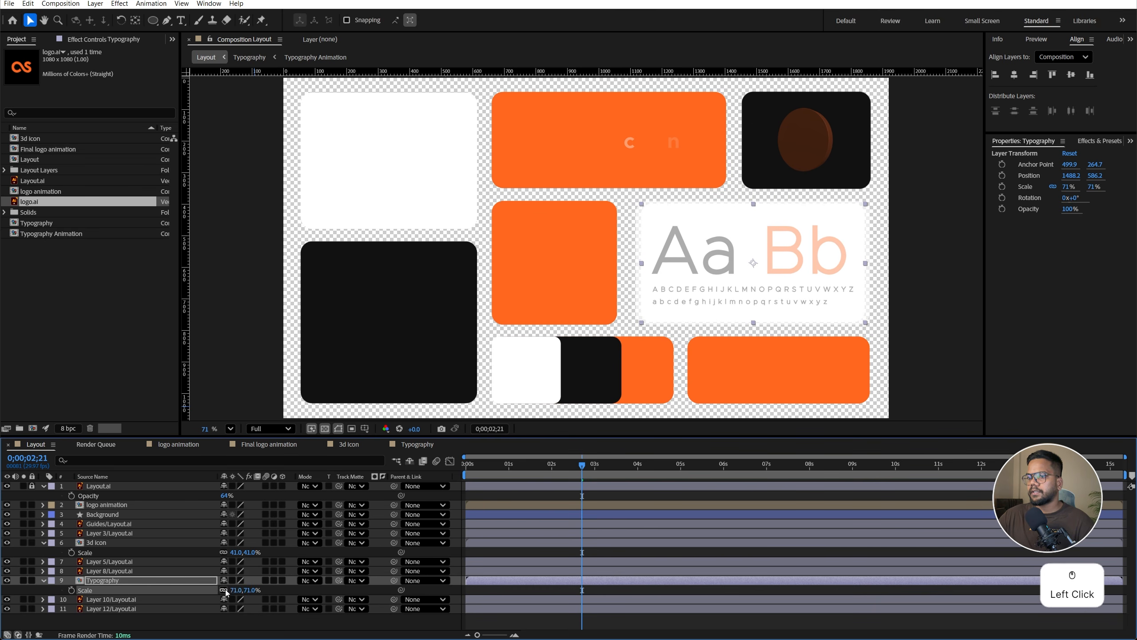
left_click(327, 429)
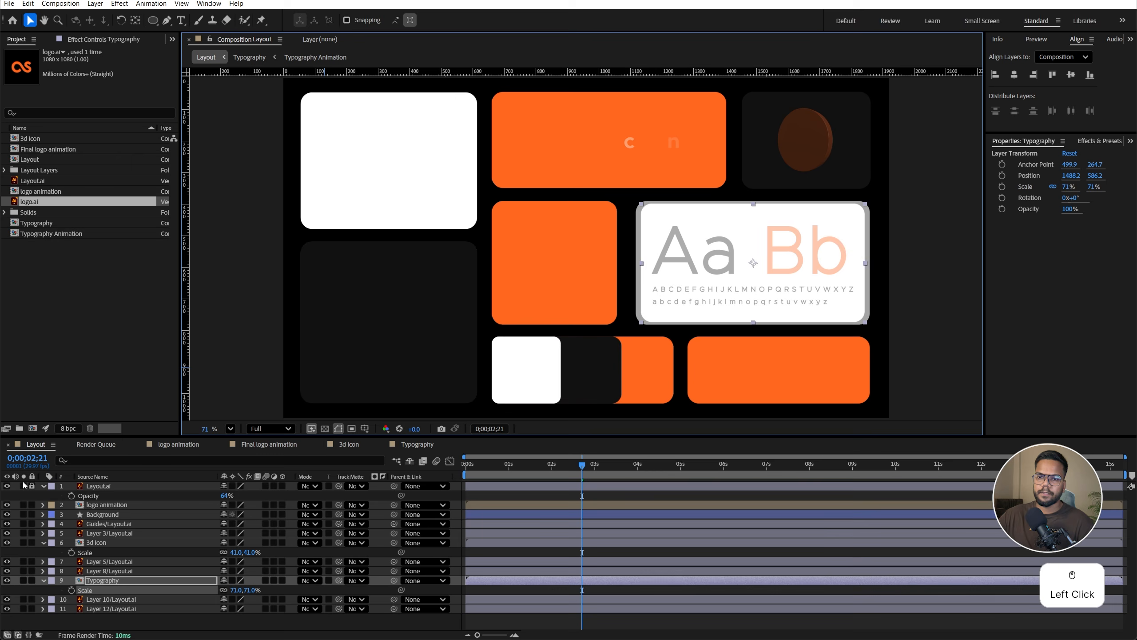
left_click(242, 590)
key("Up")
key("Up")
key("Up")
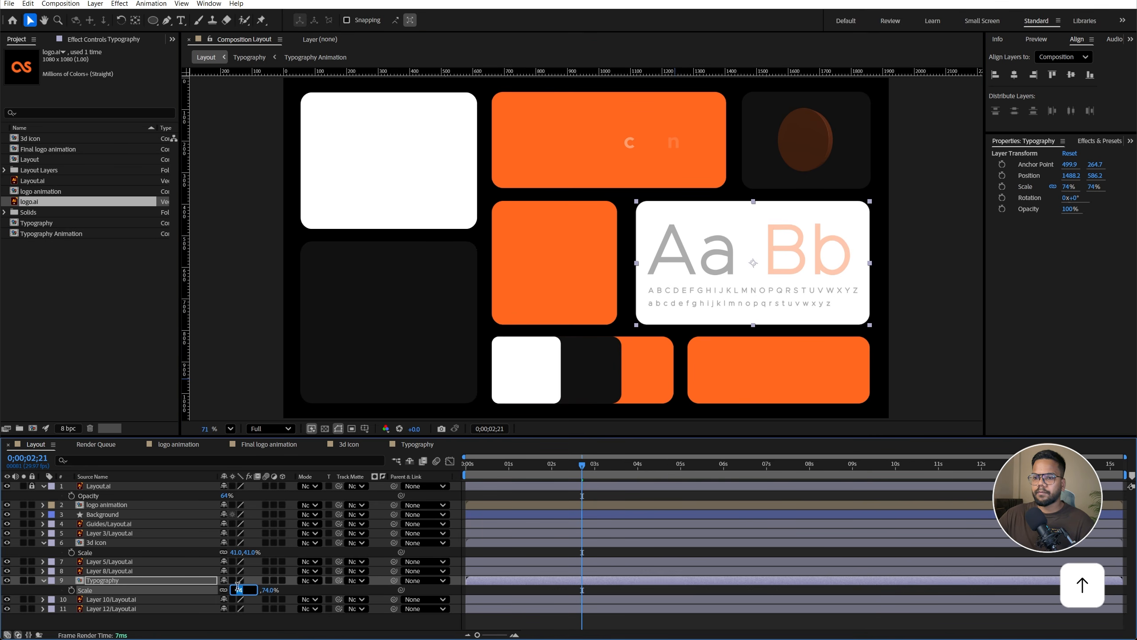
Hide the Layout.ai reference overlay and clear the layer selection
left_click(7, 486)
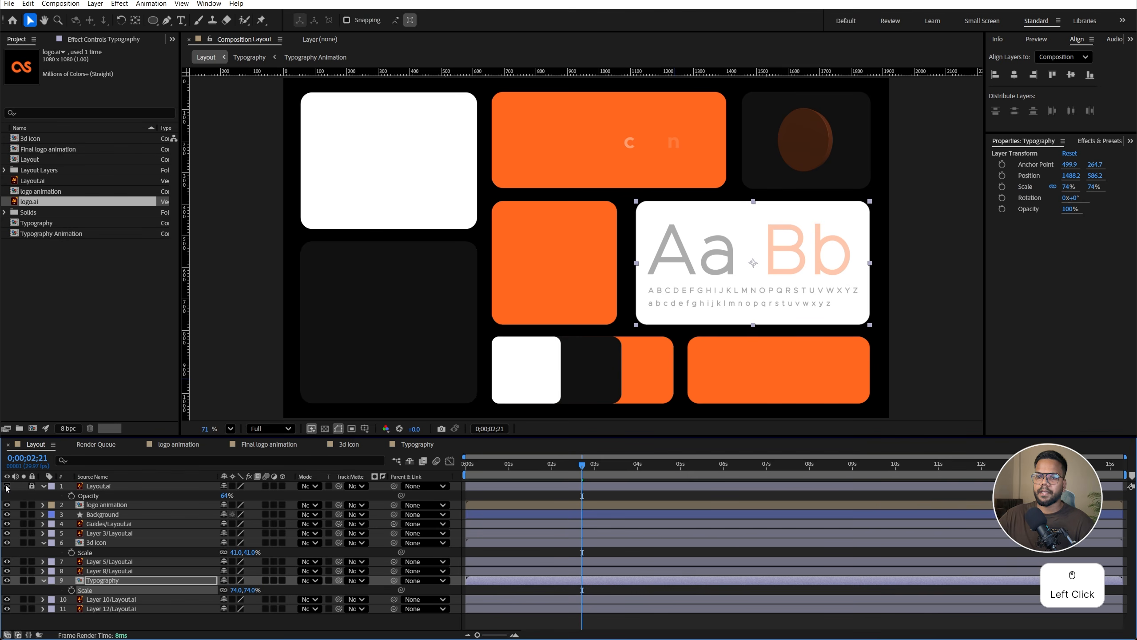
left_click(271, 260)
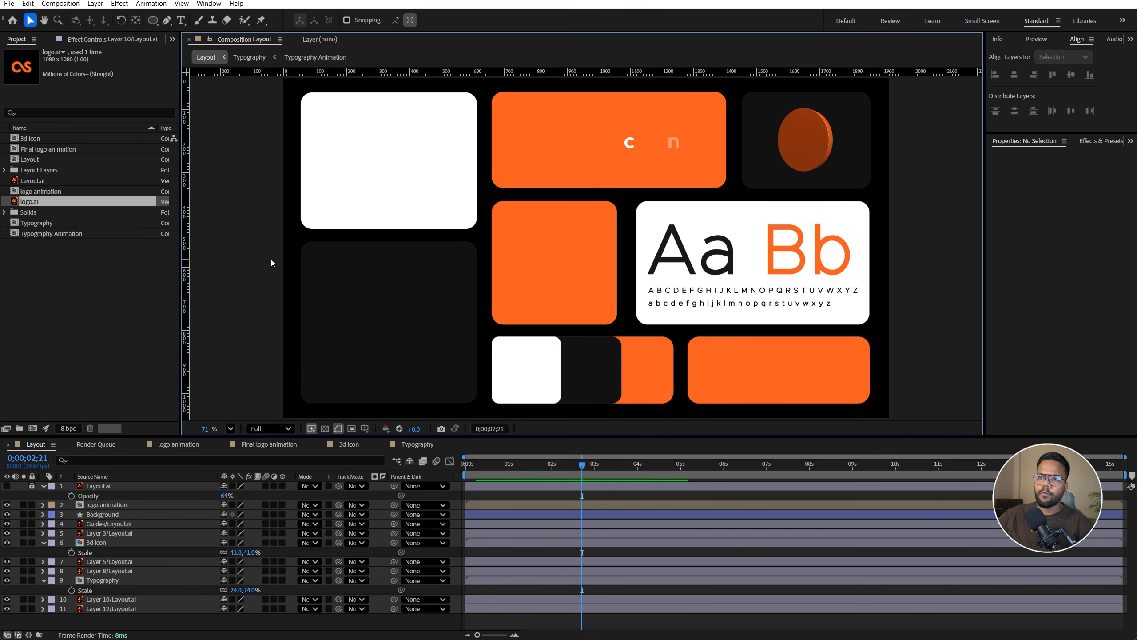
Pre-compose the orange square card (Layer 10/Layout.ai) as "Phone Icon", leaving all attributes in Layout
left_click(561, 243)
right_click(552, 248)
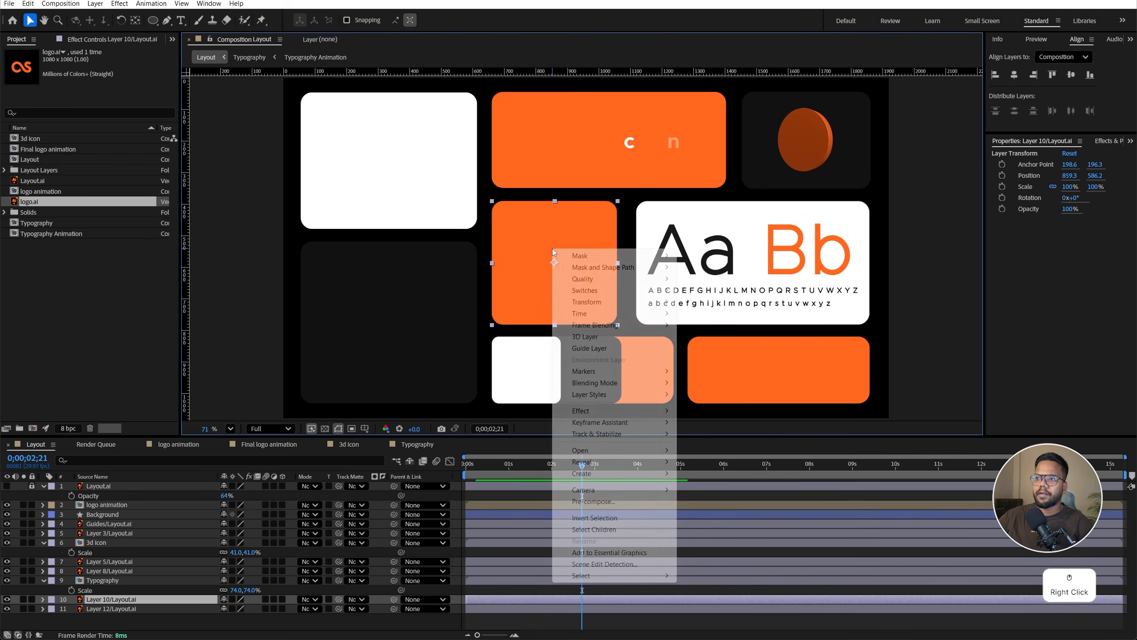
left_click(582, 505)
key("Caps_Lock")
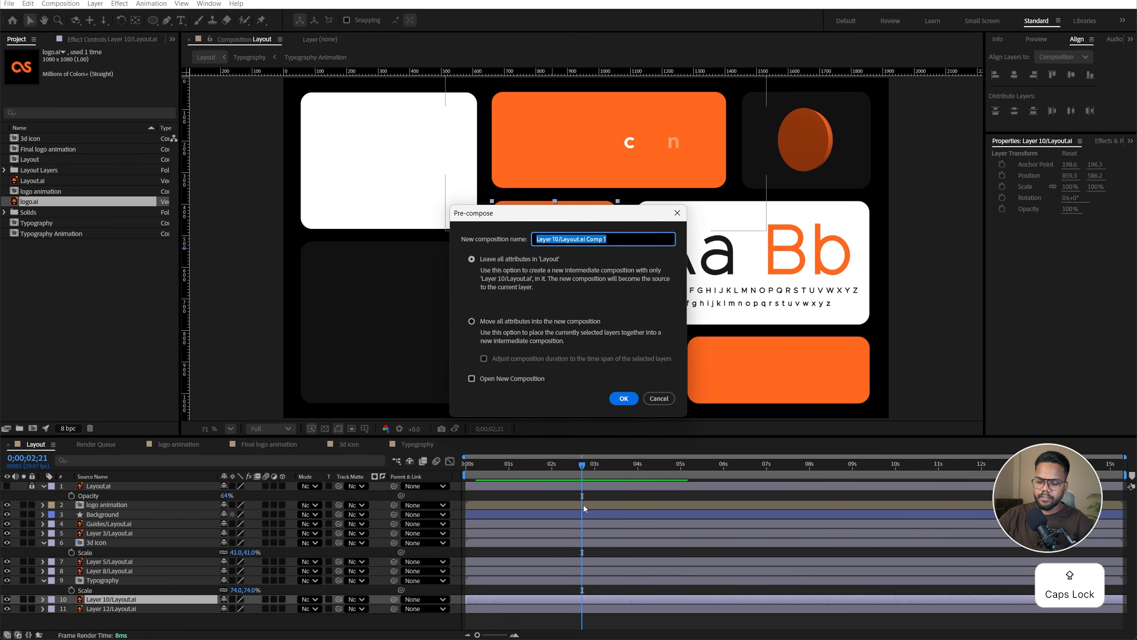
type("Phone I")
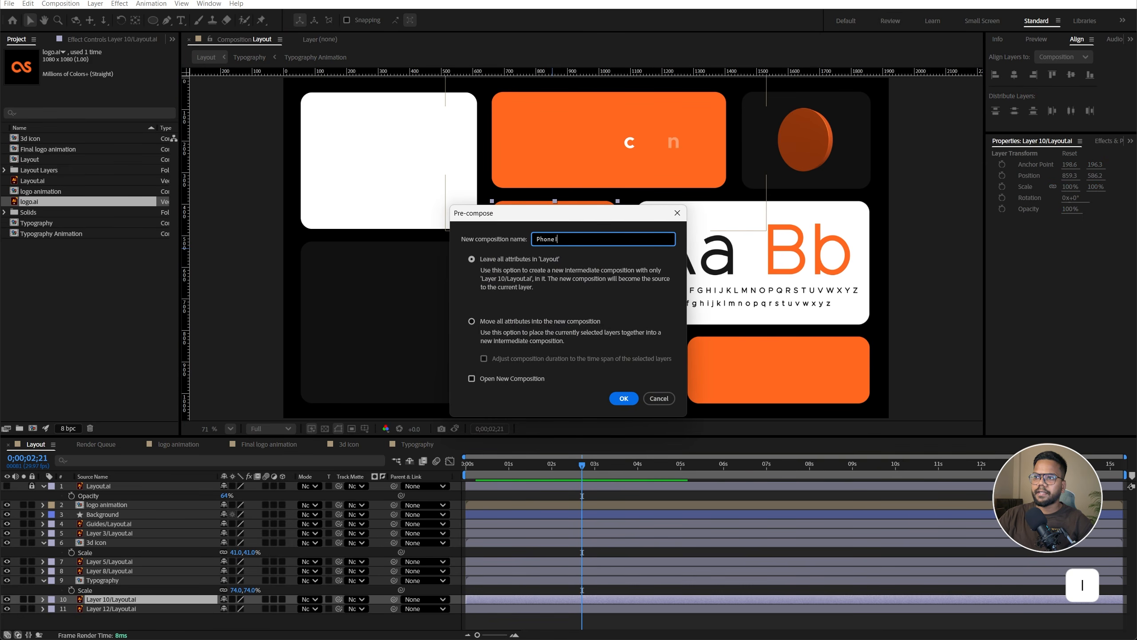
type("con")
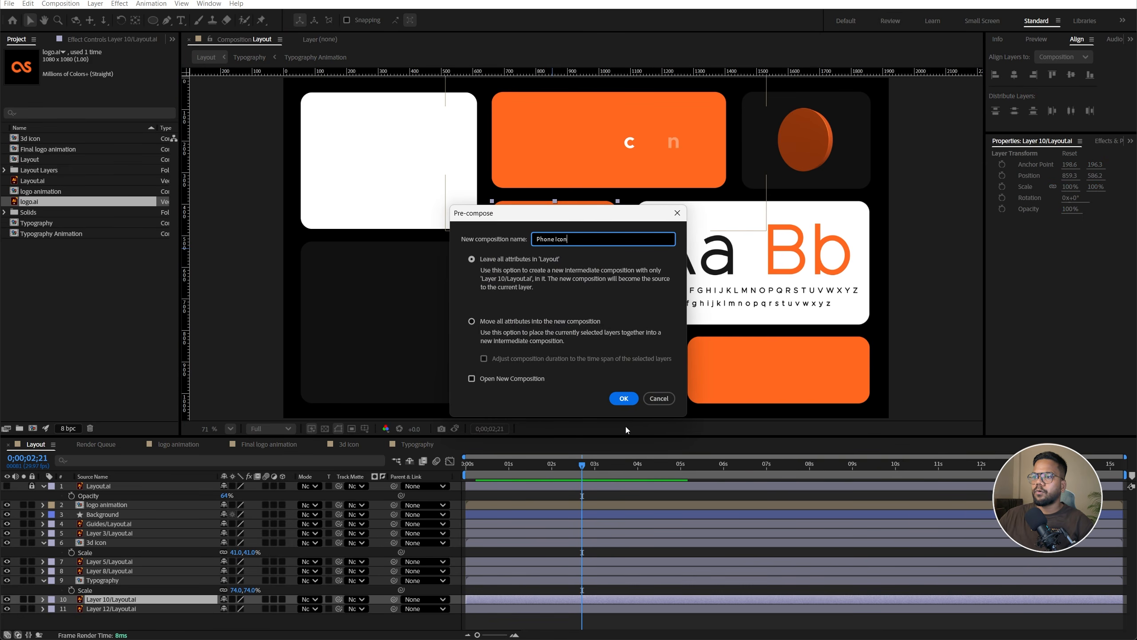
left_click(625, 400)
Set the Phone Icon composition's width to 1000 px with the aspect ratio locked
left_click(60, 3)
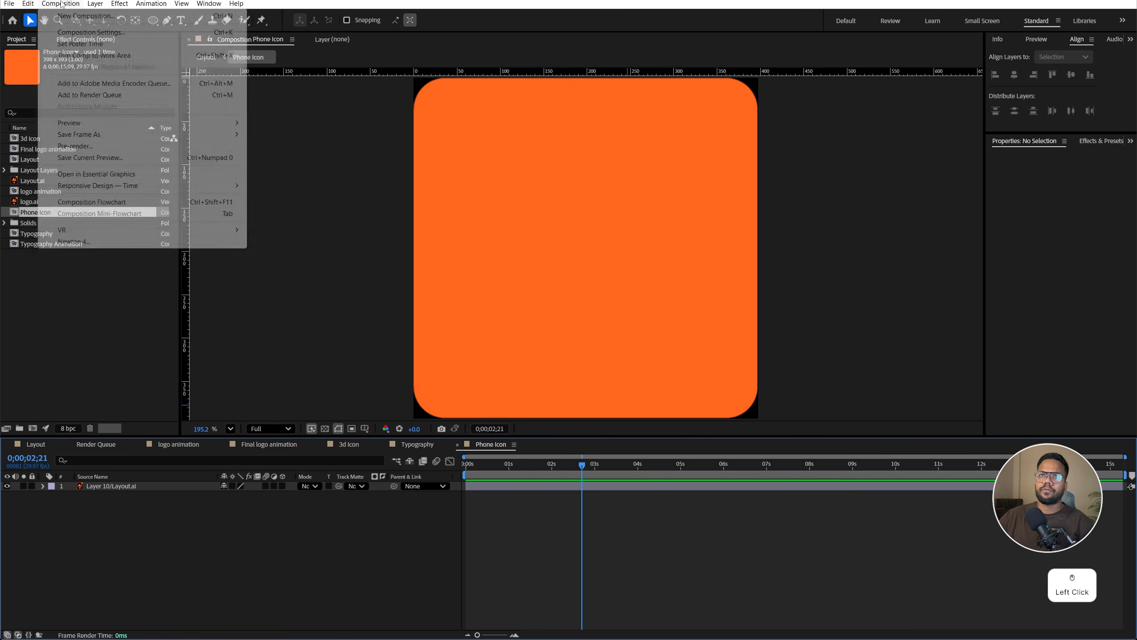
left_click(130, 35)
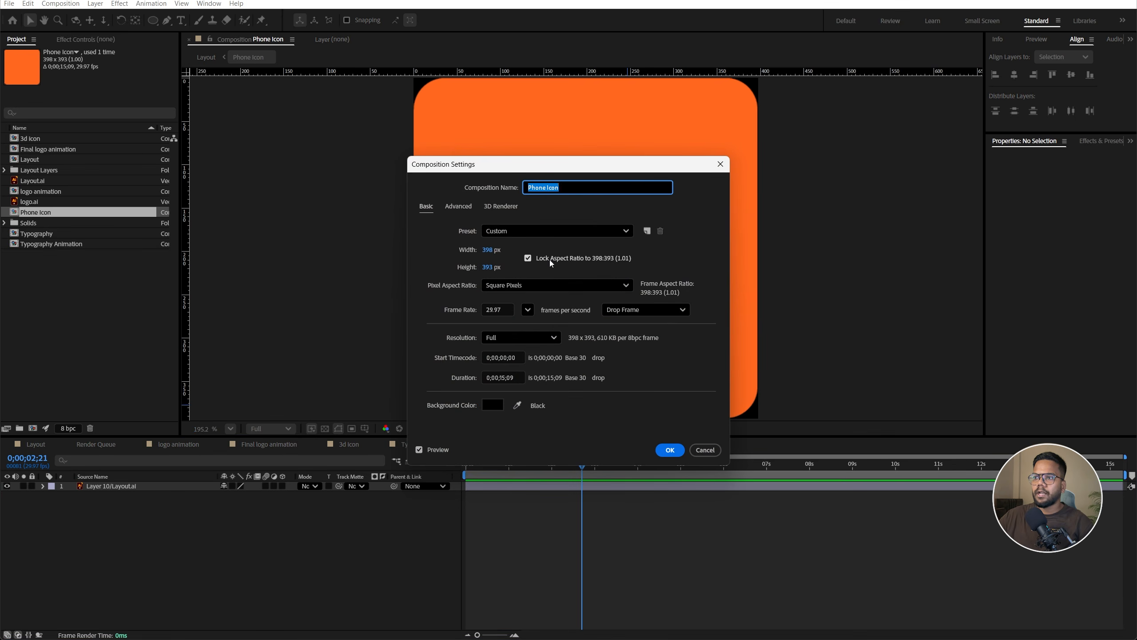
left_click(489, 250)
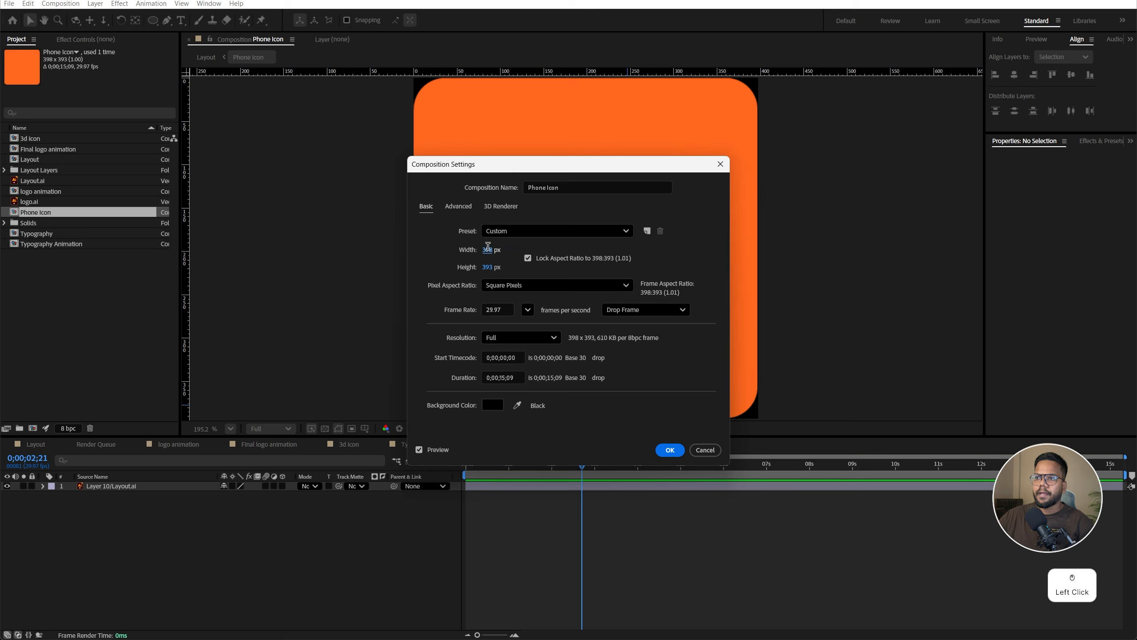
type("1000")
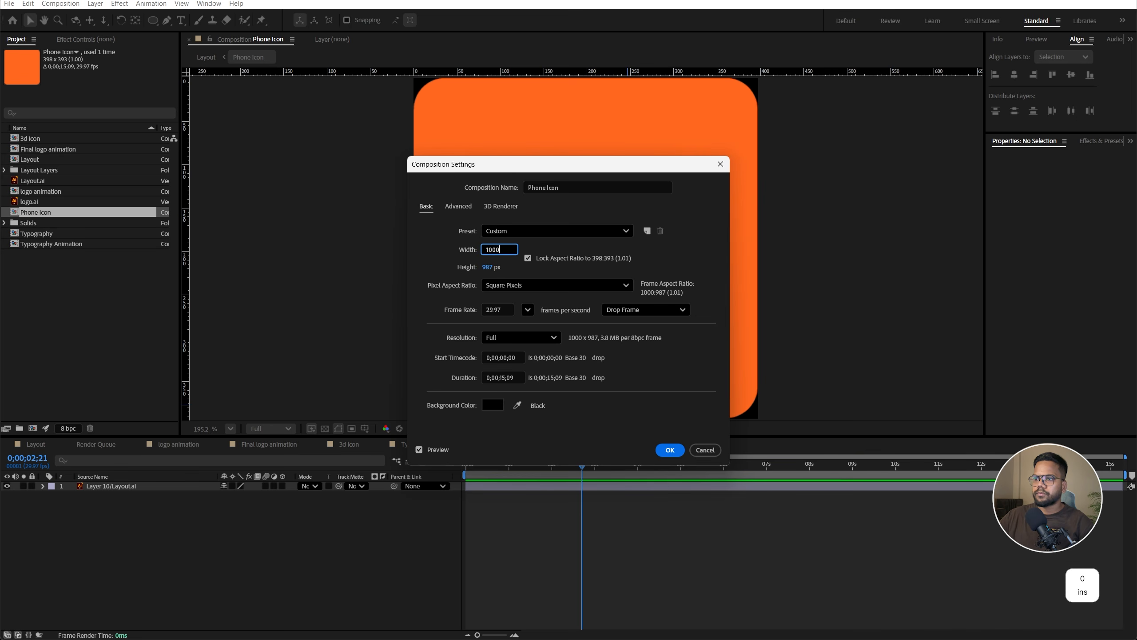
key("Return")
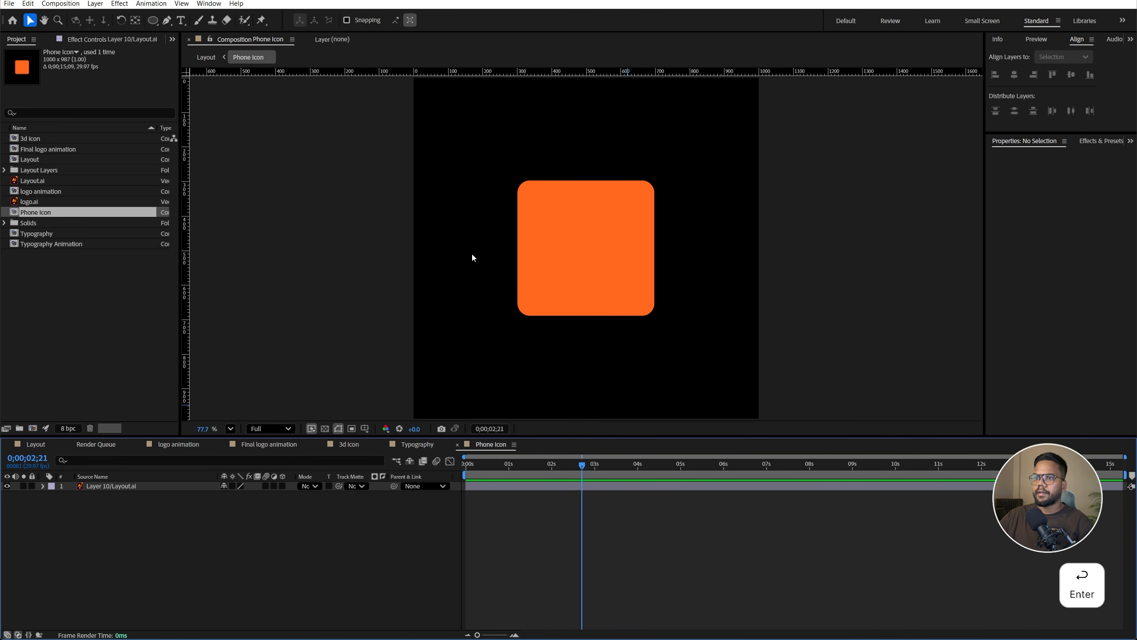
Fit the orange card layer to the Phone Icon composition with Fit to Comp
left_click(582, 262)
right_click(583, 263)
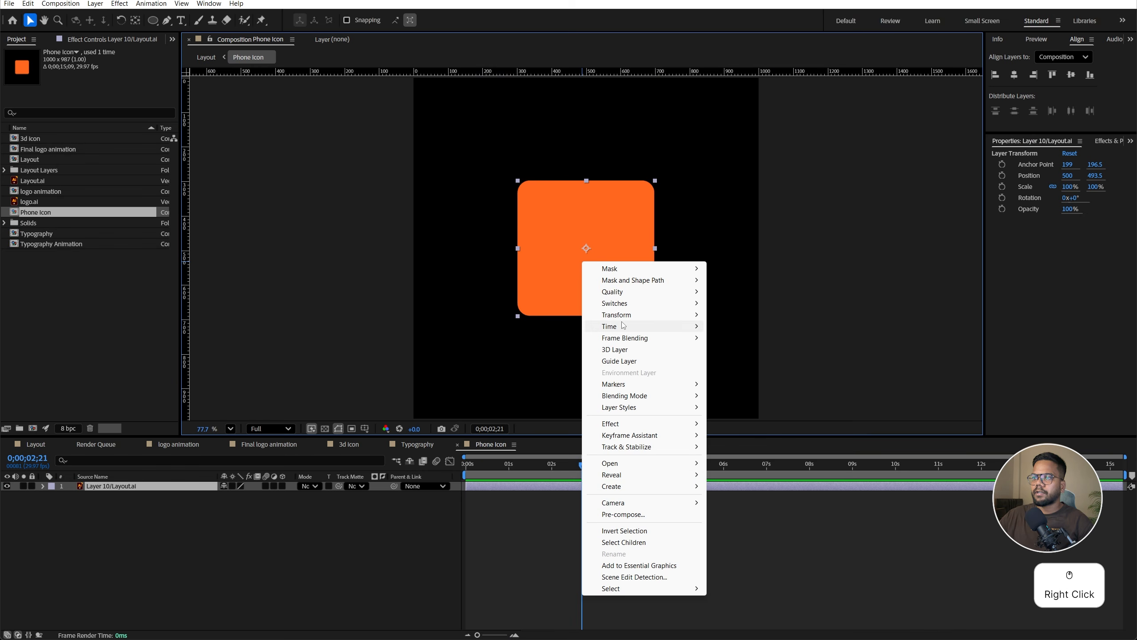
mouse_move(629, 315)
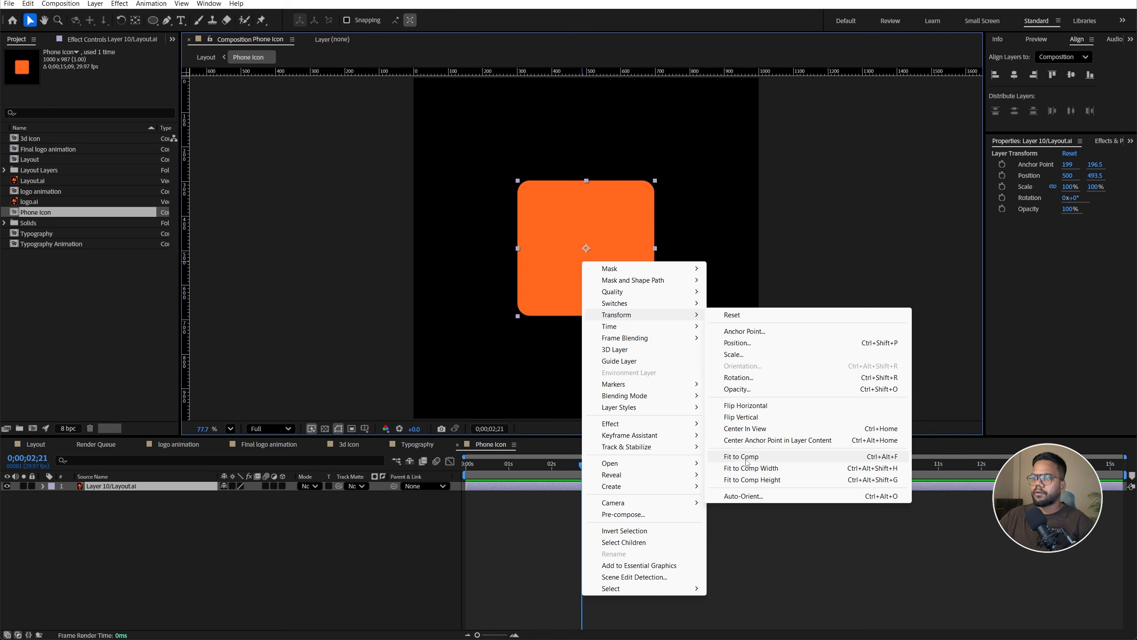
left_click(747, 461)
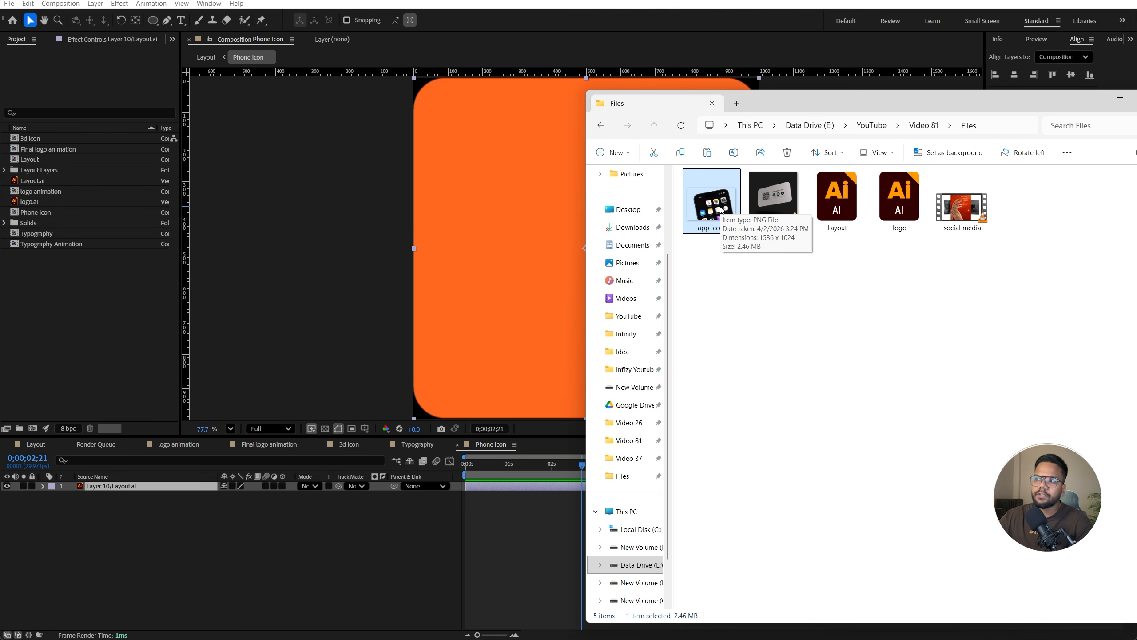
Import app icons.png from the Files folder into the composition above the orange card and scale it to 82%
left_click_drag(722, 213, 504, 198)
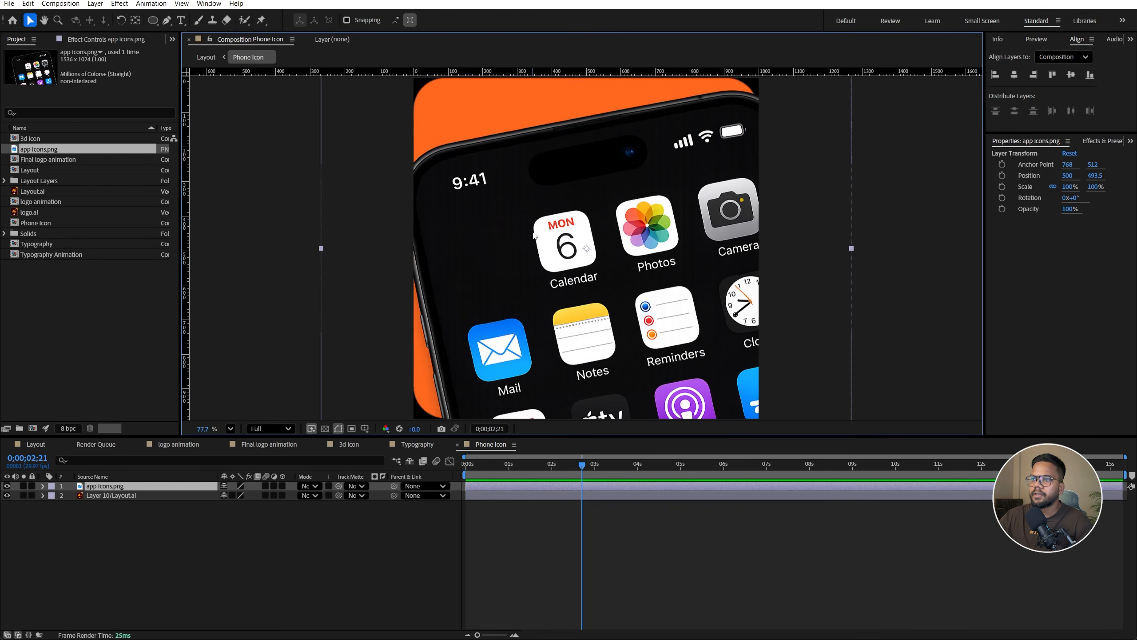
key("s")
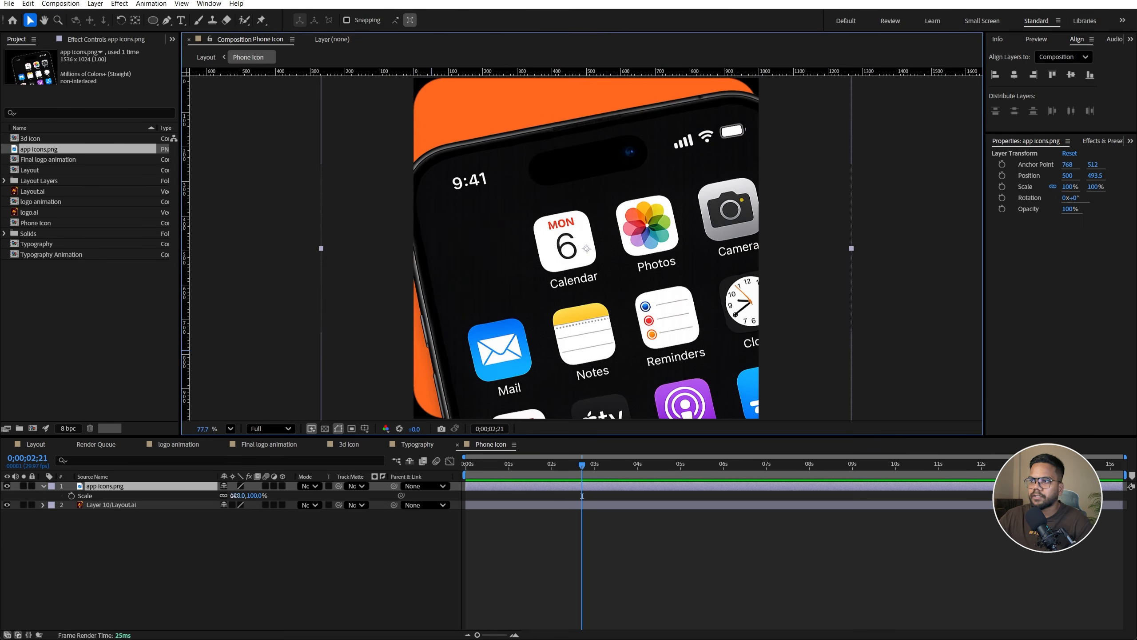
left_click_drag(233, 495, 220, 495)
Add logo.ai over the phone image and scale it to 45%
left_click(45, 212)
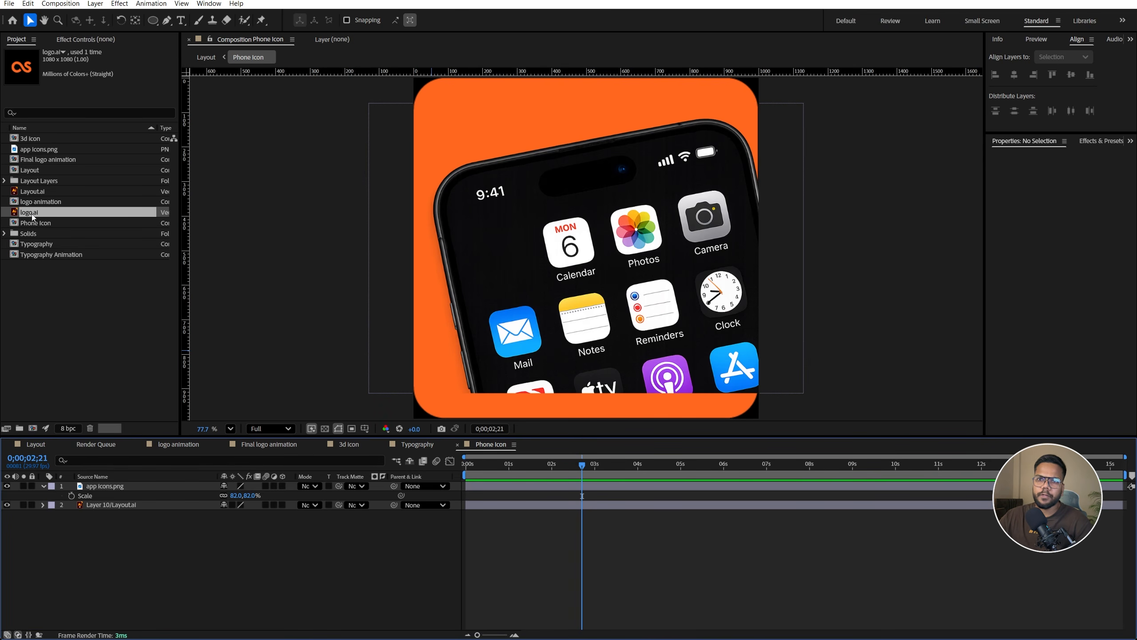
left_click_drag(32, 215, 572, 219)
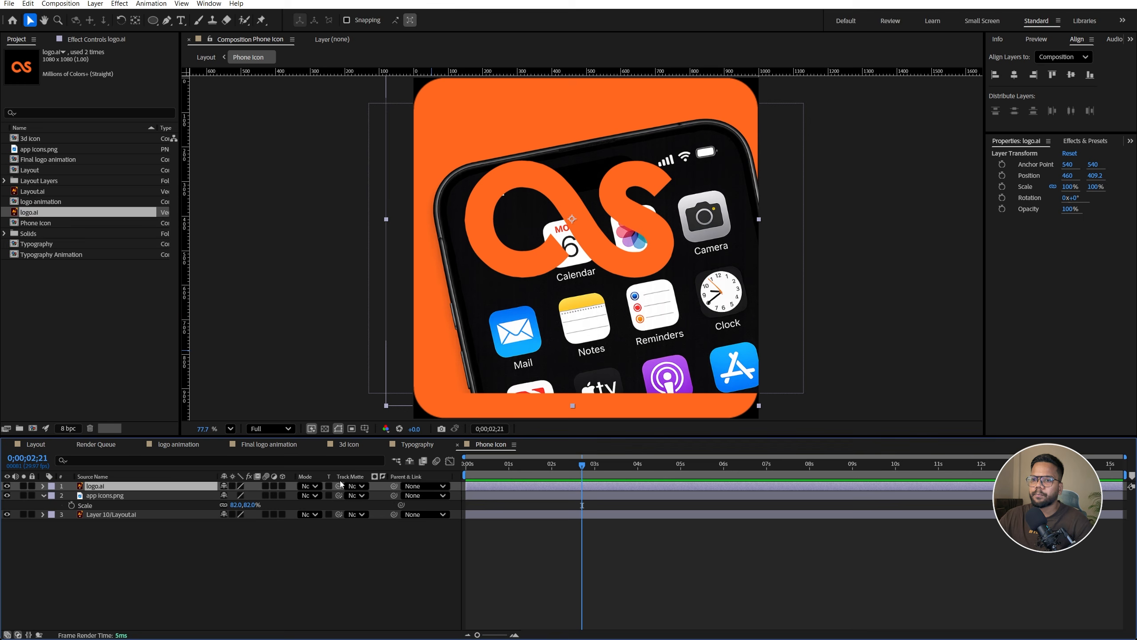
key("s")
left_click_drag(241, 500, 202, 493)
Create shapes from the logo.ai vector layer and delete the original logo.ai layer from the composition
right_click(204, 488)
mouse_move(251, 387)
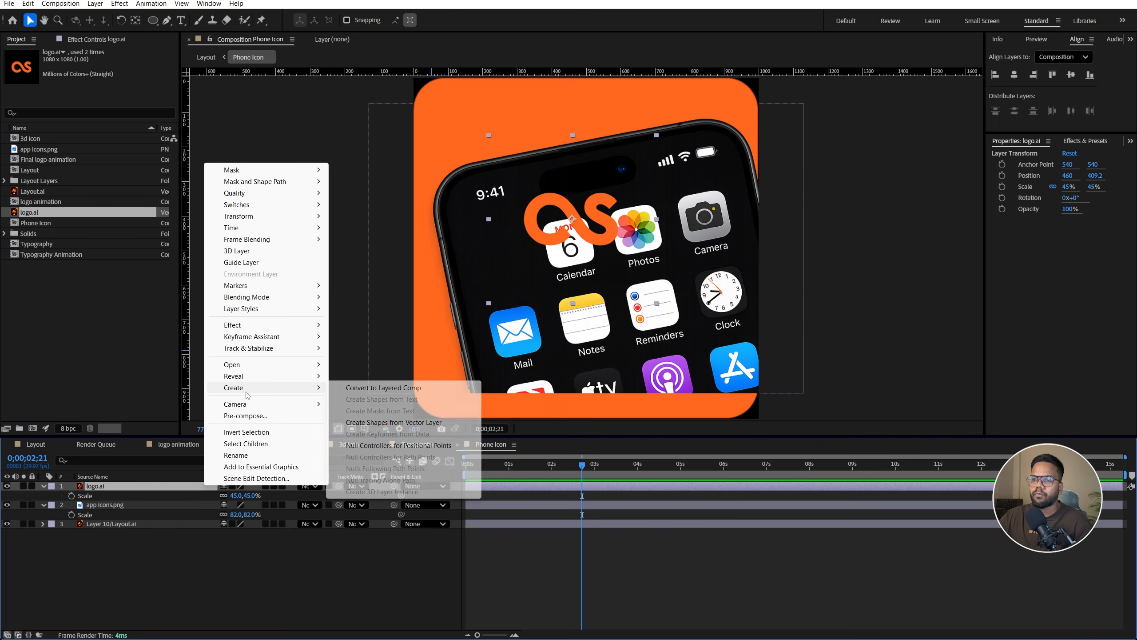
left_click(402, 426)
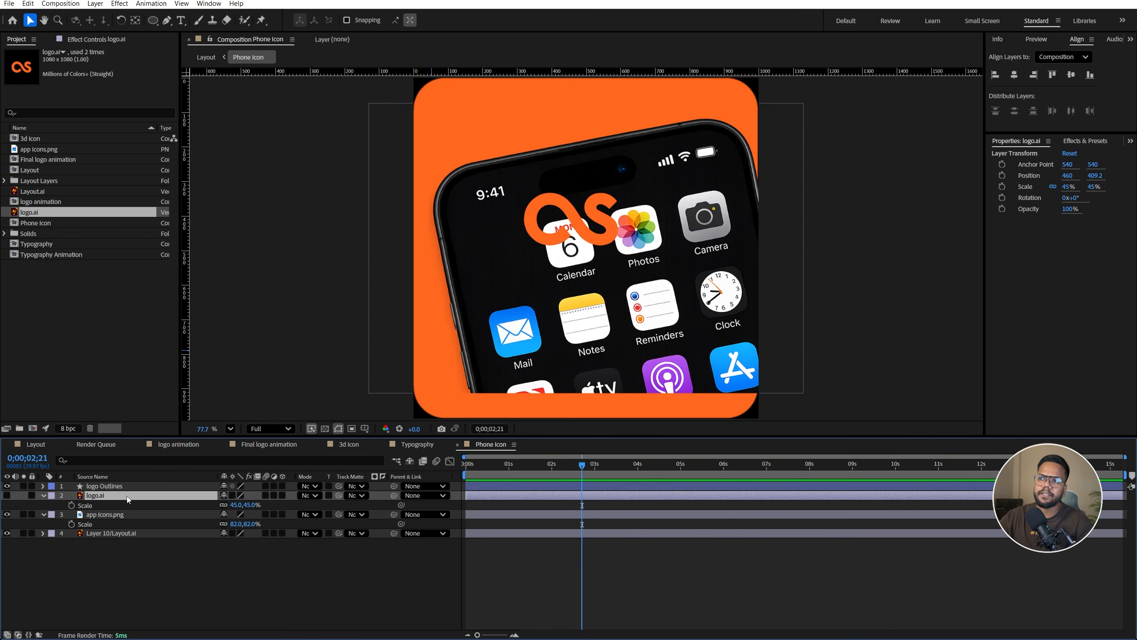
key("Delete")
Draw a white square about 360 px wide around the logo, place it beneath logo Outlines, and centre its anchor point
left_click(153, 20)
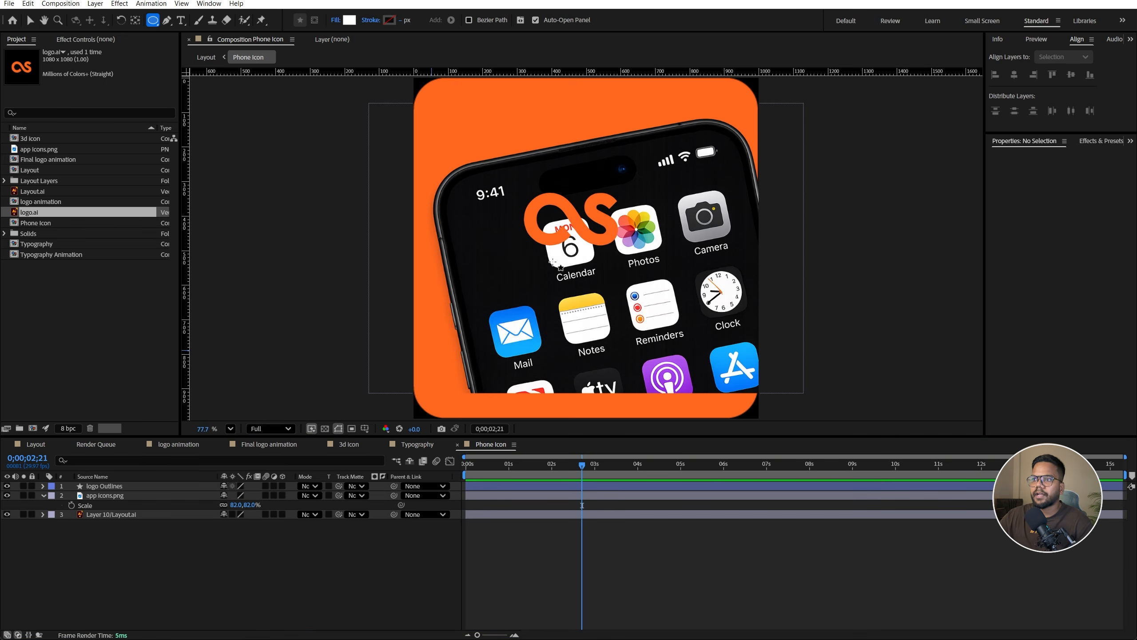
key("q")
key("q")
key("q")
left_click_drag(510, 162, 633, 287)
left_click_drag(104, 487, 110, 529)
left_click(111, 533)
key("v")
left_click(609, 264)
key("ctrl+alt+Home")
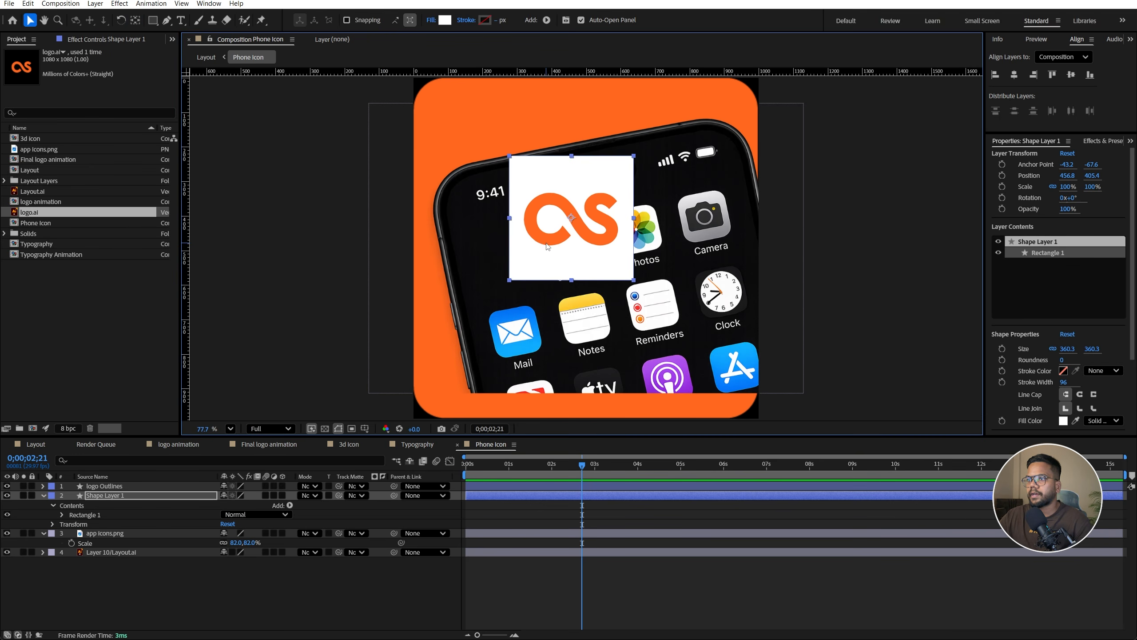
left_click(108, 486, "shift")
key("ctrl+shift+c")
Add a white "Cosmic Screen" text label just below the logo square
left_click(180, 19)
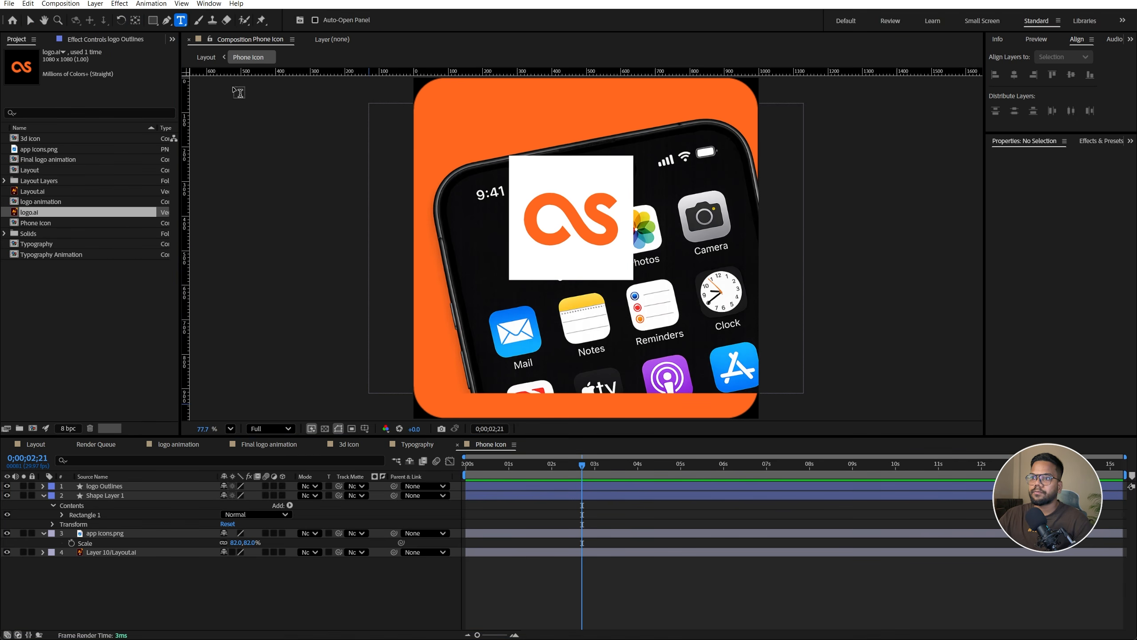
left_click(516, 304)
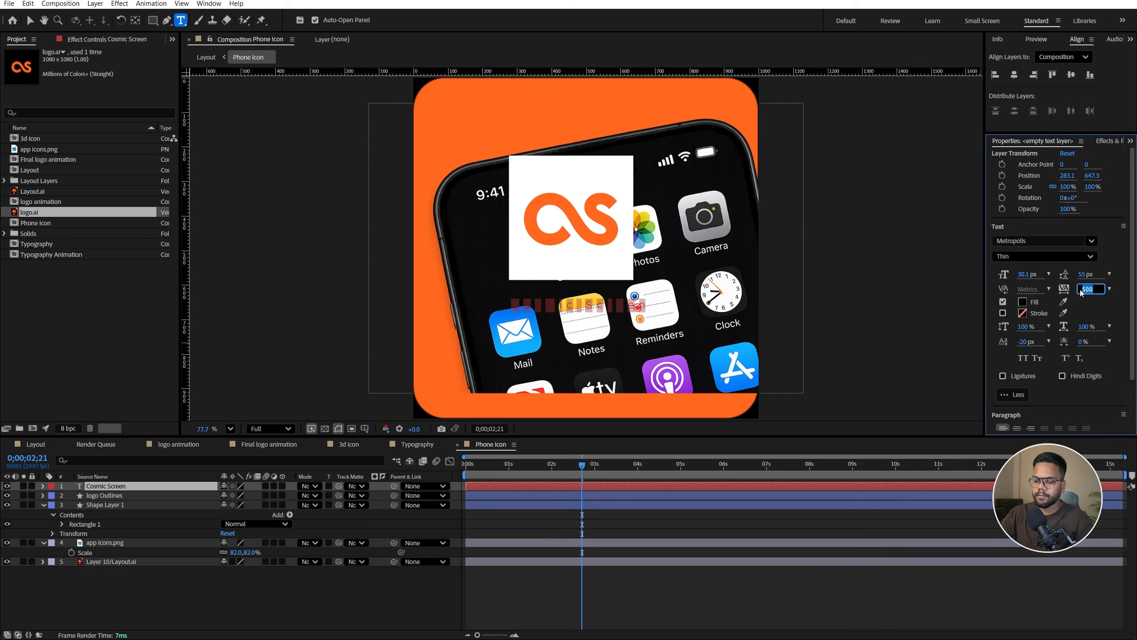
Create a null object and parent the Cosmic Screen text, logo Outlines and Shape Layer 1 to it
right_click(174, 598)
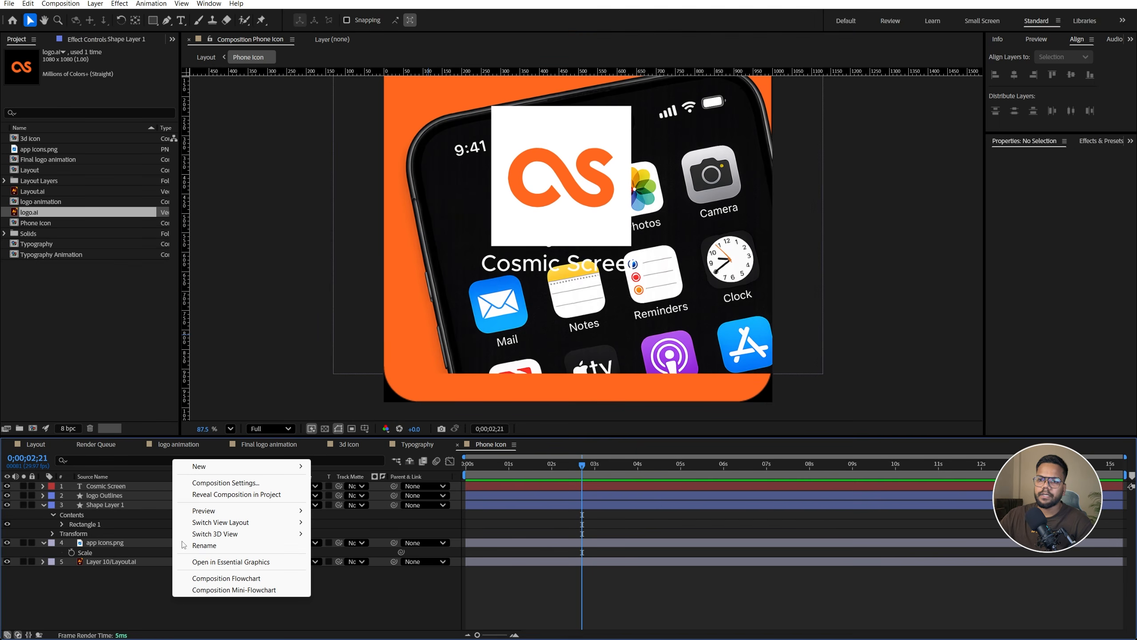
mouse_move(192, 467)
left_click(354, 529)
left_click(106, 495)
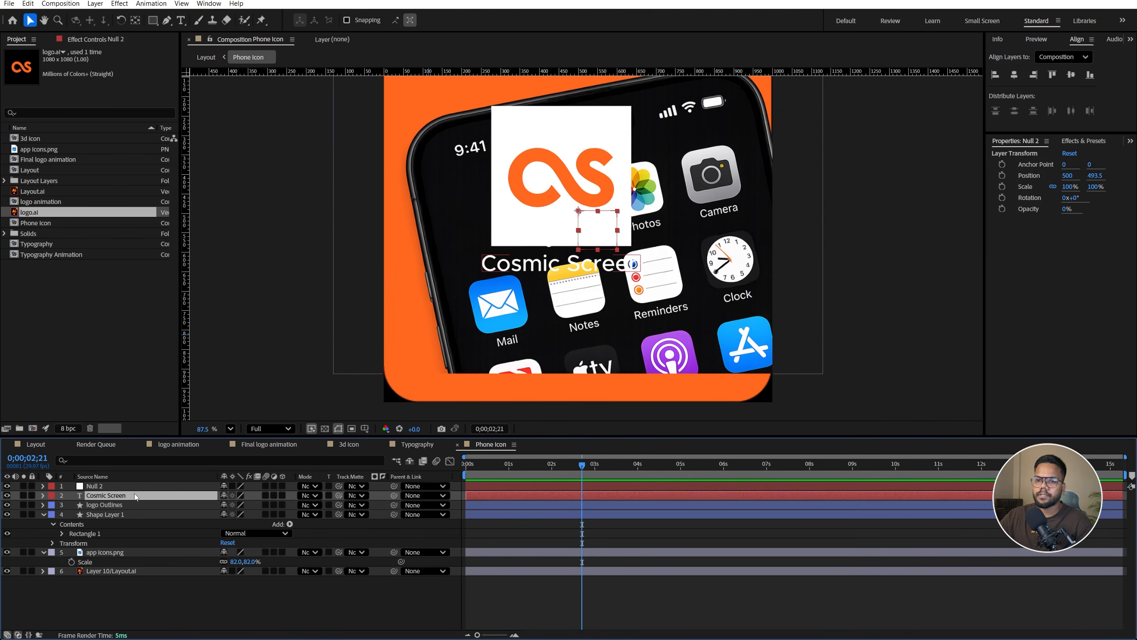
left_click(105, 514, "shift")
left_click_drag(394, 495, 103, 486)
Scale the null to 45%, rotate it to -12°, and move the logo icon into the empty slot beside Calendar
left_click(103, 485)
key("s")
left_click_drag(237, 496, 231, 495)
key("r")
left_click_drag(587, 218, 506, 245)
left_click_drag(232, 497, 223, 497)
Move the null so the logo icon sits over the phone's Mail icon
scroll(534, 205, "up", 2)
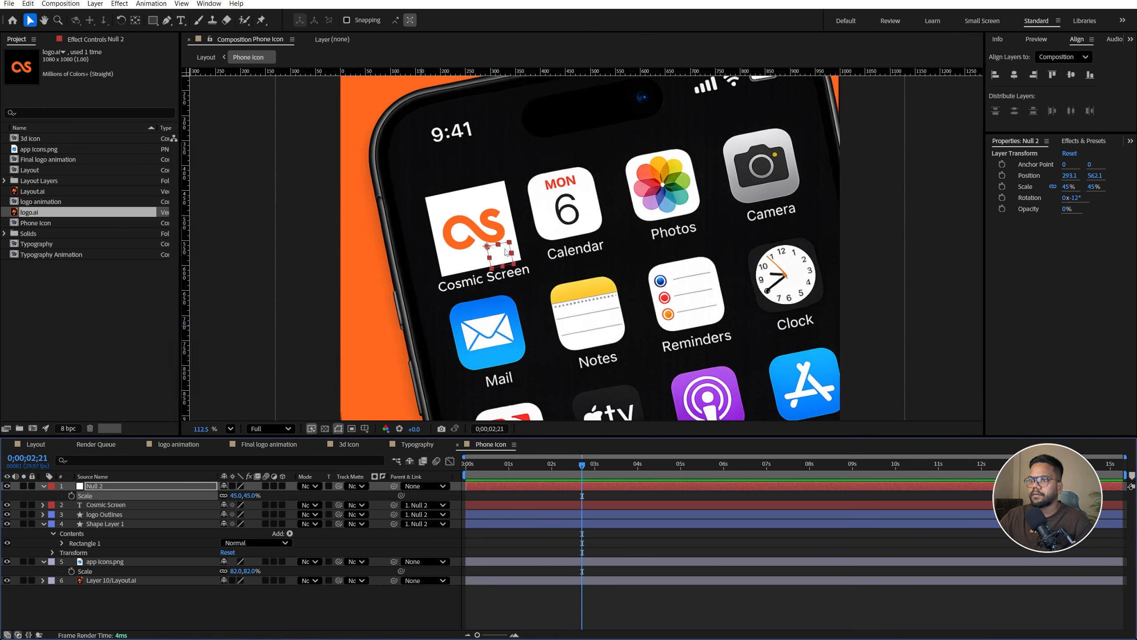
mouse_move(494, 249)
left_mouse_down()
mouse_move(487, 275)
mouse_move(488, 255)
left_mouse_up()
left_click_drag(493, 339, 511, 357)
Lower the opacity of the white square, Shape Layer 1, to 69%
left_click(109, 524)
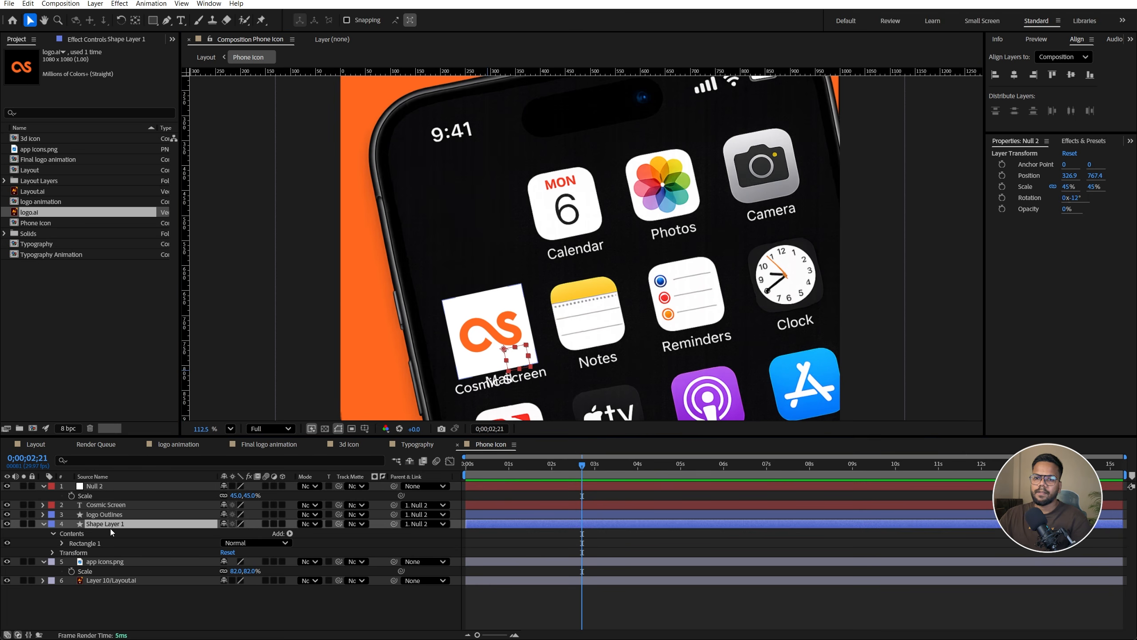
key("t")
left_click_drag(229, 532, 214, 533)
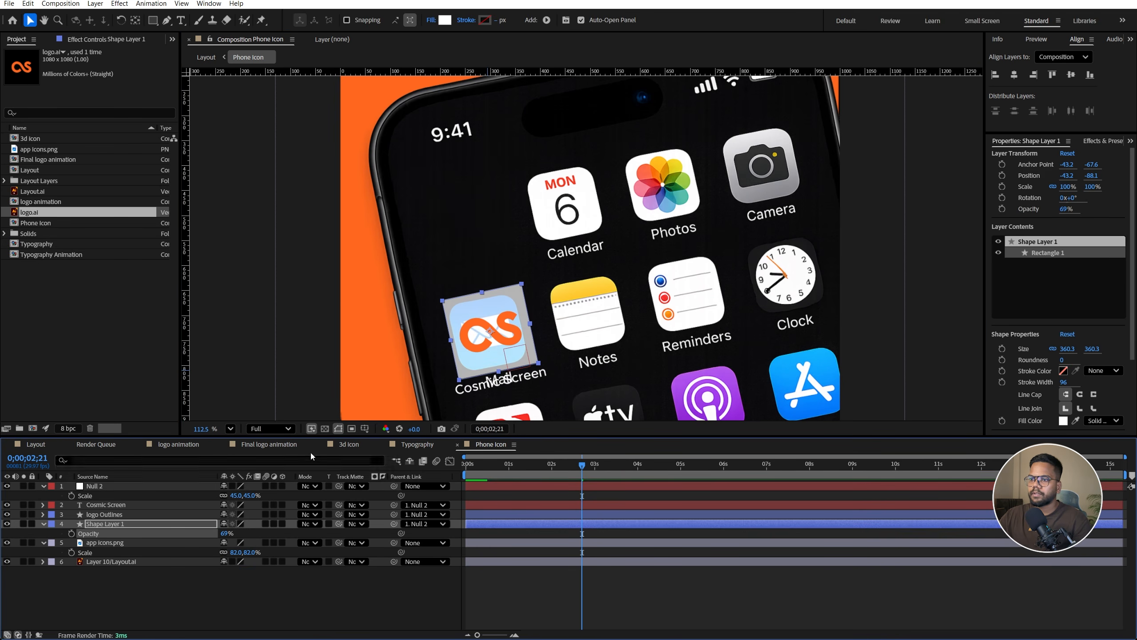
Set the null's scale to 38% to match the logo icon to the Mail icon's size
scroll(465, 369, "up", 3)
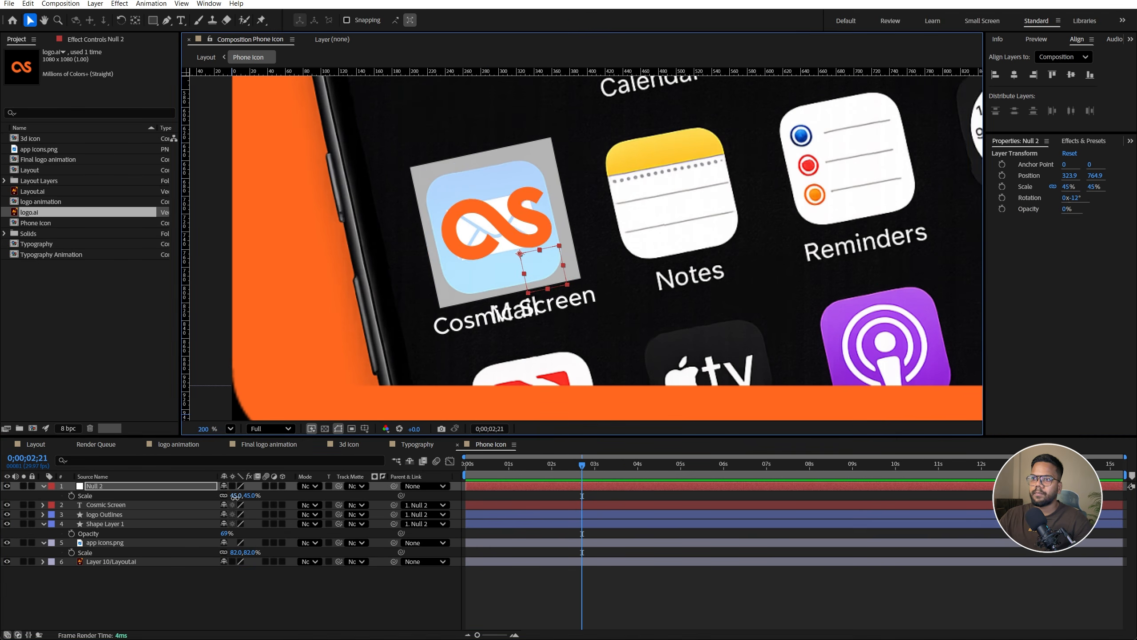
left_click_drag(235, 496, 234, 496)
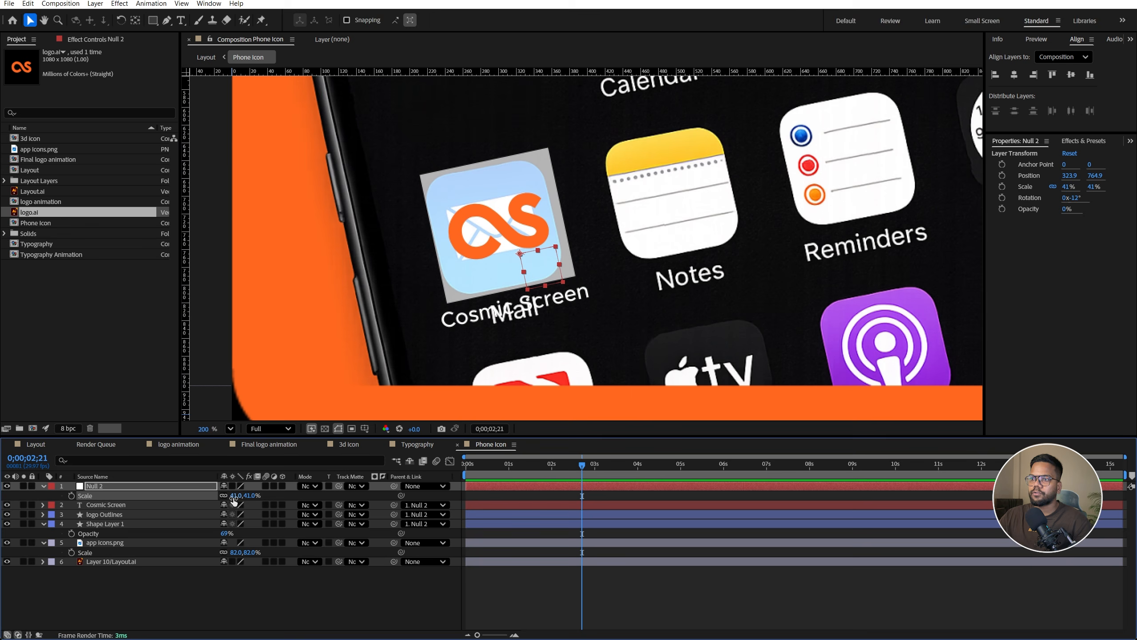
type("38")
key("Return")
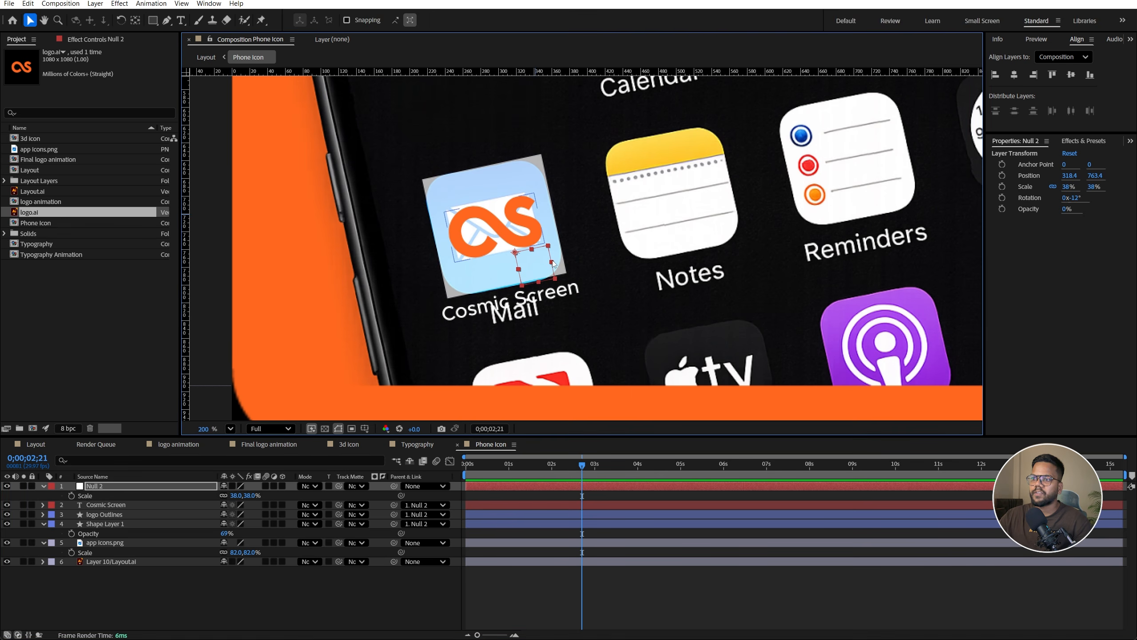
Enlarge the Cosmic Screen label's font to about 70 px and reposition it centred just below the logo icon
left_click_drag(531, 299, 539, 311)
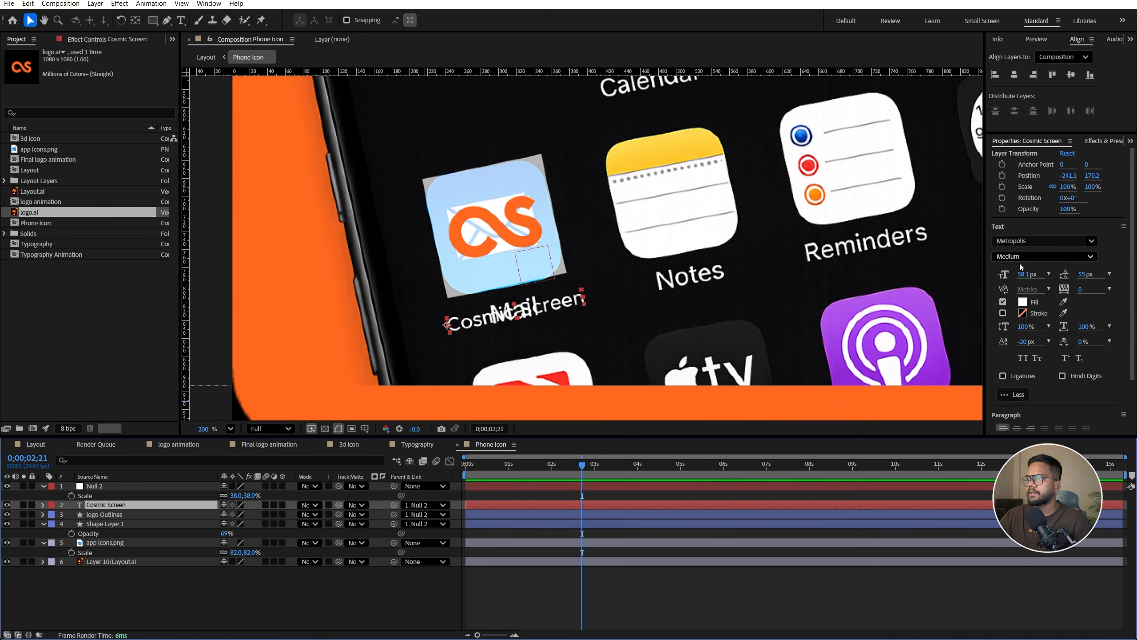
left_click_drag(1026, 274, 1029, 272)
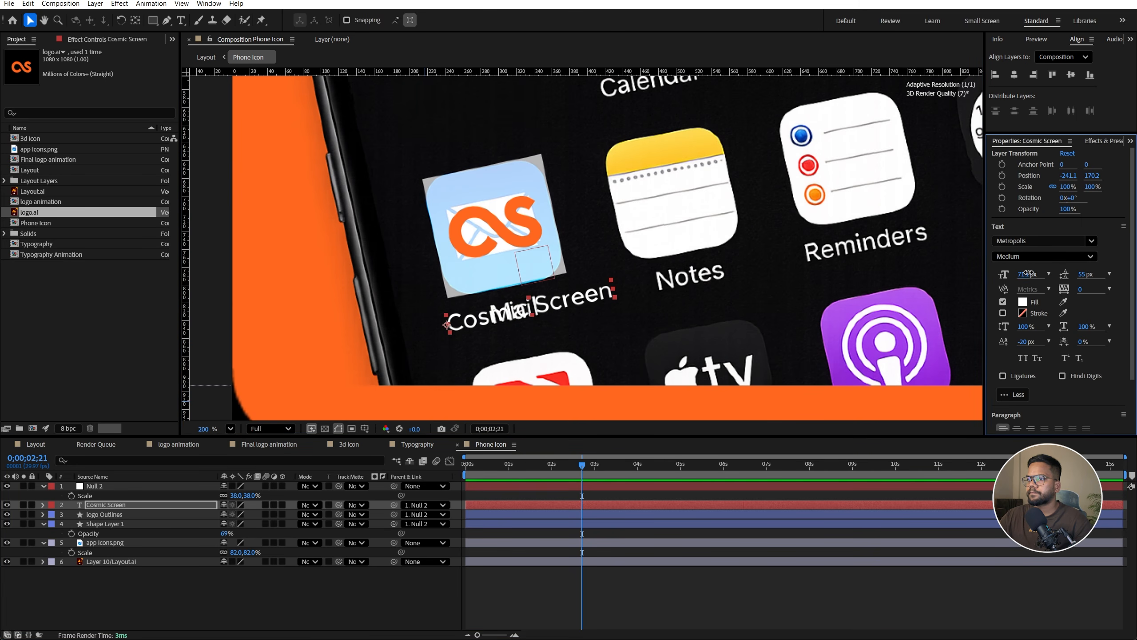
left_click_drag(587, 301, 577, 300)
scroll(572, 301, "down", 2)
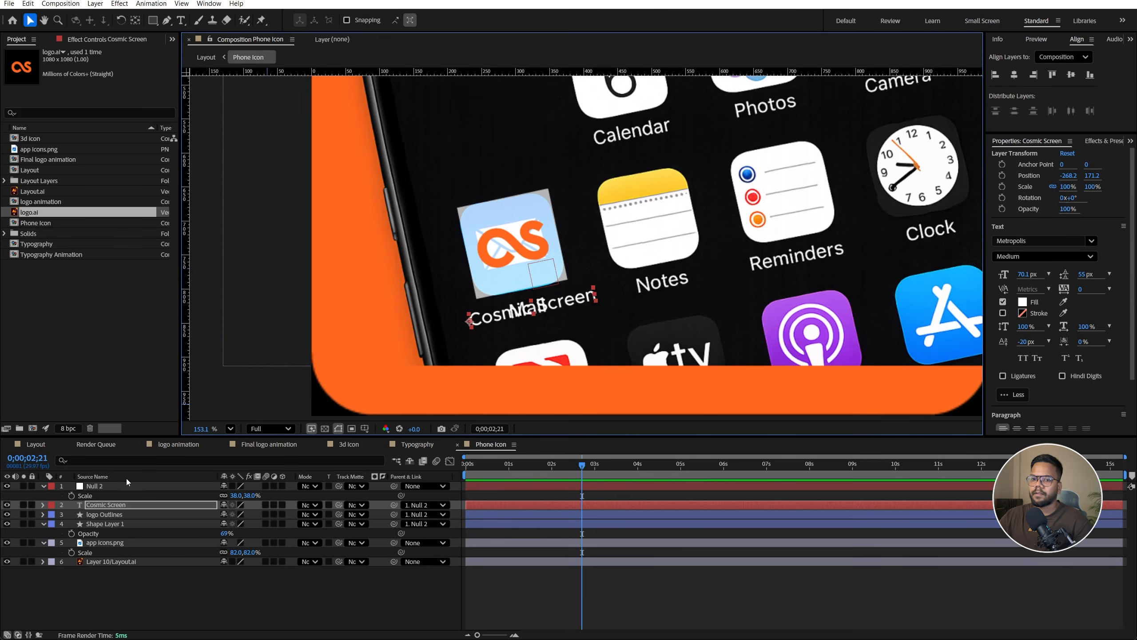
Move Null 2 so the logo icon and its label fill the empty slot beside Calendar
left_click(100, 489)
scroll(569, 220, "down", 2)
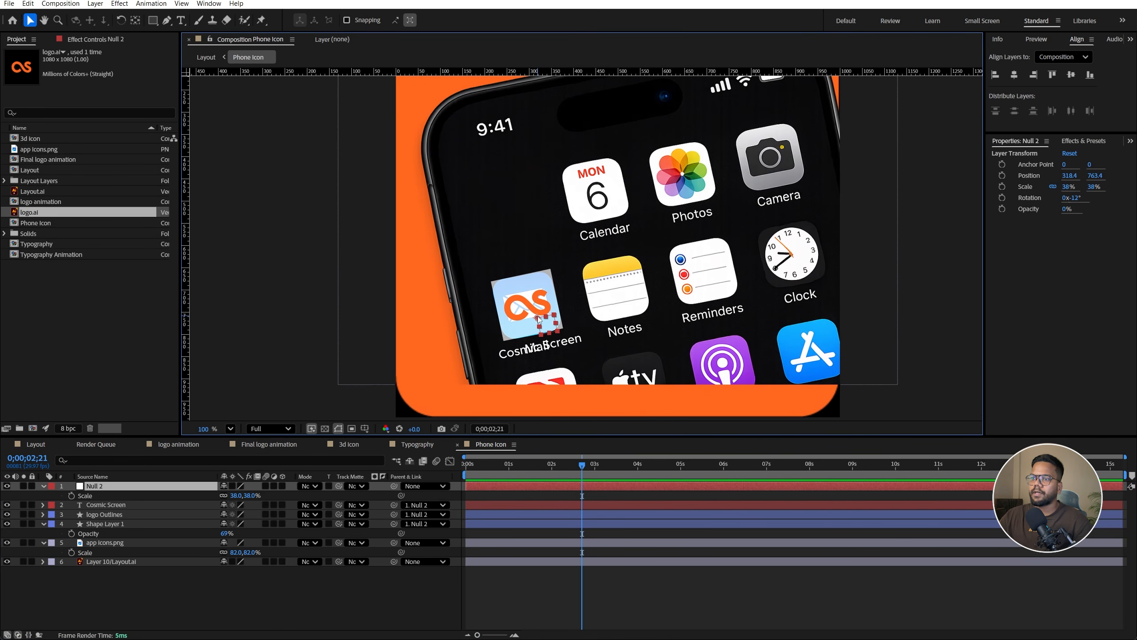
left_click_drag(538, 319, 517, 225)
Change the logo Outlines fill colour to white, FFFFFF
left_click(506, 209)
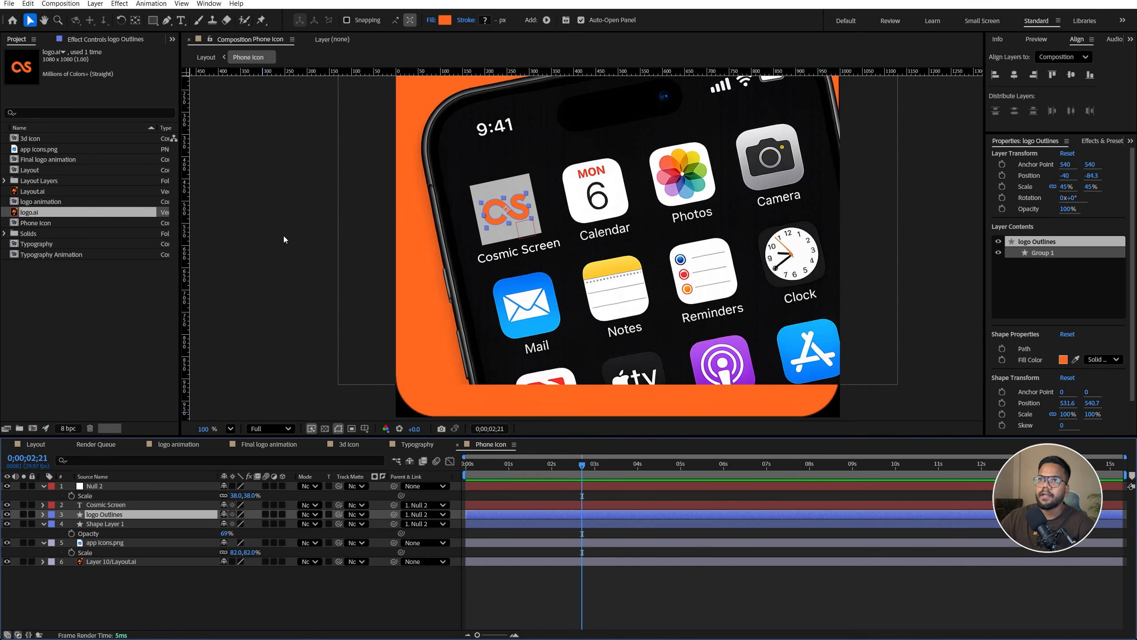
left_click(448, 21)
left_click_drag(466, 269, 378, 185)
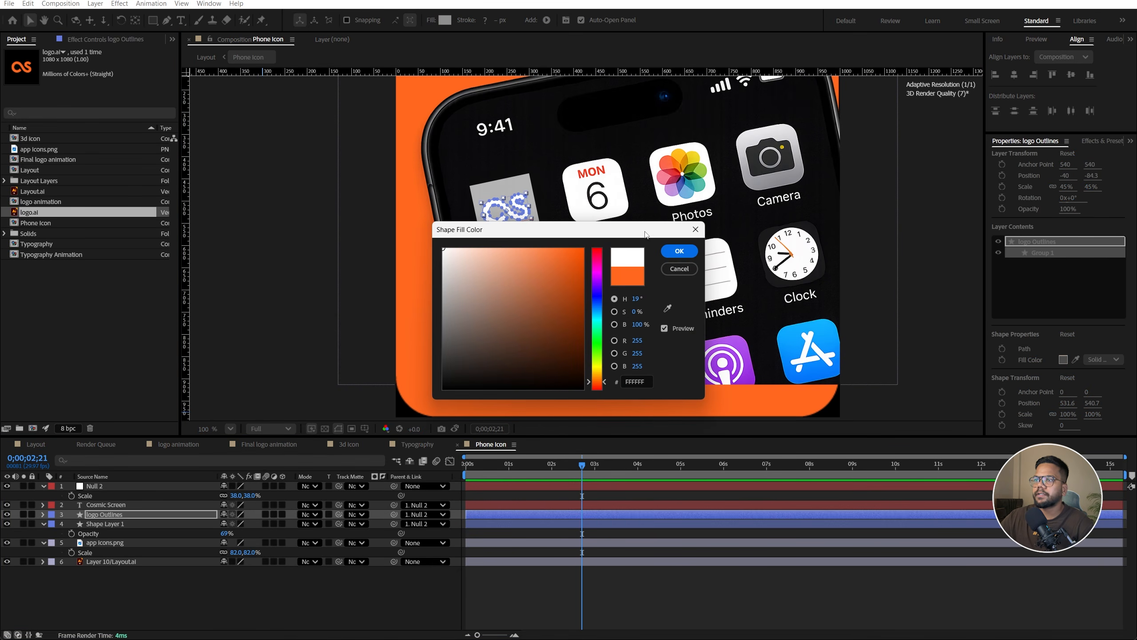
left_click(672, 252)
Fill Shape Layer 1 with the orange sampled from the card background and set its opacity to 100%
left_click(137, 525)
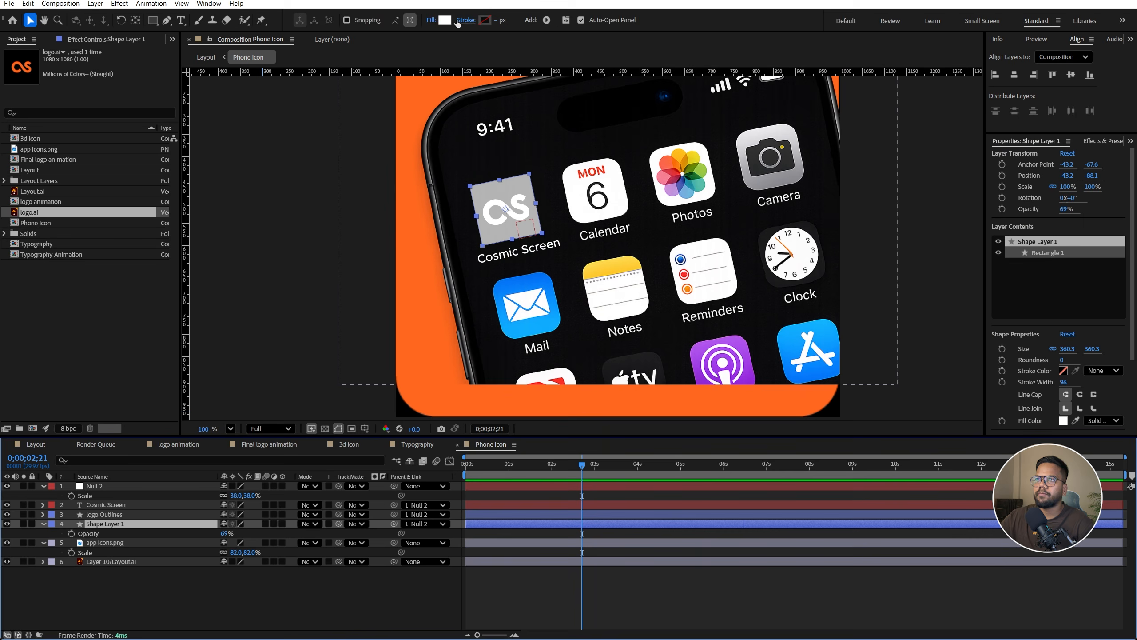
left_click(447, 20)
left_click(667, 308)
left_click(439, 214)
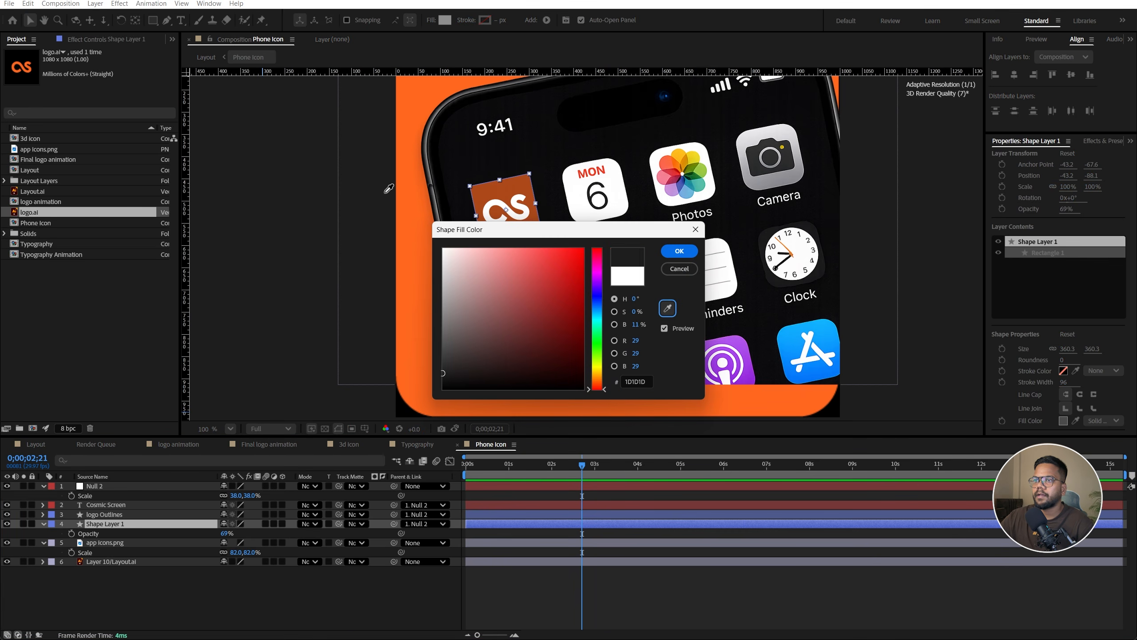
left_click(676, 251)
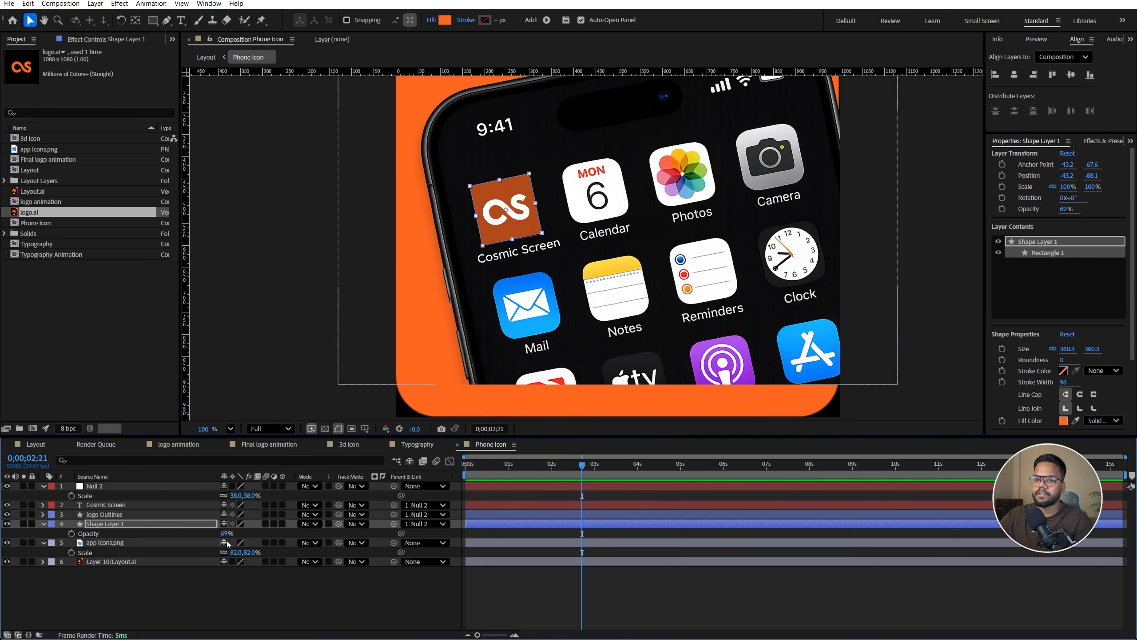
left_click_drag(229, 535, 258, 535)
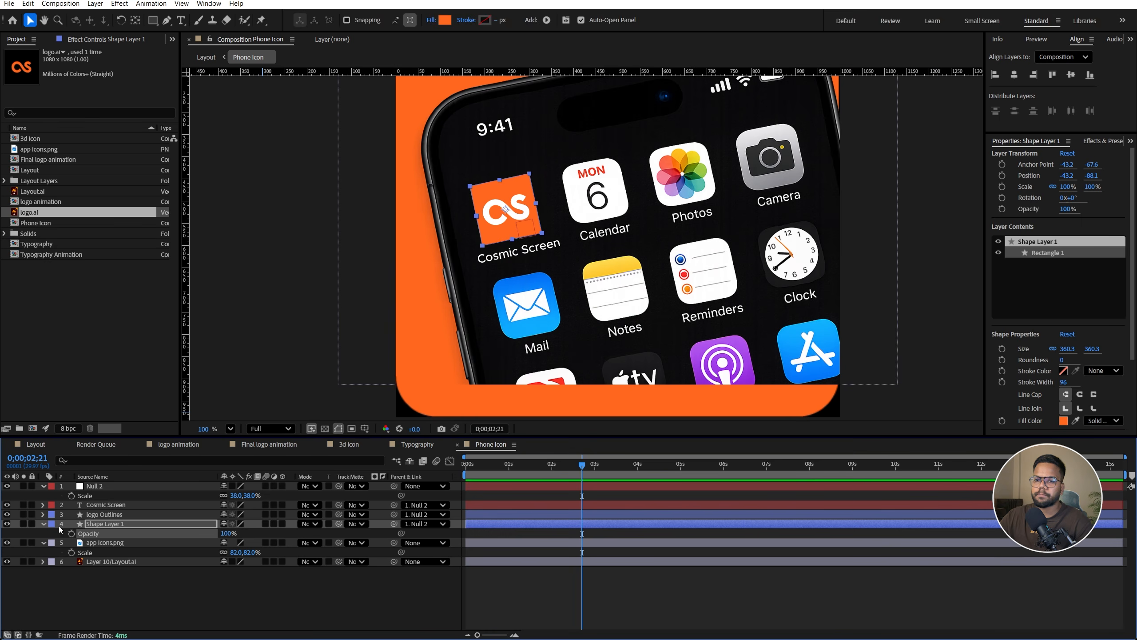
Round the corners of Shape Layer 1's rectangle path to a roundness of about 94 to match the other app icons
left_click(44, 525)
left_click(45, 524)
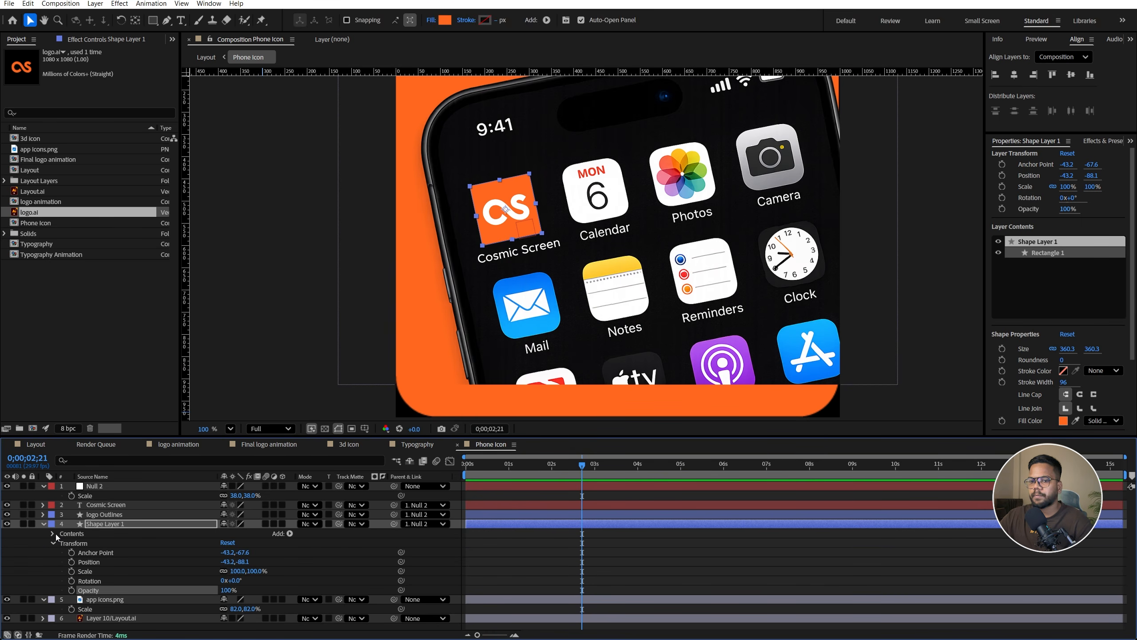
left_click(53, 534)
left_click(66, 543)
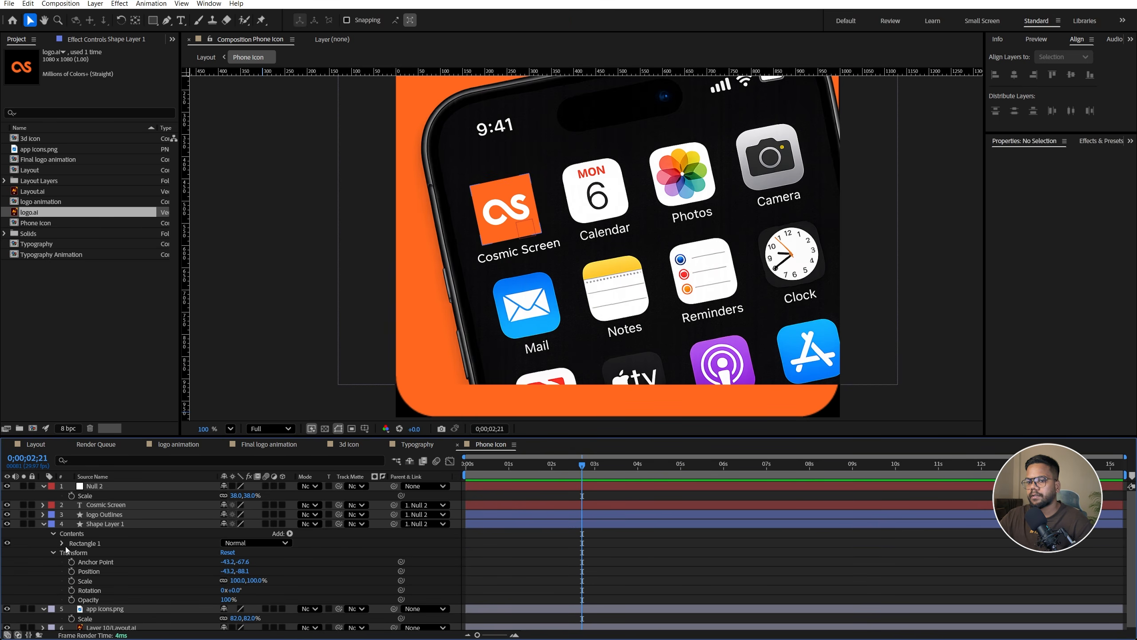
left_click(62, 543)
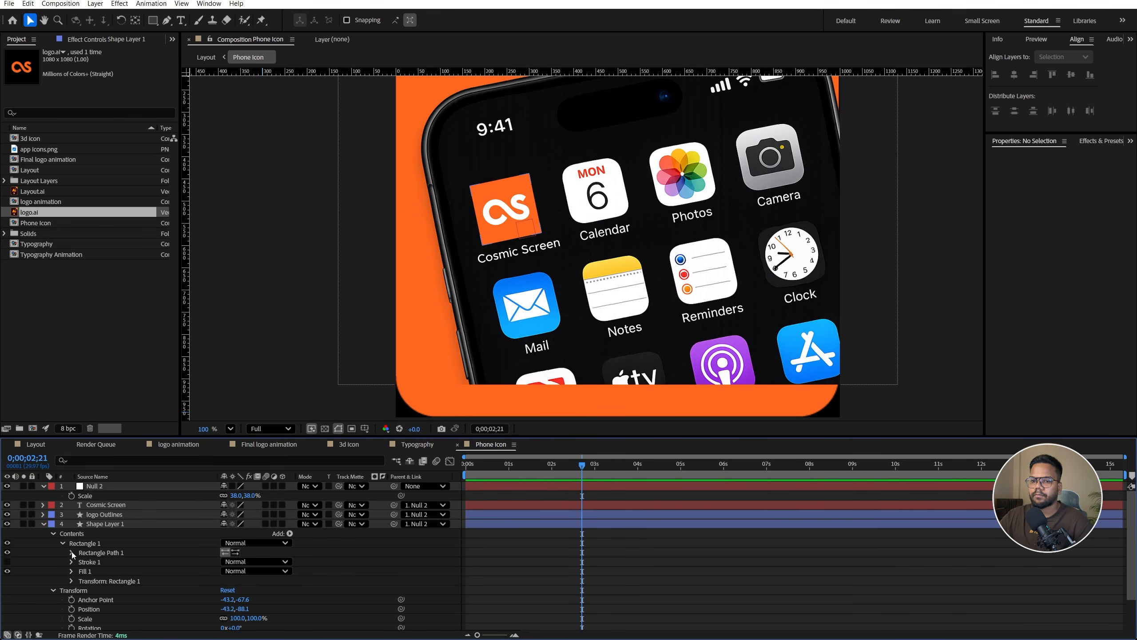
left_click(71, 552)
left_click_drag(225, 581, 207, 581)
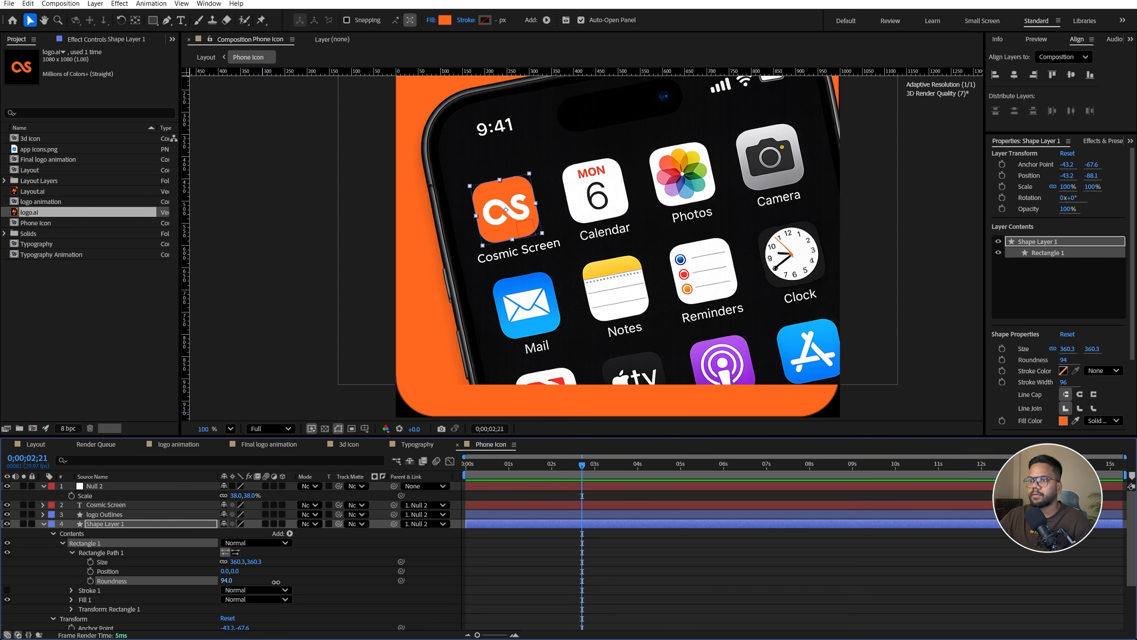
left_click_drag(277, 581, 279, 582)
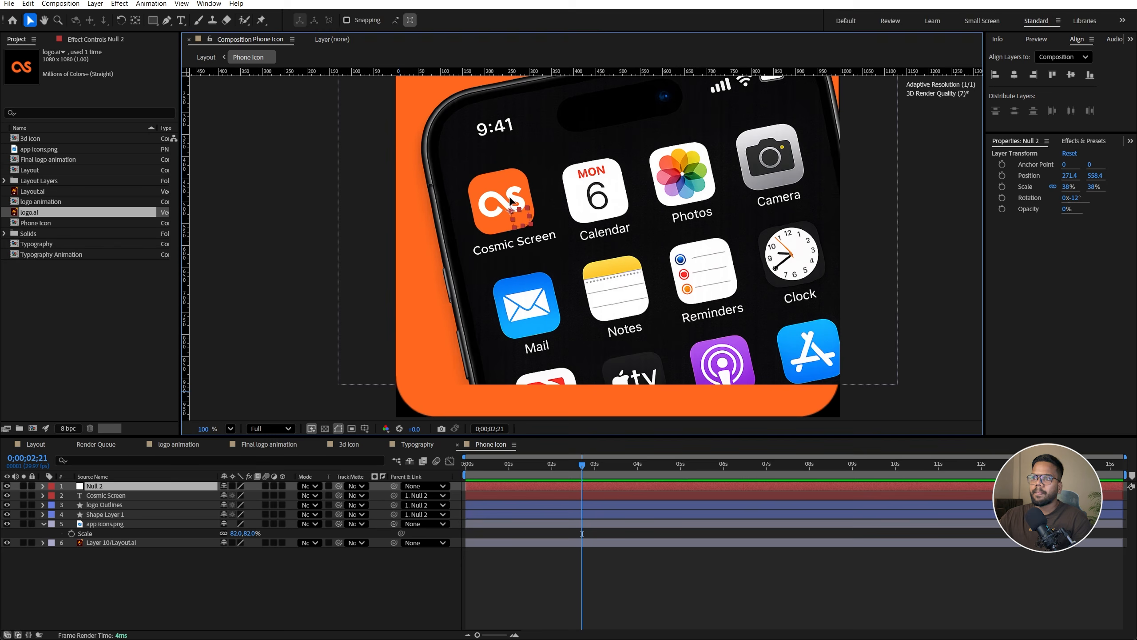
Parent Null 2 to app icons.png and test the link by moving the phone, then undo that test move
left_click_drag(375, 491, 179, 524)
left_click_drag(397, 310, 512, 321)
key("ctrl+z")
scroll(505, 296, "down", 1)
scroll(505, 301, "down", 1)
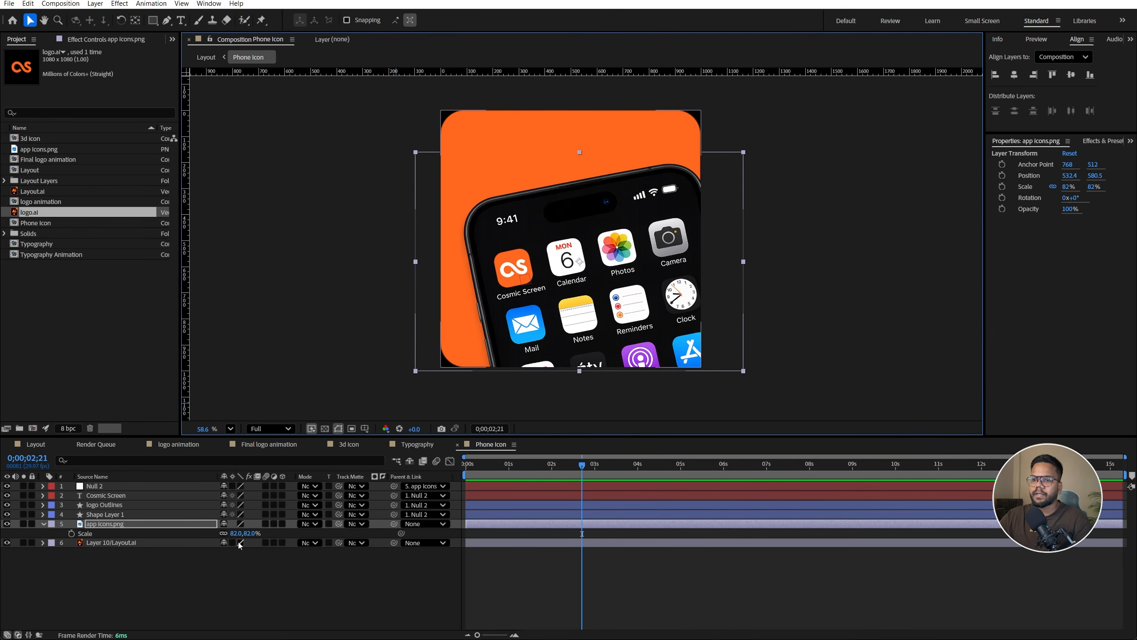
Scale app icons.png to 99% and shift the phone up and to the right within the orange card
left_click_drag(237, 534, 250, 533)
left_click_drag(497, 342, 528, 319)
scroll(527, 317, "down", 1)
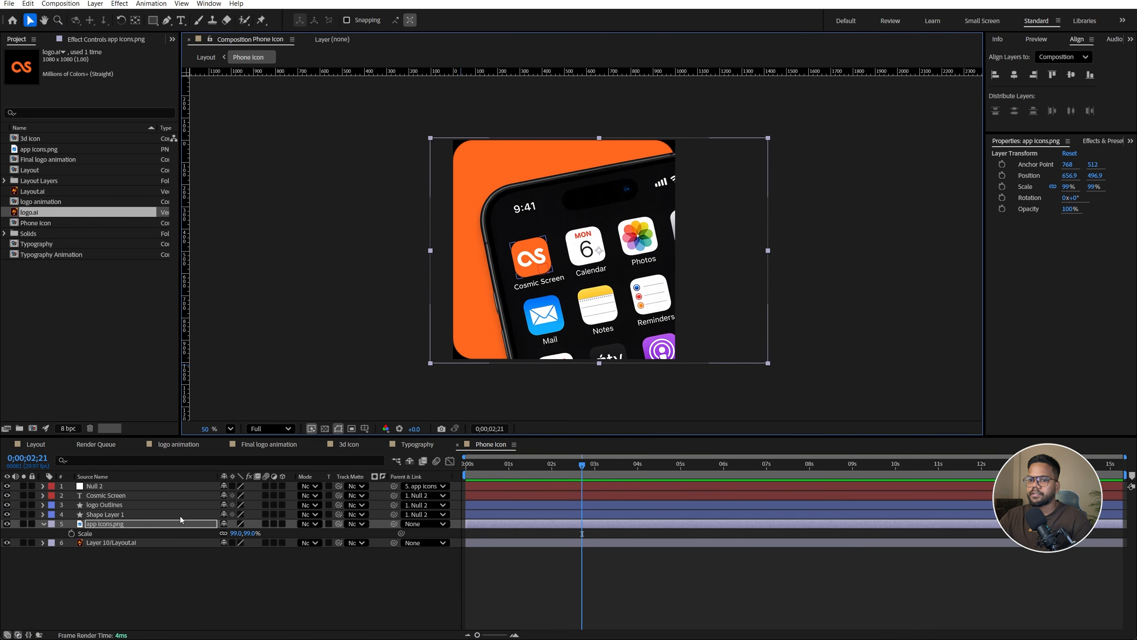
Rotate app icons.png to -12°, lower the phone in the card, and keyframe its Rotation and Position at the composition start
key("Home")
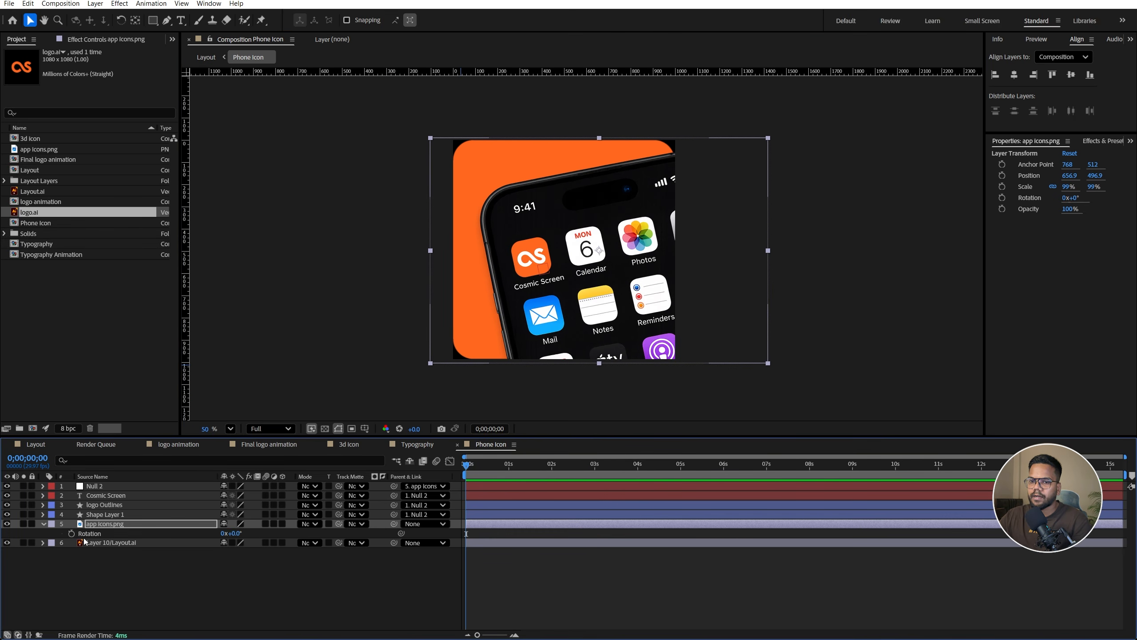
left_click_drag(236, 533, 231, 532)
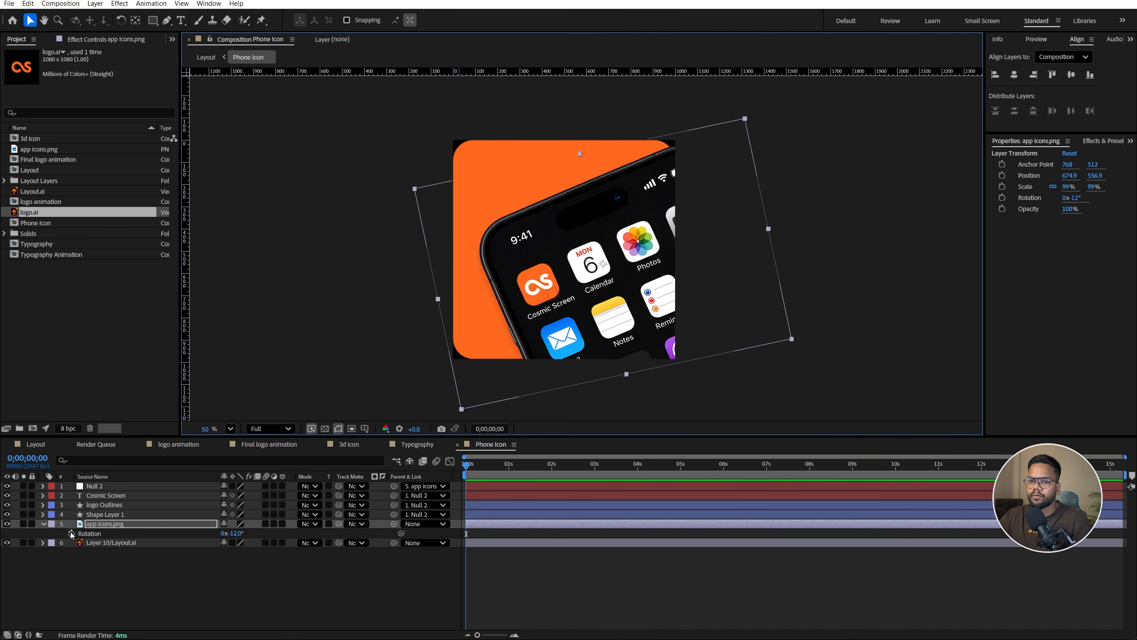
left_click(72, 534)
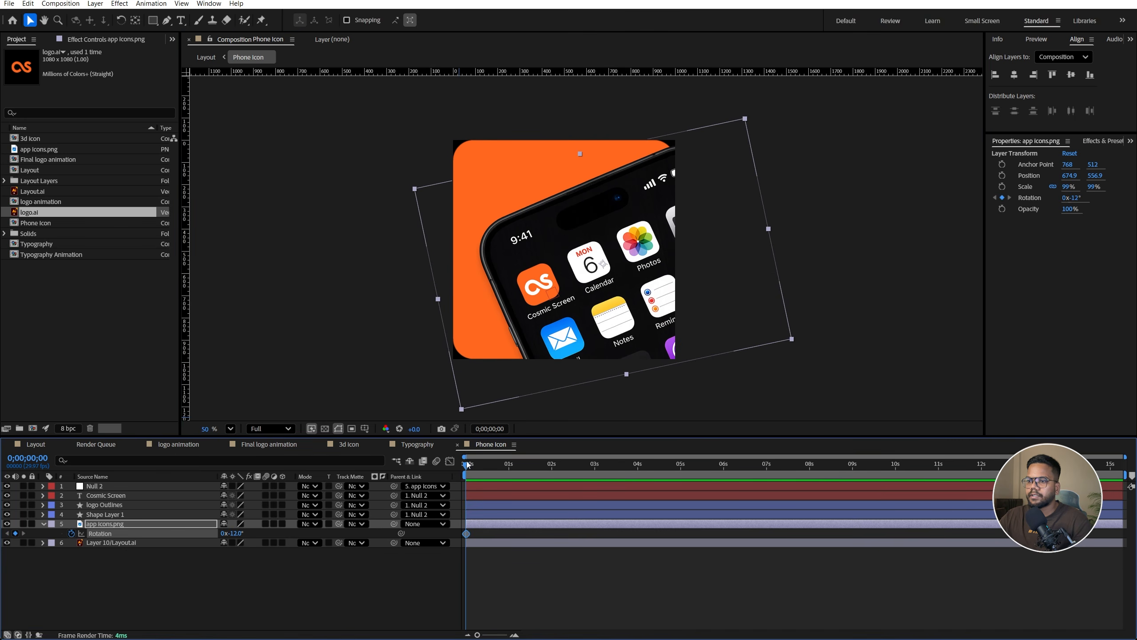
key("p")
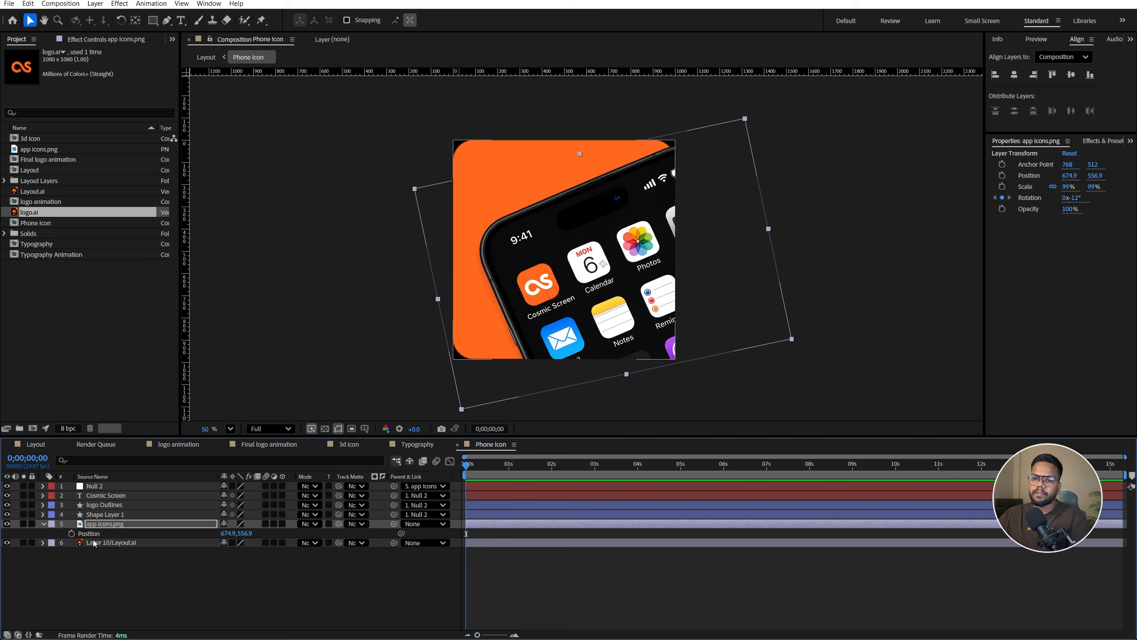
left_click(72, 533)
key("p")
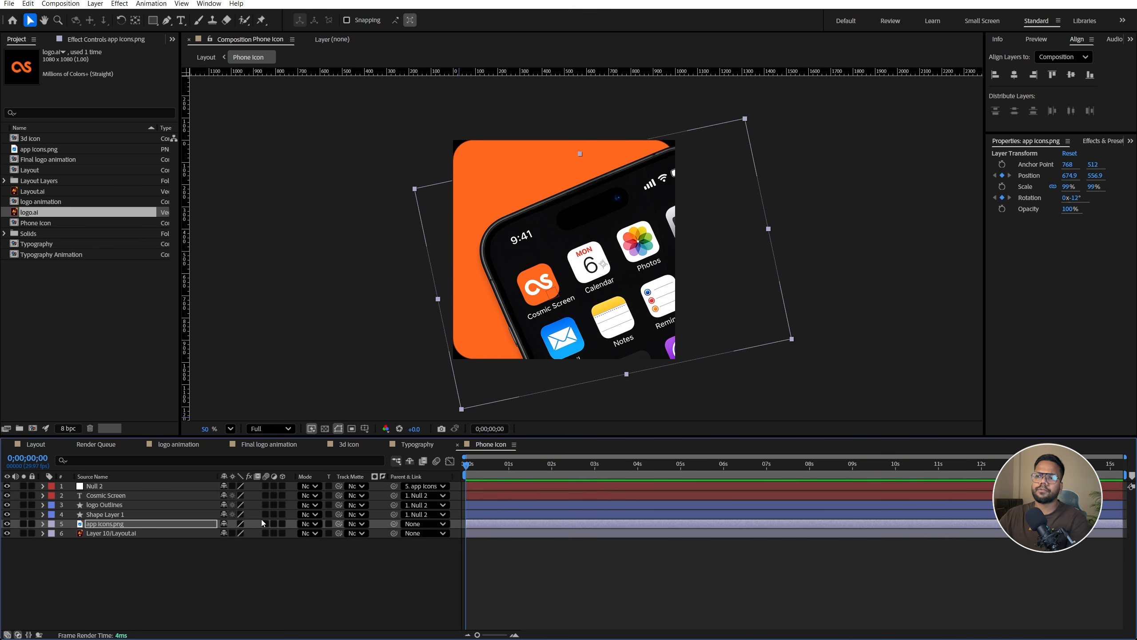
At 0;00;01;29, rotate app icons.png to -1° and move it to about 598.9, 496.9 for the second keyframes
key("u")
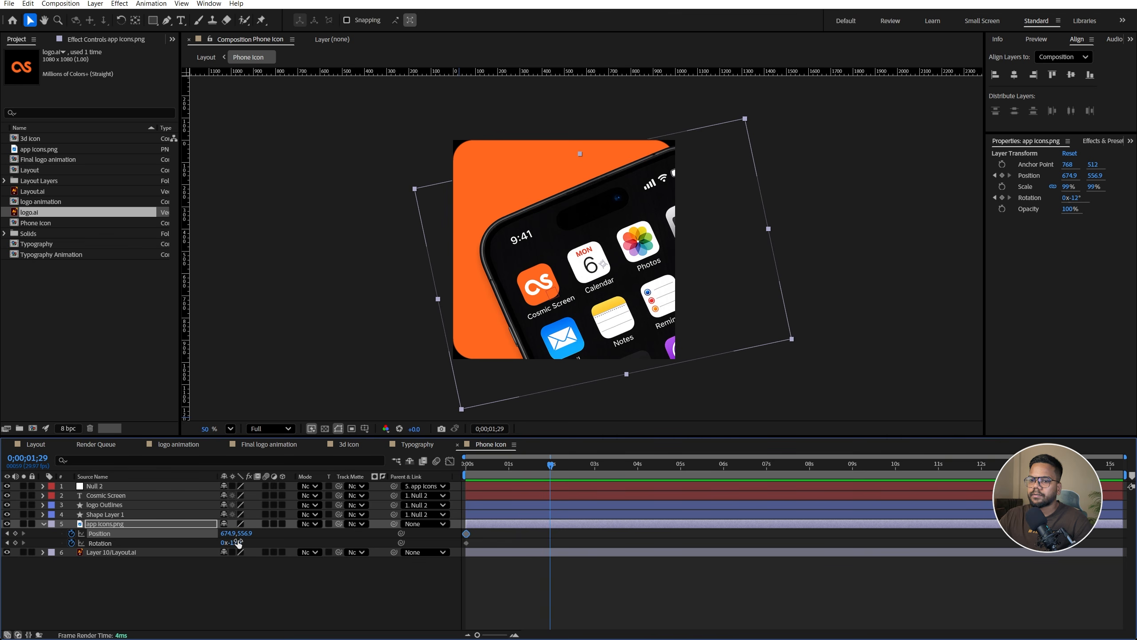
left_click_drag(238, 543, 244, 541)
left_click_drag(655, 255, 643, 240)
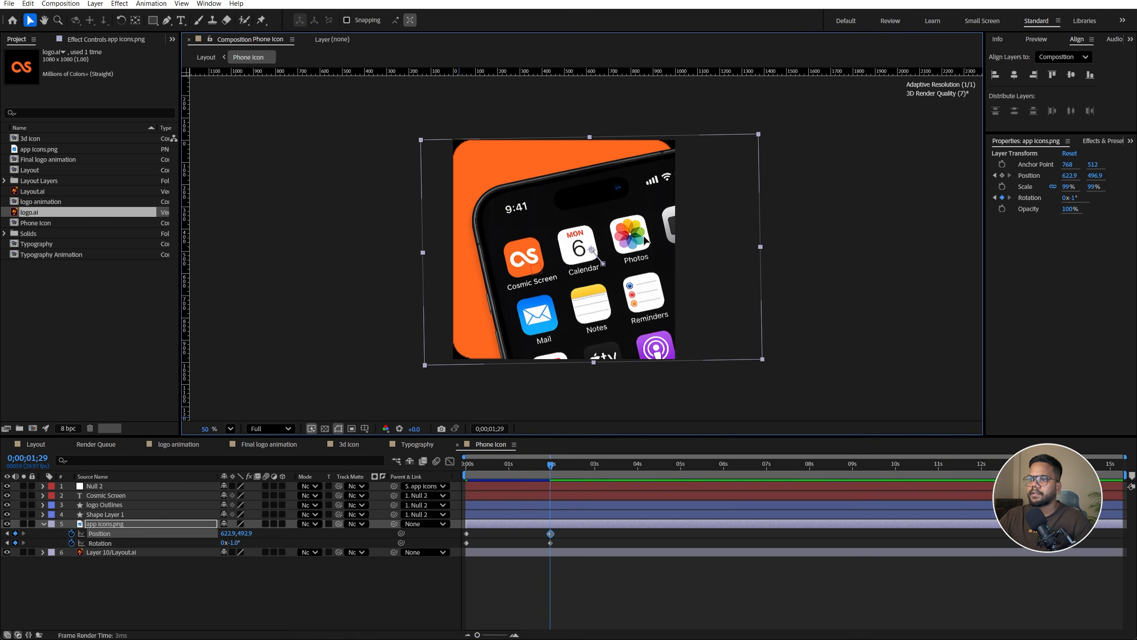
Preview the phone's motion, bring its end keyframes forward to about one second, and apply Easy Ease to all keyframes
key("Home")
key("space")
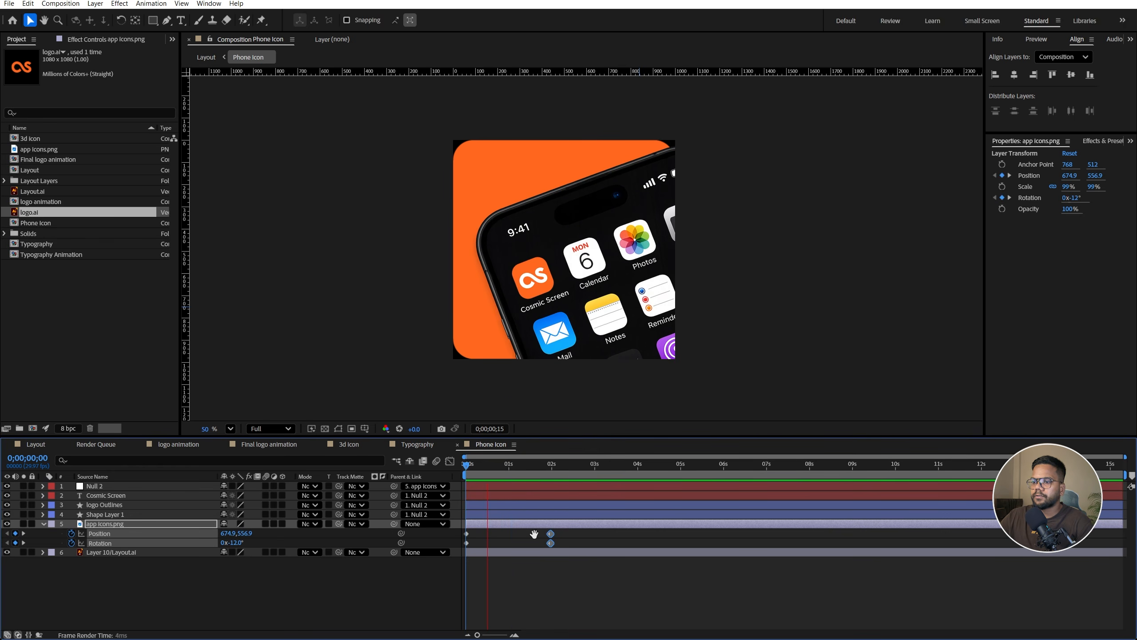
key("space")
left_click_drag(551, 534, 447, 552)
key("space")
key("Home")
key("F9")
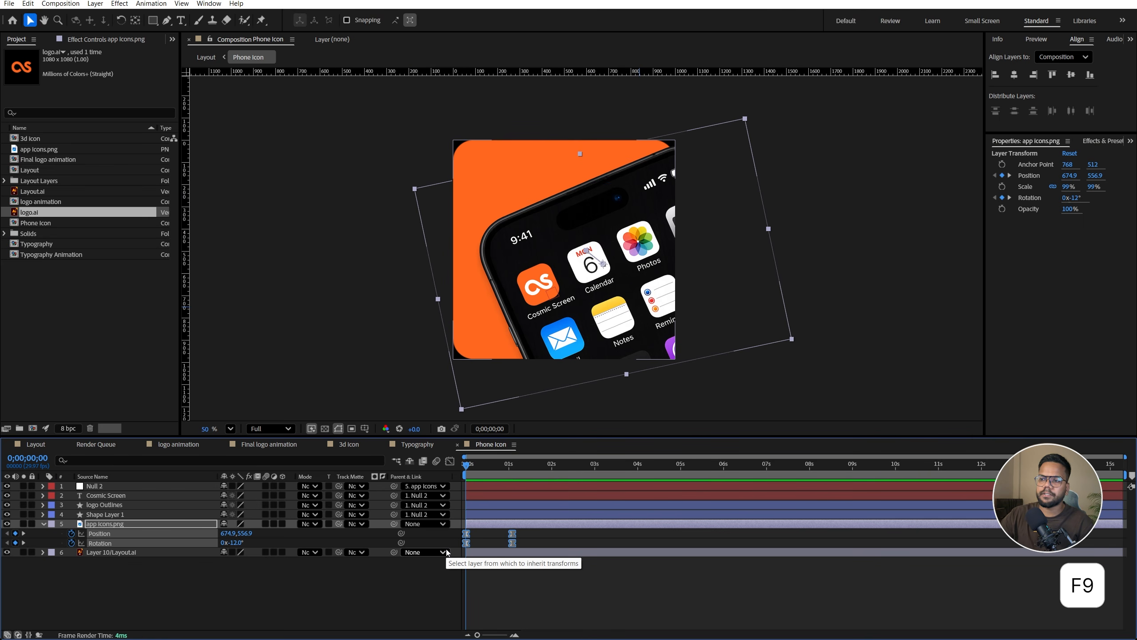
Copy the phone's starting Position and Rotation keyframes to about 2 seconds so the motion returns to its initial pose
left_click_drag(466, 463, 554, 469)
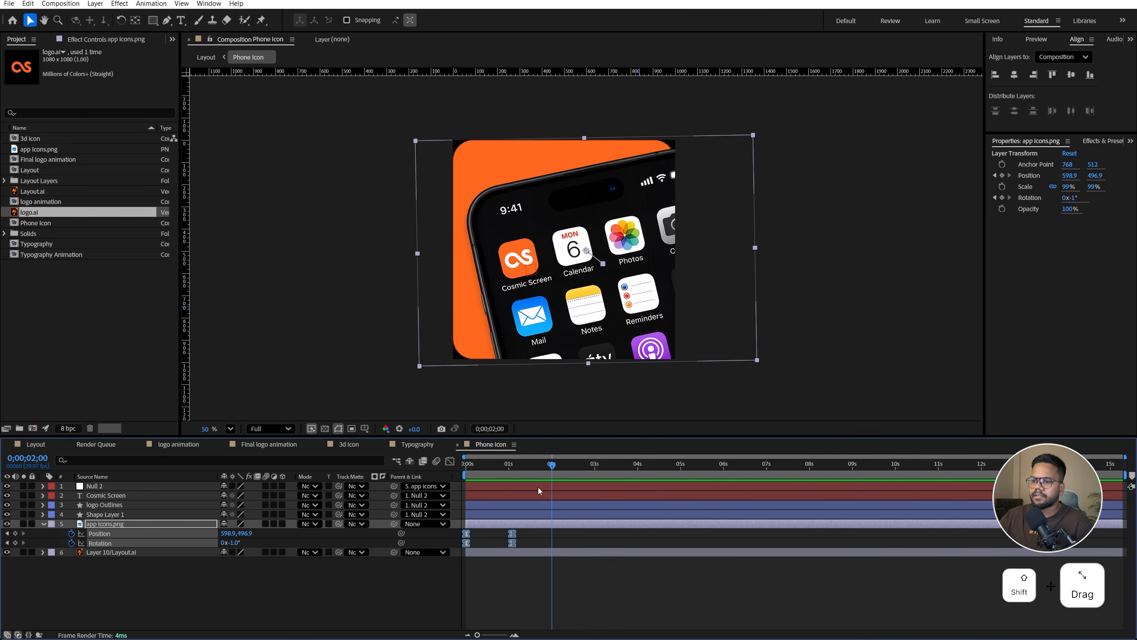
left_click(476, 533)
left_click_drag(480, 533, 459, 544)
key("ctrl+c")
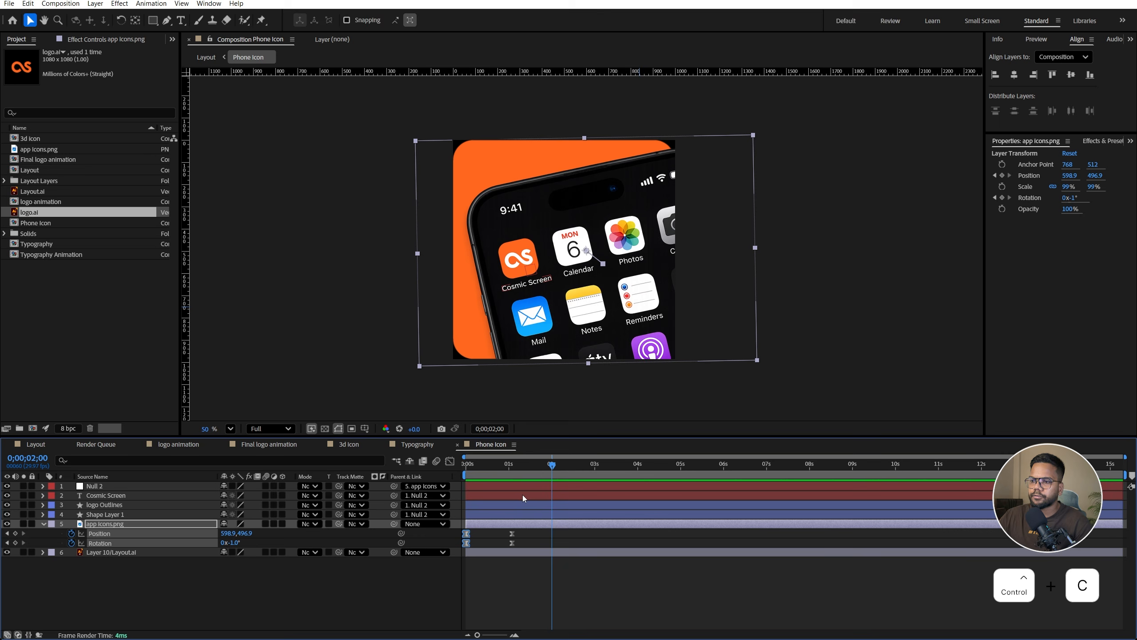
key("ctrl+v")
left_click(542, 470)
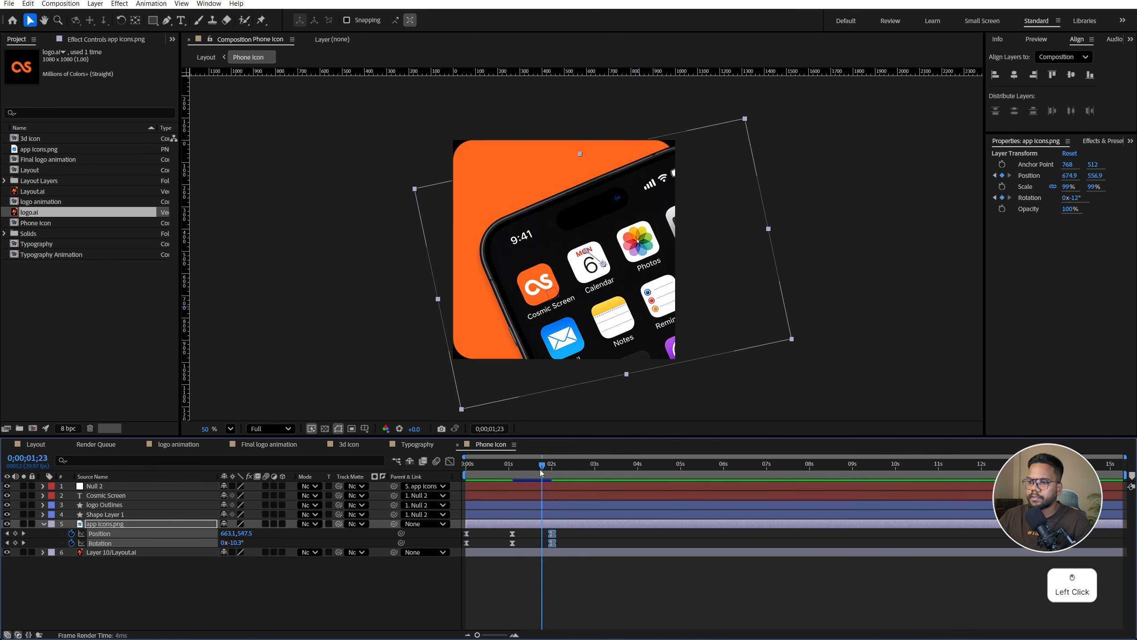
left_click_drag(541, 466, 554, 466)
Add a loopOut() expression to the Position property of app icons.png
left_click(62, 543)
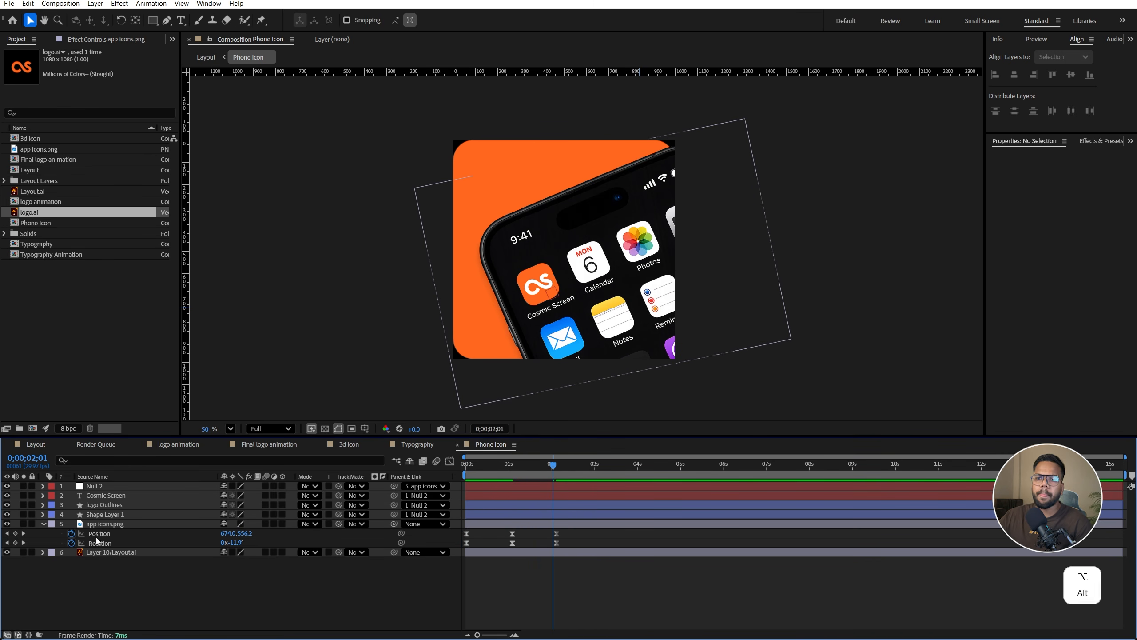
left_click(72, 534, "alt")
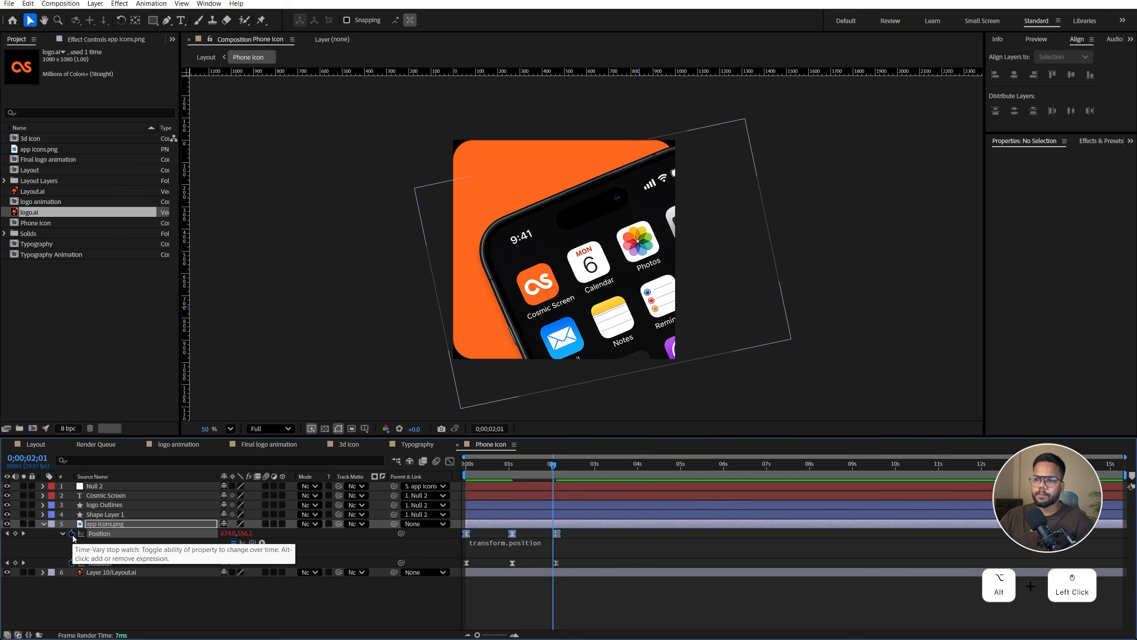
type("loo")
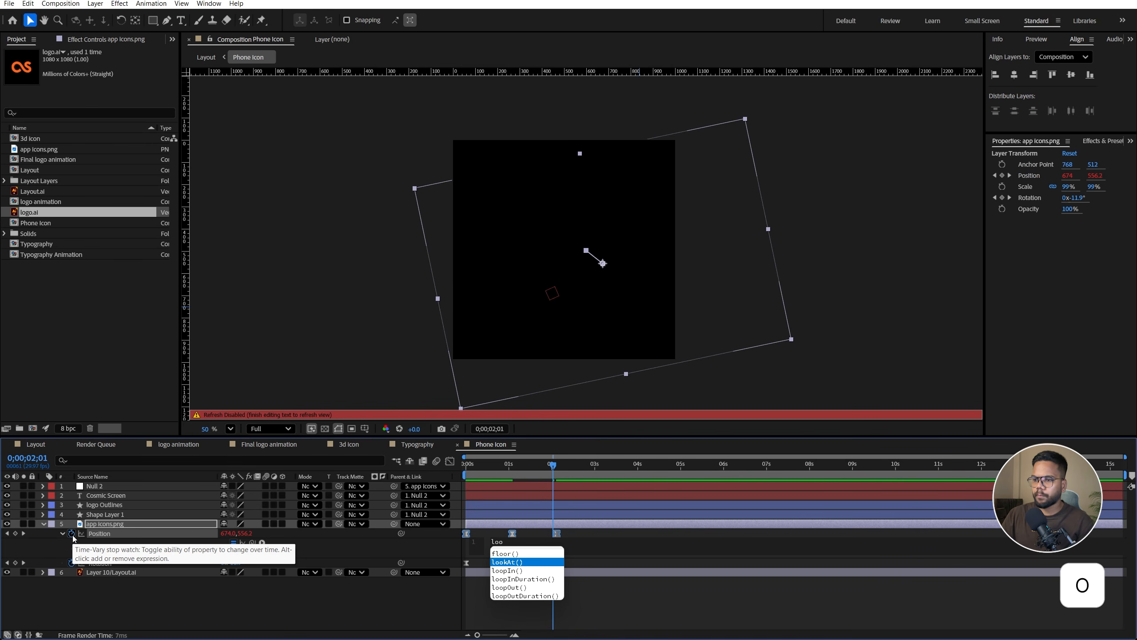
key("Down")
key("Down")
key("Down")
key("Return")
key("Return")
left_click(132, 596)
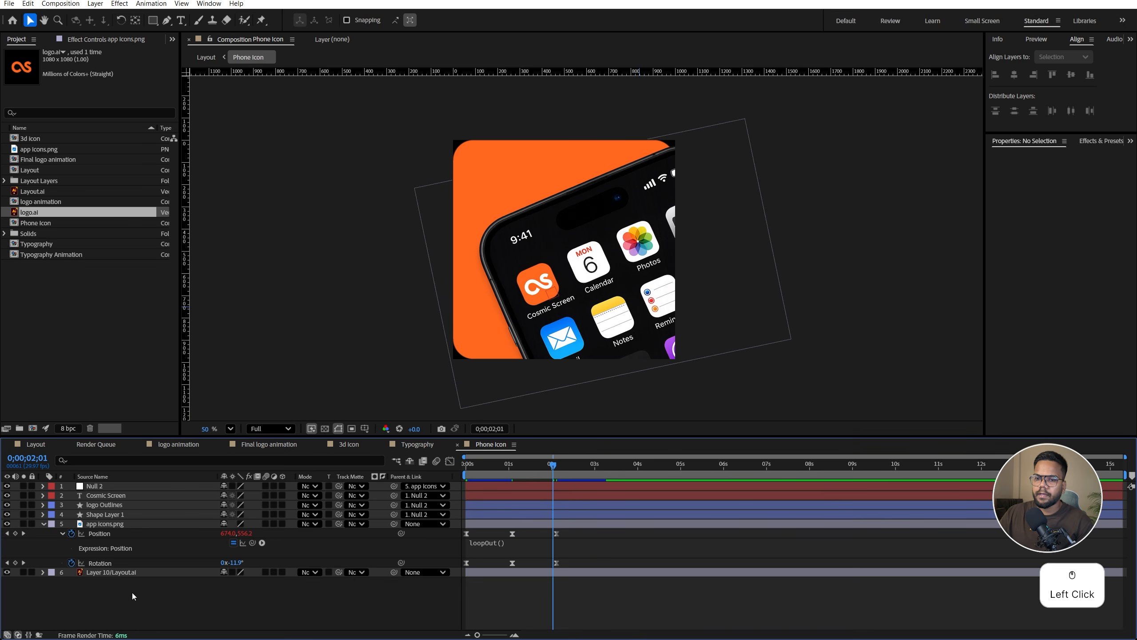
Add a loopOut() expression to the Rotation property of app icons.png
left_click(99, 563)
left_click(71, 563, "alt")
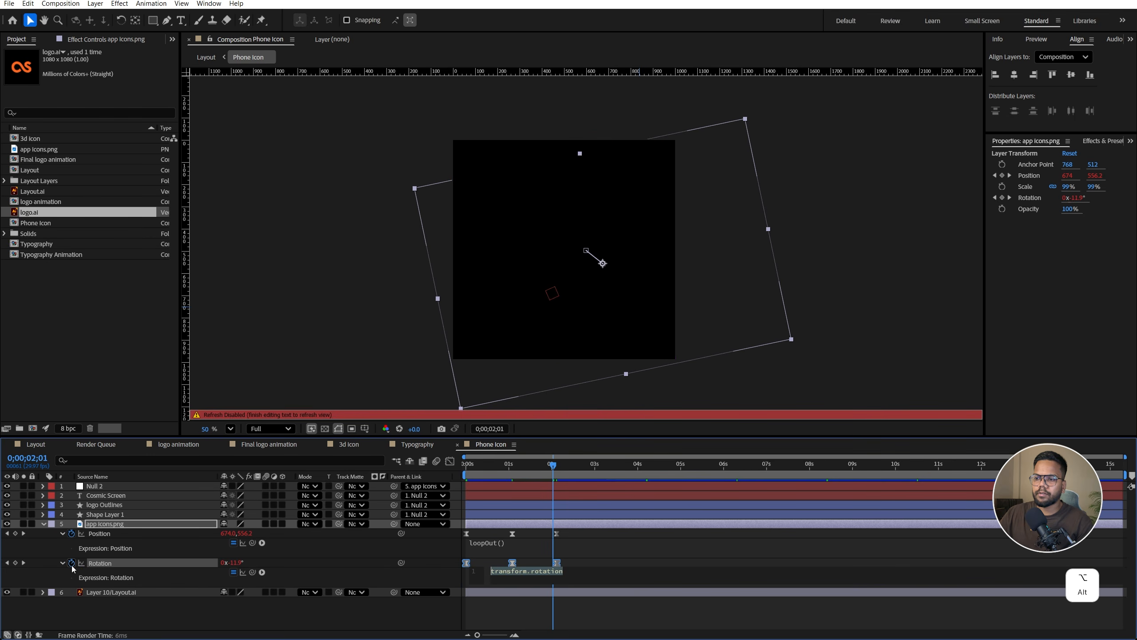
type("loo")
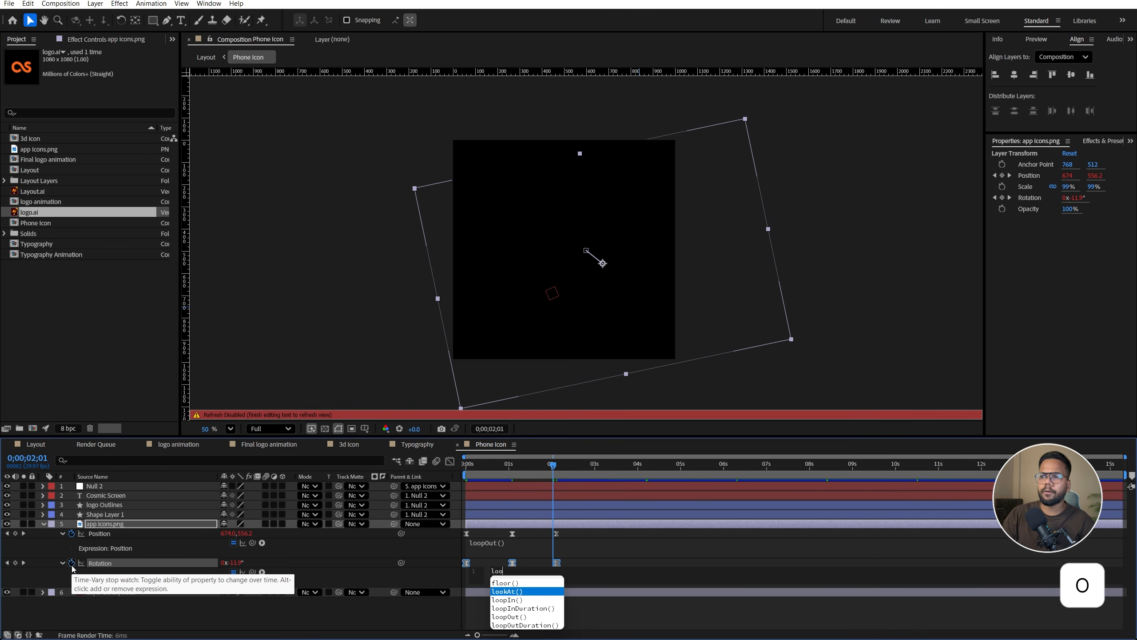
key("Down")
key("Down")
key("Down")
key("Return")
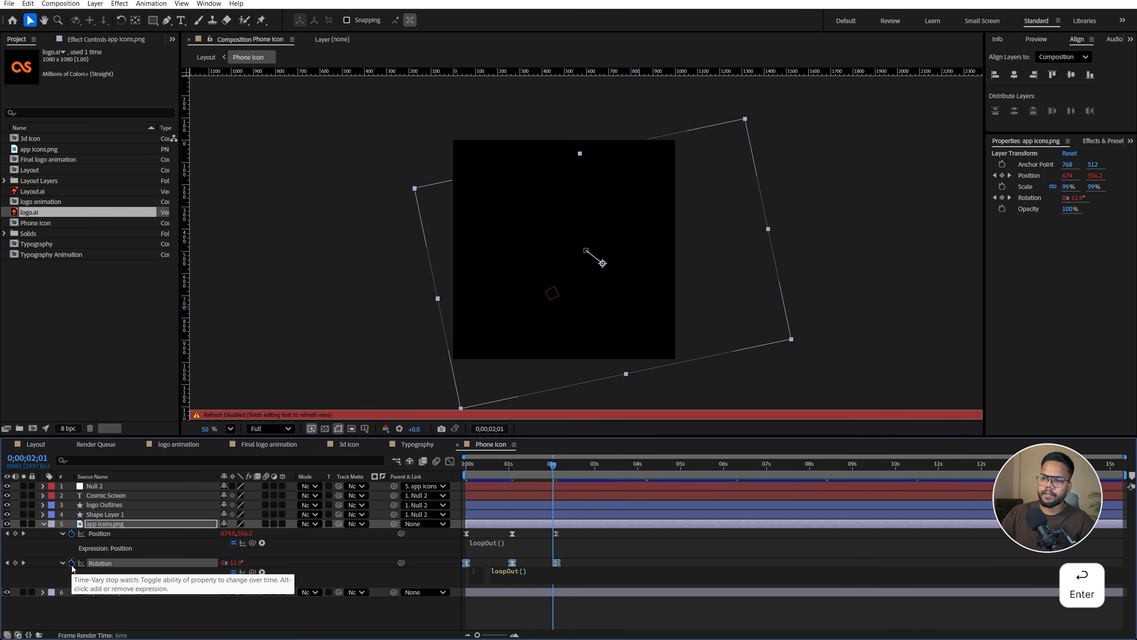
left_click(136, 610)
Preview the looping phone motion from the start of the Phone Icon composition and collapse the layer properties
left_click_drag(488, 468, 463, 469)
key("space")
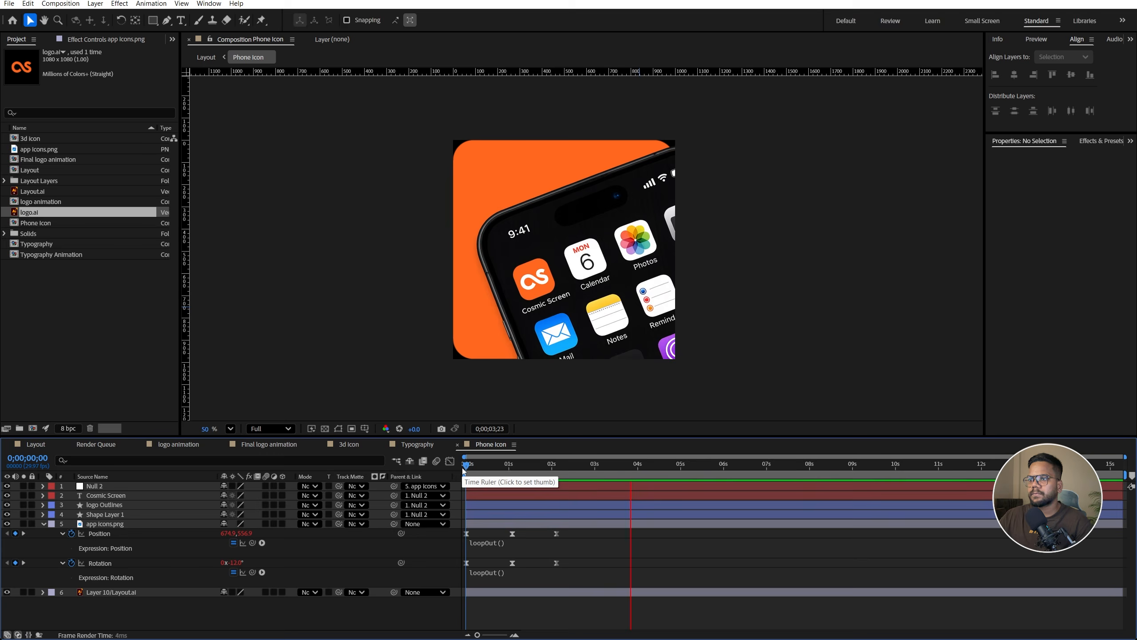
key("ctrl")
key("ctrl+a")
left_click(42, 524)
left_click(64, 567)
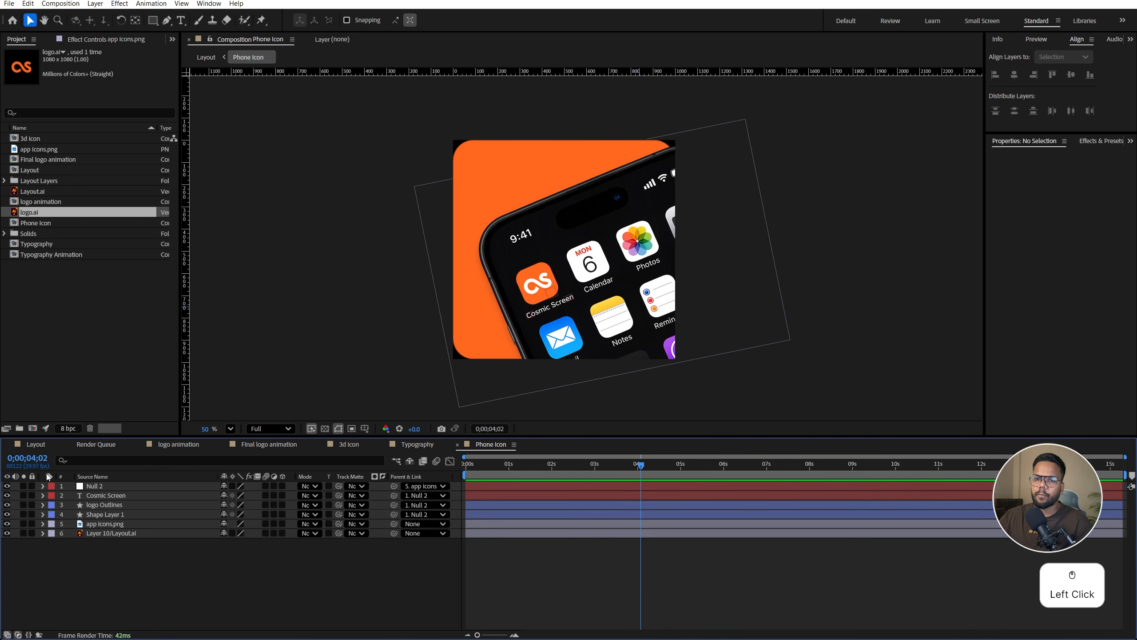
In the Layout composition, show the Layout.ai reference and scale the Phone Icon layer to 40% to fill its card
left_click(36, 445)
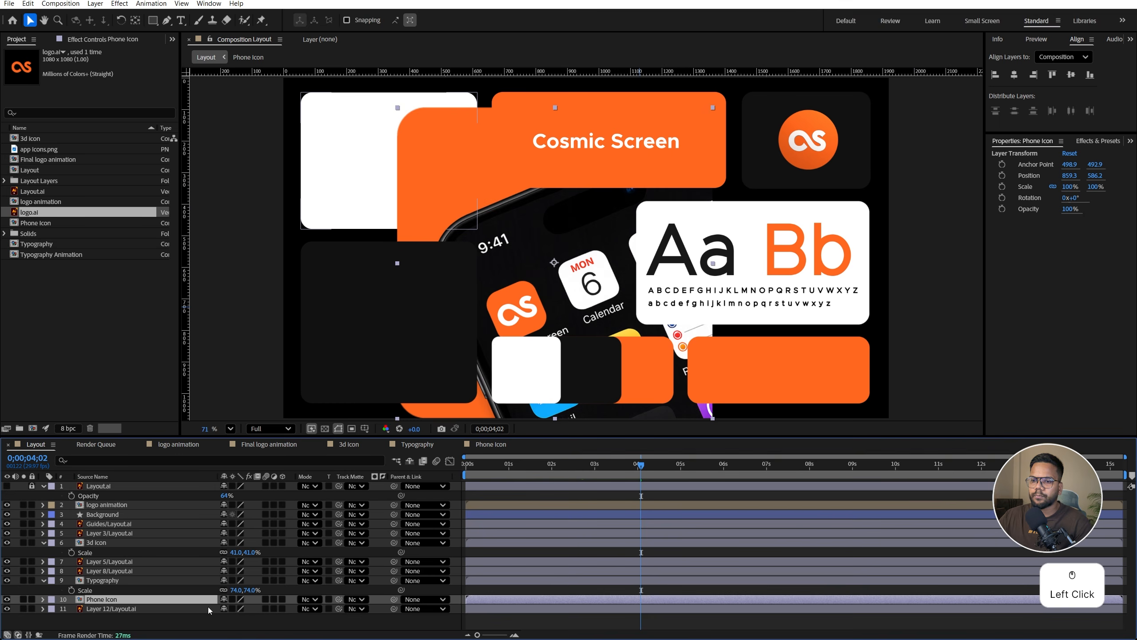
key("s")
left_click_drag(238, 608, 209, 609)
left_click(8, 487)
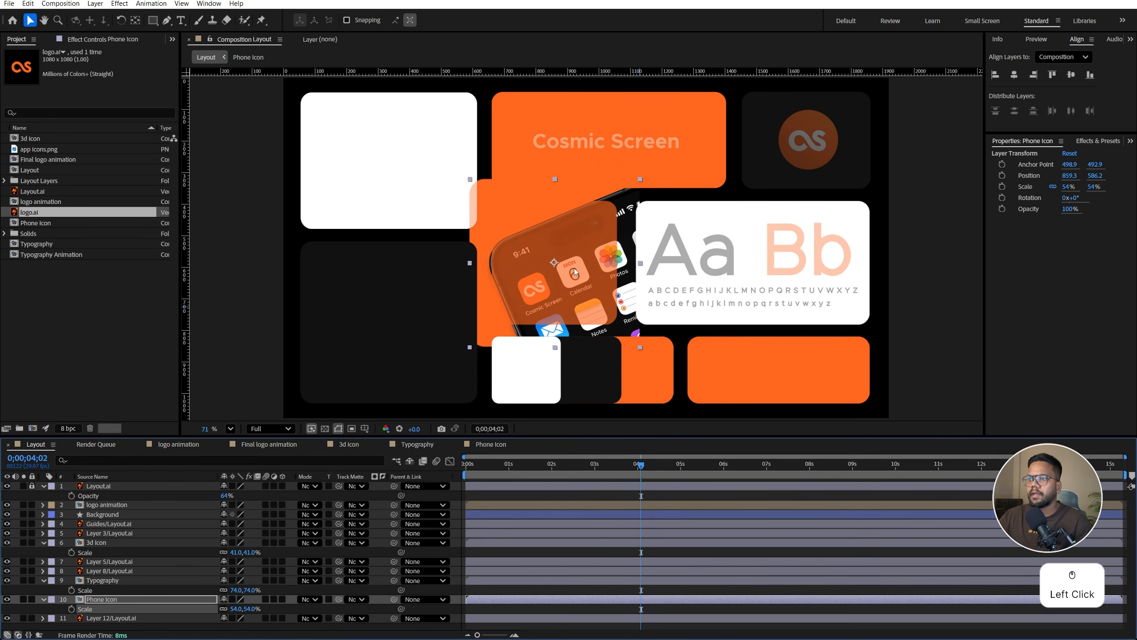
left_click_drag(237, 608, 227, 609)
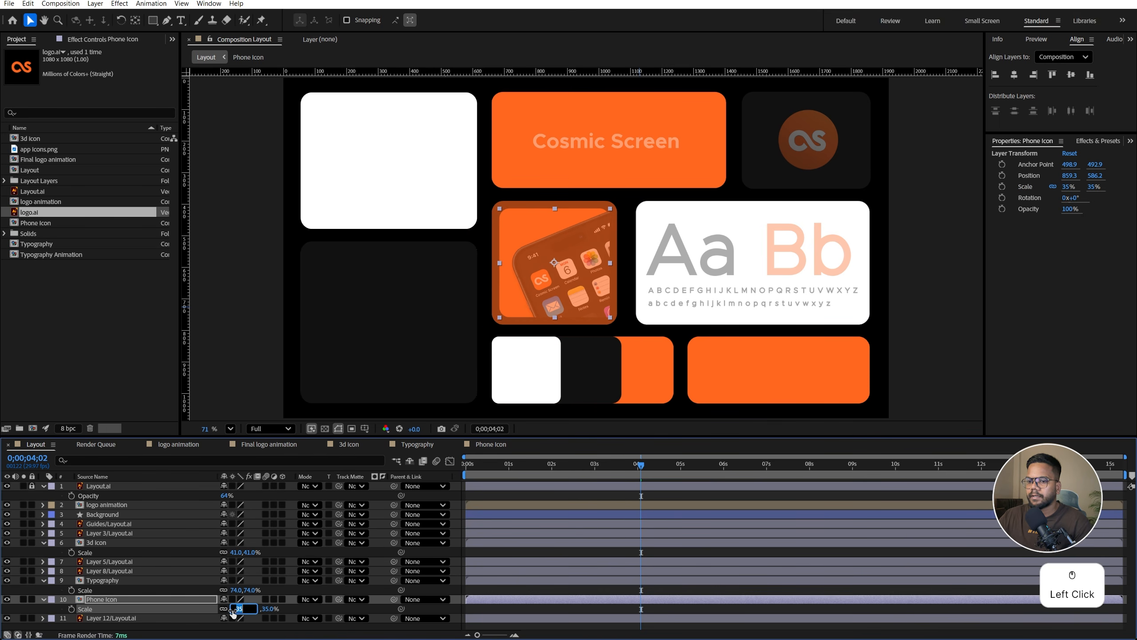
key("Up")
key("Up")
key("Up")
key("Up")
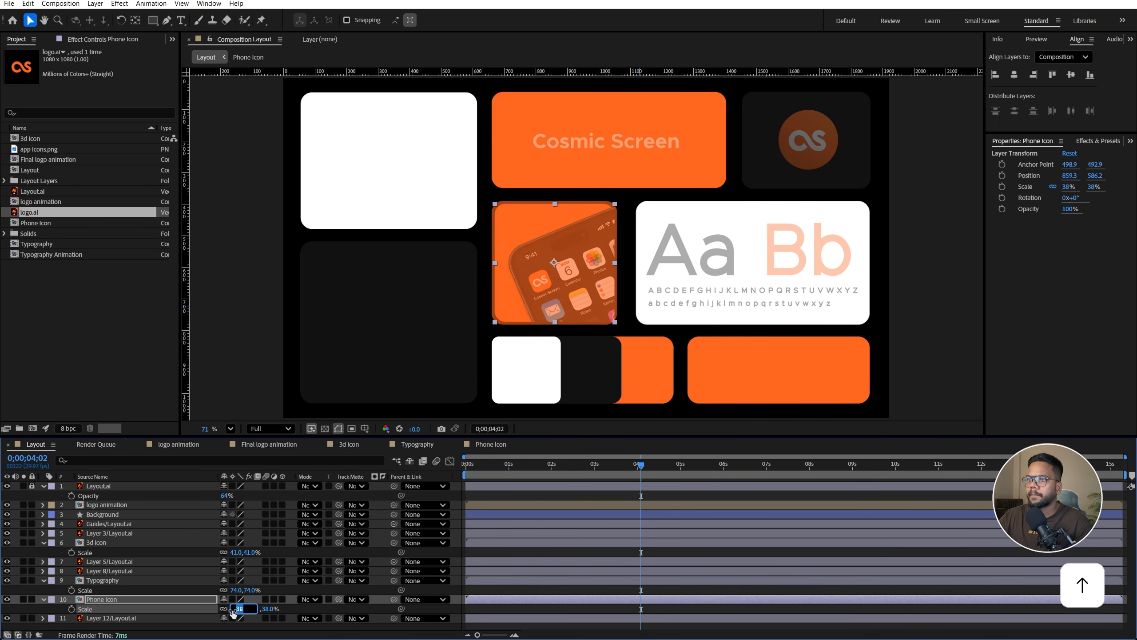
key("Up")
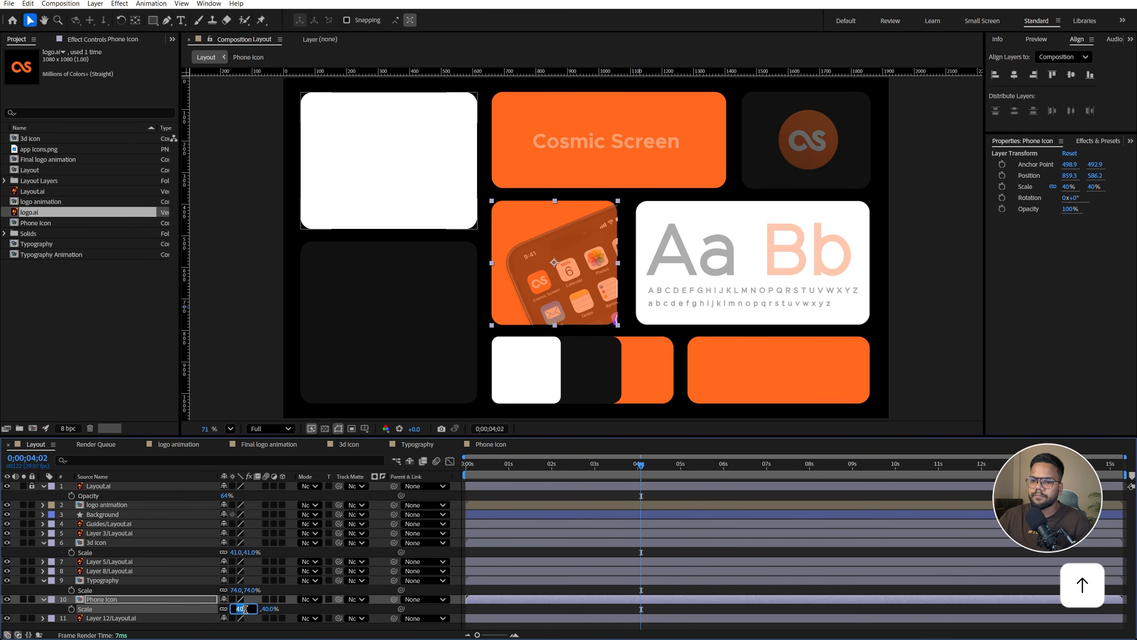
left_click(146, 602)
Preview the layout, stop at 0;00;02;28, and hide the Layout.ai reference layer
key("space")
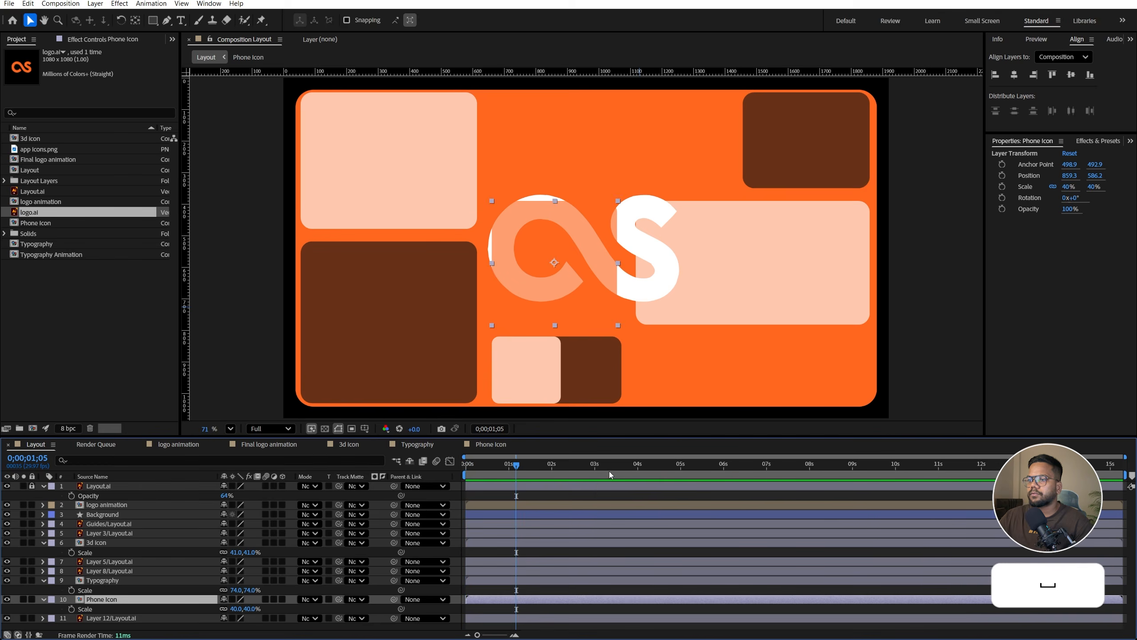
mouse_move(610, 471)
left_mouse_down()
mouse_move(641, 472)
mouse_move(592, 474)
left_mouse_up()
key("t")
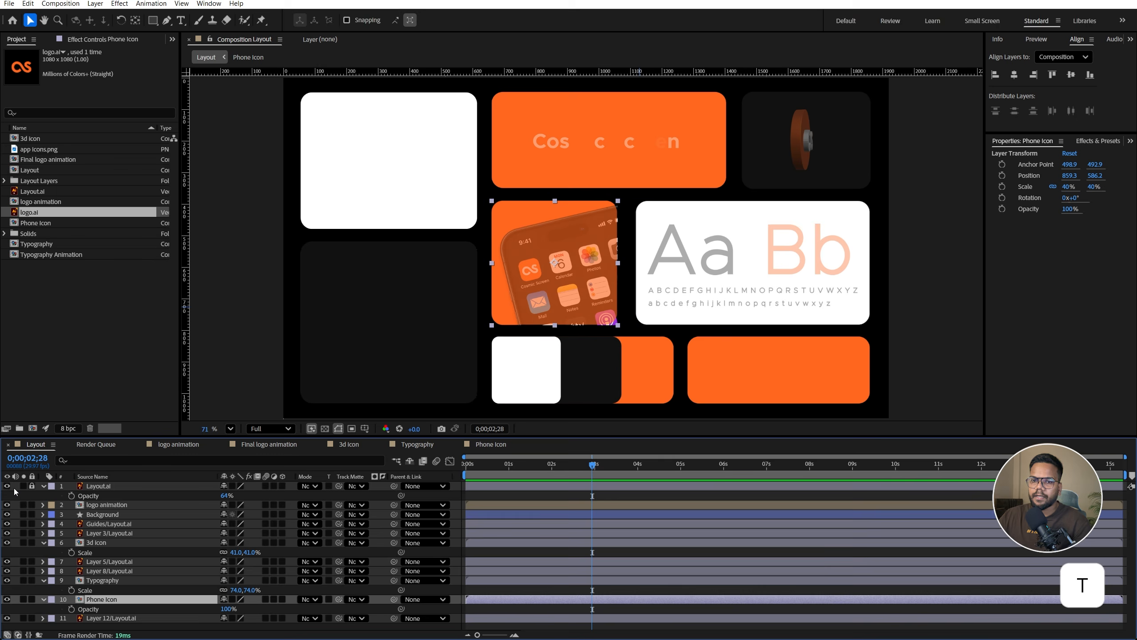
left_click(7, 487)
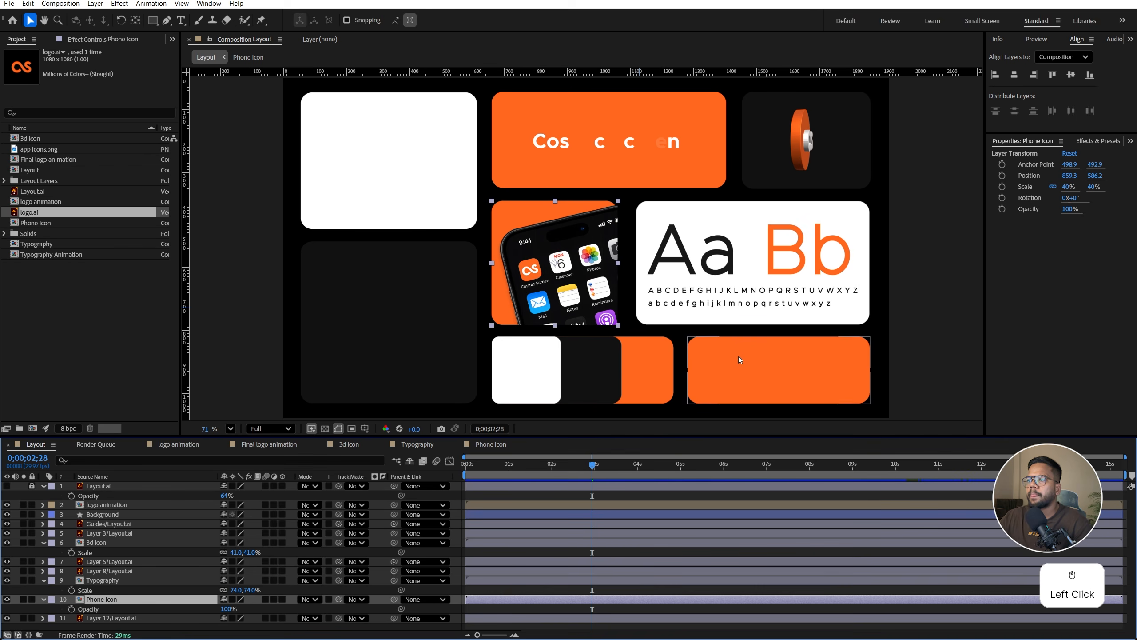
Pre-compose the orange card layer Layer 8/Layout.ai as "pattern" and open the new composition
left_click(723, 347)
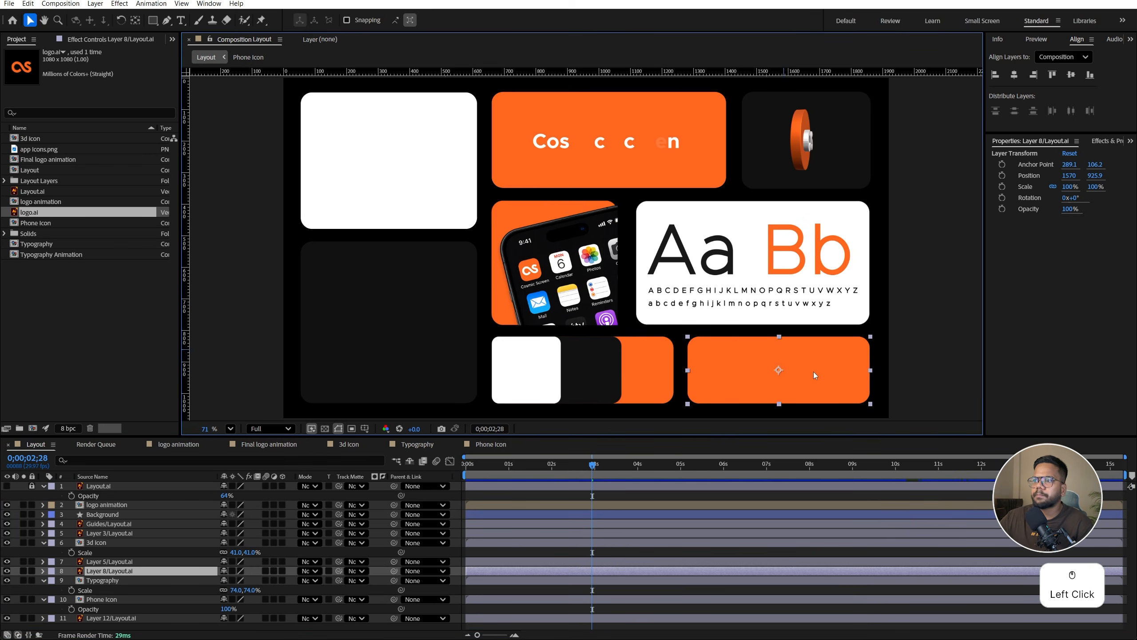
right_click(112, 572)
left_click(160, 501)
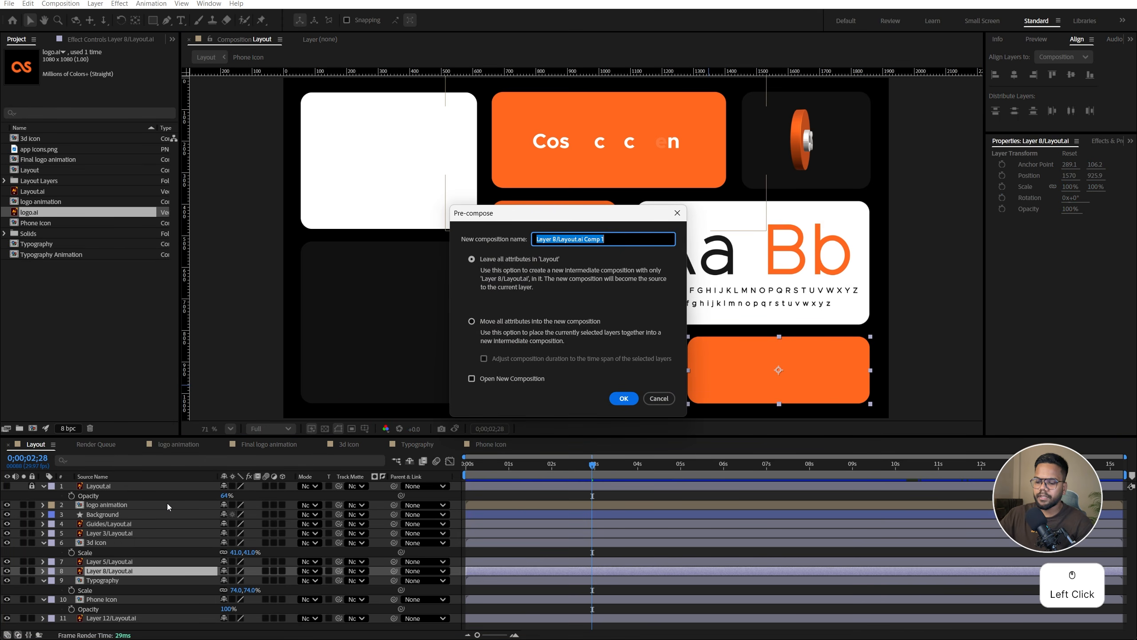
type("pattern")
key("Return")
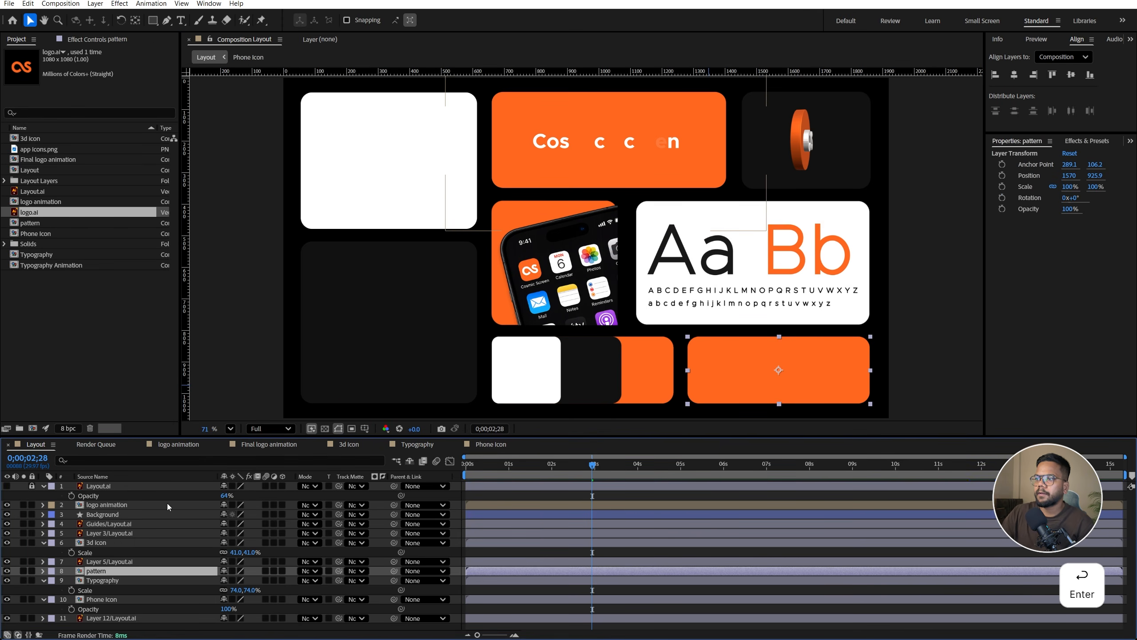
double_click(125, 573)
Add logo.ai to the pattern composition and scale it down to 6%
left_click(29, 212)
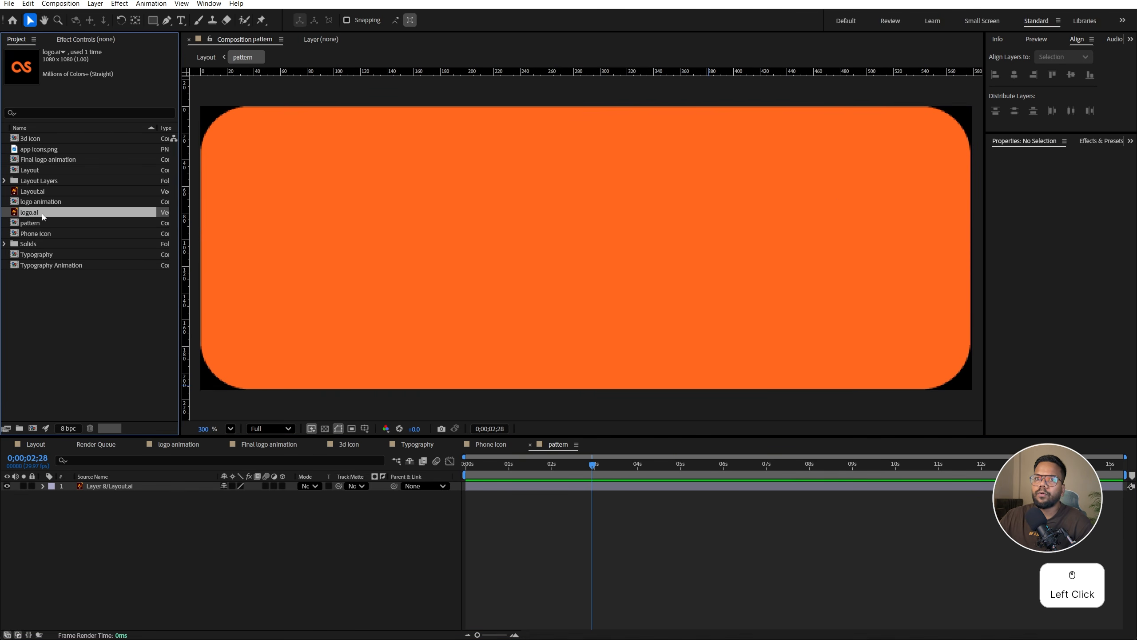
left_click_drag(29, 213, 395, 202)
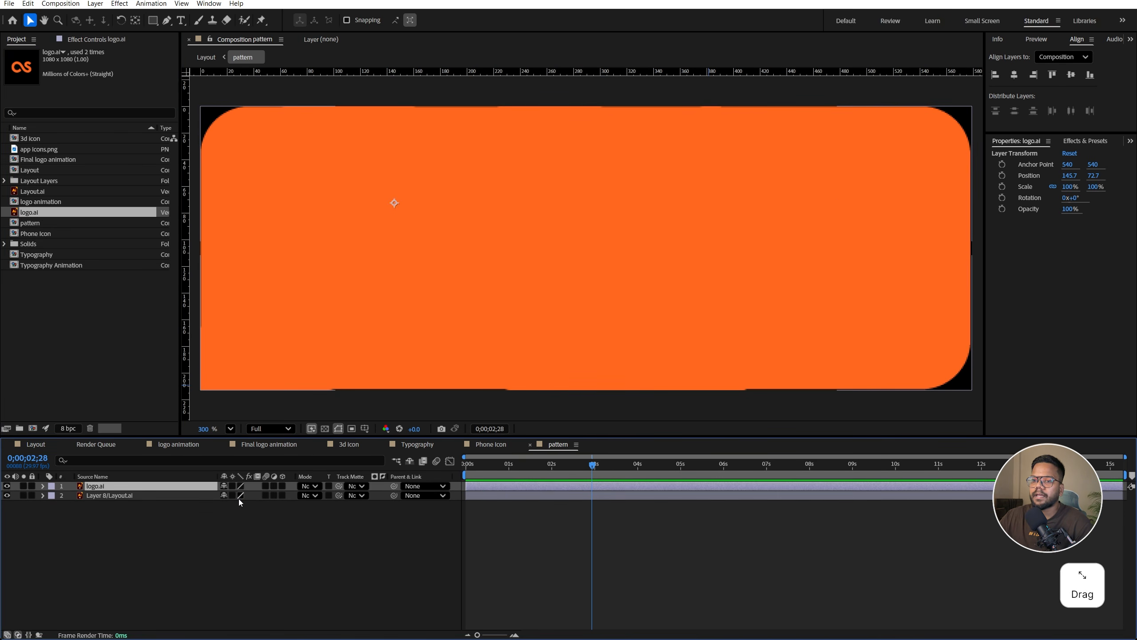
key("s")
left_click_drag(239, 495, 212, 496)
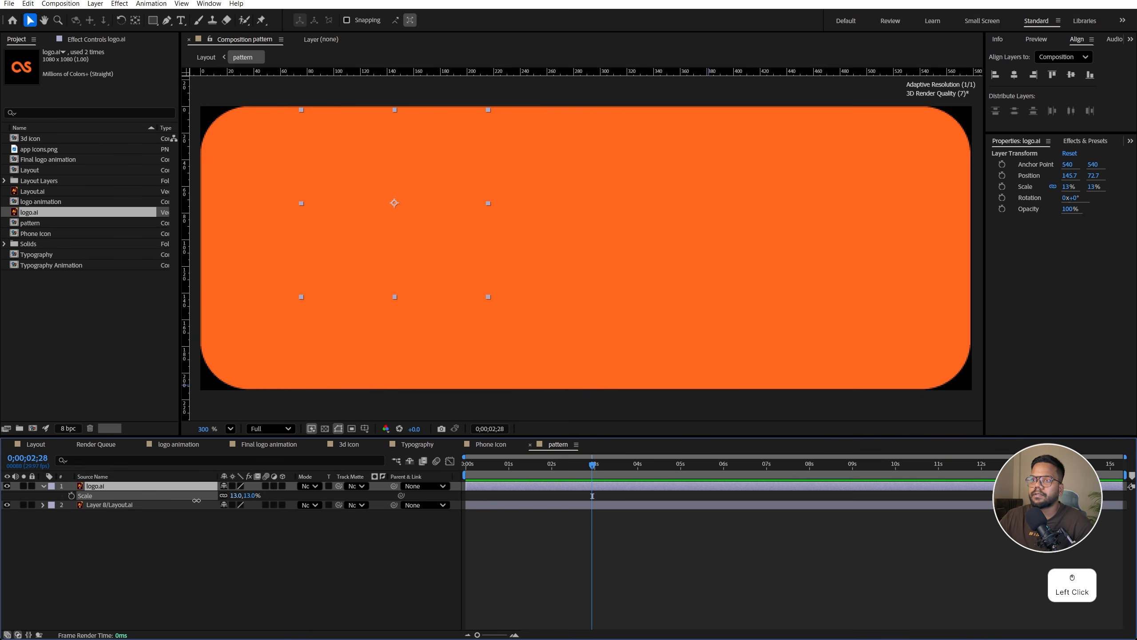
left_click_drag(197, 500, 193, 501)
Apply the Fill effect to the logo.ai layer and set its color to white
left_click(134, 505)
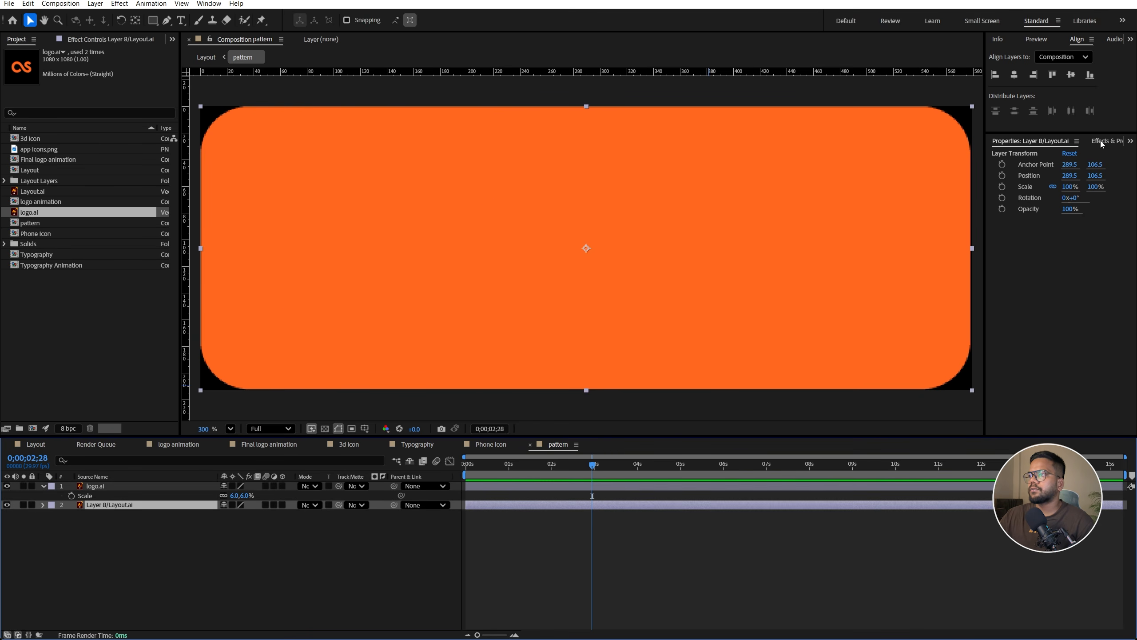
left_click(1101, 141)
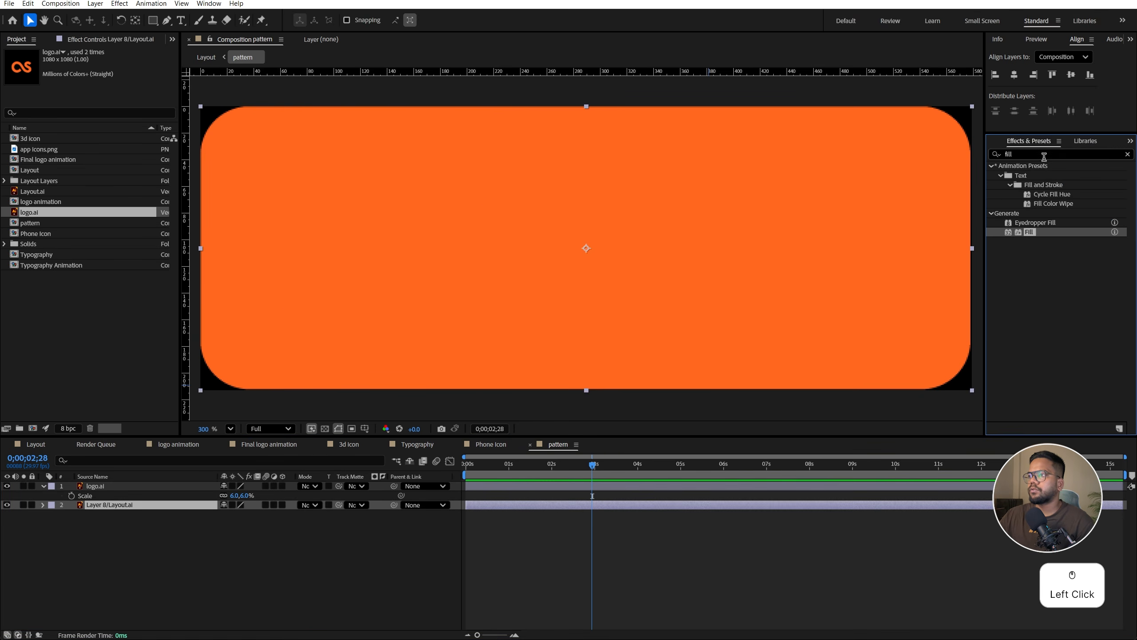
left_click_drag(1030, 232, 159, 488)
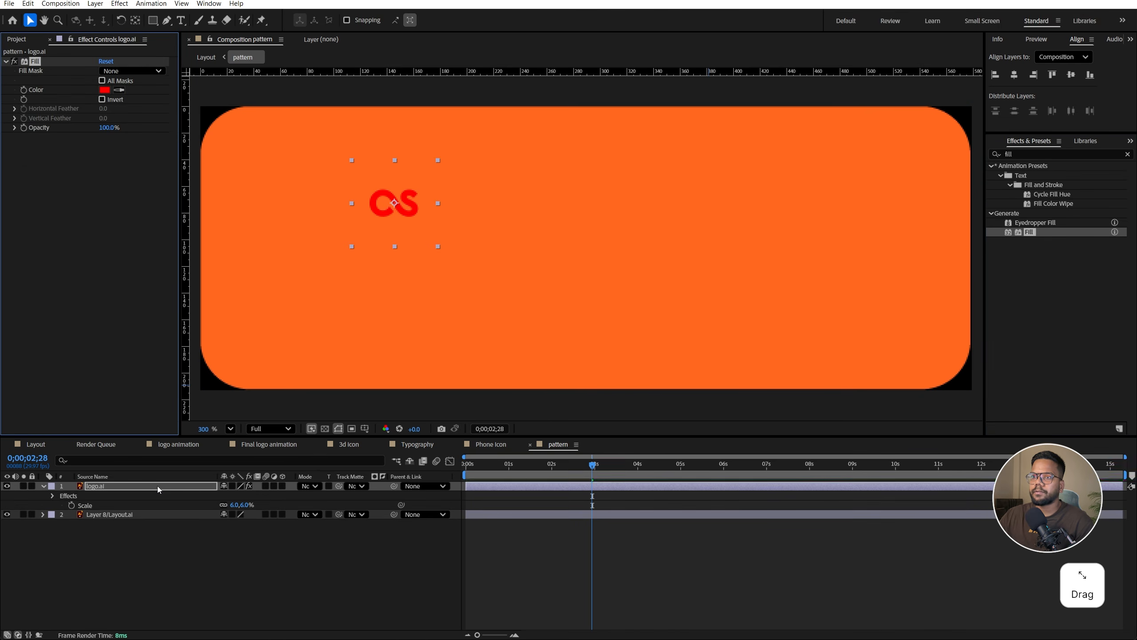
left_click(104, 90)
left_click_drag(560, 260, 401, 220)
left_click(677, 250)
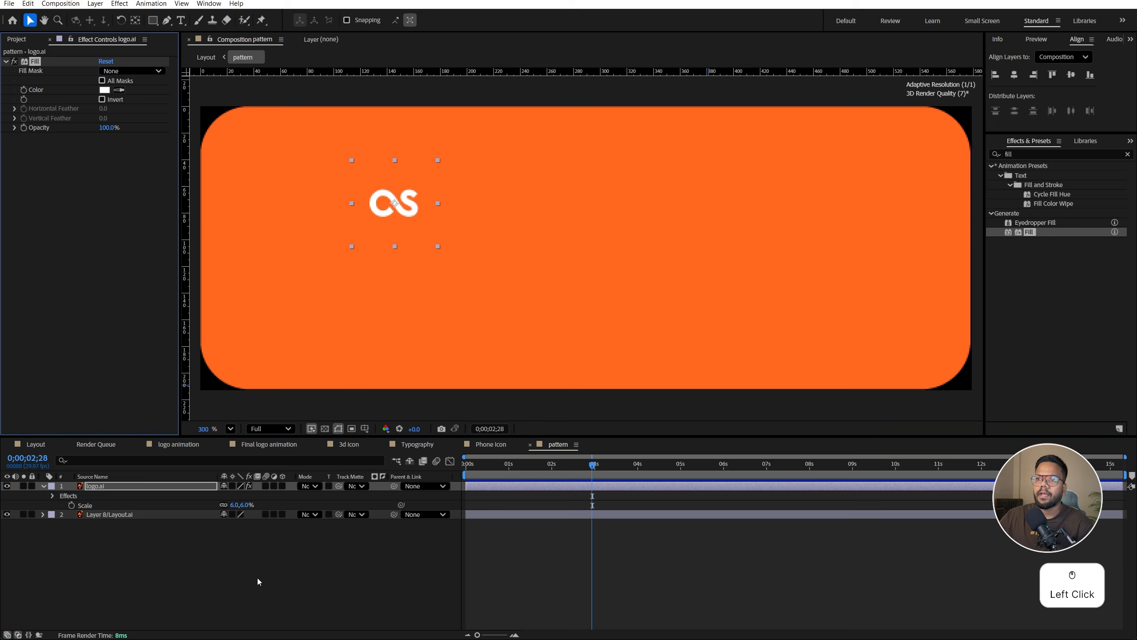
left_click(253, 584)
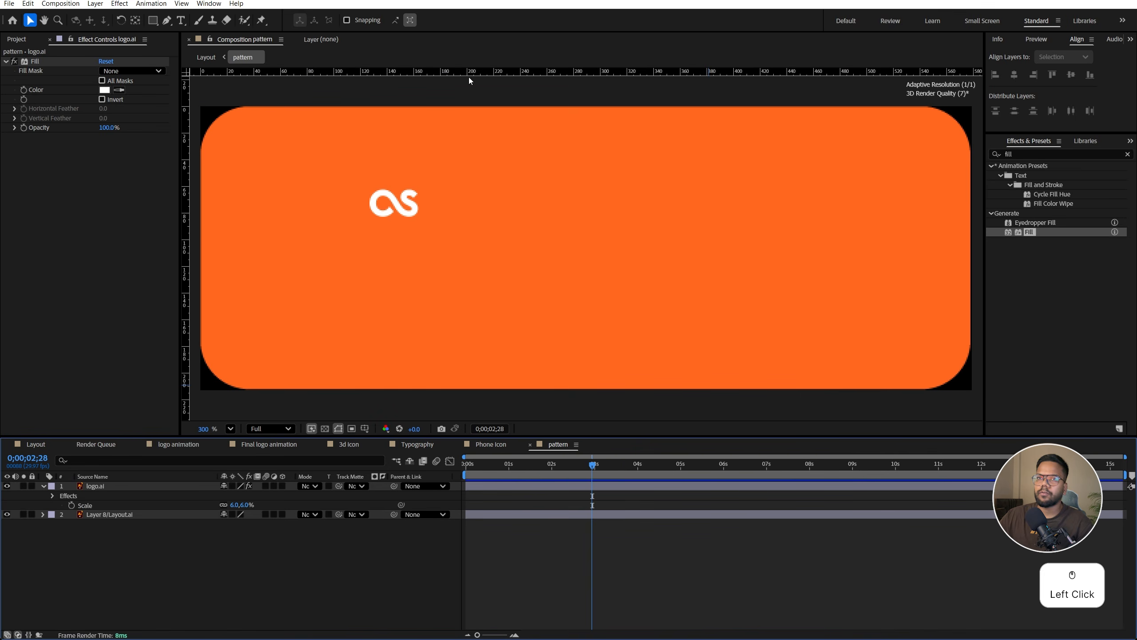
Set the pattern composition's width to 1000 px with the aspect ratio locked
left_click(95, 3)
mouse_move(61, 3)
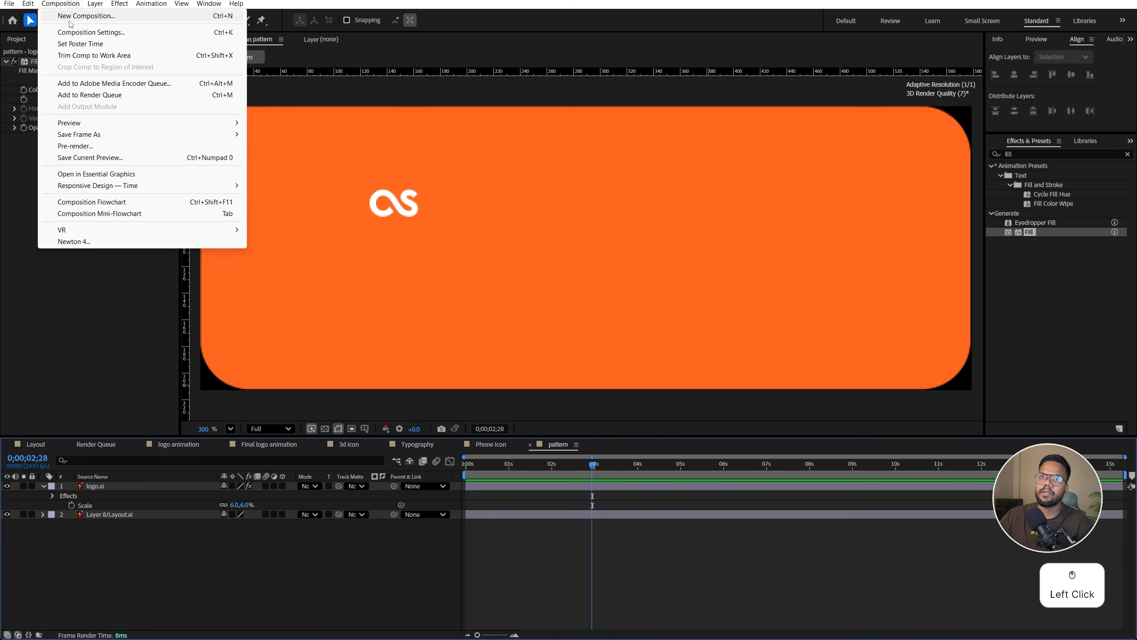
left_click(112, 28)
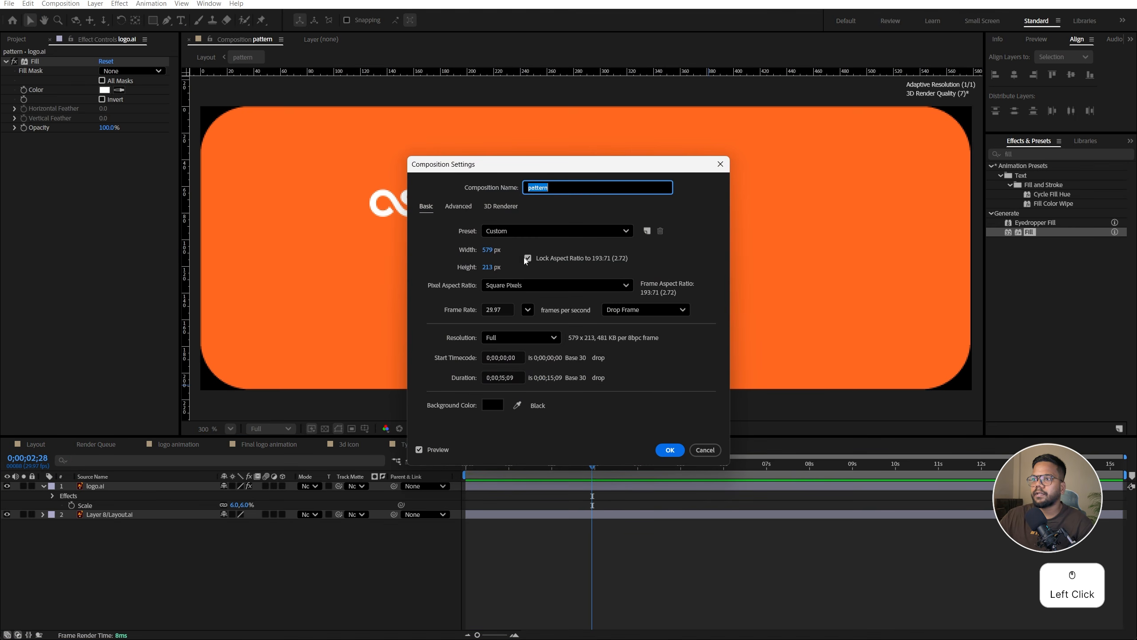
left_click(487, 250)
type("1000")
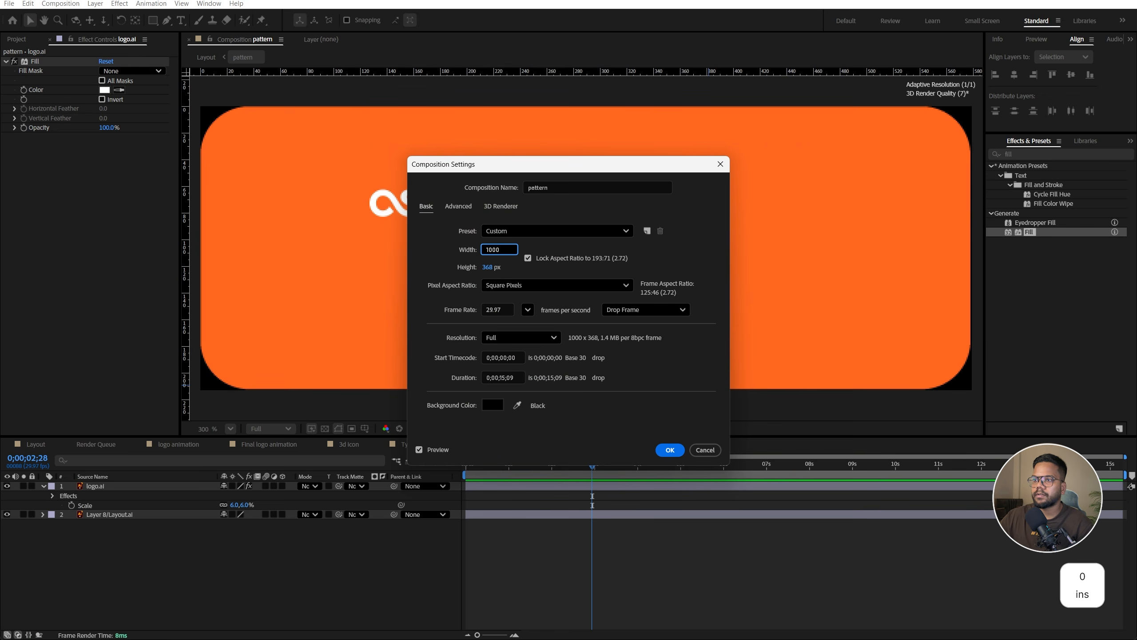
key("Return")
Fit the orange Layer 8/Layout.ai card to the composition width
left_click(465, 252)
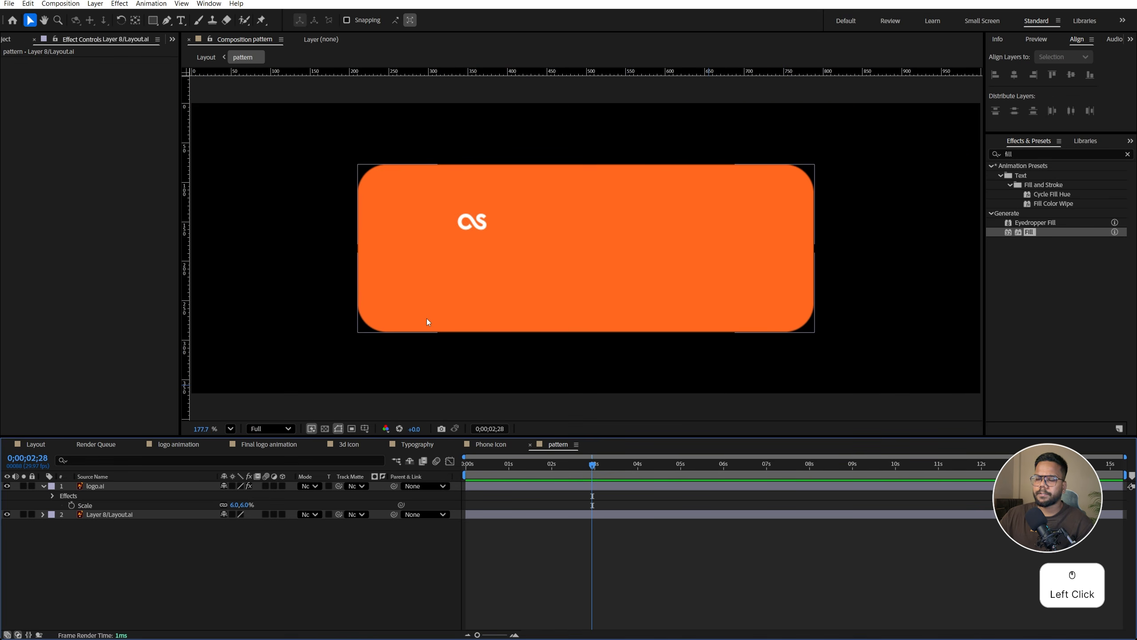
right_click(431, 306)
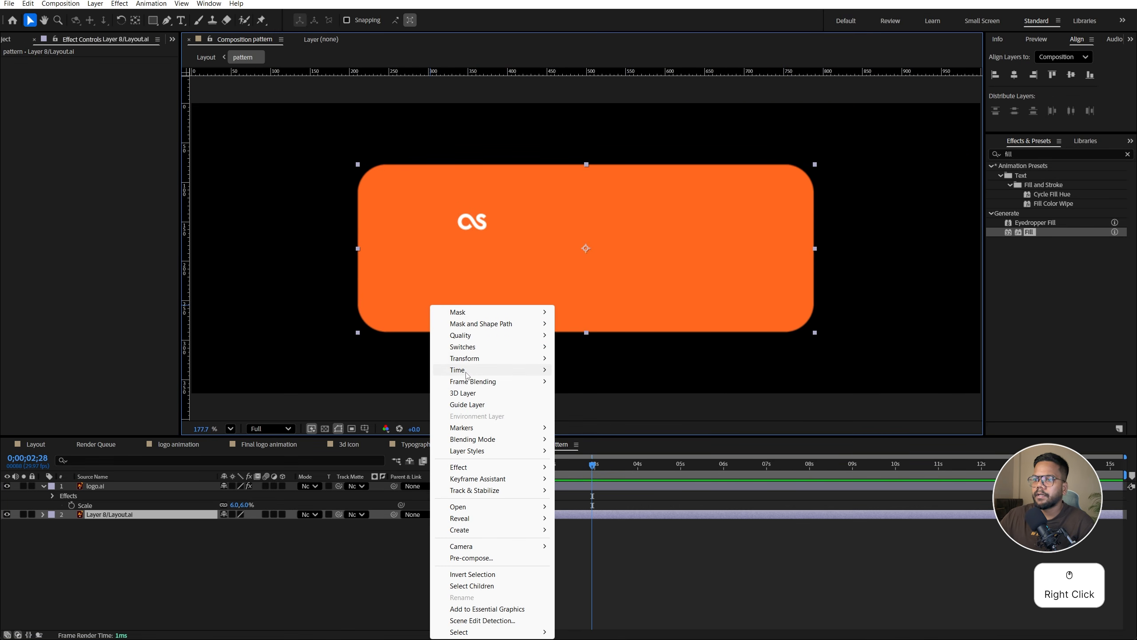
left_click(466, 359)
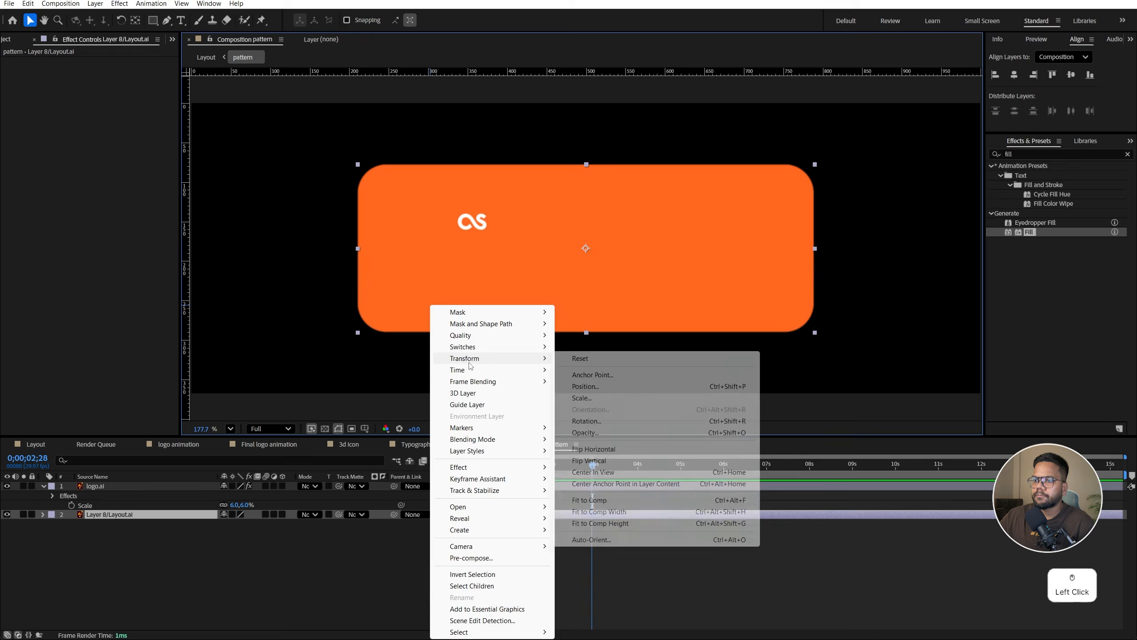
left_click(601, 511)
Move the logo near the card's upper-left corner and replace logo.ai with a shape layer created from its vector artwork
left_click(176, 488)
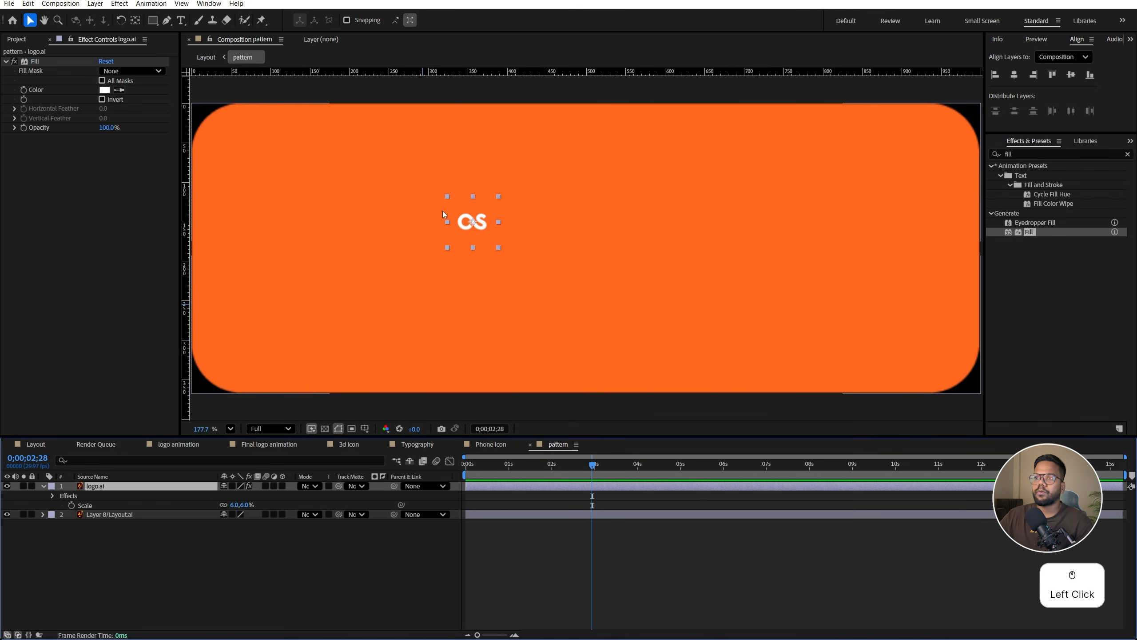
left_click_drag(473, 221, 472, 216)
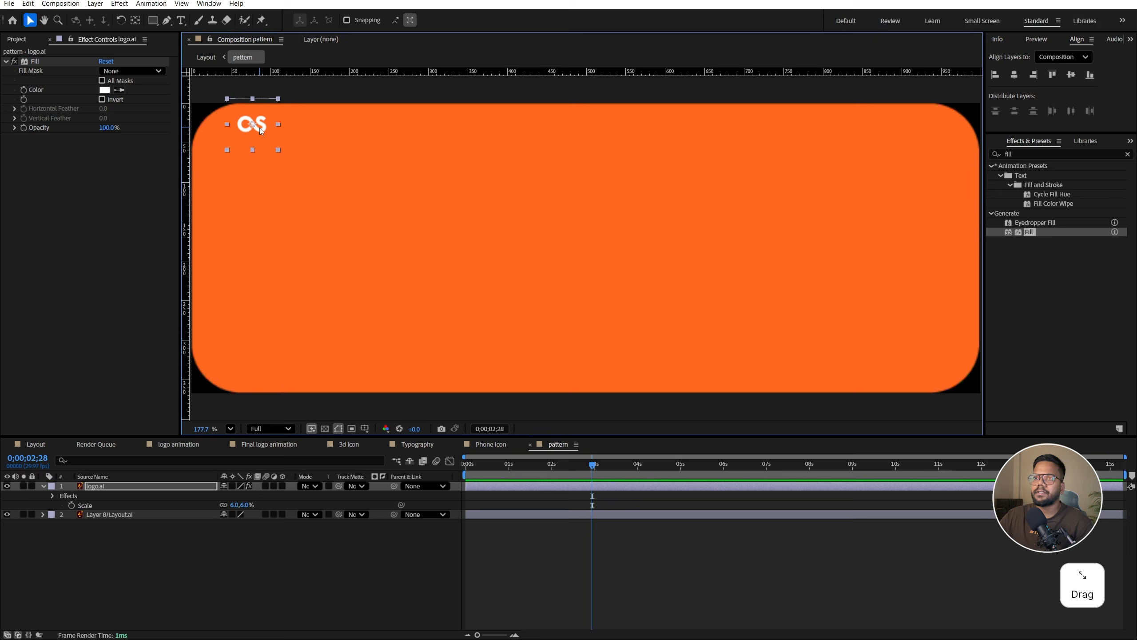
right_click(260, 127)
left_click(299, 357)
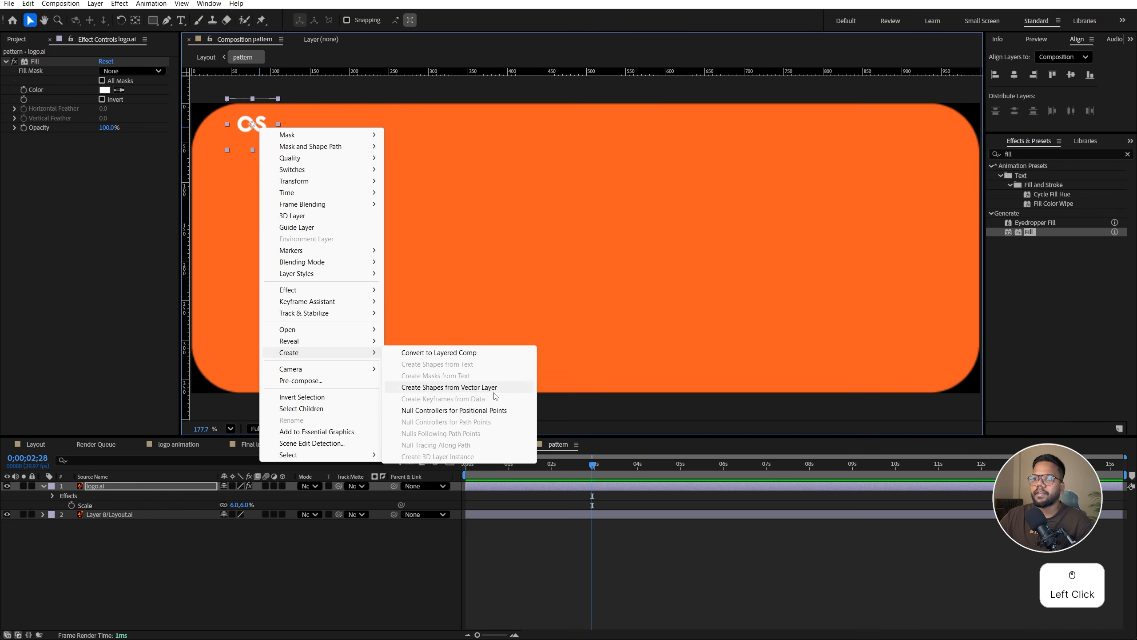
left_click(453, 388)
left_click(145, 498)
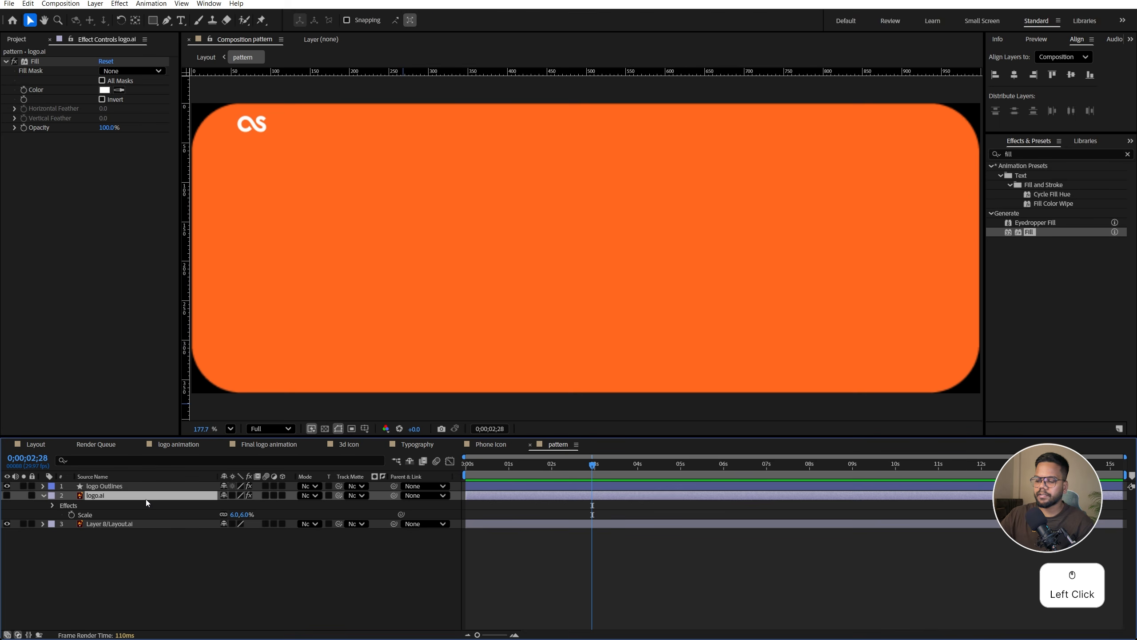
key("Delete")
left_click(243, 125)
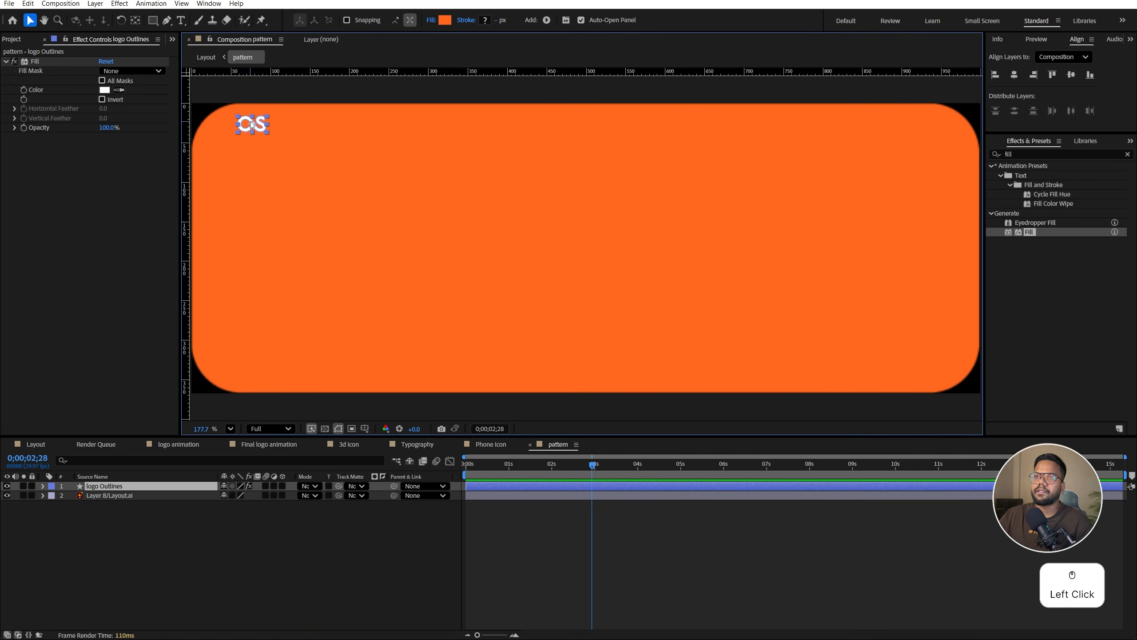
Place a horizontally flipped duplicate of the logo Outlines layer directly to the right of the original, at about X 111
scroll(269, 137, "up", 5)
left_click_drag(277, 142, 372, 150)
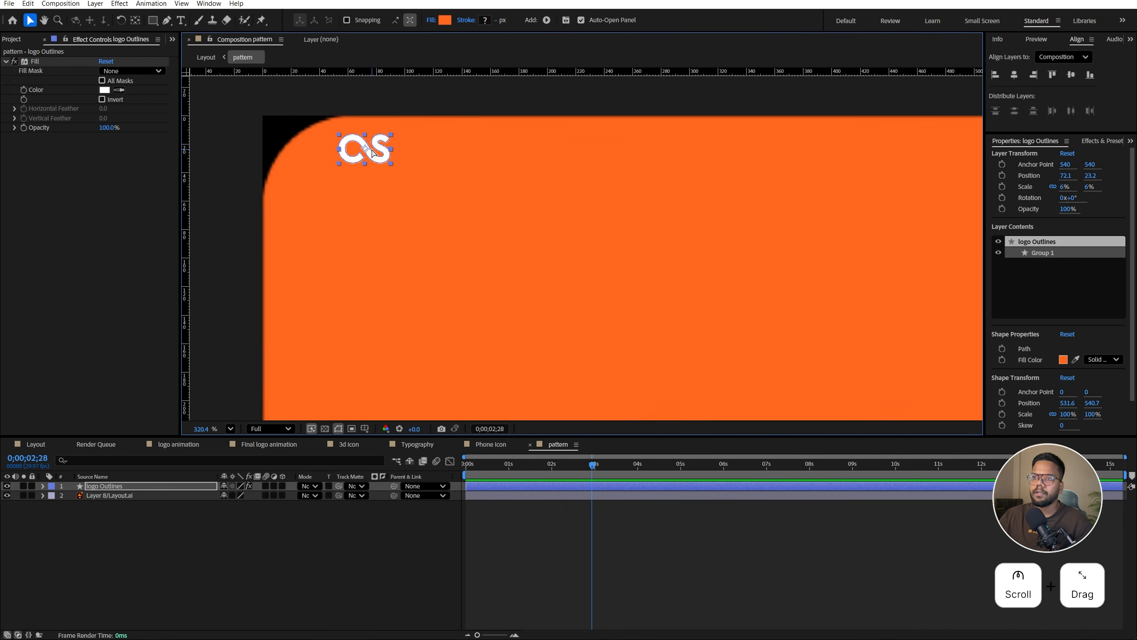
key("ctrl")
key("ctrl+d")
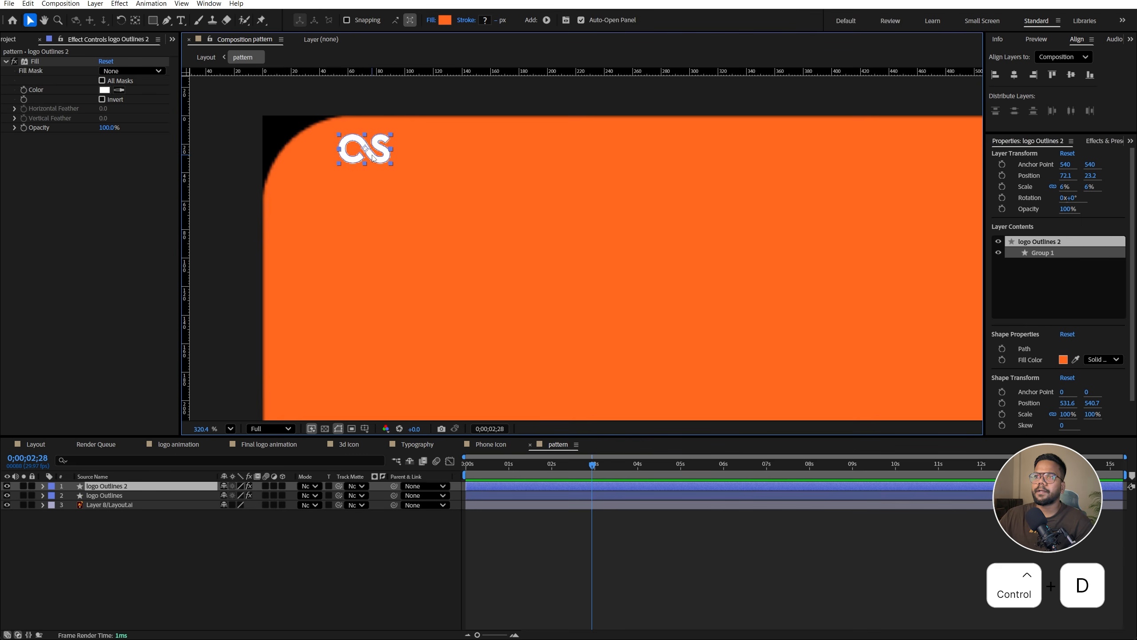
left_click_drag(376, 158, 431, 157)
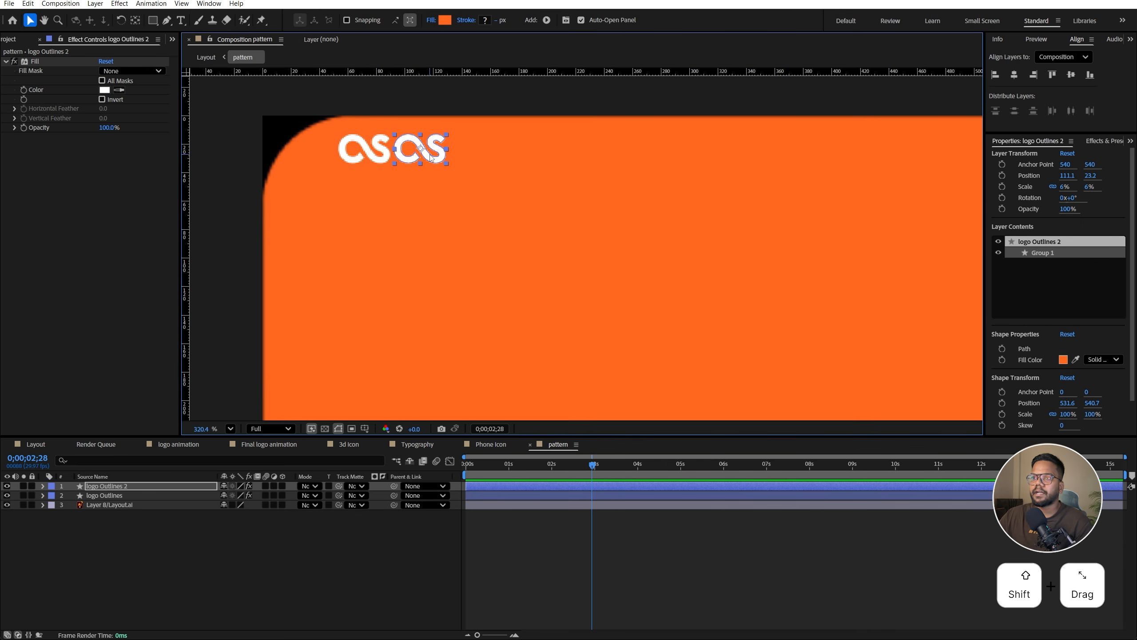
right_click(431, 157)
left_click(464, 207)
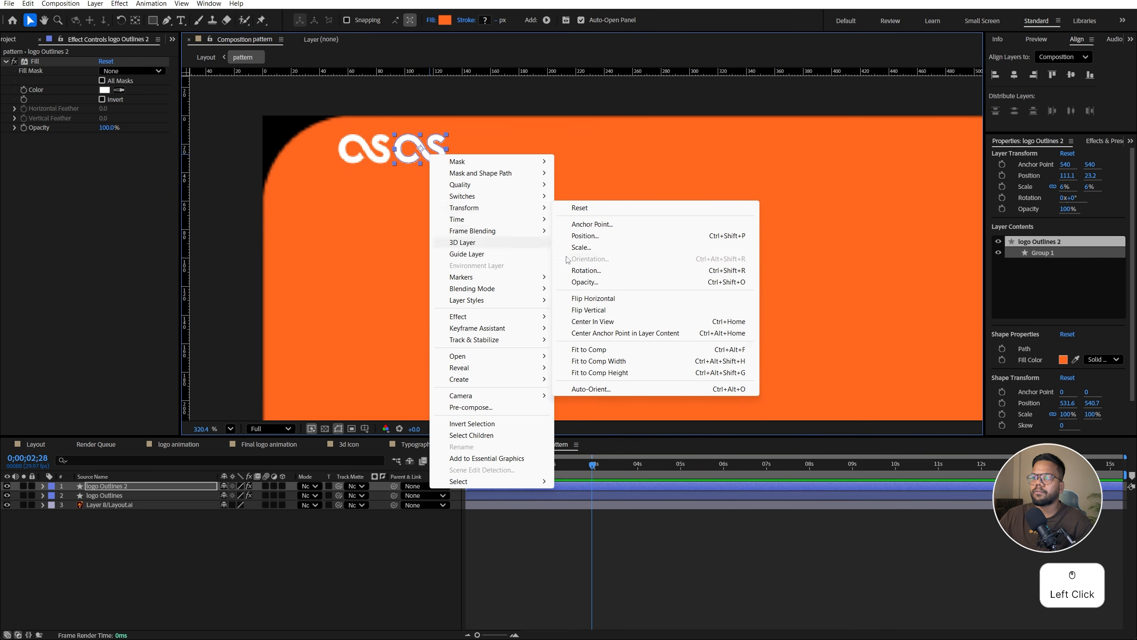
left_click(604, 304)
Duplicate the normal and flipped logo pair and place the copies beside it to form a row of four
left_click(406, 161, "shift")
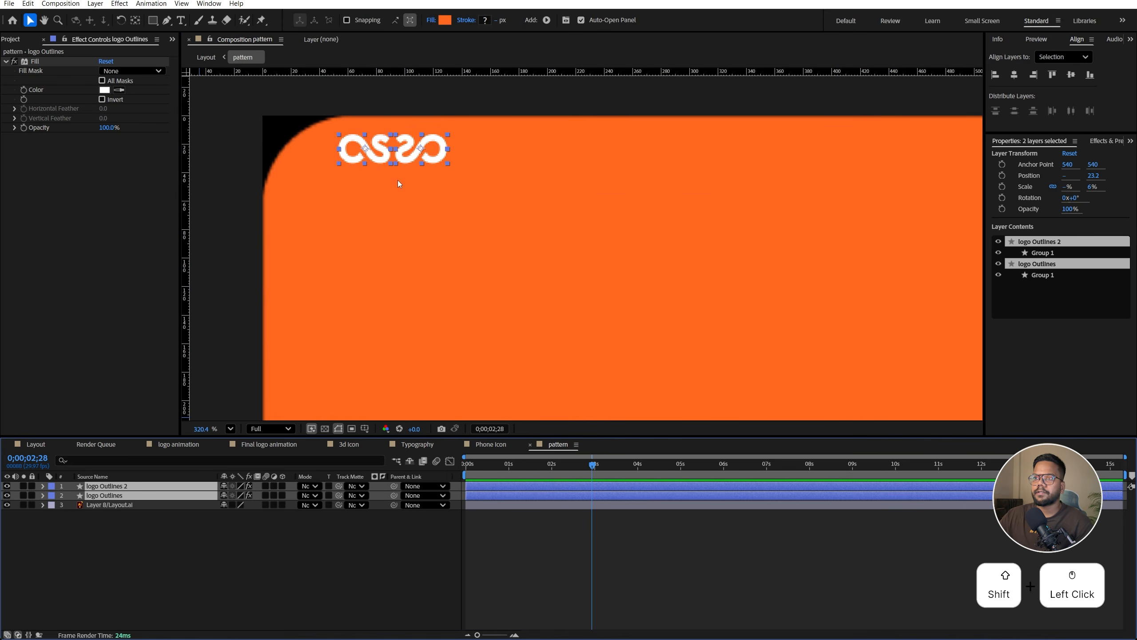
key("ctrl+d")
left_click_drag(405, 161, 522, 157)
scroll(493, 155, "down", 2)
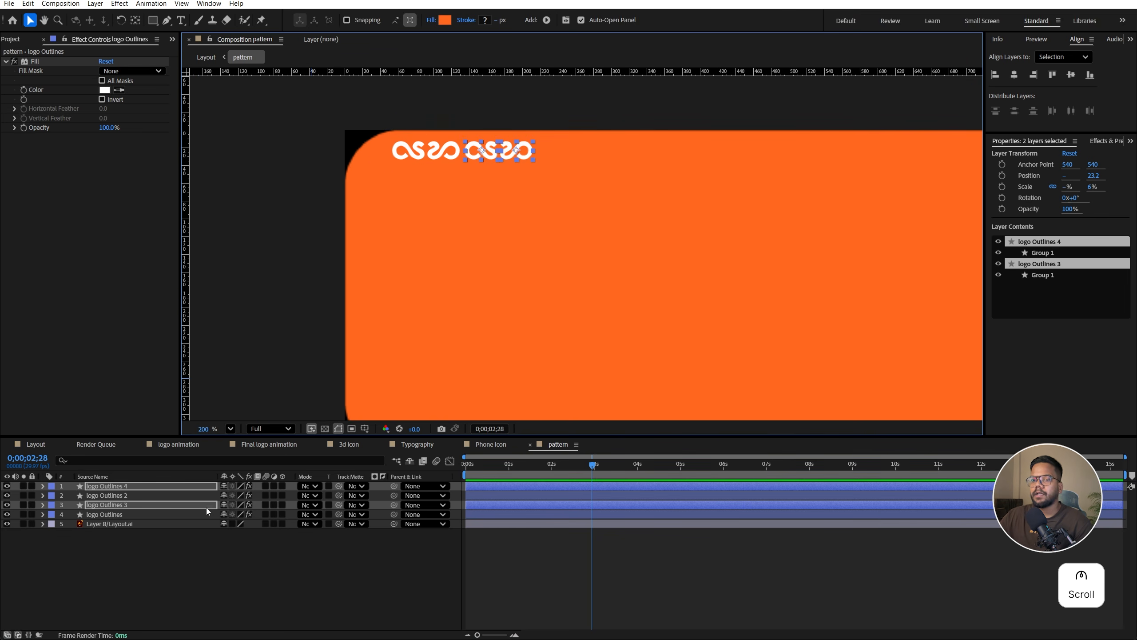
Pre-compose the four logo Outlines layers into a new composition named "icons pattern"
left_click(121, 514)
left_click(124, 487, "shift")
middle_click(260, 386)
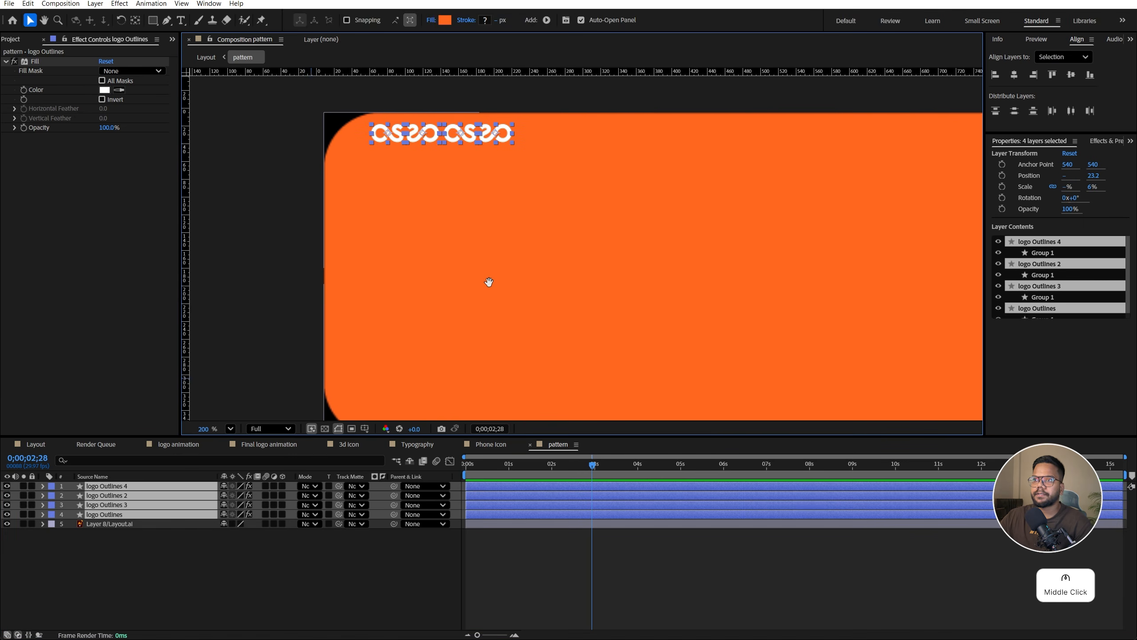
right_click(137, 500)
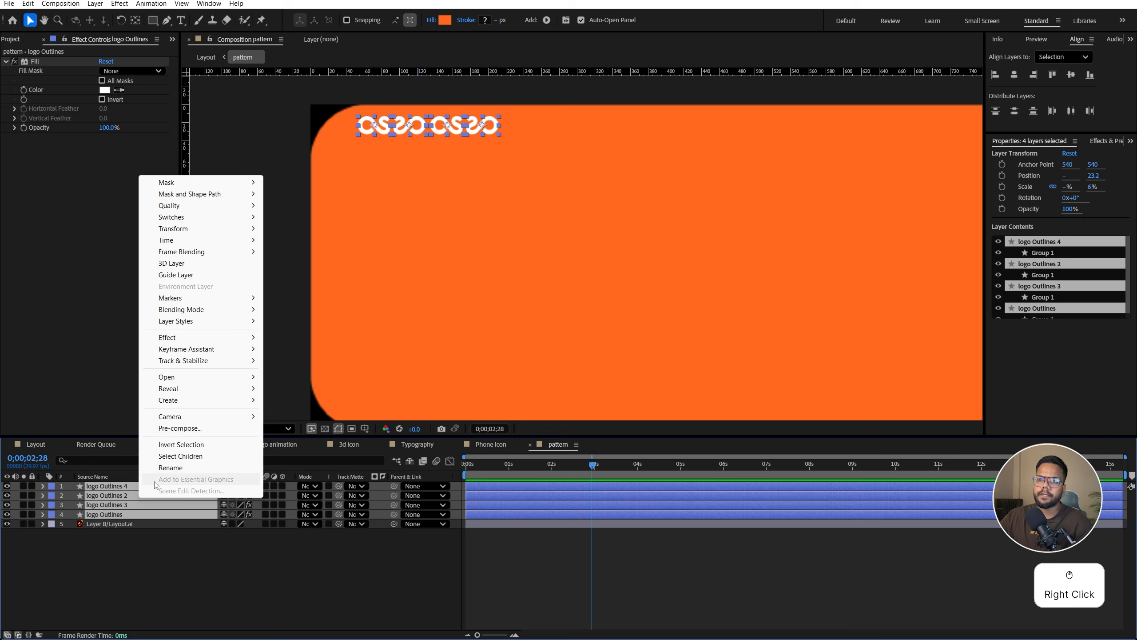
left_click(191, 430)
key("ctrl+a")
key("BackSpace")
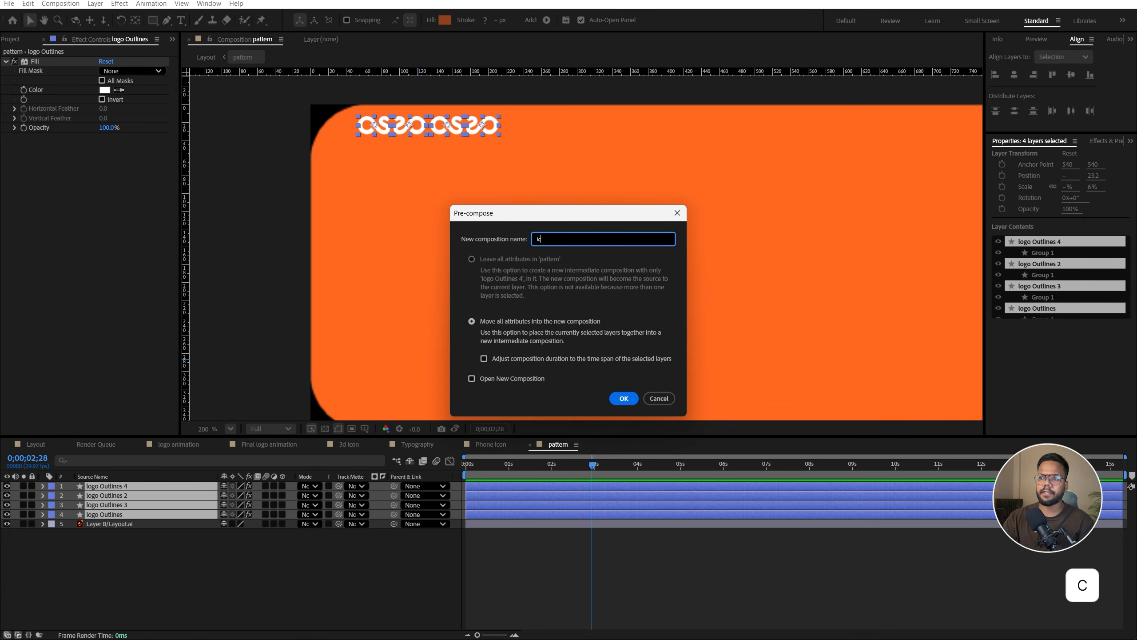
type("icons pattern")
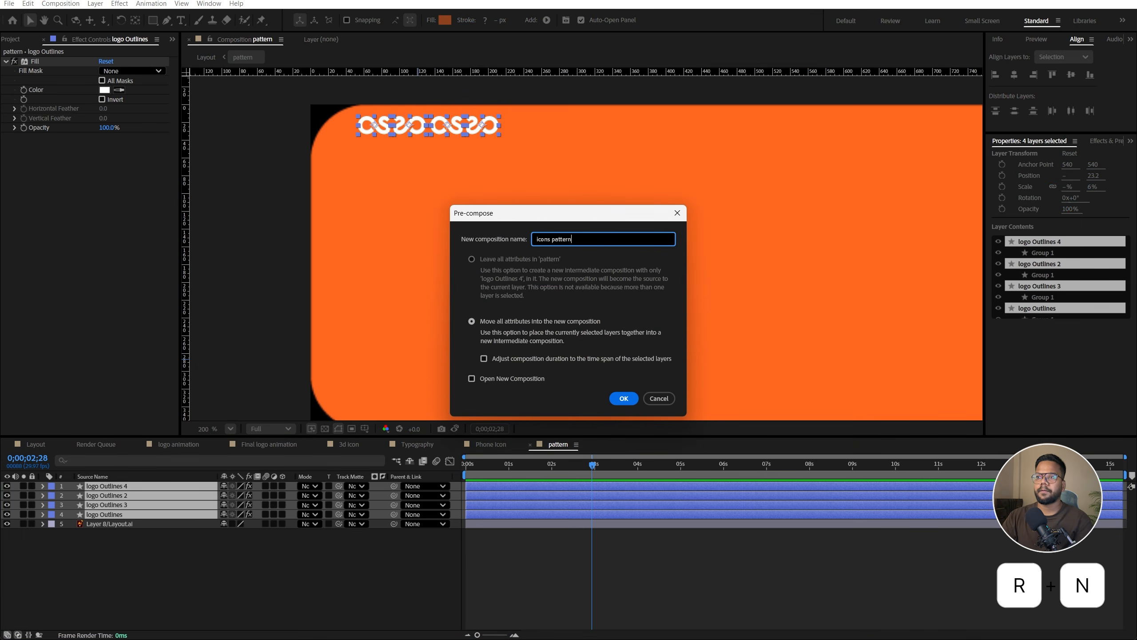
key("Return")
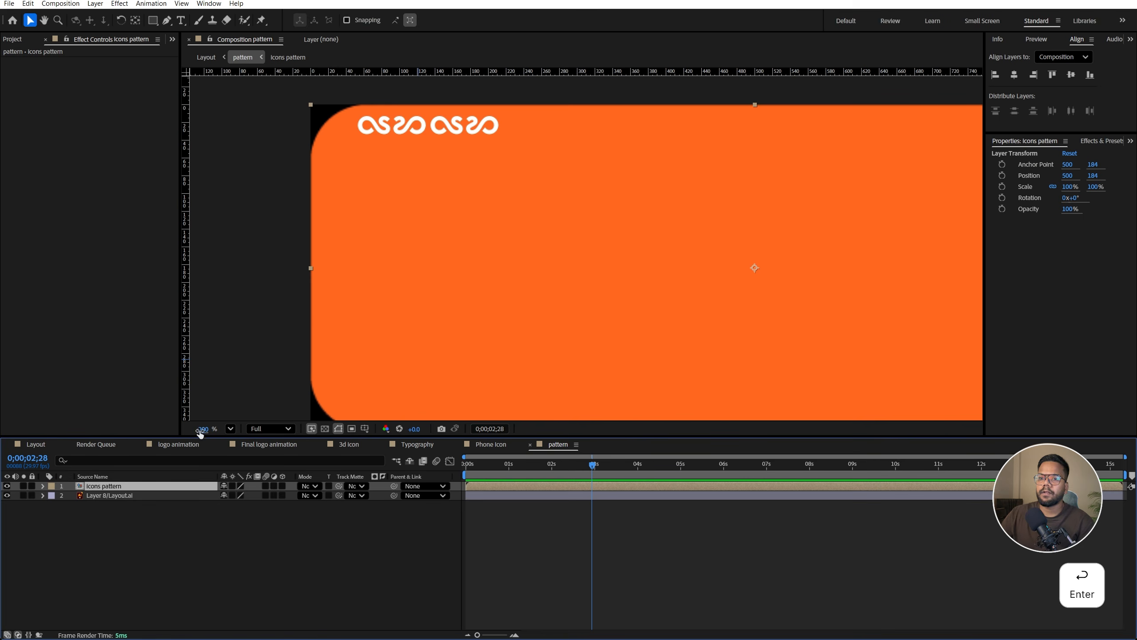
Open the icons pattern composition and draw a region of interest around the four logos
double_click(119, 486)
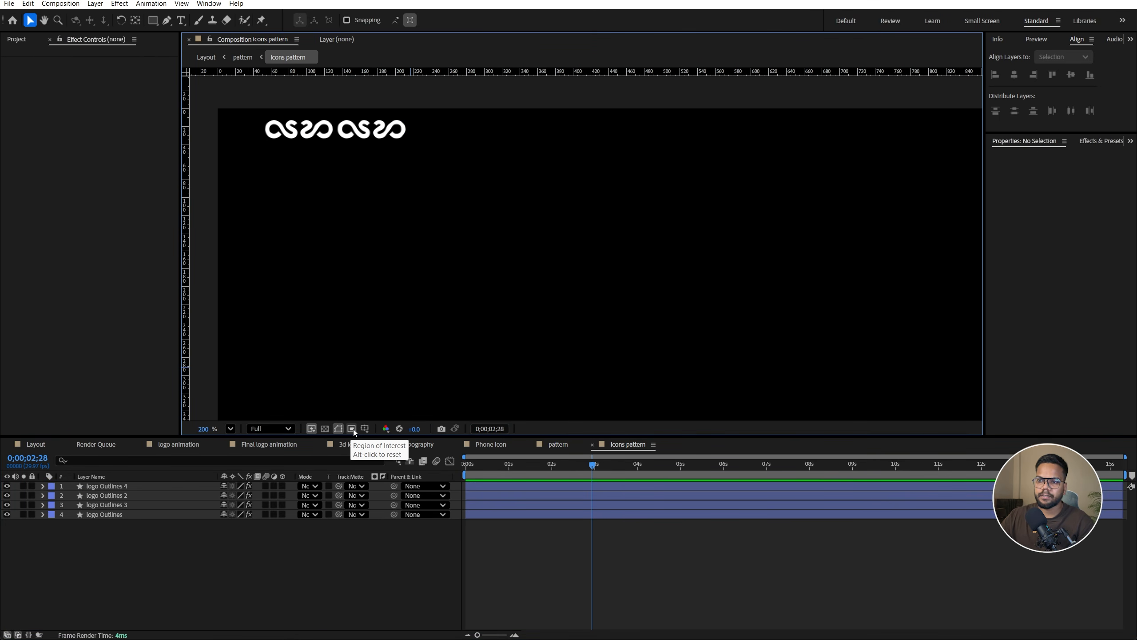
key("ctrl+1")
left_click(351, 428)
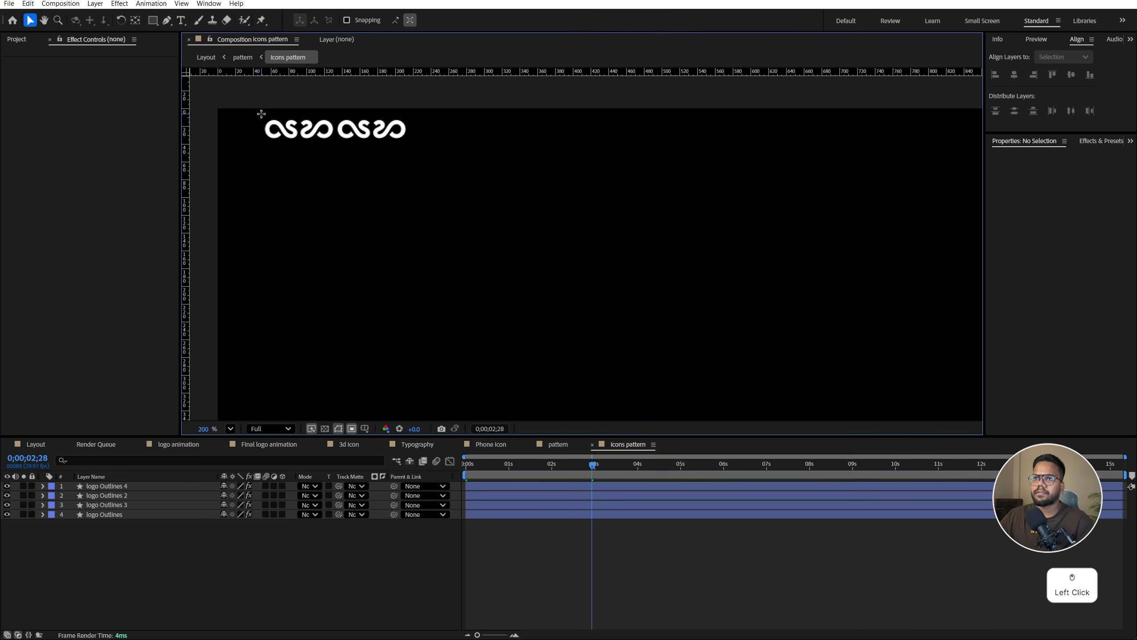
left_click_drag(259, 111, 306, 132)
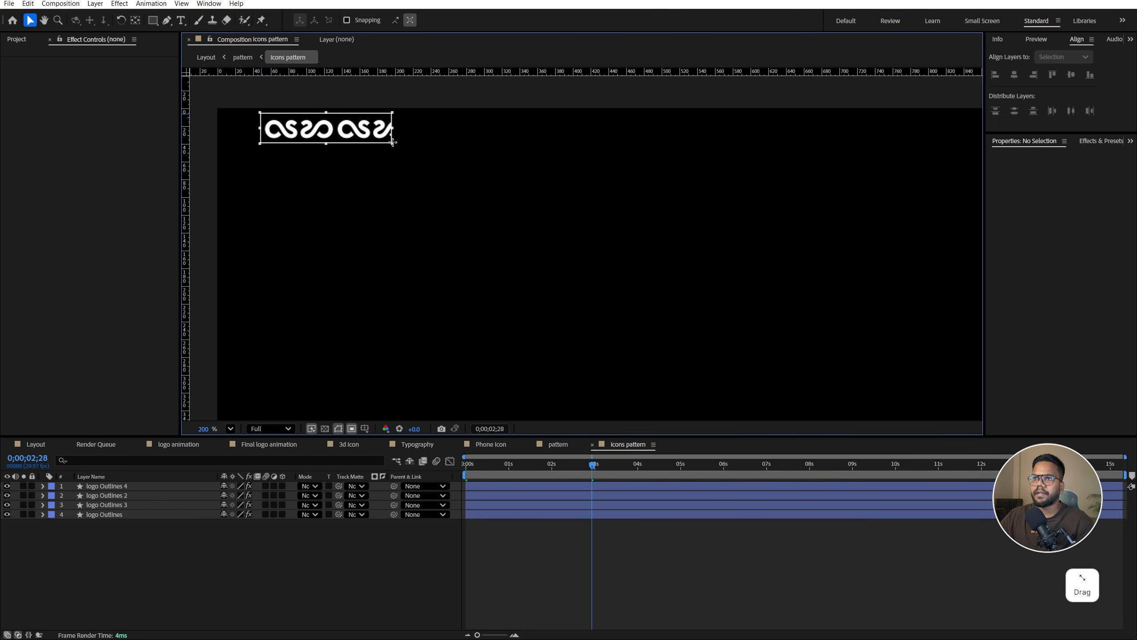
left_click_drag(402, 143, 407, 142)
Adjust the region of interest's side edges to fit closely around the logos and crop the composition to it
scroll(329, 108, "up", 3)
left_click_drag(211, 145, 354, 152)
scroll(354, 152, "up", 5)
left_click_drag(336, 159, 348, 158)
left_click_drag(851, 166, 516, 184)
left_click_drag(746, 181, 750, 182)
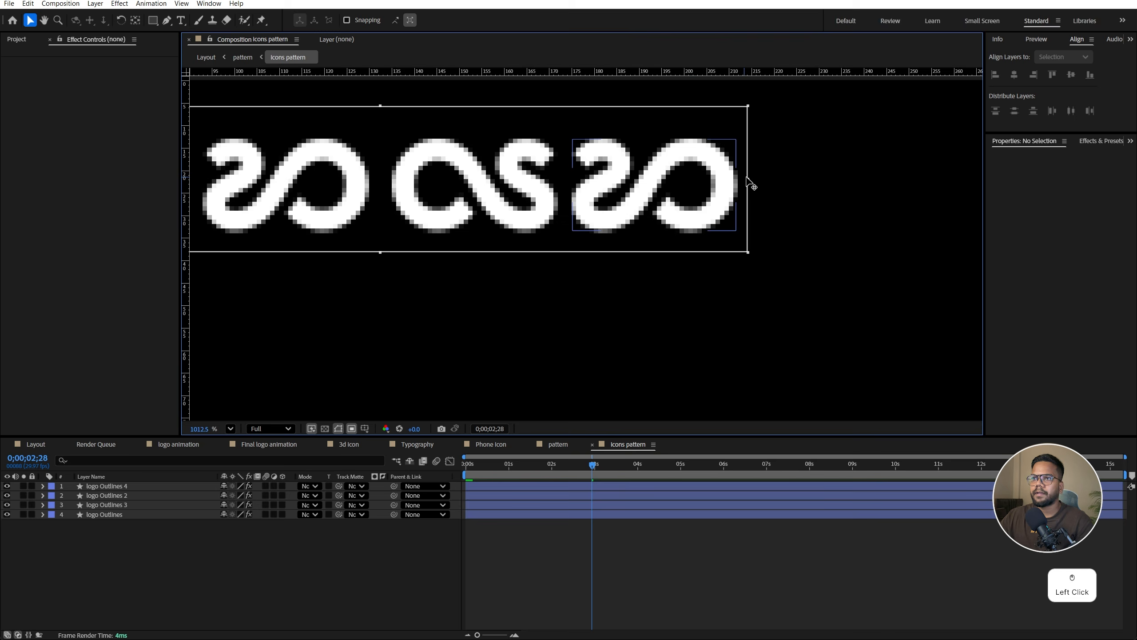
scroll(691, 235, "down", 4)
left_click(55, 4)
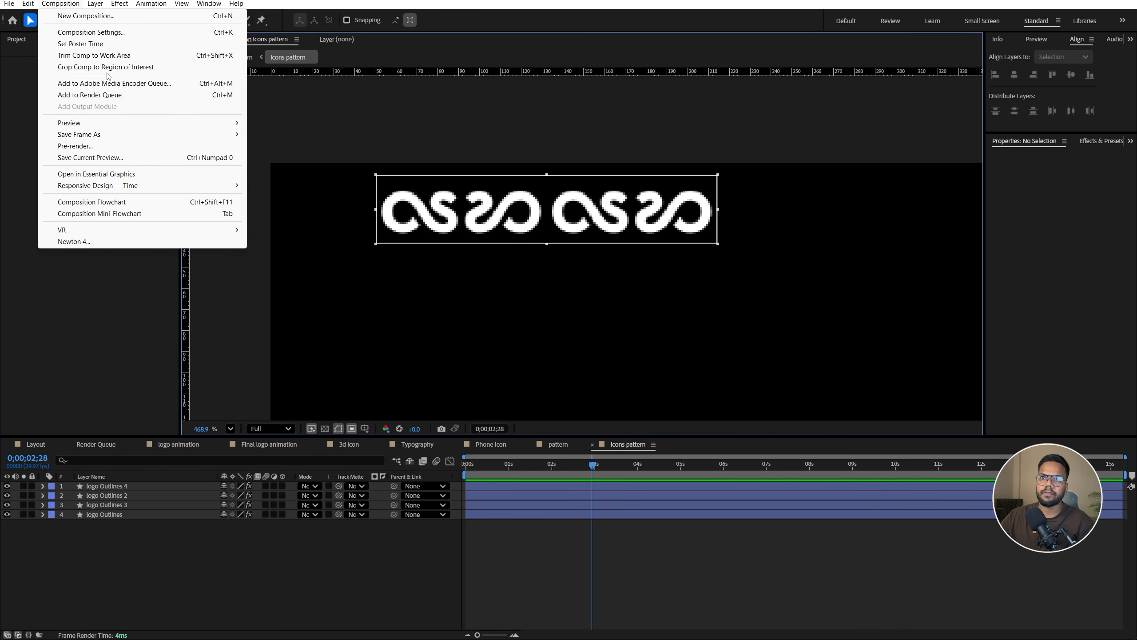
left_click(108, 67)
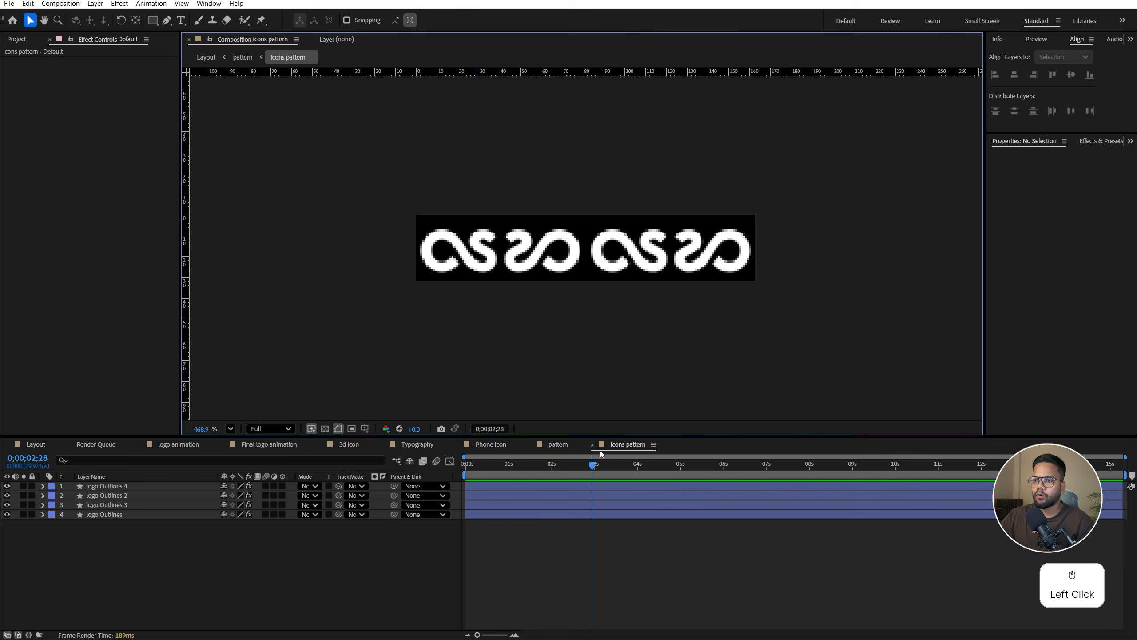
Apply the CC RepeTile effect to the icons pattern layer in the pattern composition
left_click(564, 443)
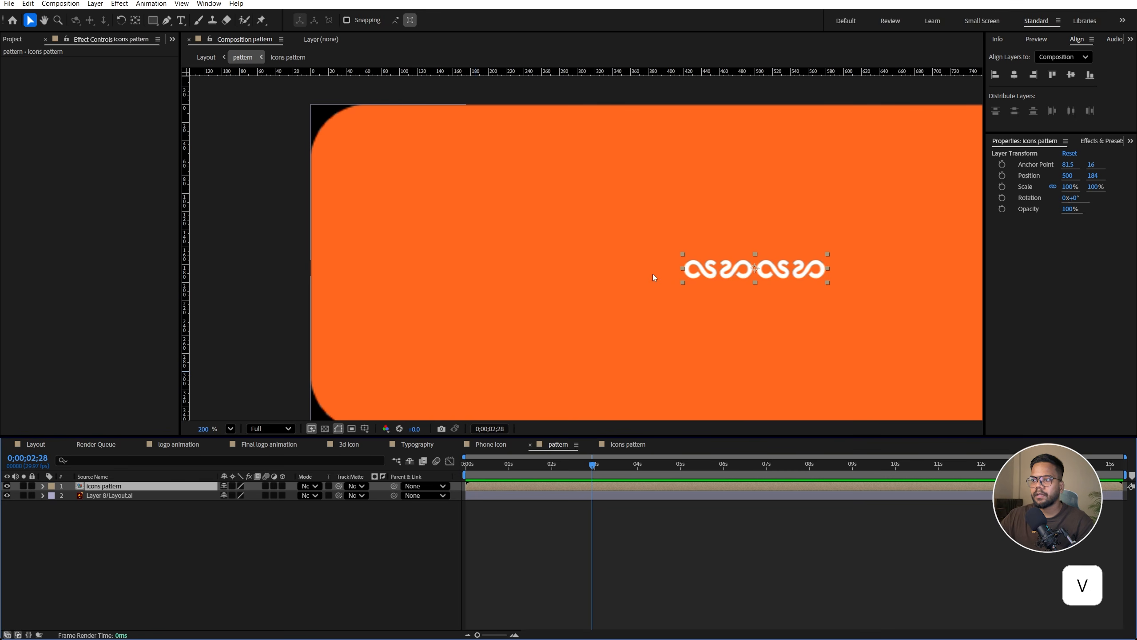
scroll(709, 272, "down", 3)
left_click_drag(772, 275, 601, 252)
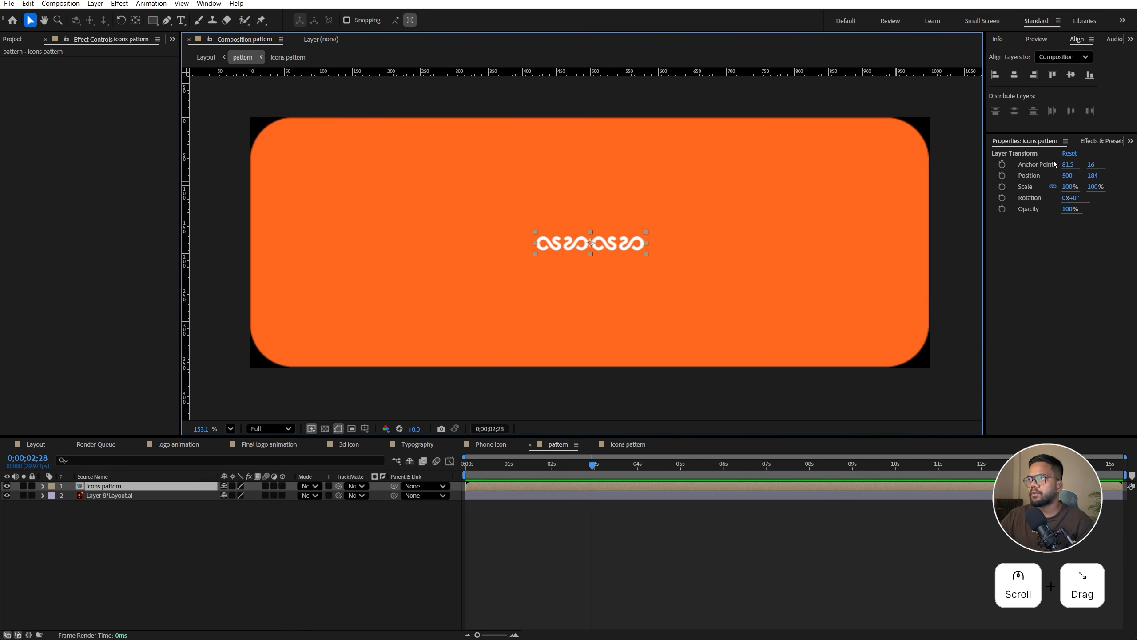
left_click(1097, 142)
left_click(1033, 153)
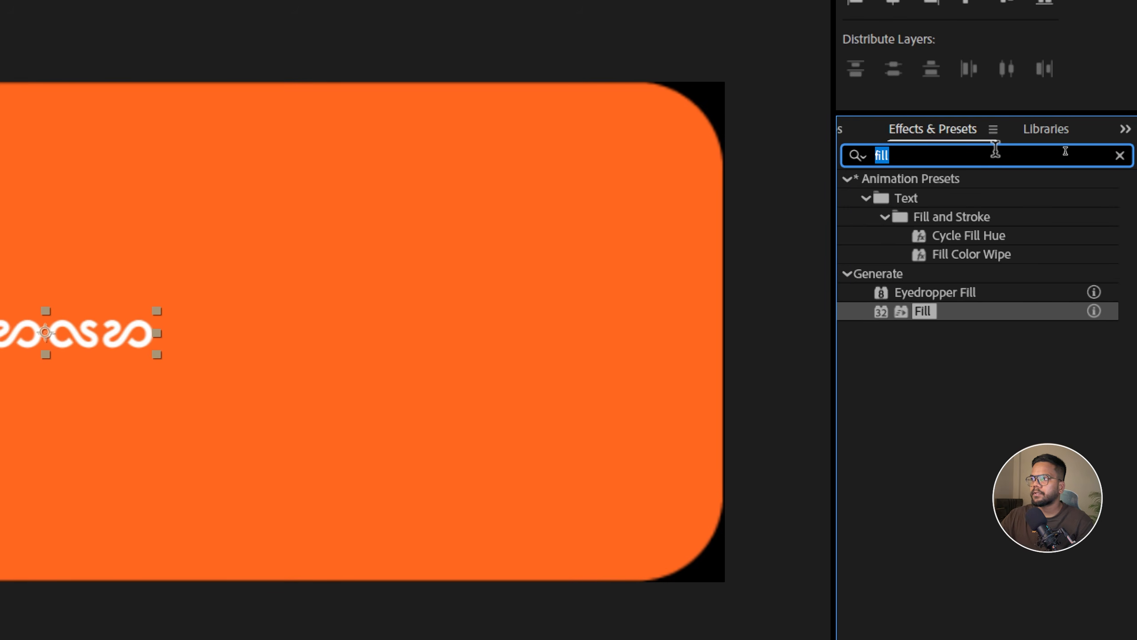
type("cc repe")
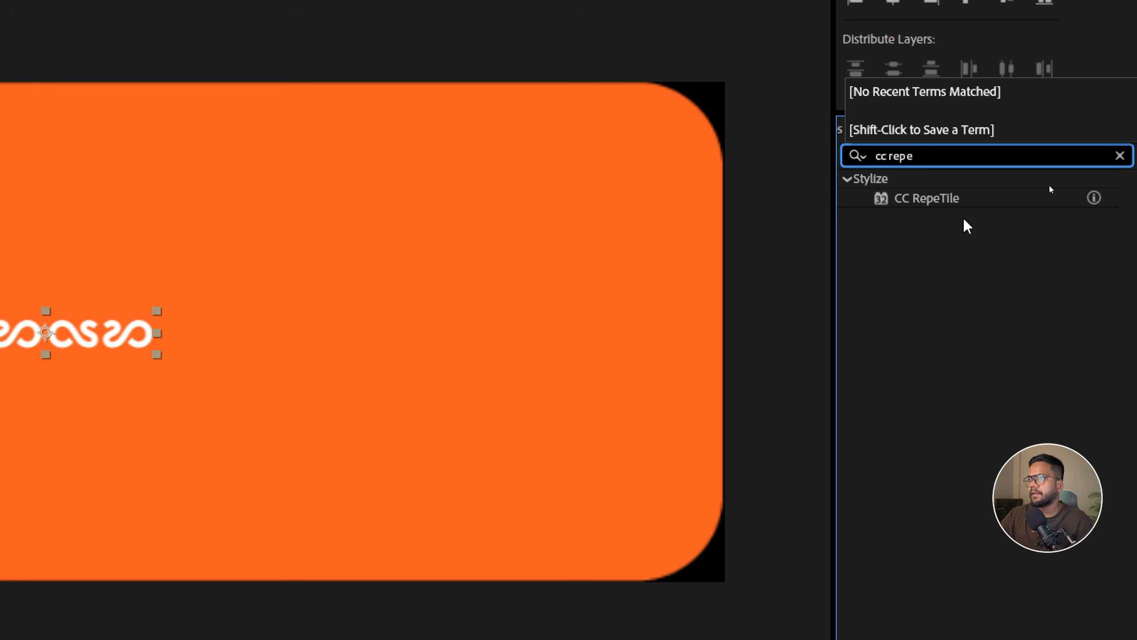
left_click(955, 197)
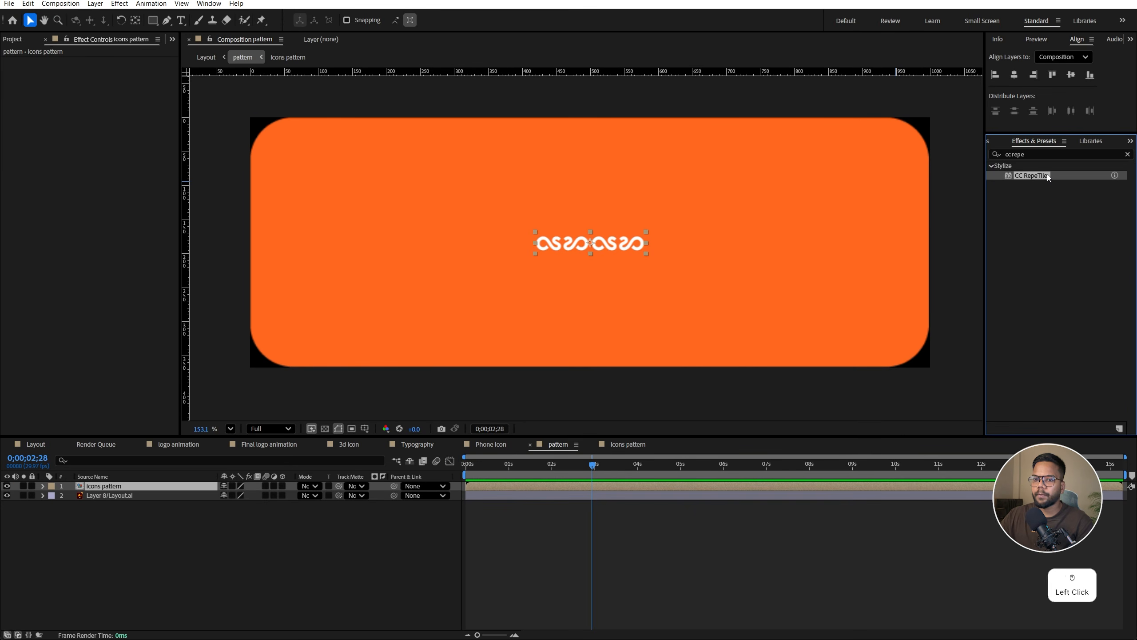
left_click_drag(956, 200, 180, 488)
Set CC RepeTile's Expand Left and Expand Right both to 1000 on the icons pattern layer
left_click_drag(101, 81, 171, 82)
key("ctrl+z")
left_click(103, 81)
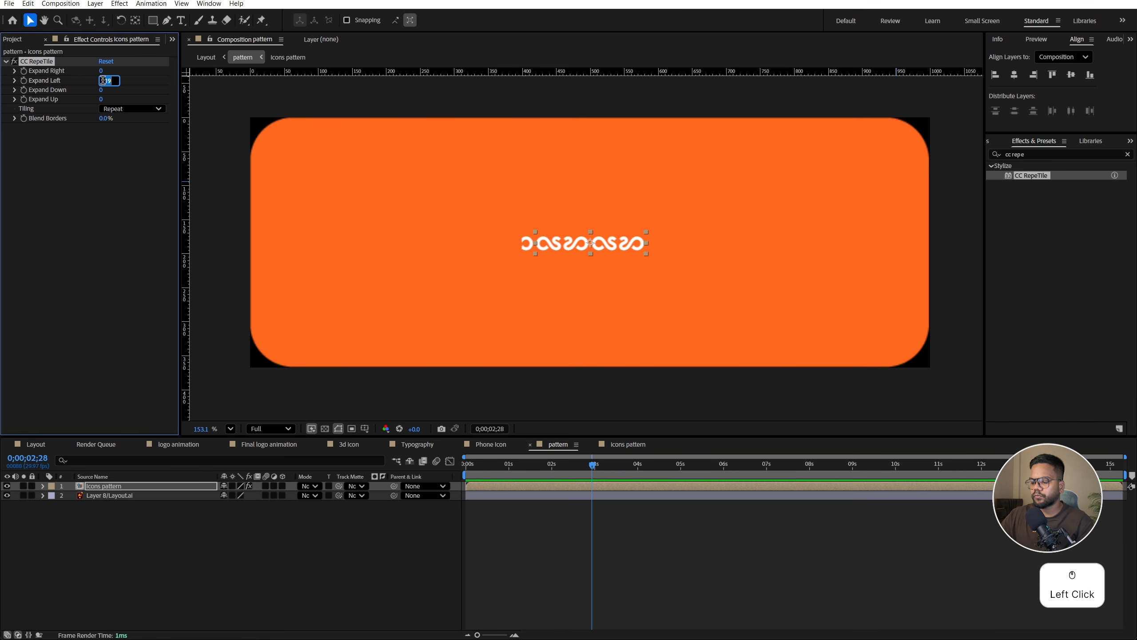
type("10")
key("Return")
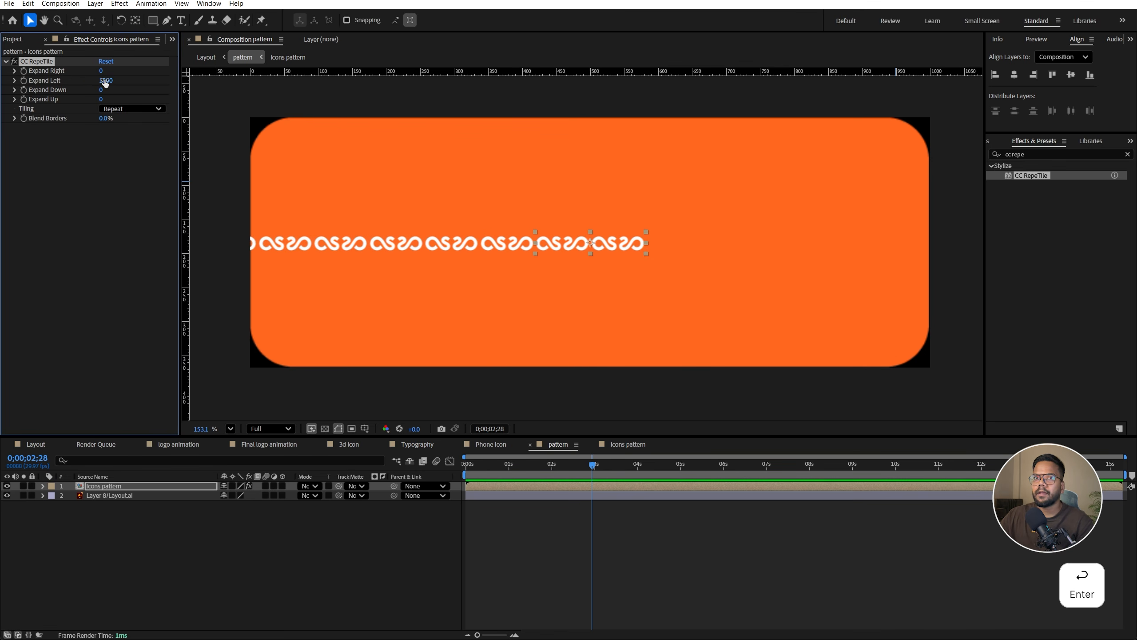
left_click(102, 70)
type("1")
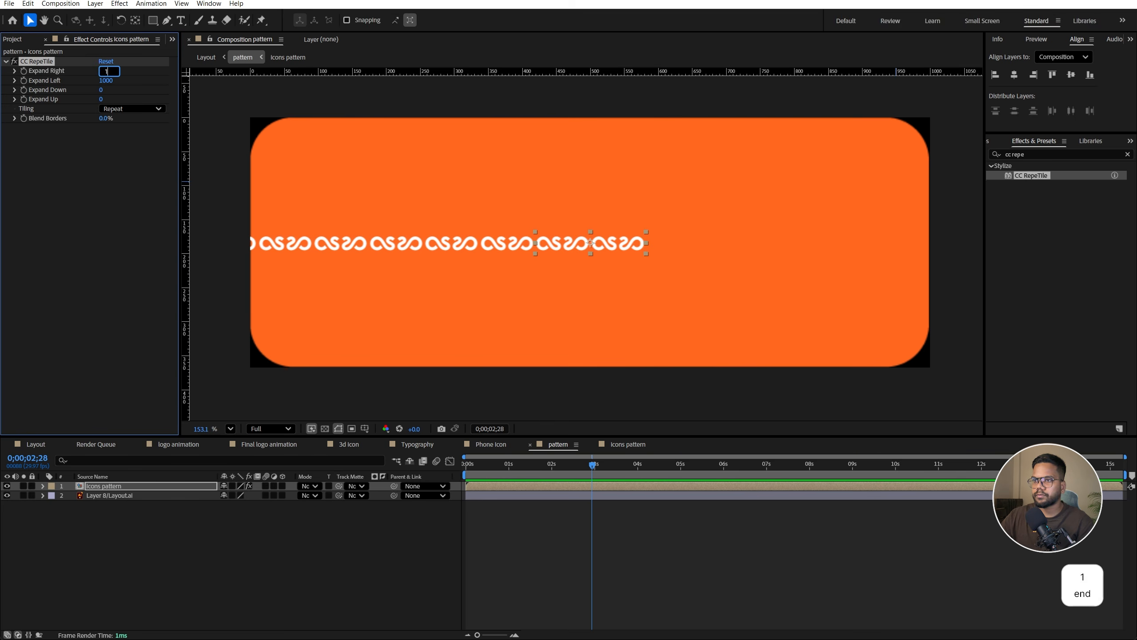
type("000")
key("Return")
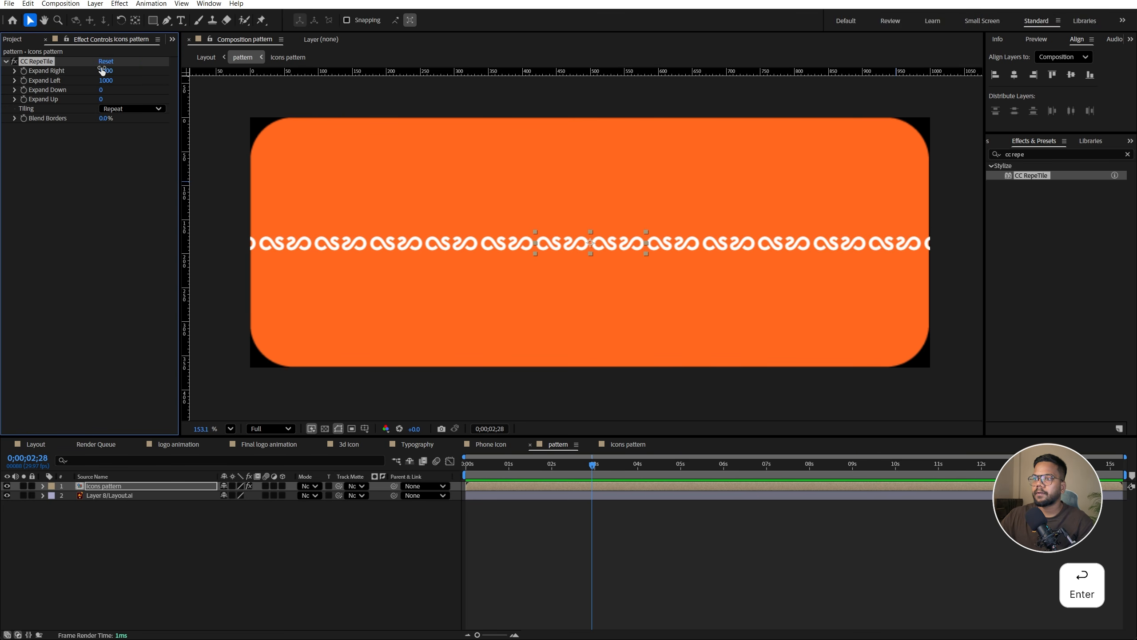
Move the logo row to the card's upper edge and keyframe its Position at 1010, 20.7 on the first frame
key("ctrl+z")
left_click_drag(588, 241, 589, 127)
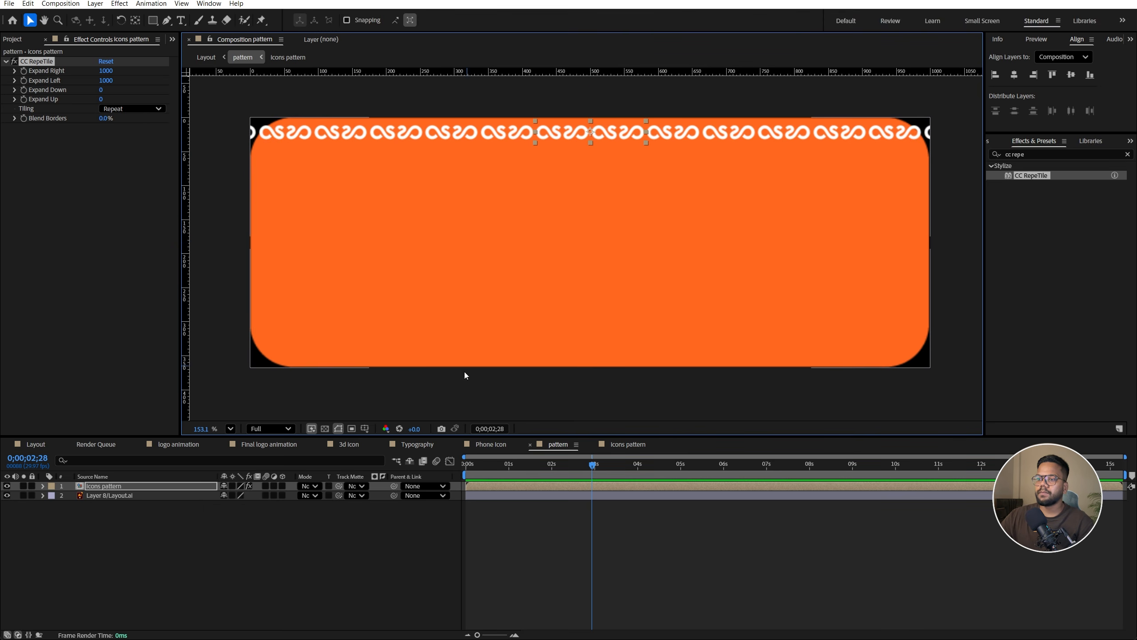
left_click_drag(474, 469, 396, 461)
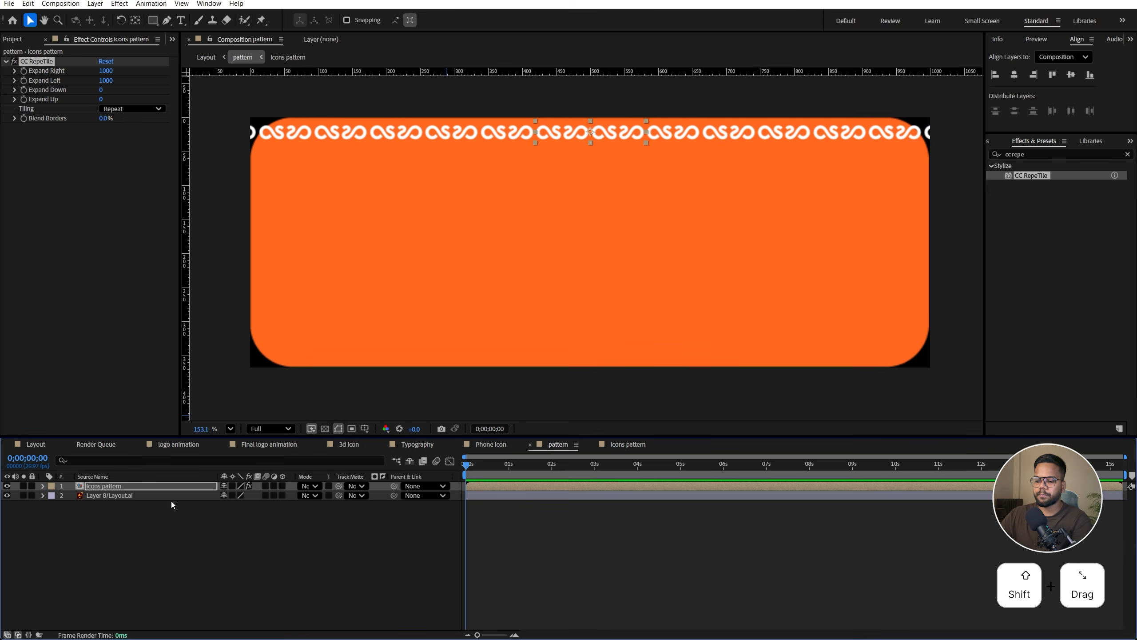
key("p")
left_click_drag(248, 496, 511, 496)
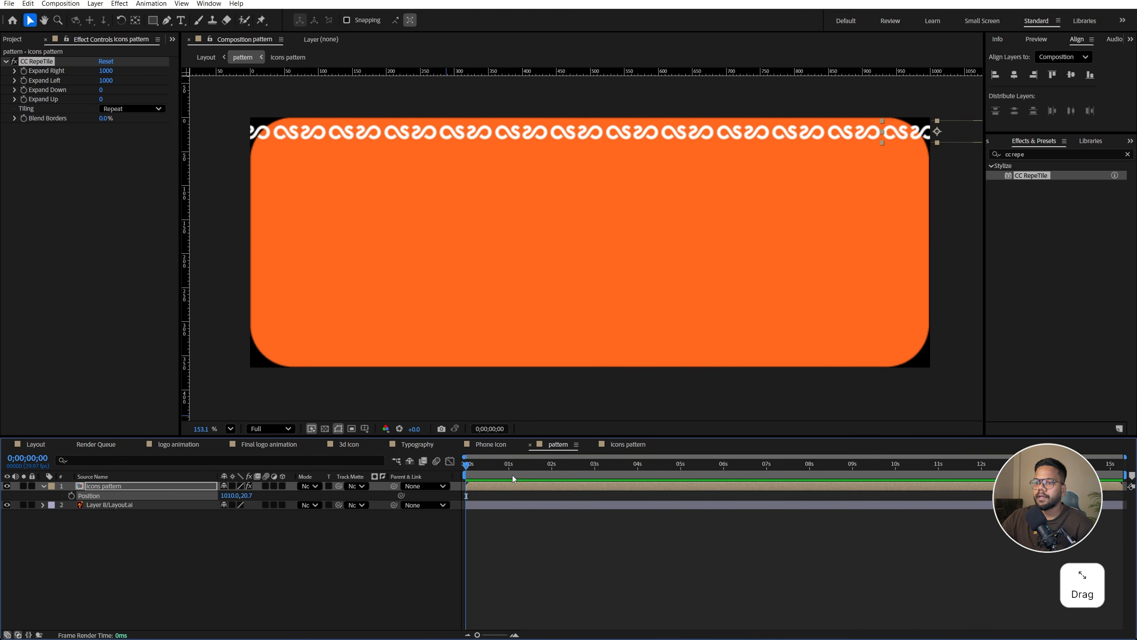
left_click(71, 495)
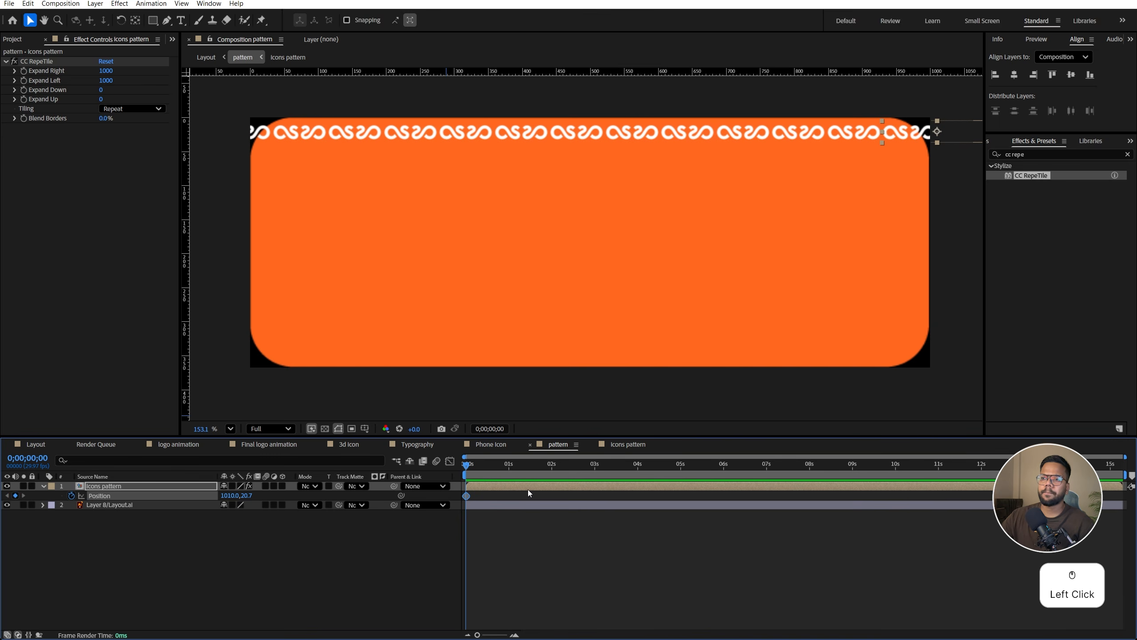
Keyframe the row's Position far to the left at 0;00;15;08 and preview the scrolling motion from the start
left_click_drag(466, 464, 1106, 474)
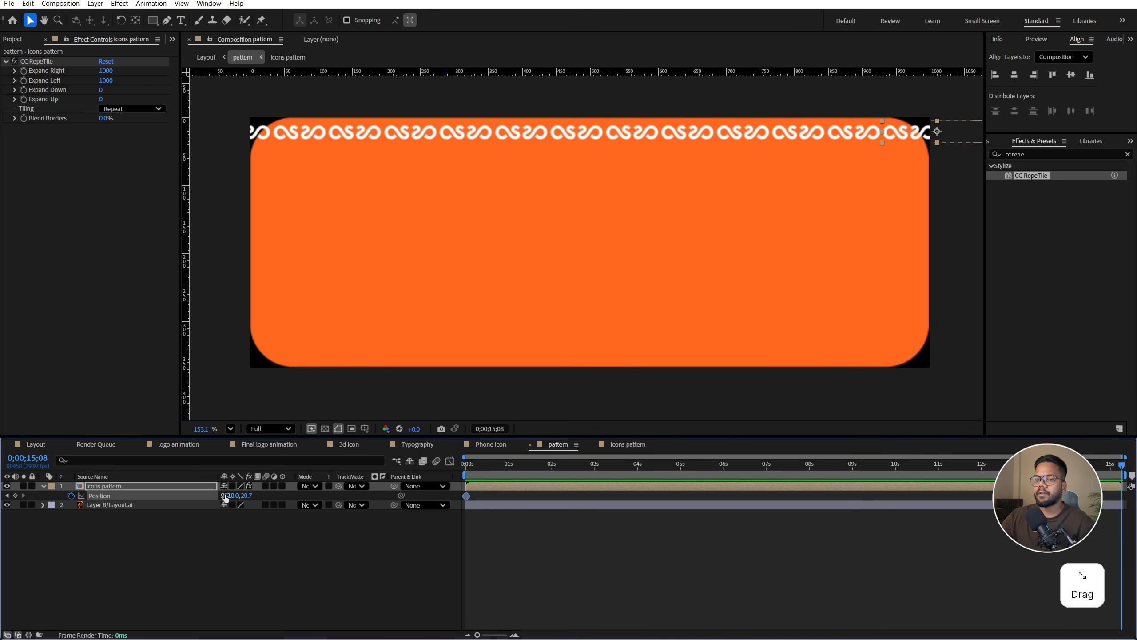
left_click_drag(226, 497, 172, 502)
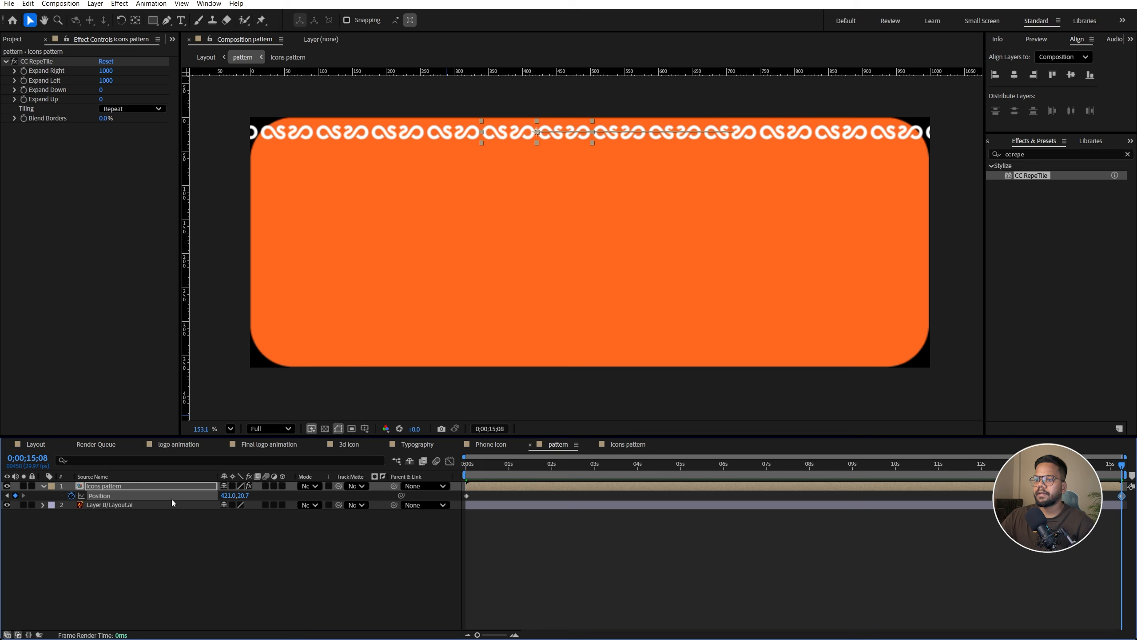
key("space")
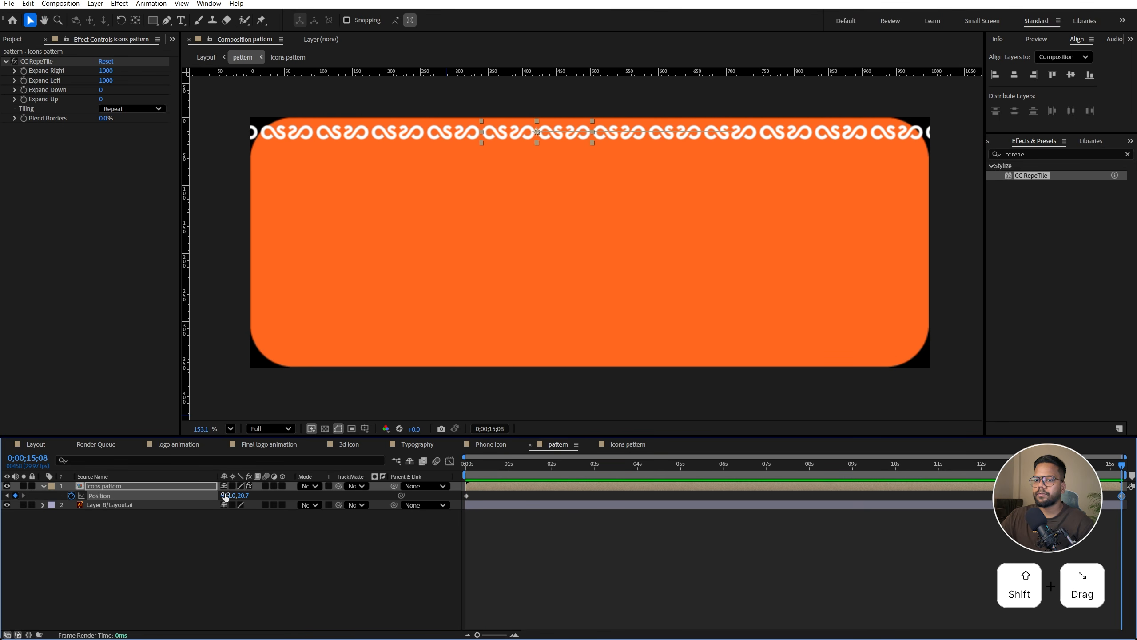
left_click_drag(226, 496, 209, 496)
key("Home")
key("space")
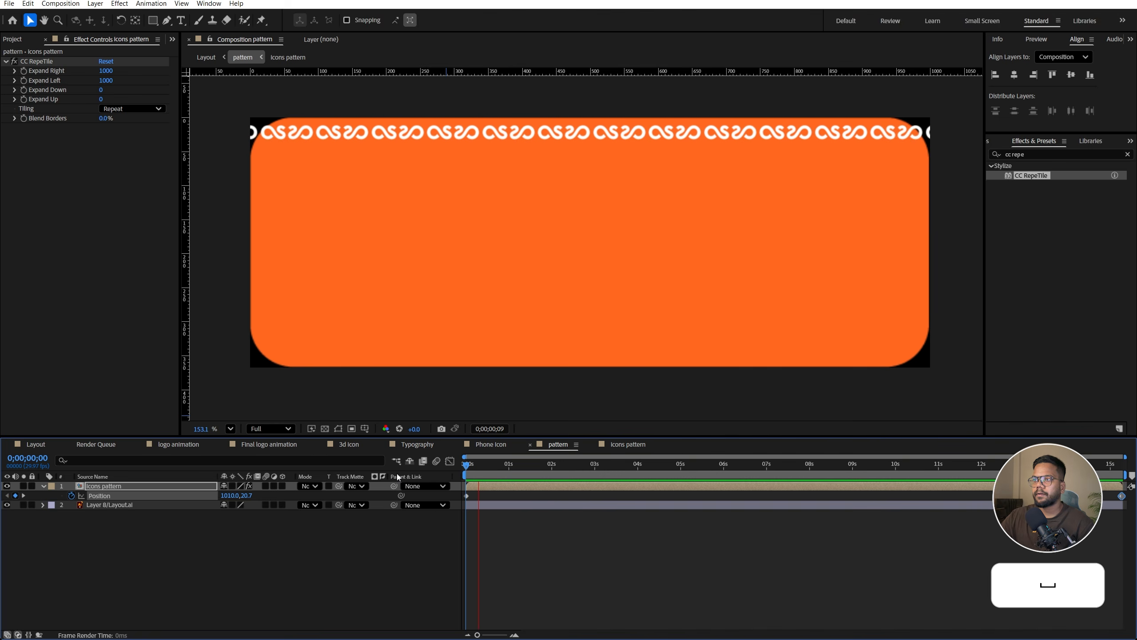
left_click(146, 487)
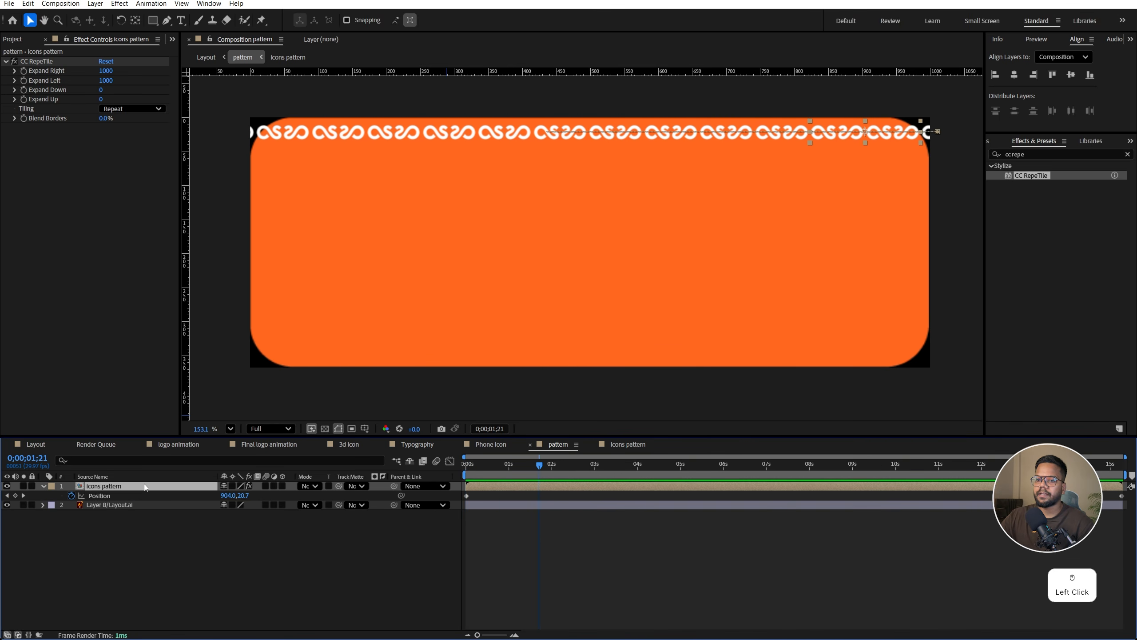
Duplicate the icons pattern row and offset the copy below it using a Transform effect with Position 81.5, 43.0
left_click(43, 486)
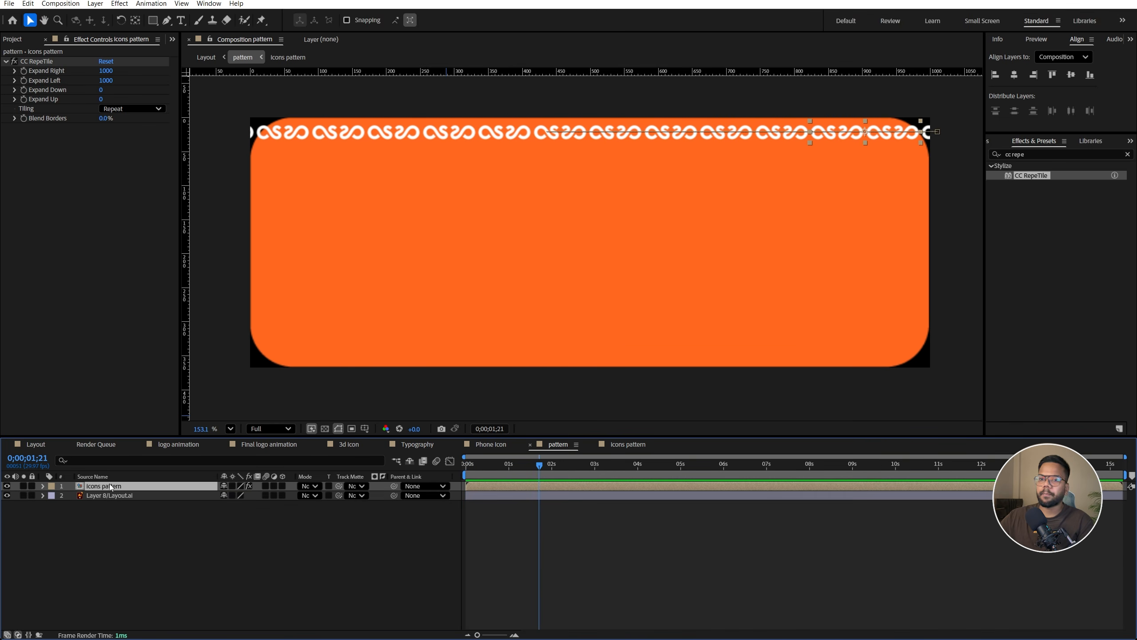
key("ctrl+d")
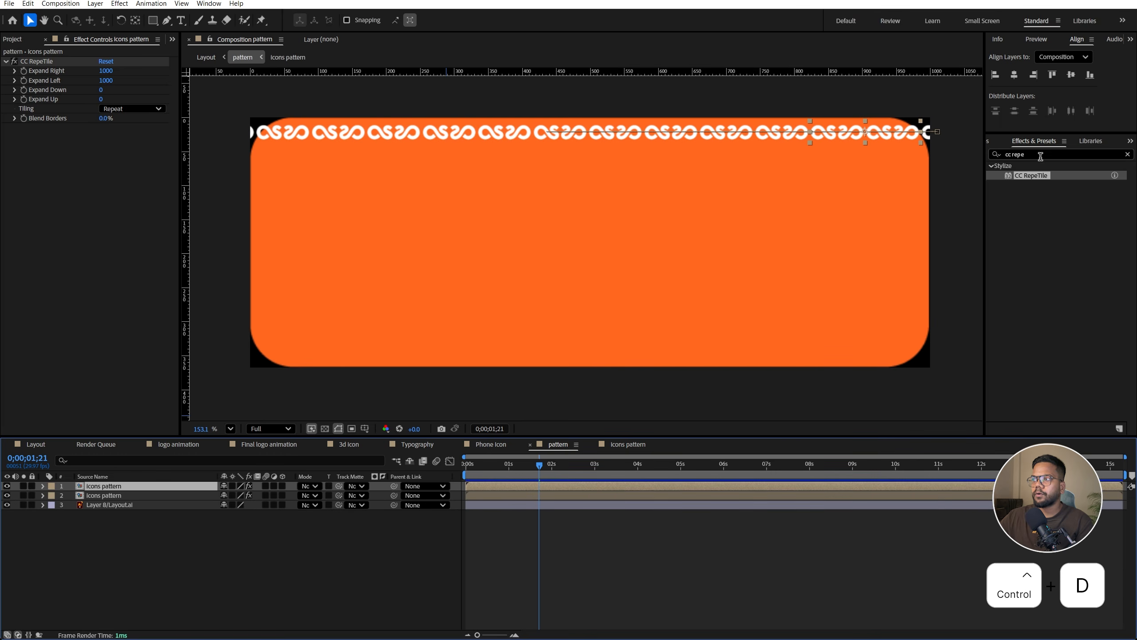
left_click_drag(1044, 154, 1018, 154)
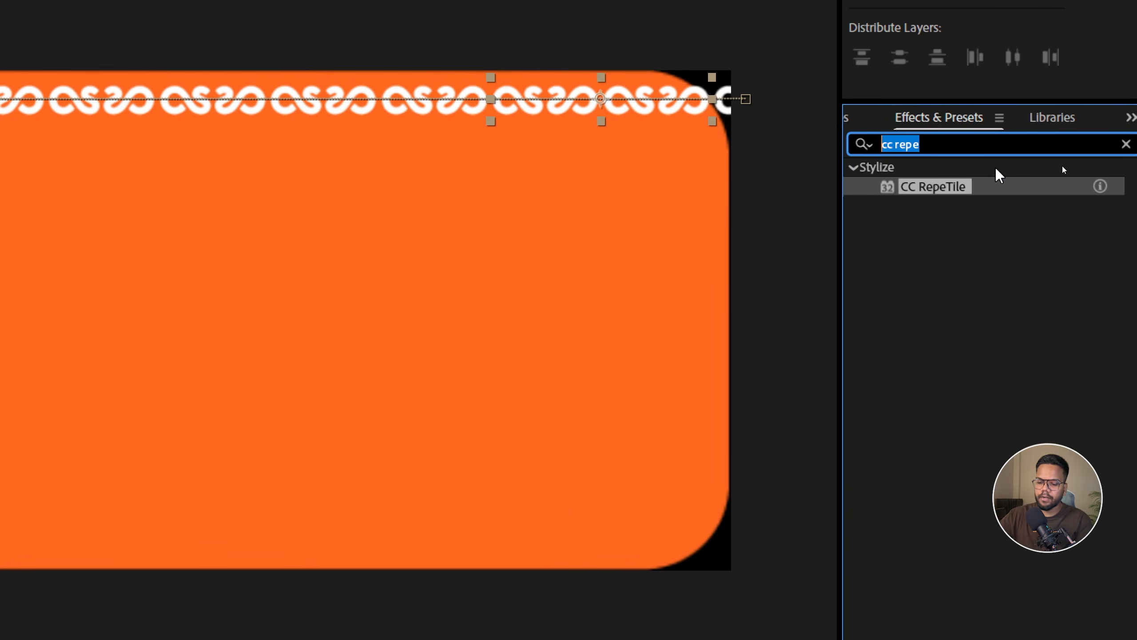
type("tr")
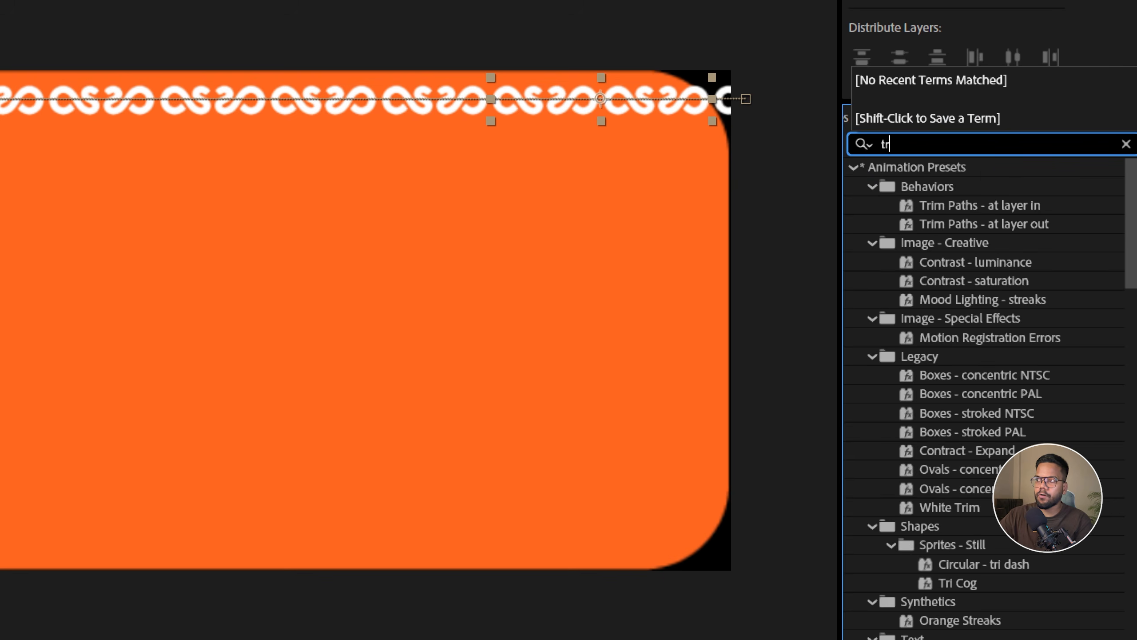
type("ansfo")
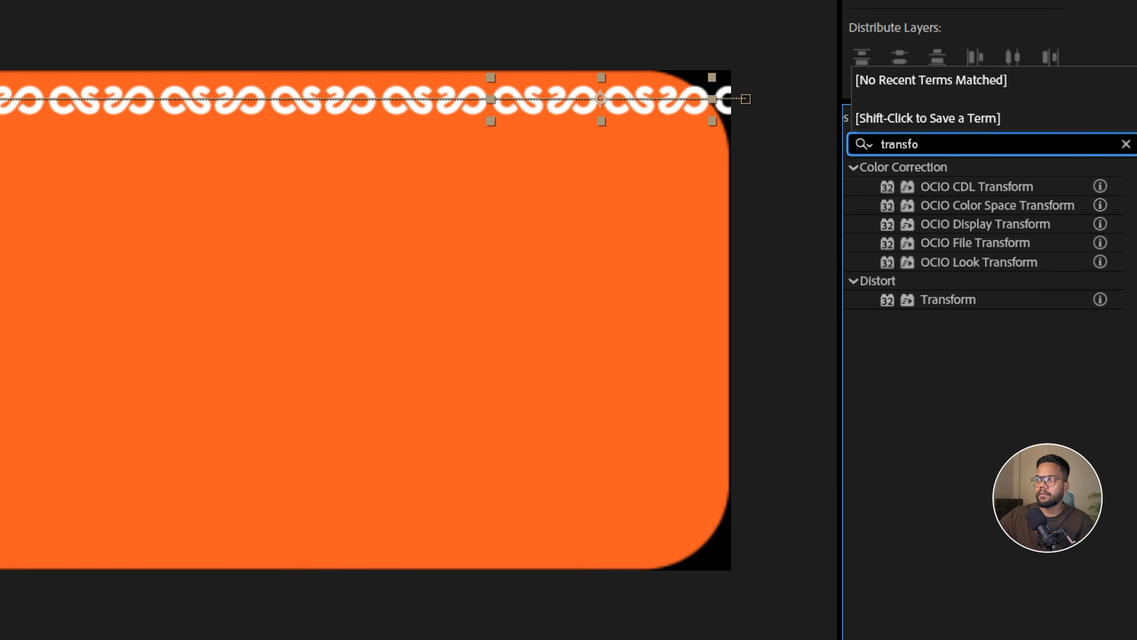
left_click(952, 300)
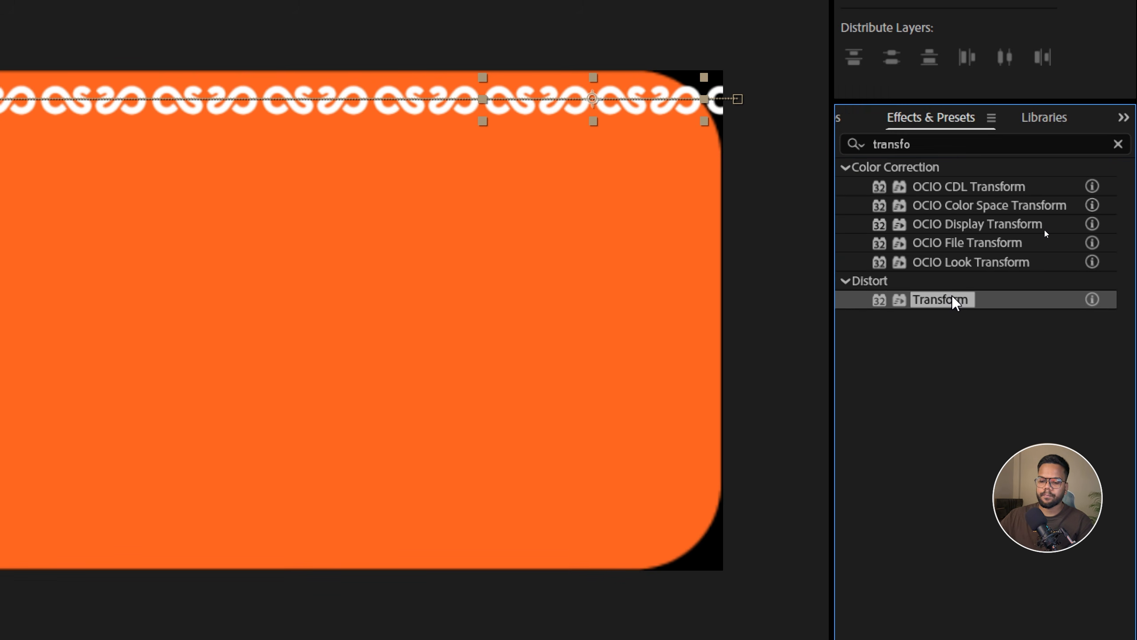
key("ctrl+1")
left_click_drag(1045, 229, 184, 489)
key("ctrl+z")
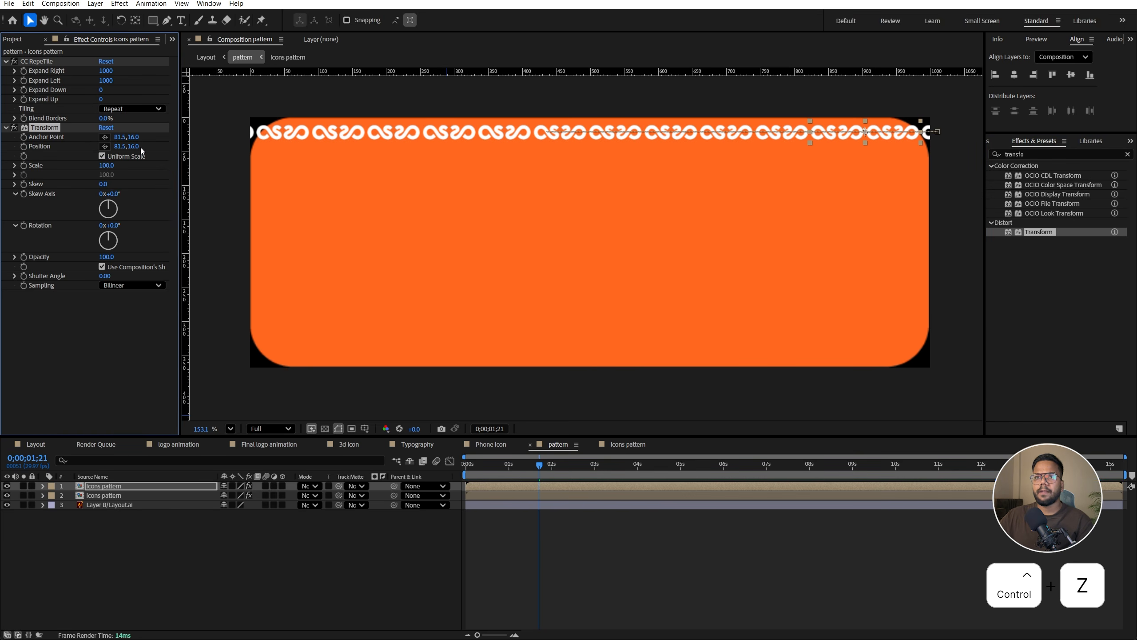
left_click_drag(135, 147, 153, 145)
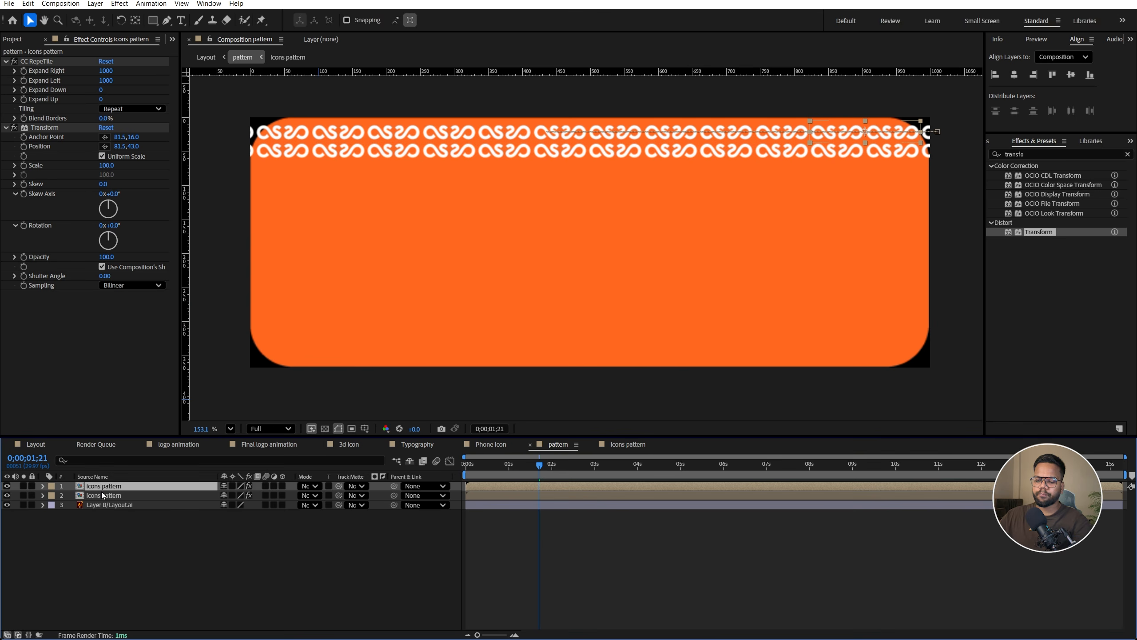
Swap the copied row's first and last Position keyframes so it scrolls in the opposite direction, and preview it from the start
key("u")
left_click(467, 496)
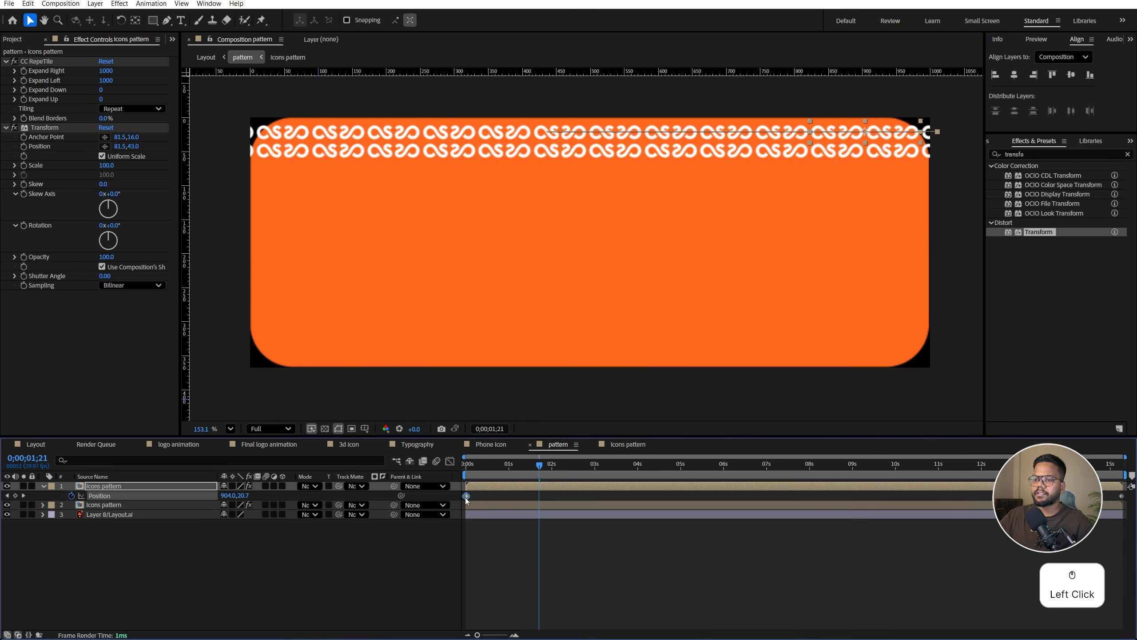
left_click_drag(865, 132, 937, 131)
left_click_drag(1103, 500, 1088, 498)
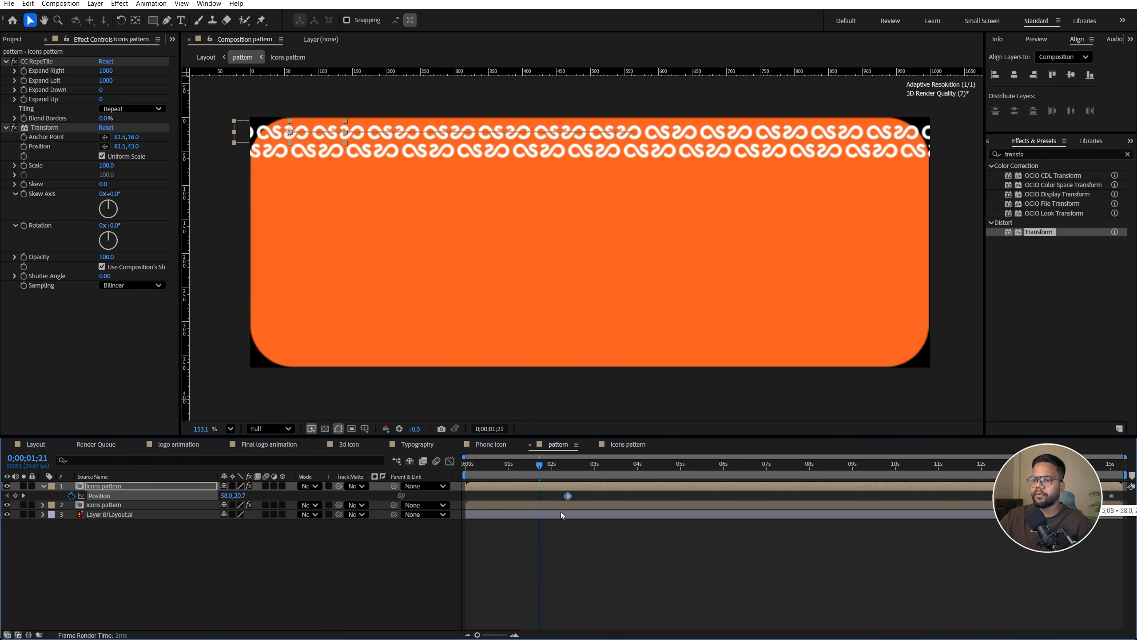
left_click(465, 497)
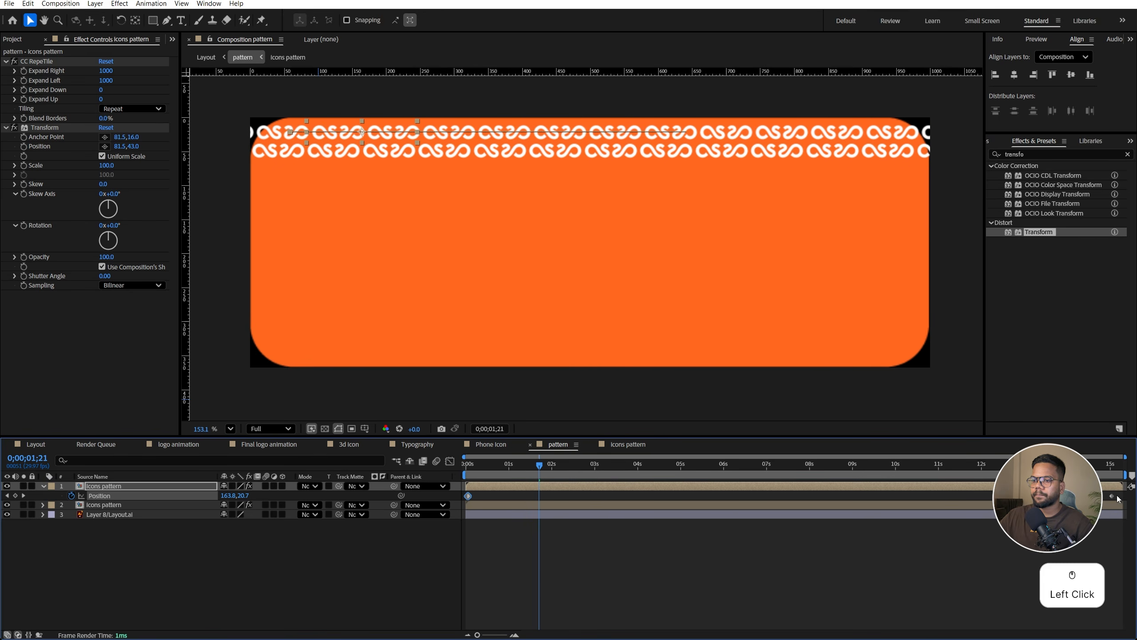
key("Home")
key("space")
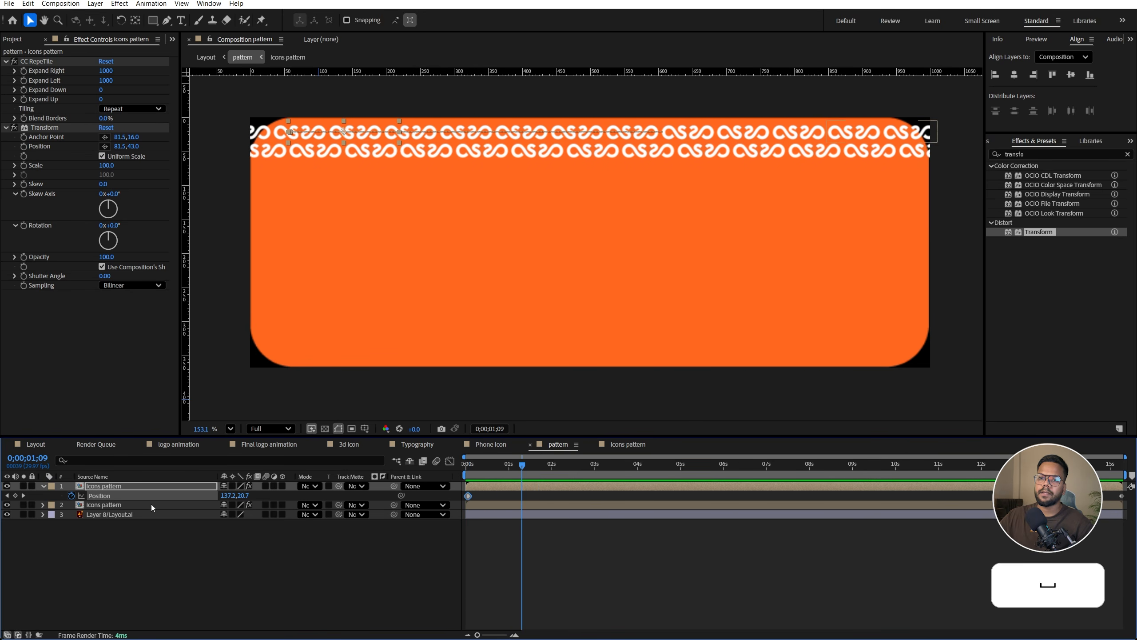
Pre-compose both icons pattern layers into a new composition named 2 patterns
left_click(137, 521)
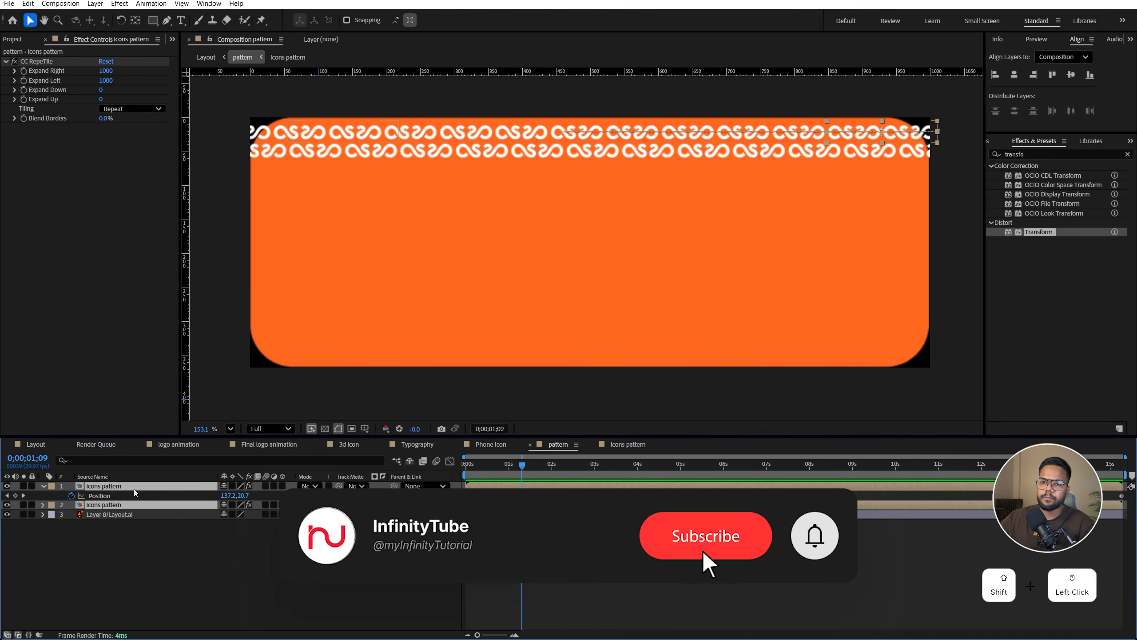
right_click(135, 506)
left_click(191, 419)
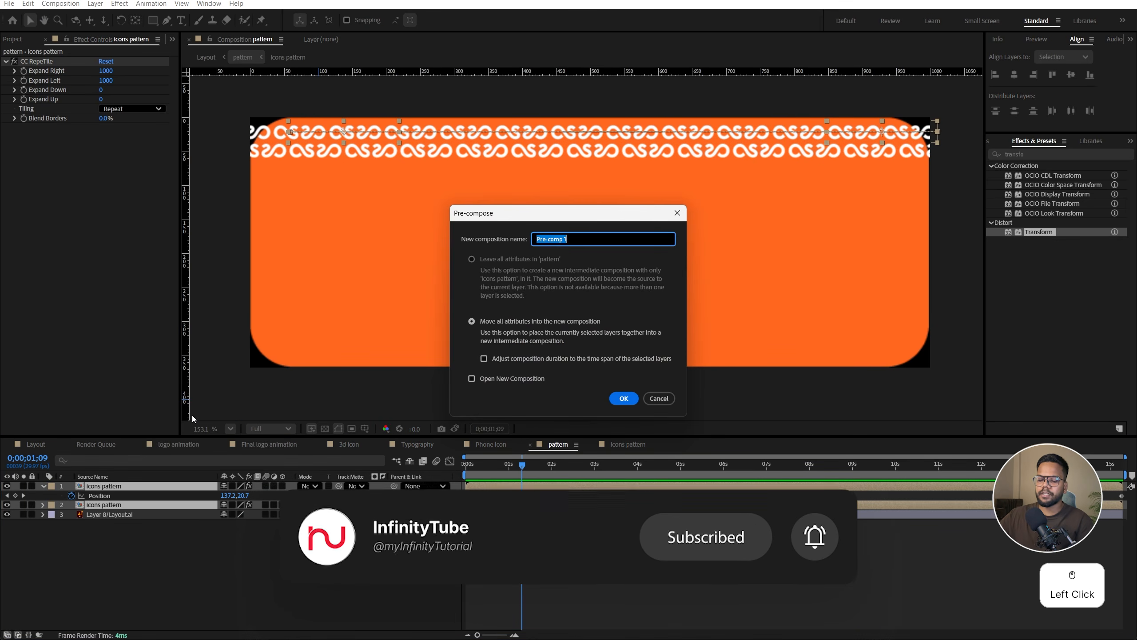
type("pat")
key("BackSpace")
key("BackSpace")
key("BackSpace")
type("2 pat")
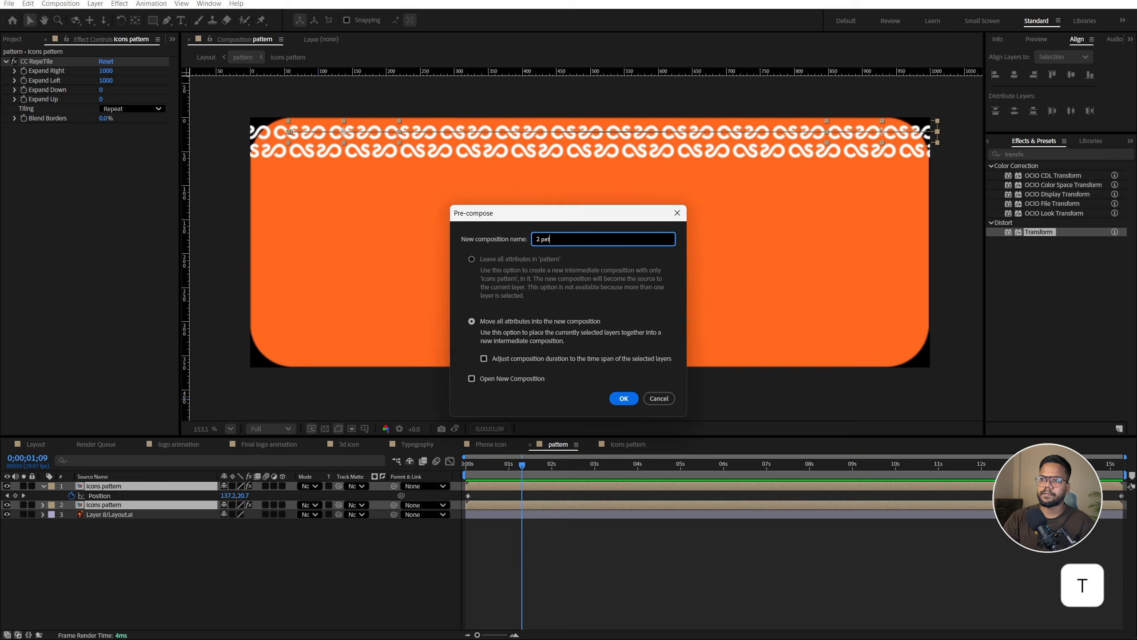
type("terns")
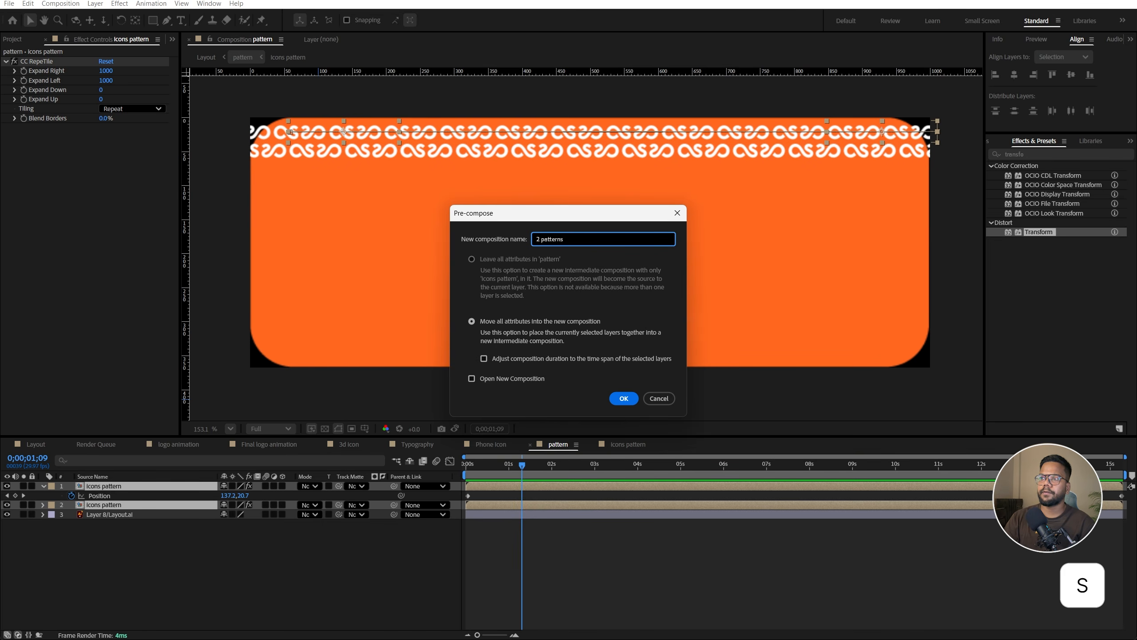
key("Return")
Duplicate the 2 patterns layer into six layers and stack the copies evenly downward across the orange card
key("ctrl+d")
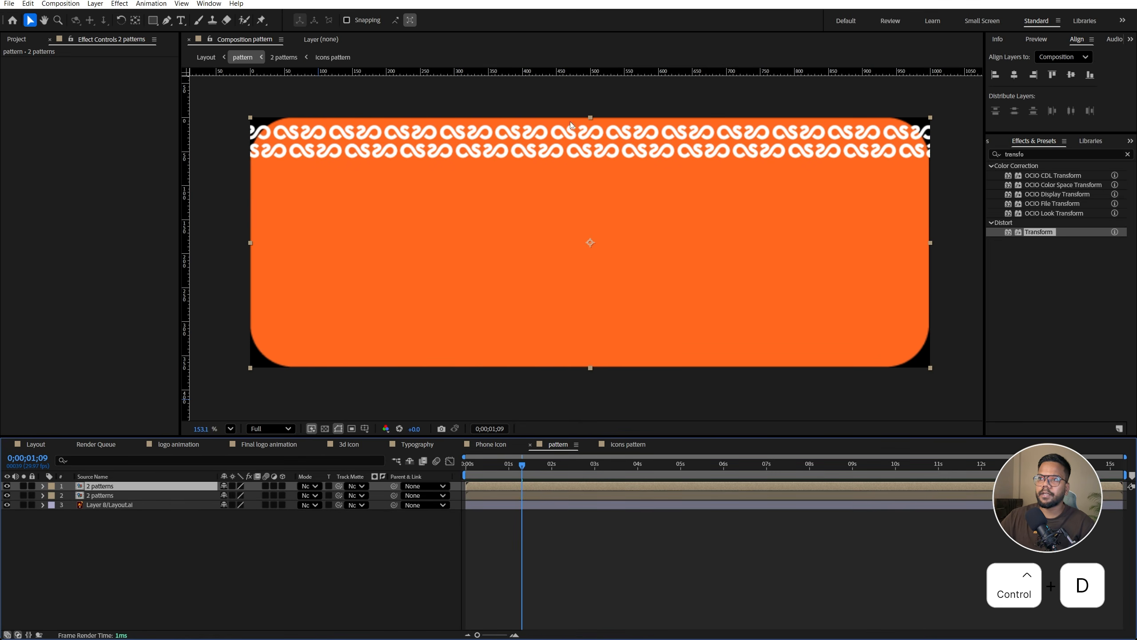
left_click_drag(571, 121, 575, 153, "shift")
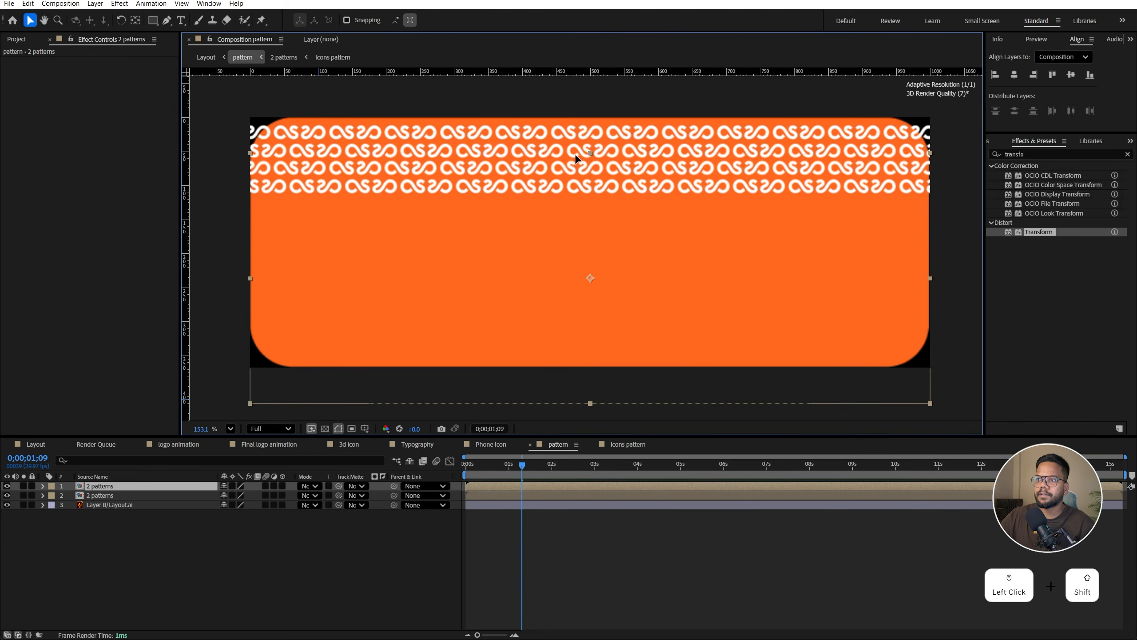
left_click(137, 495, "shift")
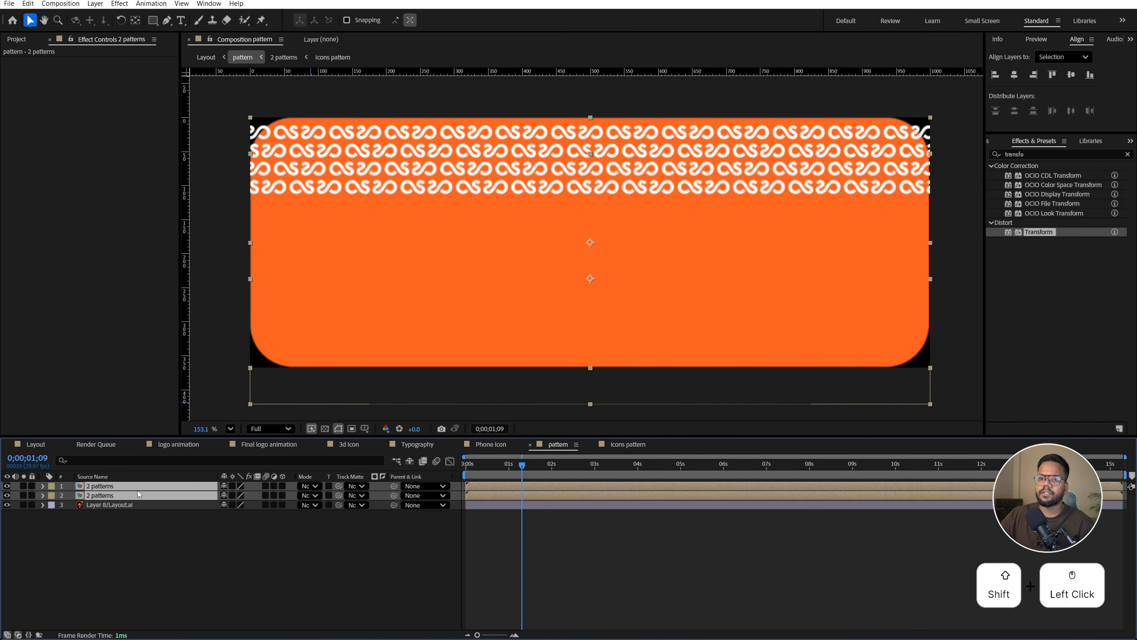
key("ctrl+d")
left_click_drag(558, 131, 558, 206)
key("ctrl+s")
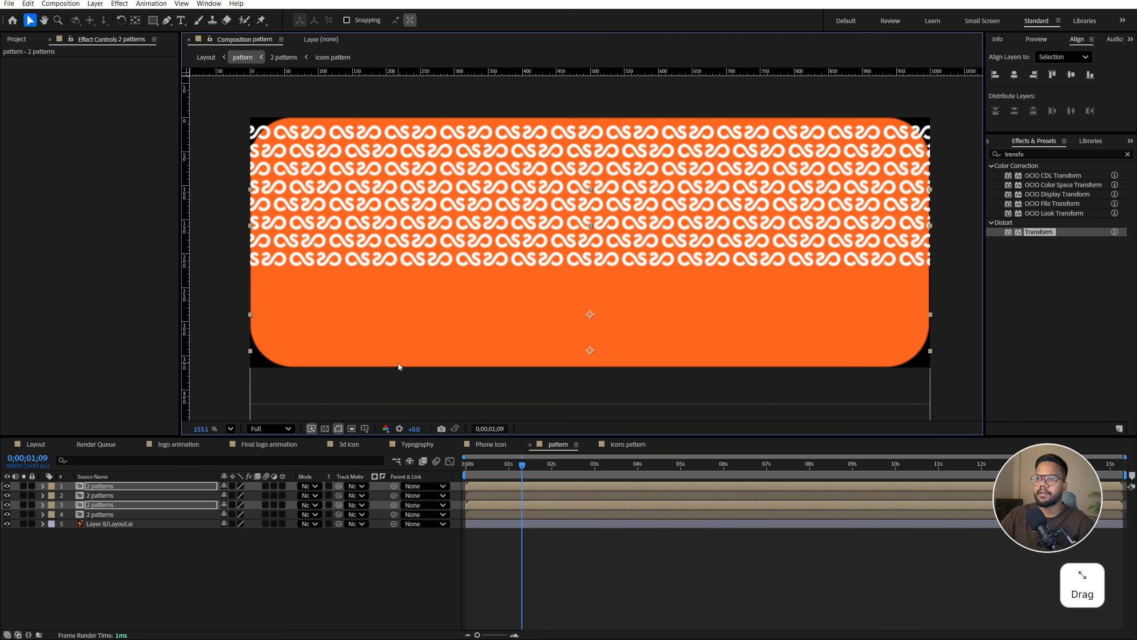
key("ctrl+d")
left_click_drag(509, 201, 509, 273)
Create a null object and parent all six 2 patterns layers to it
right_click(139, 587)
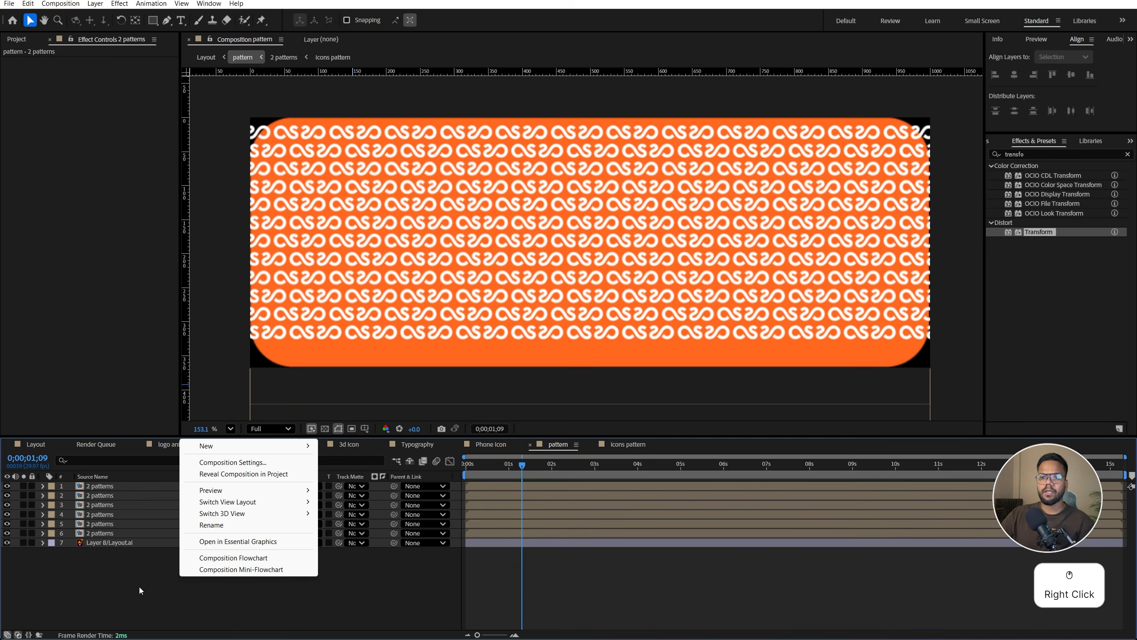
left_click(207, 455)
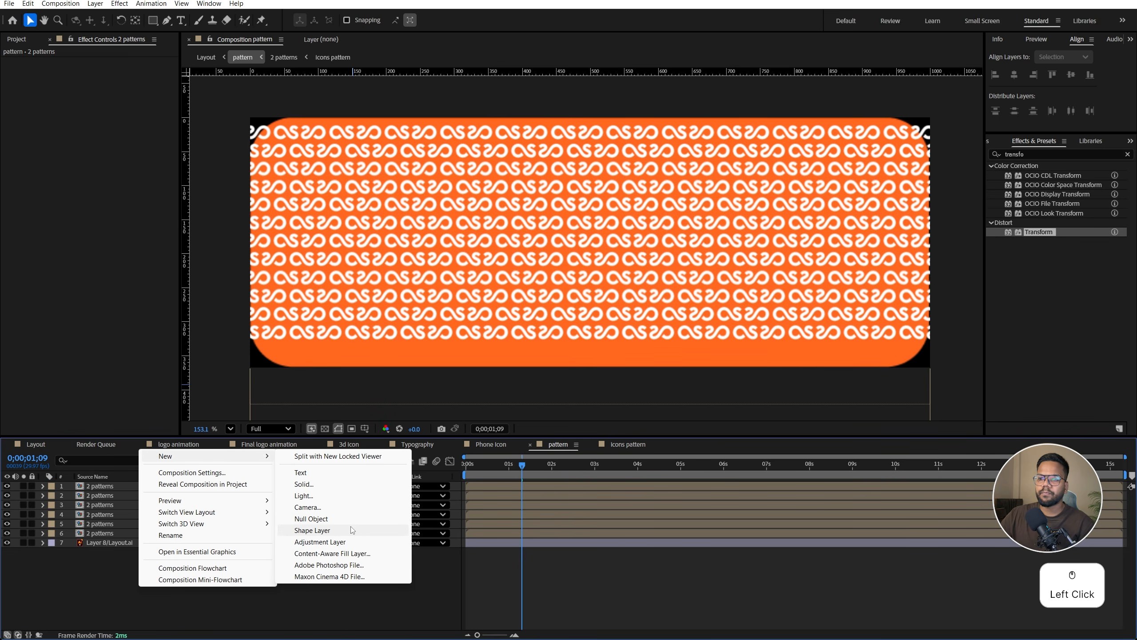
left_click(321, 519)
left_click(170, 495)
left_click(101, 543, "shift")
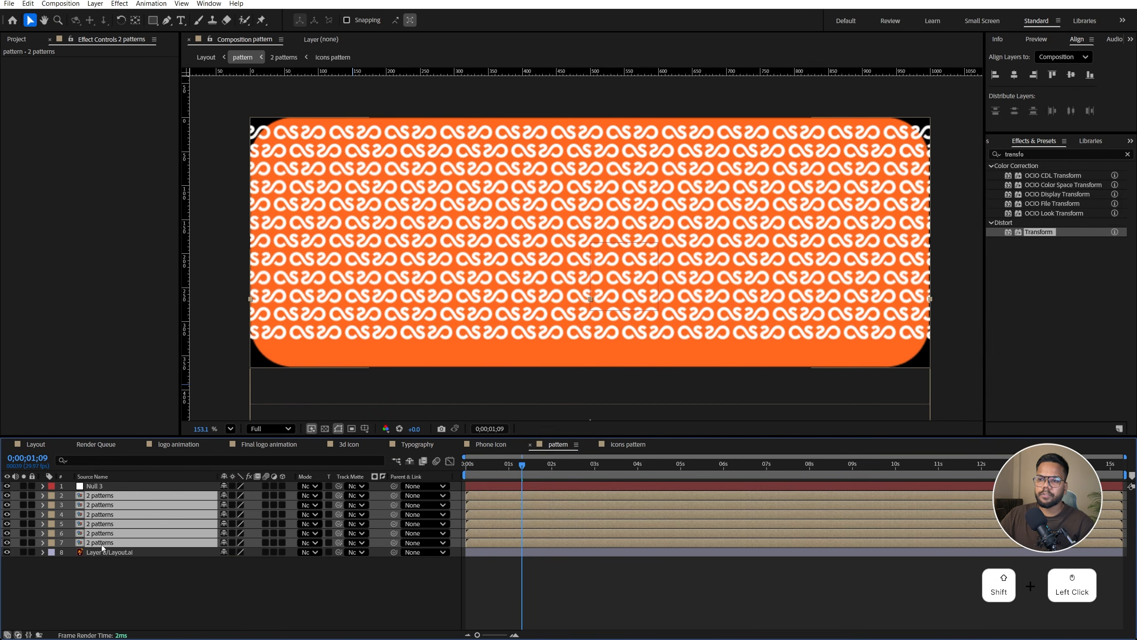
left_click_drag(394, 496, 195, 488)
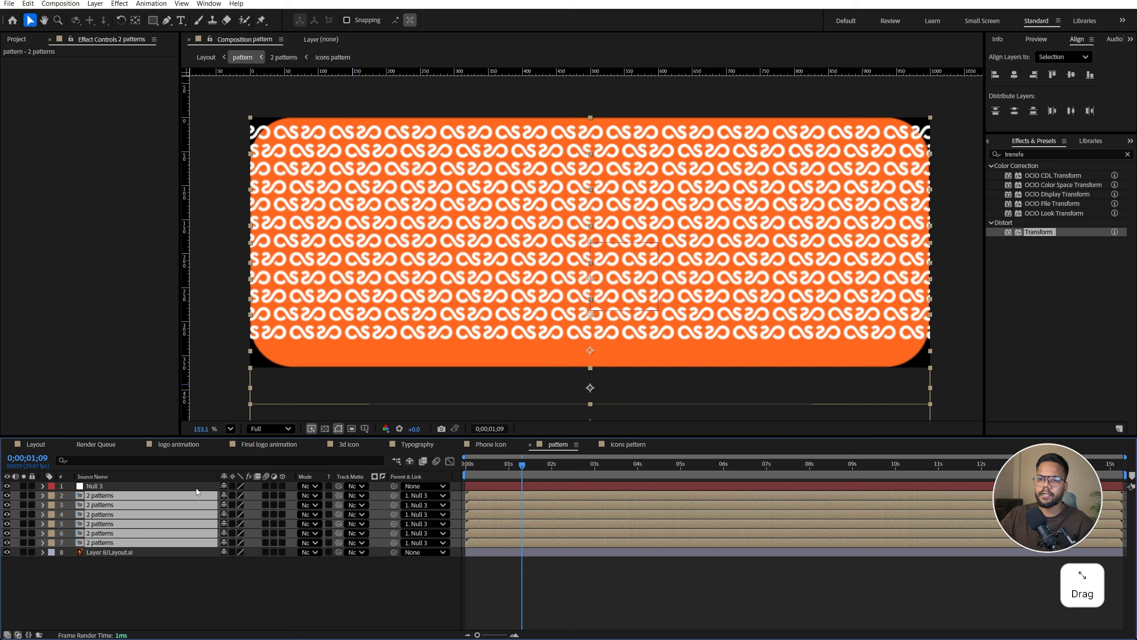
Adjust the null's vertical position and set its Scale to 109% so the rows fill the card
left_click(196, 488)
key("p")
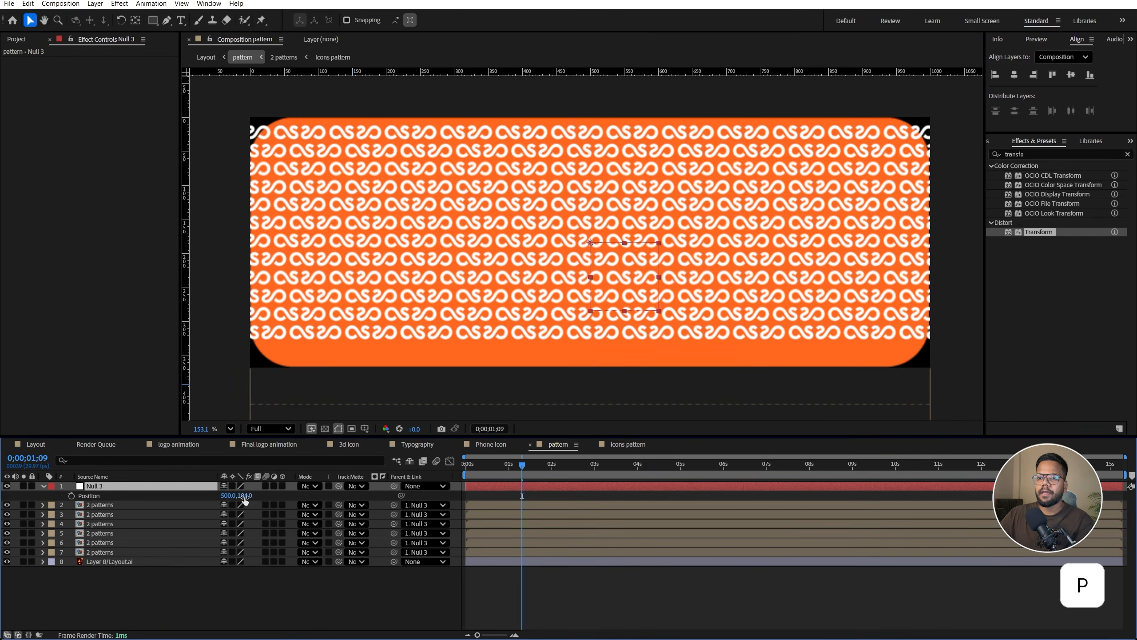
left_click_drag(246, 496, 240, 496)
key("s")
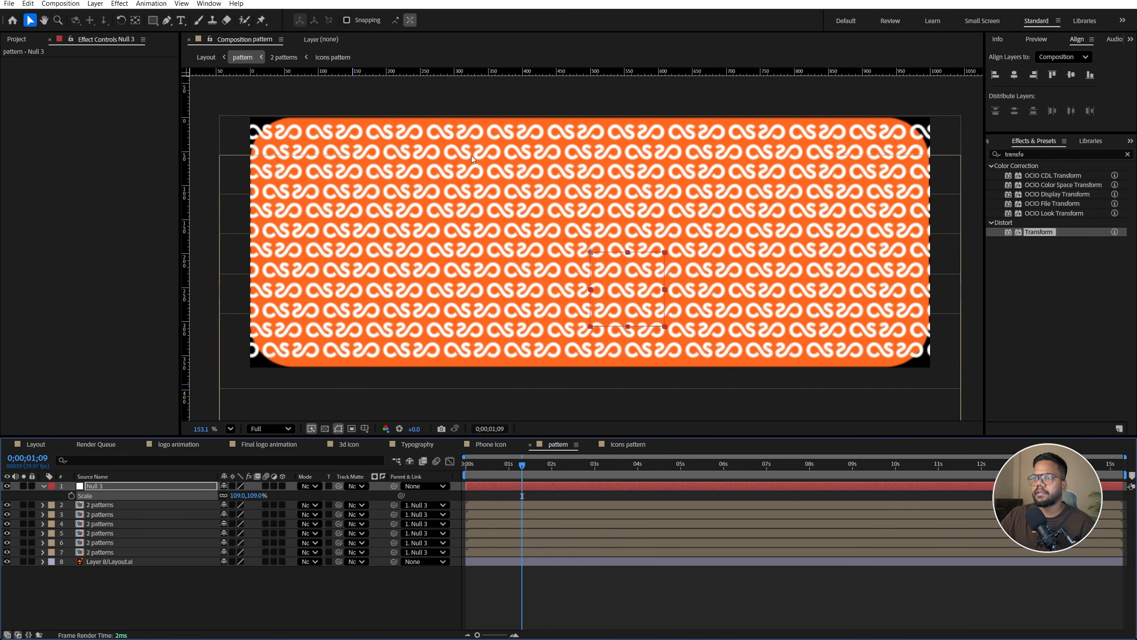
Duplicate the Layer 8 card shape, use the copy as track matte for all six 2 patterns layers, and preview
left_click(369, 364)
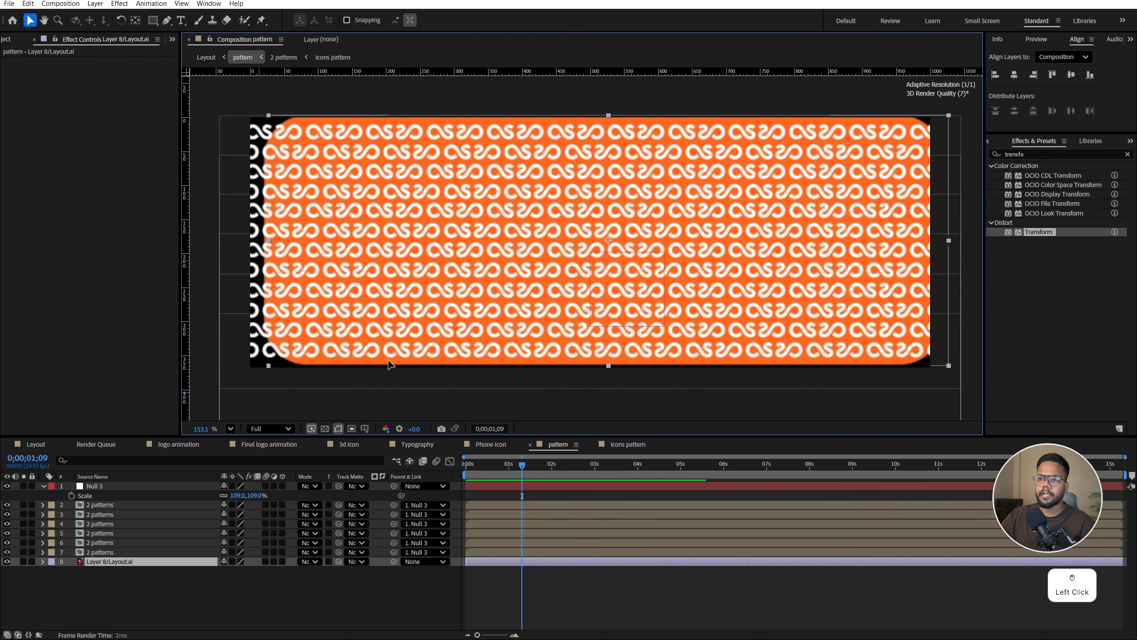
key("ctrl+z")
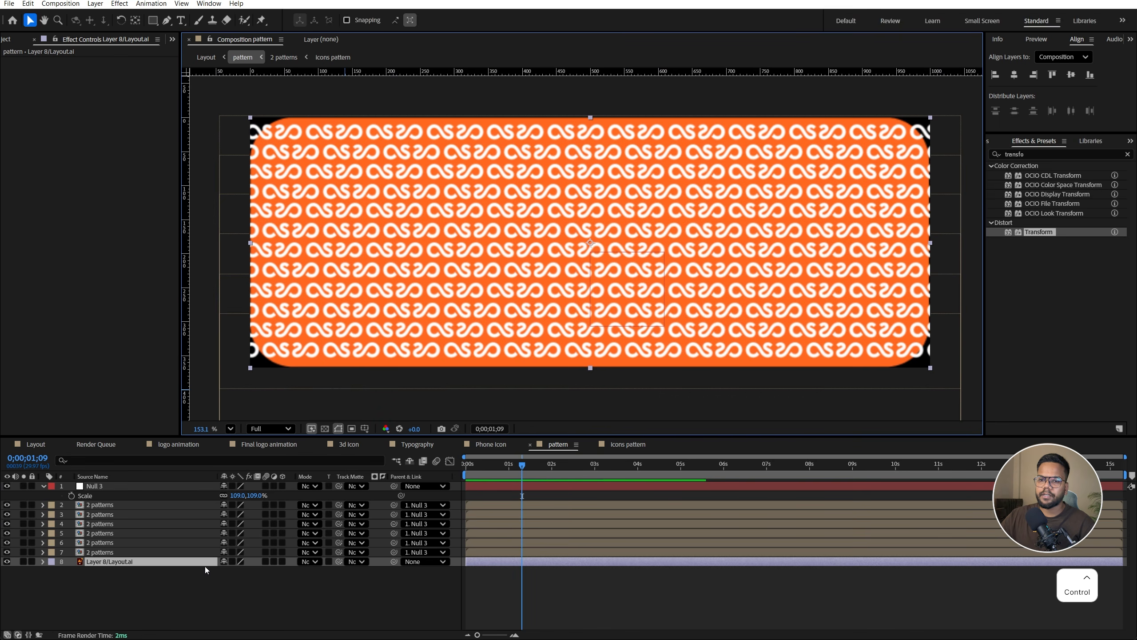
key("ctrl+d")
left_click(110, 552)
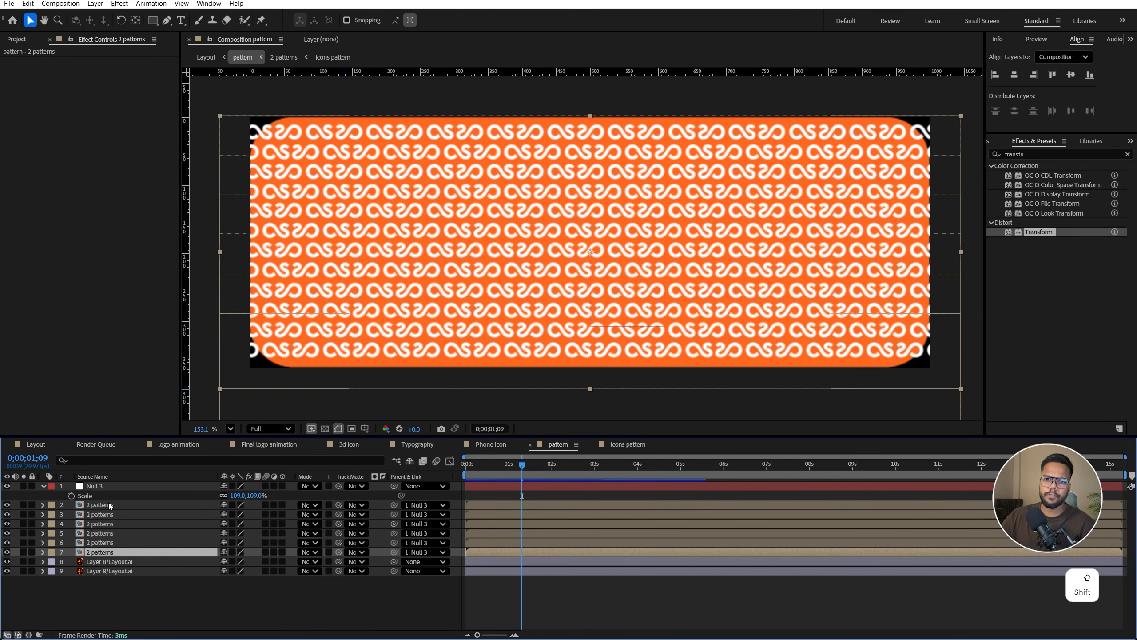
left_click(111, 505, "shift")
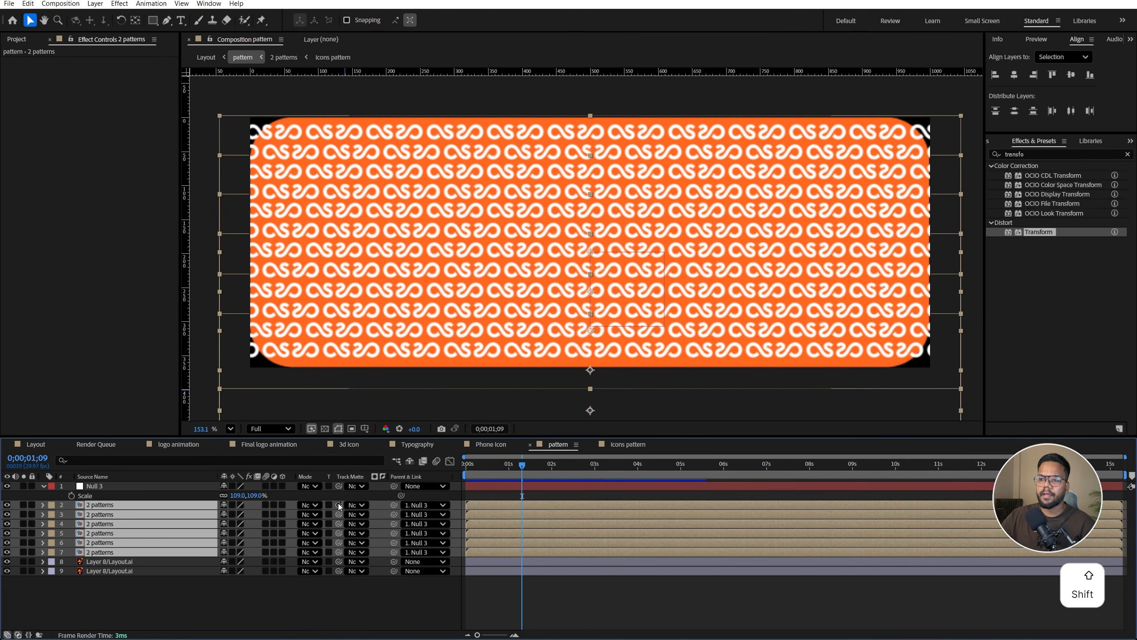
left_click_drag(339, 505, 96, 563)
key("space")
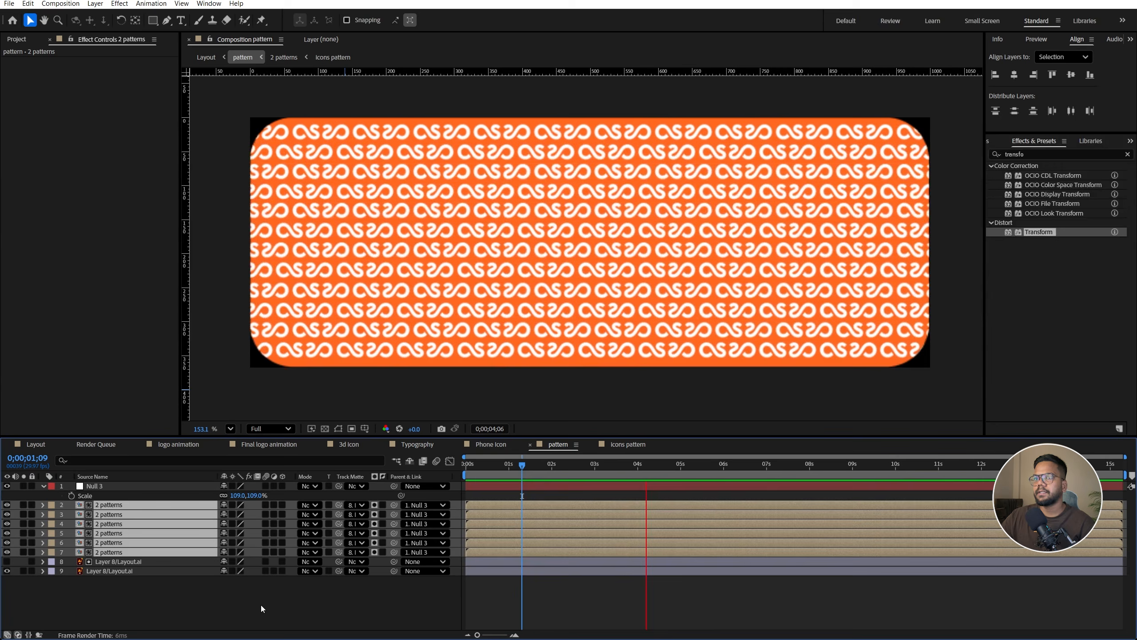
key("space")
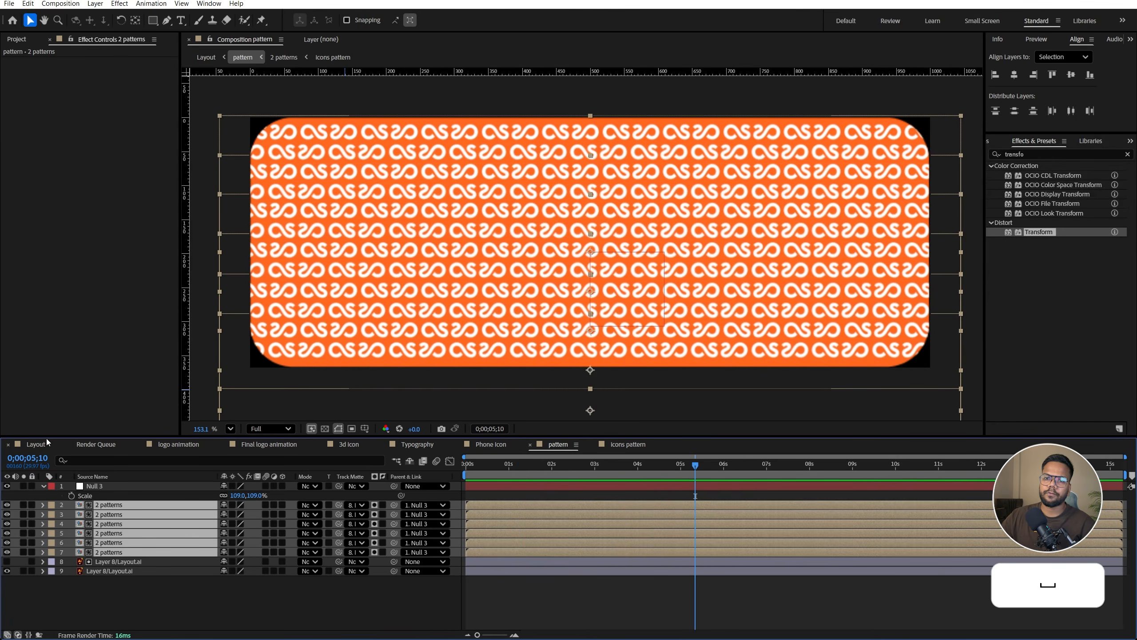
In the Layout composition, show the Layout.ai reference layer and scale the pattern layer to 57% to fit its card
left_click(36, 444)
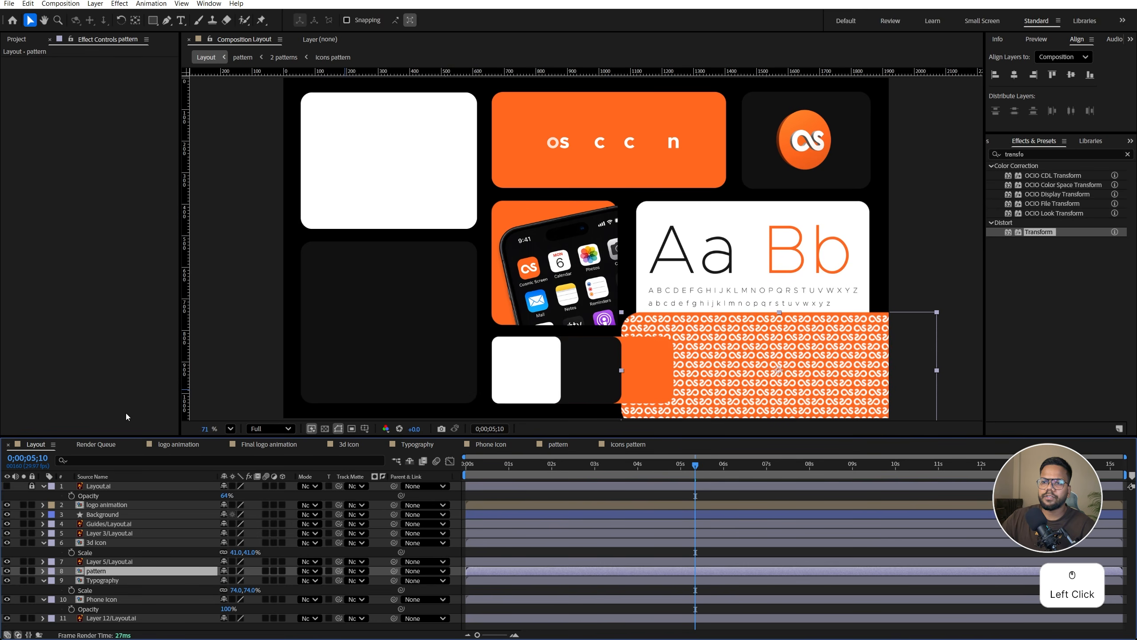
left_click(7, 486)
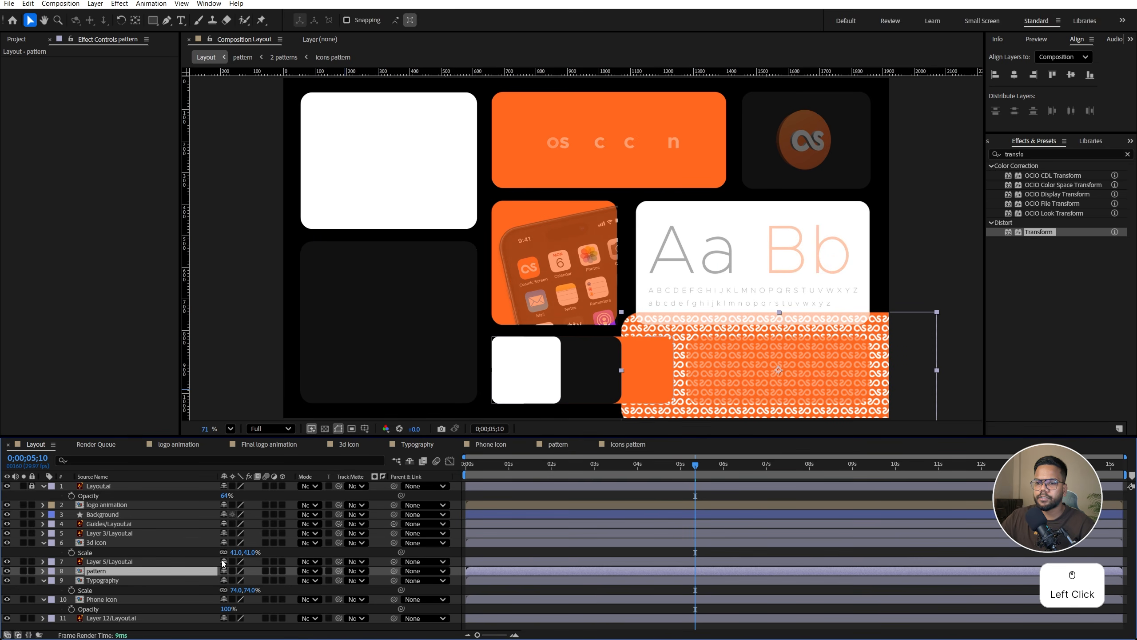
key("s")
left_click_drag(245, 581, 222, 583)
scroll(720, 293, "up", 2)
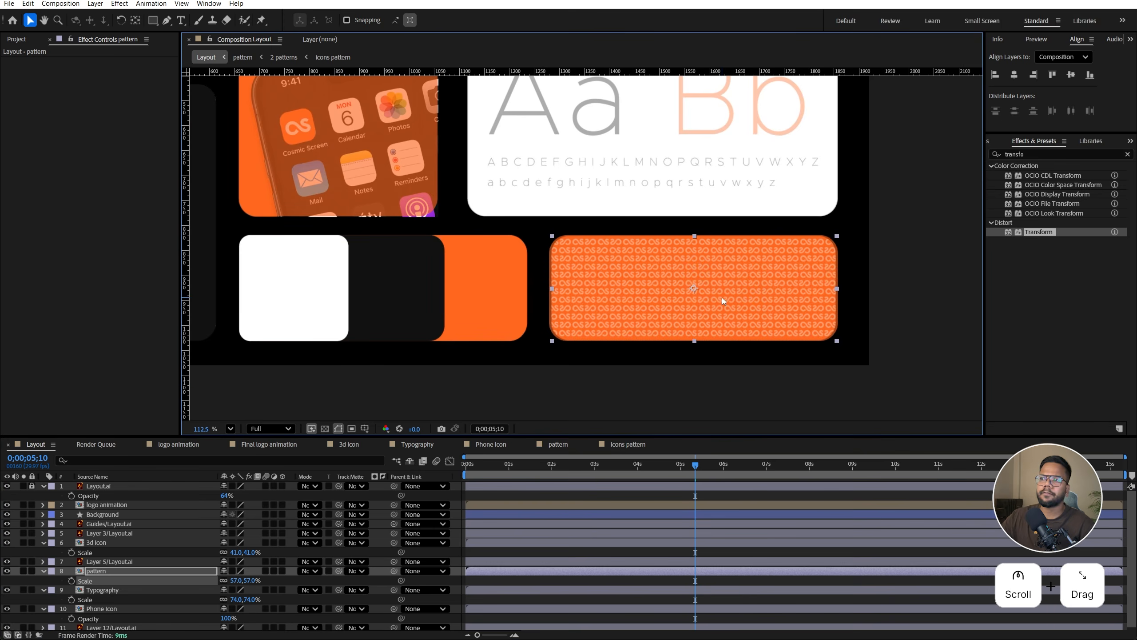
Set the pattern layer's Scale to 58% and hide the Layout.ai reference layer
scroll(721, 297, "up", 2)
left_click(236, 581)
key("Up")
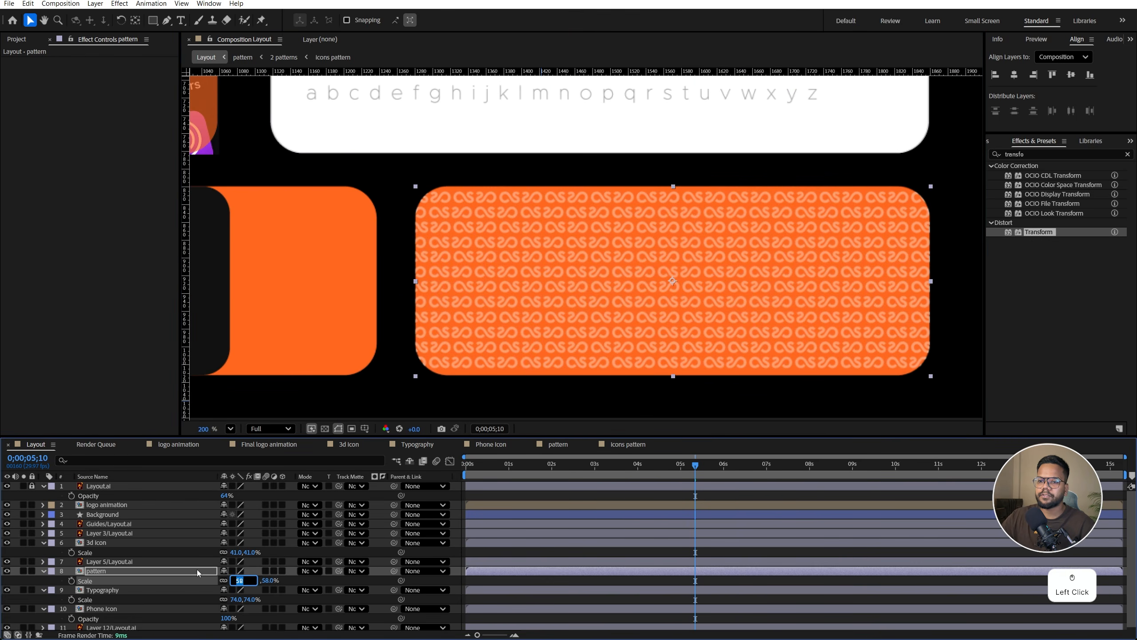
left_click(198, 571)
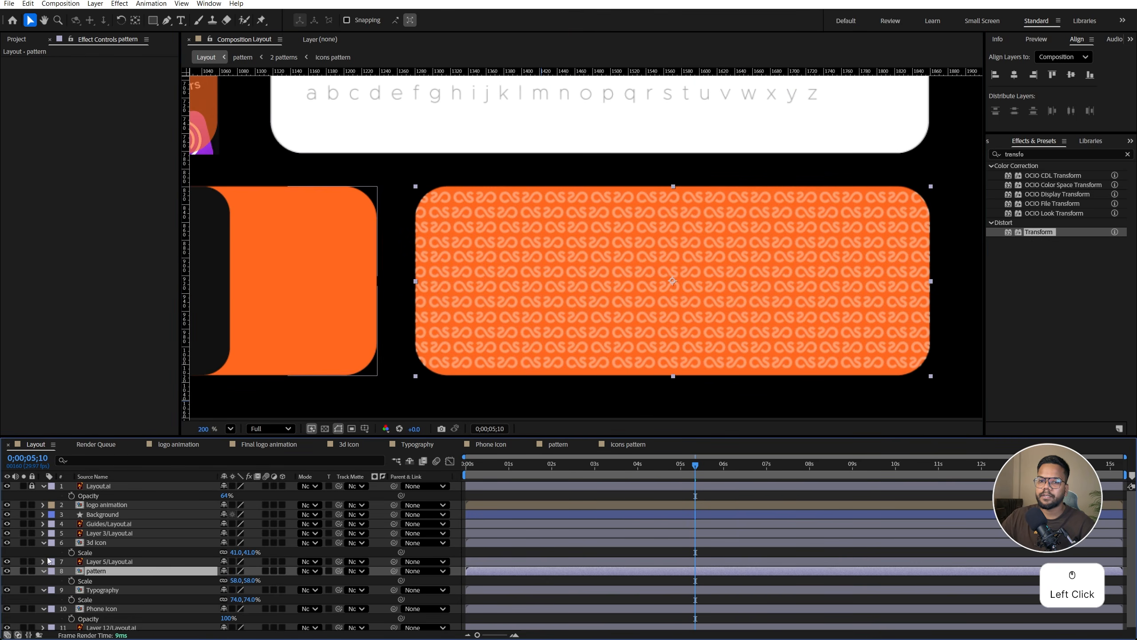
left_click(7, 487)
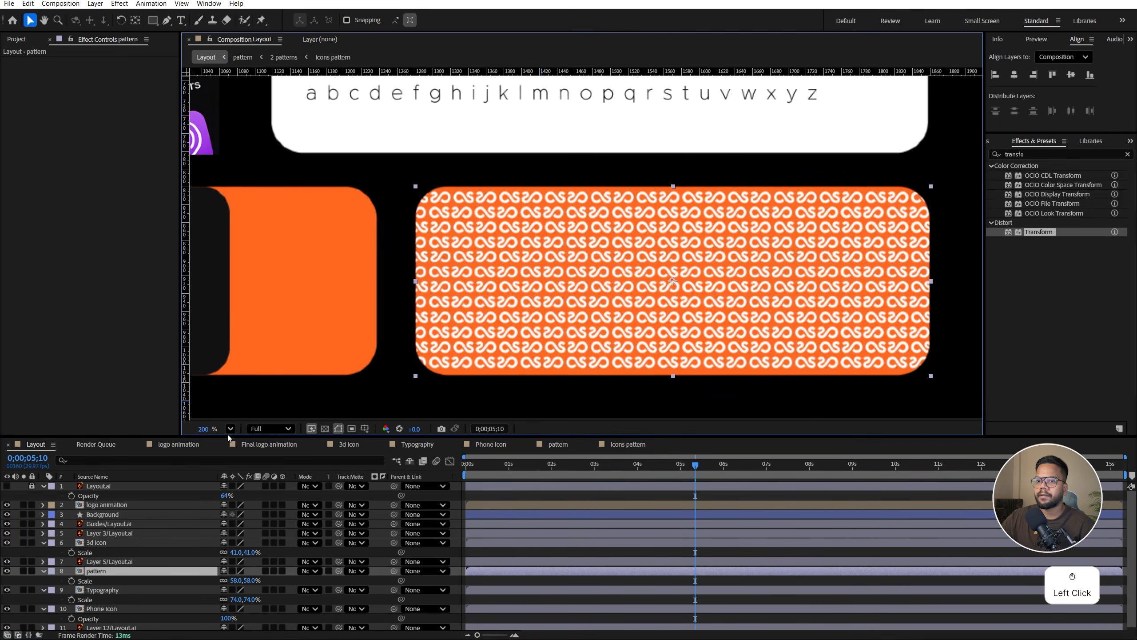
Fit the whole Layout composition in view and preview the animation
left_click(231, 429)
left_click(244, 218)
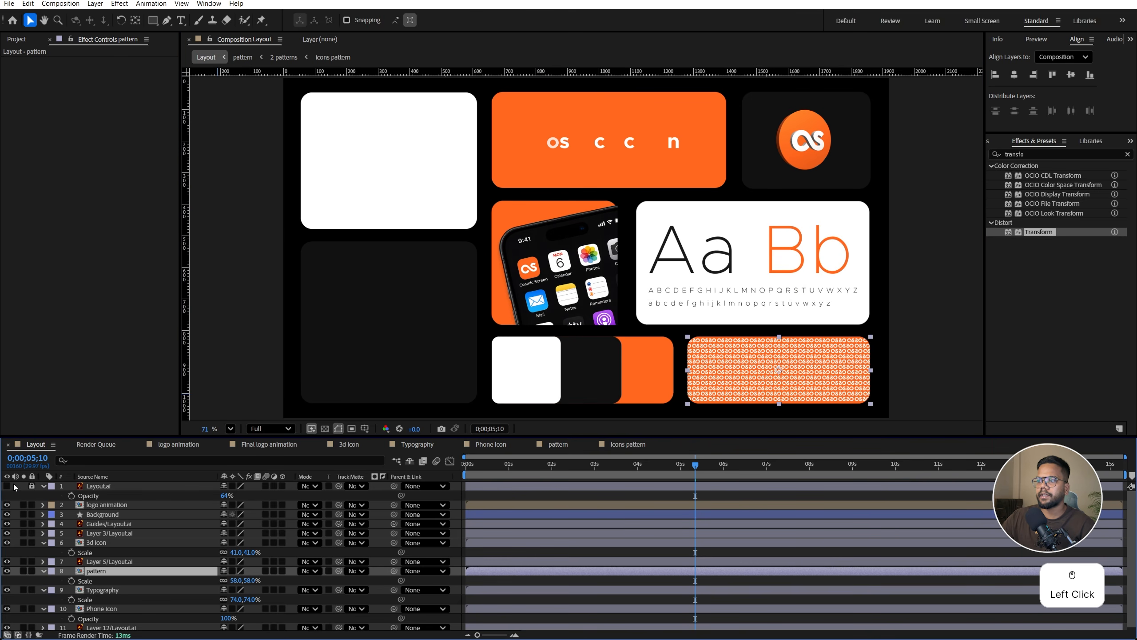
key("space")
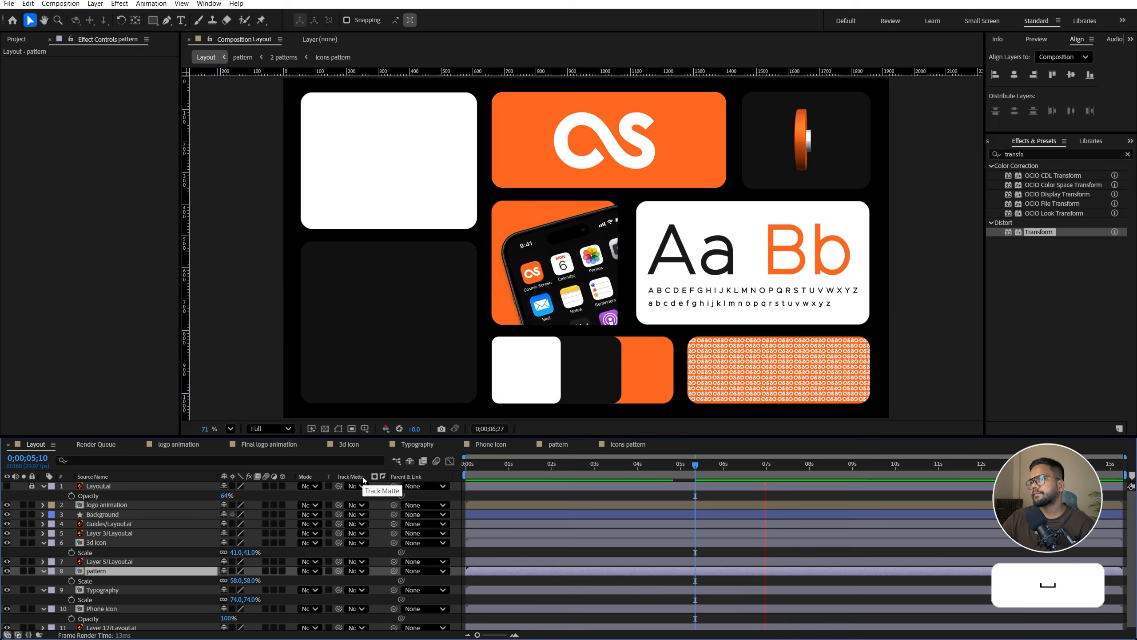
Pre-compose the three-colour Layer 5/Layout.ai card as "color pallete", leaving all attributes in Layout
left_click(553, 369)
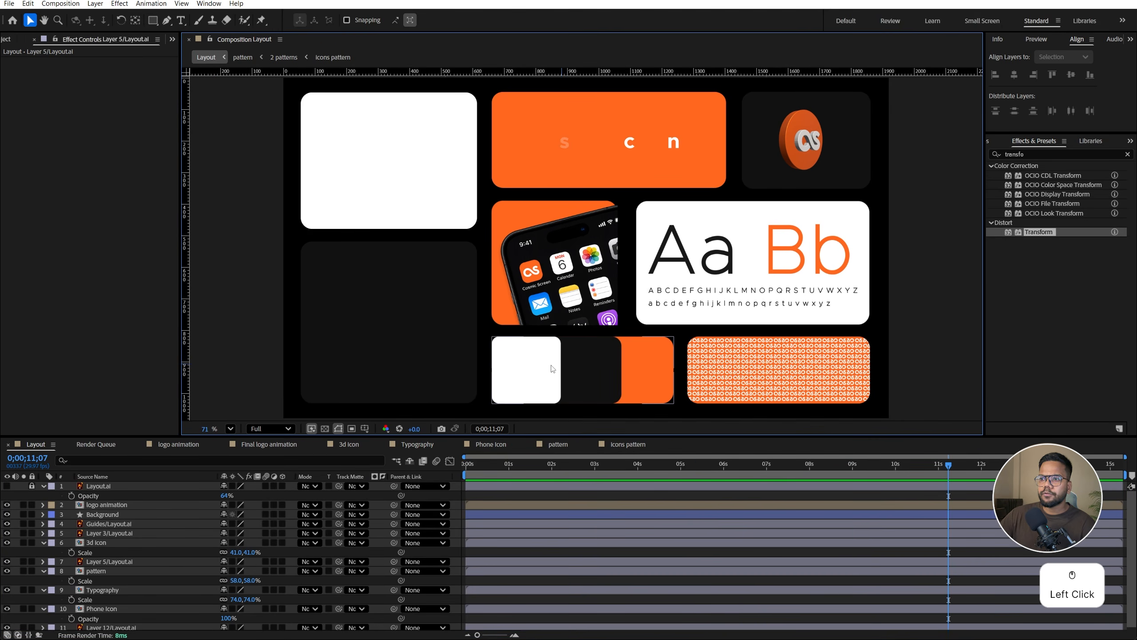
left_click(590, 363)
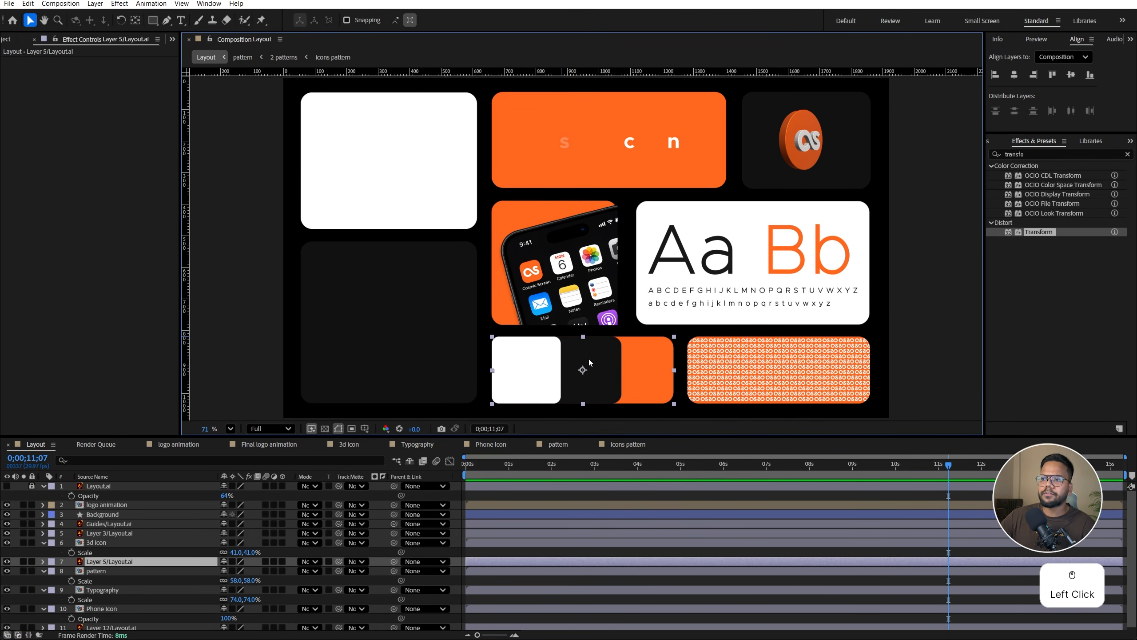
right_click(145, 565)
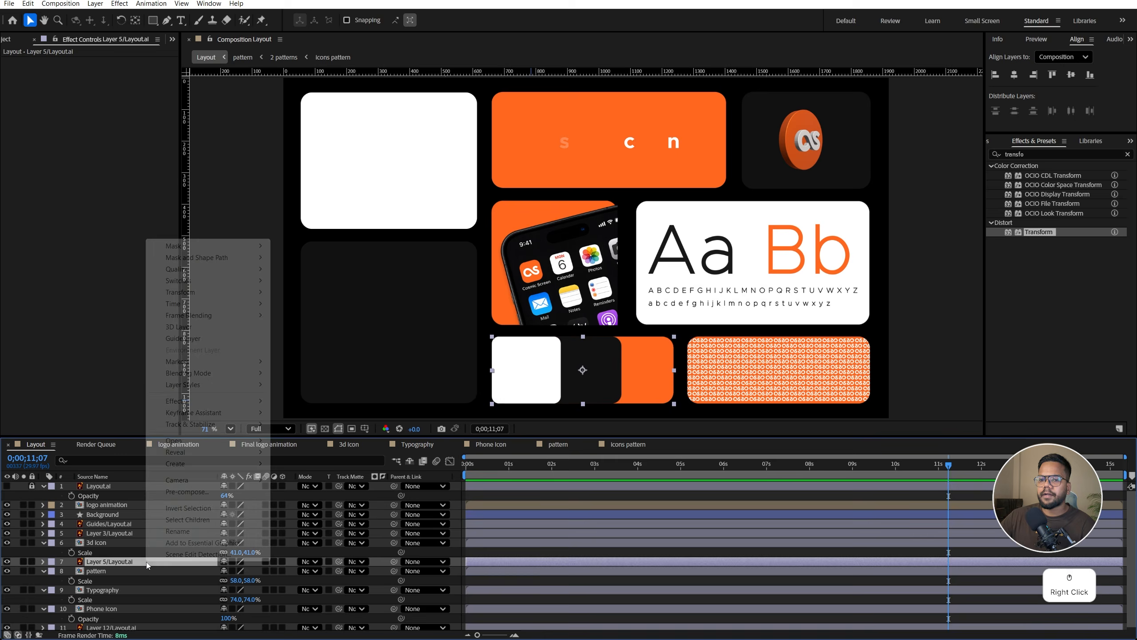
left_click(202, 496)
type("col")
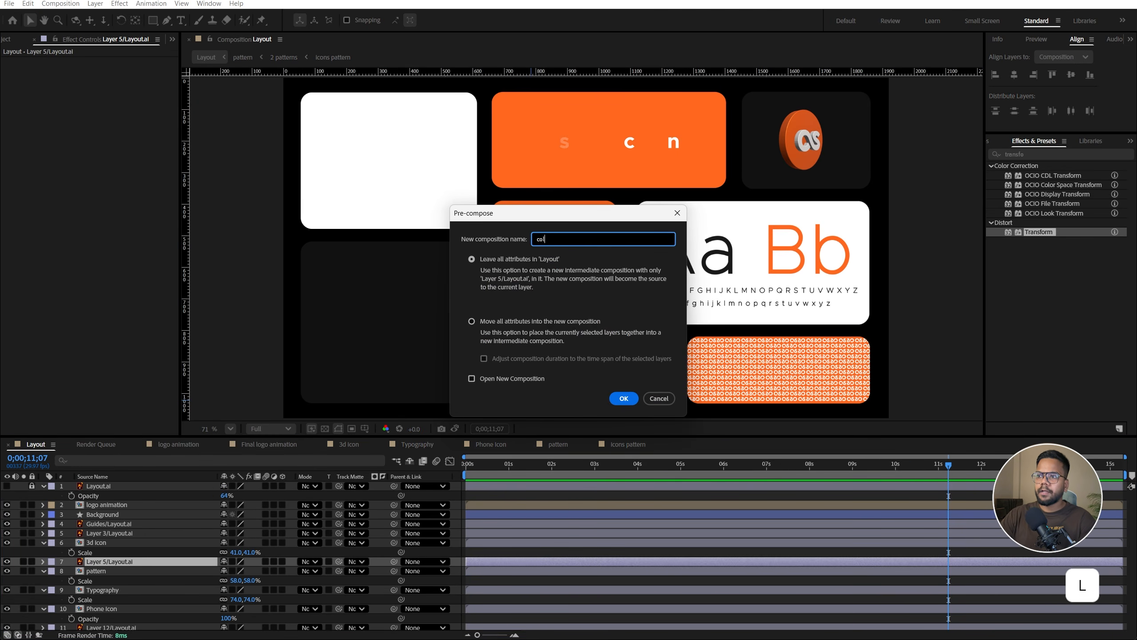
type("or pallete")
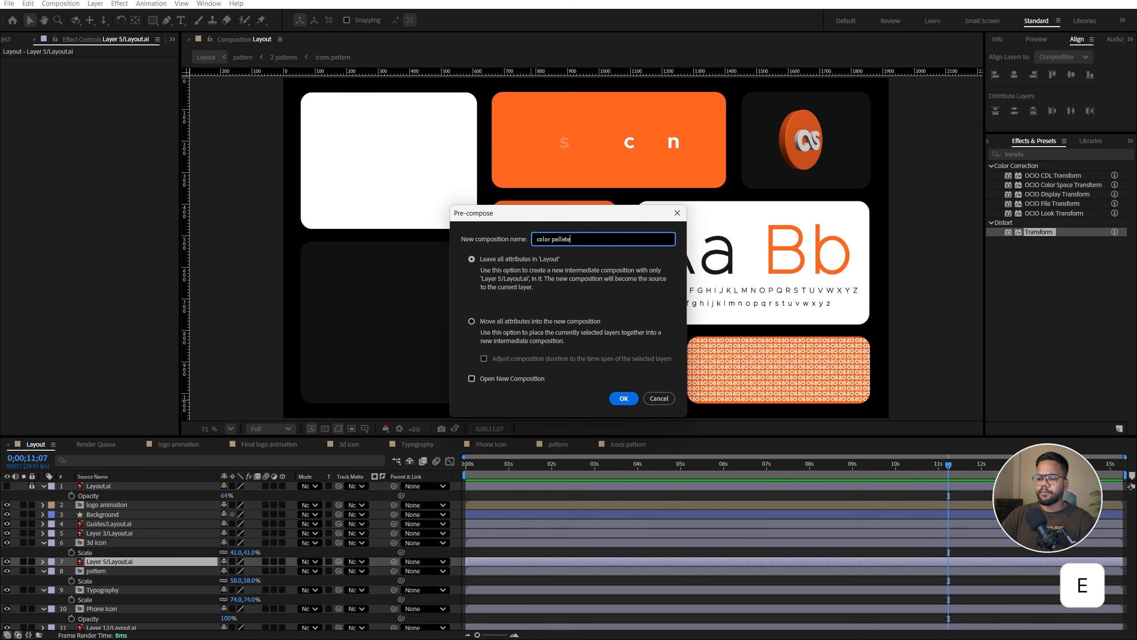
key("Return")
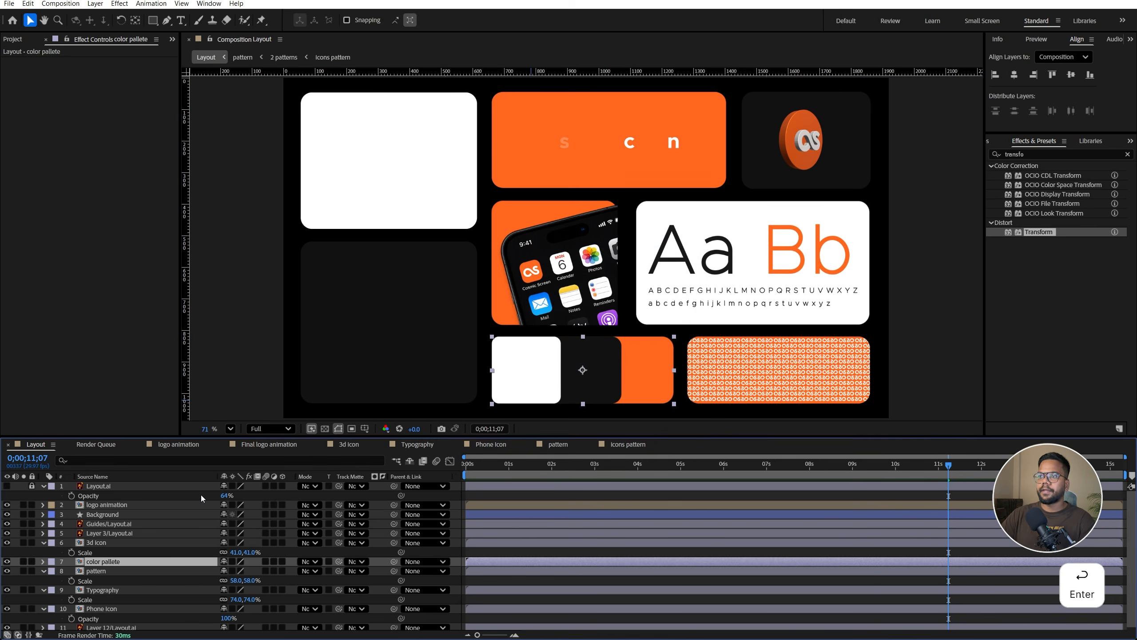
Open the color pallete composition and set its width to 1000 px with the aspect ratio locked
double_click(126, 563)
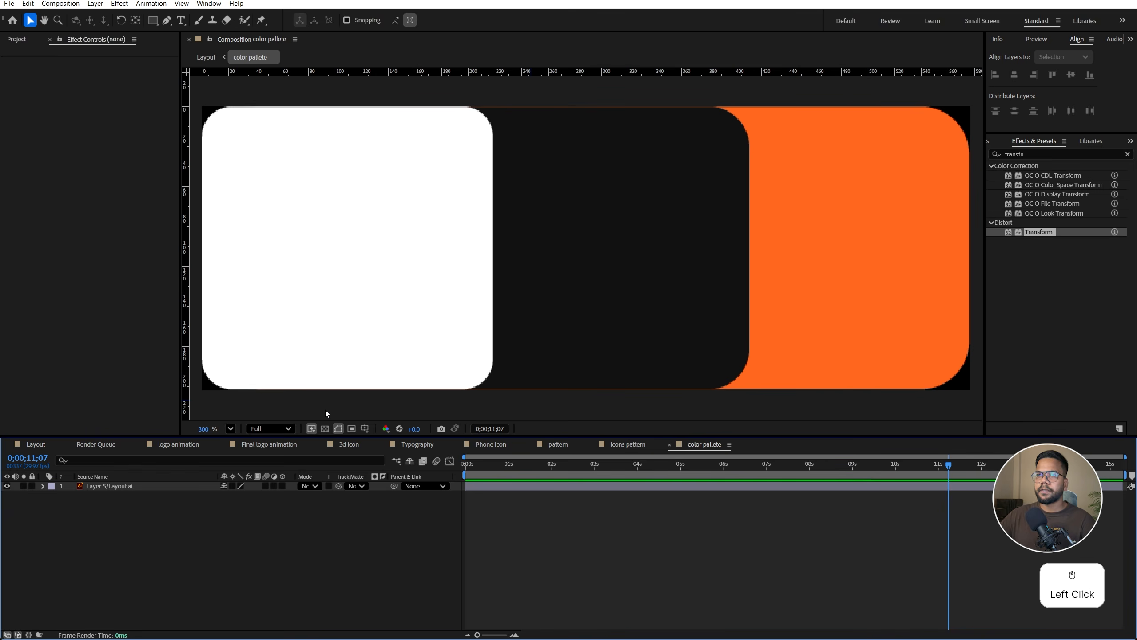
scroll(326, 410, "down", 1)
left_click(60, 4)
left_click(80, 30)
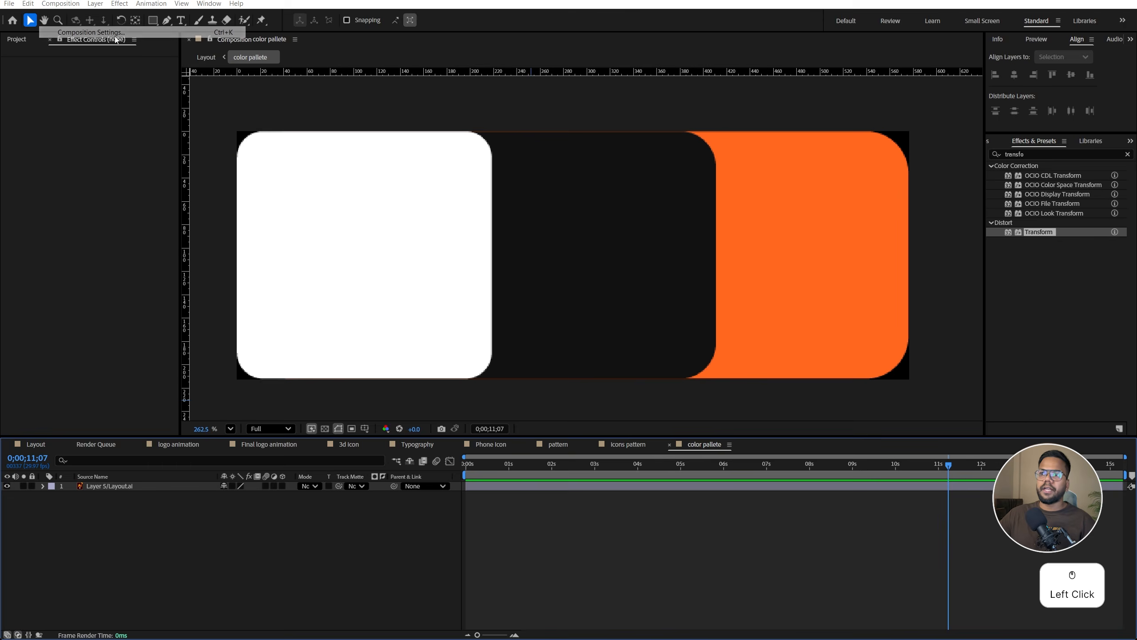
left_click(490, 249)
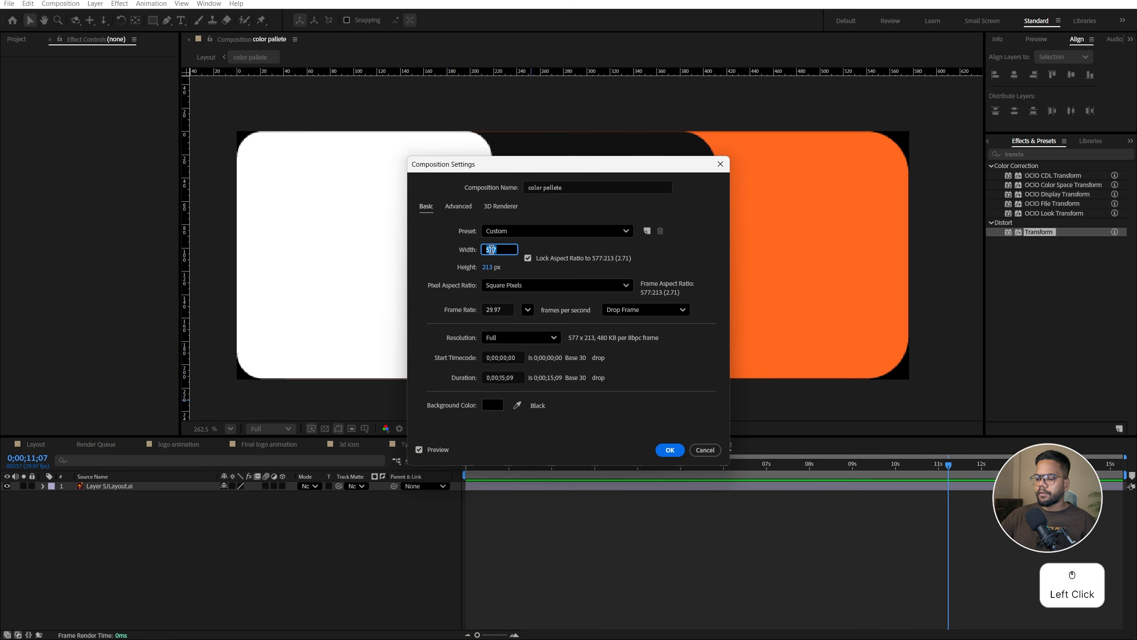
type("1000")
key("Return")
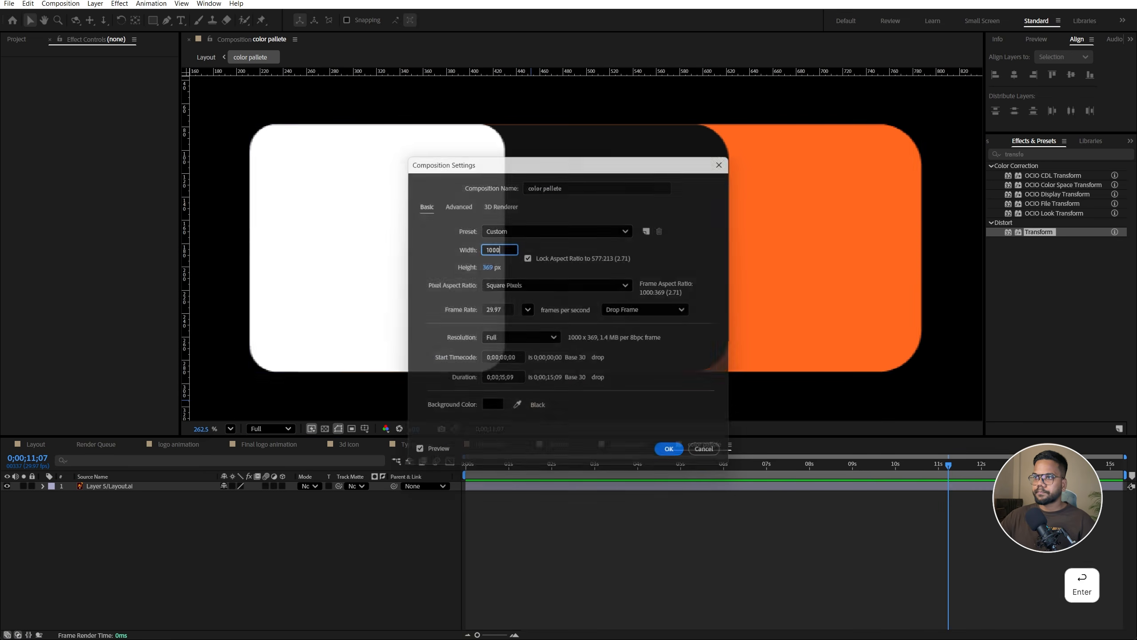
Scale the Layer 5/Layout.ai artwork to fit the enlarged composition
right_click(142, 487)
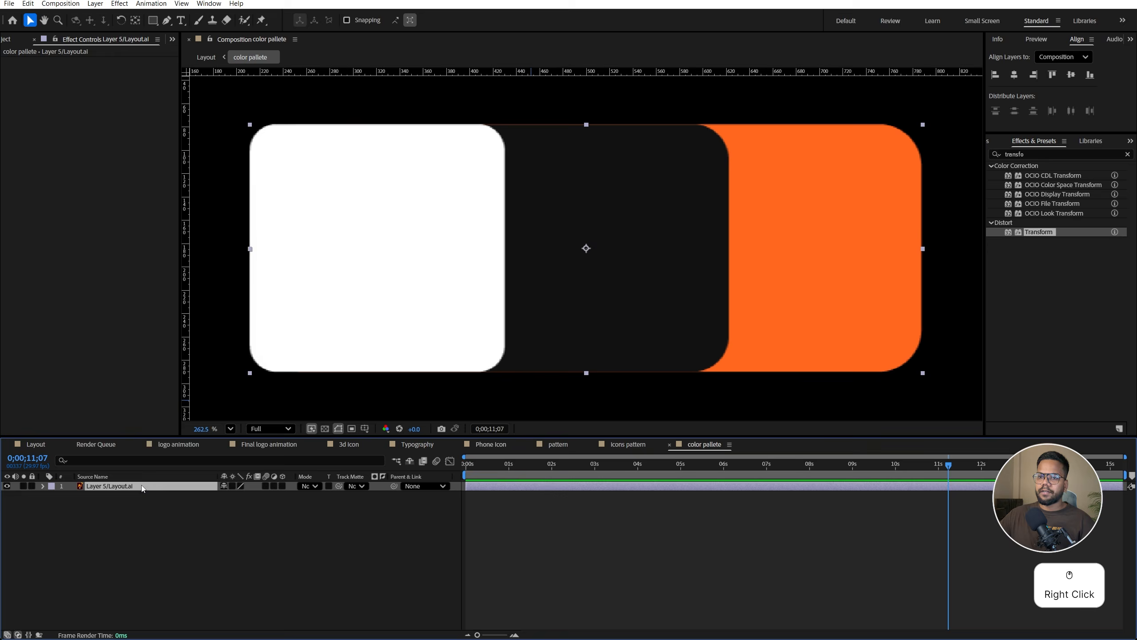
left_click(176, 215)
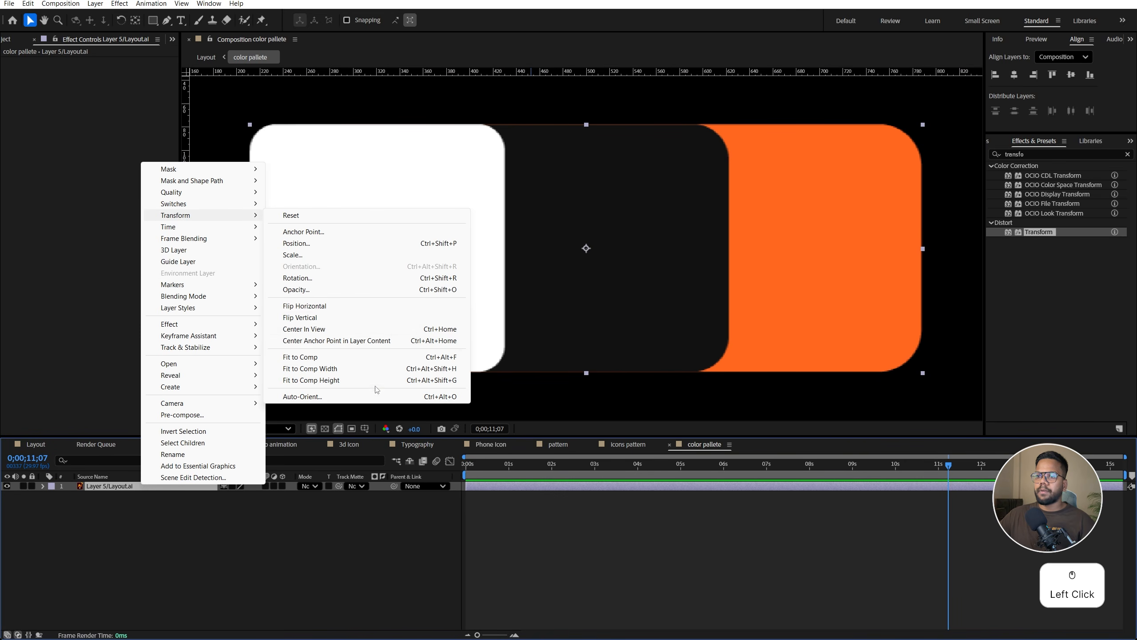
left_click(322, 357)
key("ctrl+z")
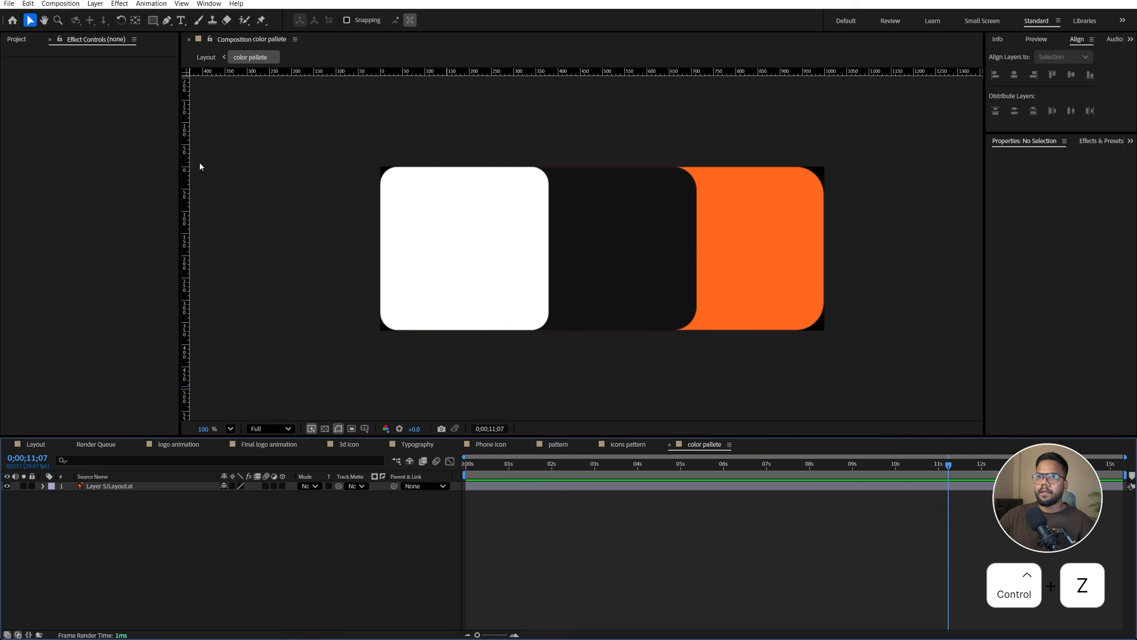
Create a full-frame rectangle shape layer beneath the artwork and fill it with the artwork's orange, FF671F
double_click(156, 22)
left_click_drag(171, 487, 172, 540)
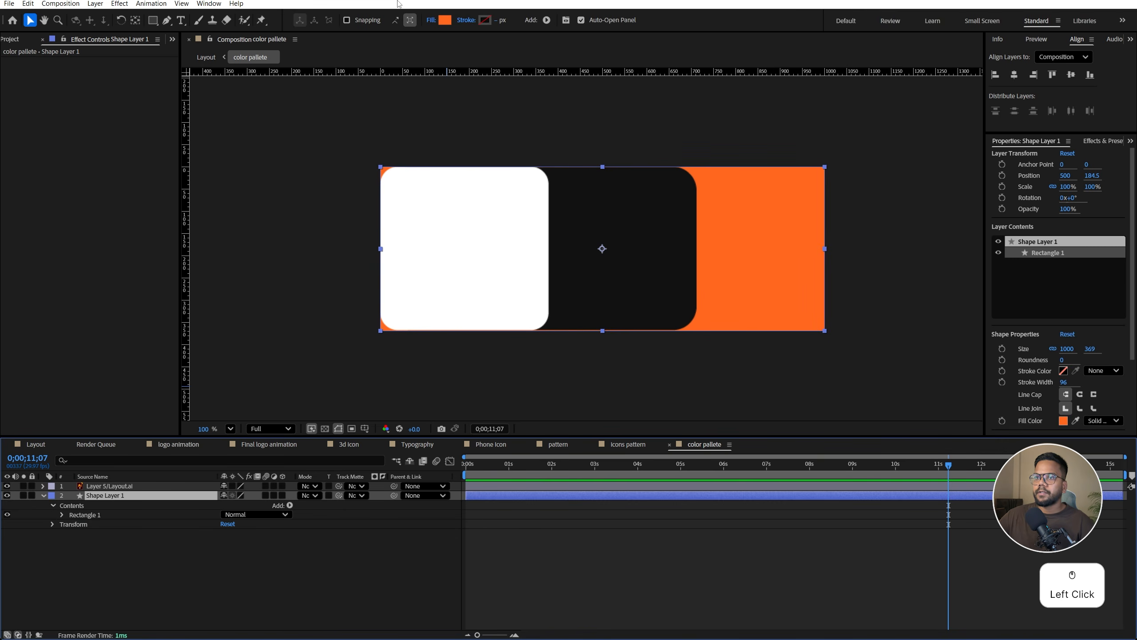
left_click(445, 22)
left_click(667, 309)
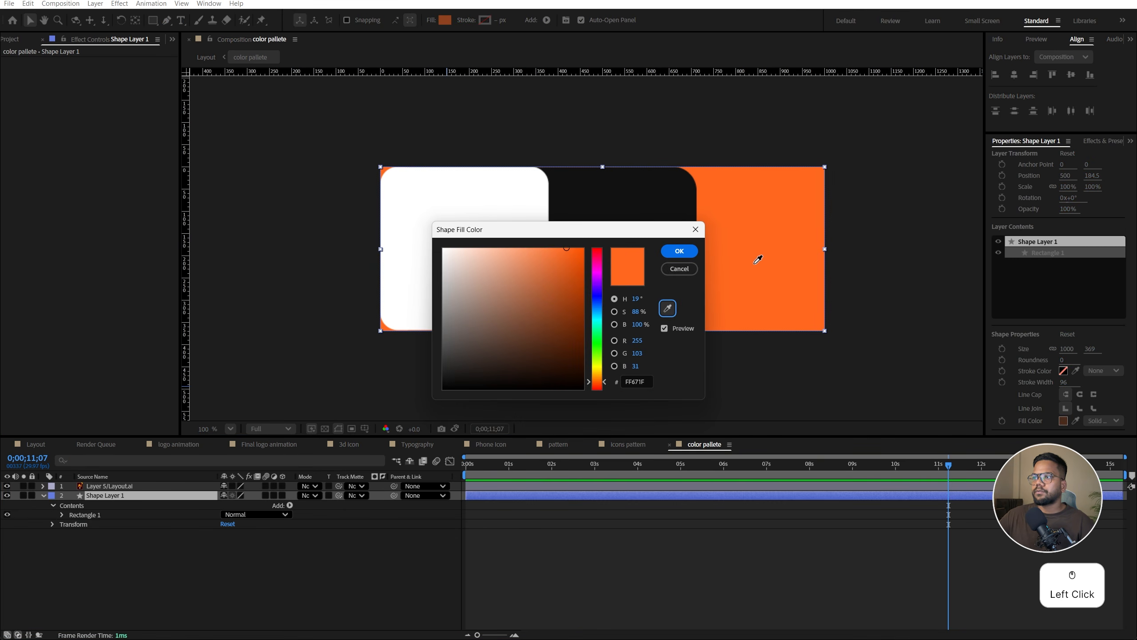
left_click(679, 251)
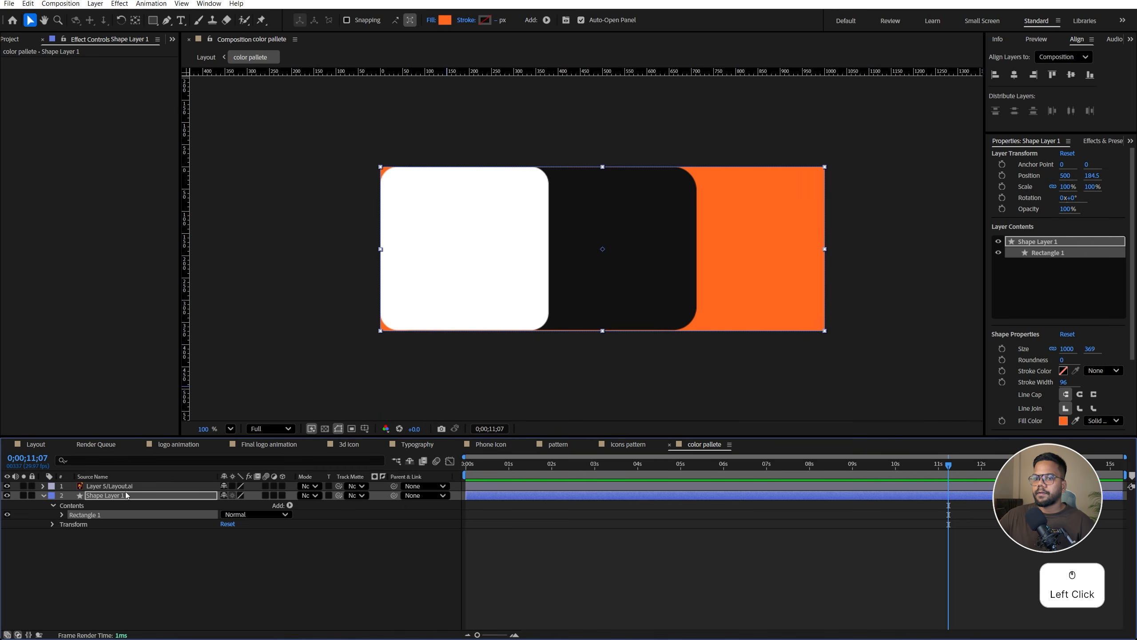
Move the orange rectangle layer above the artwork and set its rectangle path's Roundness to 39
left_click_drag(85, 495, 82, 487)
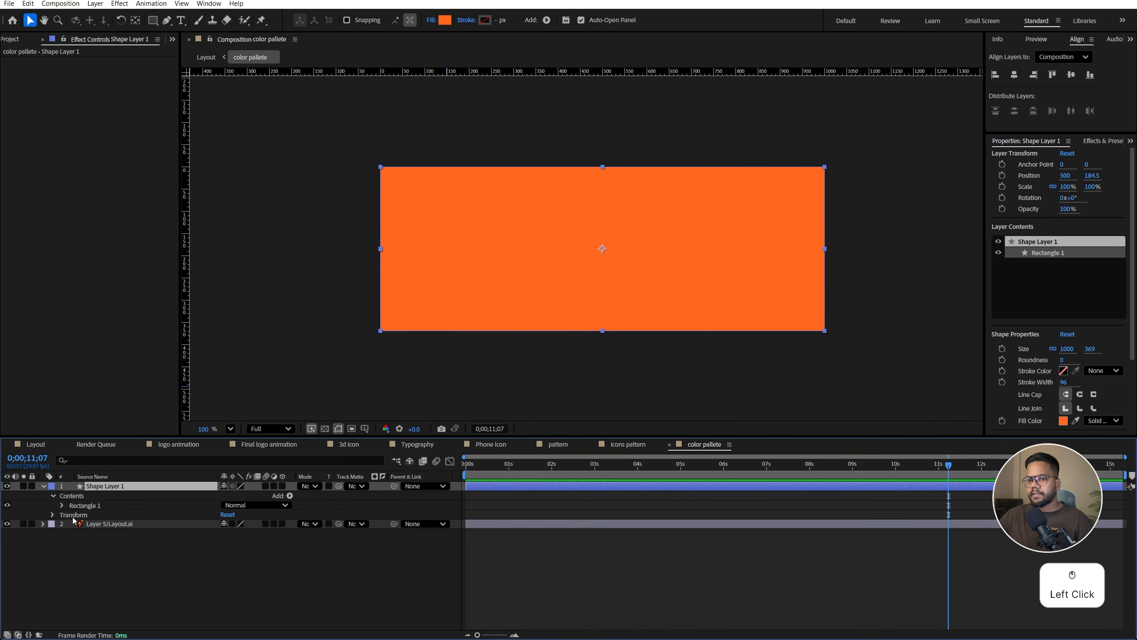
left_click(63, 506)
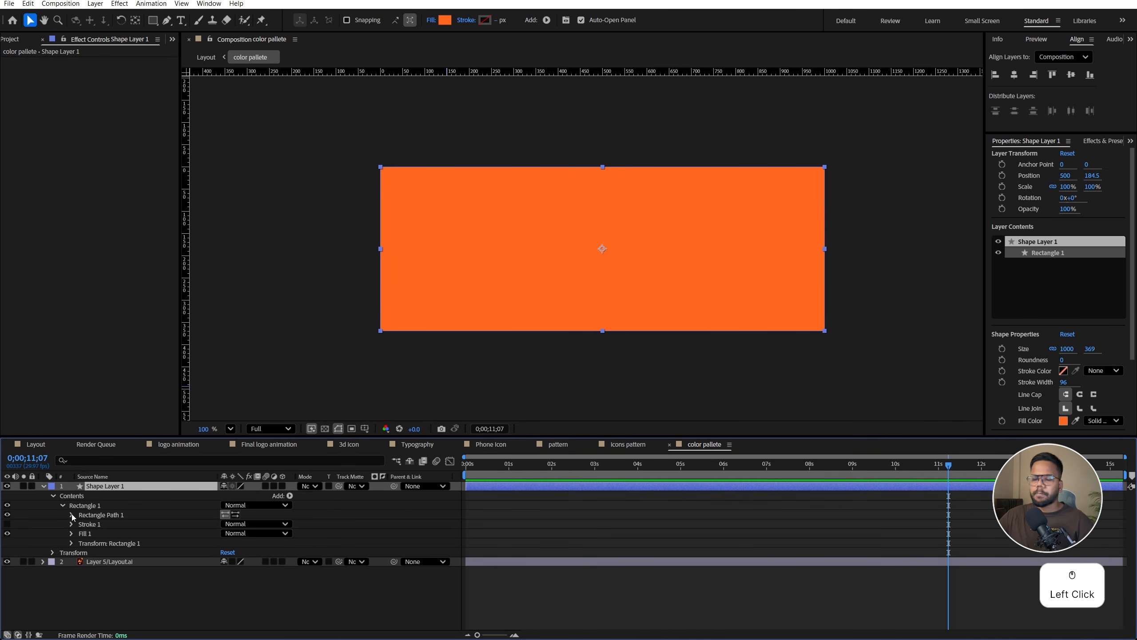
left_click(72, 515)
left_click(112, 544)
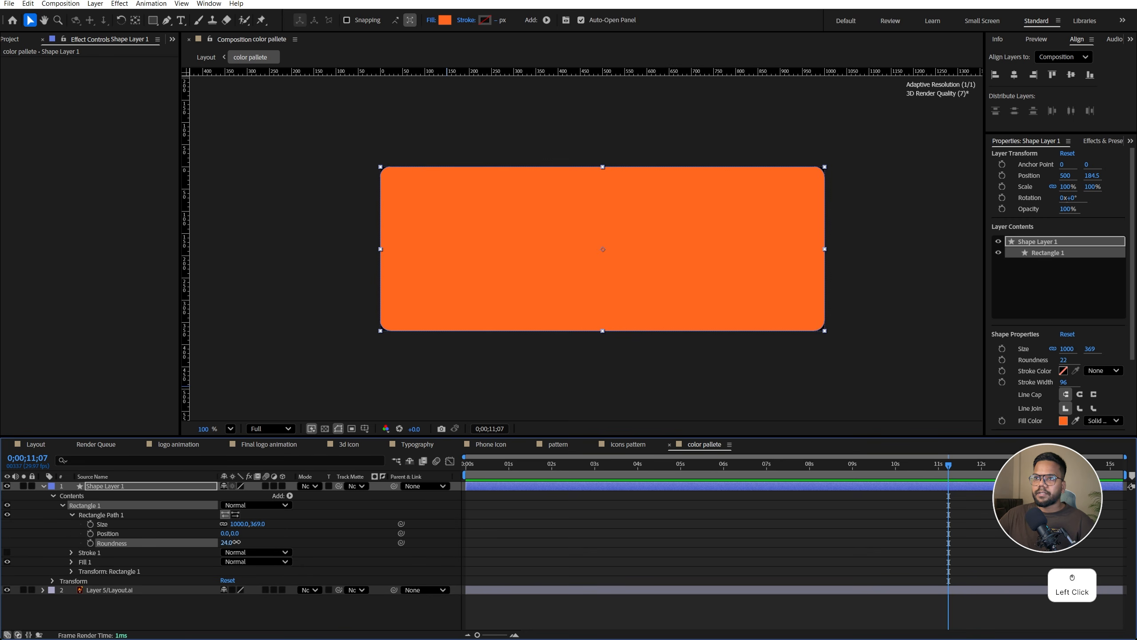
left_click_drag(252, 542, 248, 543)
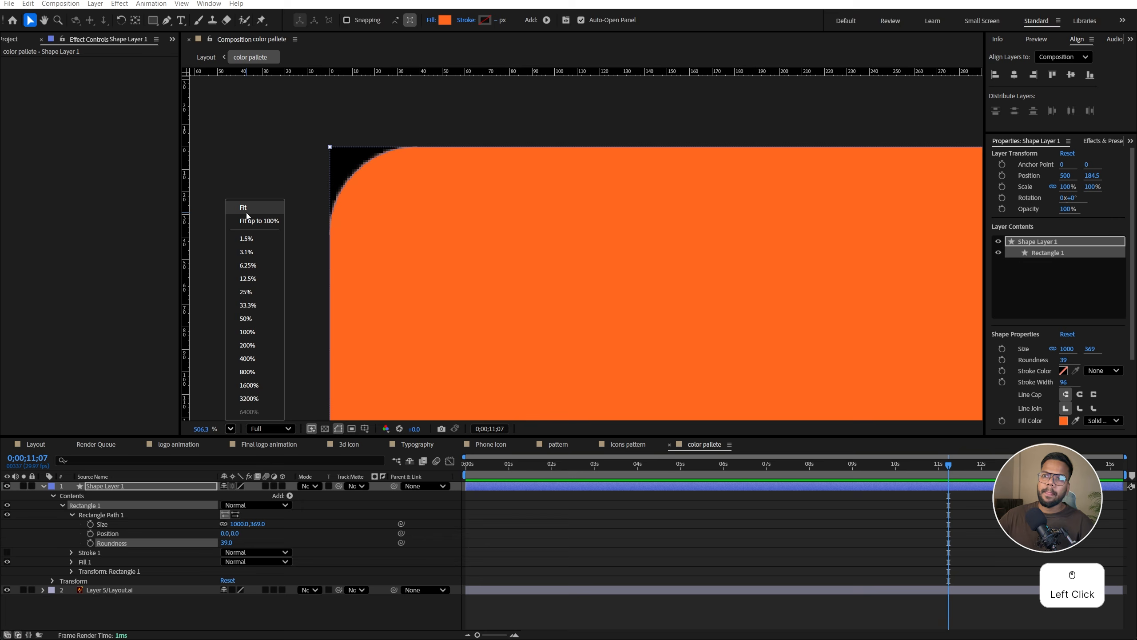
left_click(247, 211)
scroll(461, 274, "down", 2)
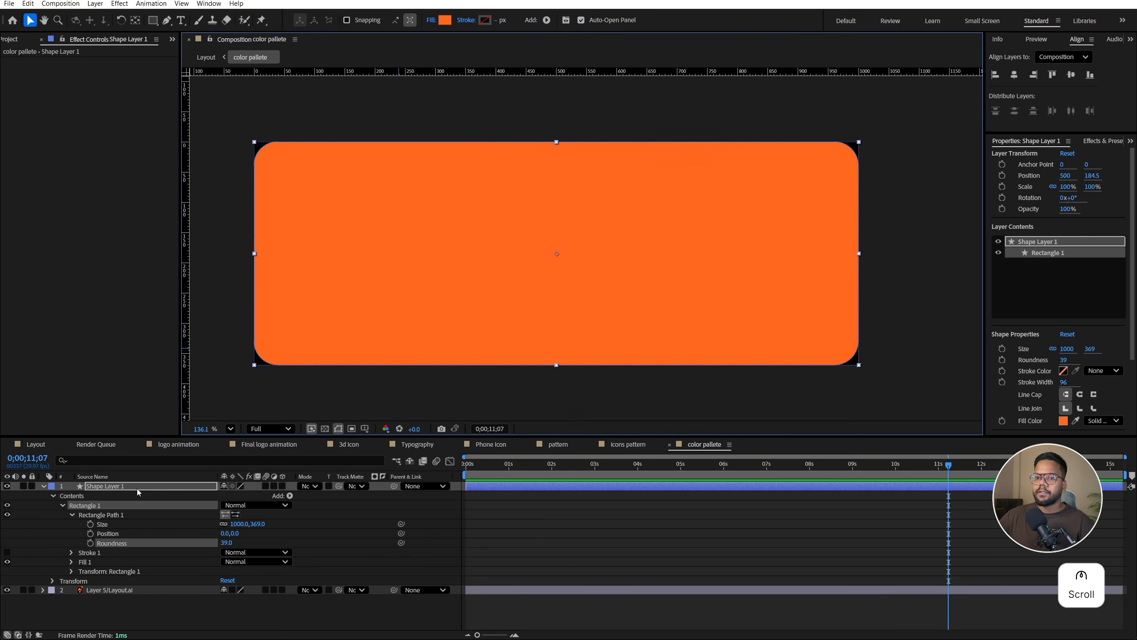
left_click(52, 489)
left_click(42, 487)
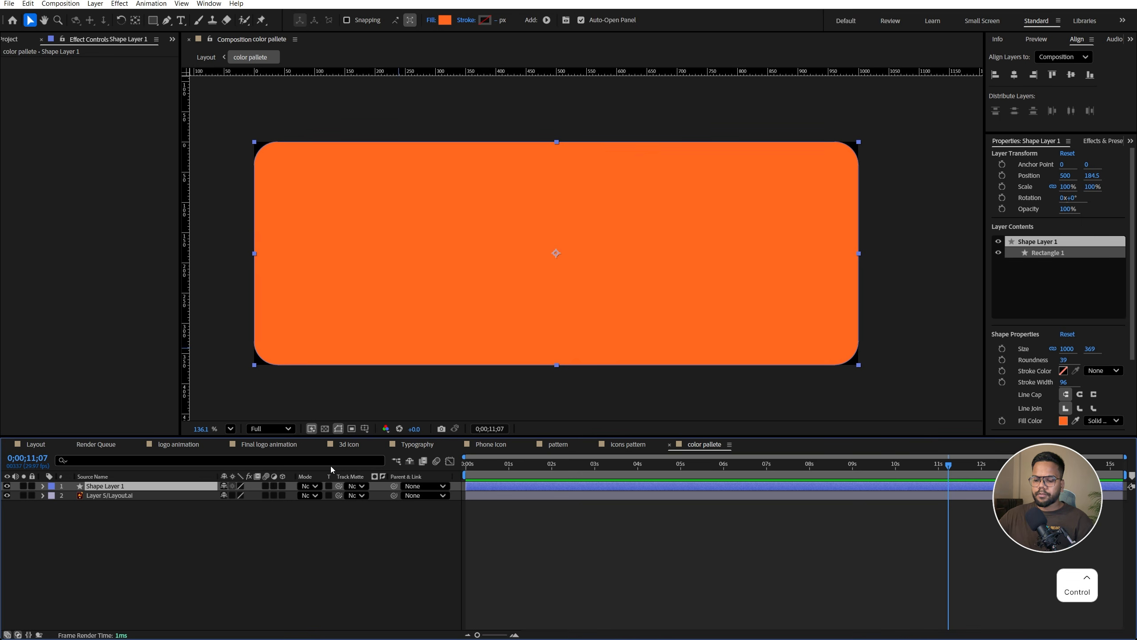
Duplicate the rounded rectangle layer twice and move the Layer 5/Layout.ai artwork to the top of the layer stack
key("ctrl+d")
key("ctrl+d")
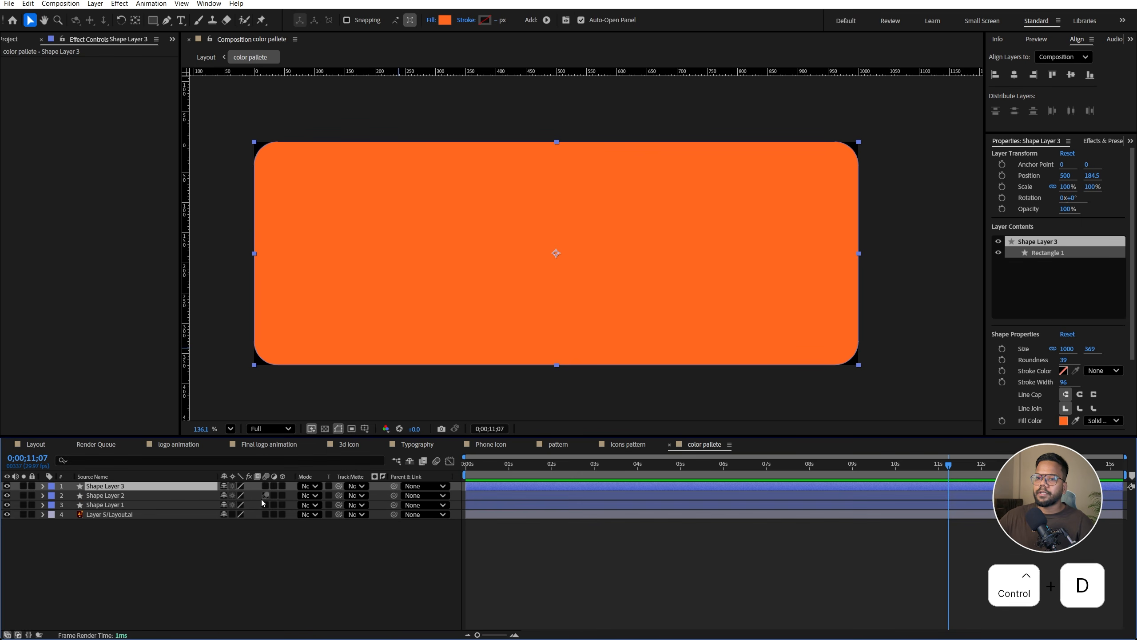
left_click(130, 516)
left_click_drag(132, 516, 139, 485)
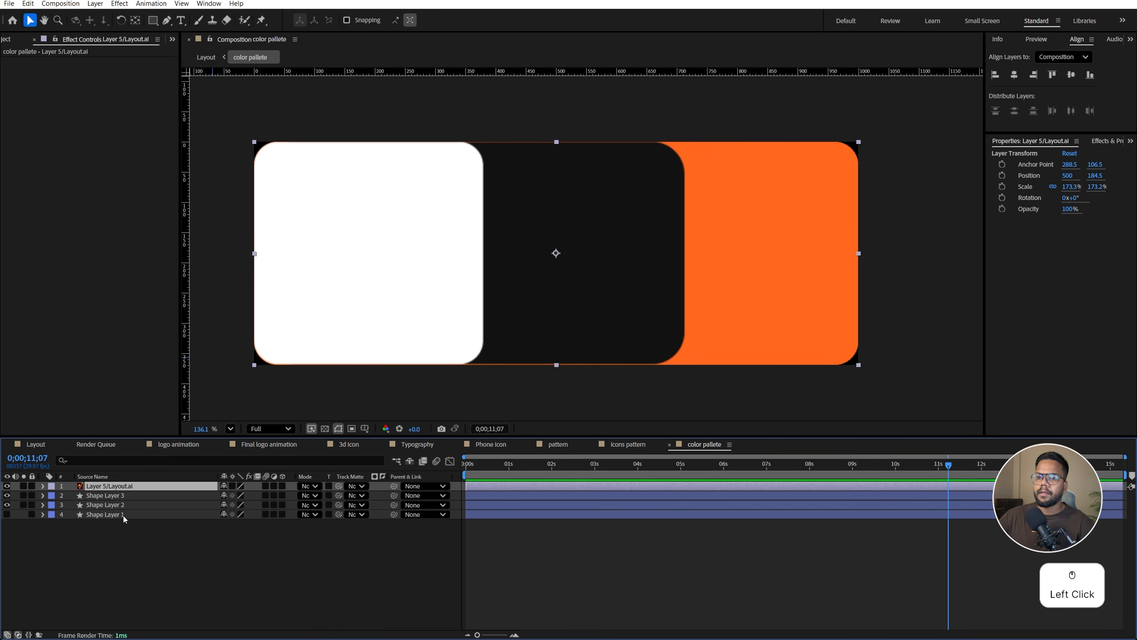
left_click(126, 515)
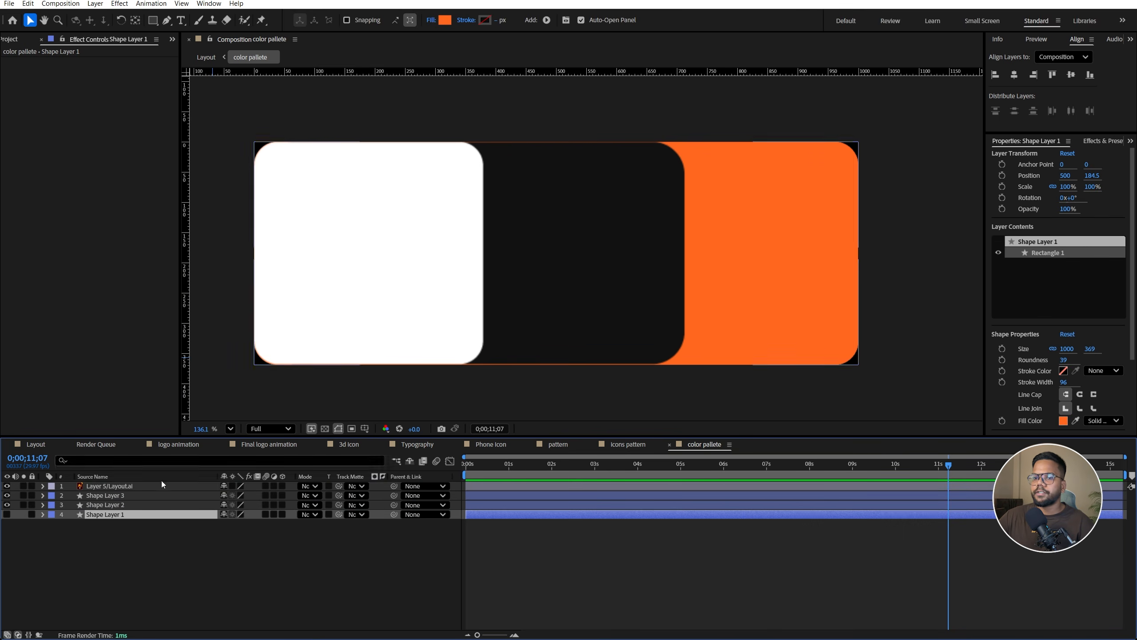
Change Shape Layer 2's fill to the near-black sampled from the artwork's middle swatch
left_click(119, 505)
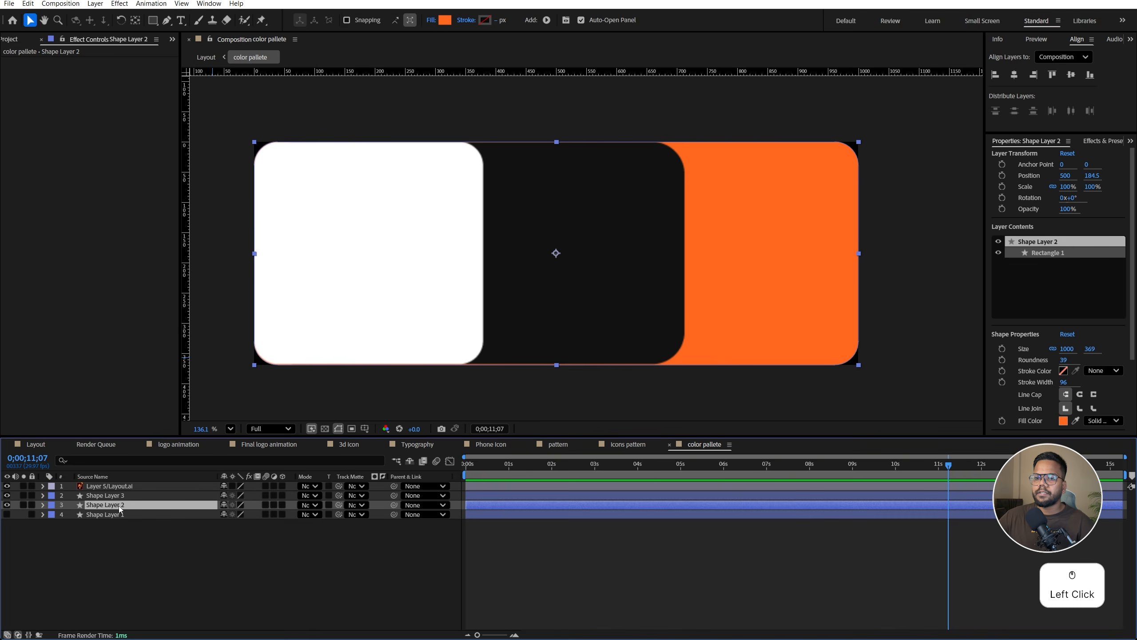
left_click(444, 21)
left_click(667, 308)
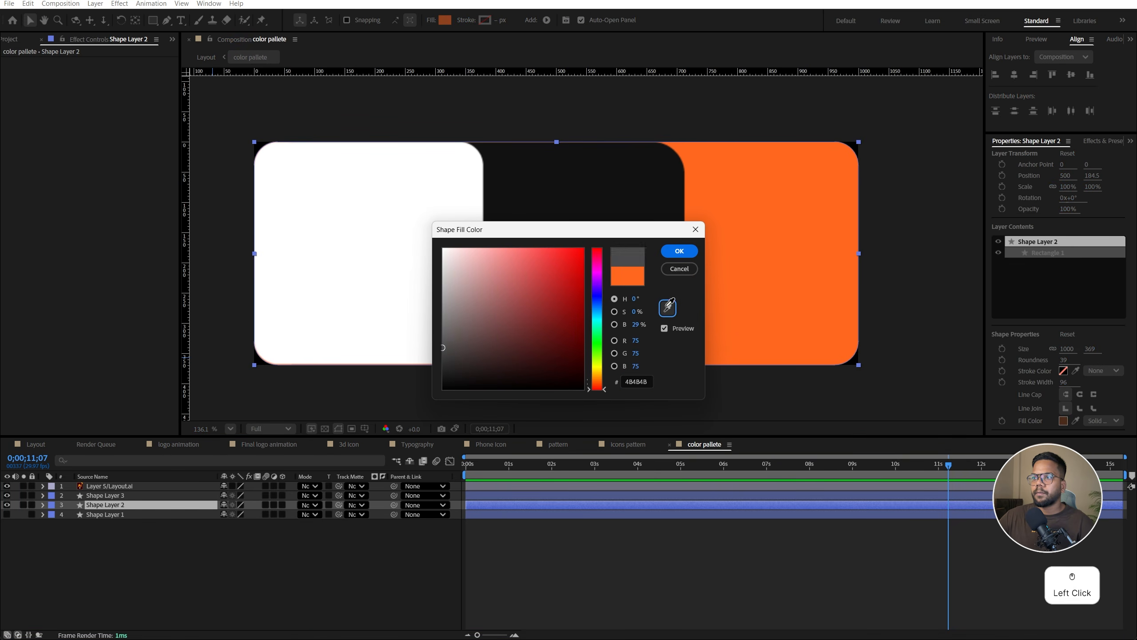
left_click(624, 168)
left_click(679, 252)
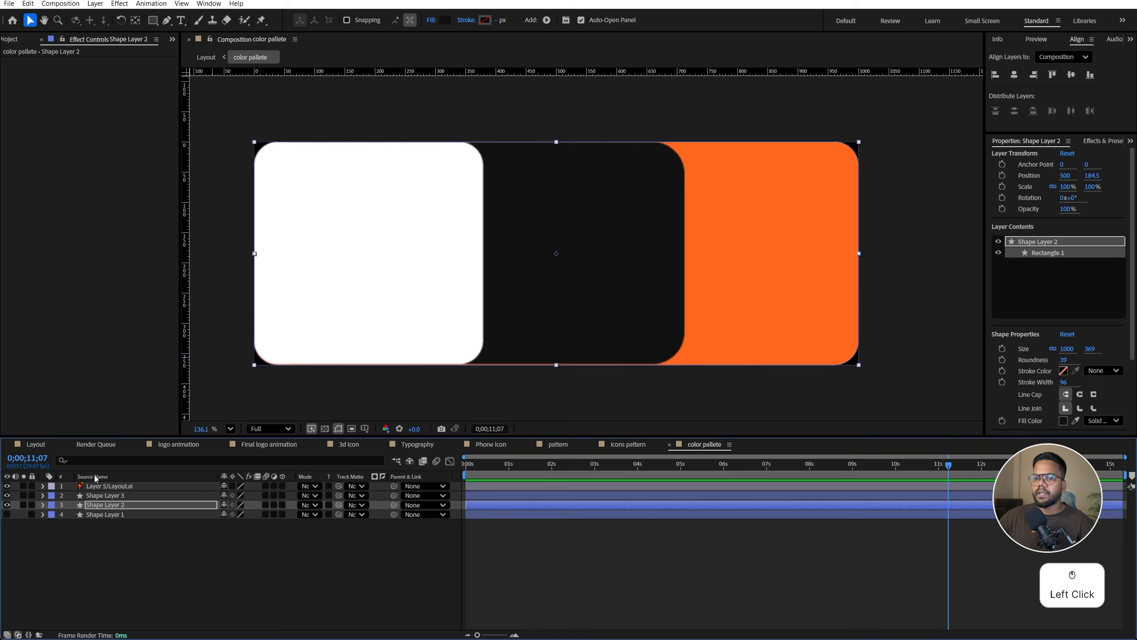
Try to fill Shape Layer 3 with the white sampled from the artwork's swatch
left_click(105, 495)
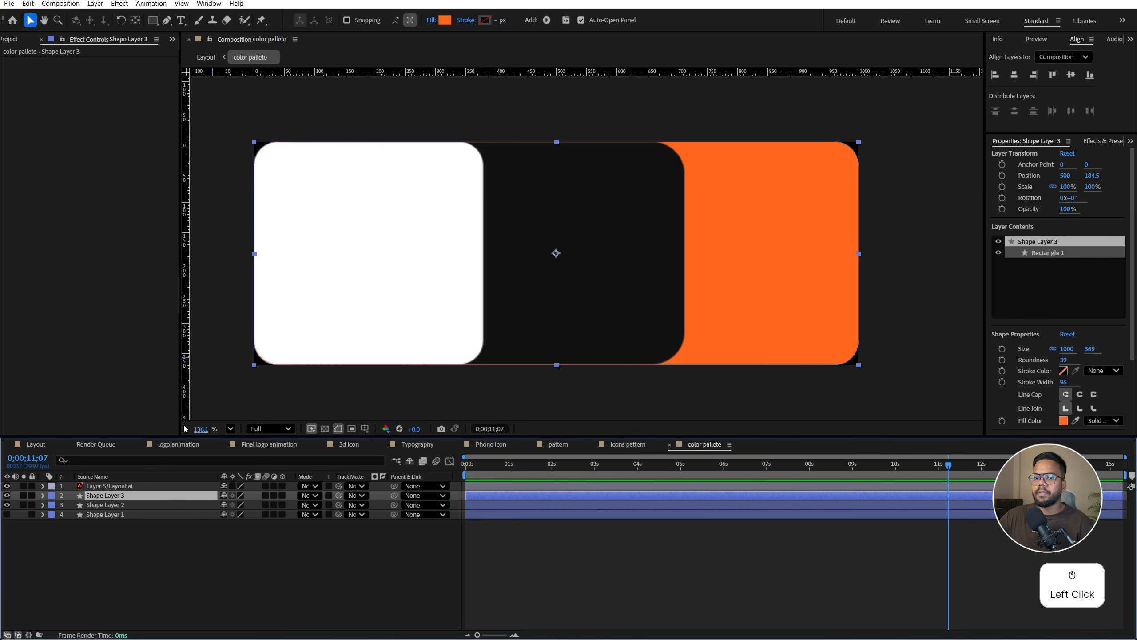
left_click(447, 20)
left_click(667, 308)
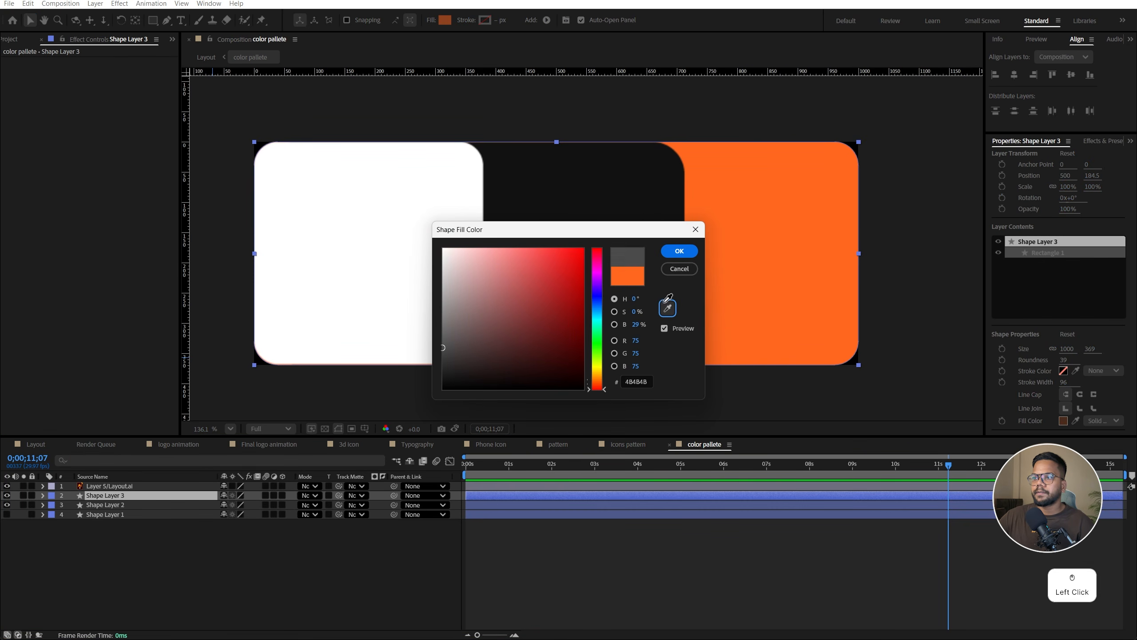
left_click(408, 204)
left_click(679, 251)
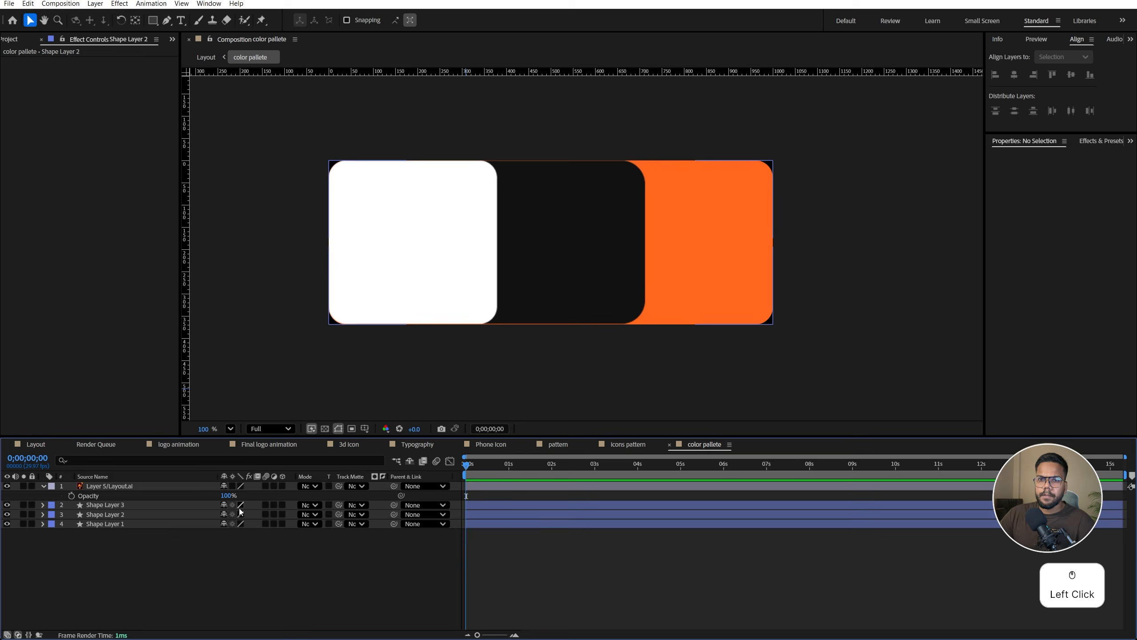
Slide Shape Layer 2 horizontally to Position 212, 184.5 so its rounded edge matches the artwork's black swatch
left_click(131, 523)
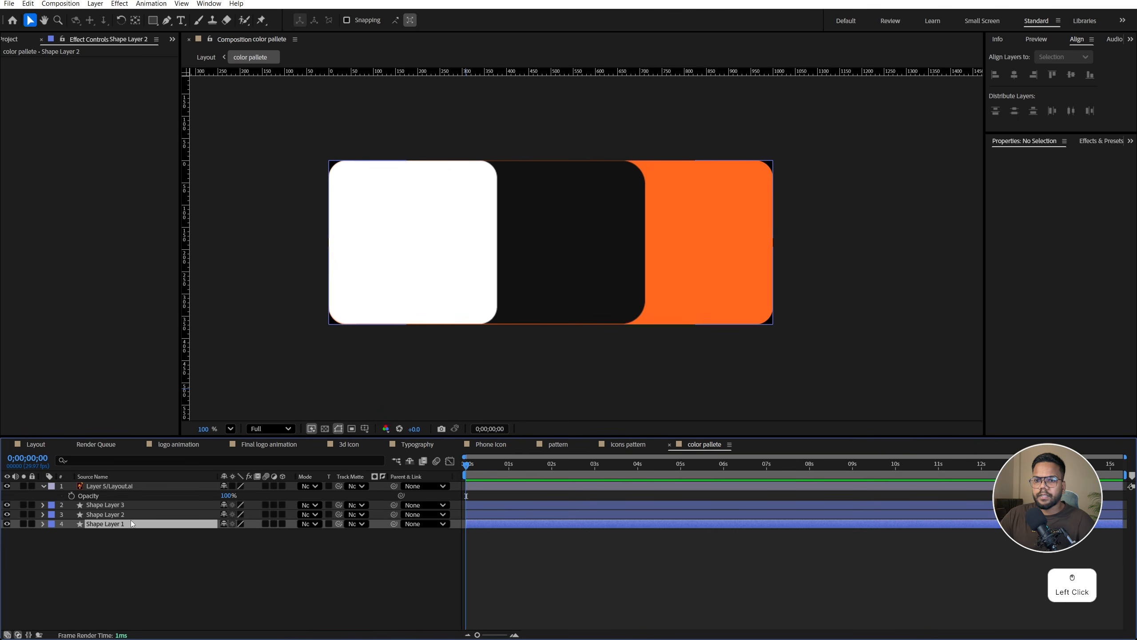
left_click(132, 515)
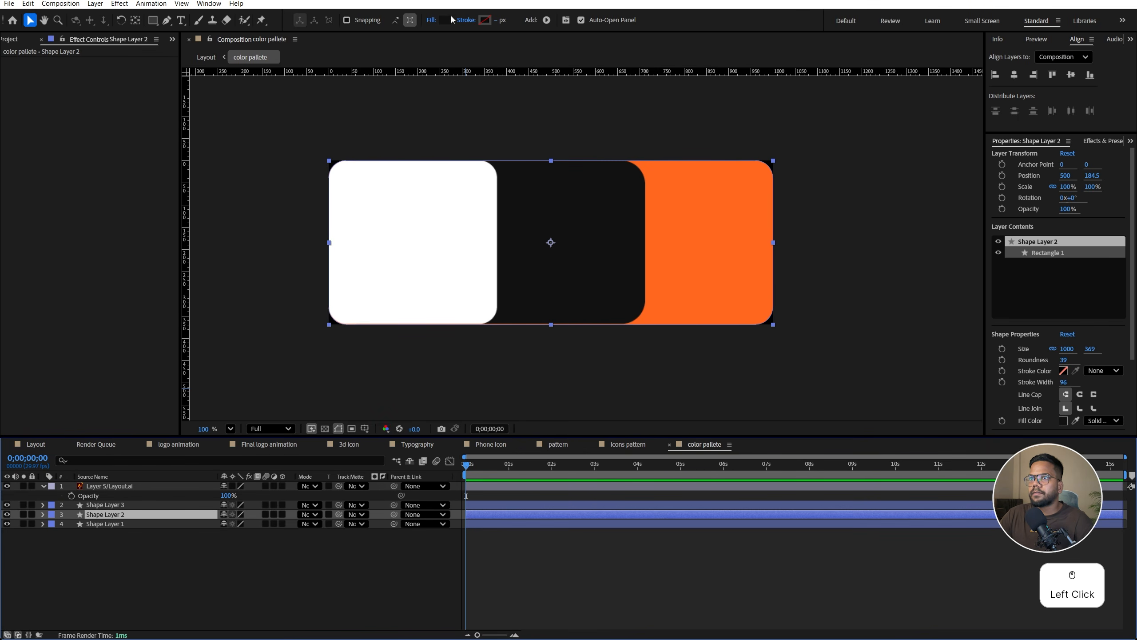
left_click_drag(725, 234, 601, 234)
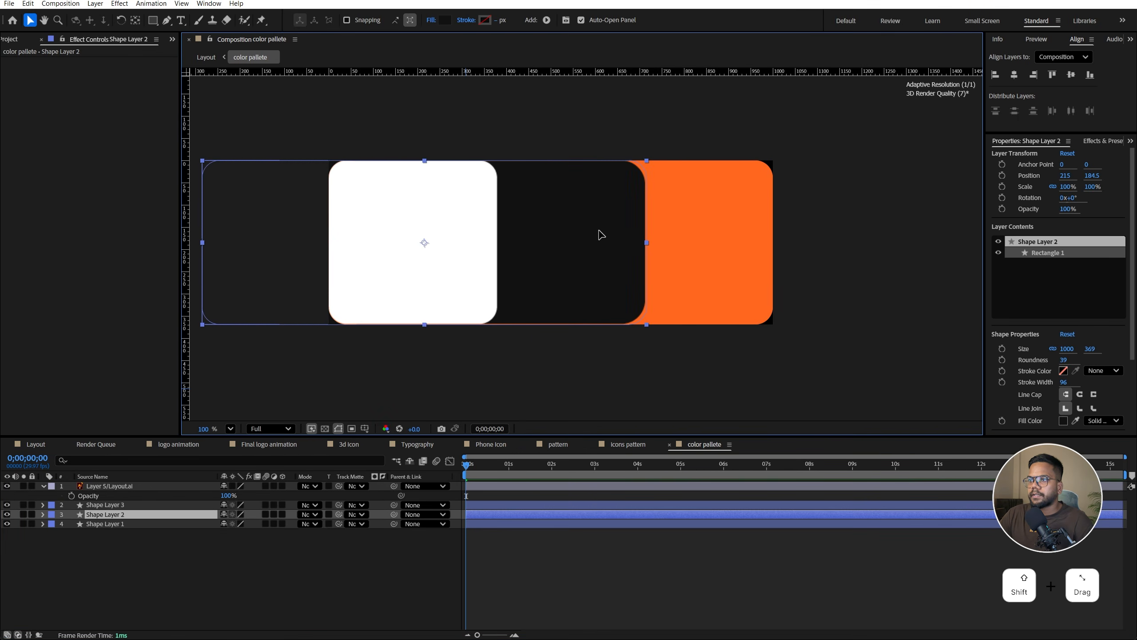
Fill Shape Layer 3 with white, FFFFFF, and slide it to Position -122, 184.5 to match the artwork's white swatch
left_click(134, 505)
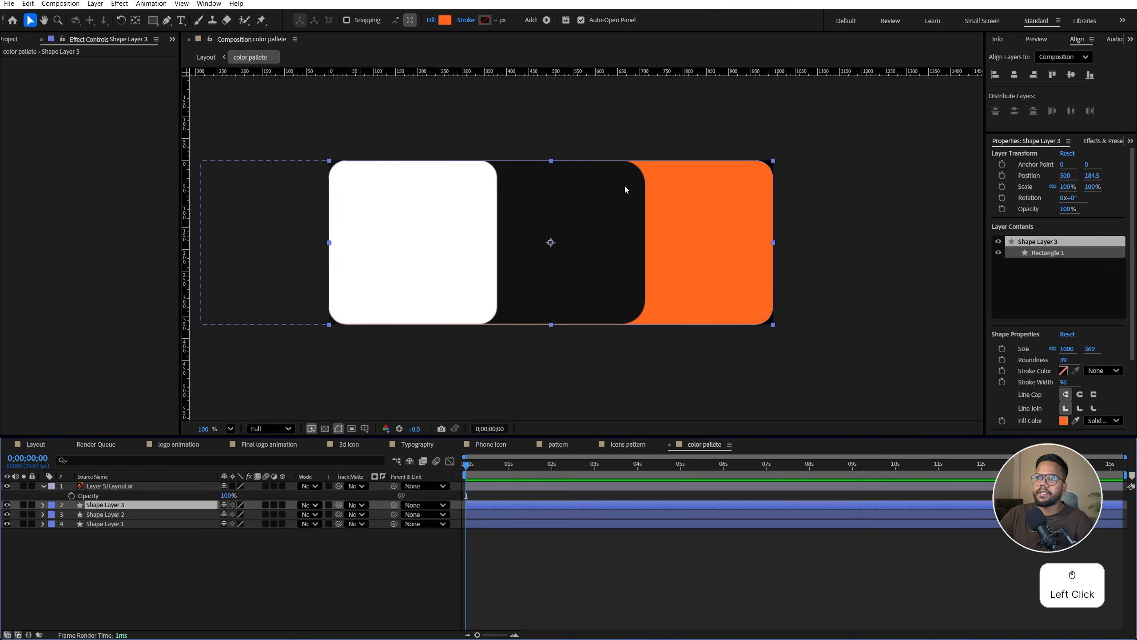
left_click(447, 21)
left_click_drag(493, 291, 418, 229)
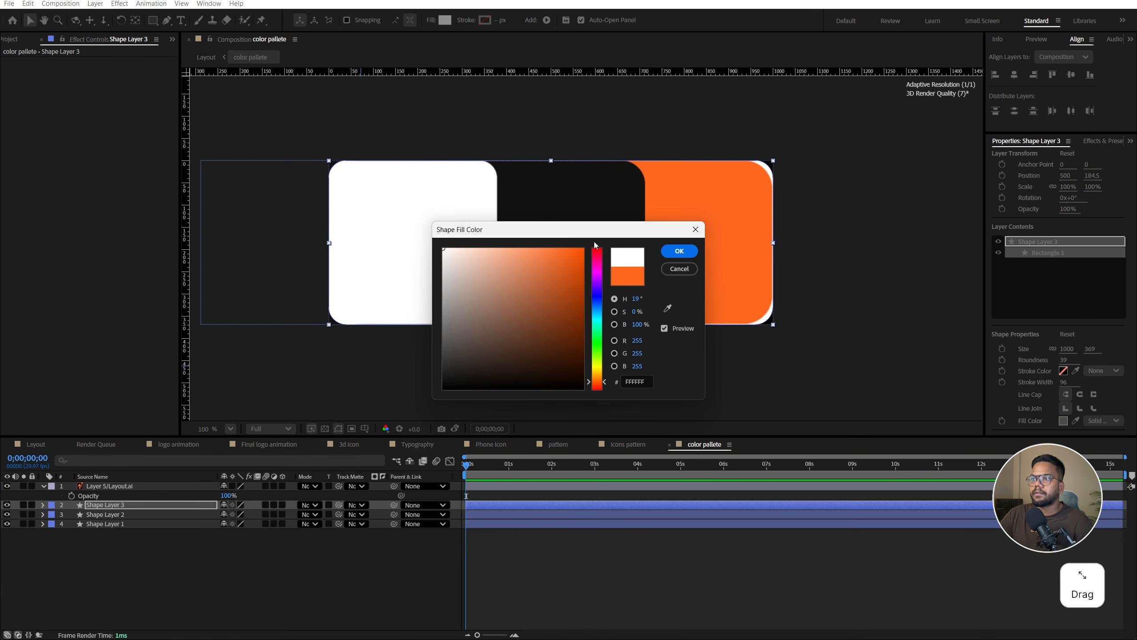
left_click(678, 251)
left_click_drag(717, 264, 442, 276)
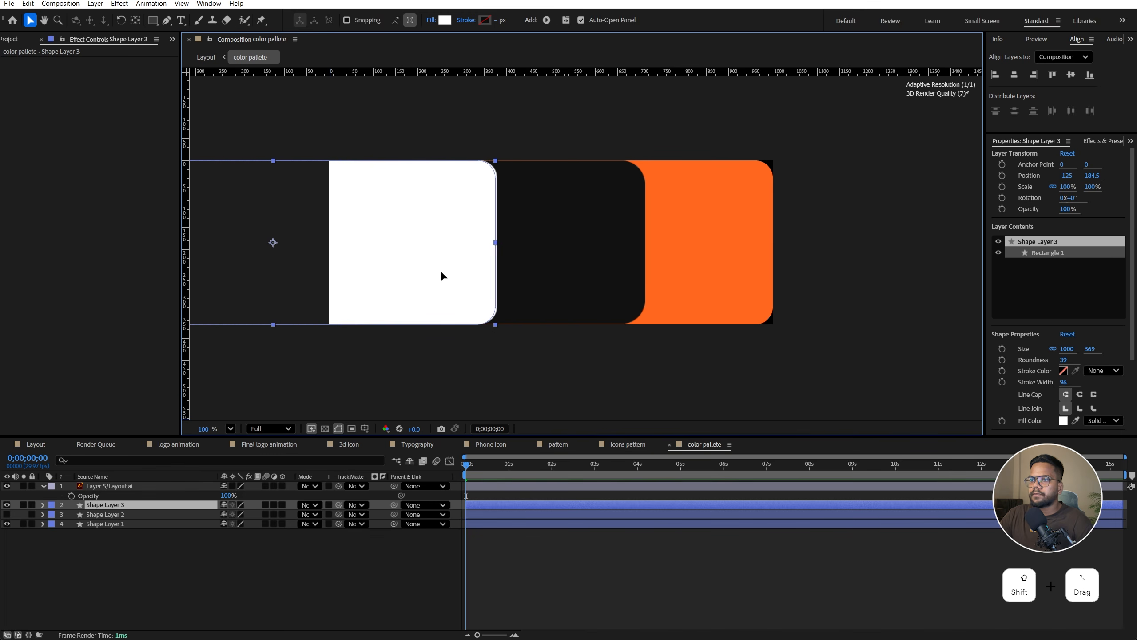
Animate Shape Layer 2's Position X from -543 at 0;00;00;14 to 212 at 0;00;01;00 and preview the motion
left_click(106, 514)
left_click_drag(466, 467, 509, 472)
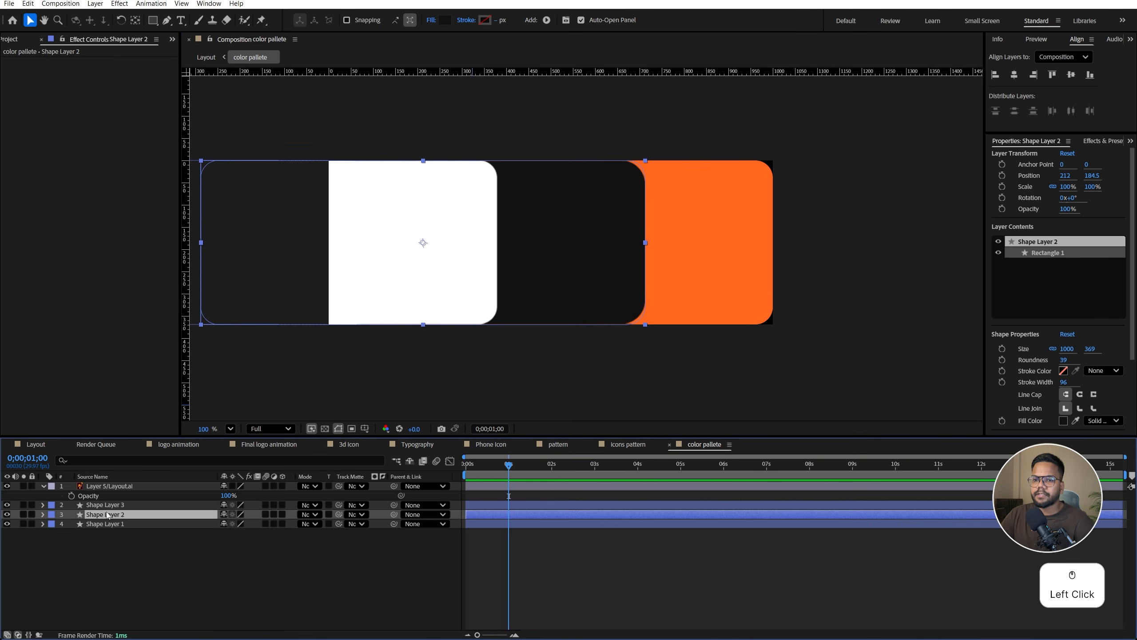
key("p")
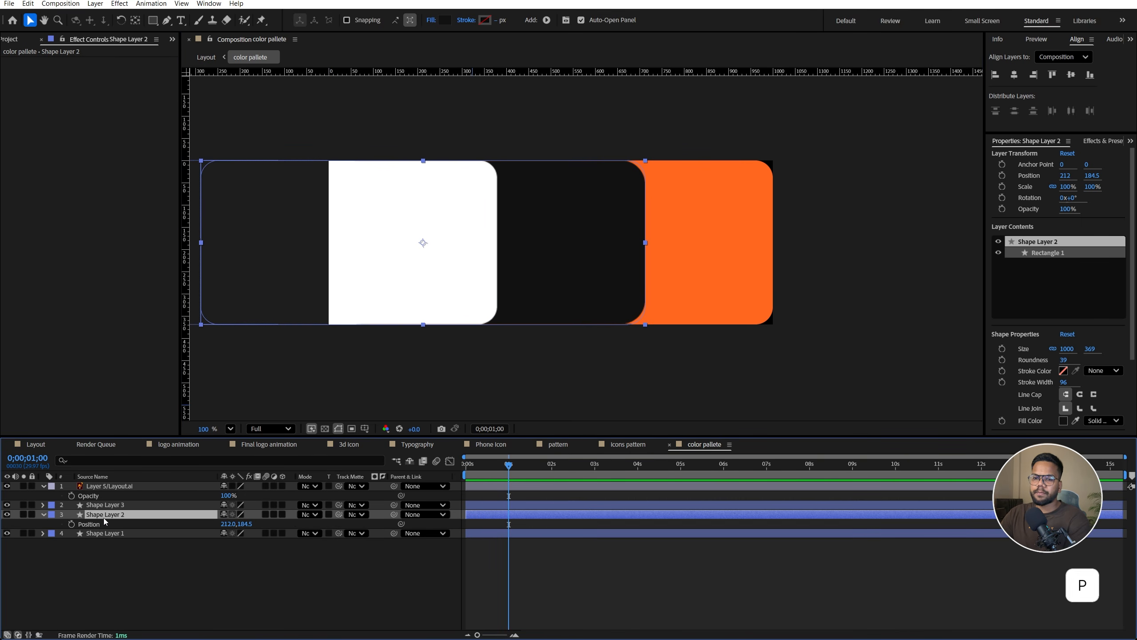
left_click(72, 524)
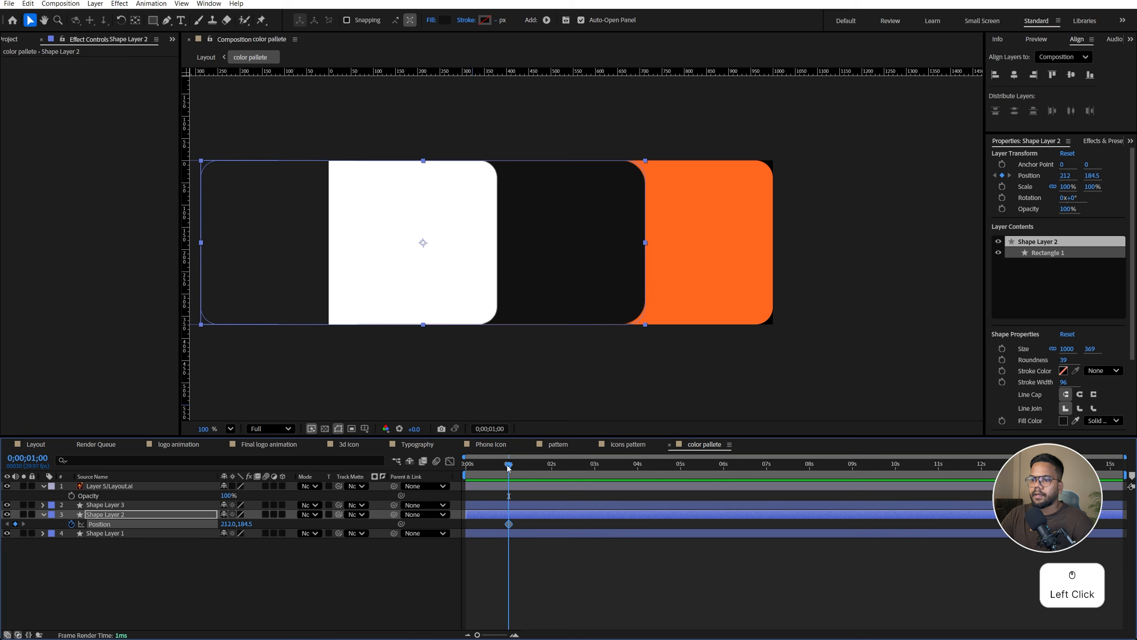
left_click_drag(508, 468, 486, 470)
mouse_move(227, 524)
left_mouse_down()
mouse_move(189, 524)
mouse_move(223, 524)
left_mouse_up()
key("space")
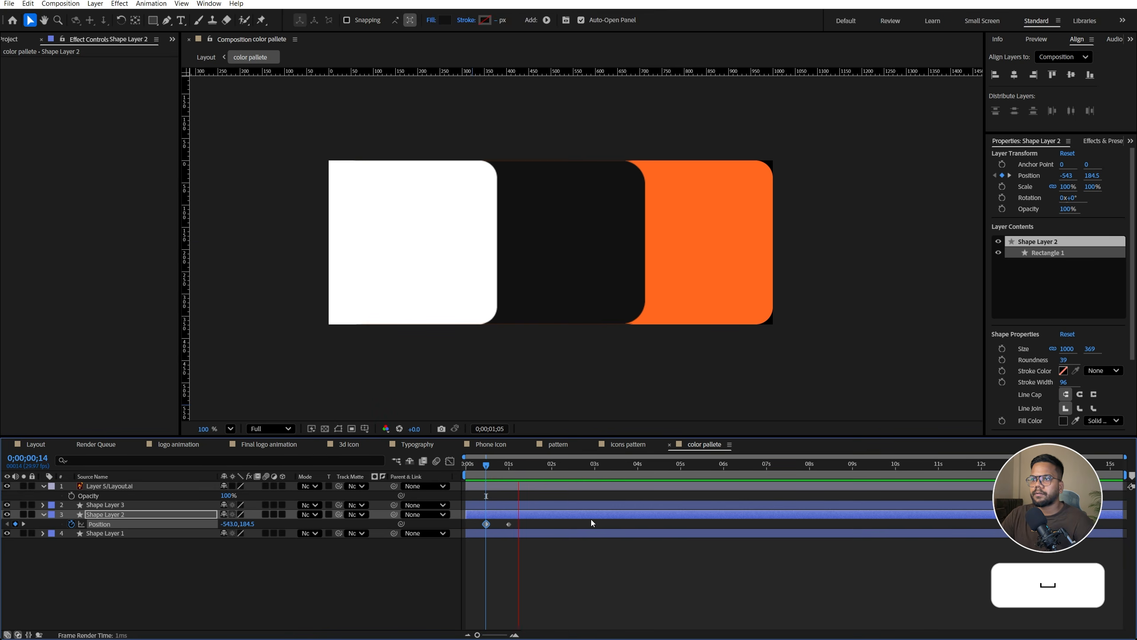
key("space")
Animate Shape Layer 3's Position X from -526 at 0;00;01;00 to -122 at 0;00;01;18
left_click_drag(485, 469, 509, 472)
left_click(477, 505)
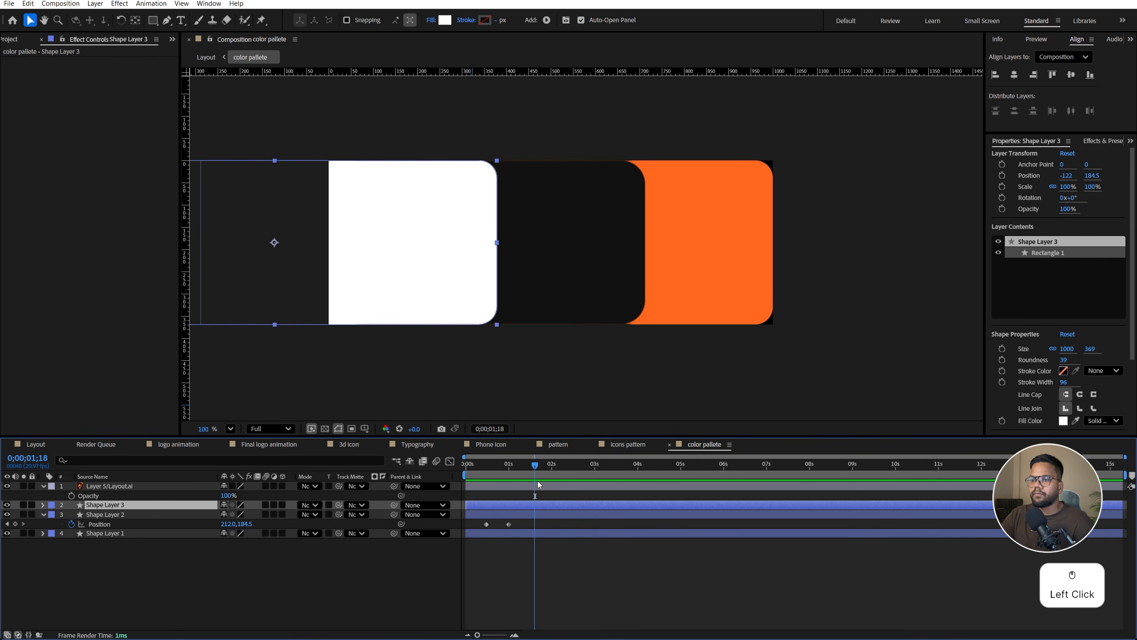
key("p")
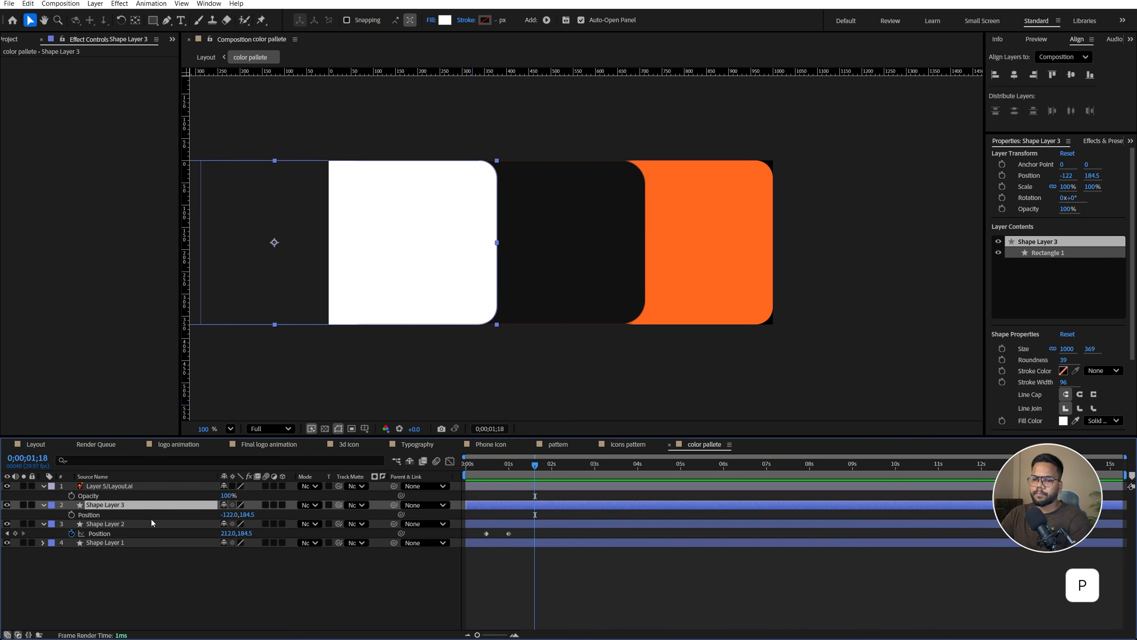
left_click(72, 515)
left_click_drag(529, 486, 496, 576)
left_click_drag(232, 516, 14, 515)
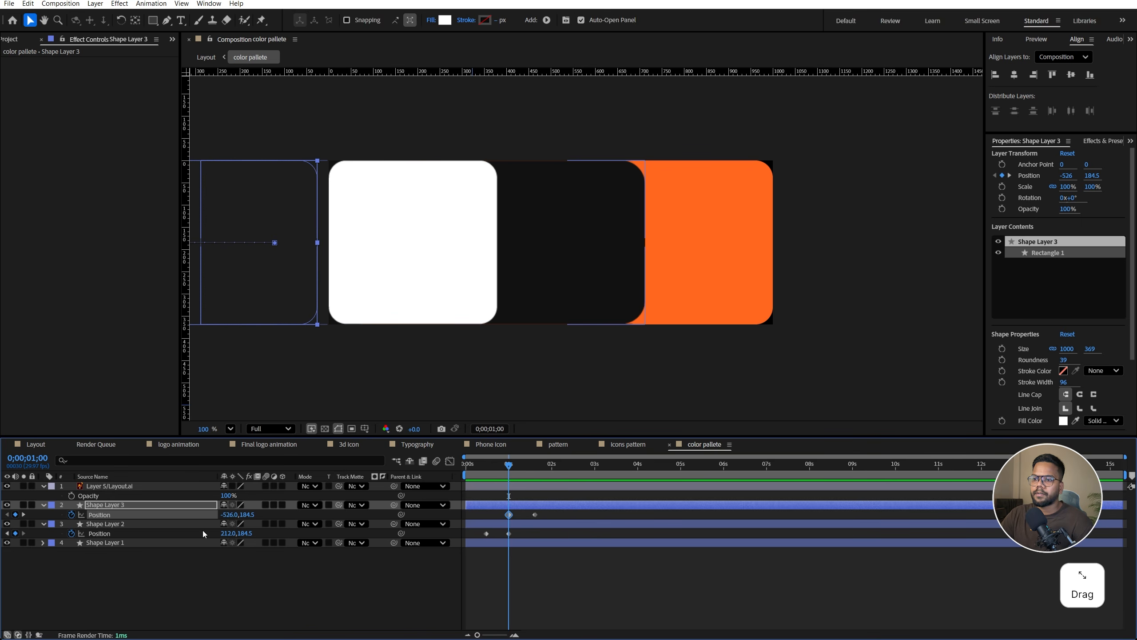
Hide the Layer 5/Layout.ai artwork and preview the sliding palette panels from the start of the composition
left_click(7, 486)
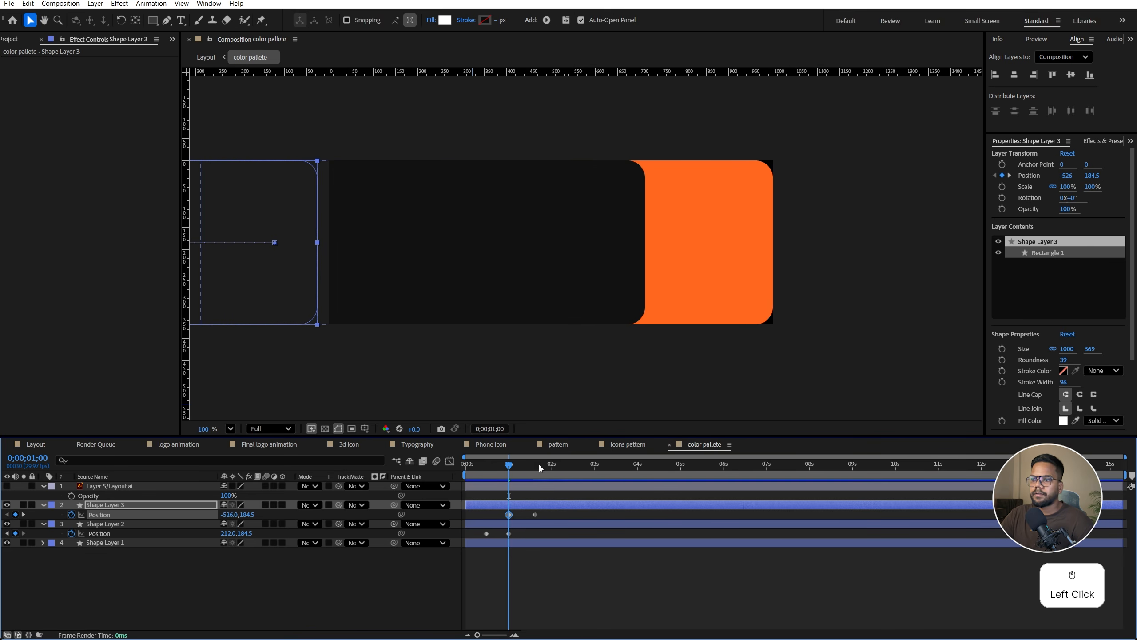
key("space")
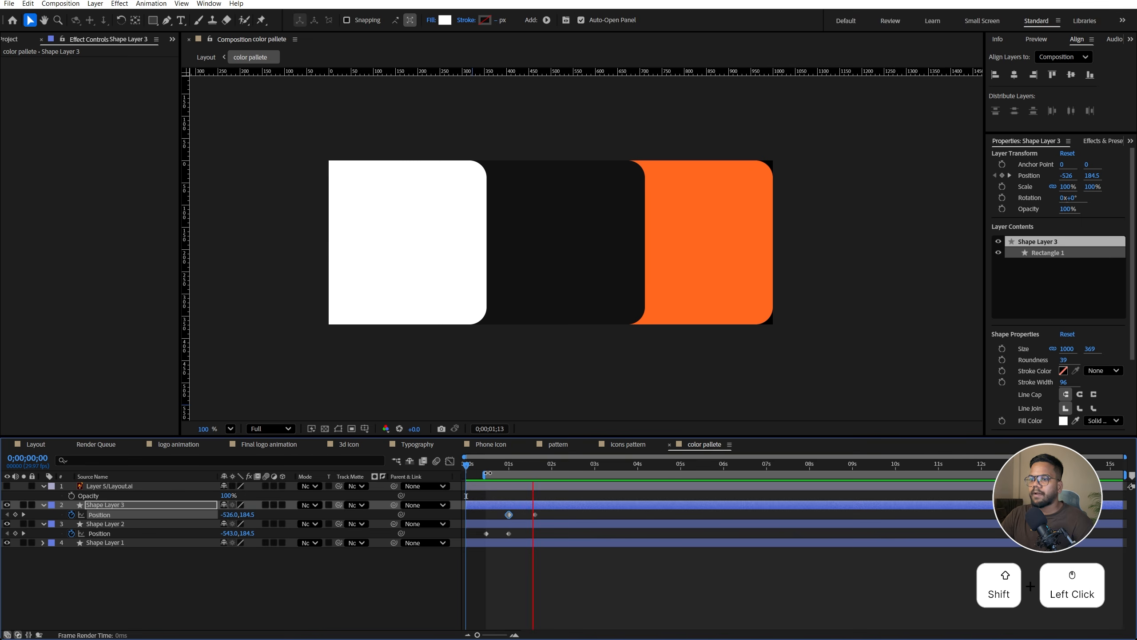
left_click(465, 474)
Add a Color keyframe to Shape Layer 1's orange Fill 1 at 0;00;00;14
left_click(608, 174)
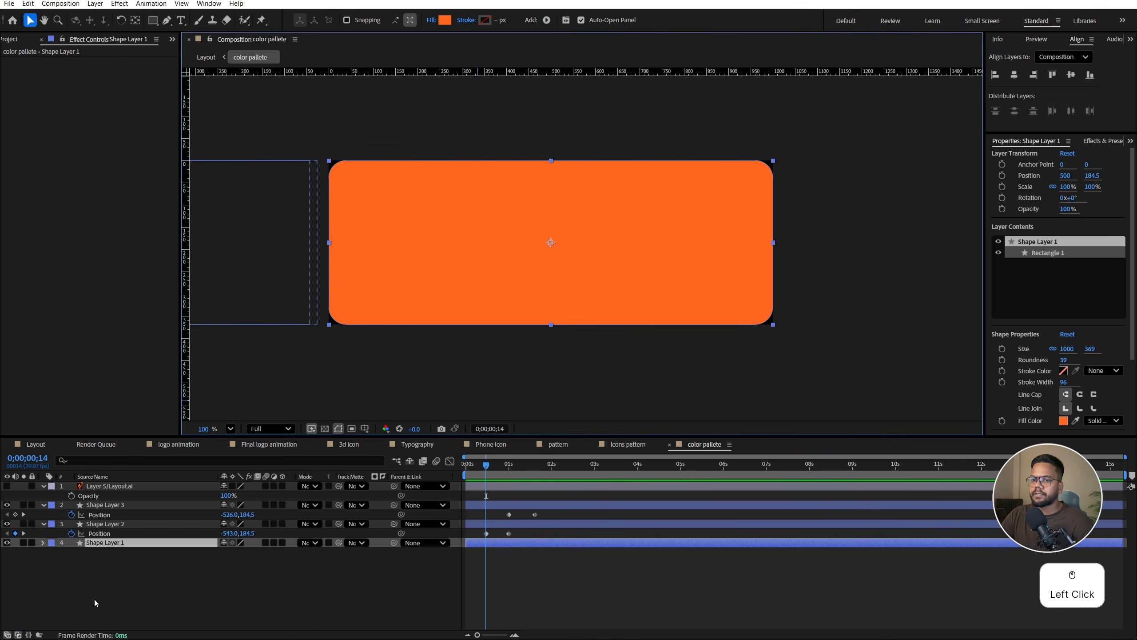
left_click(43, 542)
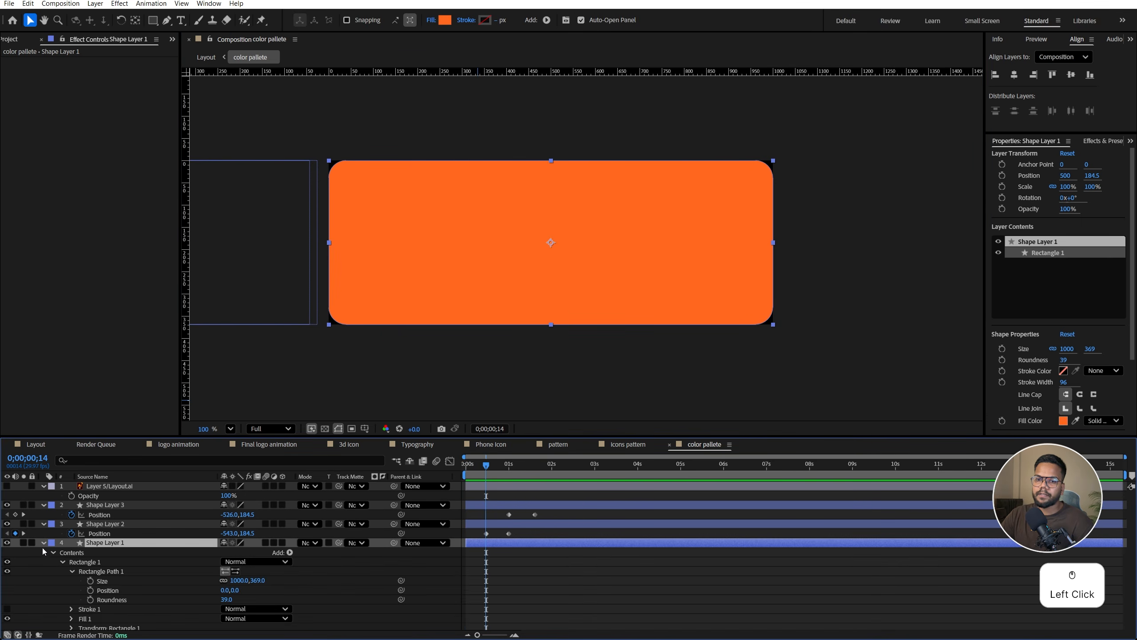
left_click(72, 618)
scroll(289, 536, "down", 3)
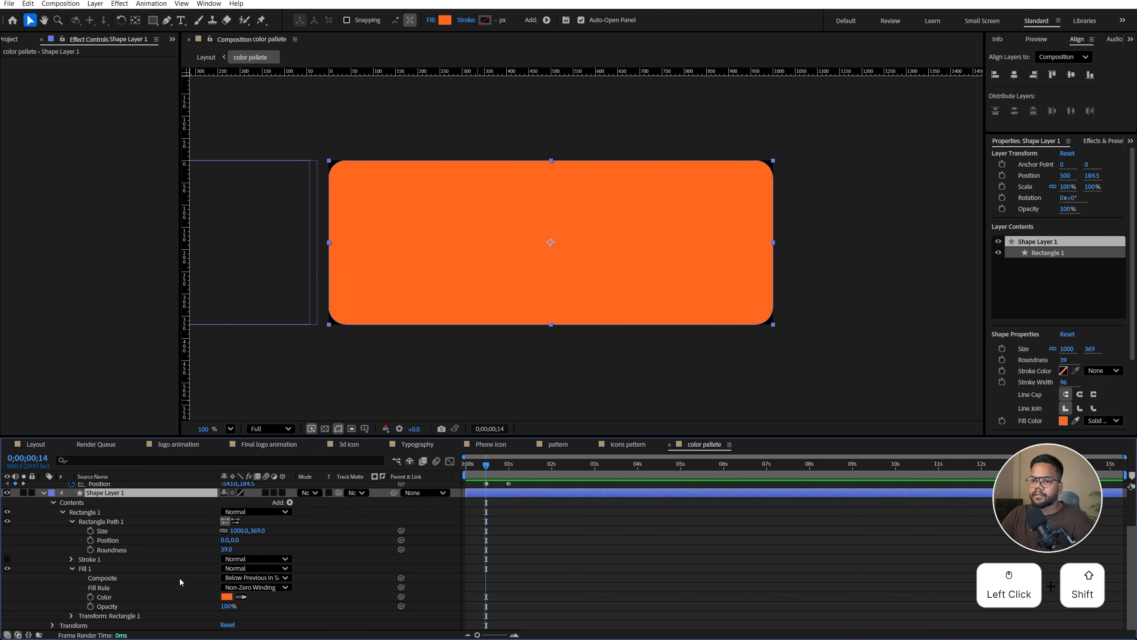
scroll(486, 493, "up", 3)
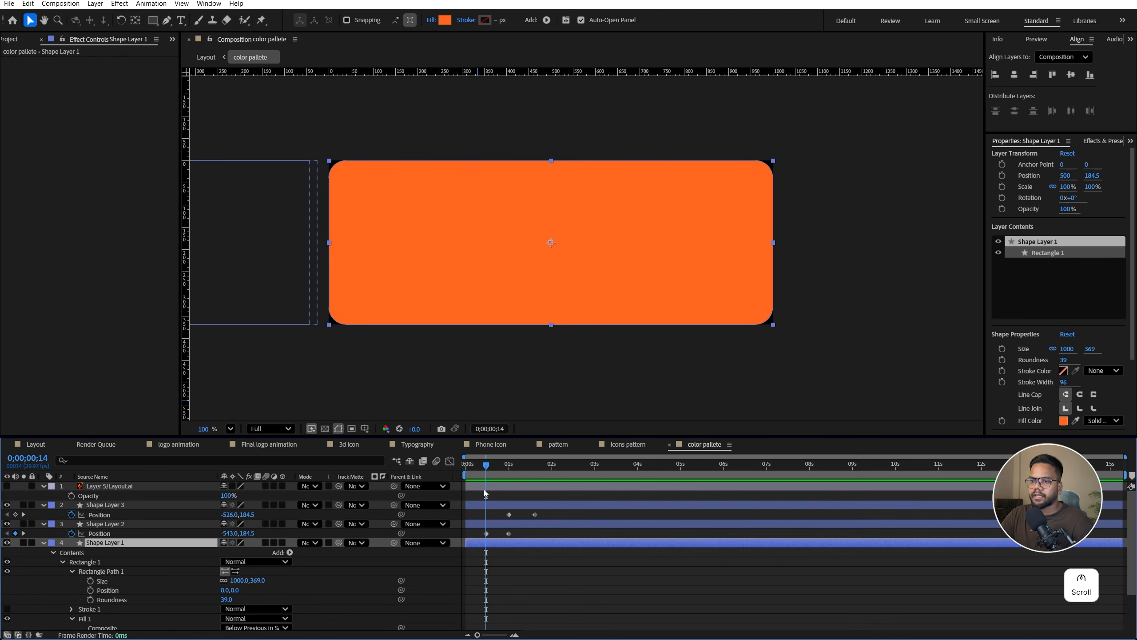
scroll(190, 605, "down", 3)
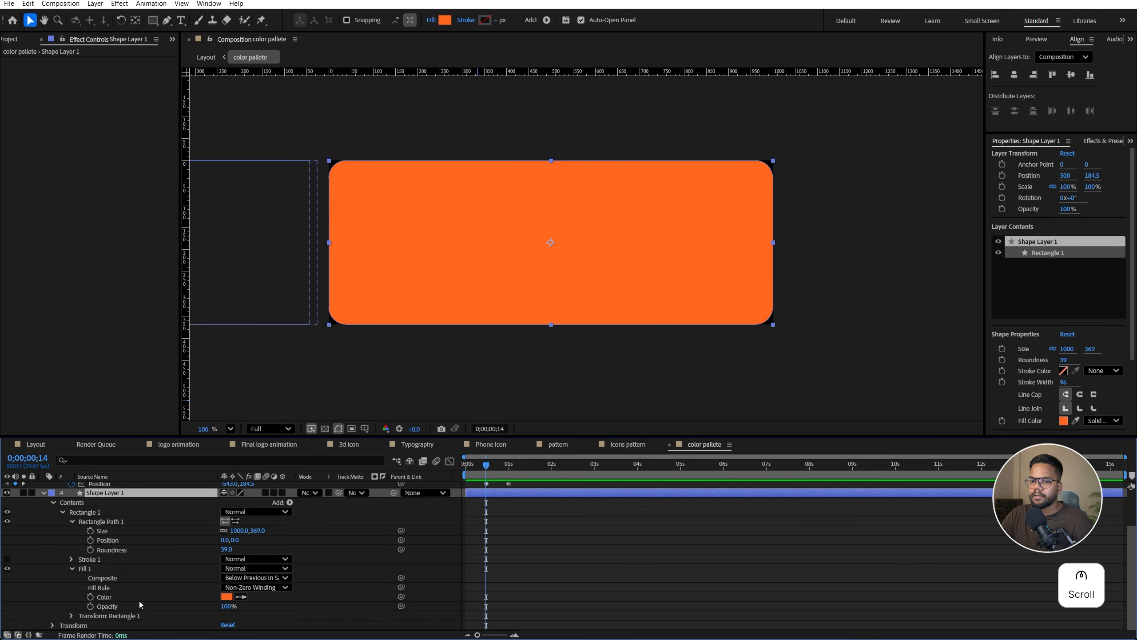
left_click(91, 597)
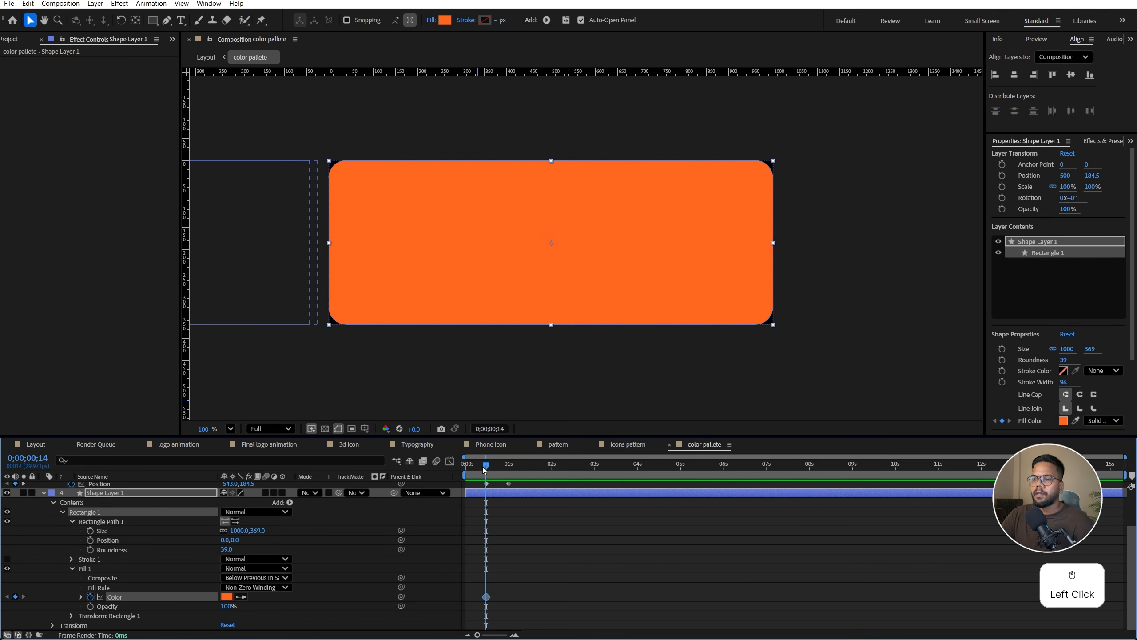
Set Shape Layer 1's fill colour to white at 0;00;00;00 and preview the colour change
left_click_drag(485, 469, 312, 550)
left_click(227, 597)
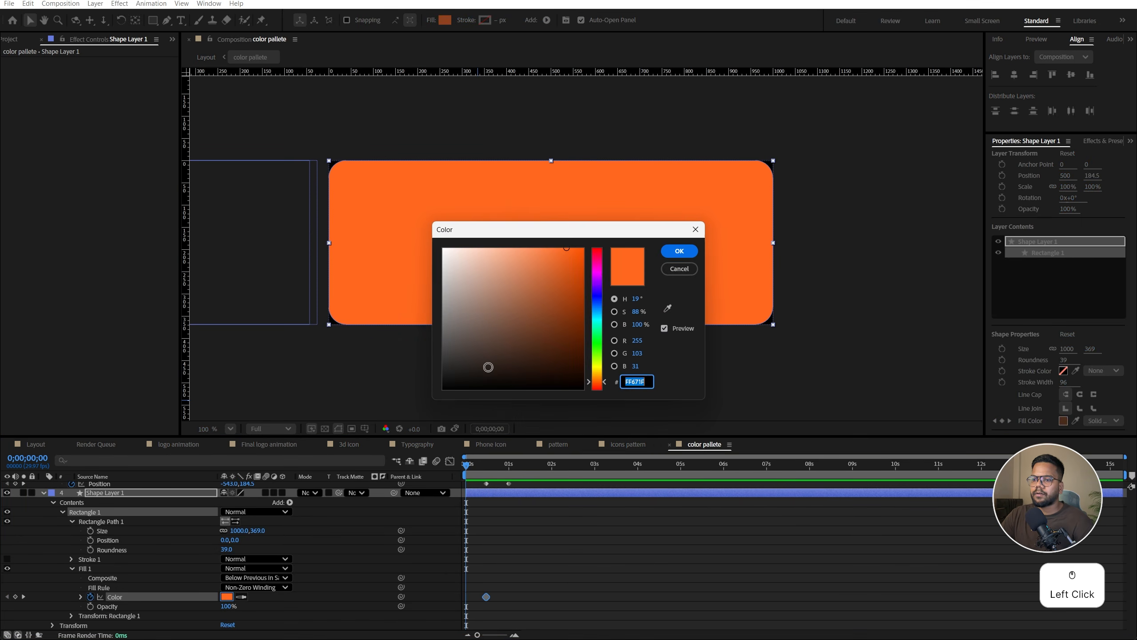
left_click_drag(488, 366, 387, 211)
left_click(679, 251)
key("space")
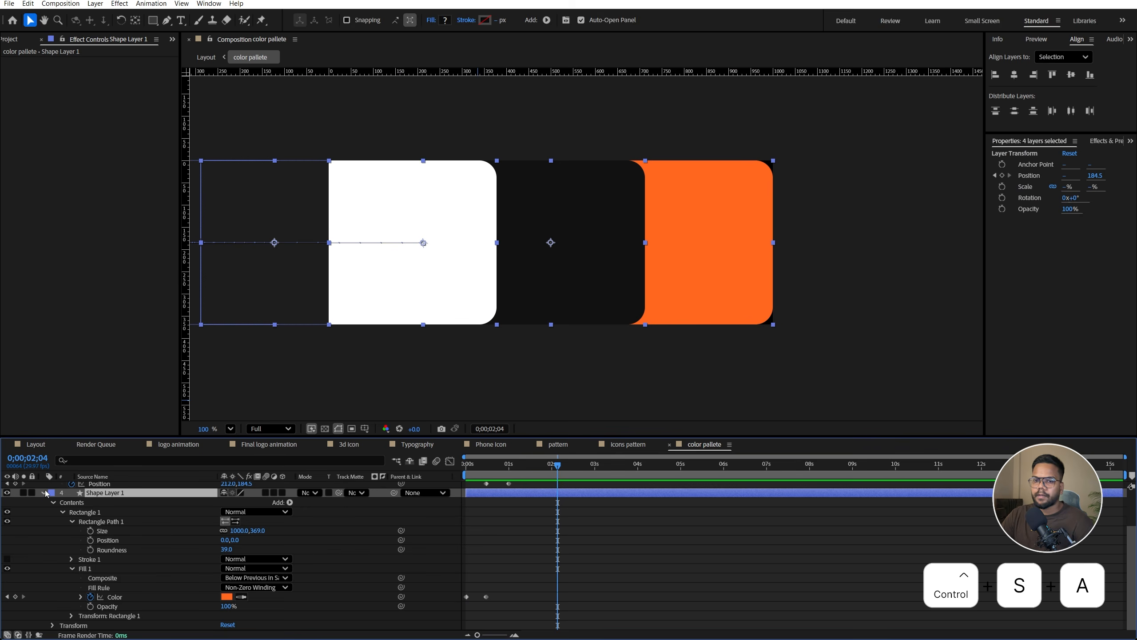
Collapse the layers' properties and copy the hex code FF671F from Shape Layer 1's fill colour
left_click(161, 518)
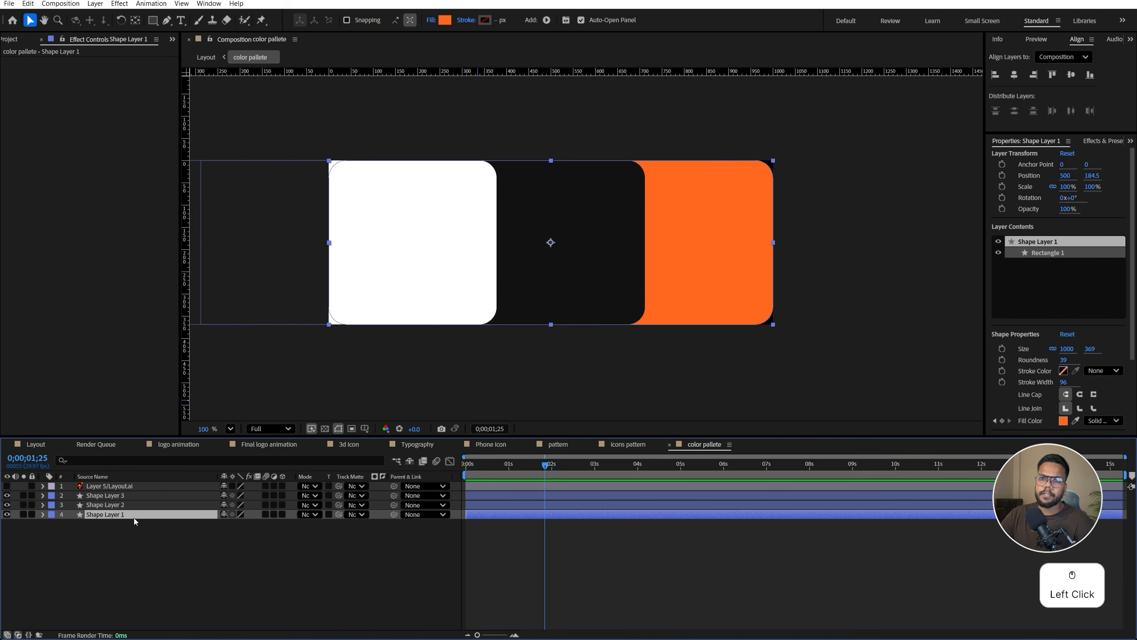
left_click(128, 542)
left_click(106, 515)
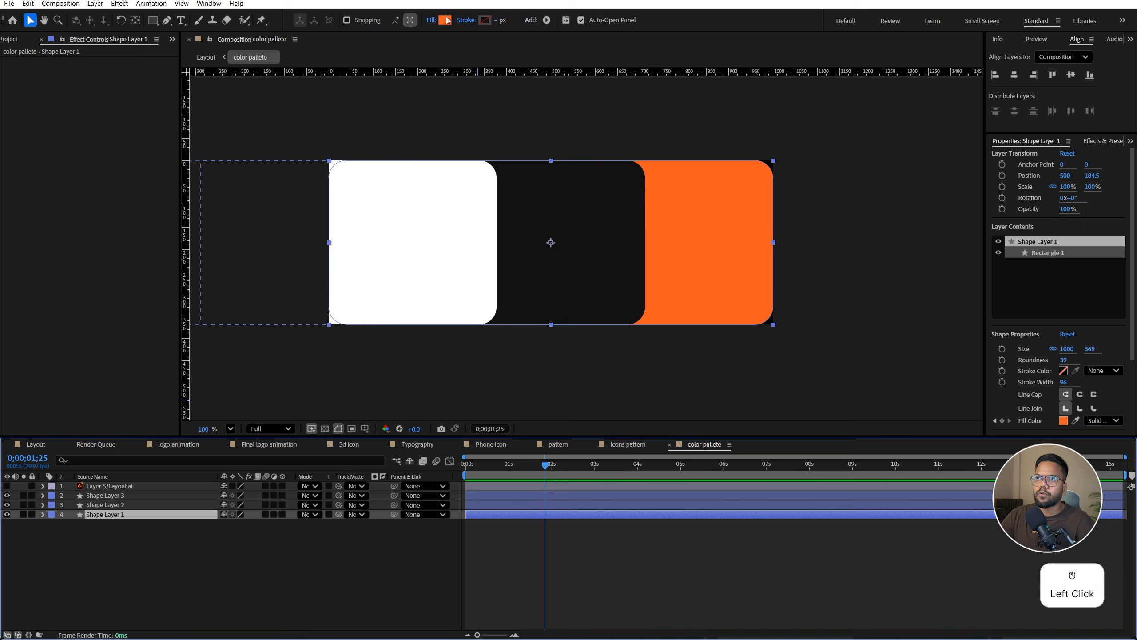
left_click(445, 19)
key("ctrl+c")
left_click(679, 251)
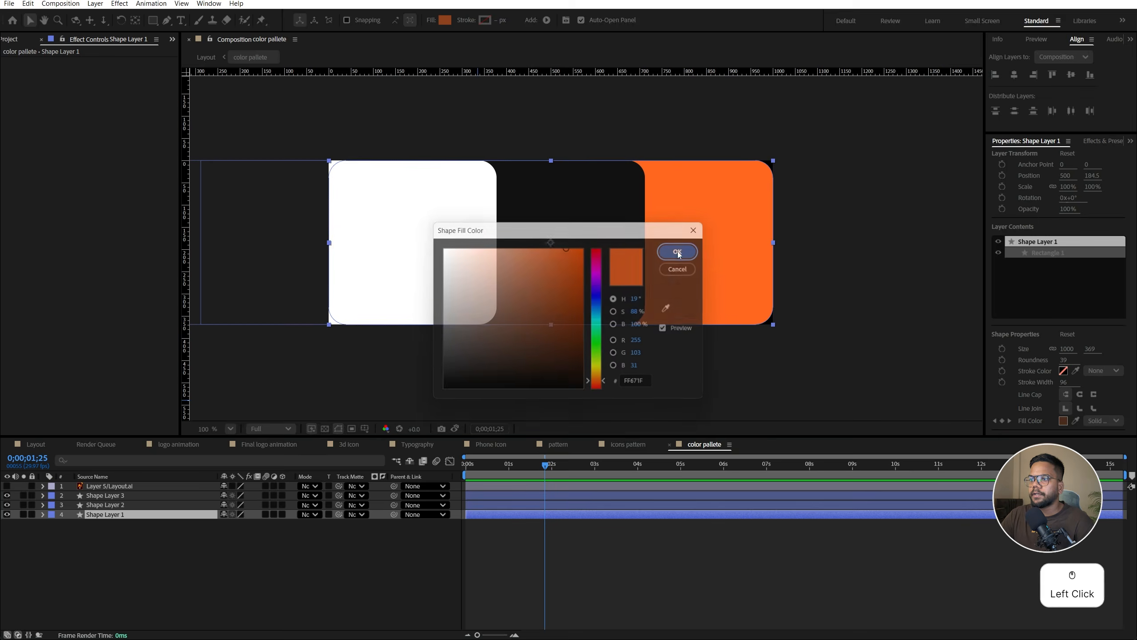
Add a text layer reading "#FF671F" over the black panel, using the copied hex code
left_click(360, 608)
left_click(180, 19)
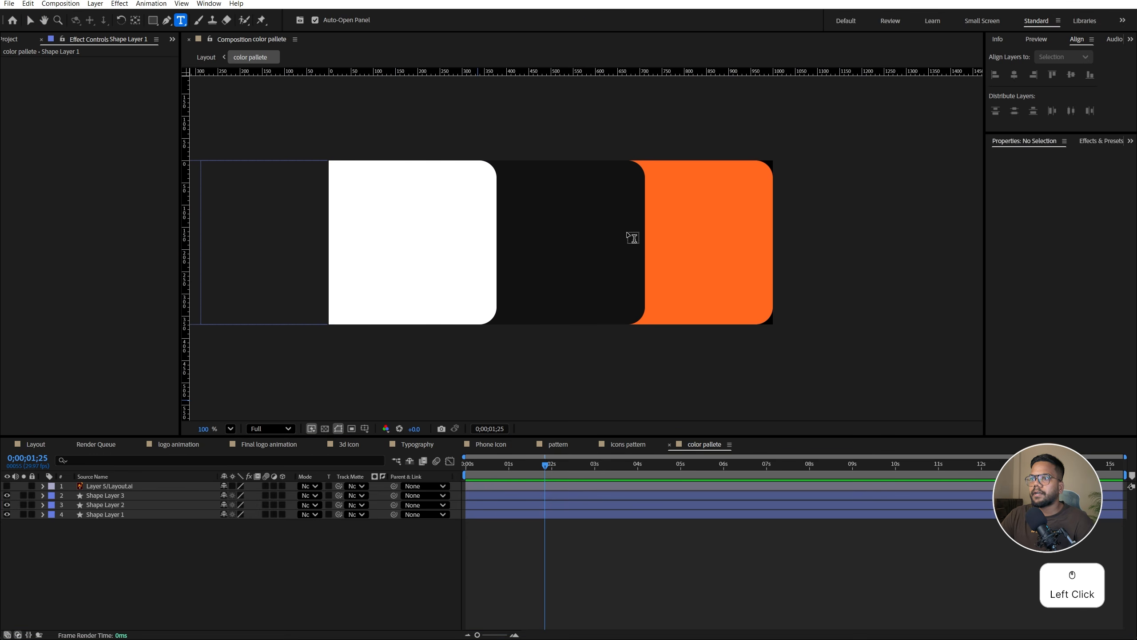
left_click(535, 252)
key("ctrl+v")
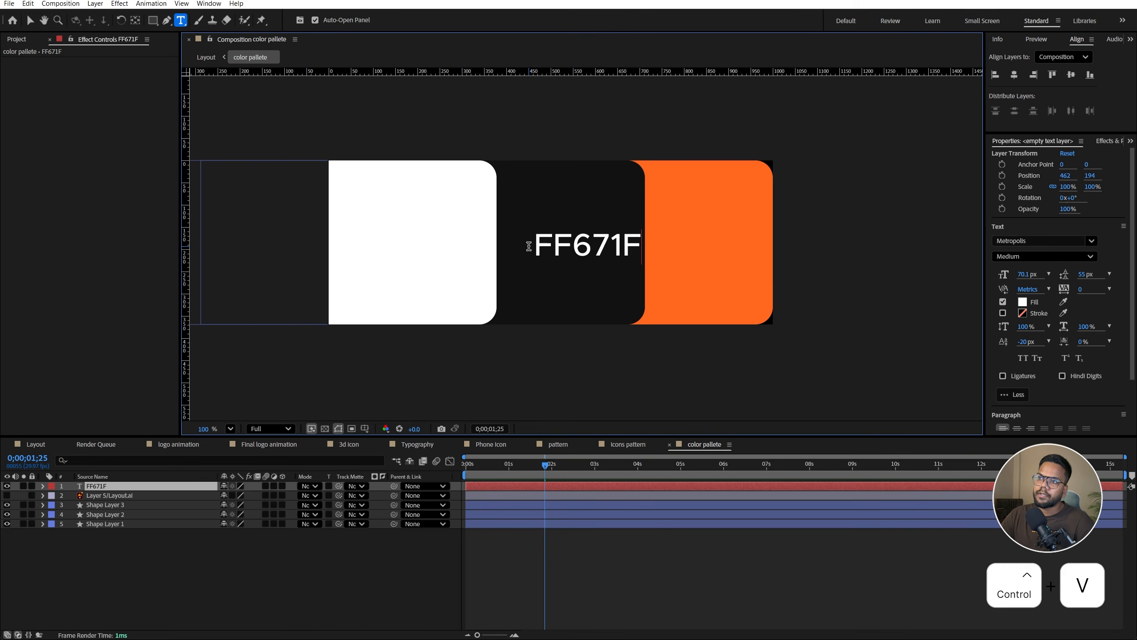
left_click(538, 244)
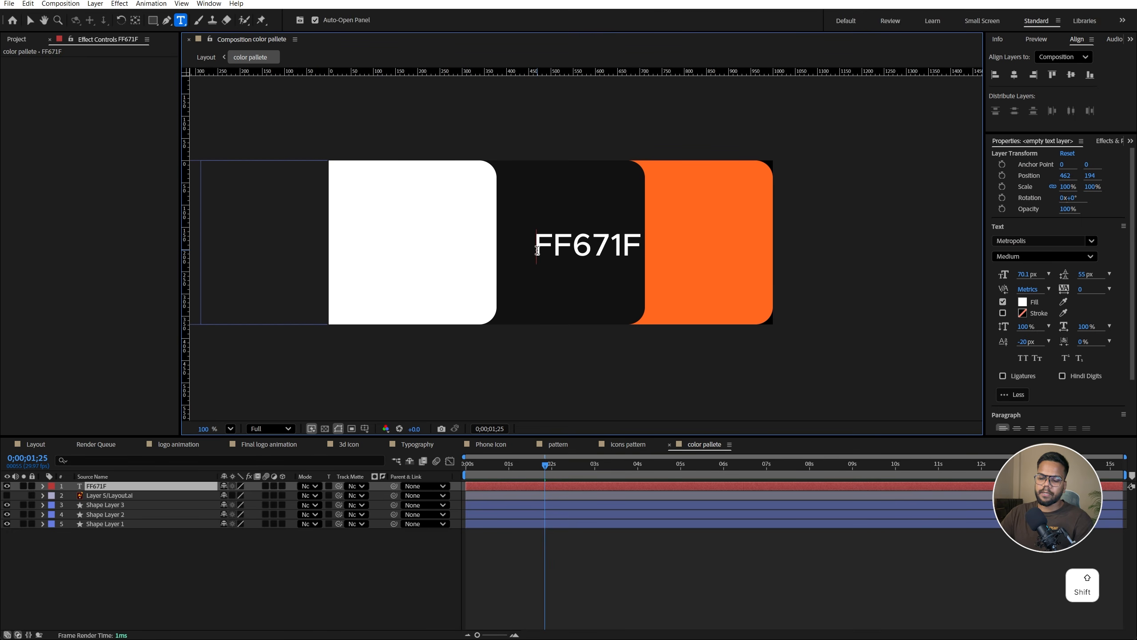
type("#")
key("Escape")
Set the #FF671F text layer's Rotation to 90° so it reads vertically
key("r")
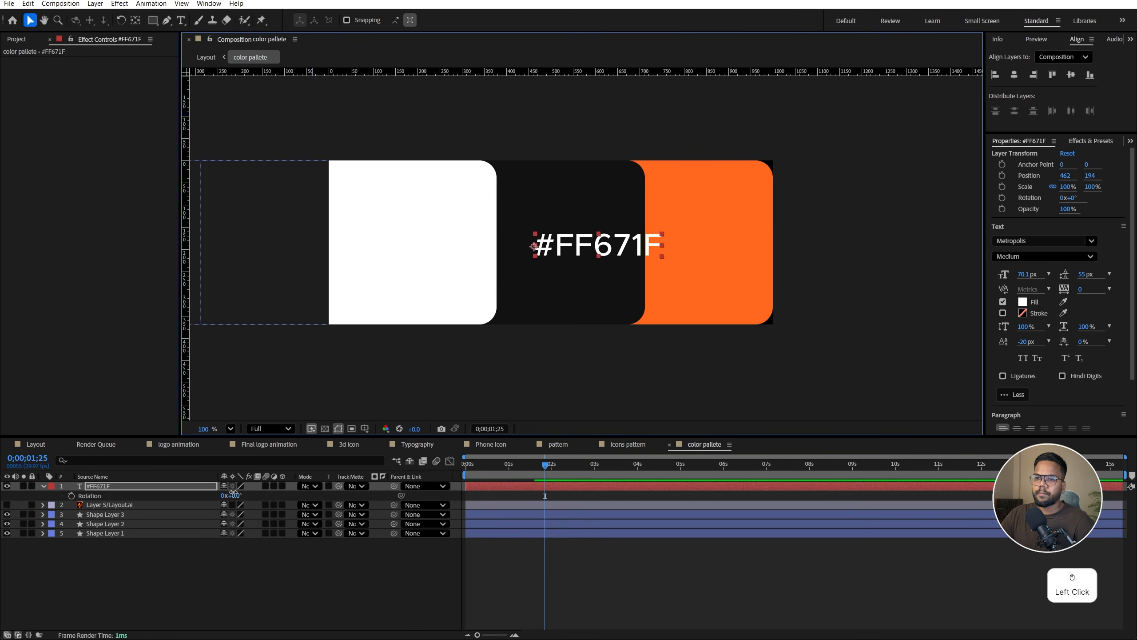
left_click(235, 495)
type("90\\")
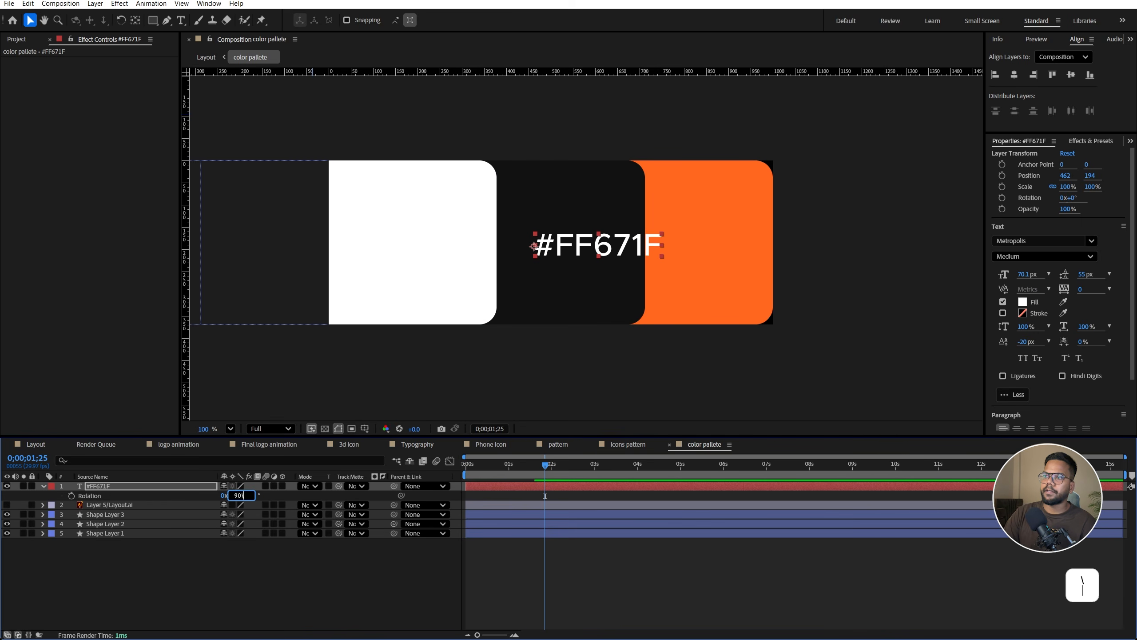
key("BackSpace")
key("Return")
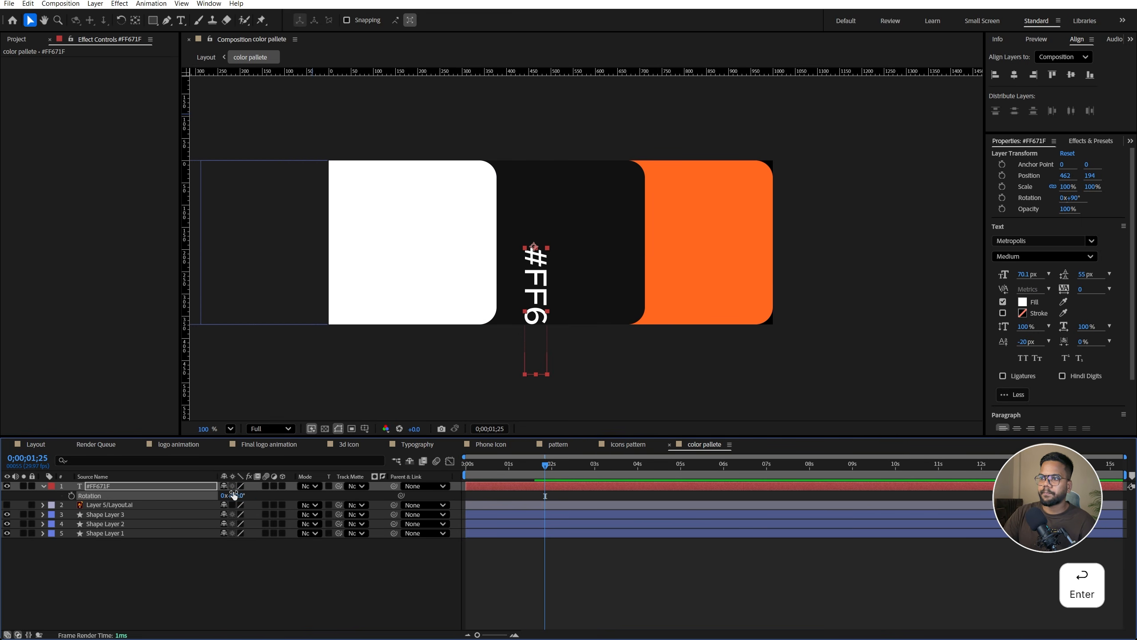
Scale the #FF671F text layer to 74% and move it onto the orange panel
key("s")
left_click_drag(237, 495, 206, 501)
key("v")
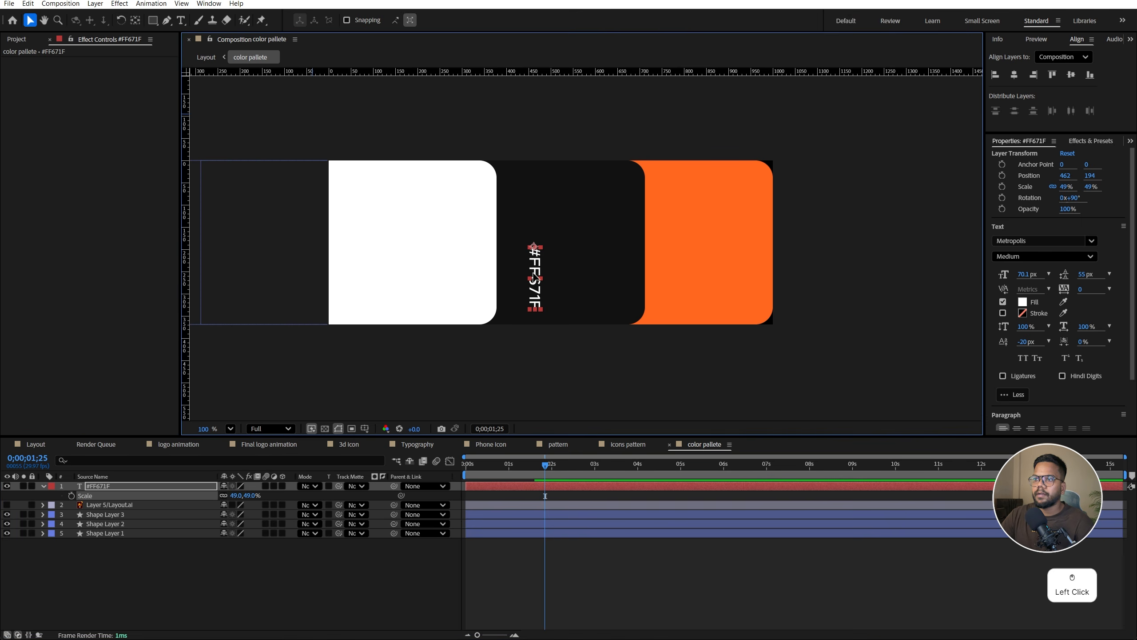
left_click_drag(533, 278, 705, 238)
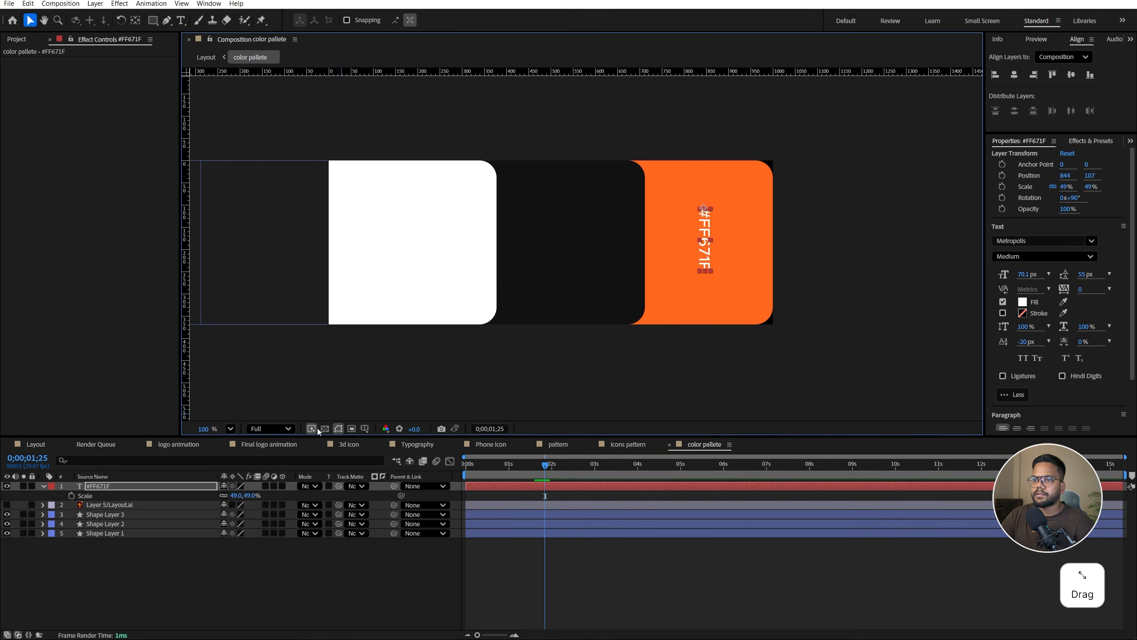
left_click_drag(238, 495, 247, 495)
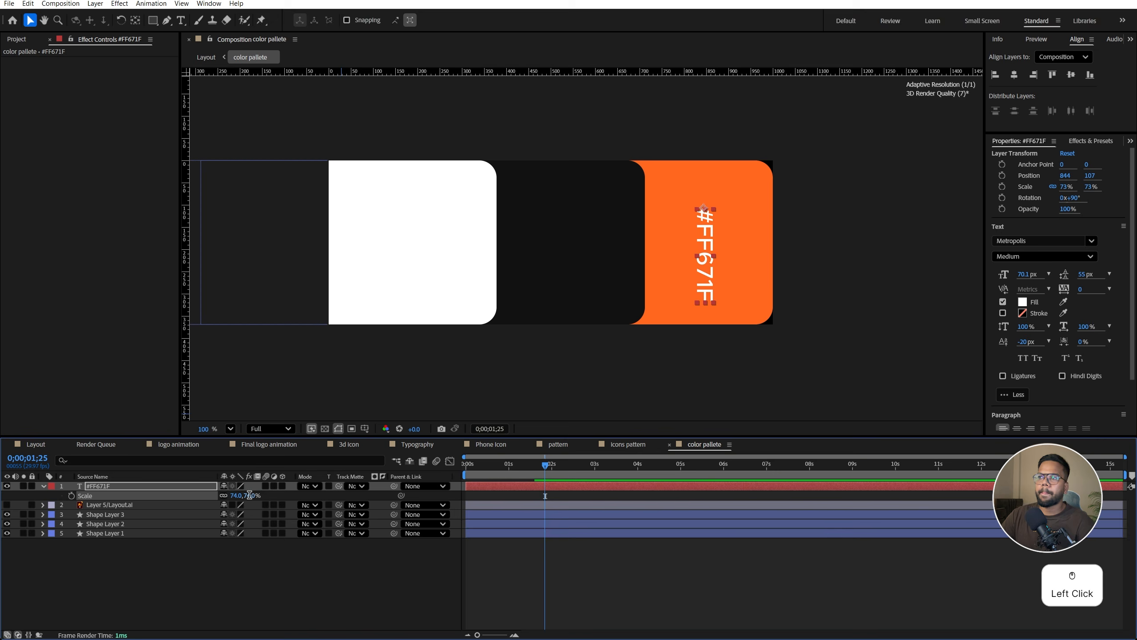
Duplicate the #FF671F label twice and place the copies over the black and white panels
left_click_drag(713, 256, 417, 242)
key("ctrl+d")
key("ctrl+d")
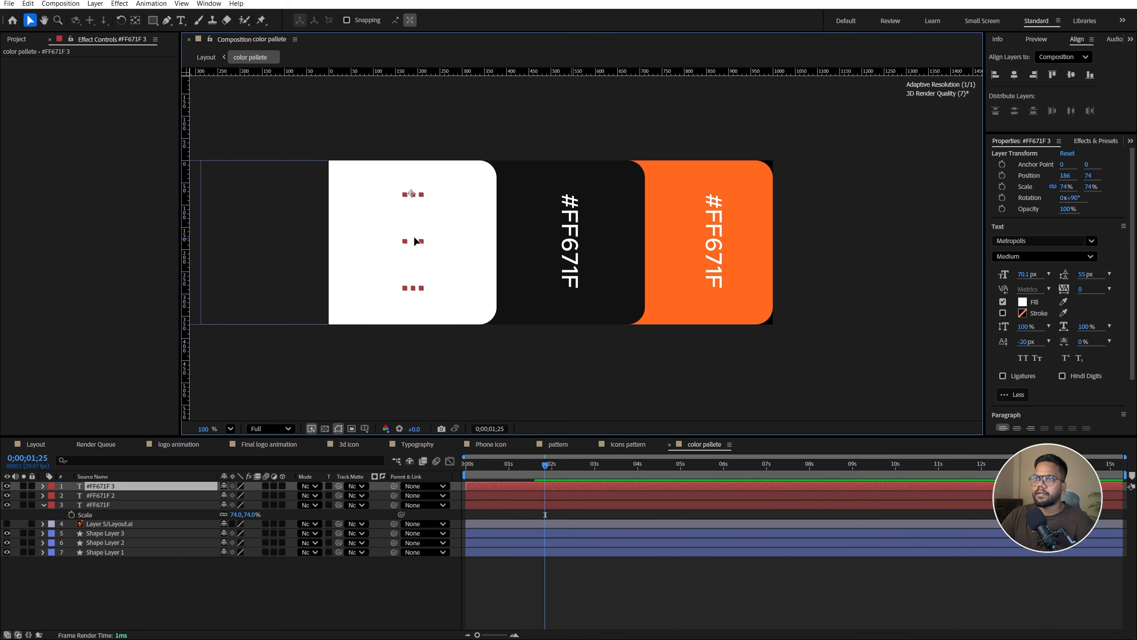
Set the fill colour of the white panel's label to black, 000000
left_click(1022, 302)
left_click_drag(452, 376, 413, 391)
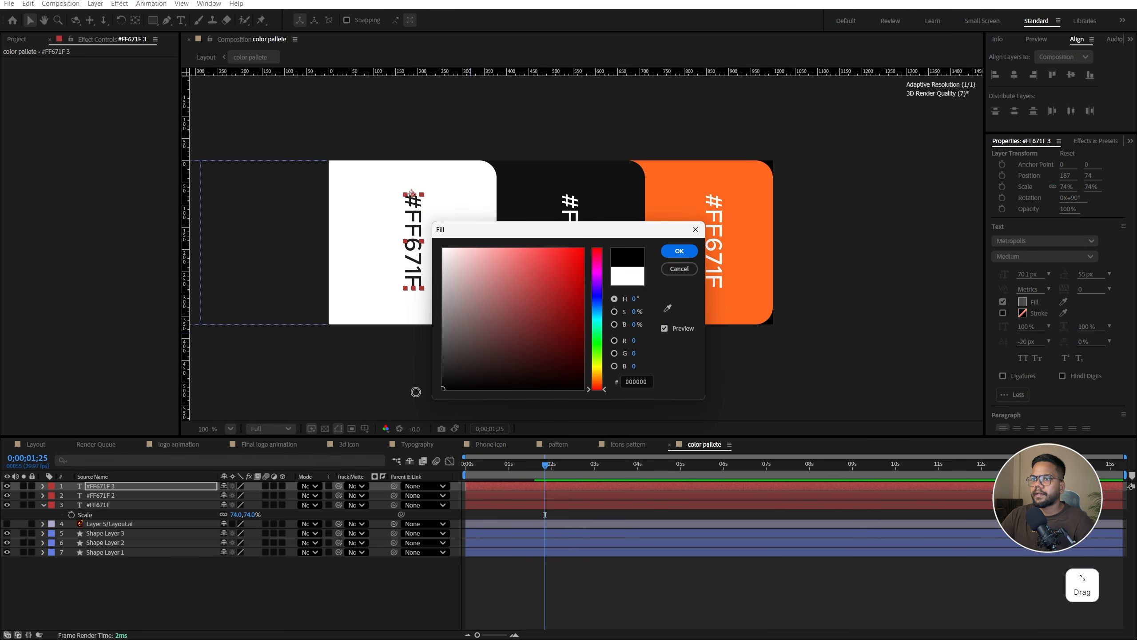
left_click(680, 251)
Copy the hex code 111111 from the black Shape Layer 2's fill colour
left_click(528, 311)
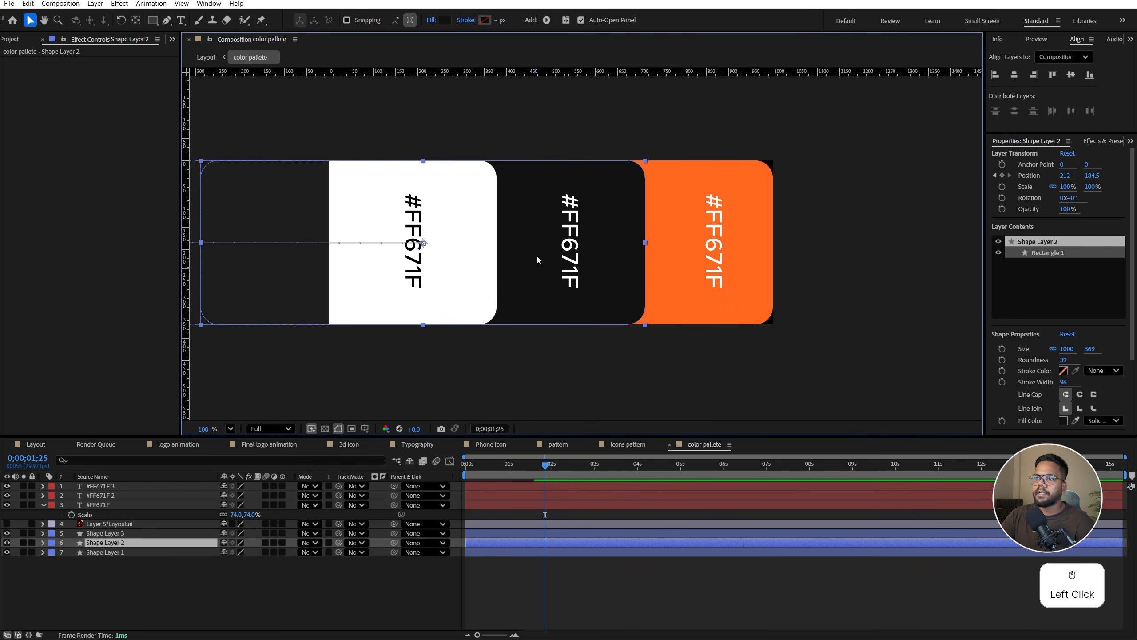
left_click(448, 21)
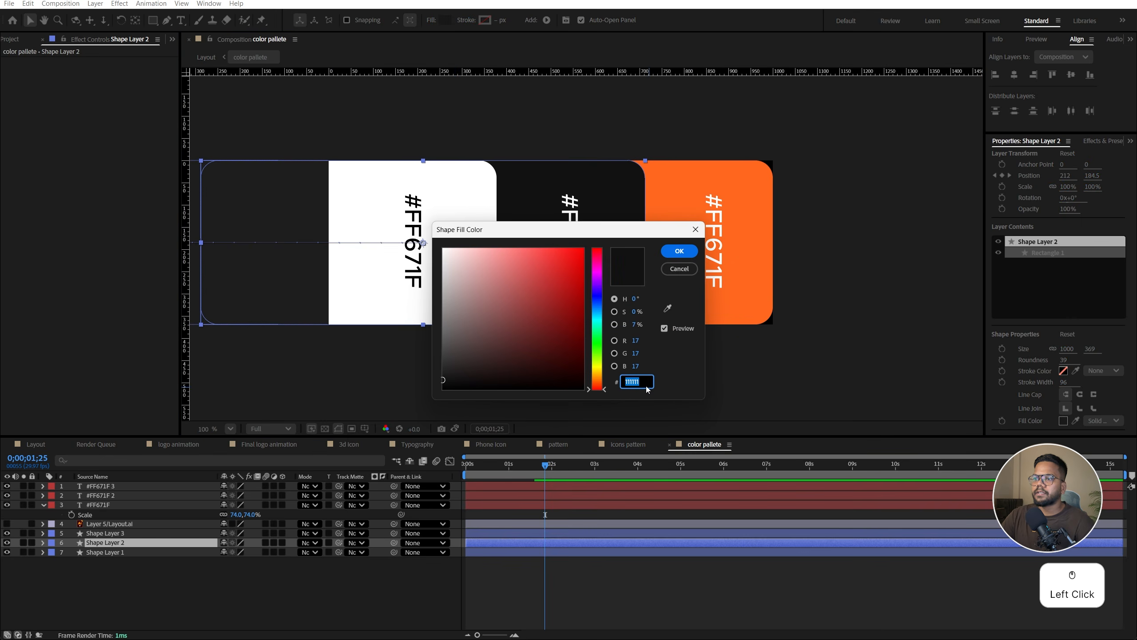
key("ctrl+c")
left_click(679, 252)
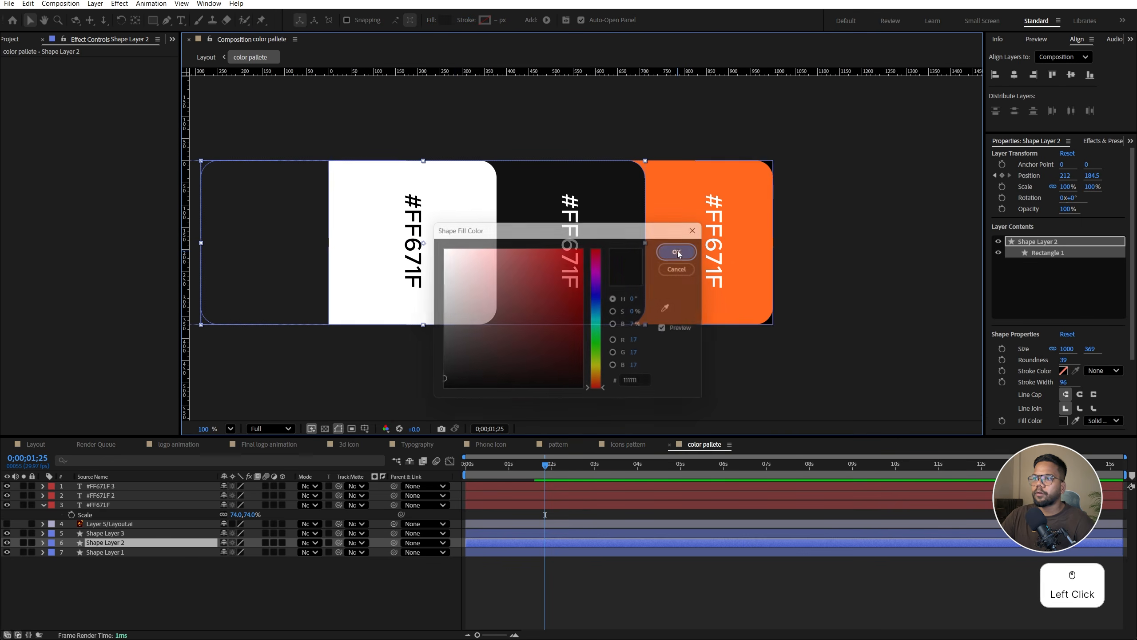
left_click(550, 375)
Change the black panel's label to #111111 using the copied code and centre it vertically on the panel
left_click(573, 211)
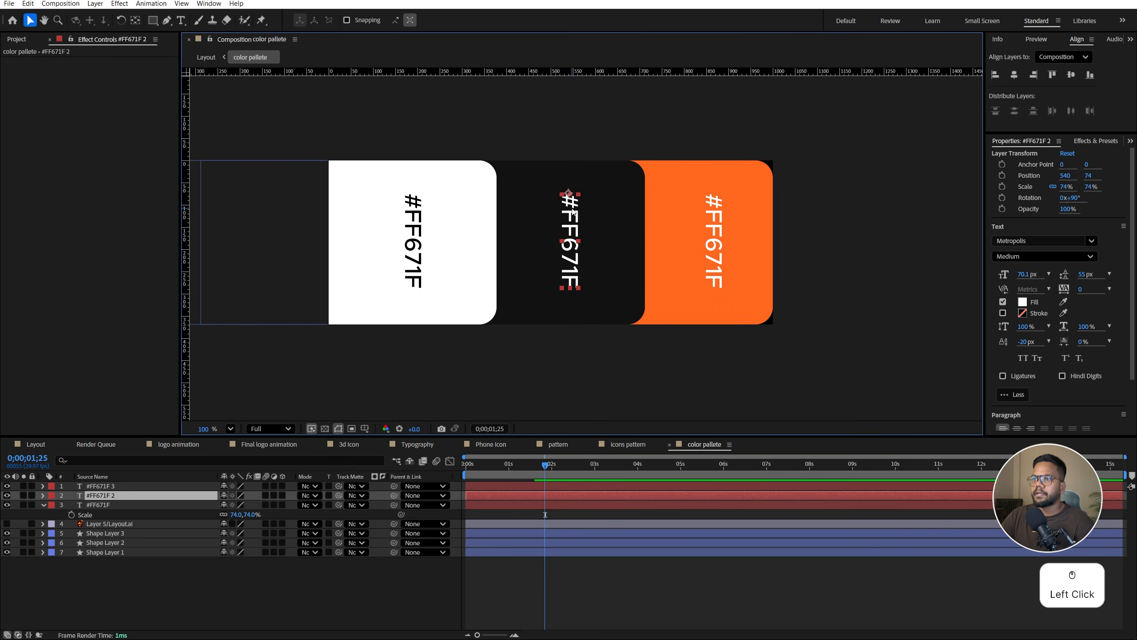
double_click(570, 204)
key("ctrl+v")
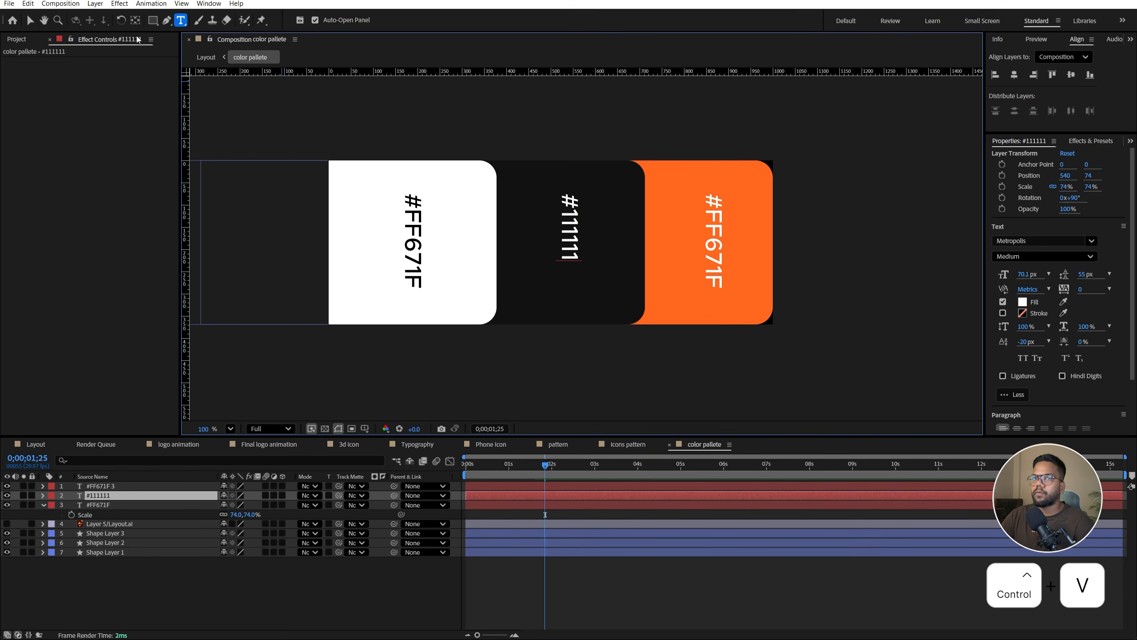
left_click(31, 20)
left_click(311, 372)
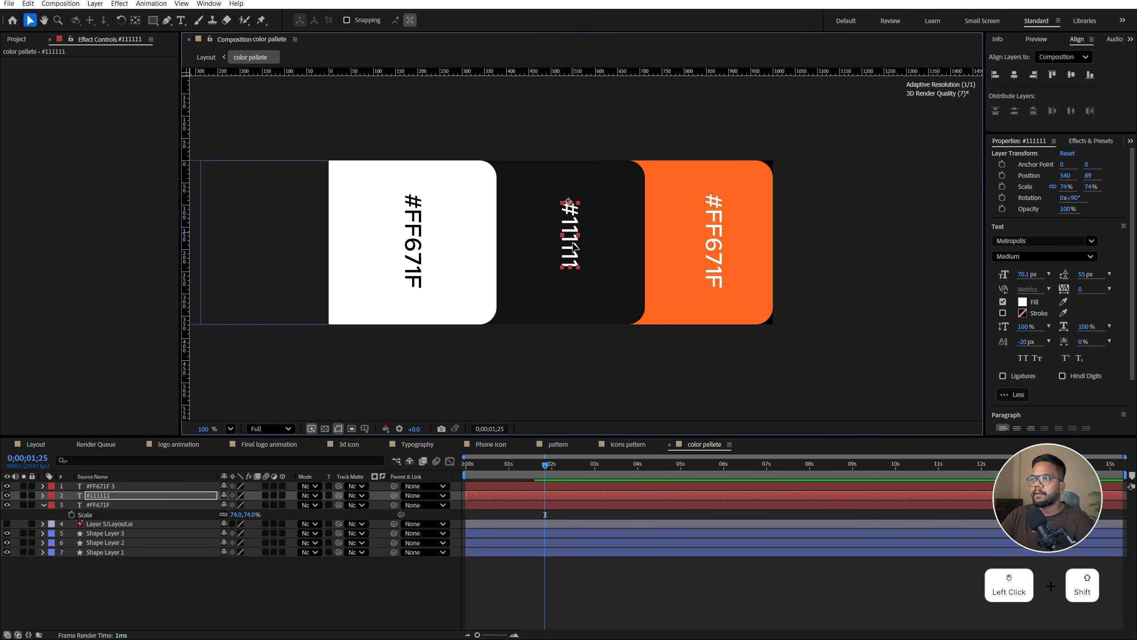
Copy the hex code from the white Shape Layer 3's fill colour
left_click(425, 300)
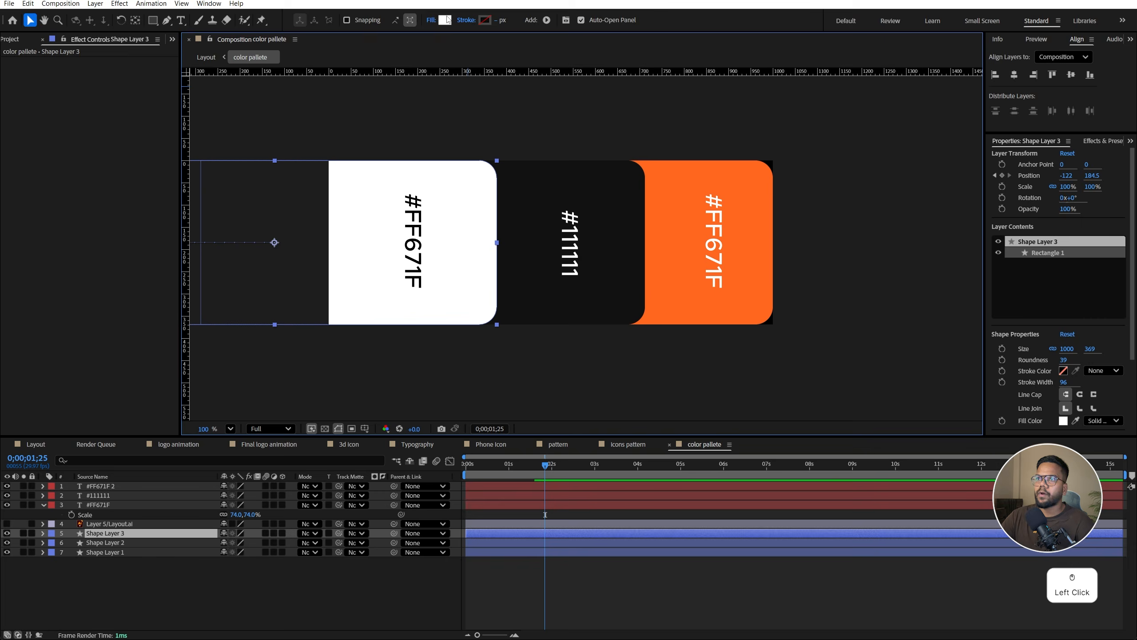
left_click(446, 20)
key("ctrl+c")
left_click(678, 249)
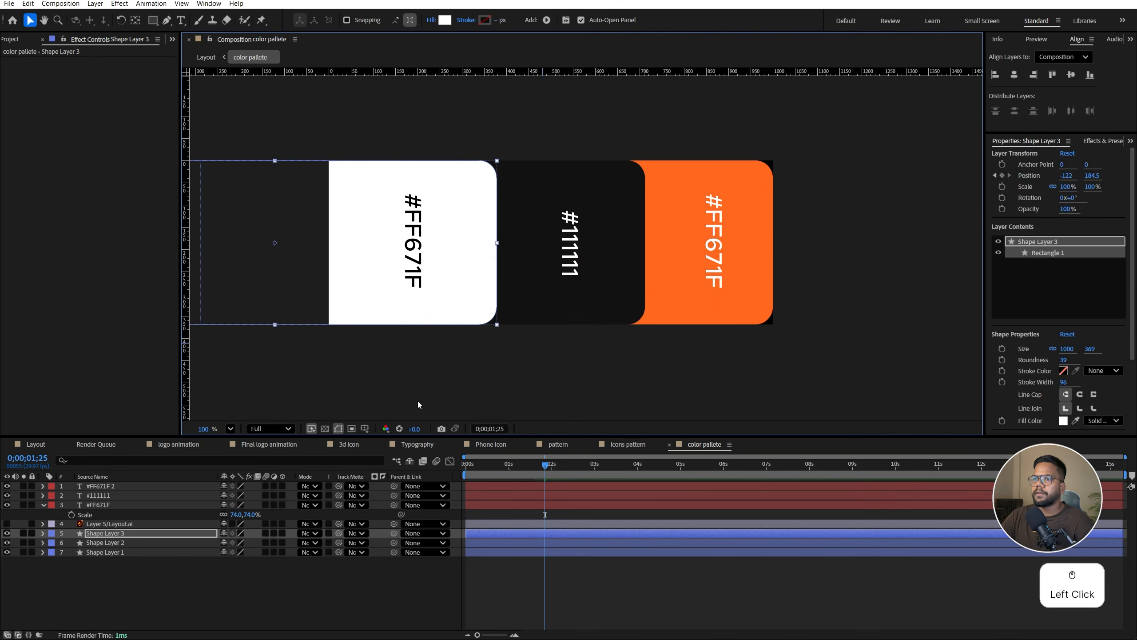
left_click(417, 401)
Change the white panel's label to #FFFFFF using the copied code
double_click(419, 242)
left_click(413, 208)
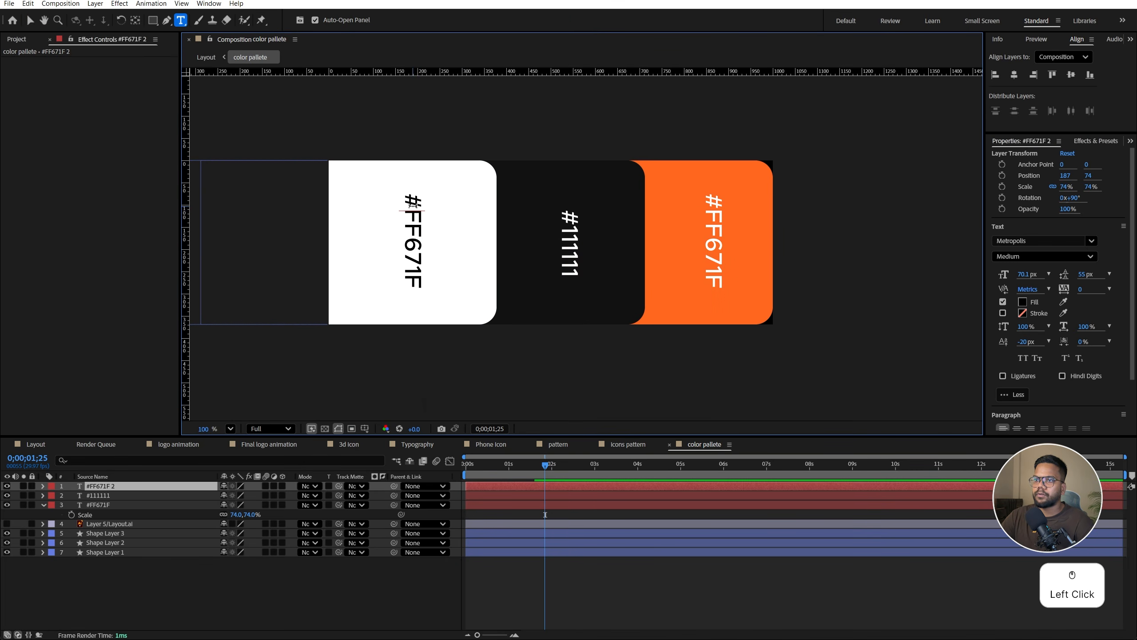
left_click_drag(412, 205, 425, 326)
key("ctrl+v")
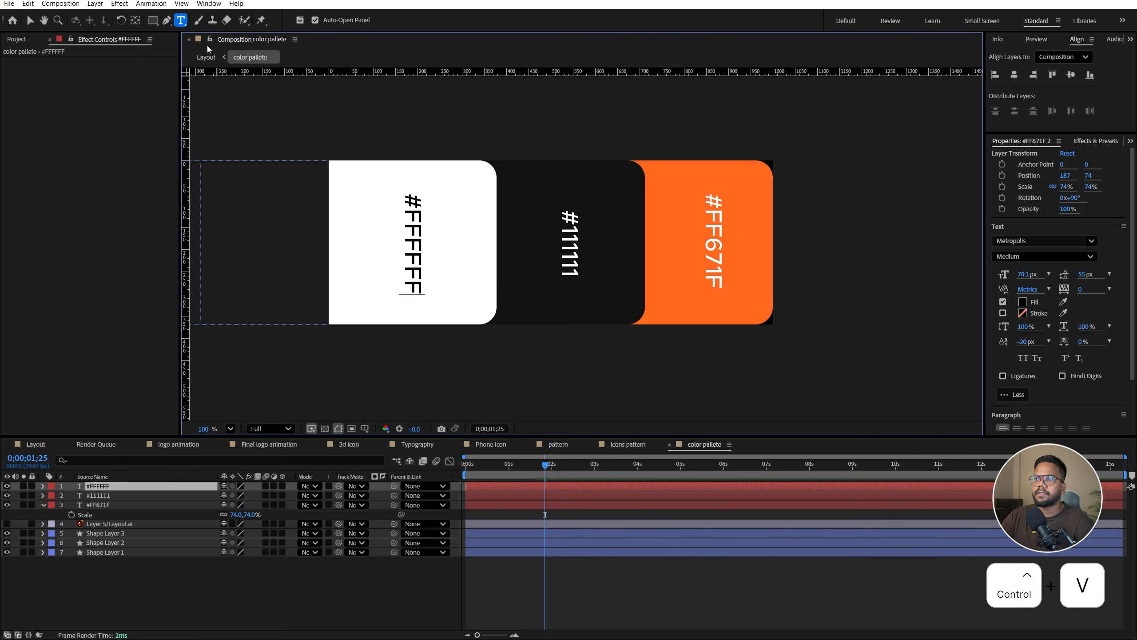
Reveal Shape Layer 3's keyframes, then show the Opacity property of all three hex label layers
left_click(134, 534)
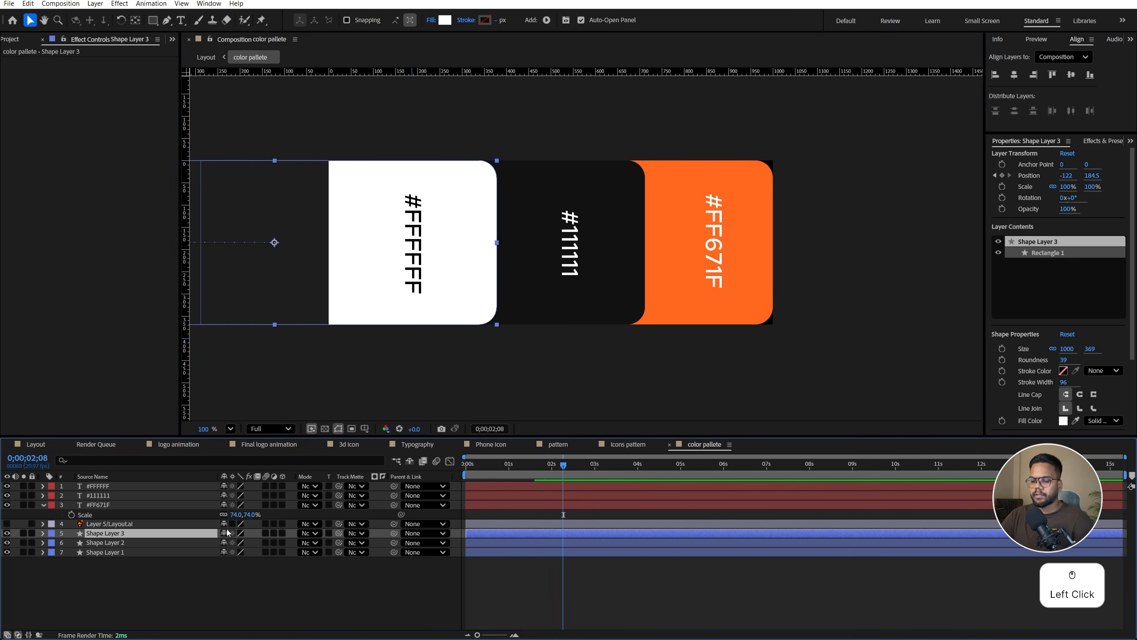
key("u")
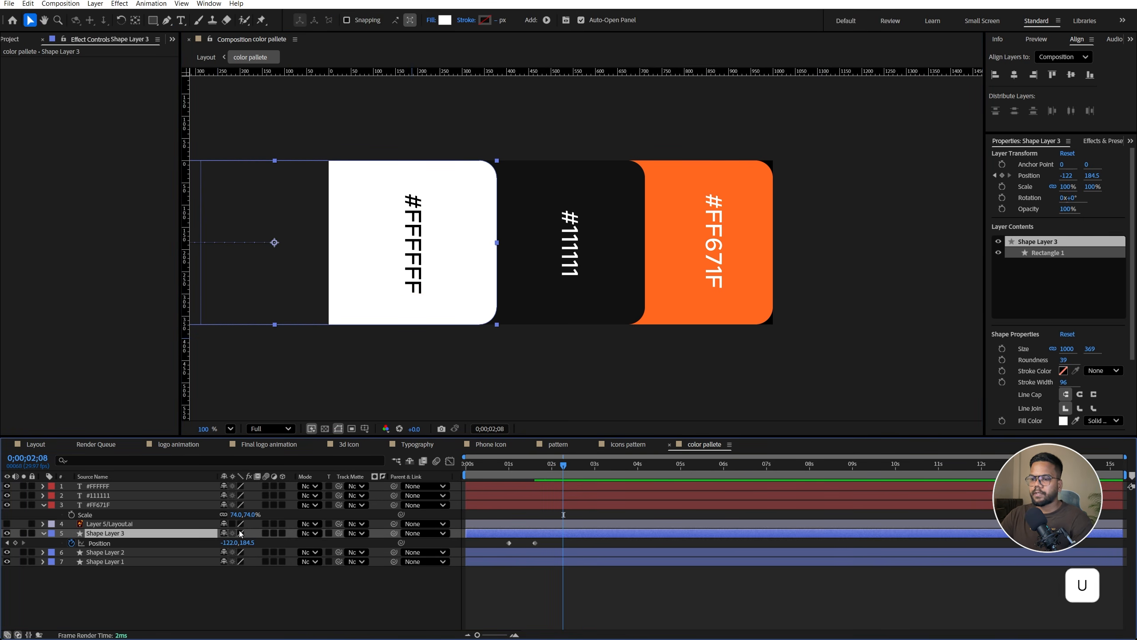
left_click(522, 480, "shift")
left_click(533, 505)
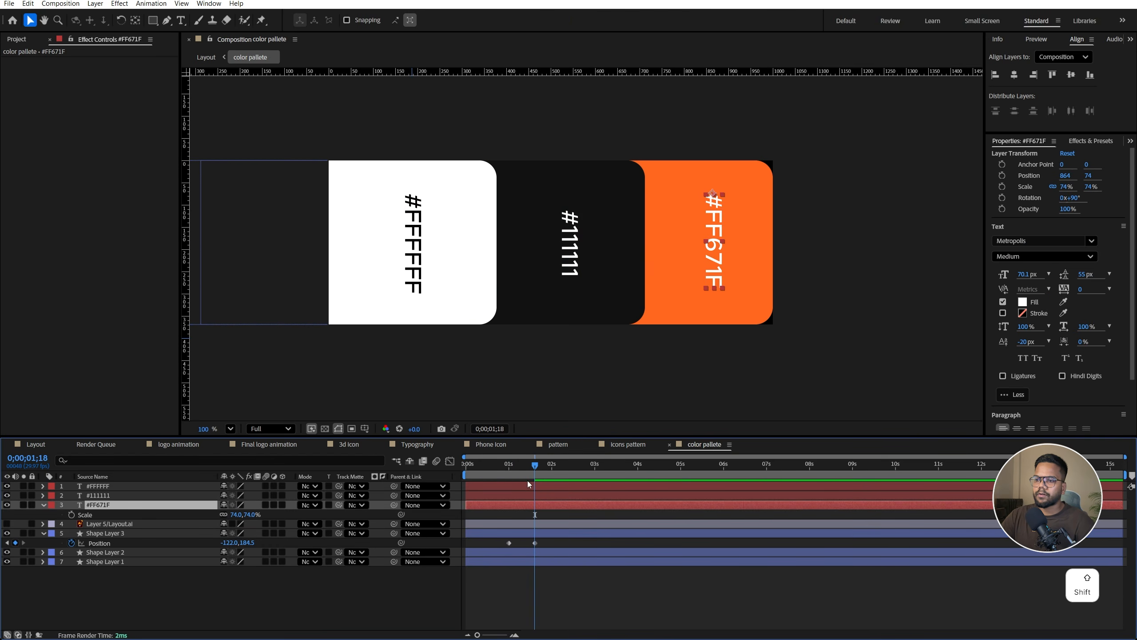
left_click(530, 487, "shift")
key("t")
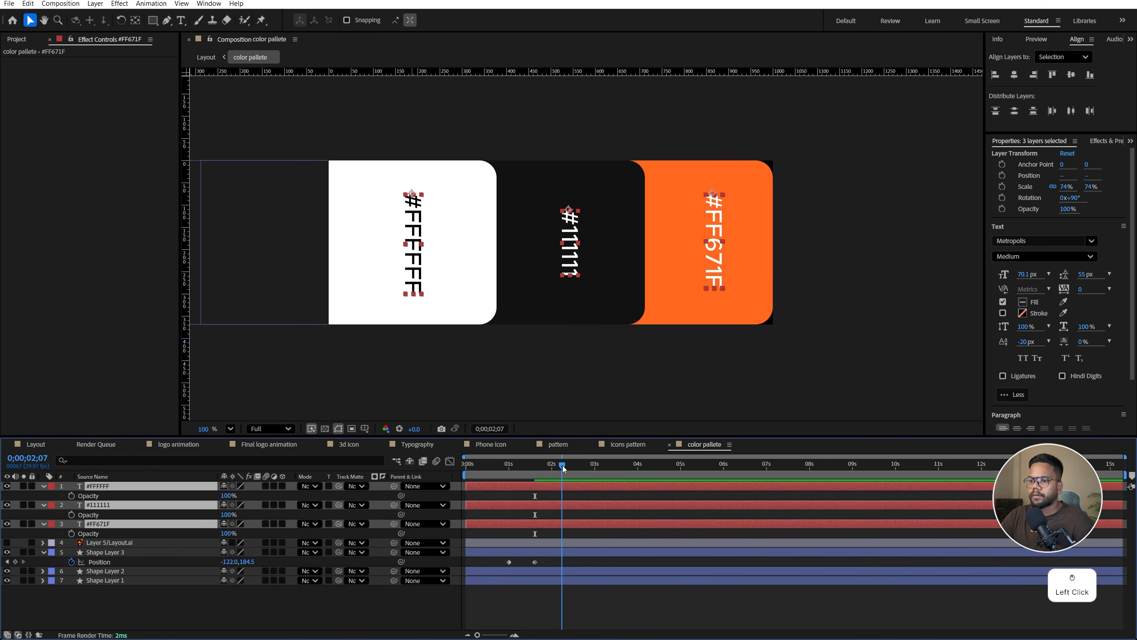
Keyframe the three labels' Opacity to fade in from 0;00;01;18 to 100% at 0;00;02;07, and preview the animation
left_click(564, 469)
left_click(71, 497)
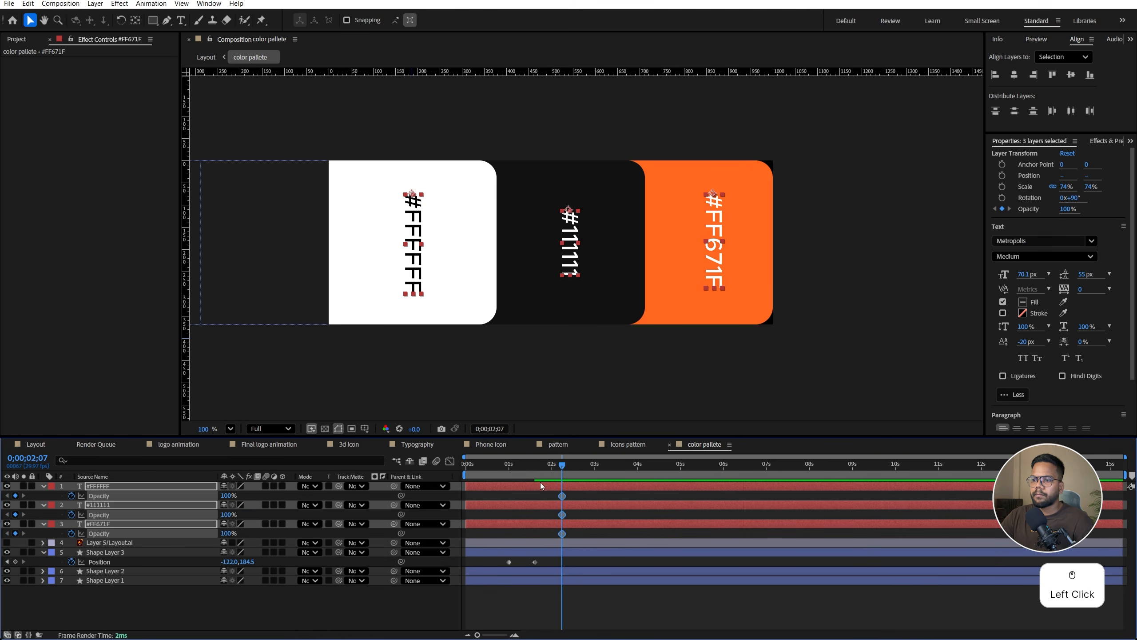
left_click_drag(541, 468, 535, 471)
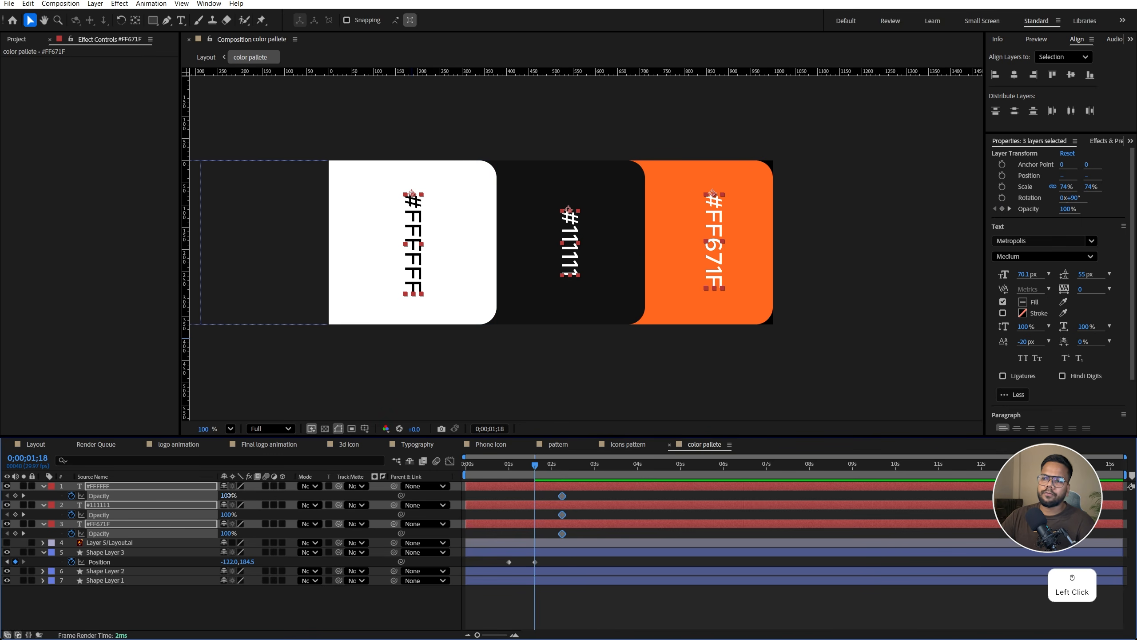
left_click_drag(230, 496, 193, 497)
left_click(498, 468)
key("space")
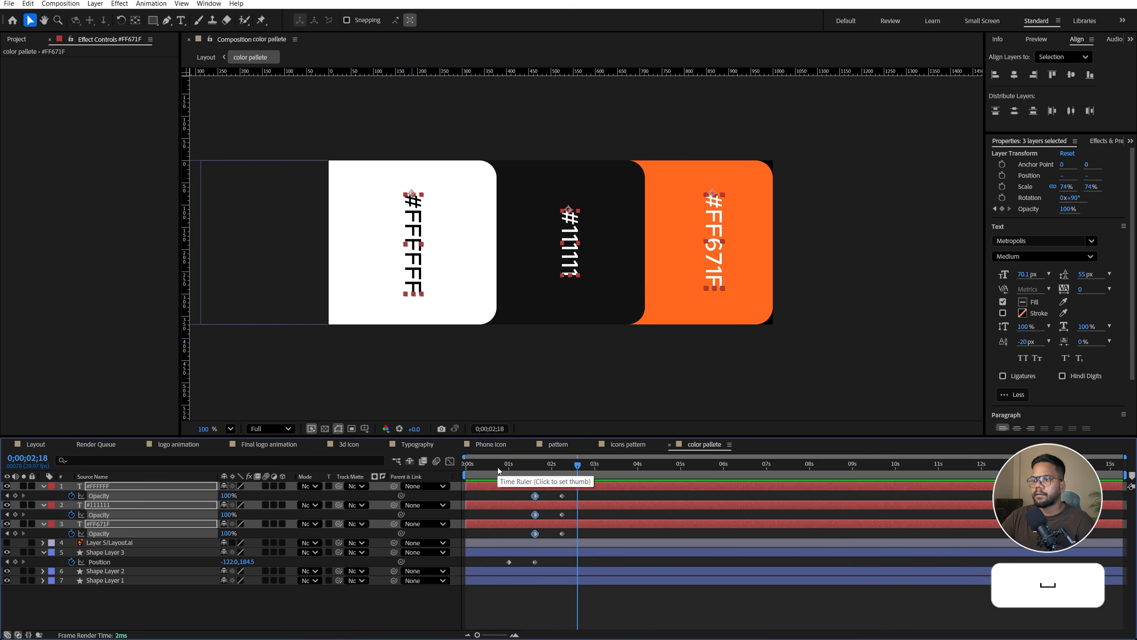
Pre-compose every layer except Layer 5/Layout.ai into a new composition named "pattern animation"
left_click(131, 605)
left_click_drag(130, 605, 173, 469)
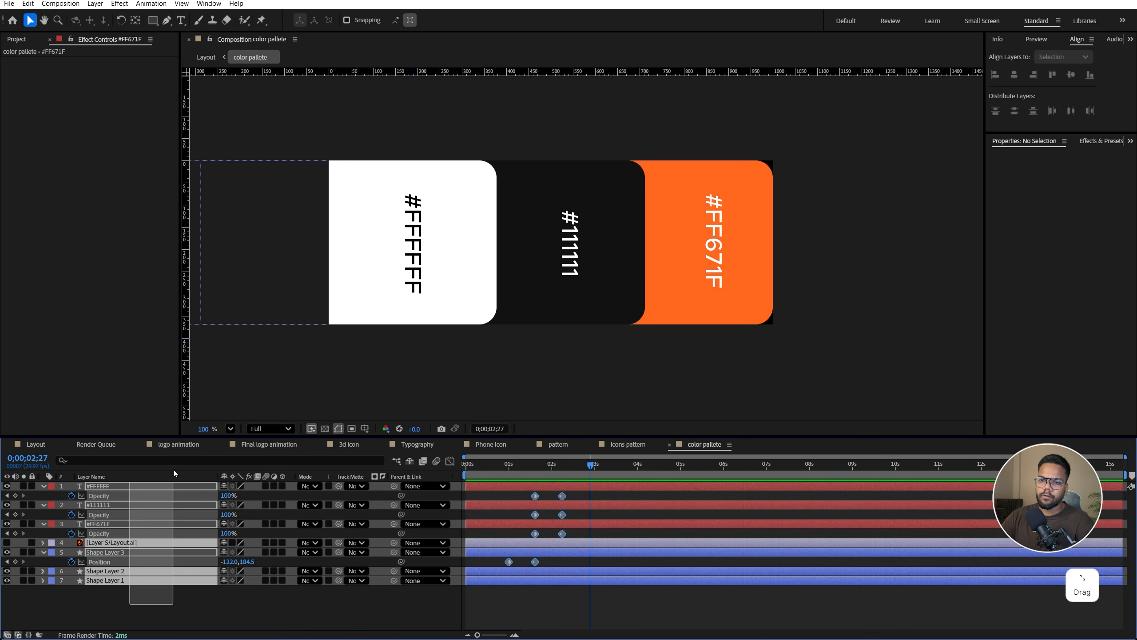
left_click(130, 543, "ctrl")
right_click(139, 554)
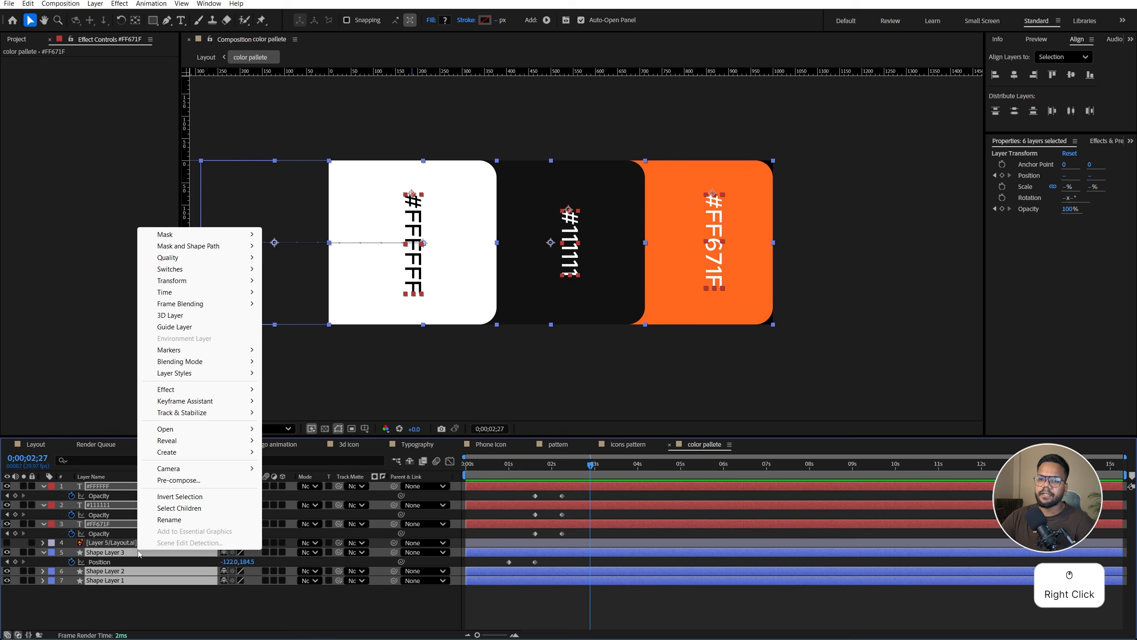
left_click(184, 480)
type("pattern animat")
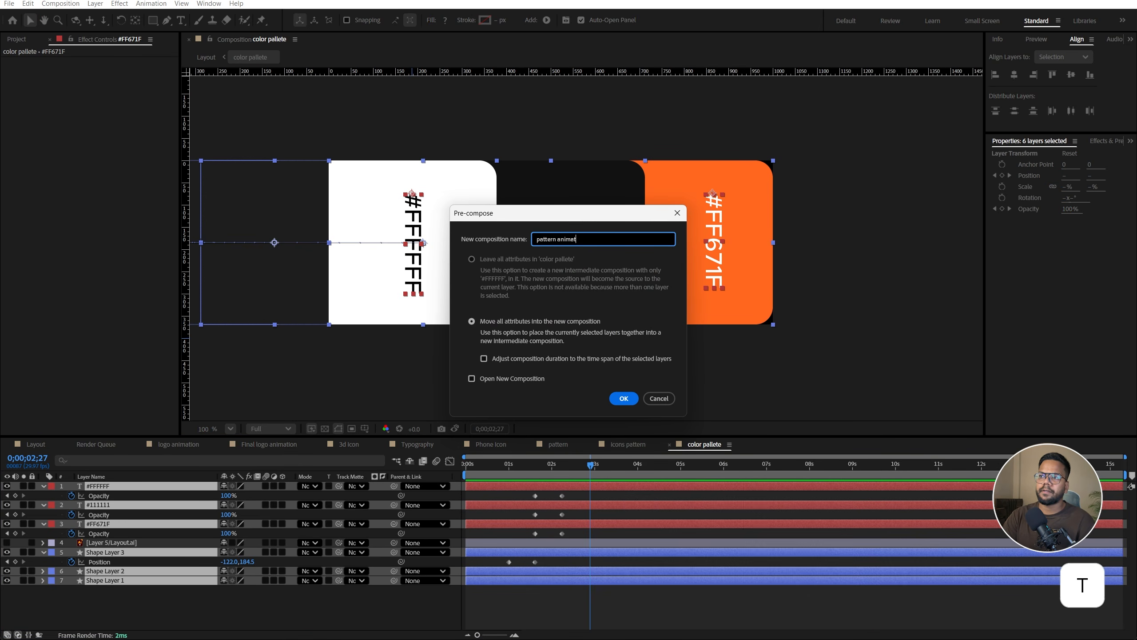
type("ion")
key("Return")
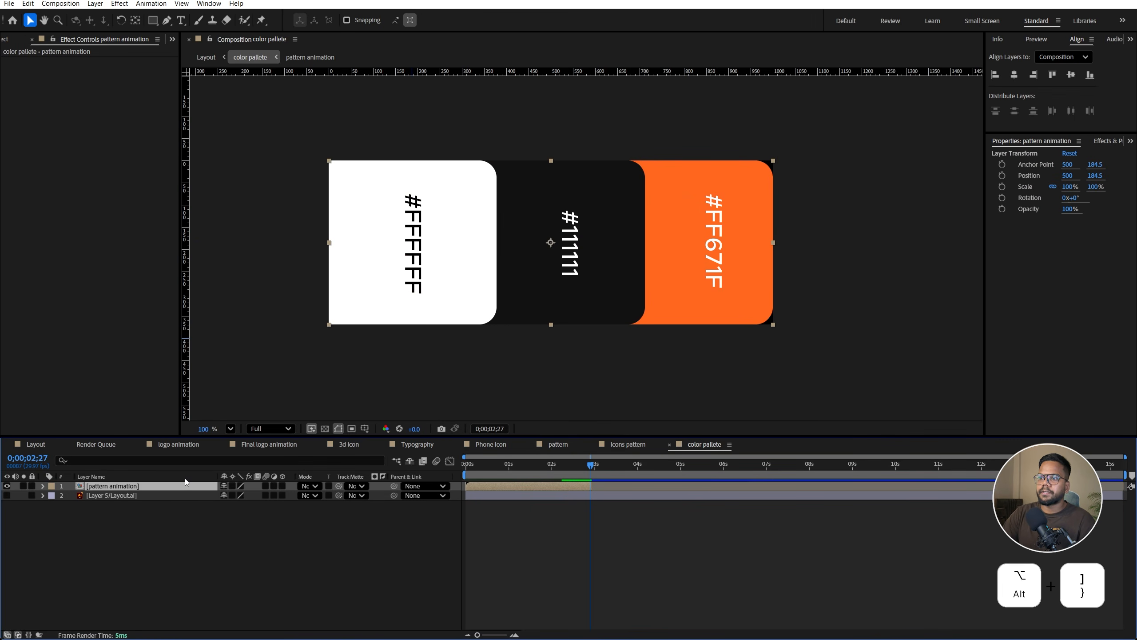
Enable time remapping on the pattern animation layer, add a keyframe at 0;00;02;27 and delete the keyframe at the layer's end
right_click(156, 486)
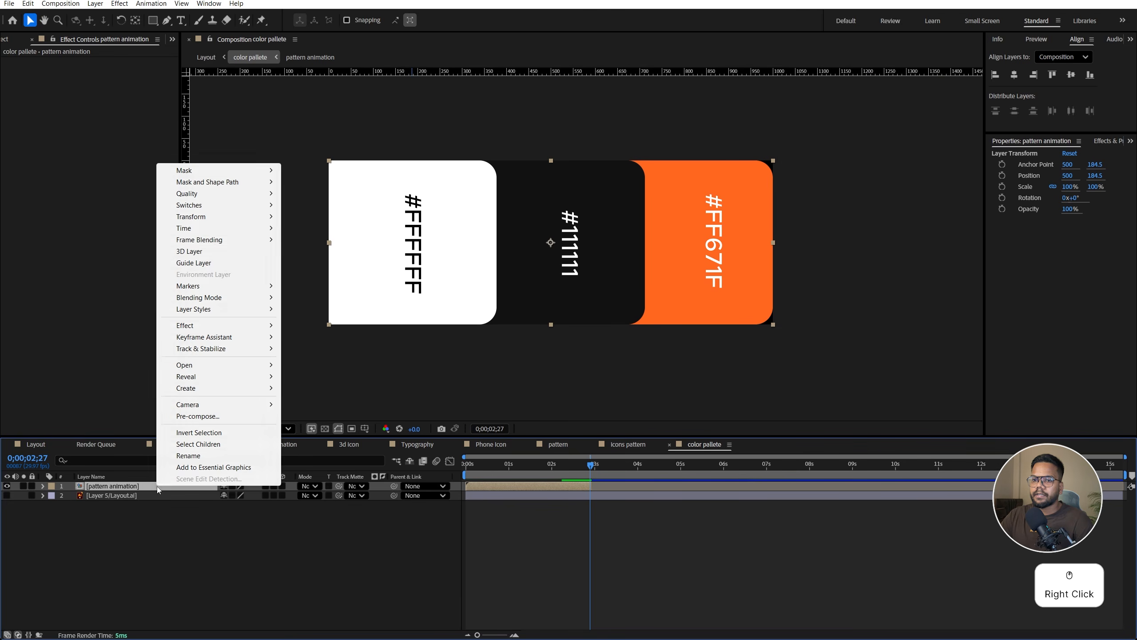
left_click(197, 229)
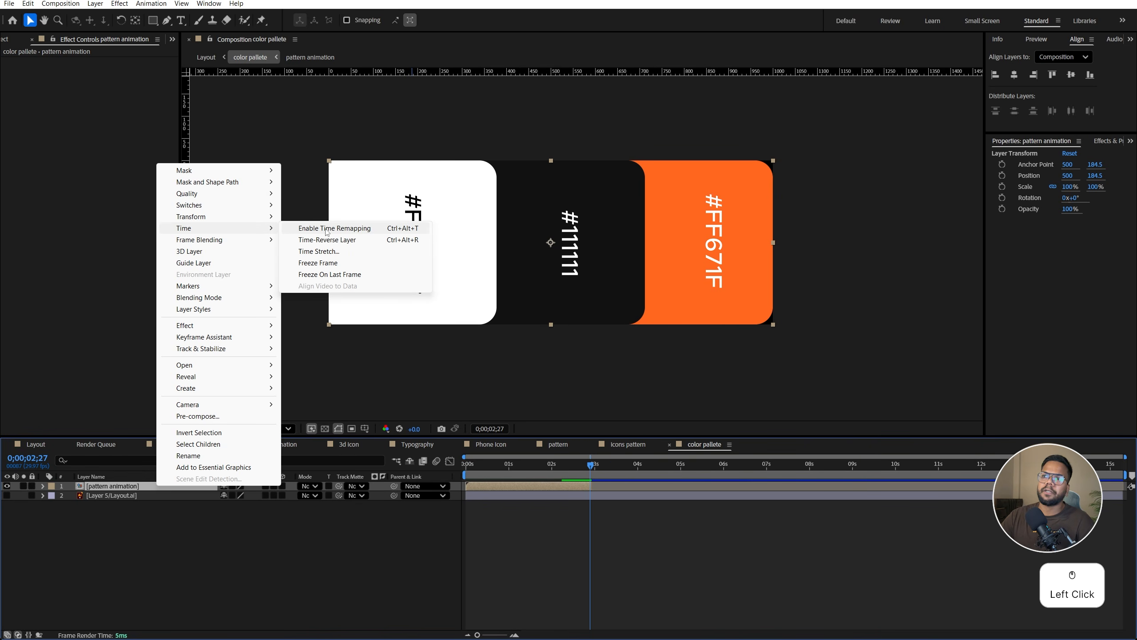
left_click(327, 230)
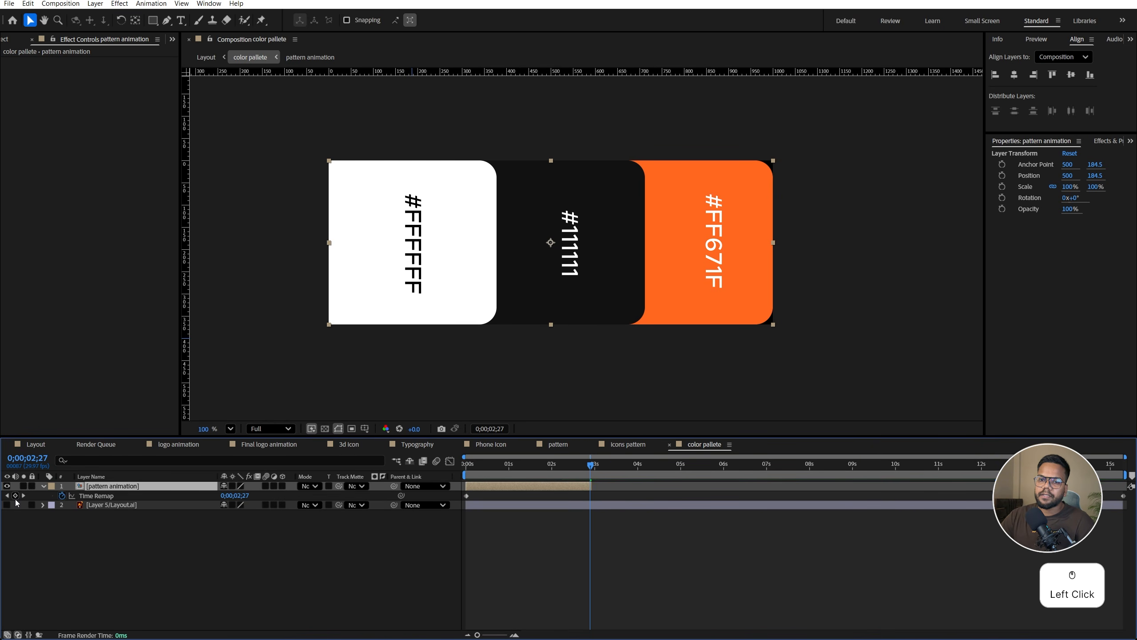
left_click(15, 496)
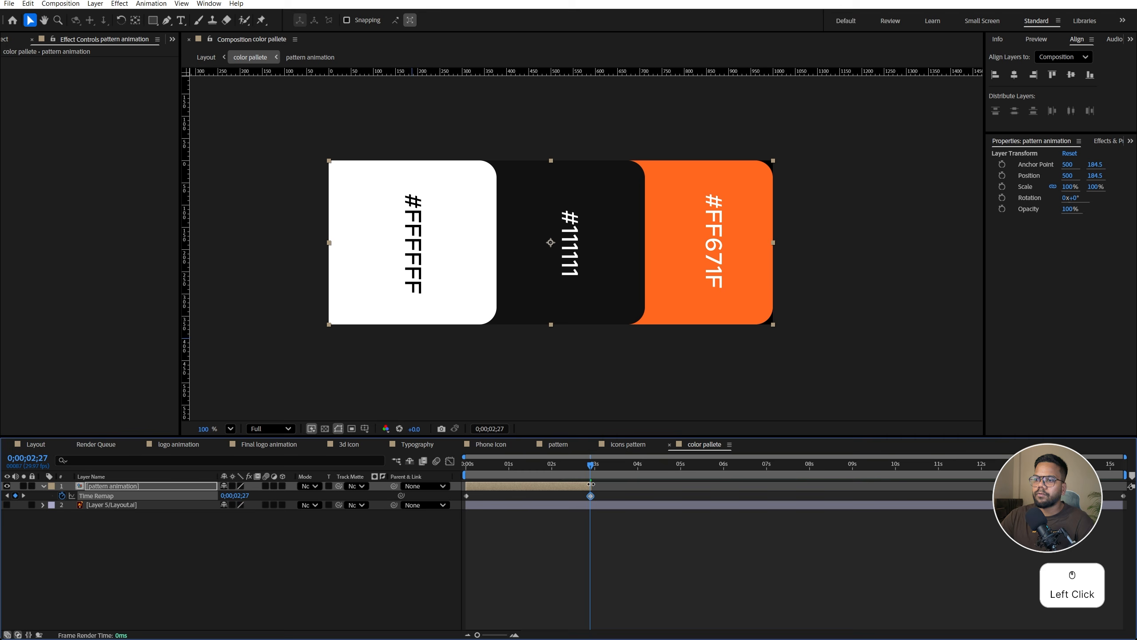
left_click(1124, 496)
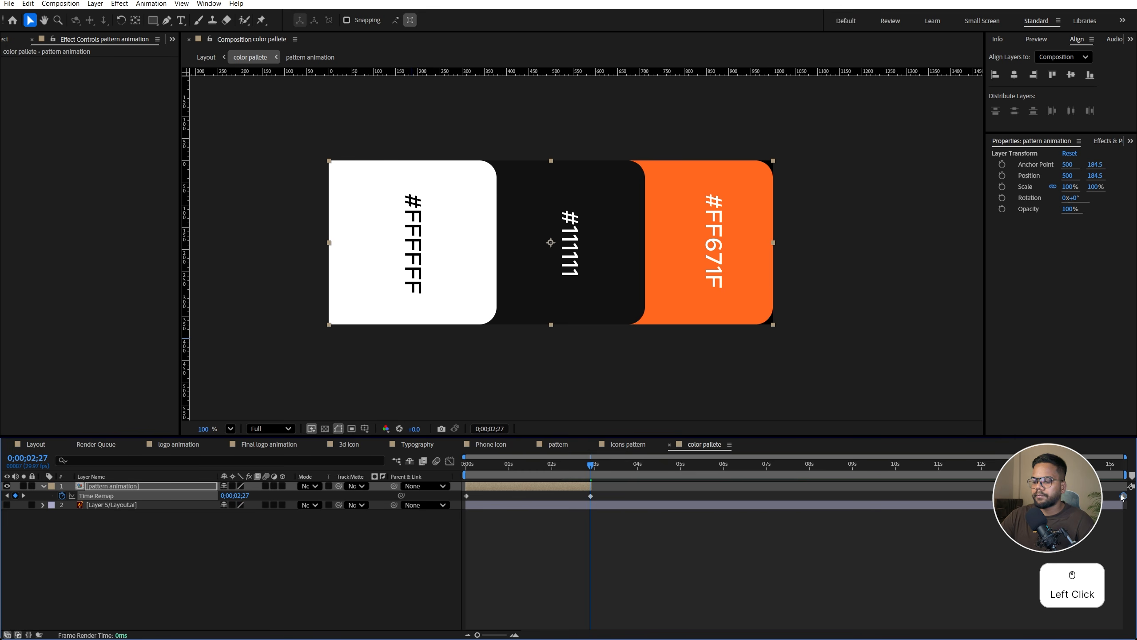
key("Delete")
Add a loopOut() expression to the pattern animation layer's Time Remap property
left_click(86, 496)
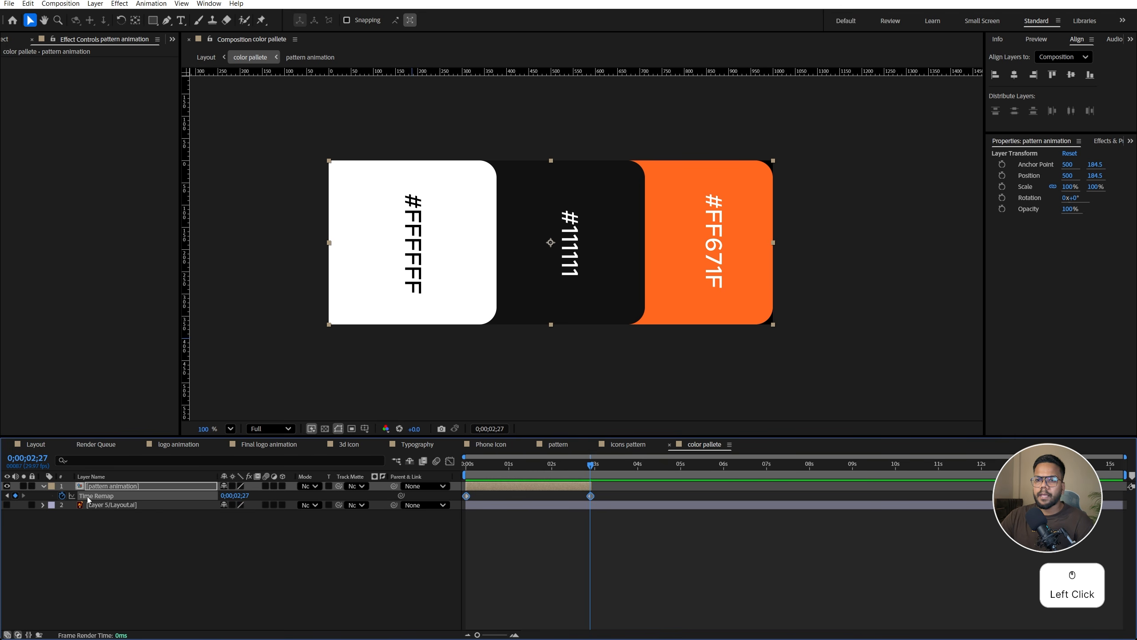
left_click(62, 495, "alt")
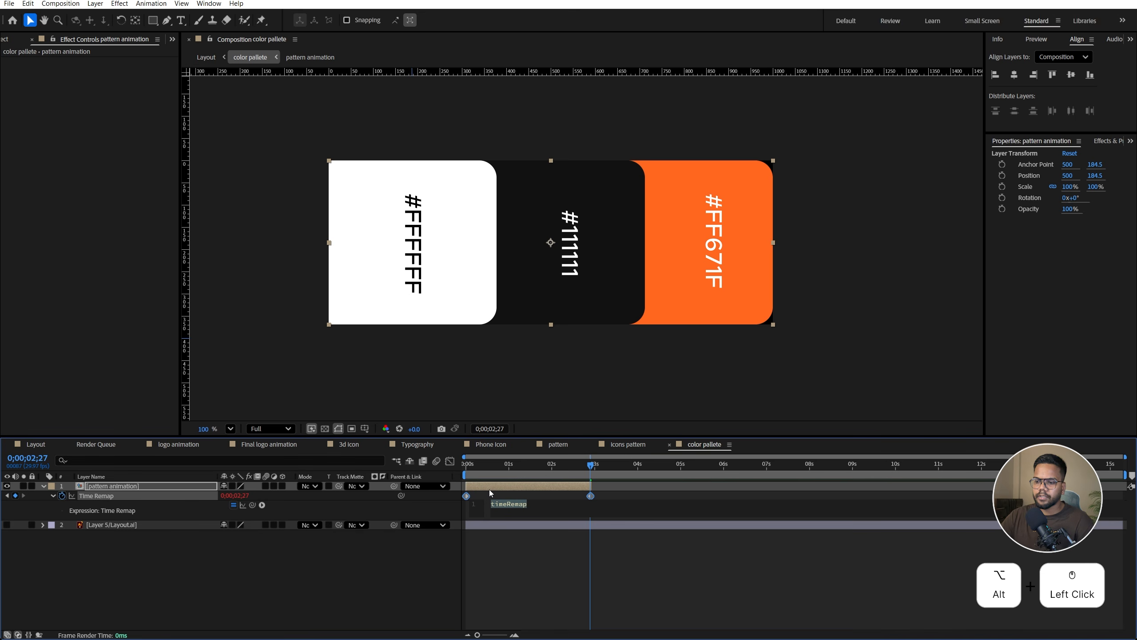
type("loop")
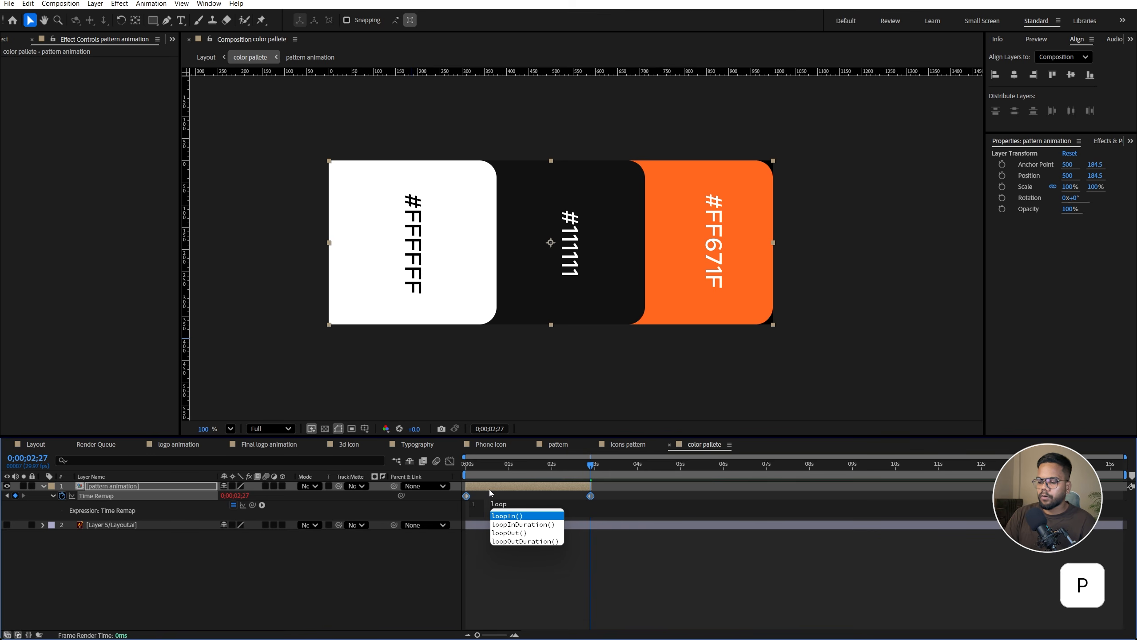
key("Down")
key("Down")
key("Down")
key("Up")
key("Return")
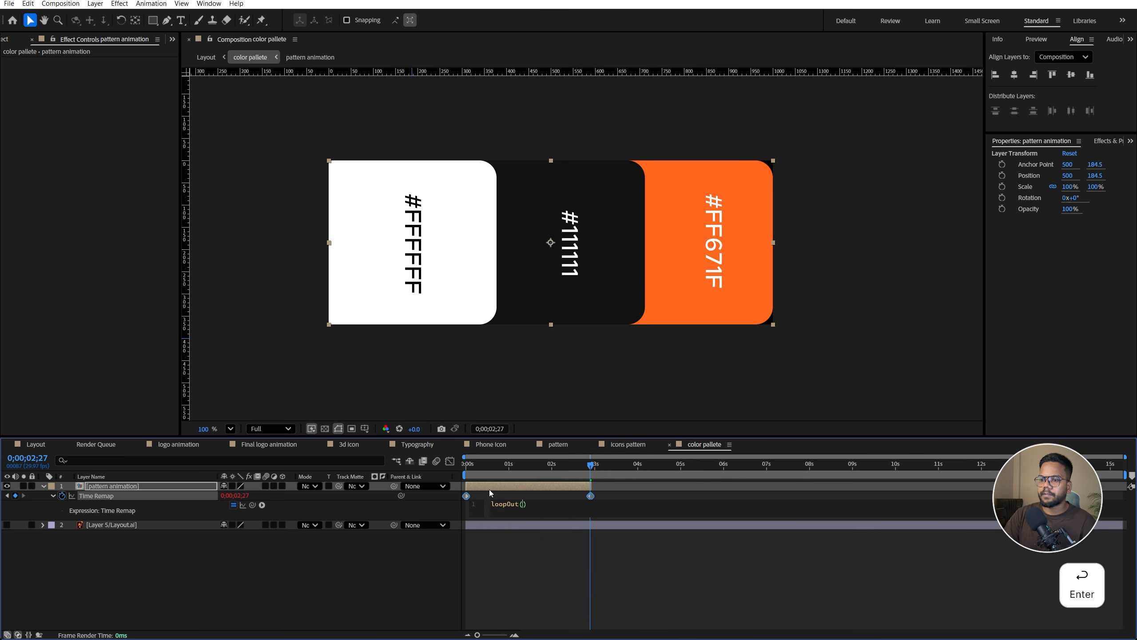
key("KP_Enter")
Extend the pattern animation layer to the end of the composition, preview the loop and save the project
left_click_drag(592, 487, 1126, 487)
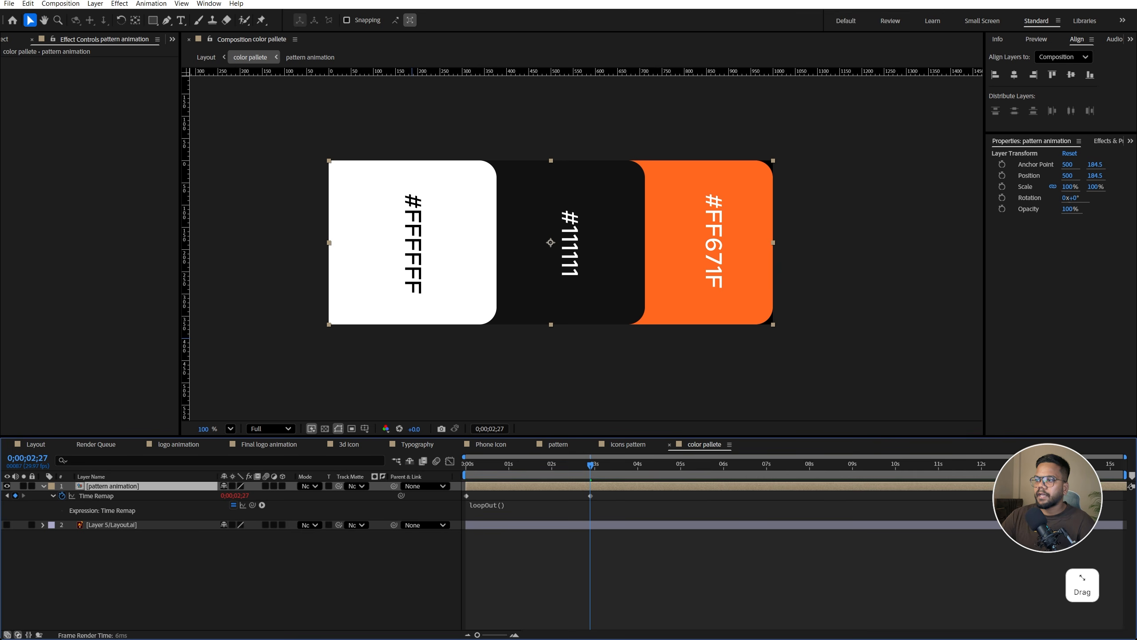
left_click(576, 467)
key("space")
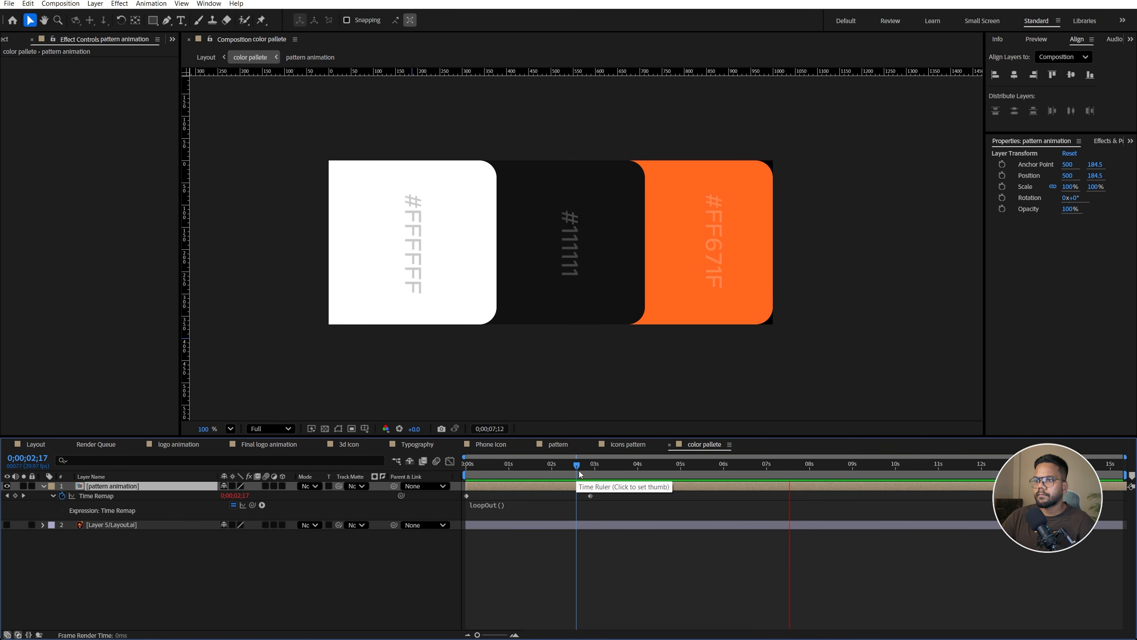
key("ctrl+s")
In the Layout composition, scale the color pallete layer to 58% to fit its card, using the Layout.ai reference overlay
left_click(41, 448)
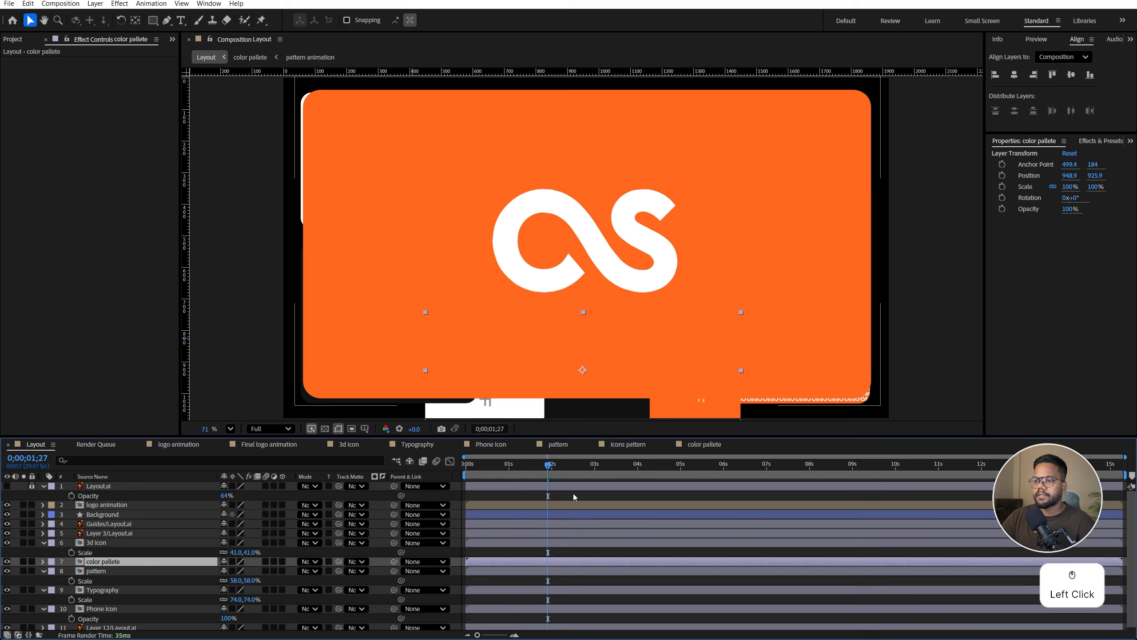
left_click_drag(573, 465, 614, 466)
left_click(8, 486)
left_click(7, 487)
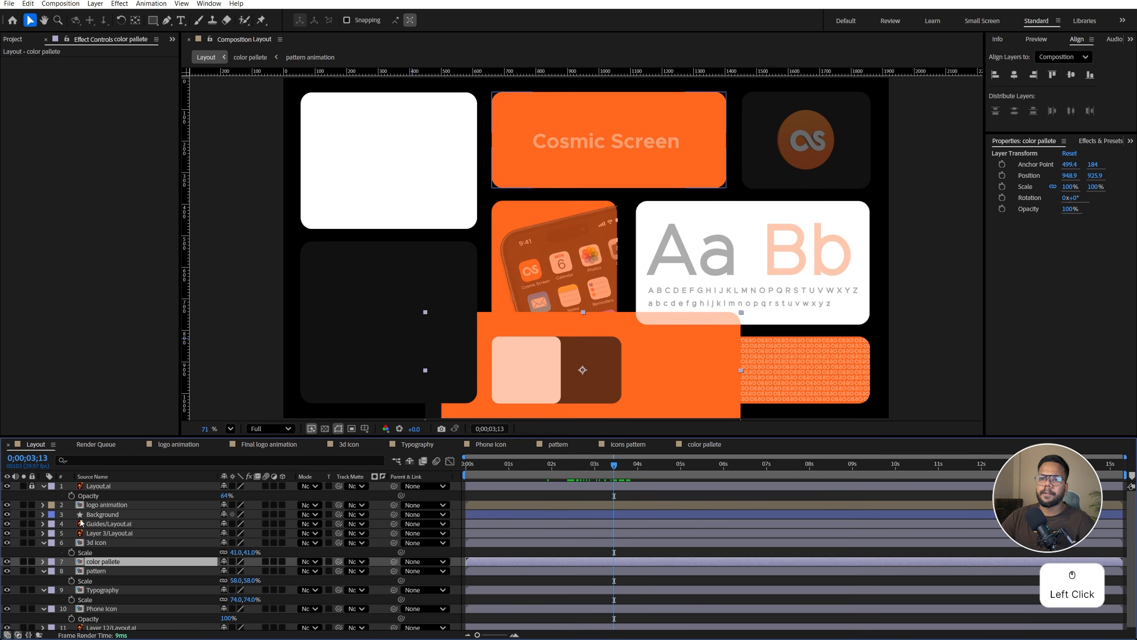
key("s")
mouse_move(235, 571)
left_mouse_down()
mouse_move(208, 576)
mouse_move(220, 575)
left_mouse_up()
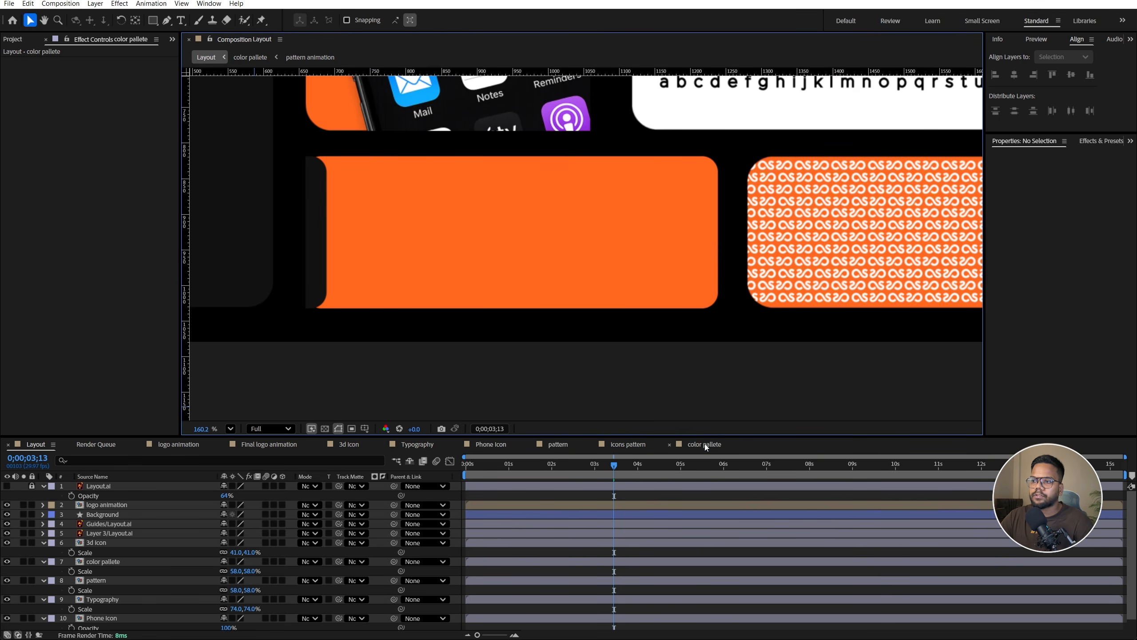
Use Layer 5/Layout.ai as the pattern animation layer's track matte, and view the whole Layout composition fitted to the viewer
left_click(705, 444)
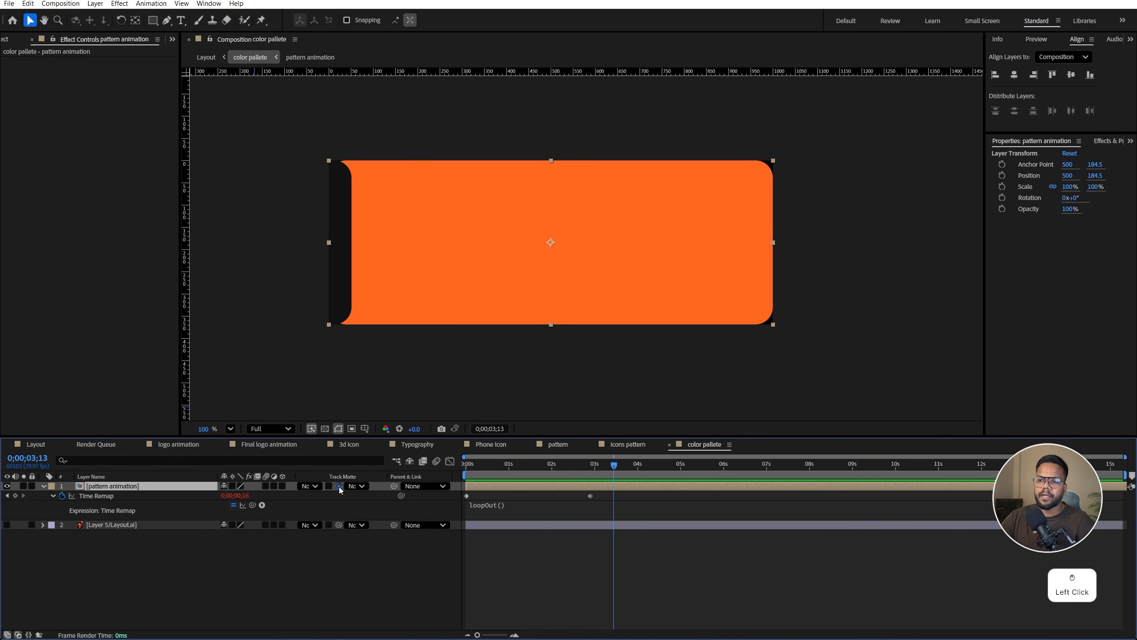
left_click_drag(339, 486, 109, 529)
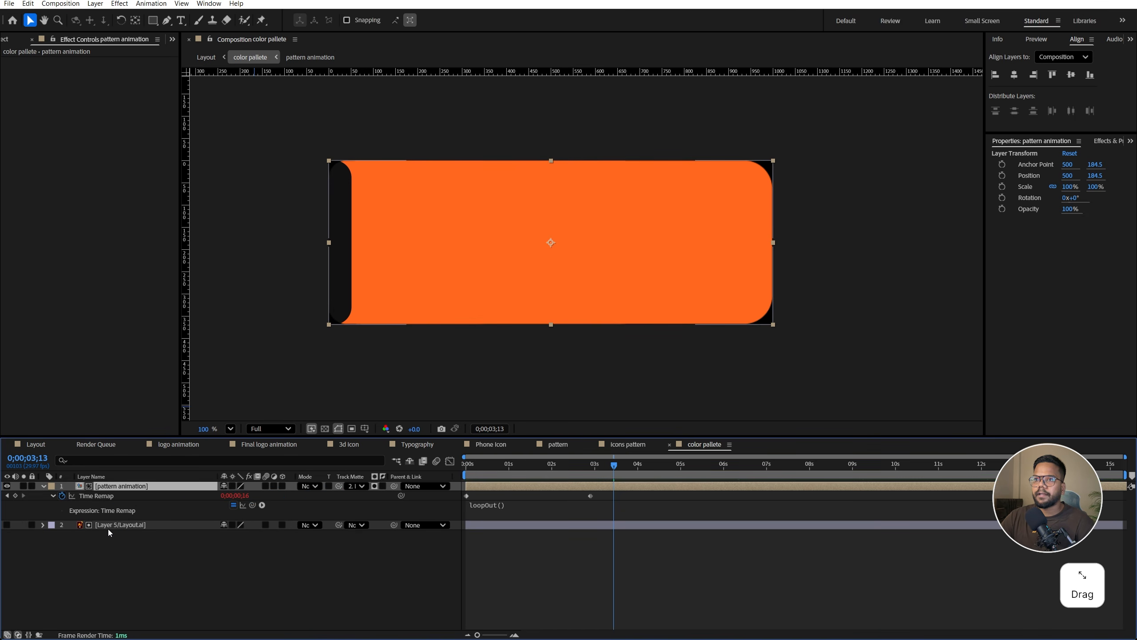
left_click(39, 445)
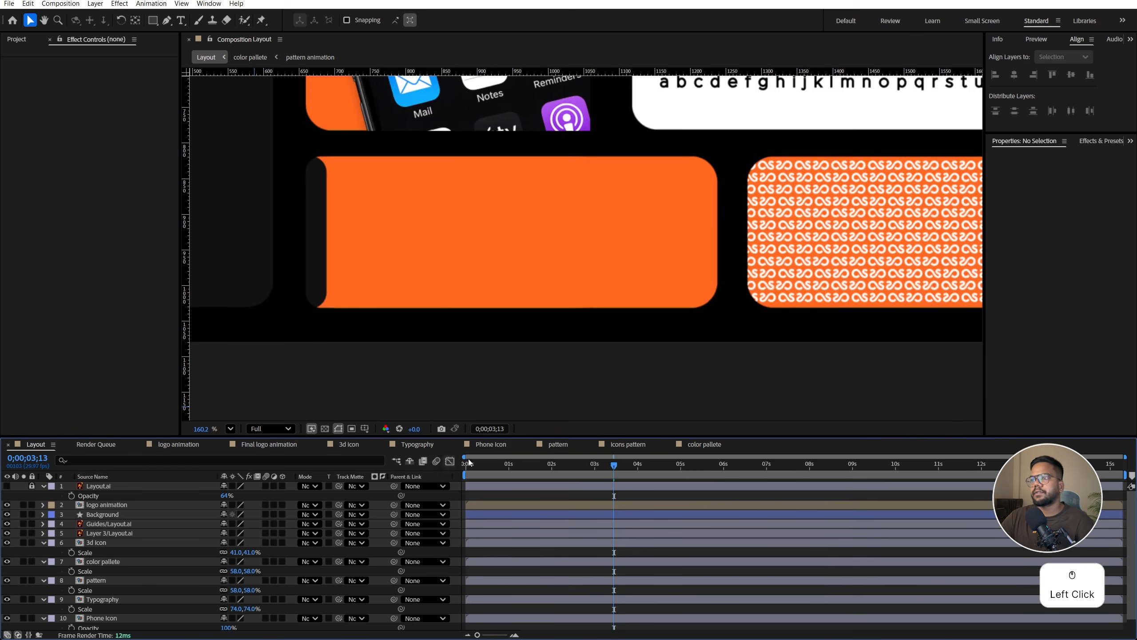
left_click(230, 429)
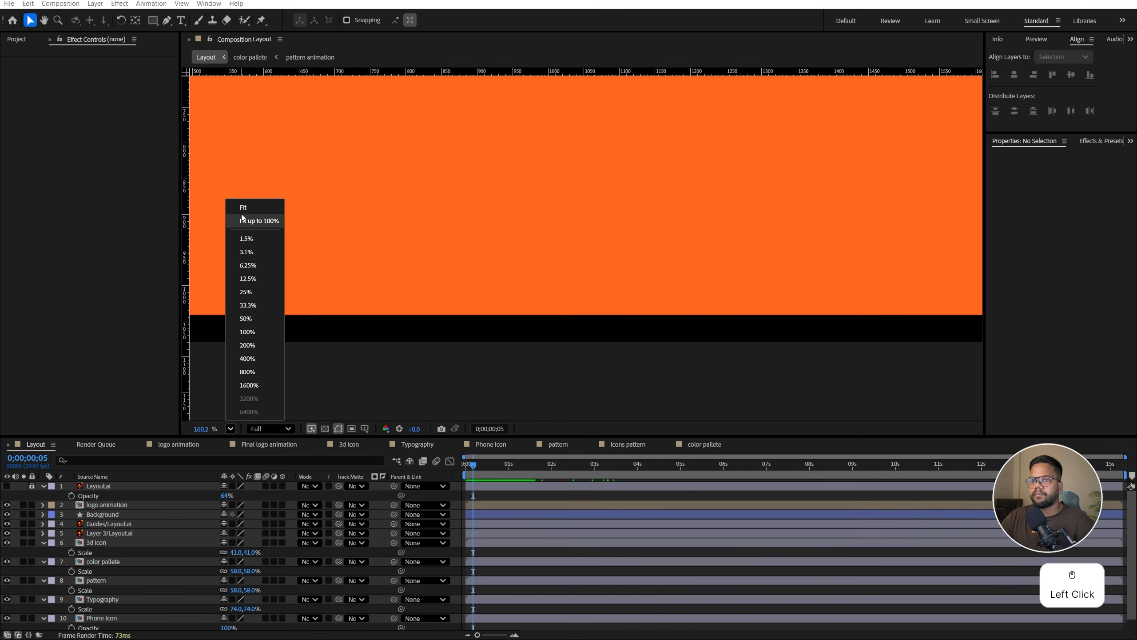
left_click(241, 208)
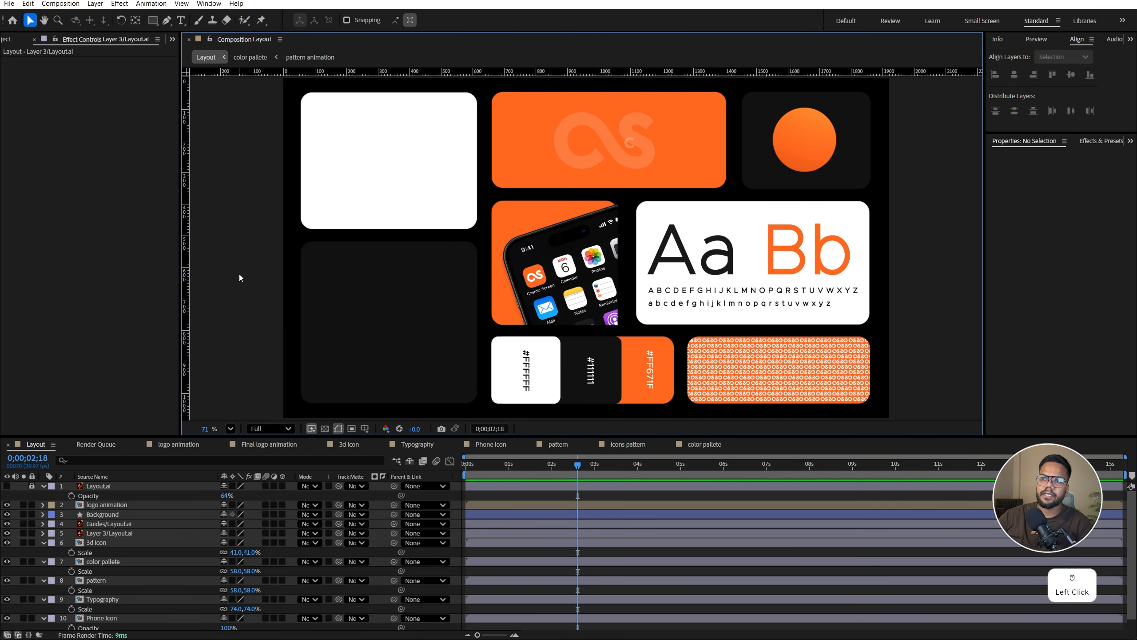
Pre-compose Layer 3/Layout.ai, the large dark card, as "Business card animation", leaving all attributes in Layout
left_click(373, 292)
right_click(175, 537)
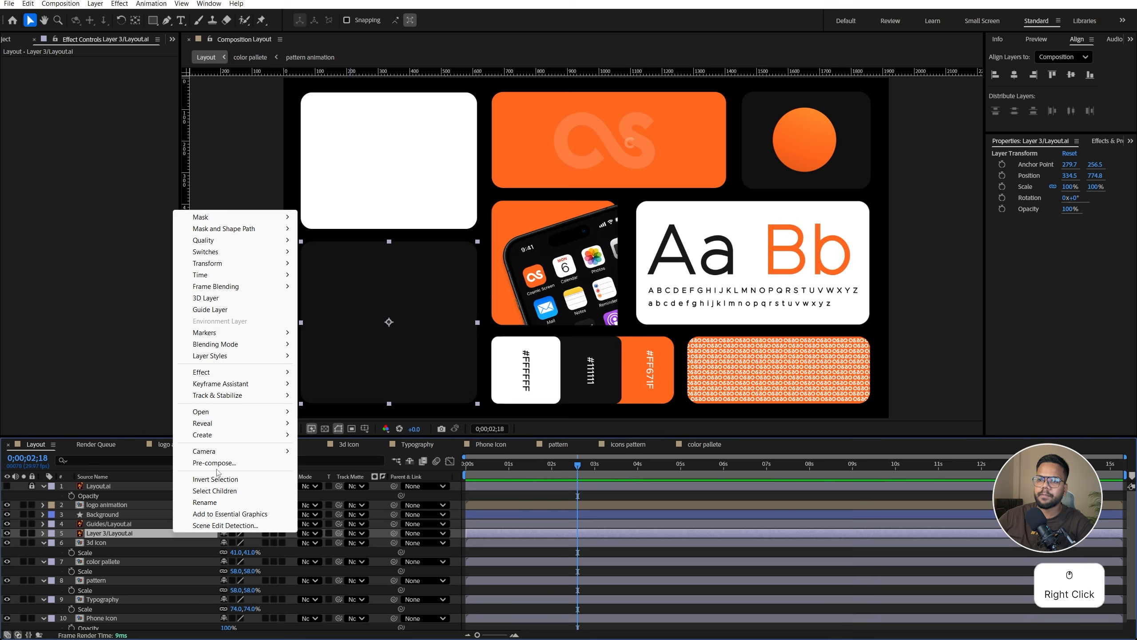
left_click(221, 465)
type("Bu")
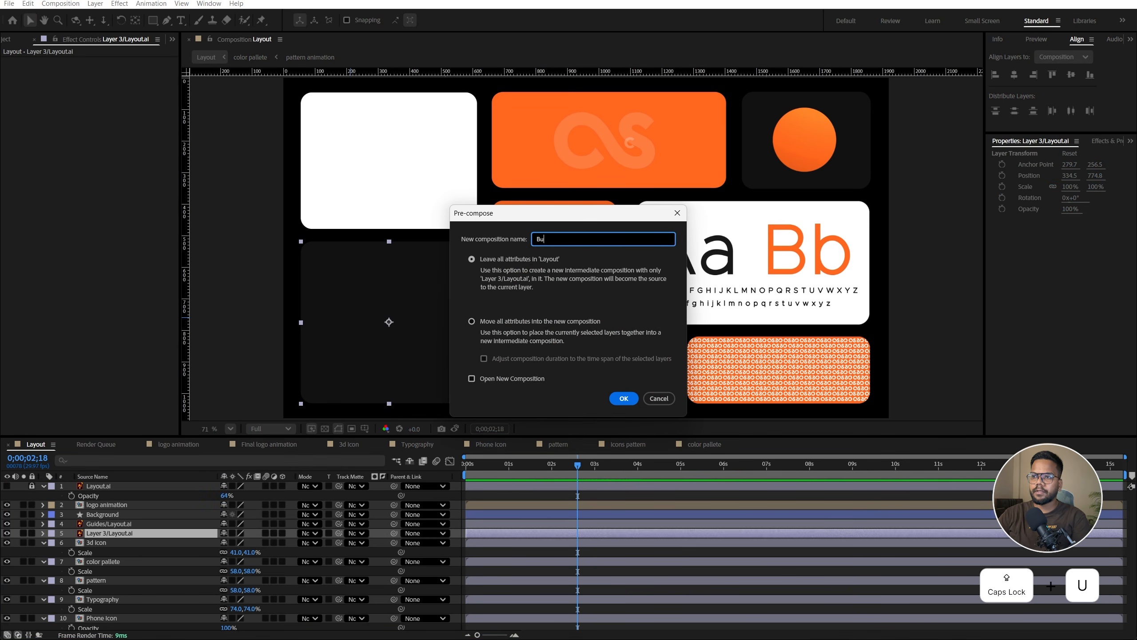
type("siness card ano,m")
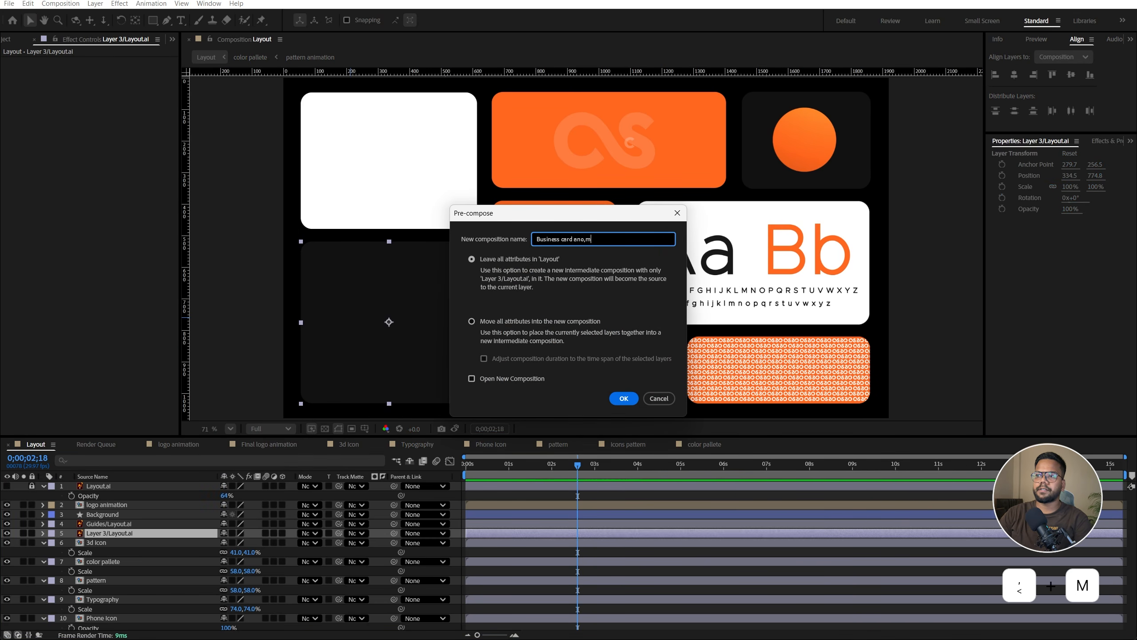
key("BackSpace")
type("mation")
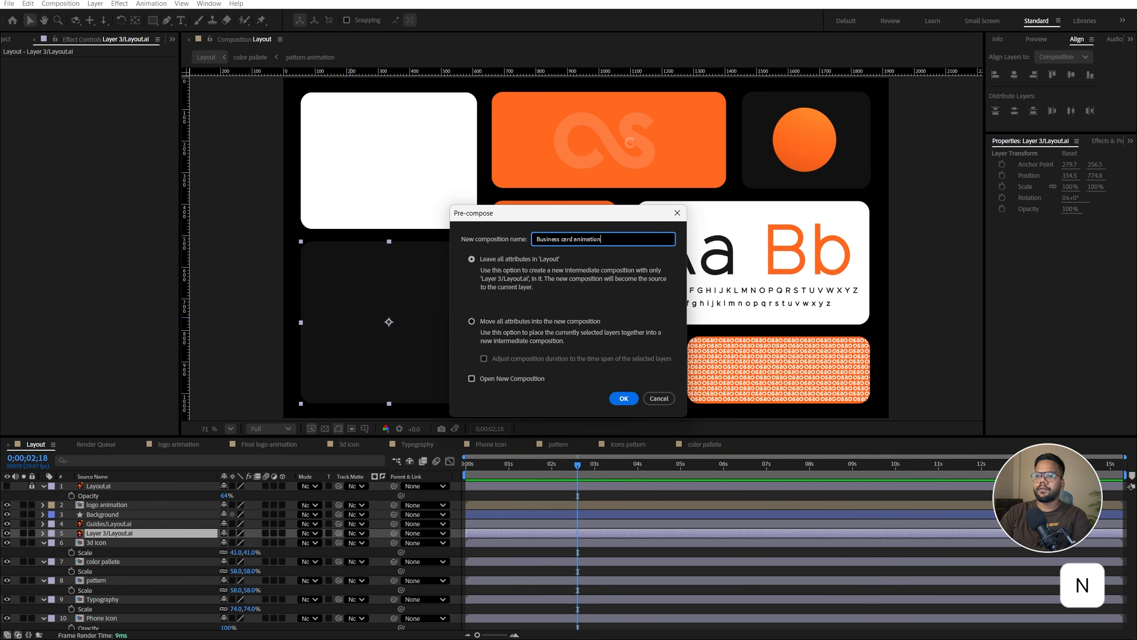
key("Return")
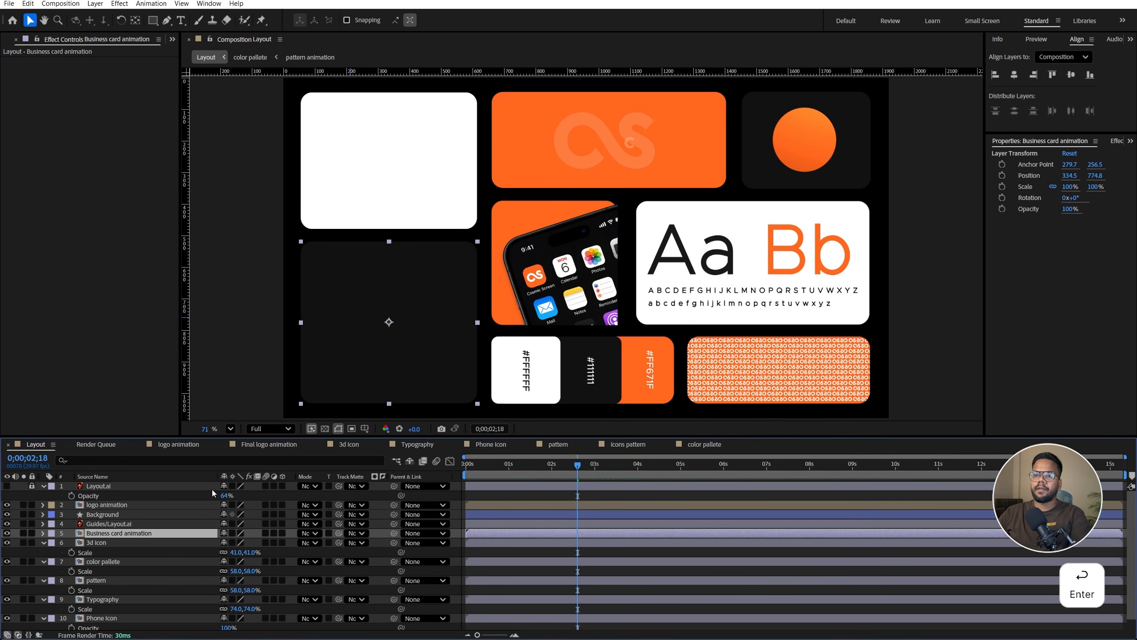
Open the Business card animation composition and set its width to 1000 px with the aspect ratio locked
double_click(193, 532)
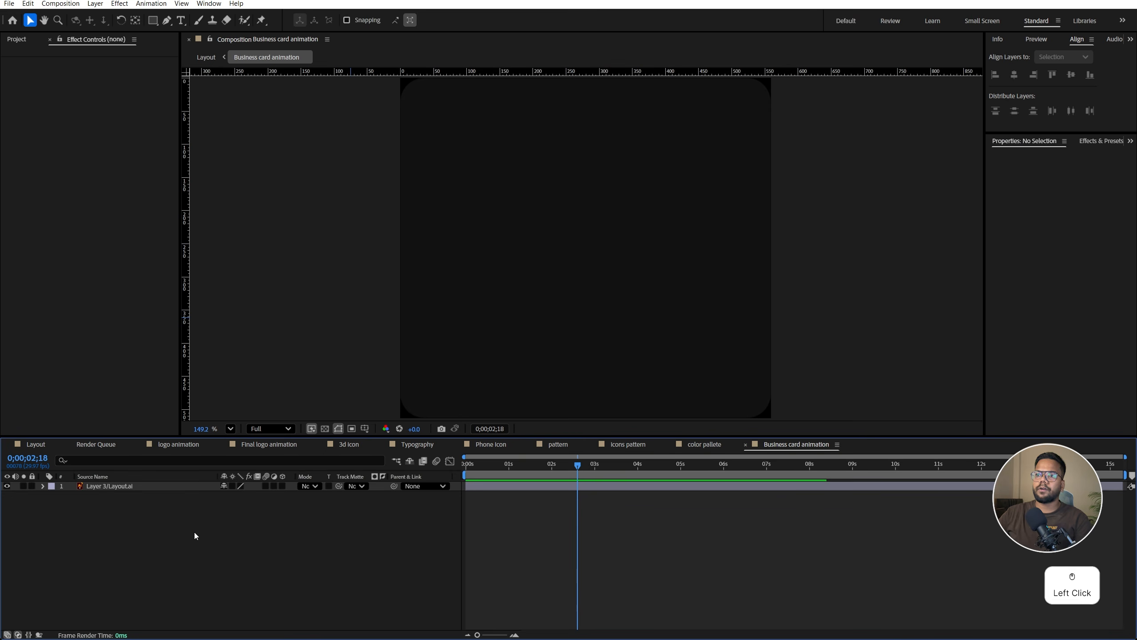
left_click(42, 3)
left_click(109, 34)
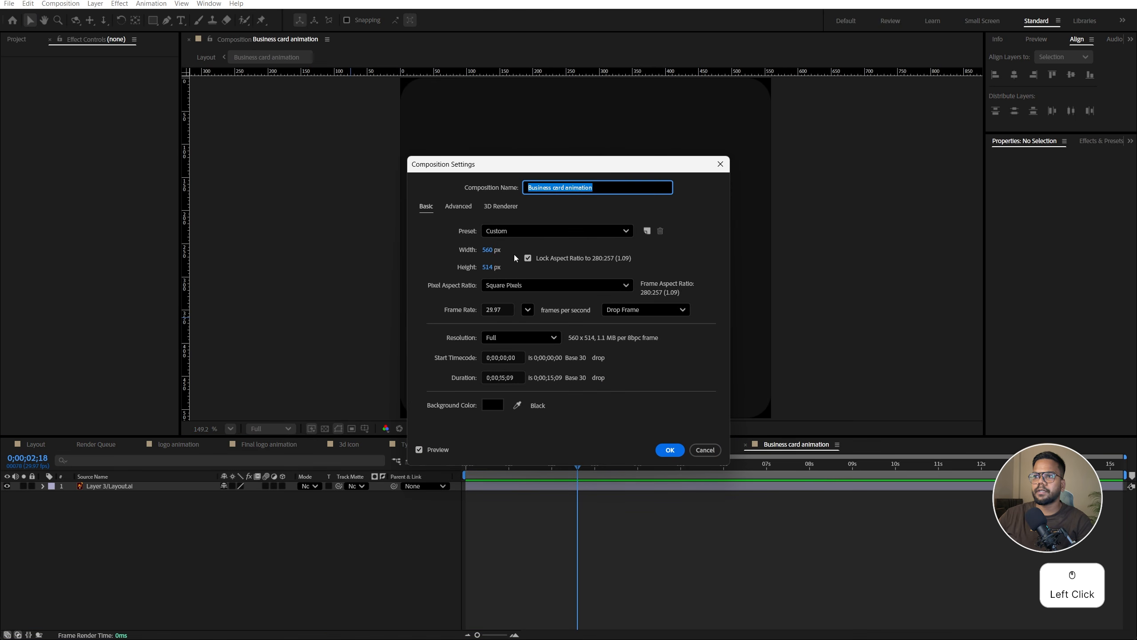
left_click(487, 251)
type("1000")
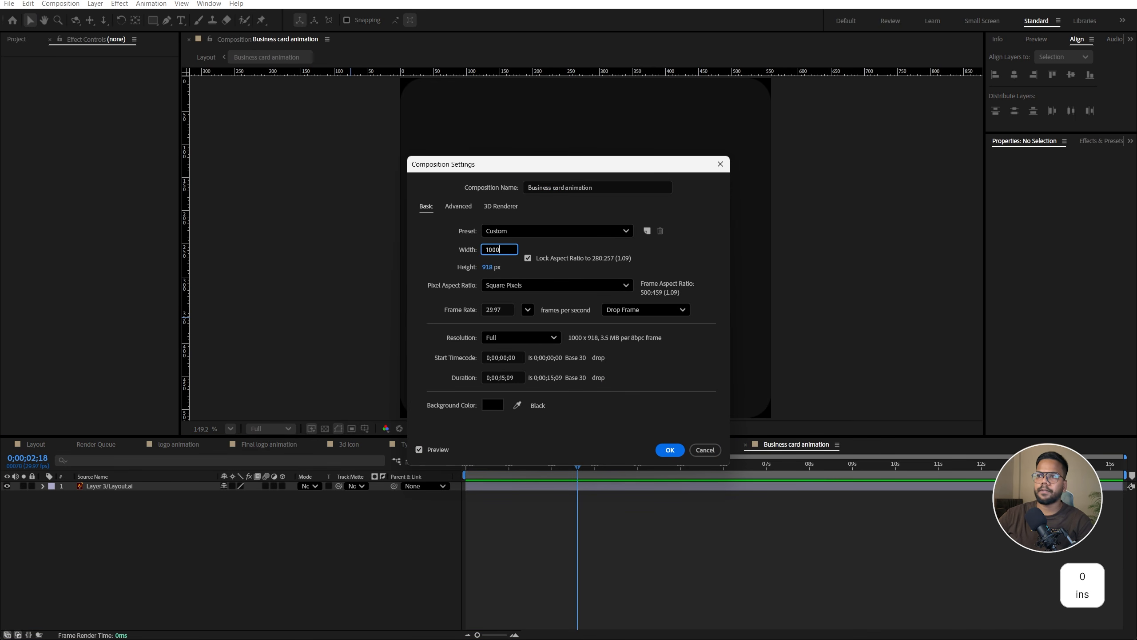
key("Return")
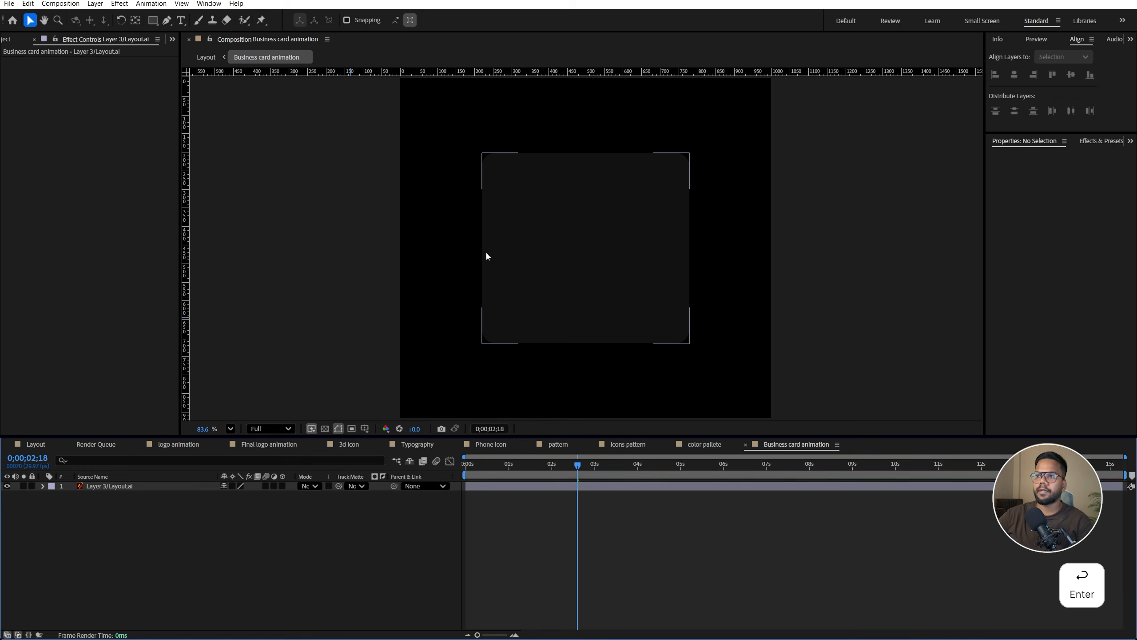
Fit Layer 3/Layout.ai to the size of the enlarged Business card animation composition
left_click(526, 259)
right_click(569, 280)
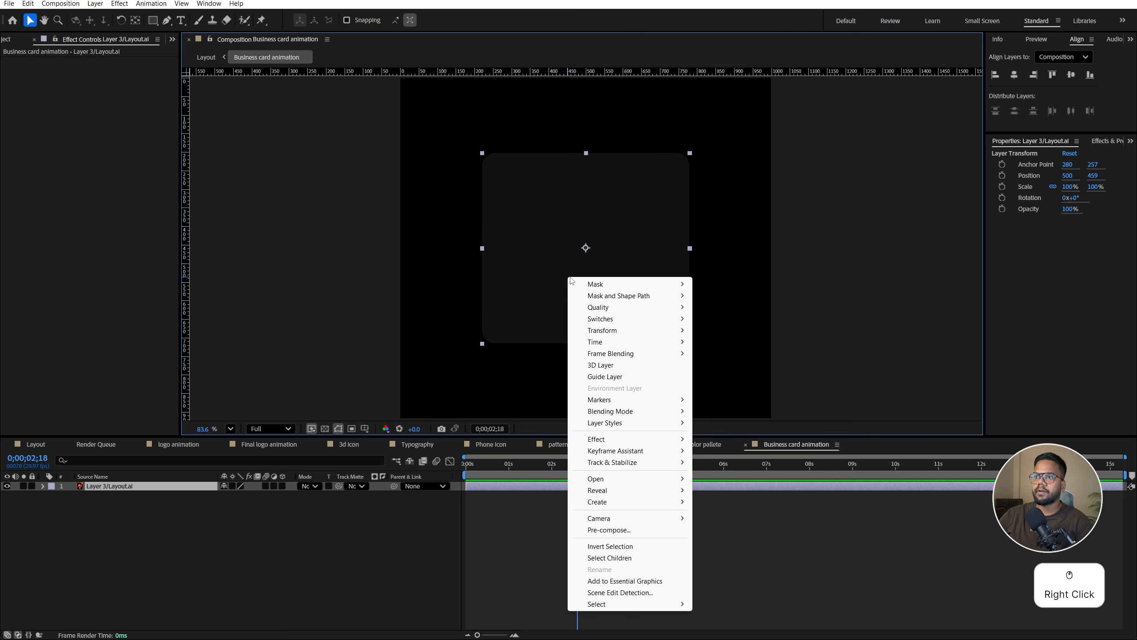
mouse_move(627, 331)
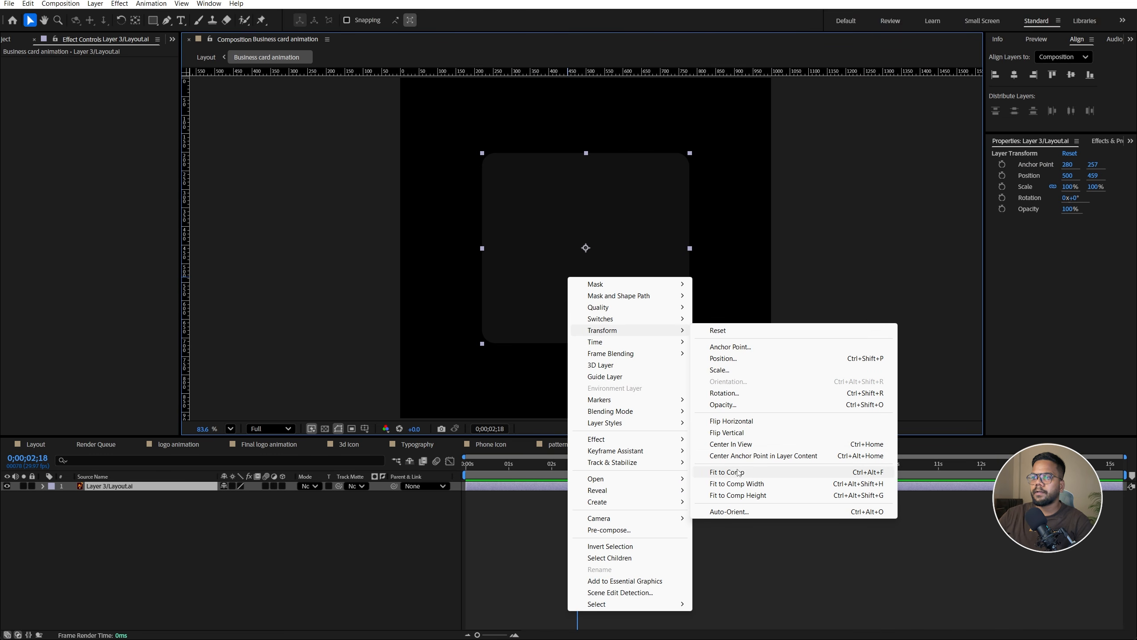
left_click(743, 477)
Import the card animation video from the Files folder into the composition and fit it to the comp
left_click(300, 550)
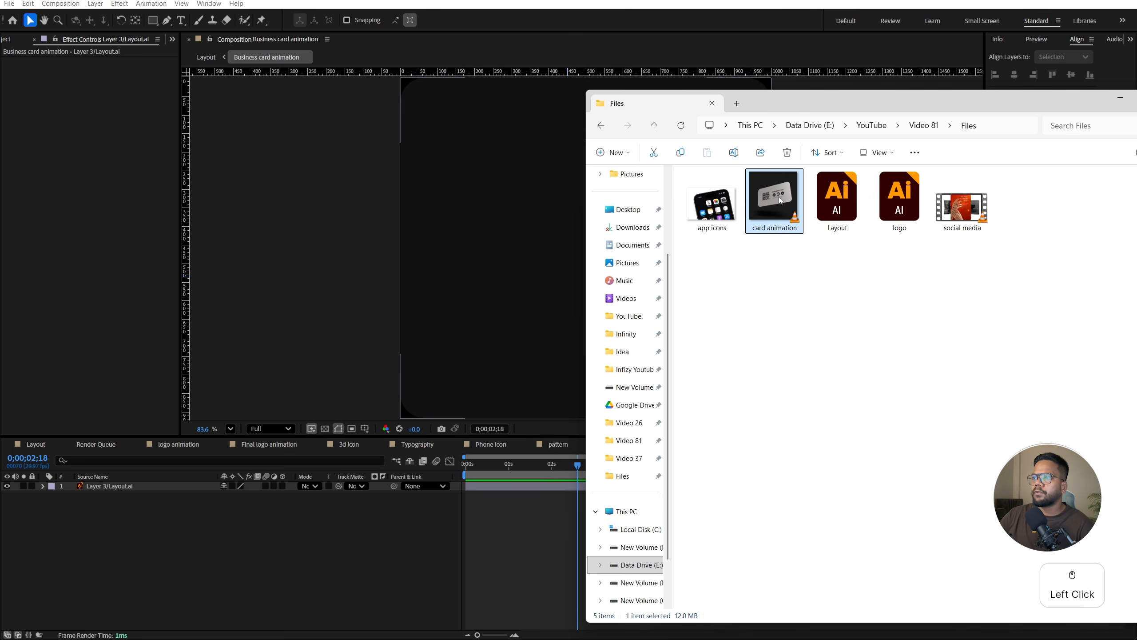
left_click_drag(779, 197, 469, 203)
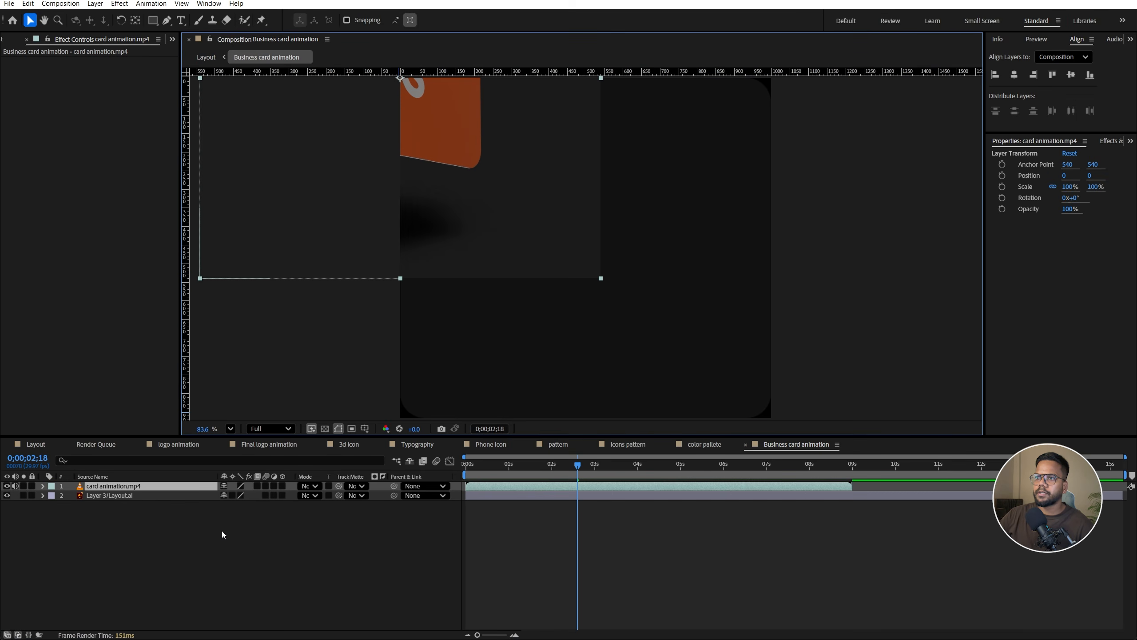
right_click(187, 486)
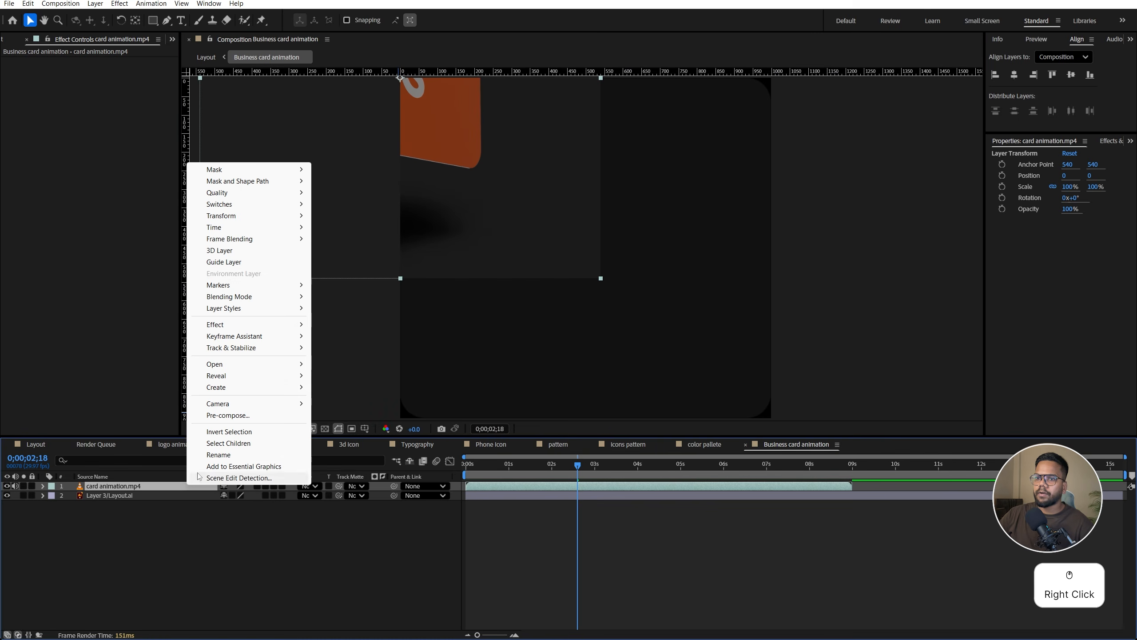
left_click(224, 217)
left_click(366, 357)
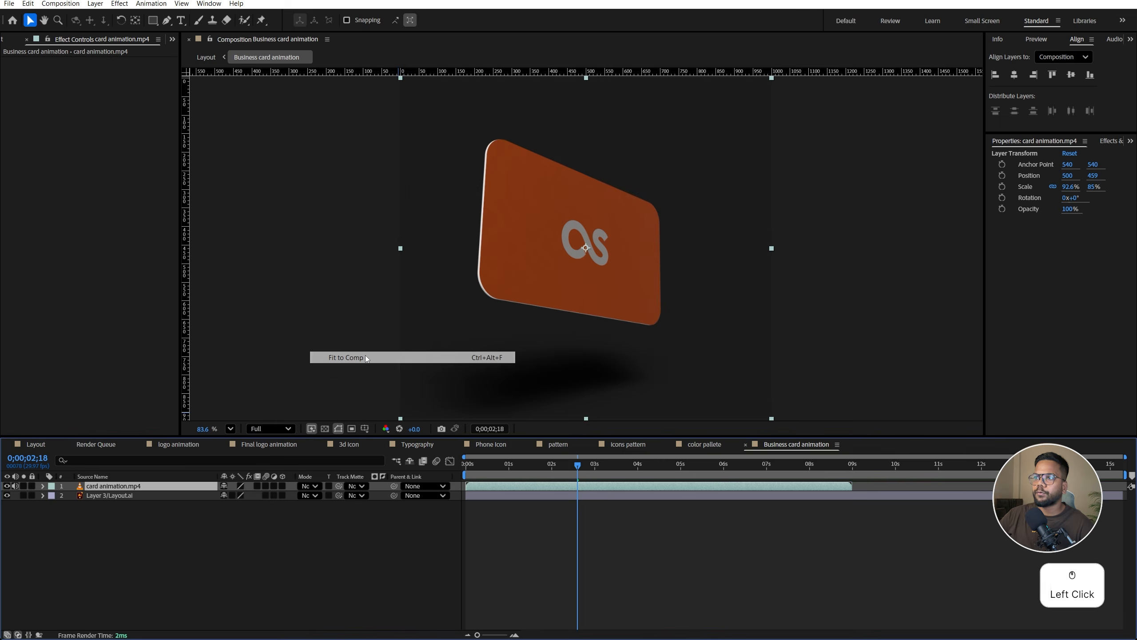
Use Layer 3/Layout.ai as the track matte for the card animation.mp4 layer
scroll(508, 343, "down", 2)
left_click(128, 486)
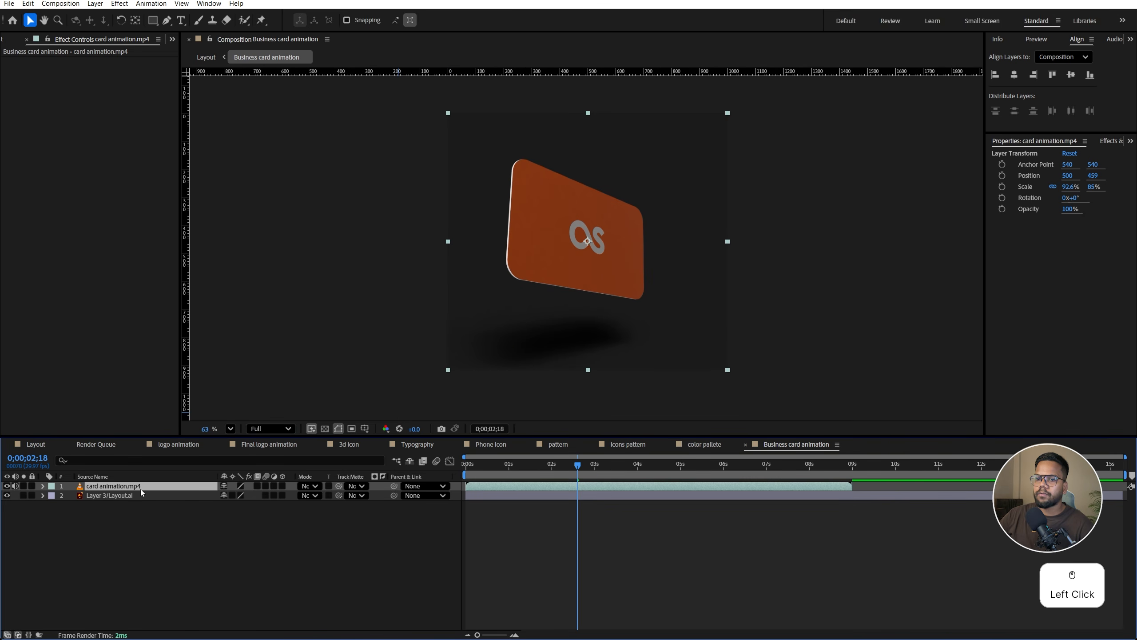
left_click_drag(338, 486, 145, 495)
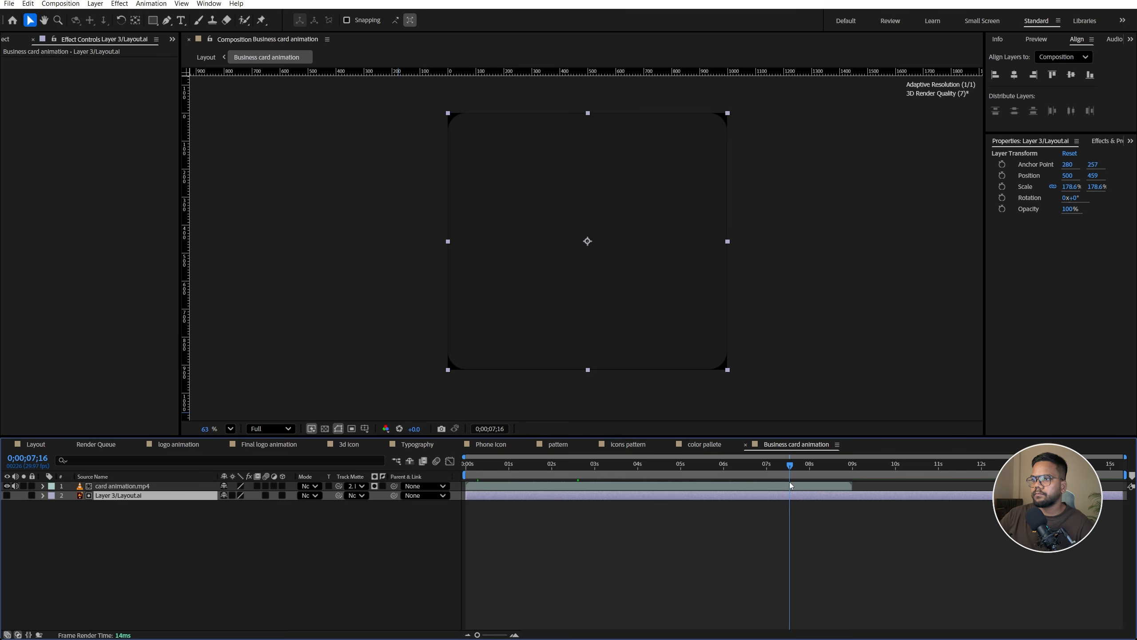
Trim the end of the card animation.mp4 layer to 0;00;07;14 and enable time remapping on it
left_click_drag(791, 485, 853, 493)
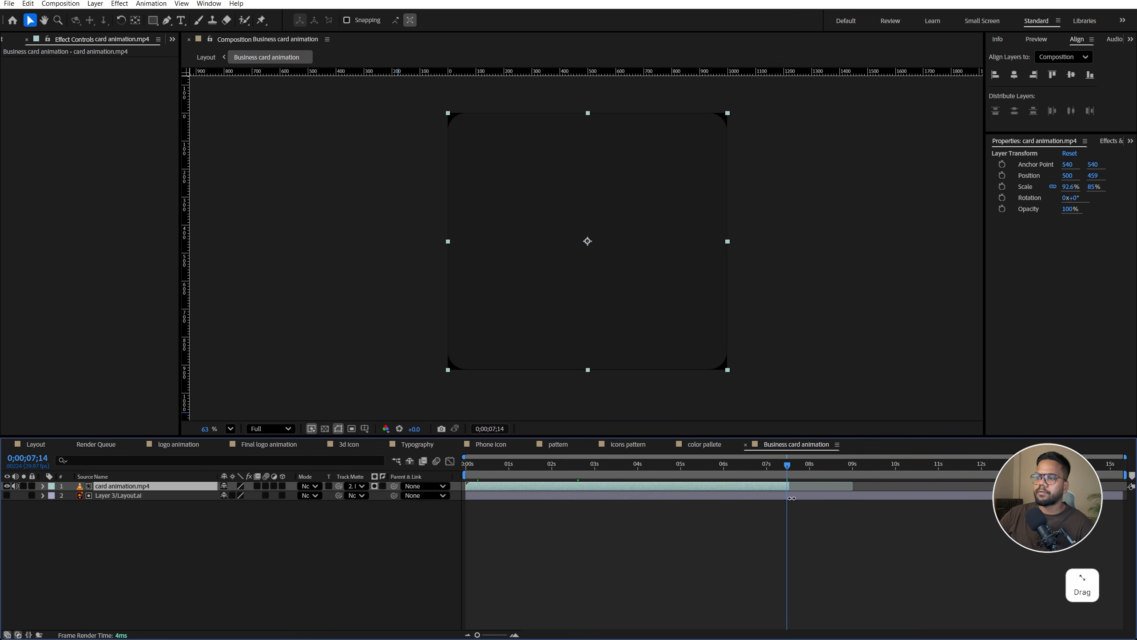
right_click(200, 485)
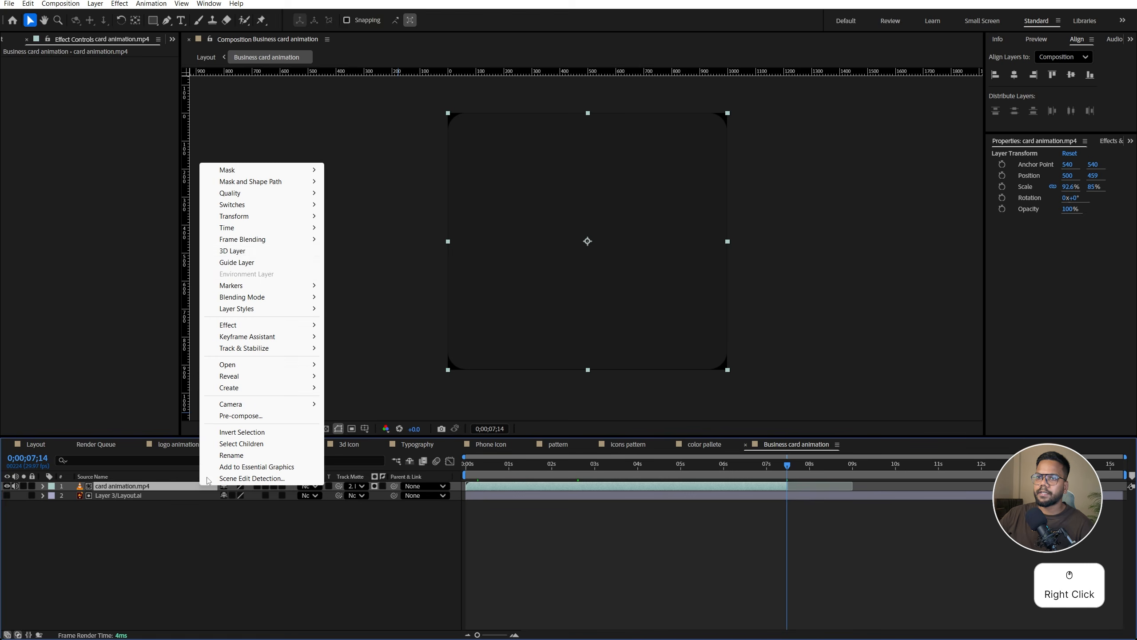
mouse_move(237, 228)
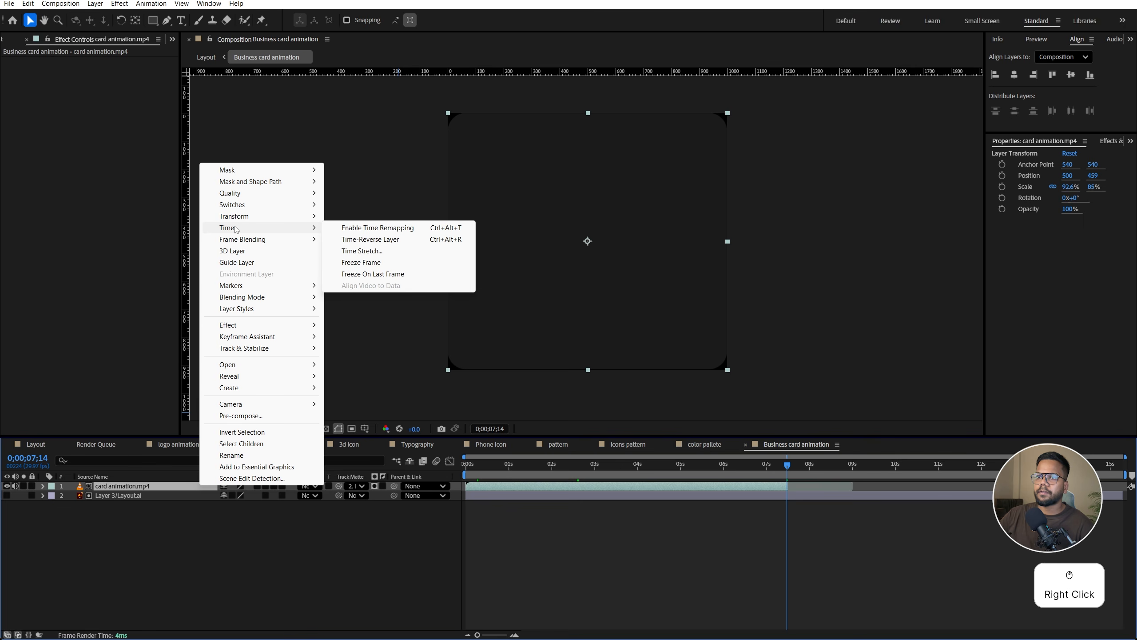
left_click(363, 228)
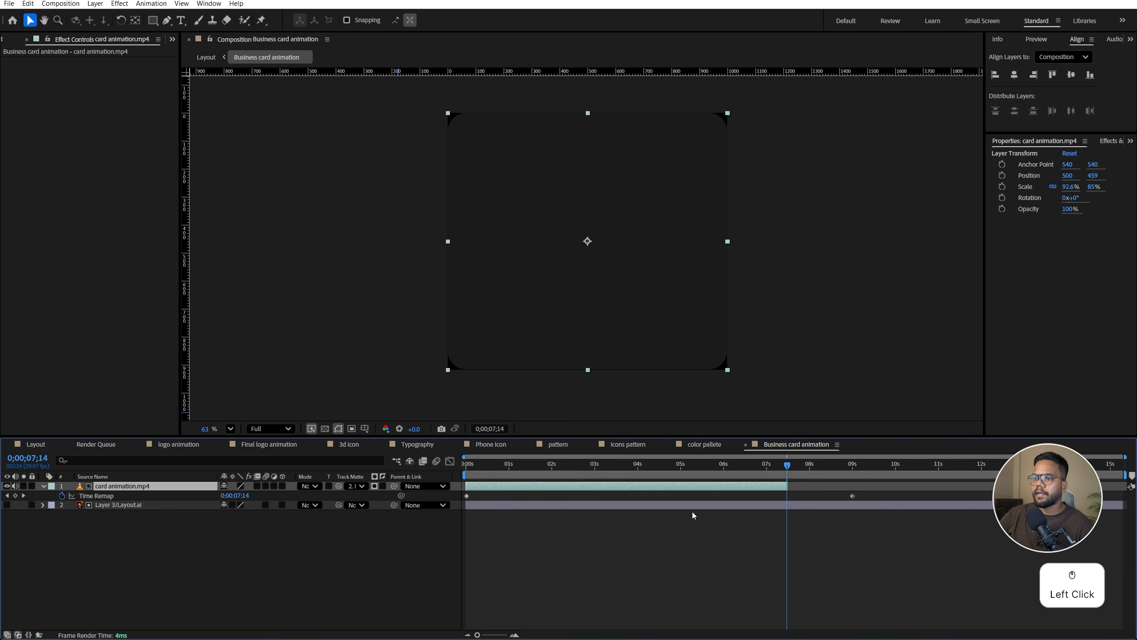
Add a Time Remap keyframe at 0;00;07;14 on card animation.mp4 and delete the keyframe beyond the layer's end
left_click(15, 495)
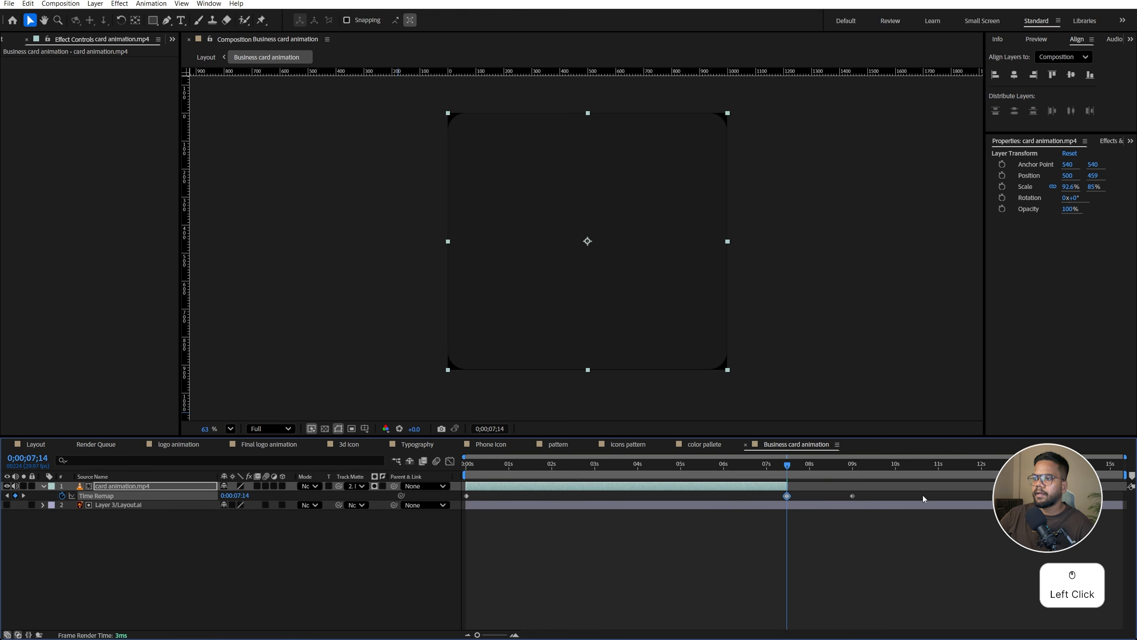
left_click(867, 495)
left_click(852, 496)
key("Delete")
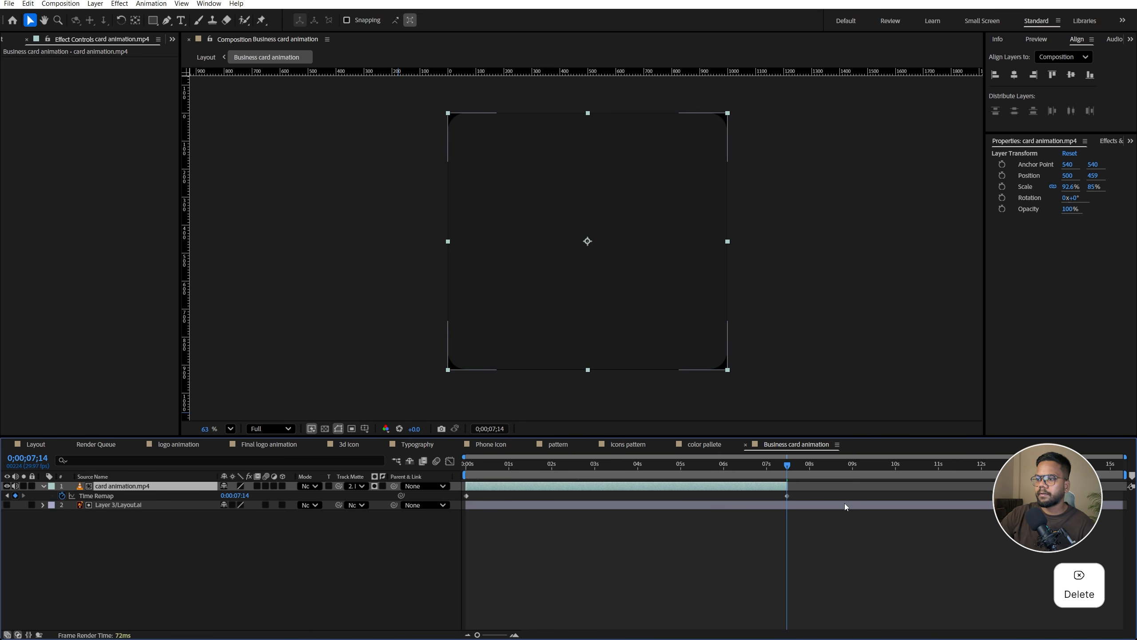
Add a loopOut() expression to the Time Remap property of card animation.mp4
left_click(61, 495, "alt")
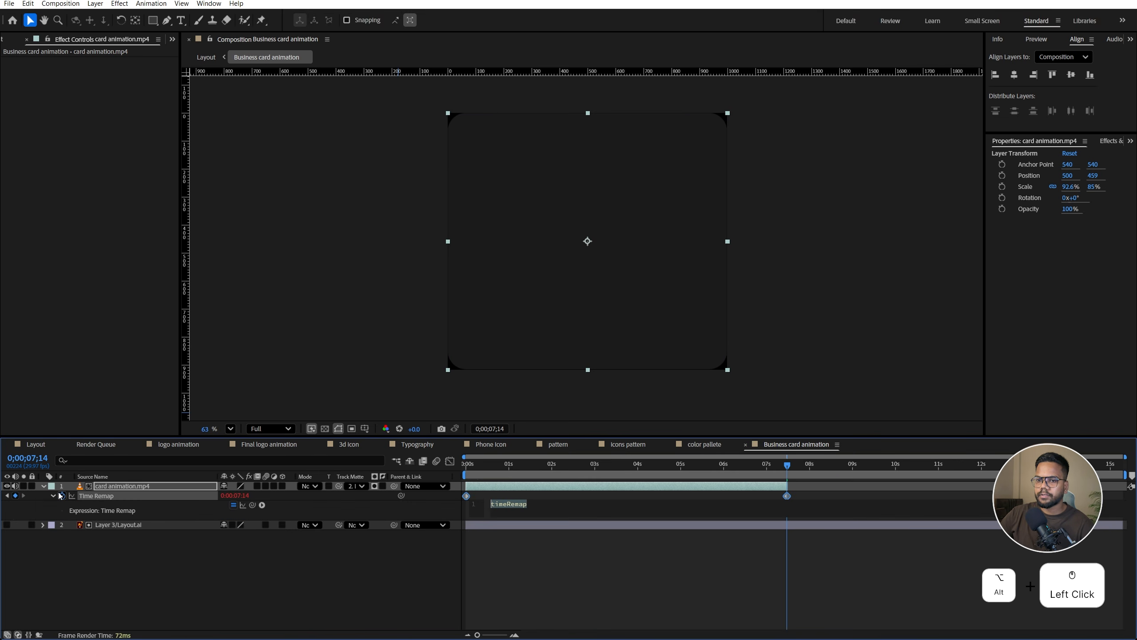
type("loo")
key("Down")
key("Down")
key("Down")
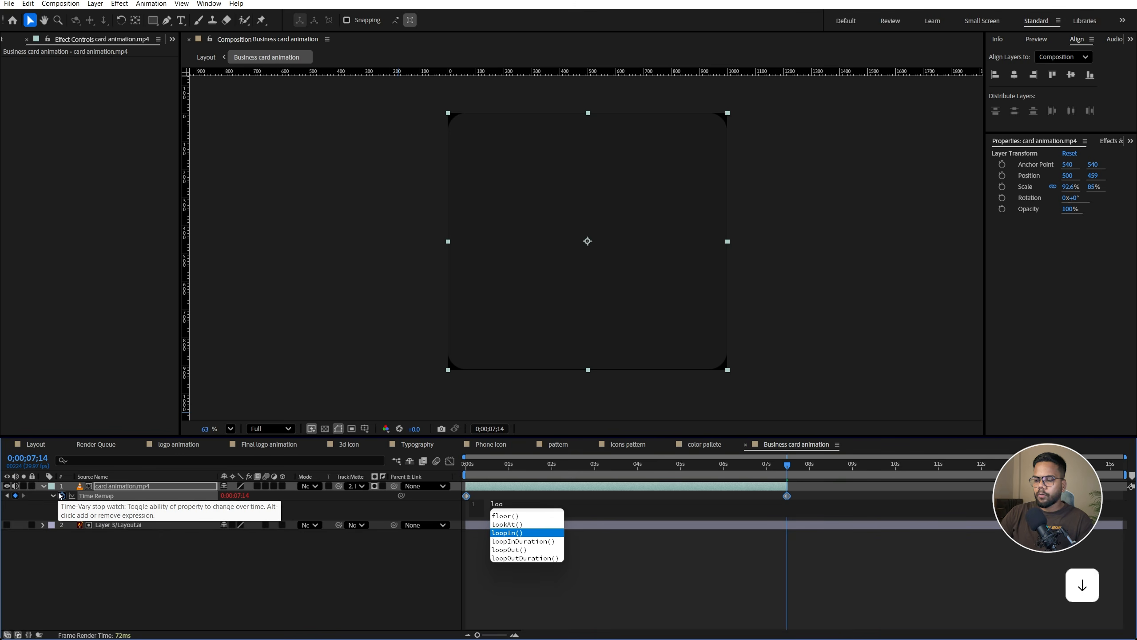
key("Return")
left_click(279, 553)
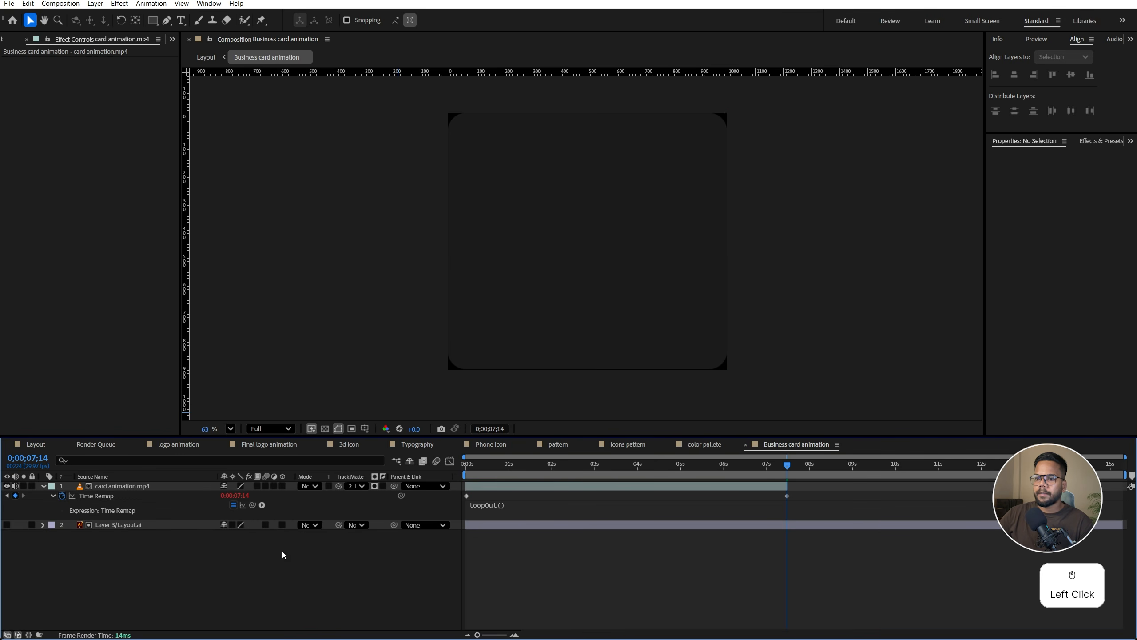
Extend the card animation.mp4 layer to the end of the composition and preview the loop
left_click_drag(788, 490, 1124, 487)
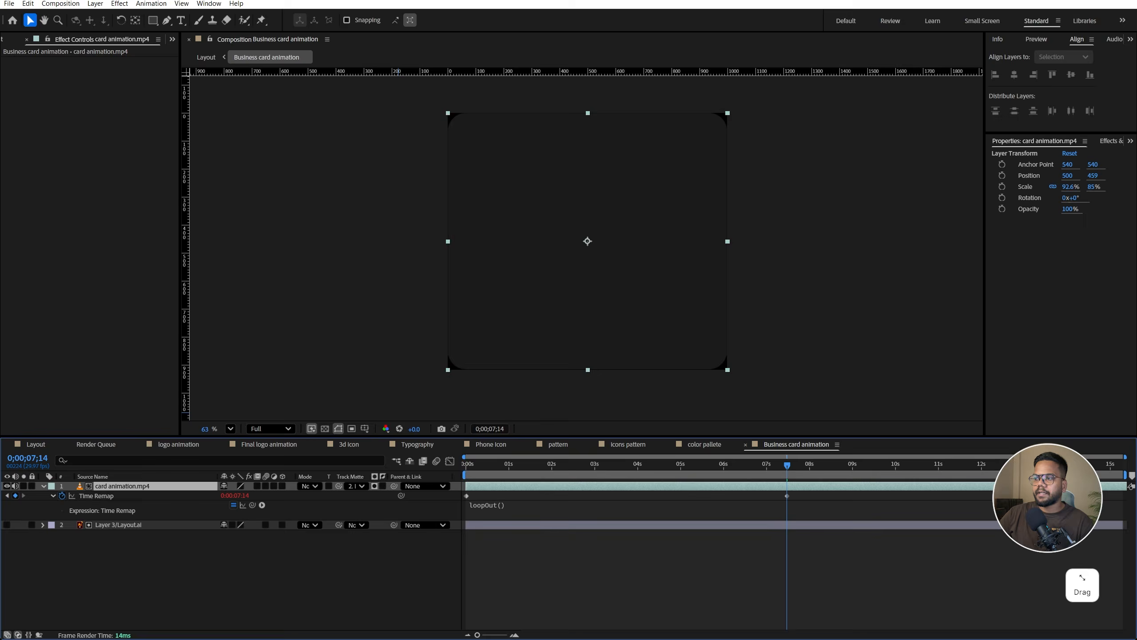
key("space")
key("space")
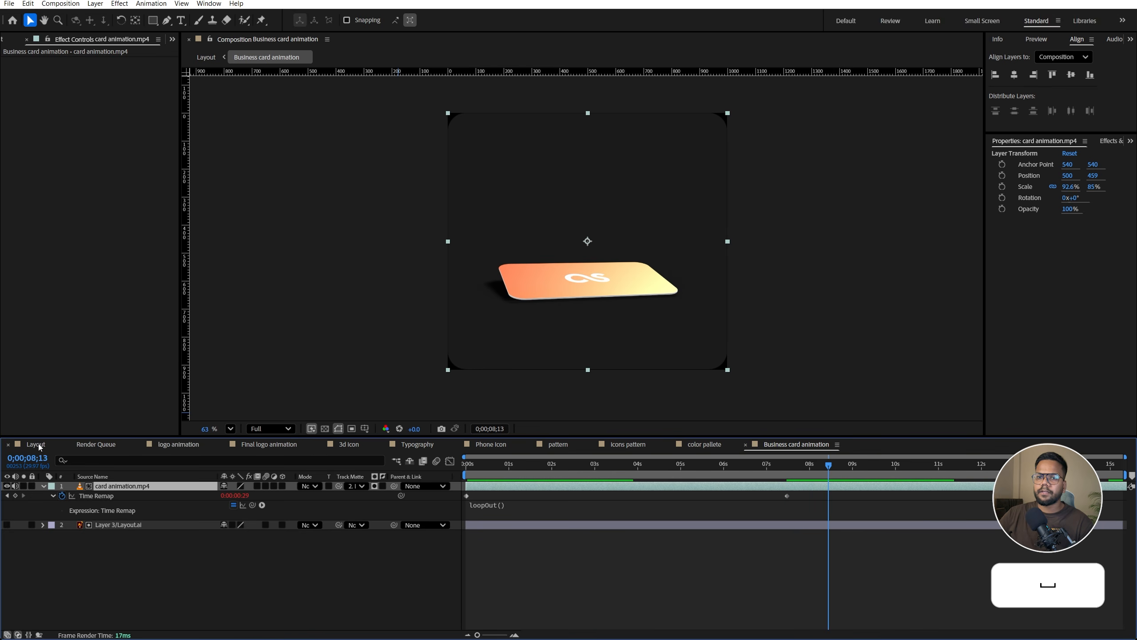
In the Layout composition, scale the Business card animation layer to 56%, temporarily showing Layout.ai as the reference
left_click(37, 443)
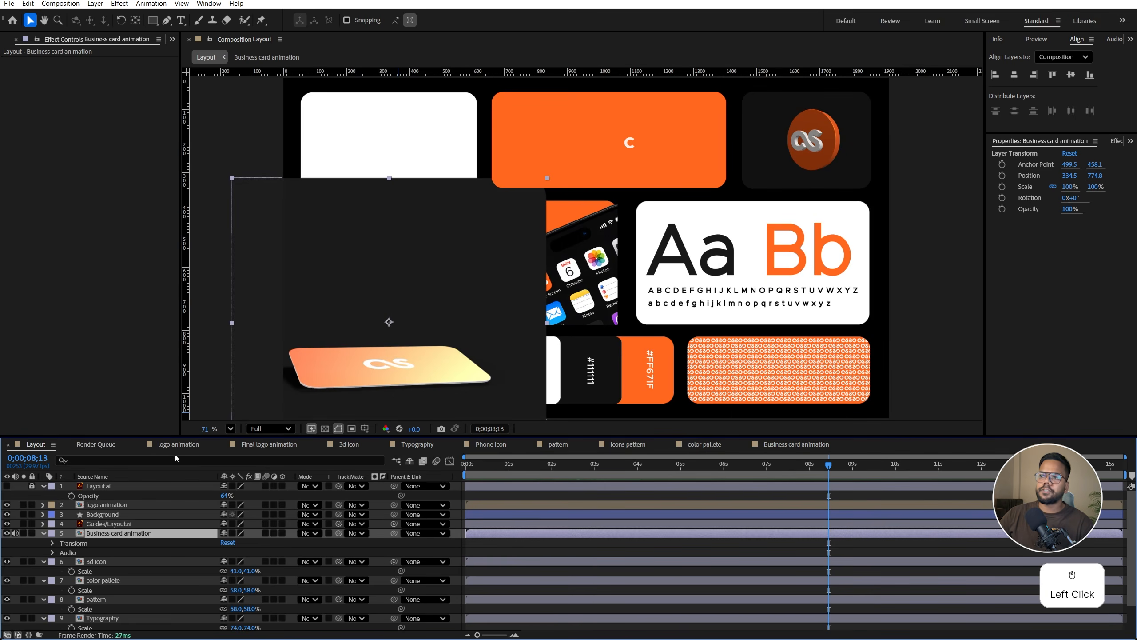
left_click(6, 486)
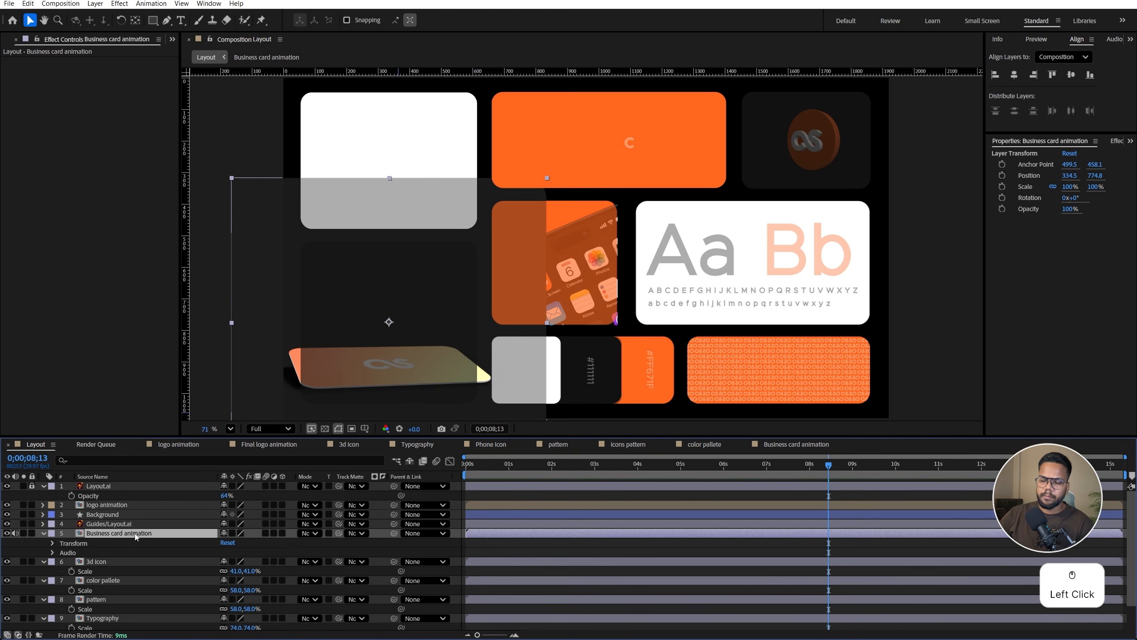
key("s")
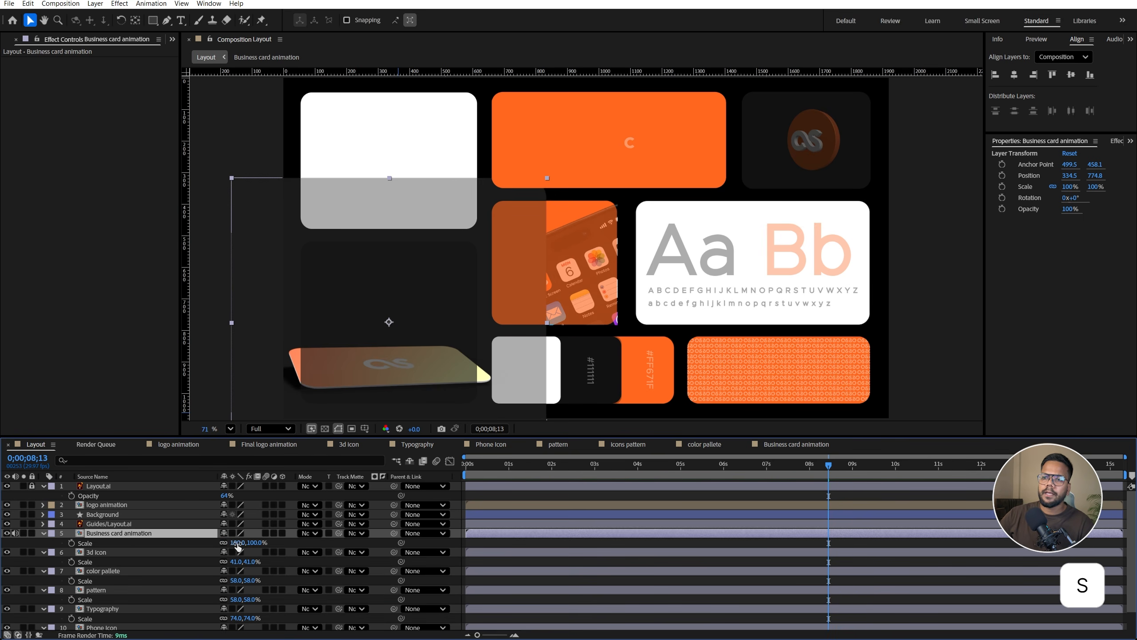
left_click_drag(237, 543, 219, 551)
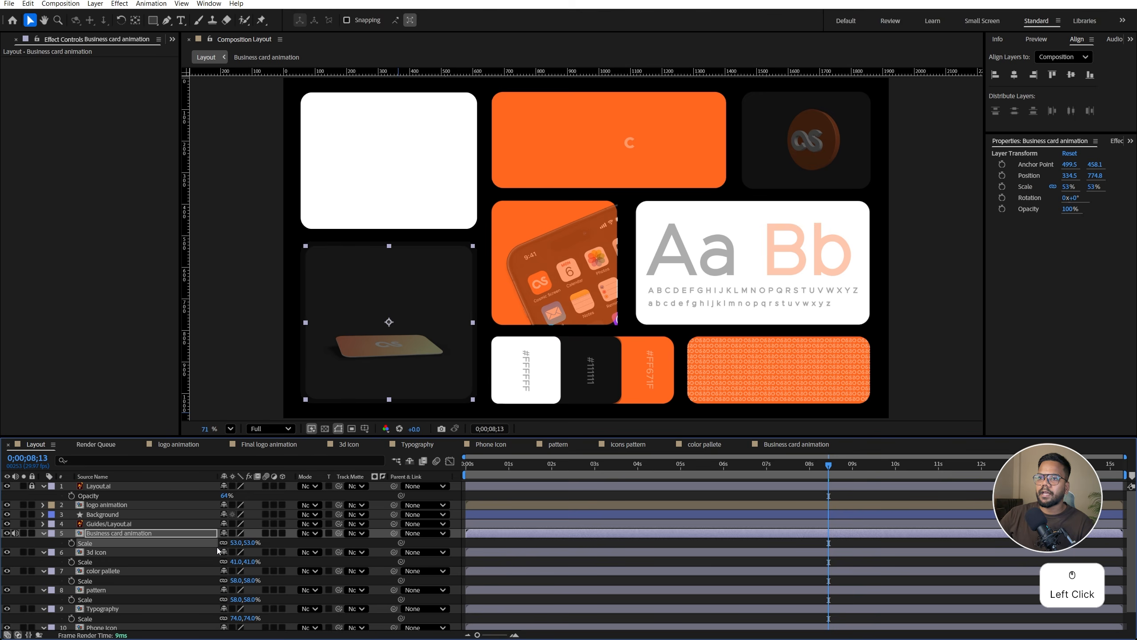
key("Up")
key("Up")
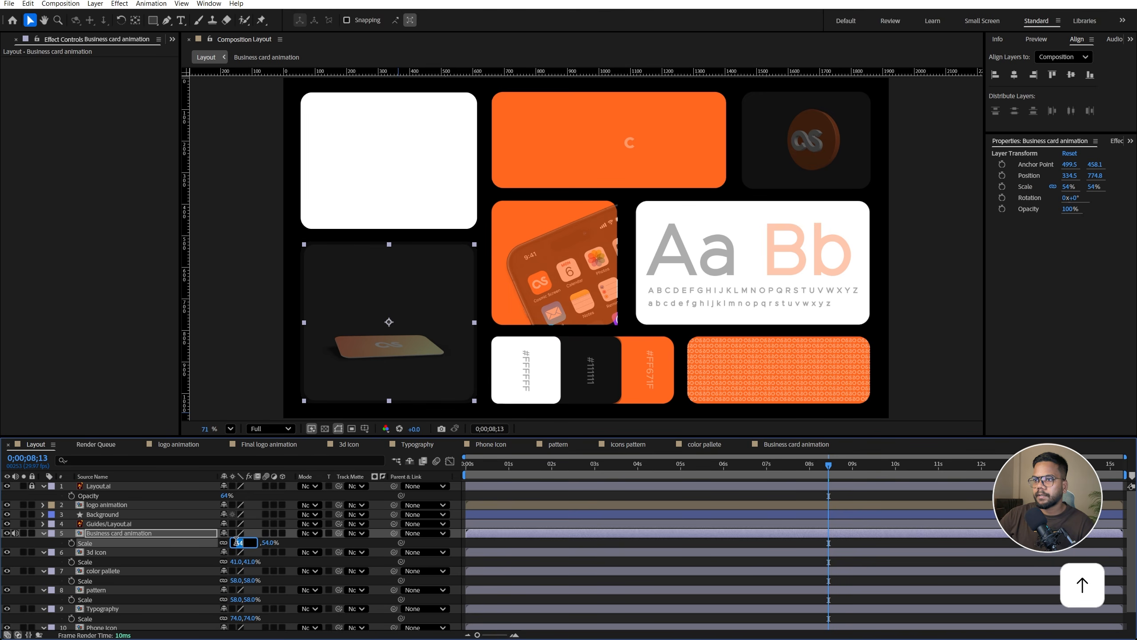
key("Up")
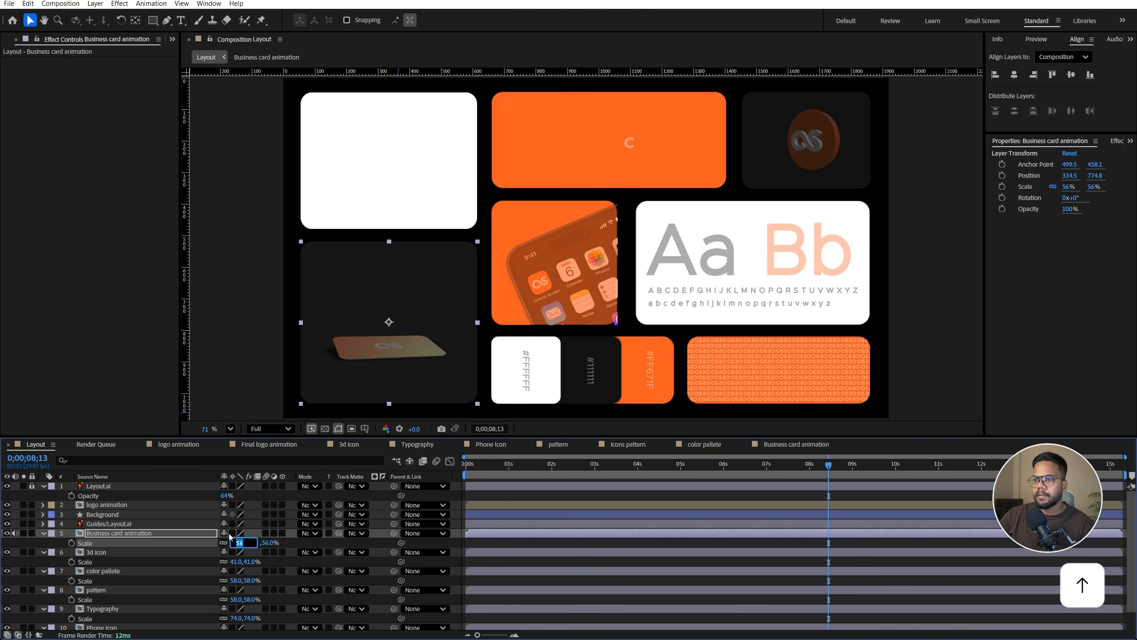
left_click(171, 514)
left_click(6, 486)
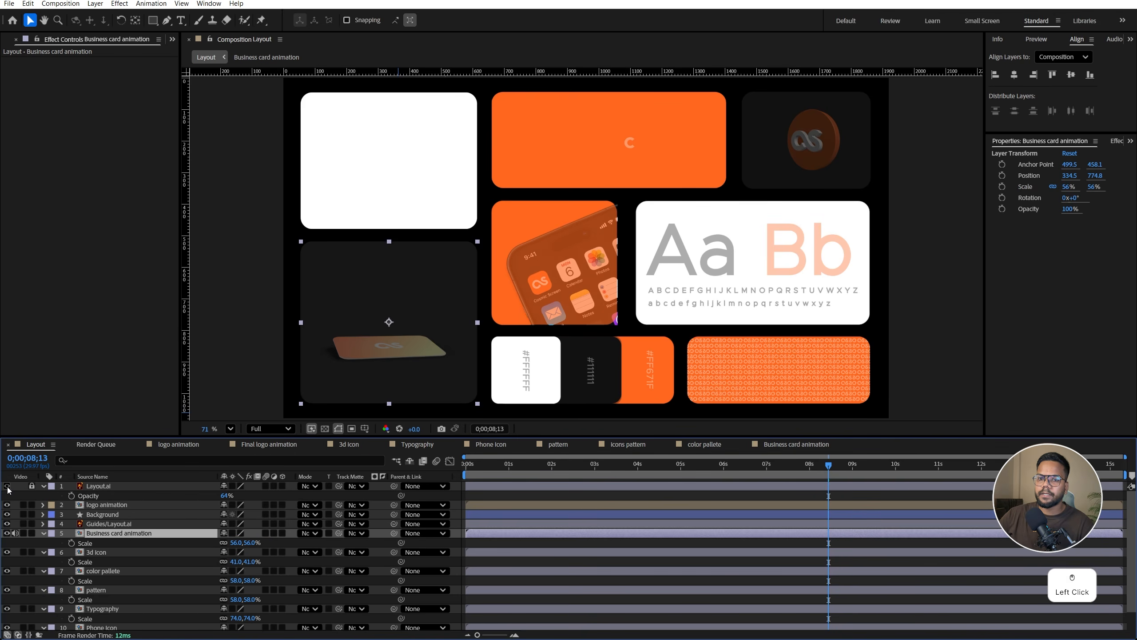
Pre-compose the white card layer Layer 12/Layout.ai as "Social media", leaving all attributes in Layout
left_click(388, 130)
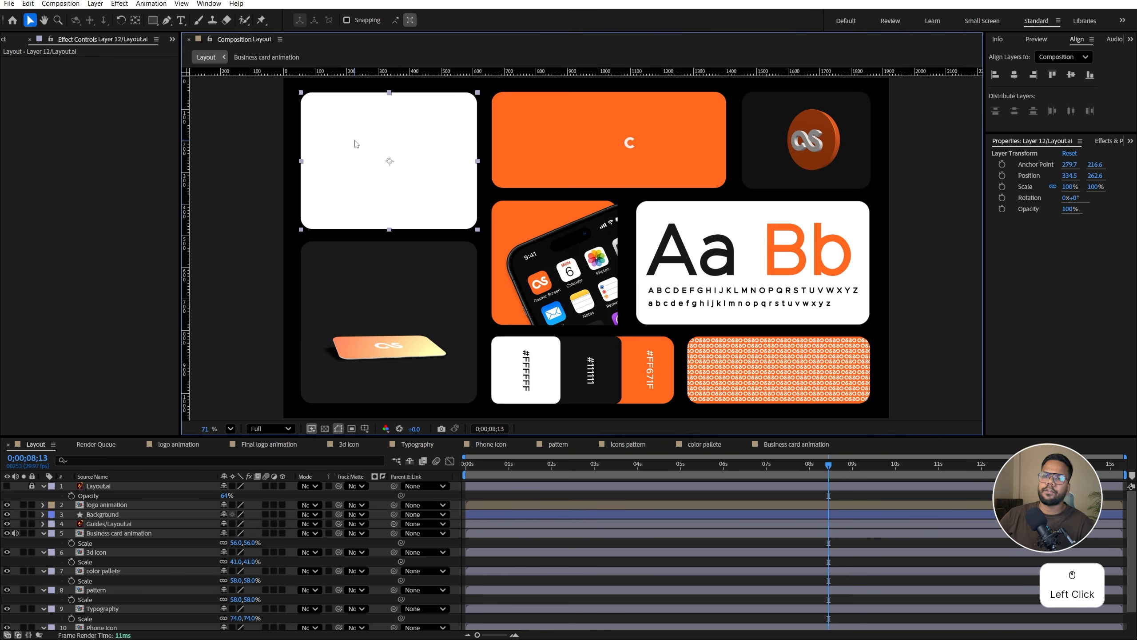
scroll(117, 564, "down", 2)
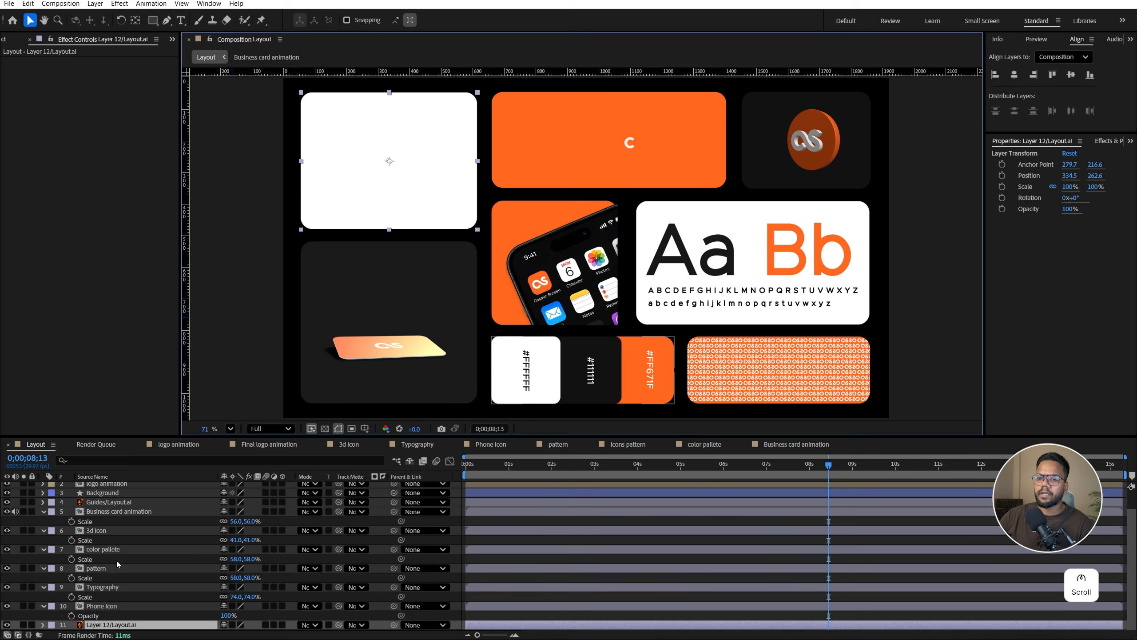
right_click(124, 627)
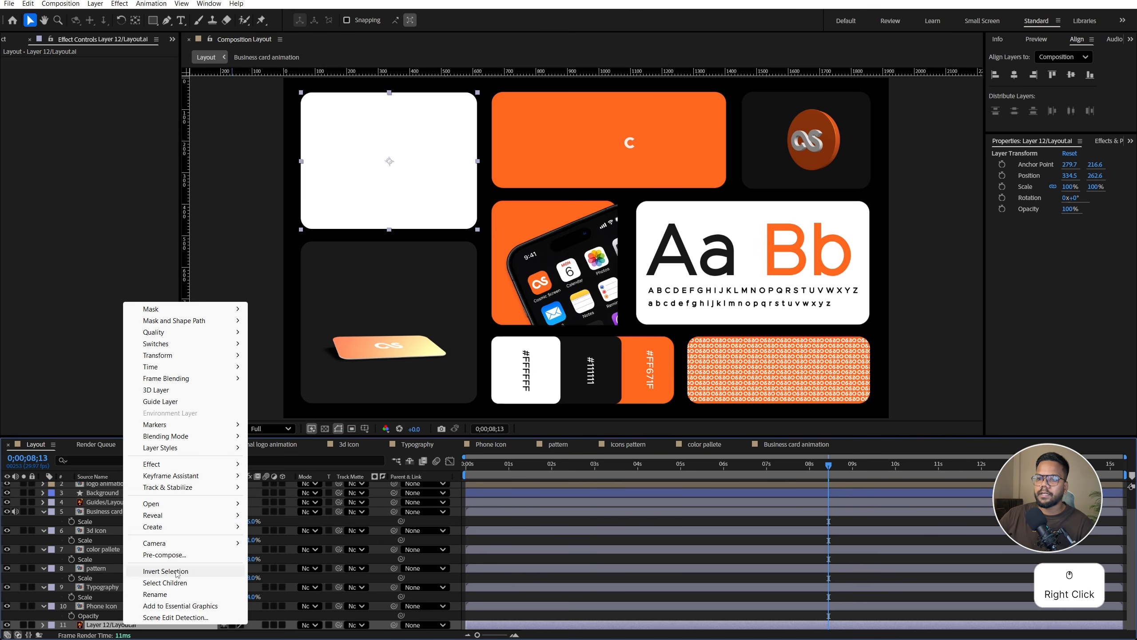
left_click(164, 554)
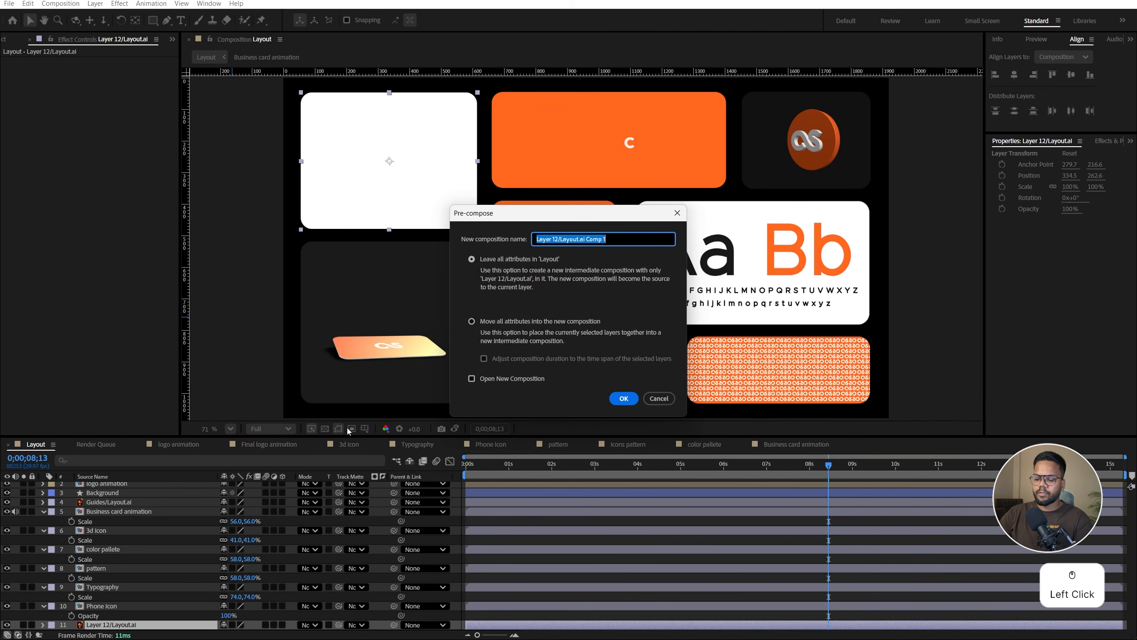
type("Social media")
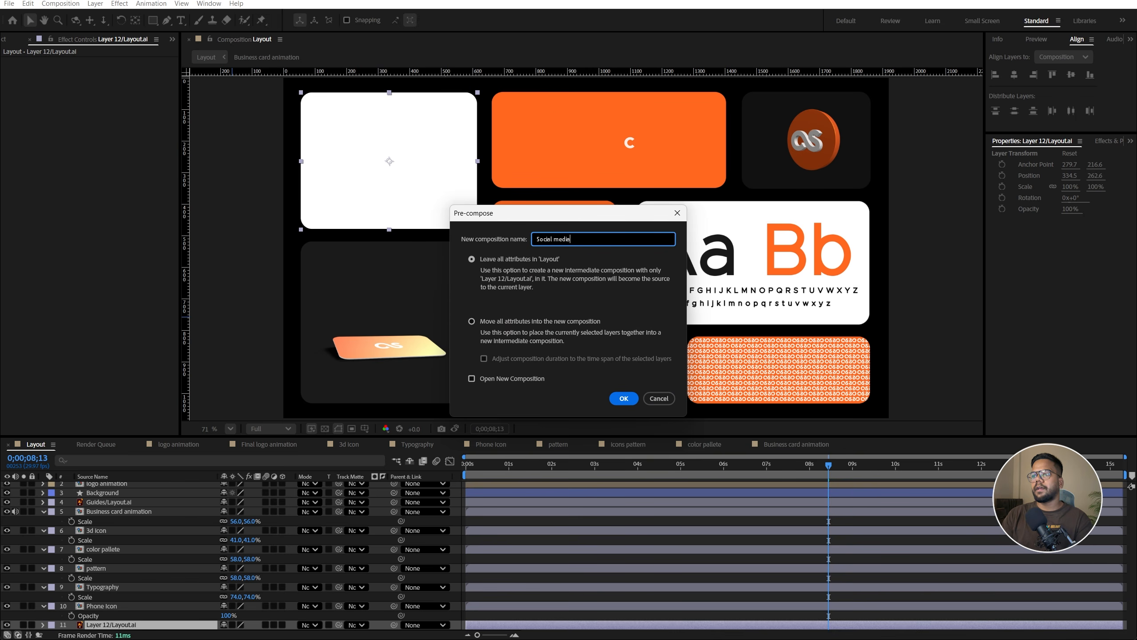
key("Return")
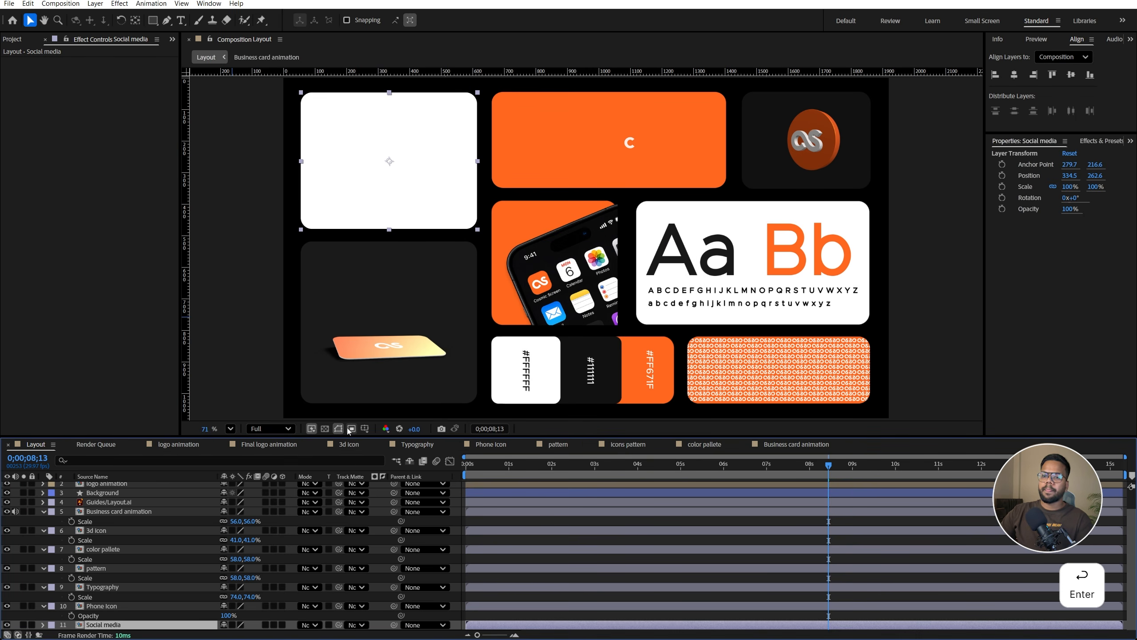
Open the Social media composition and set its width to 1000 px with the aspect ratio locked
double_click(198, 626)
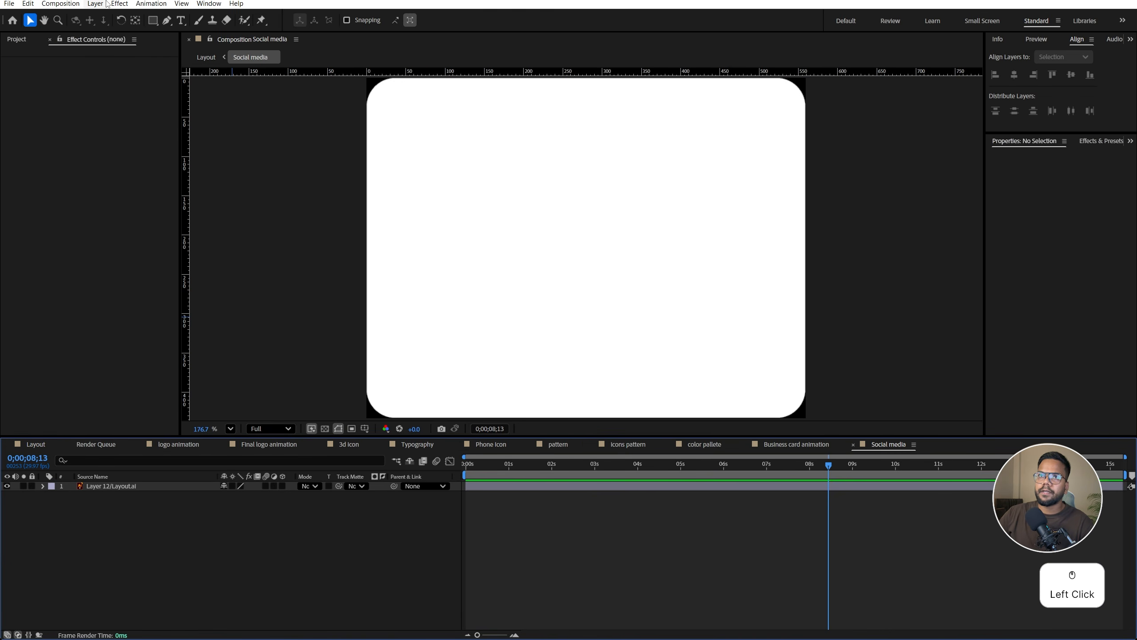
left_click(66, 5)
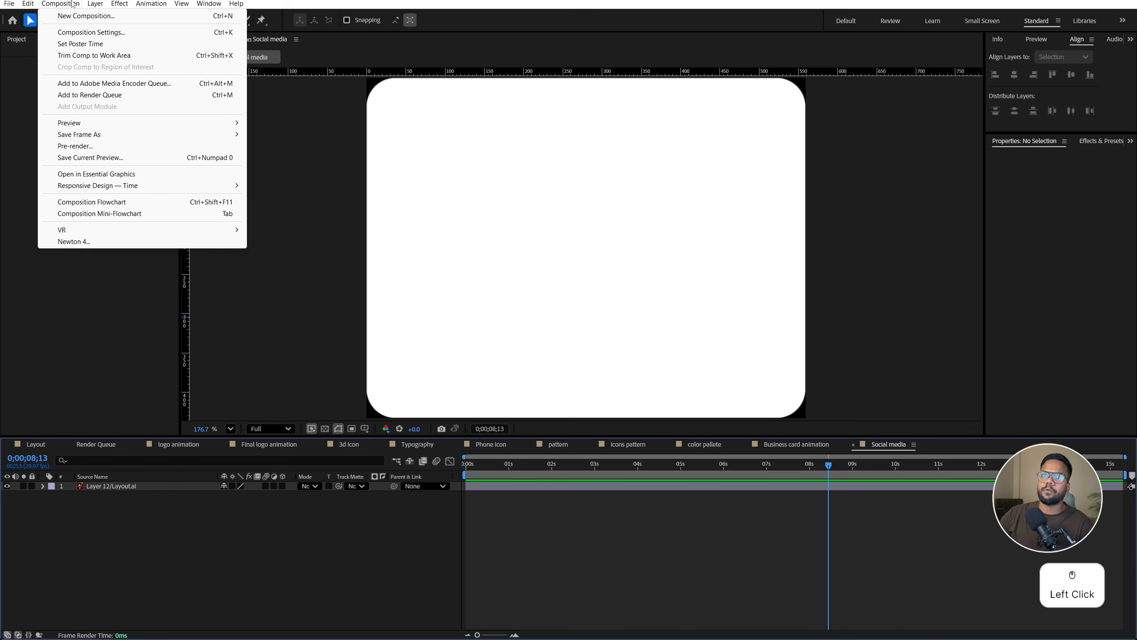
left_click(90, 33)
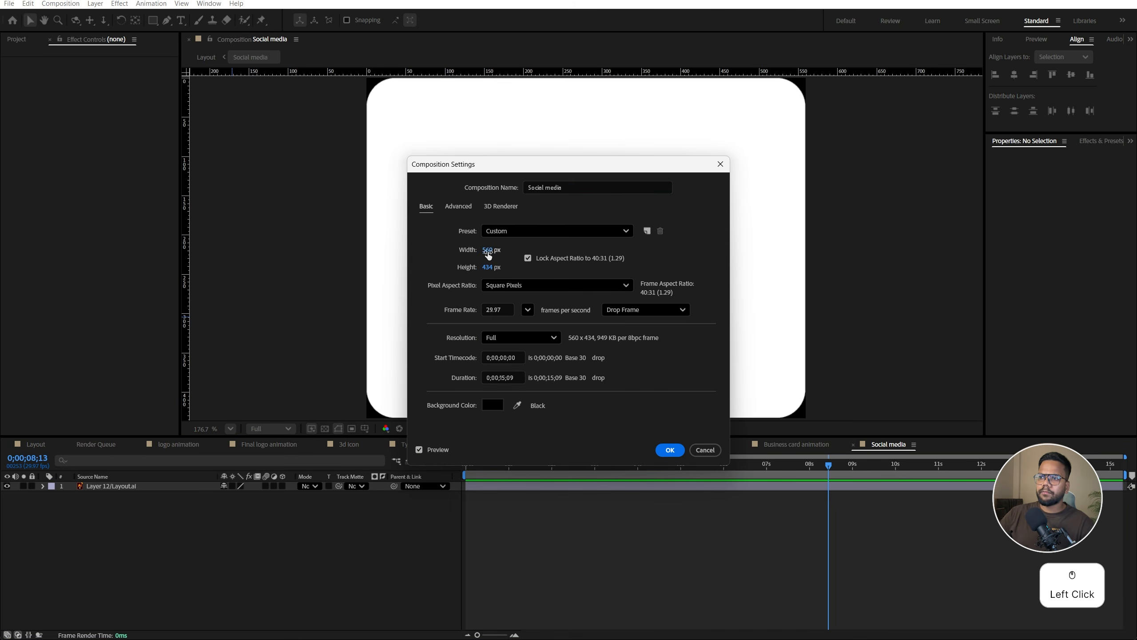
left_click(488, 249)
type("1000")
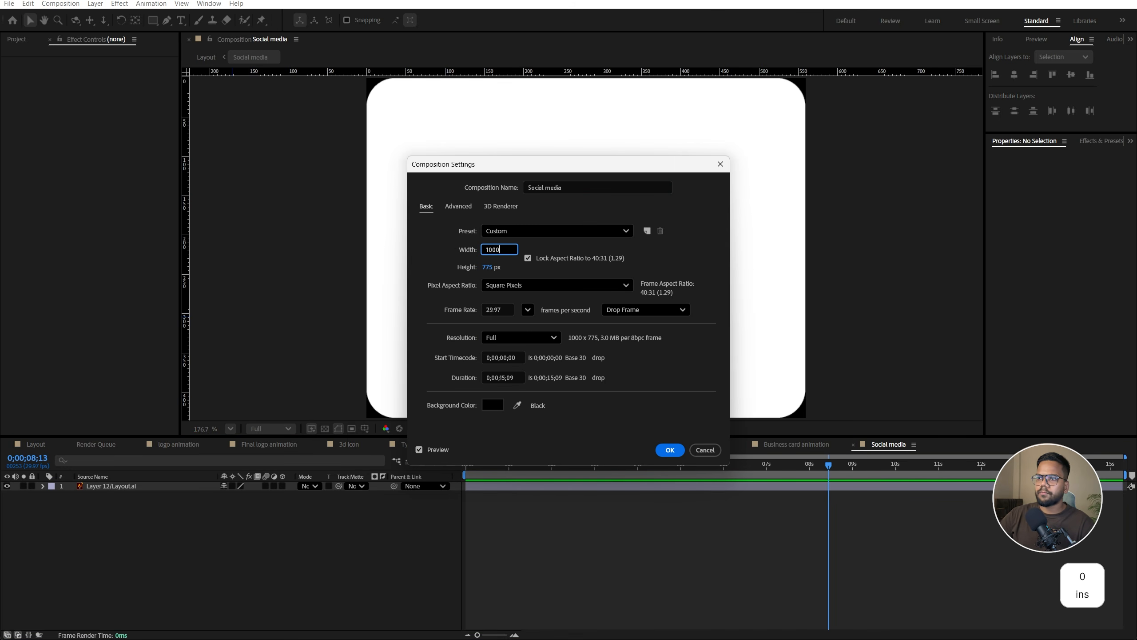
key("Return")
Fit Layer 12/Layout.ai to the size of the enlarged Social media composition
left_click(627, 287)
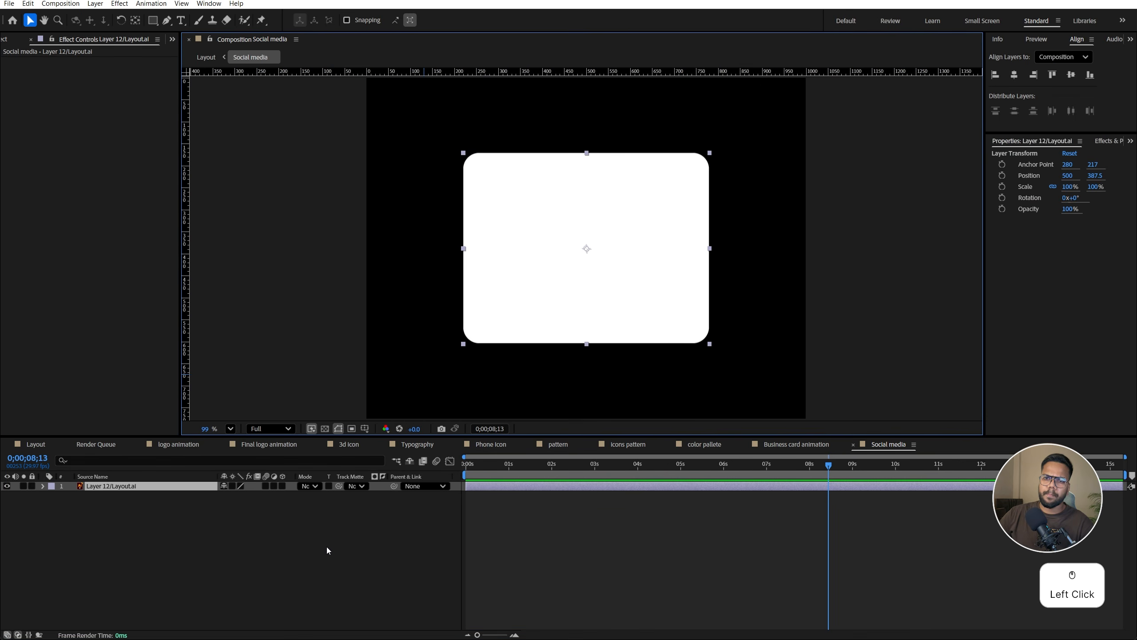
left_click(326, 546)
right_click(488, 288)
left_click(522, 336)
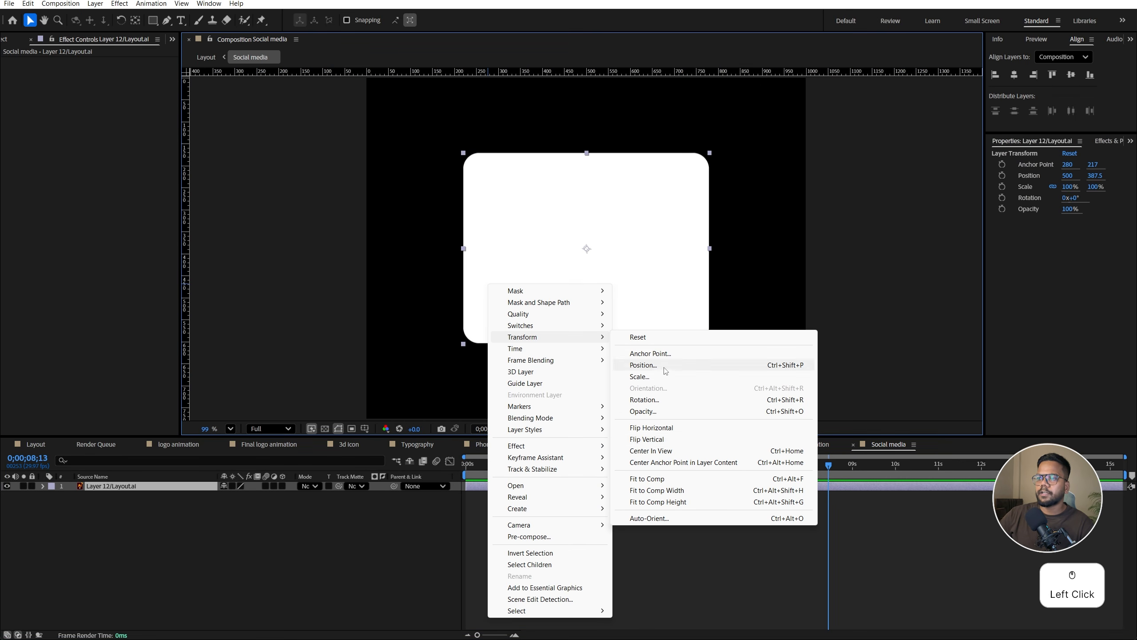
left_click(662, 479)
Play the social media video from the Files folder and import it into the Social media composition
key("alt+Tab")
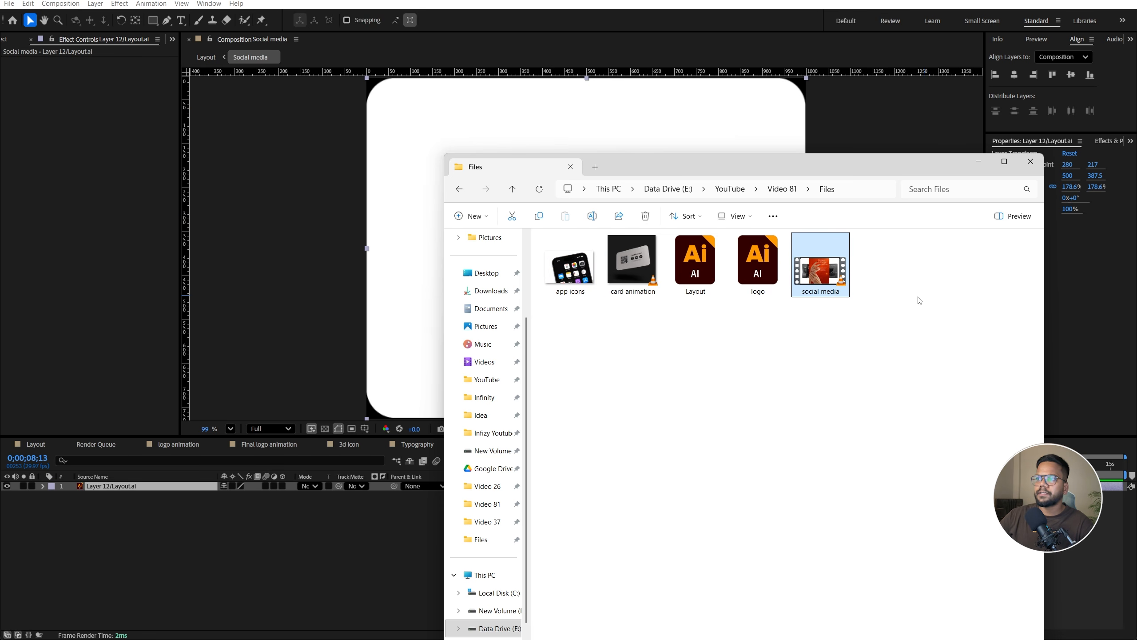
double_click(824, 268)
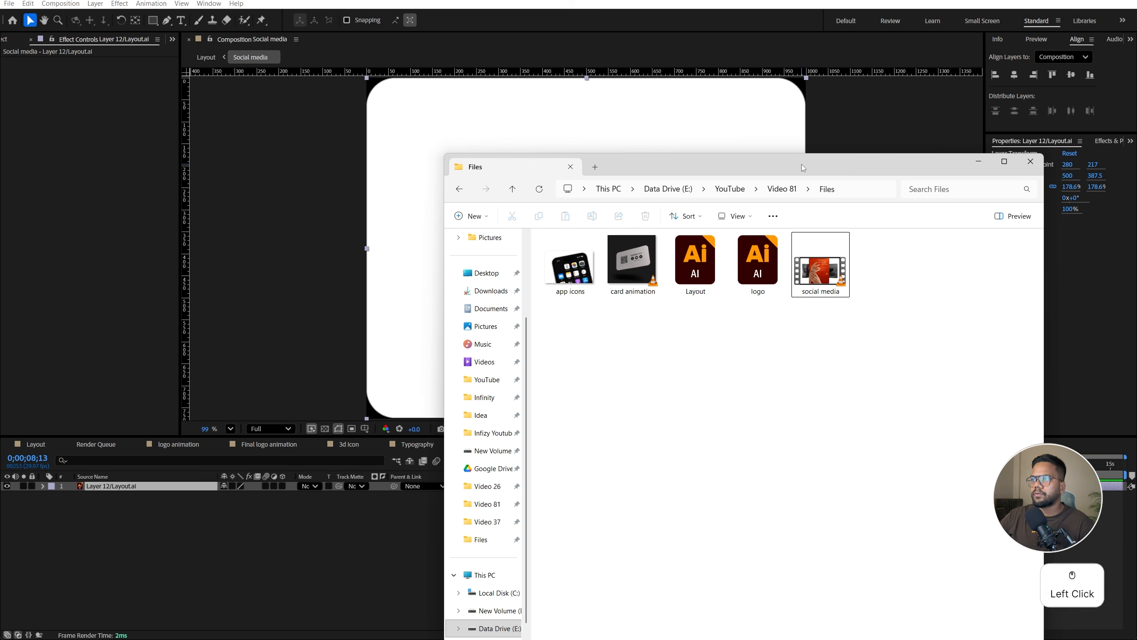
left_click_drag(802, 164, 849, 191)
left_click_drag(868, 296, 439, 216)
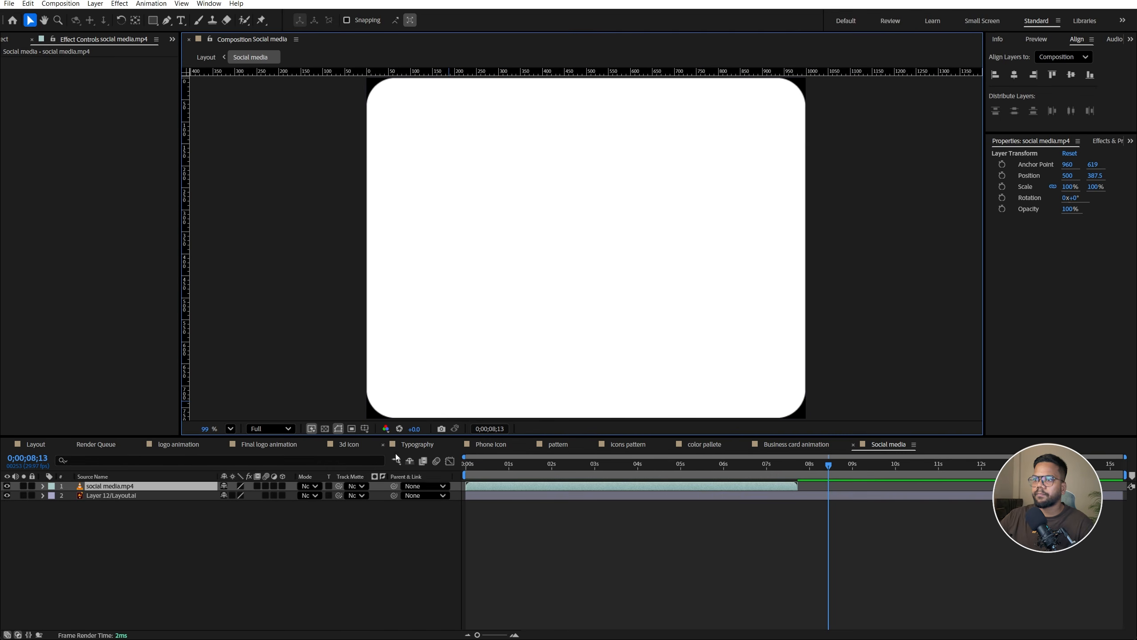
Fit the social media.mp4 layer to the comp and use Layer 12/Layout.ai as its track matte
left_click(579, 464)
right_click(212, 486)
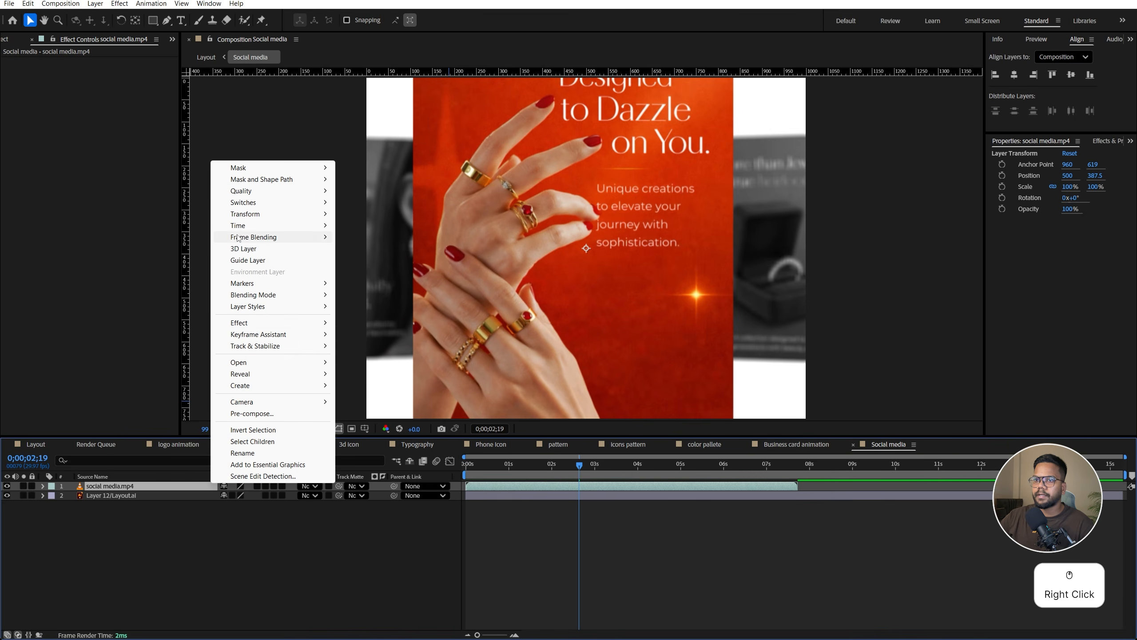
left_click(251, 214)
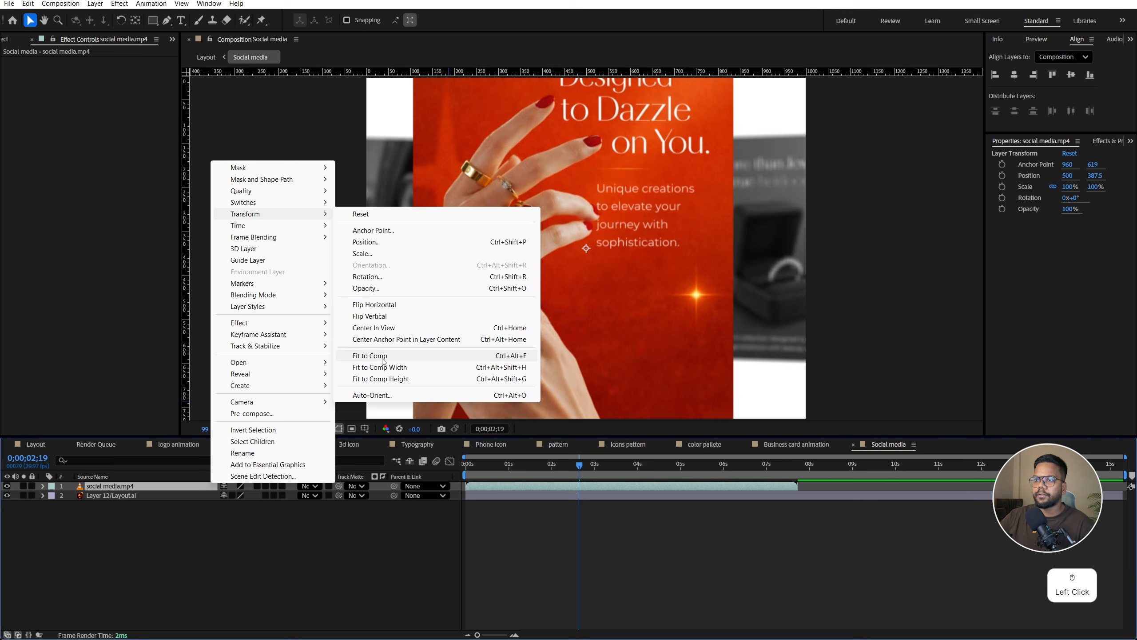
left_click(370, 356)
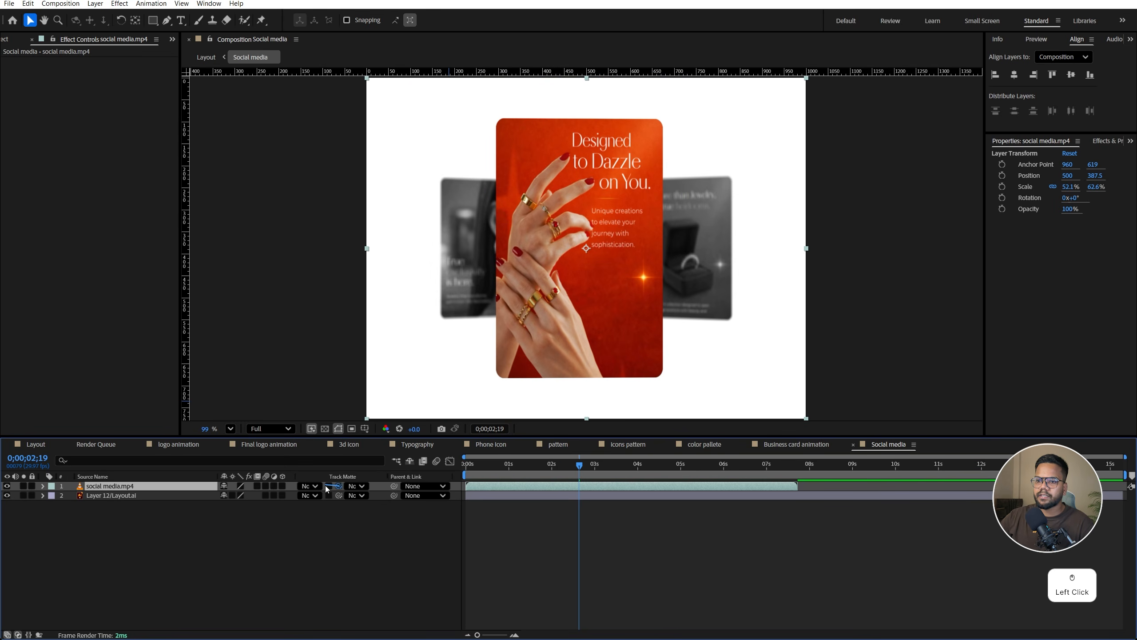
left_click_drag(339, 486, 137, 497)
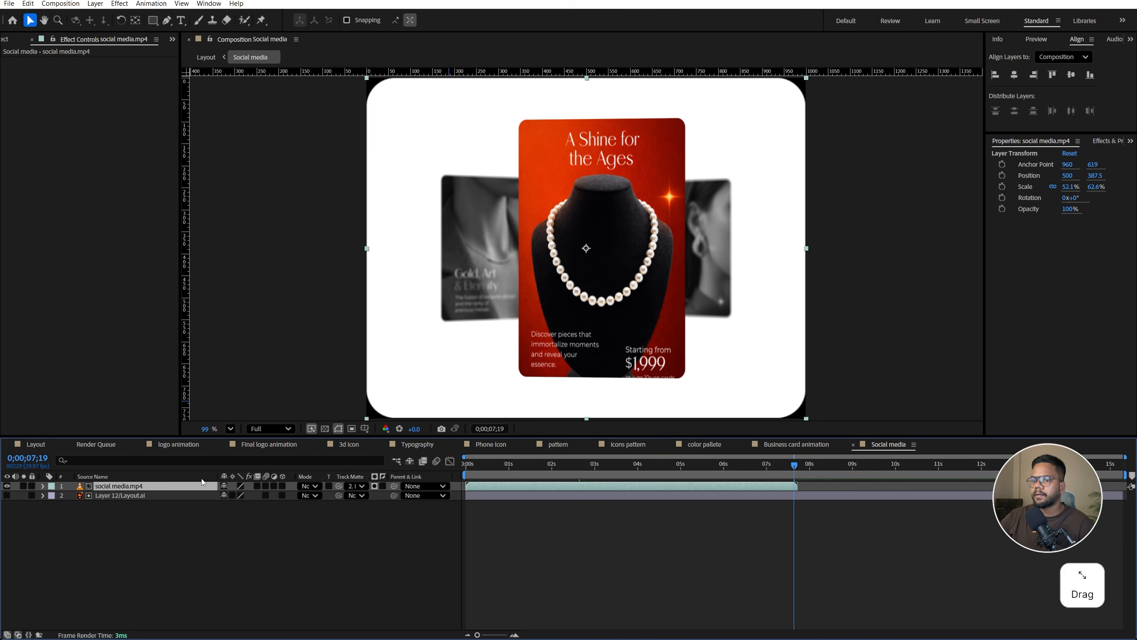
Enable time remapping on the social media.mp4 layer
right_click(153, 487)
left_click(192, 229)
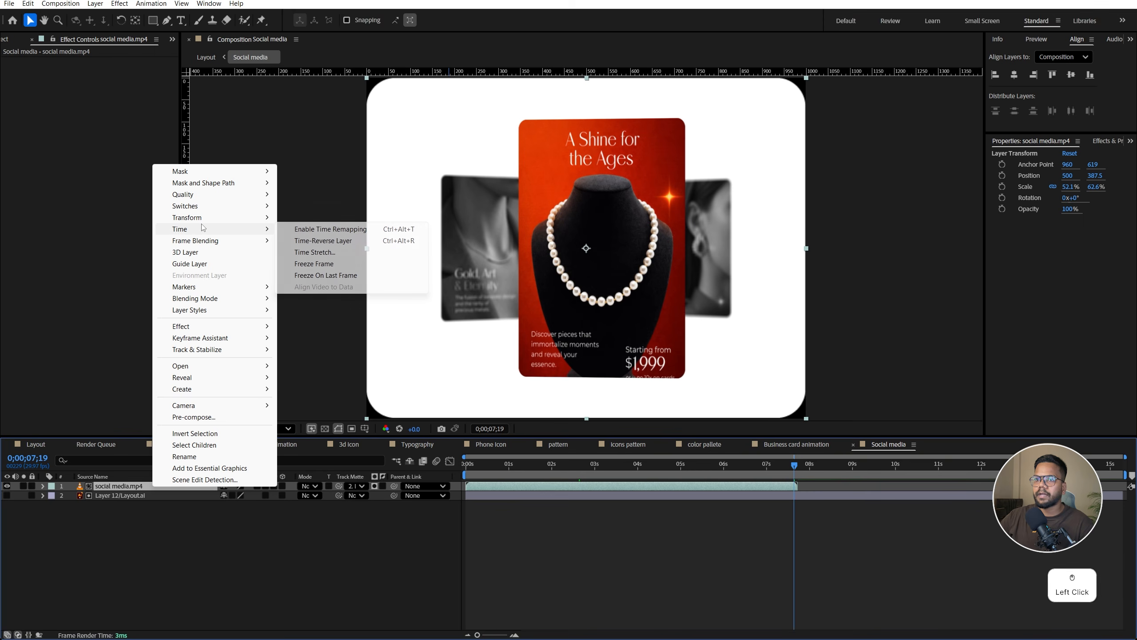
left_click(345, 230)
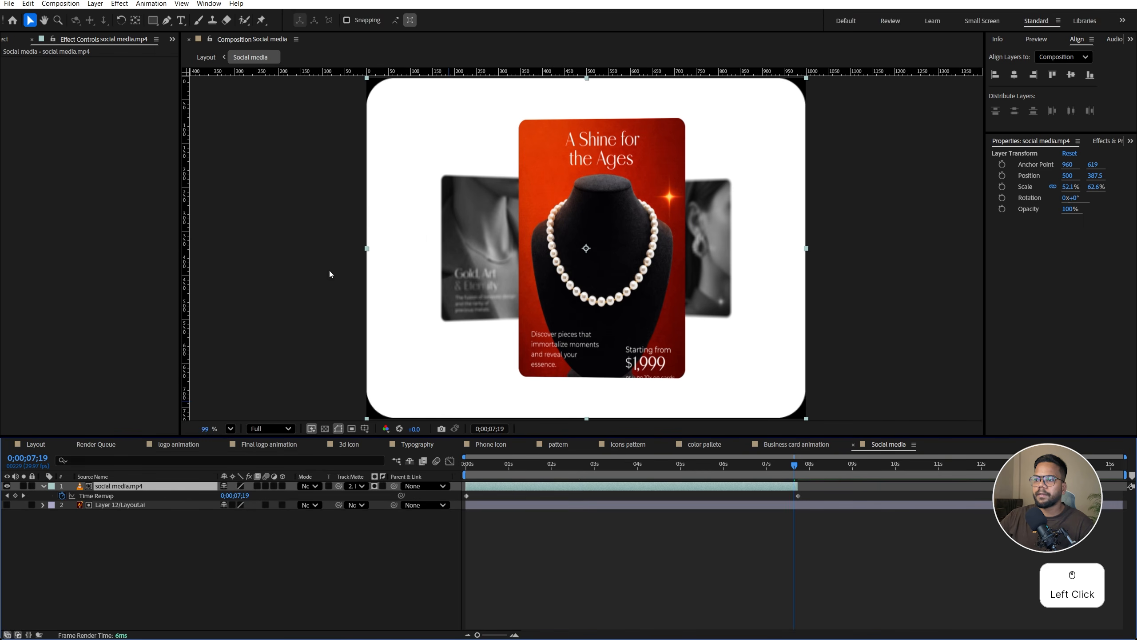
Loop social media.mp4 with a loopOut() expression on Time Remap, extend the layer to the composition's end and preview it
left_click(62, 496, "alt")
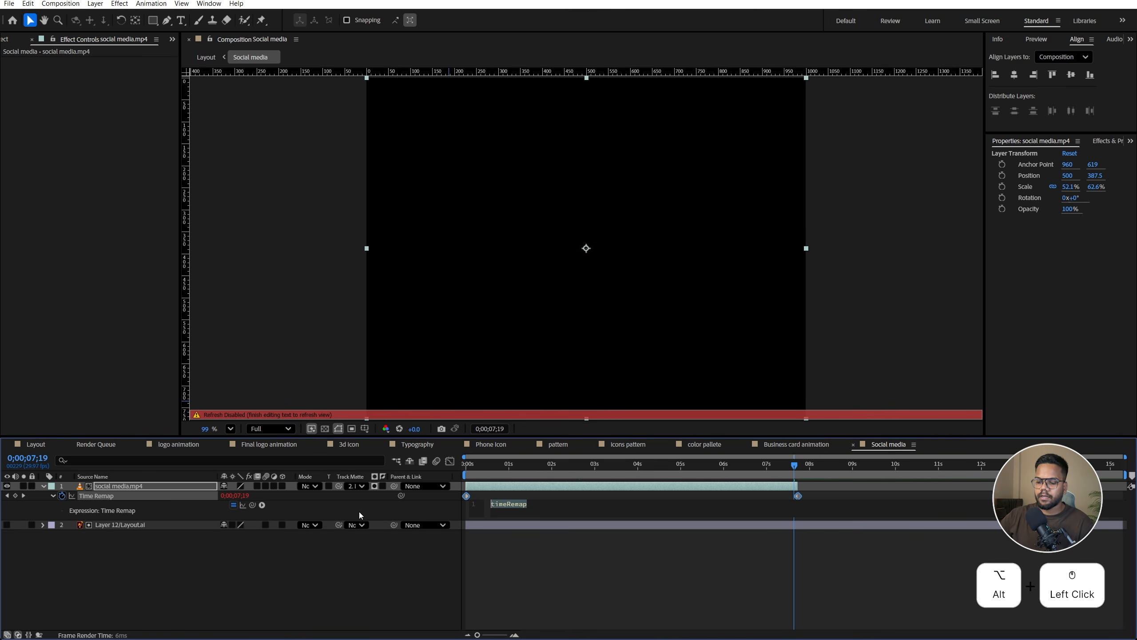
type("loo")
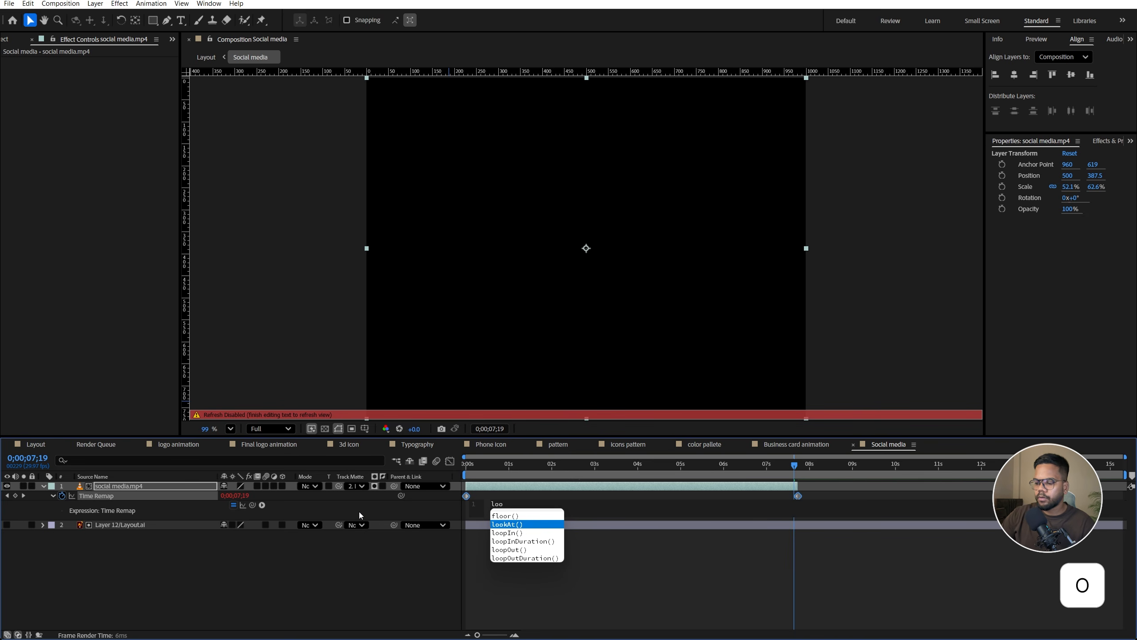
key("Down")
key("Return")
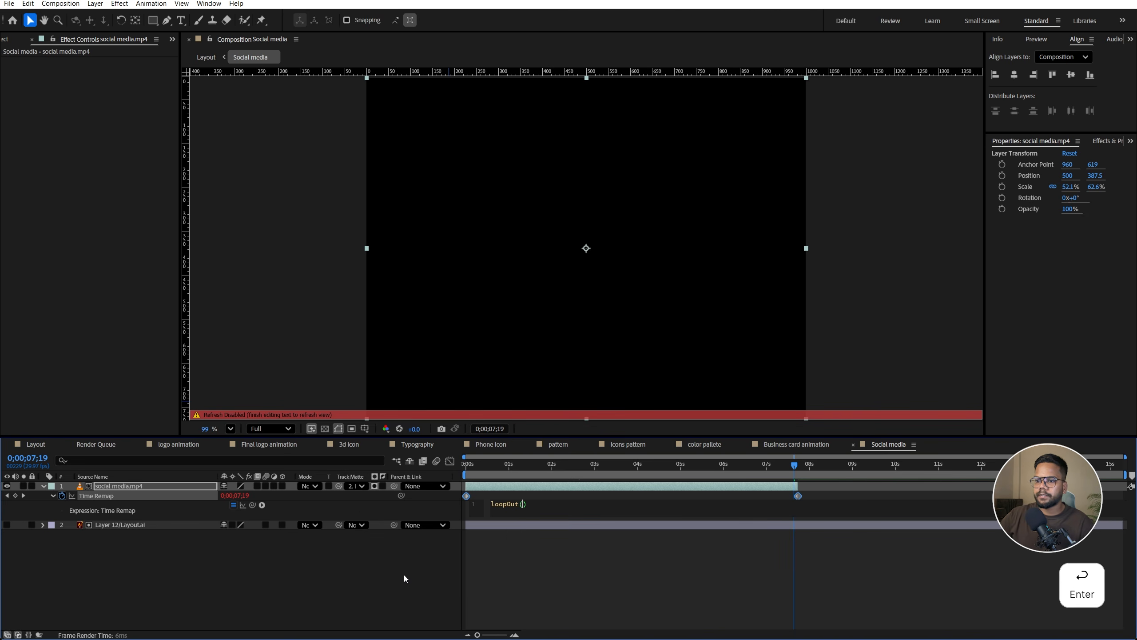
left_click(403, 575)
left_click_drag(798, 487, 1127, 488)
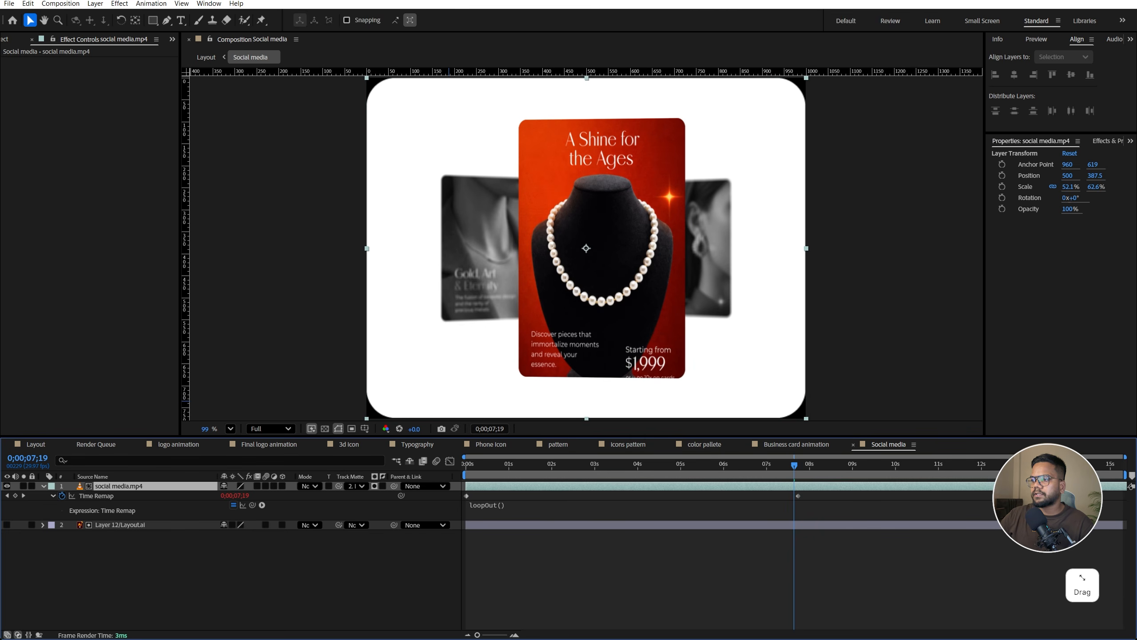
key("space")
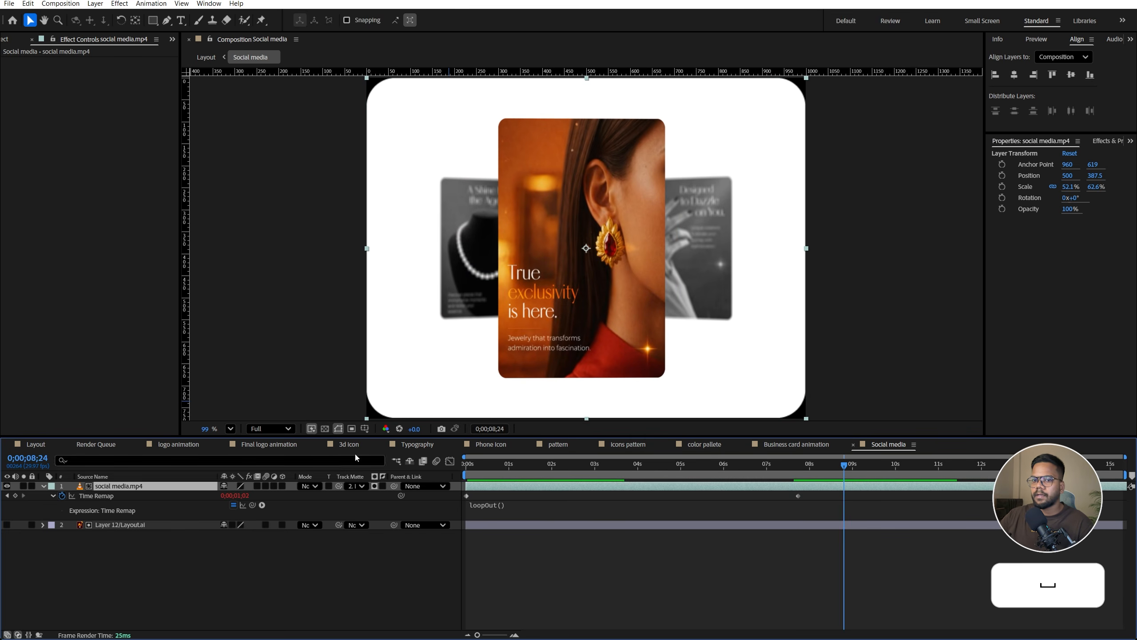
In the Layout composition, make the Layout.ai reference layer visible as a sizing guide for the Social media layer
left_click(36, 444)
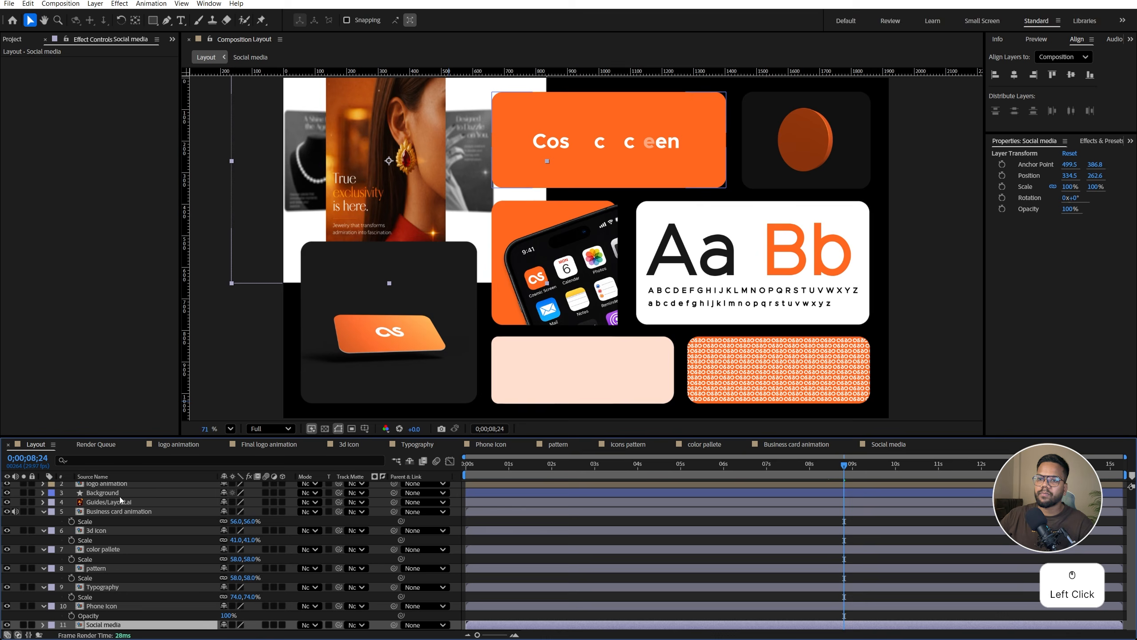
left_click(105, 624)
scroll(28, 492, "up", 1)
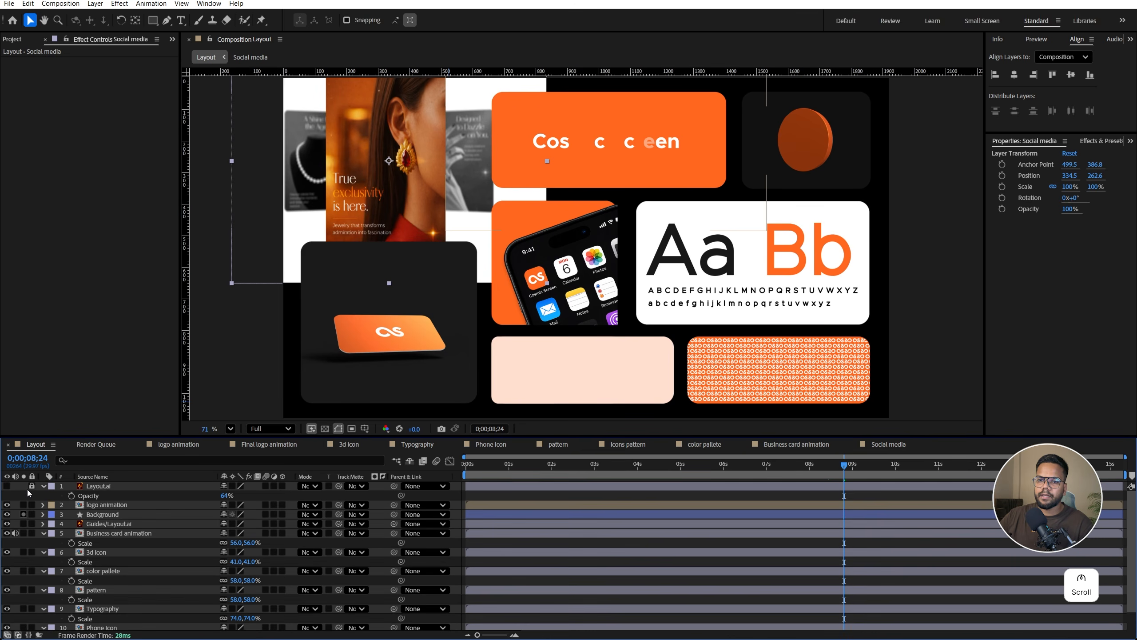
left_click(7, 485)
scroll(162, 557, "down", 1)
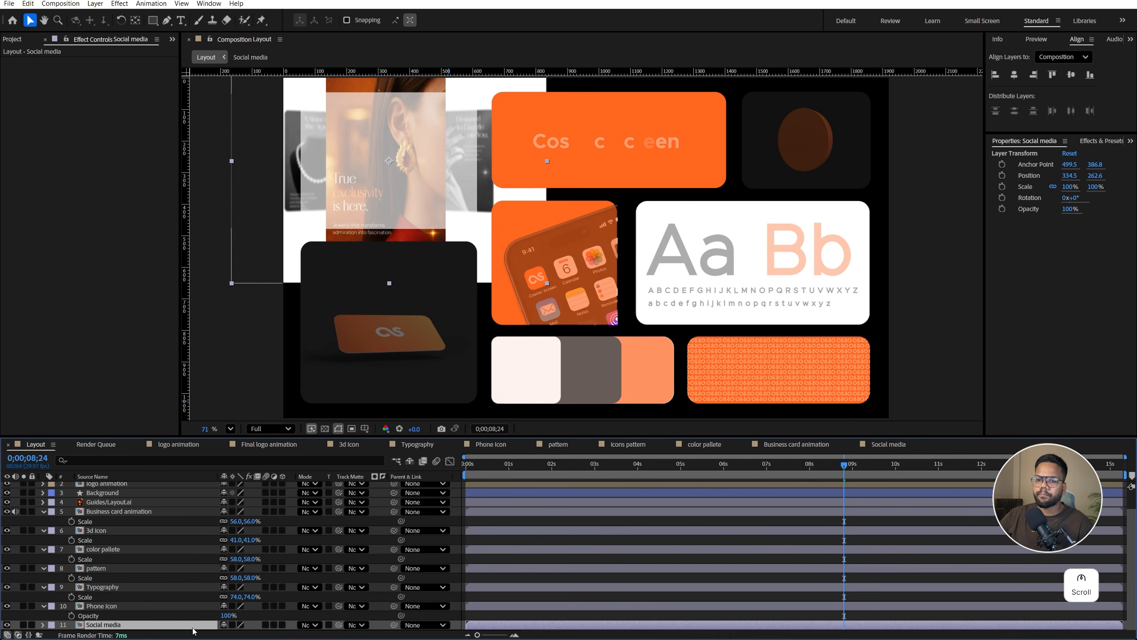
Scale the Social media layer to 56% so it fits its card in the layout
key("s")
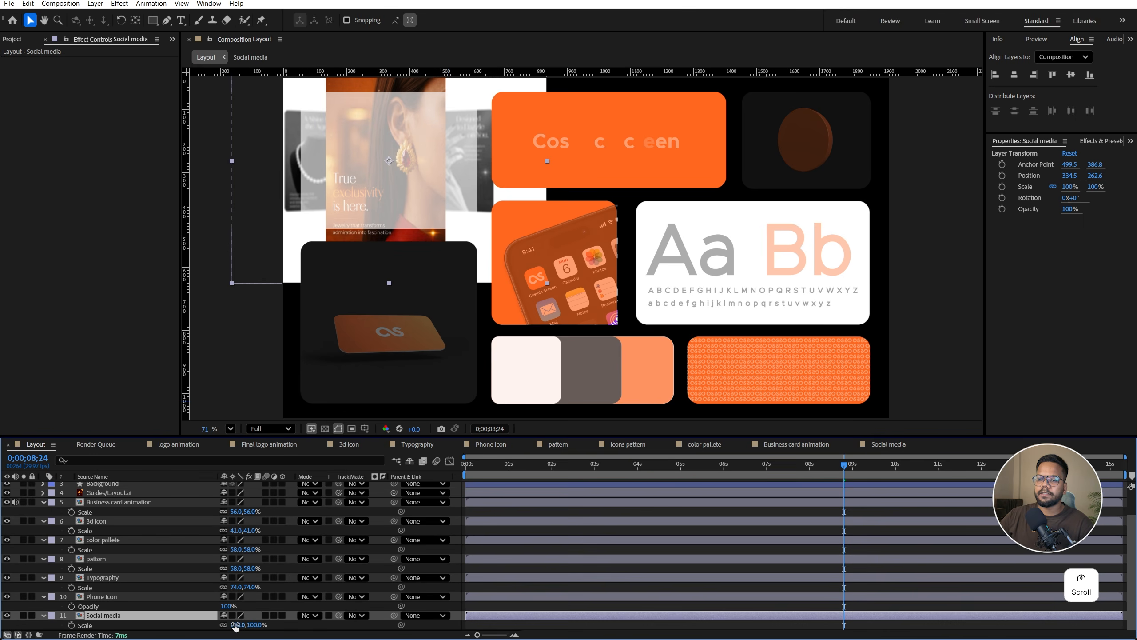
left_click_drag(236, 625, 217, 631)
left_click(233, 626)
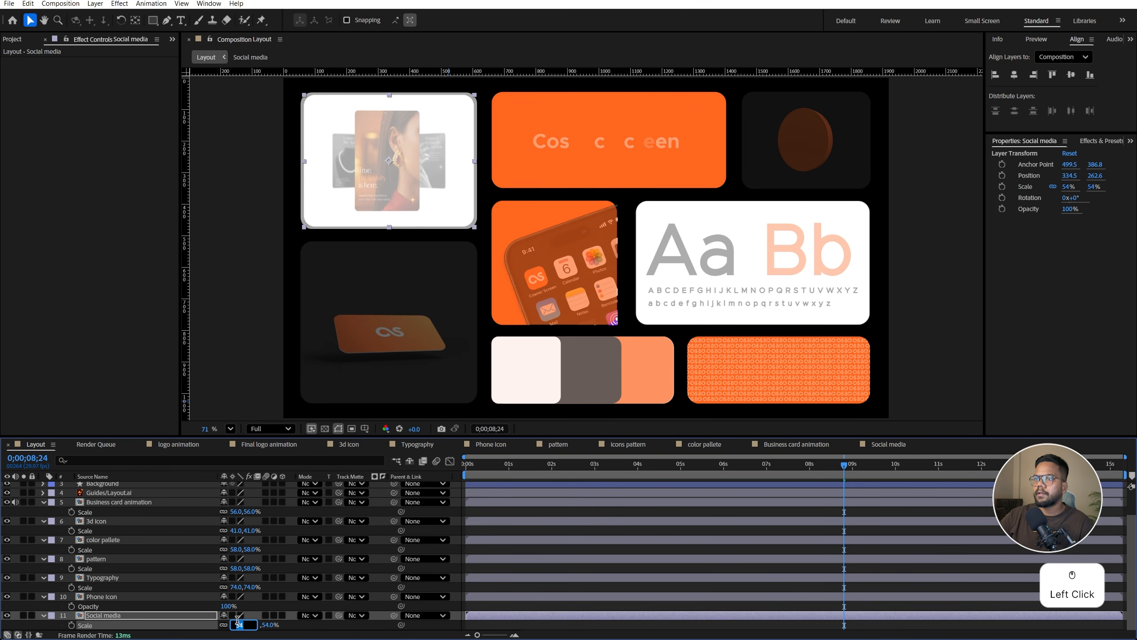
key("Up")
key("Up")
Collapse the expanded properties of all unlocked layers in the Layout composition
scroll(67, 537, "up", 2)
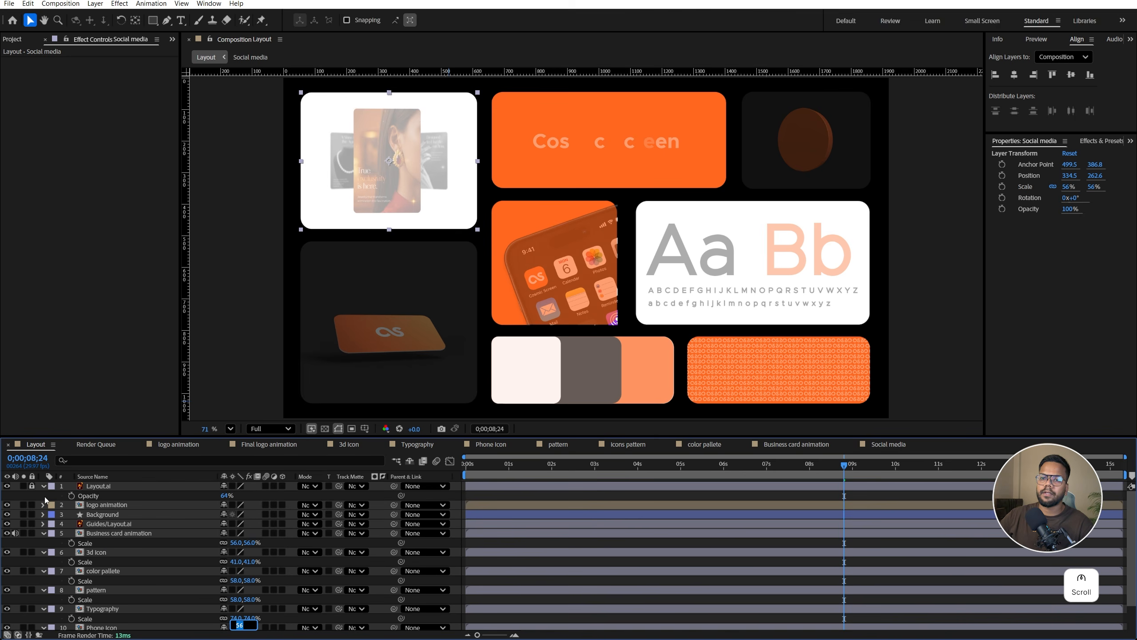
key("ctrl+a")
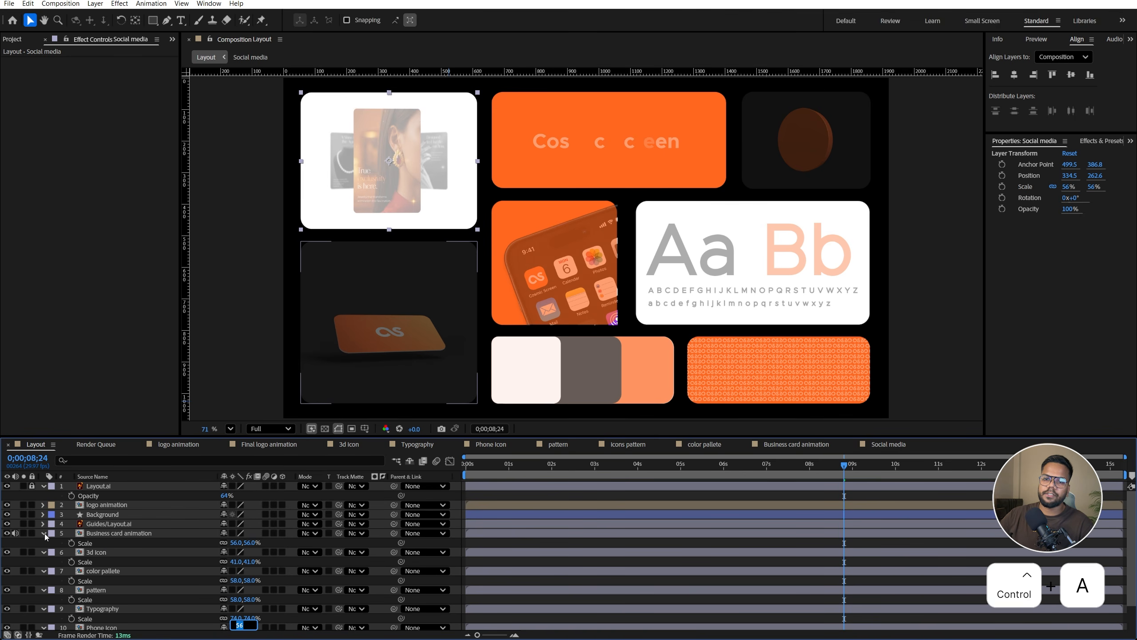
left_click(44, 533)
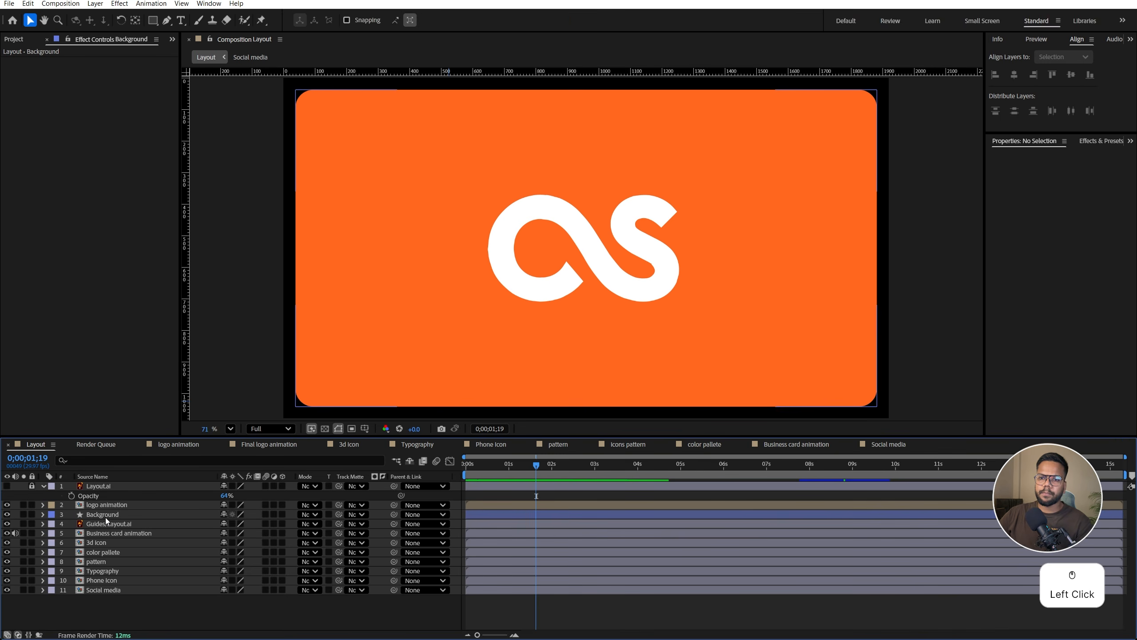
Reveal the Background keyframes and shift the layers from Business card animation through Social media to start shortly before its last keyframes
left_click(105, 515)
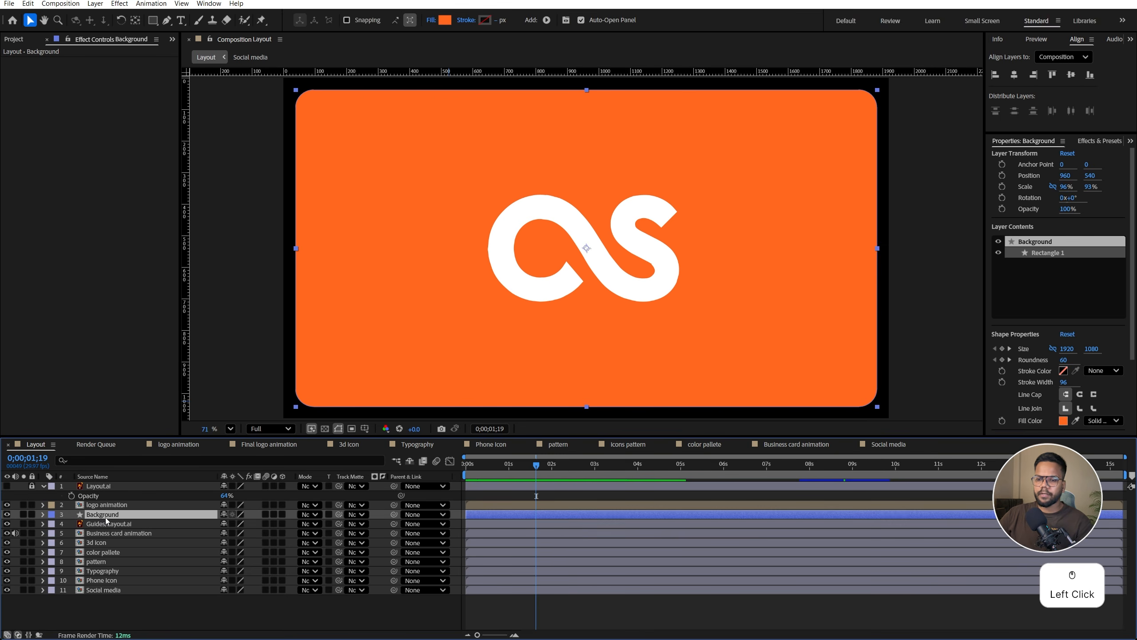
key("u")
left_click(570, 533, "shift")
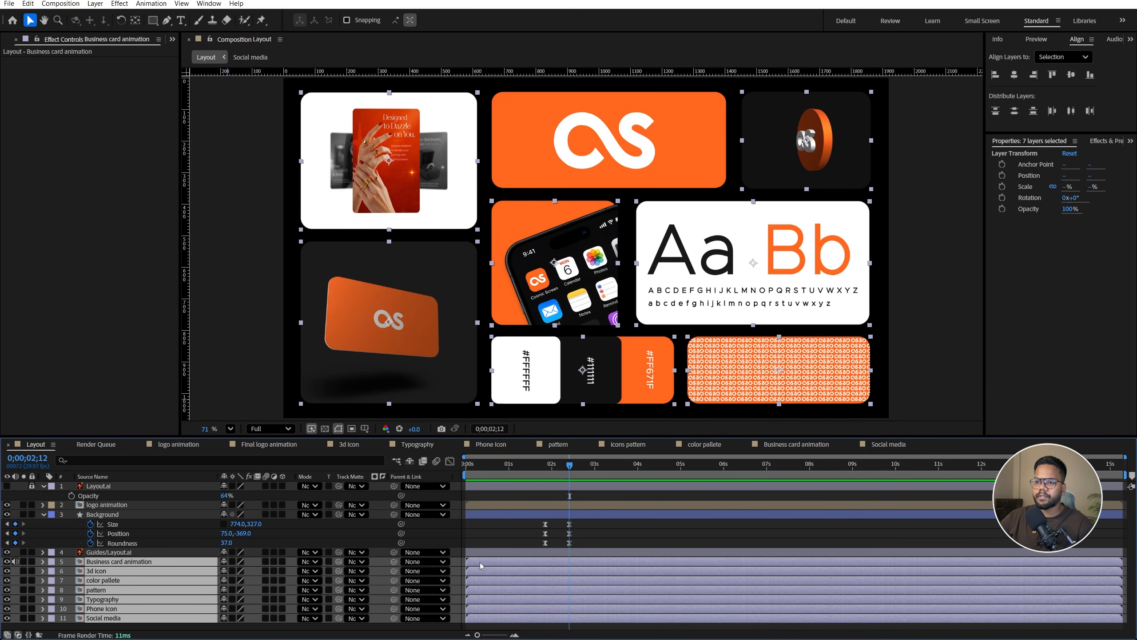
left_click_drag(481, 566, 571, 562)
Fade in the seven card layers with Opacity keyframes, lowered at 0;00;02;08 and 100% at 0;00;02;17
left_click_drag(570, 467, 576, 478)
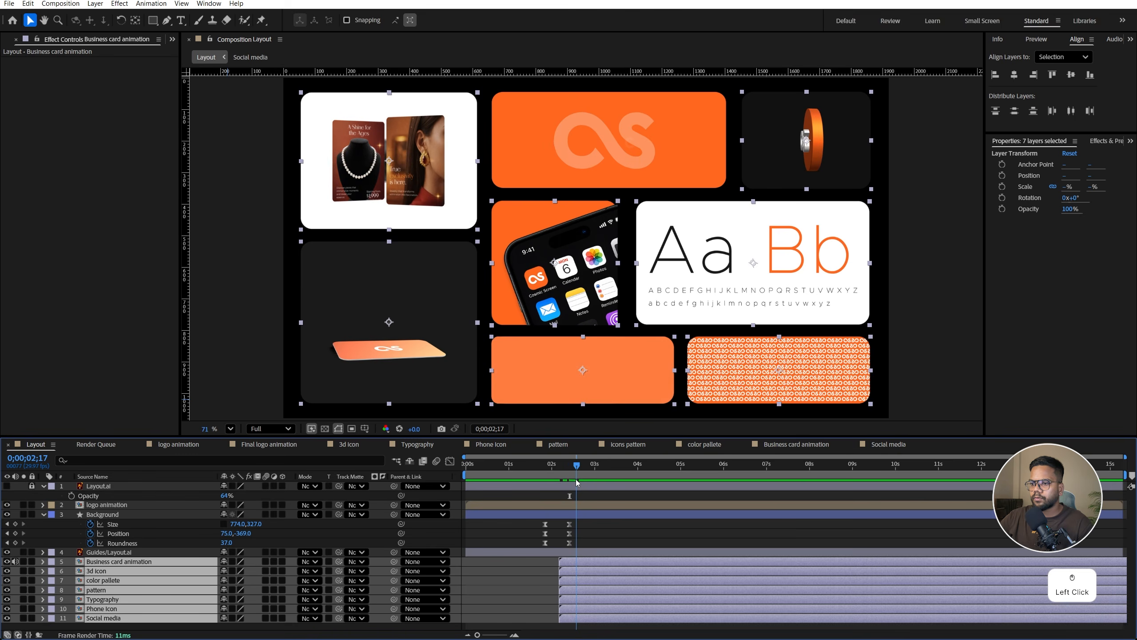
key("t")
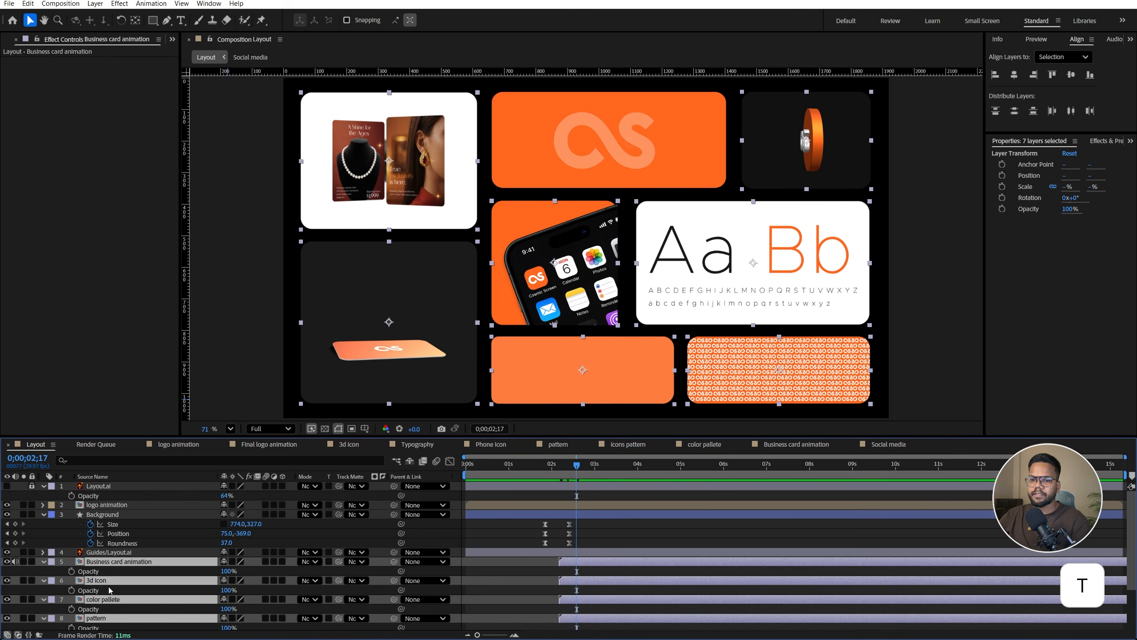
left_click(71, 572)
left_click(564, 468)
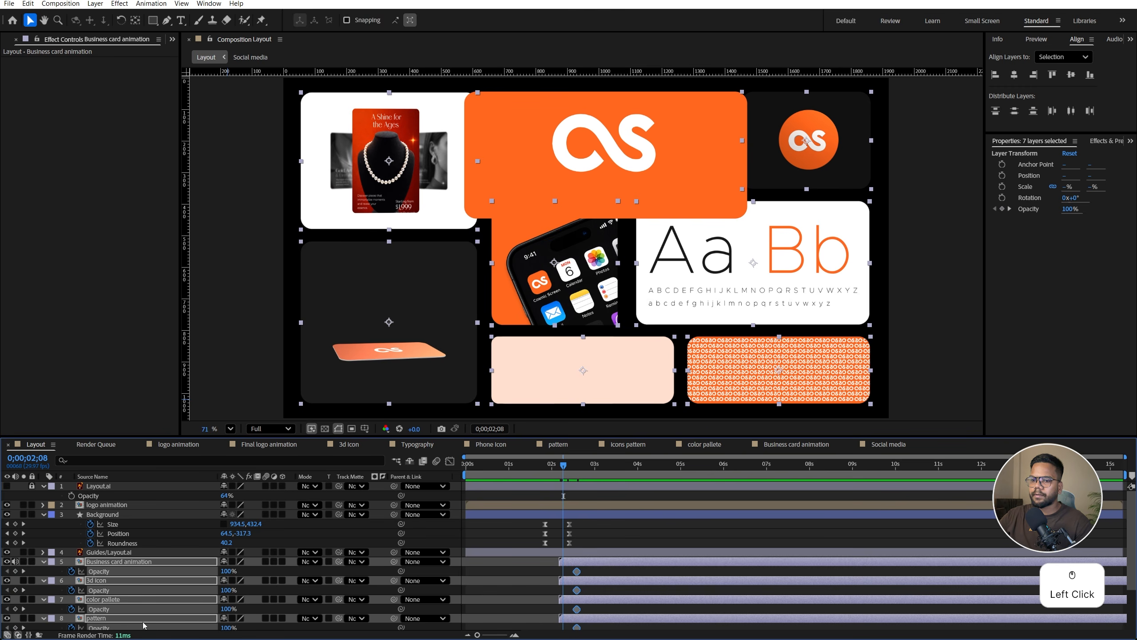
left_click_drag(230, 572, 24, 576)
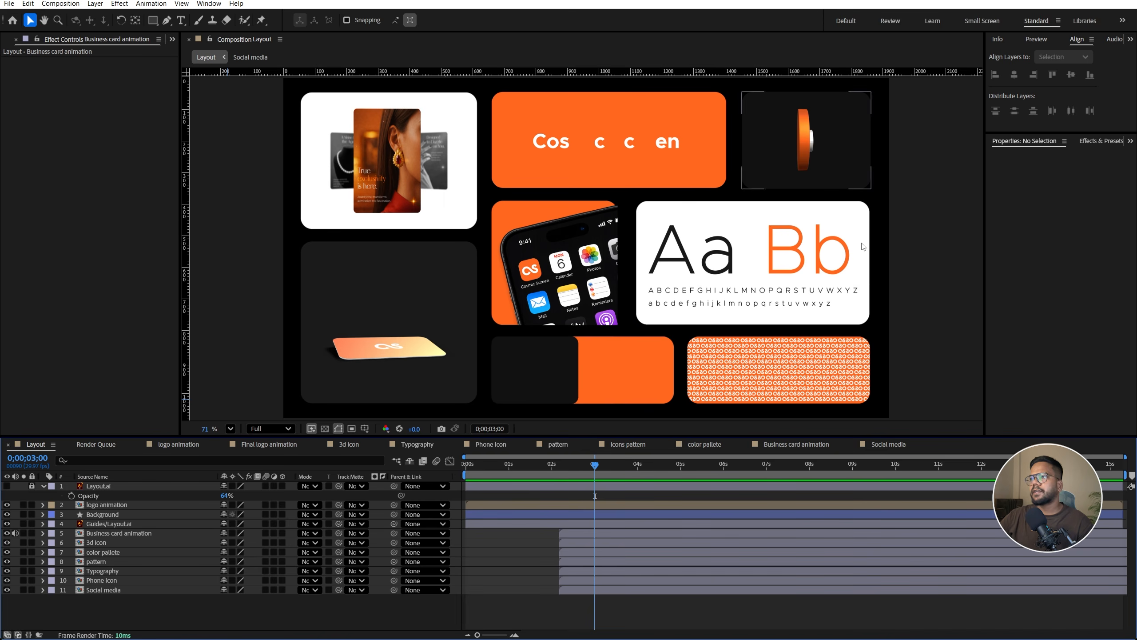
Create a full-composition rectangle shape layer and place it beneath all other layers in the Layout composition
double_click(154, 22)
left_click(145, 487)
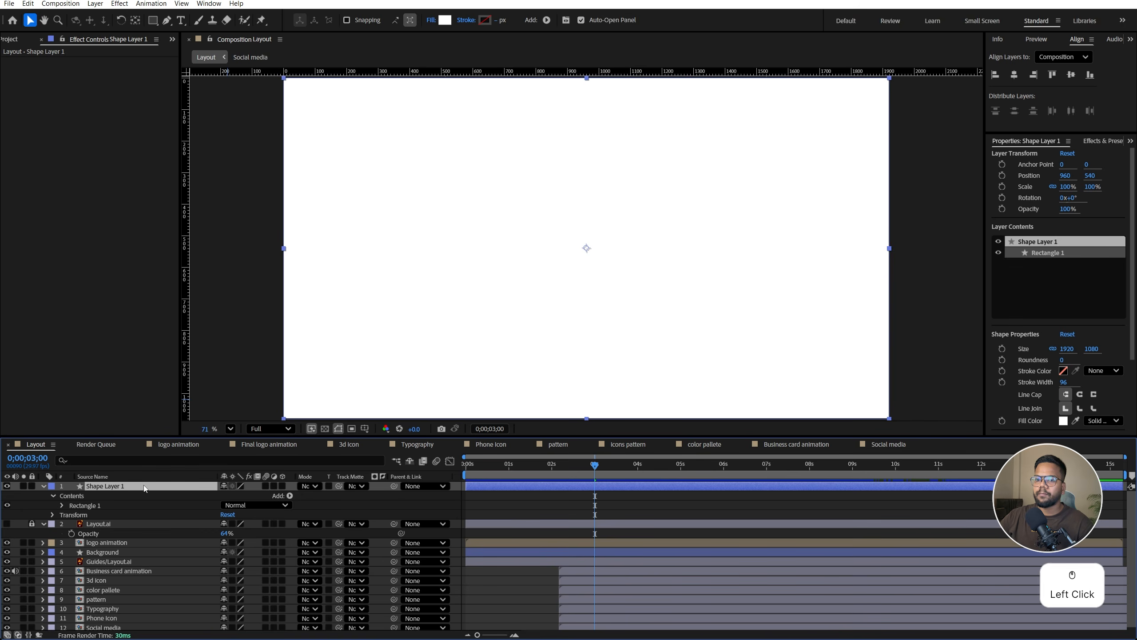
left_click(43, 487)
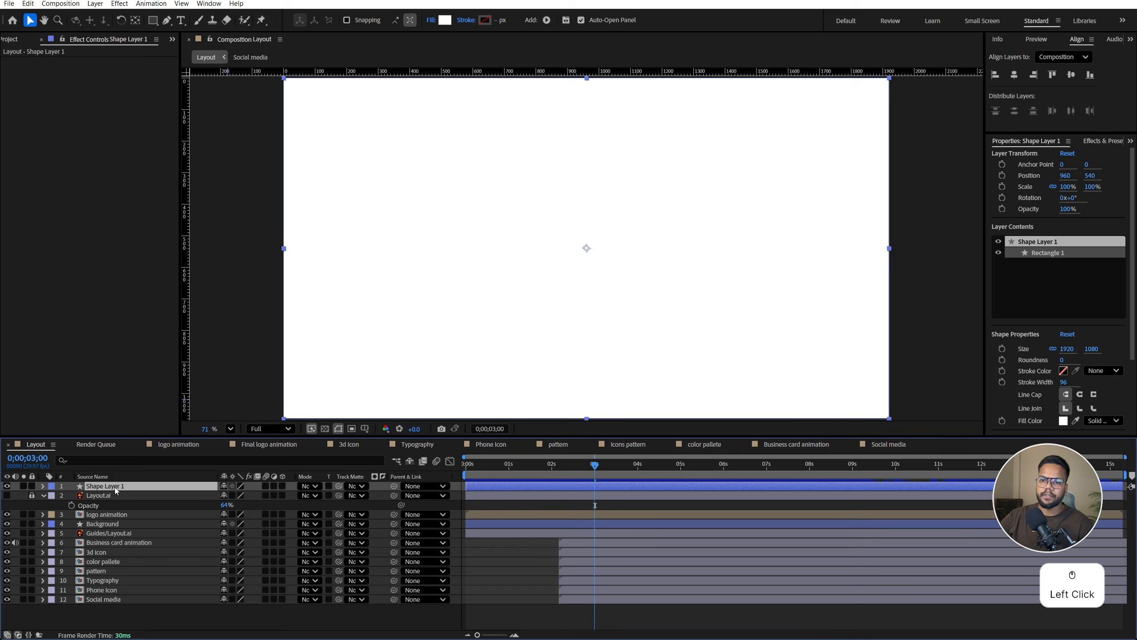
left_click_drag(115, 487, 143, 609)
left_click(143, 610)
Set the fill of the new rectangle behind the cards to light grey
left_click(110, 601)
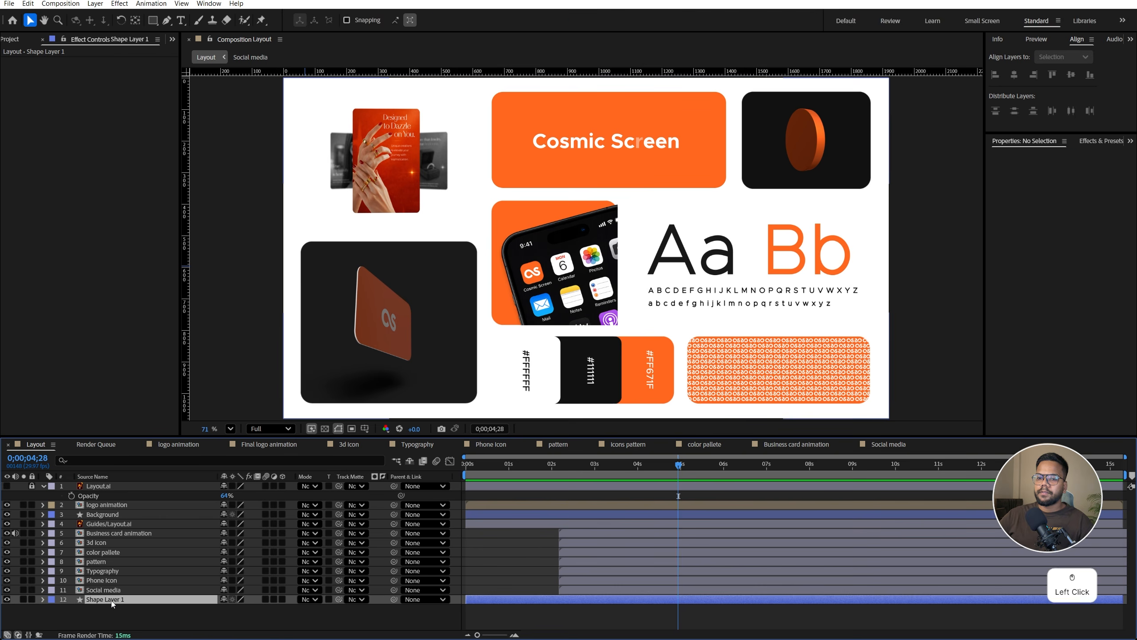
left_click(445, 20)
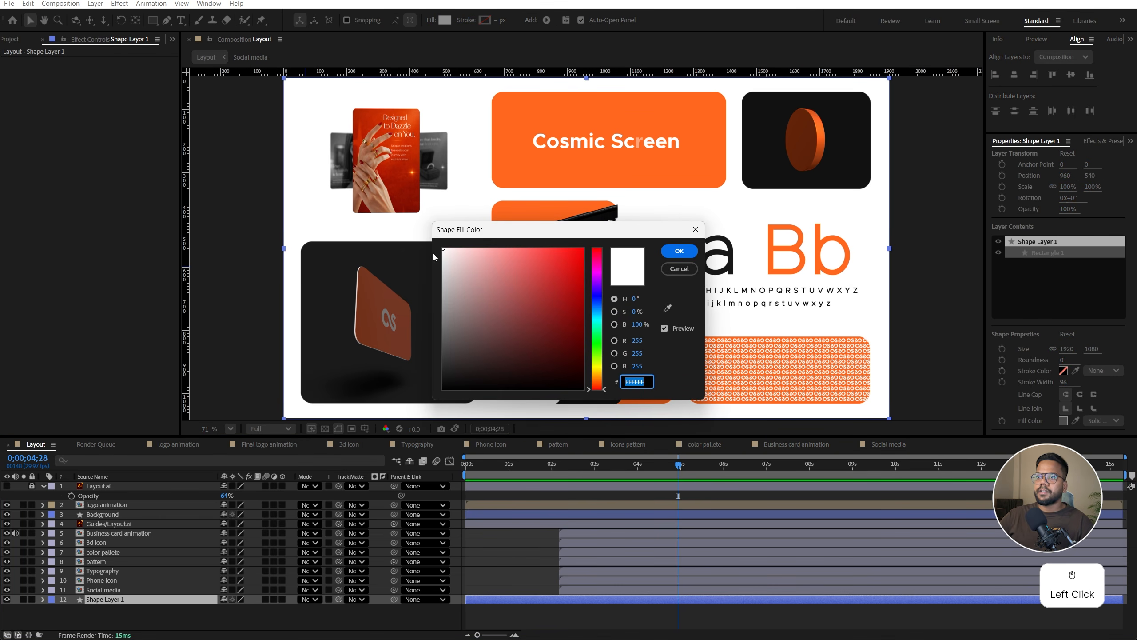
left_click_drag(444, 252, 426, 272)
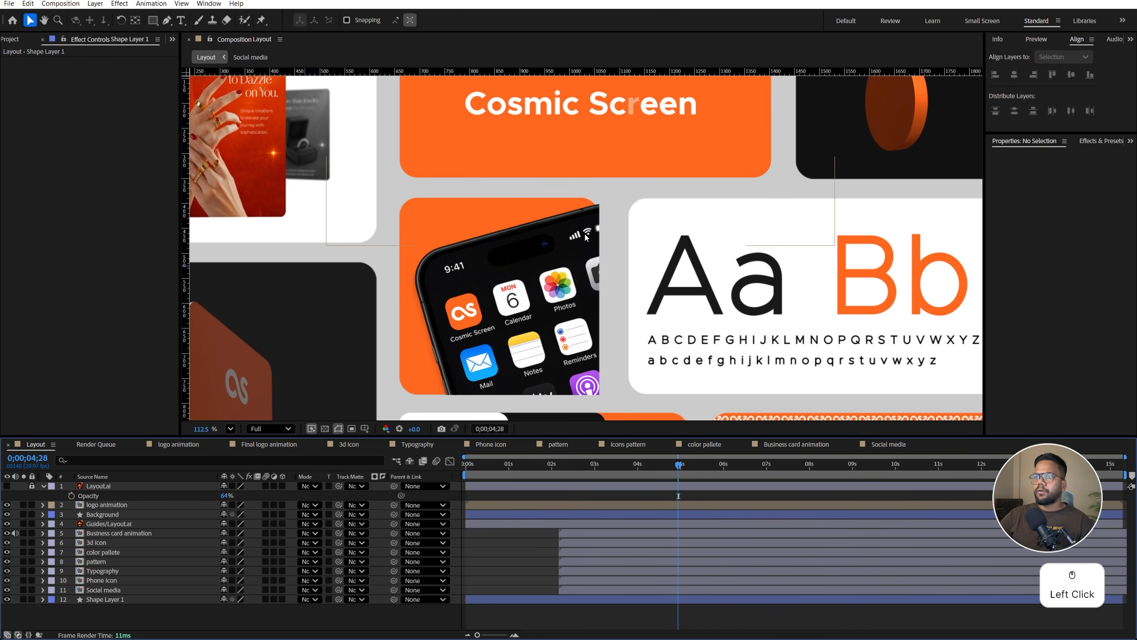
In the Phone icon composition, duplicate Layer 10/Layout.ai and use the copy as track matte for Cosmic Screen, logo Outlines, Shape Layer 1 and app icons.png
double_click(106, 581)
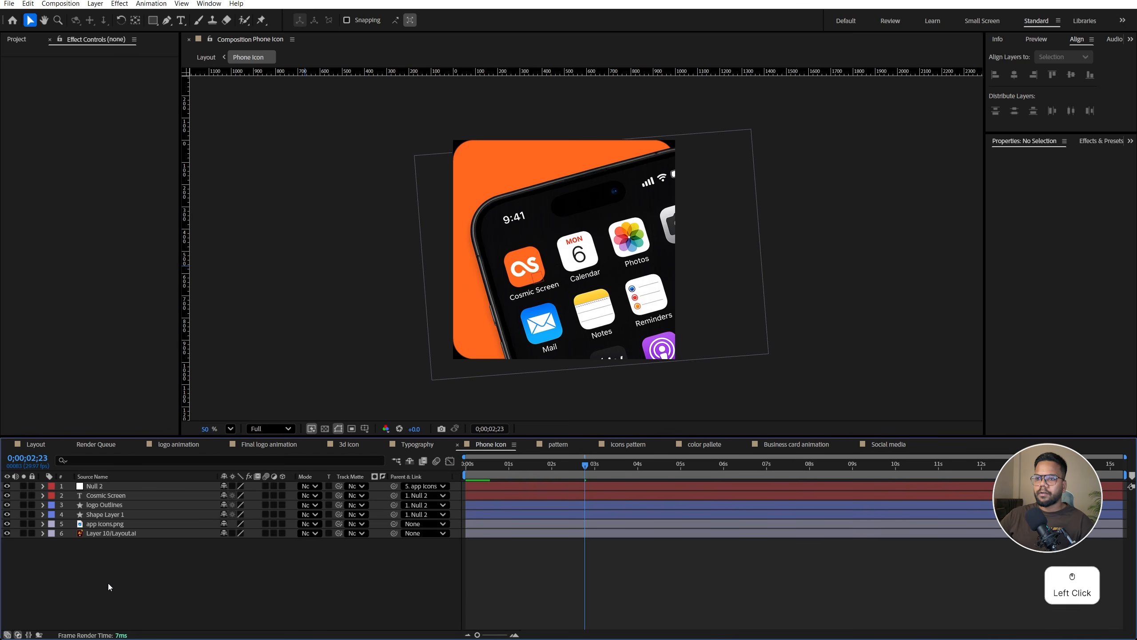
left_click(133, 533)
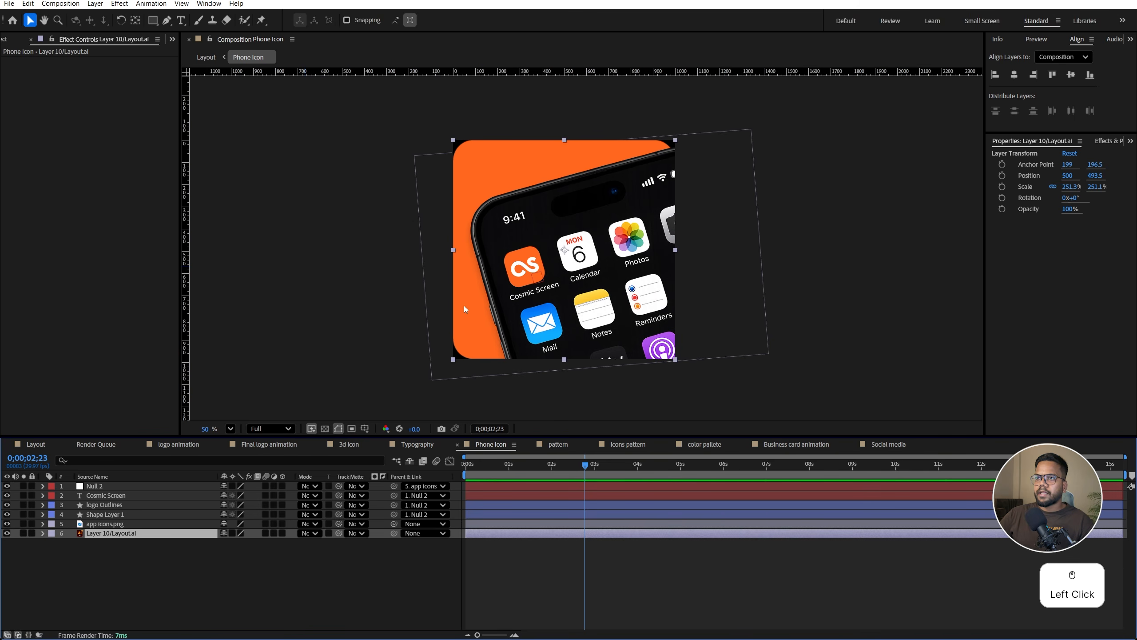
key("ctrl+z")
key("ctrl+d")
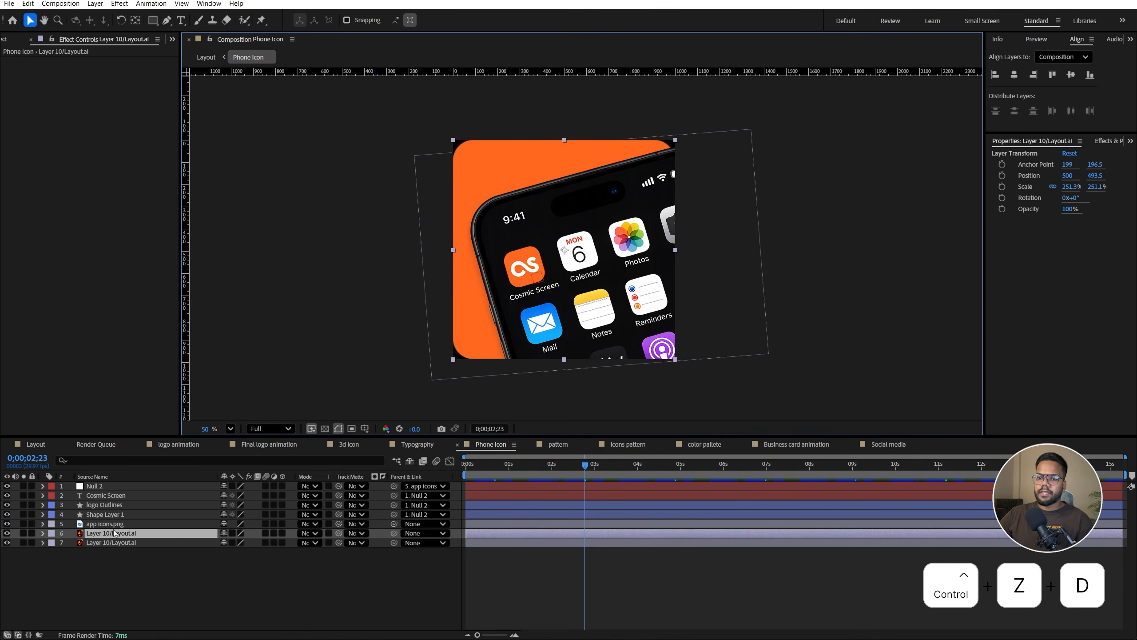
left_click(113, 524)
left_click(113, 495, "shift")
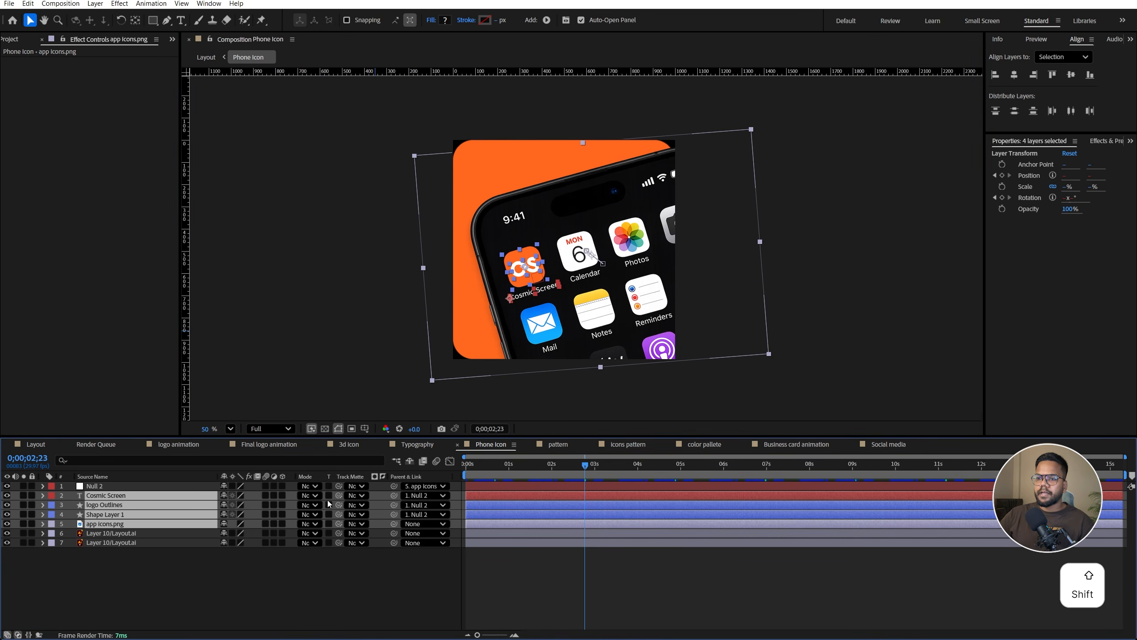
left_click_drag(339, 504, 127, 534)
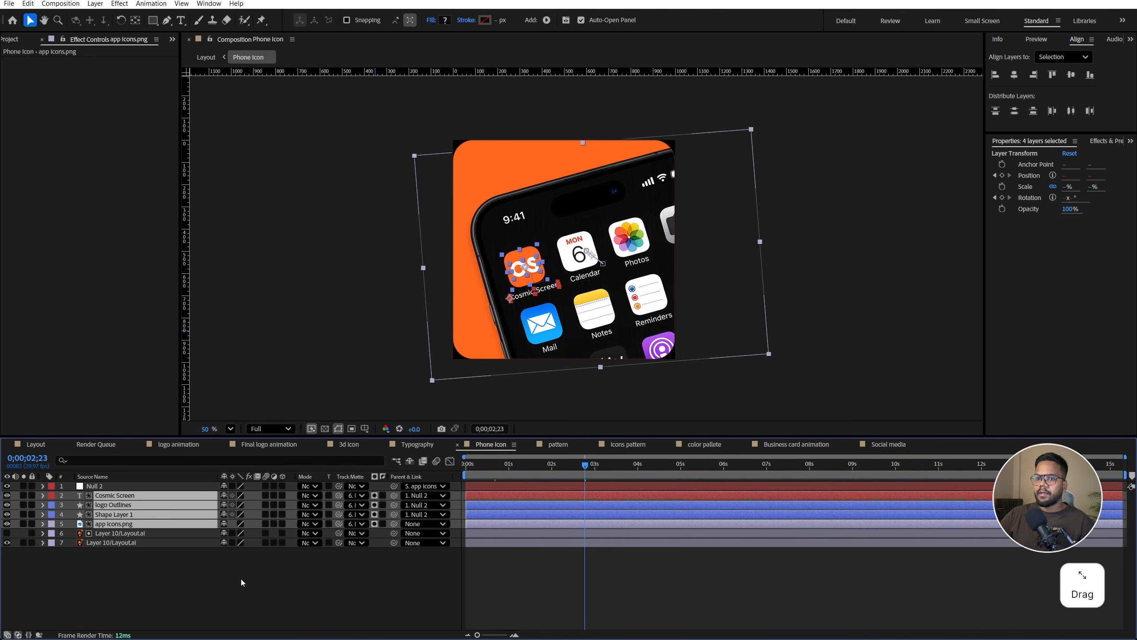
Return to the Layout composition, save the project, fit the whole frame in view and preview the animation
left_click(36, 444)
key("ctrl+s")
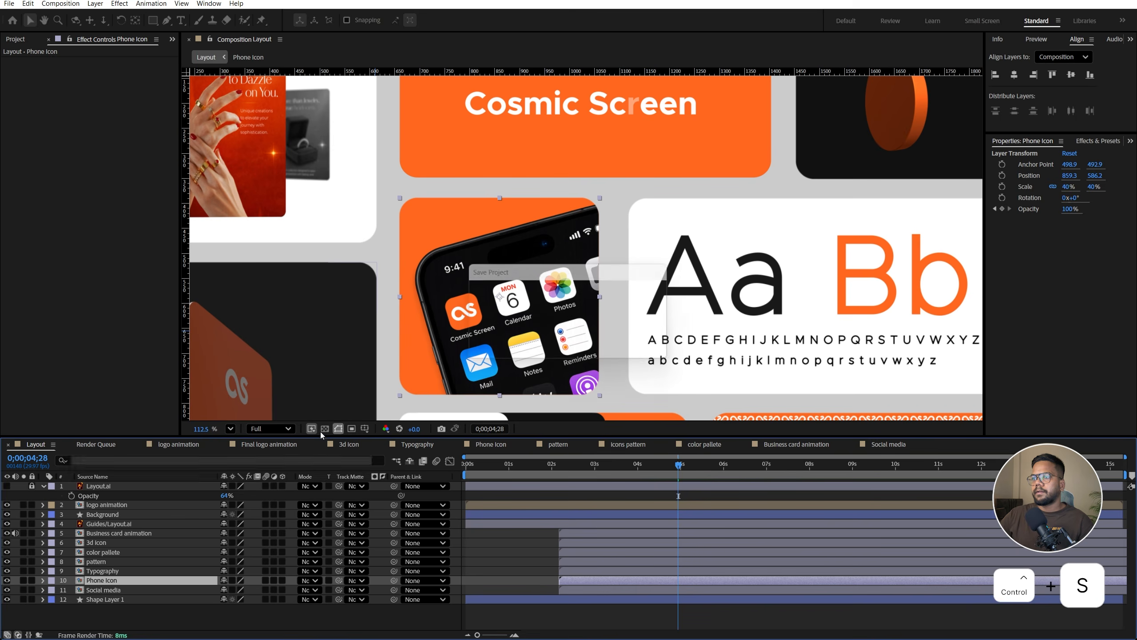
left_click(231, 429)
left_click(264, 206)
key("space")
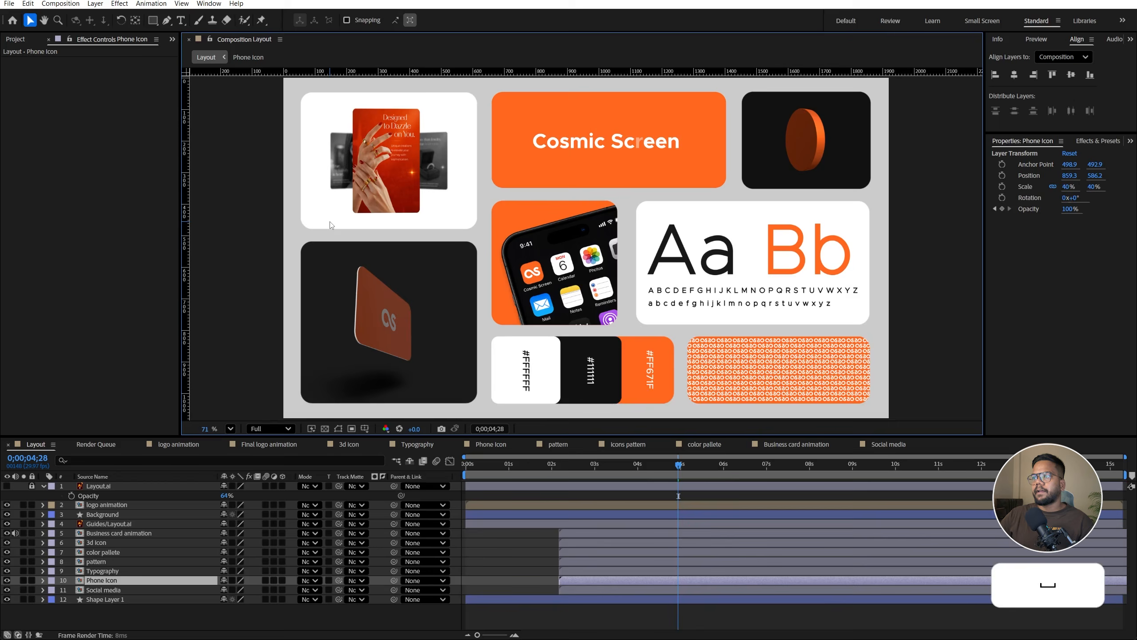